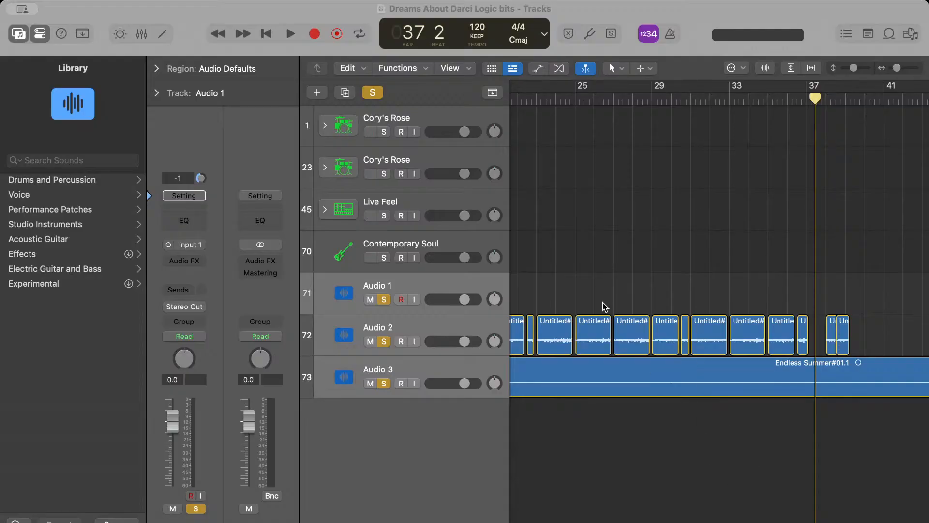
Mute and unsolo the Audio 1, Audio 2 and Audio 3 tracks and play the arrangement from bar 1
scroll(515, 222, left, 10)
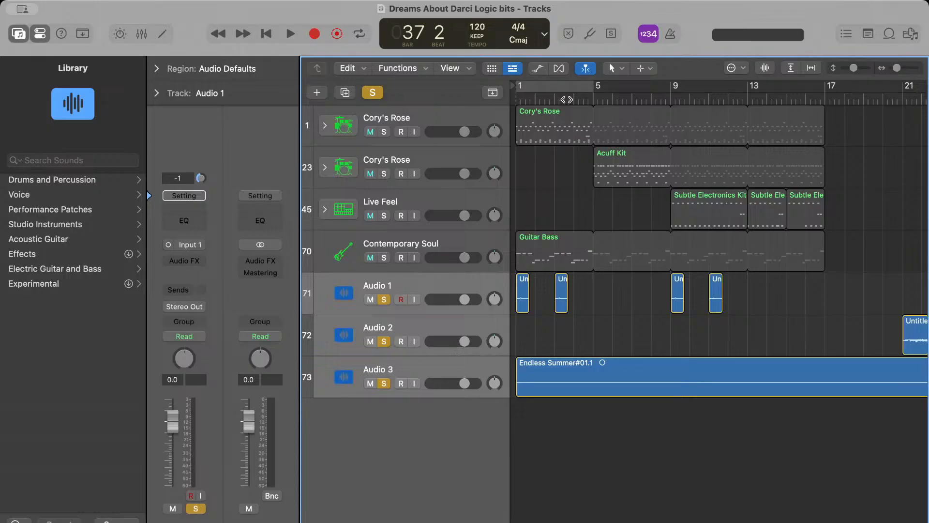
drag(566, 100, 514, 100)
click(371, 300)
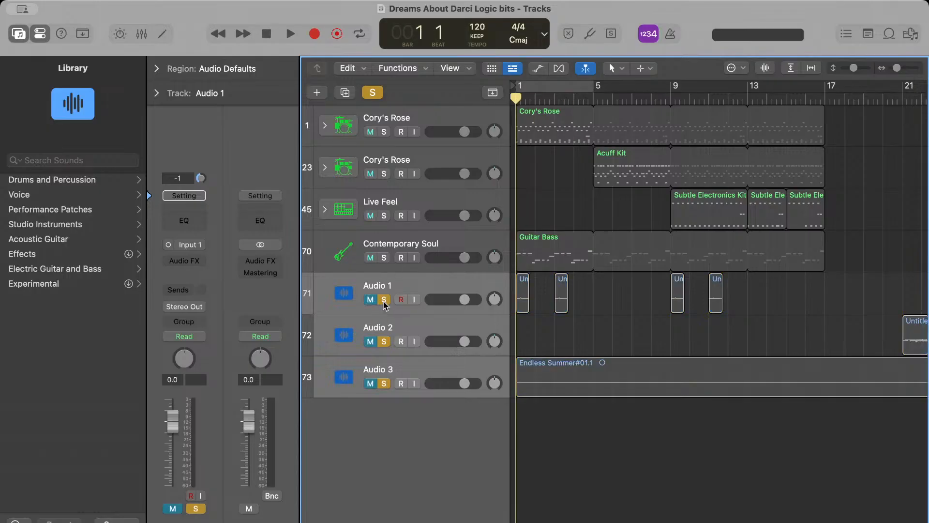
click(383, 299)
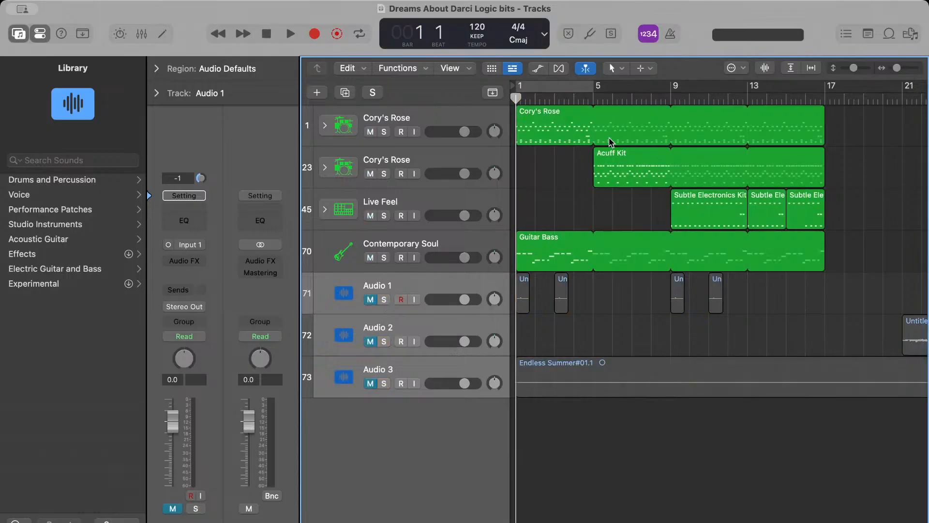
key(space)
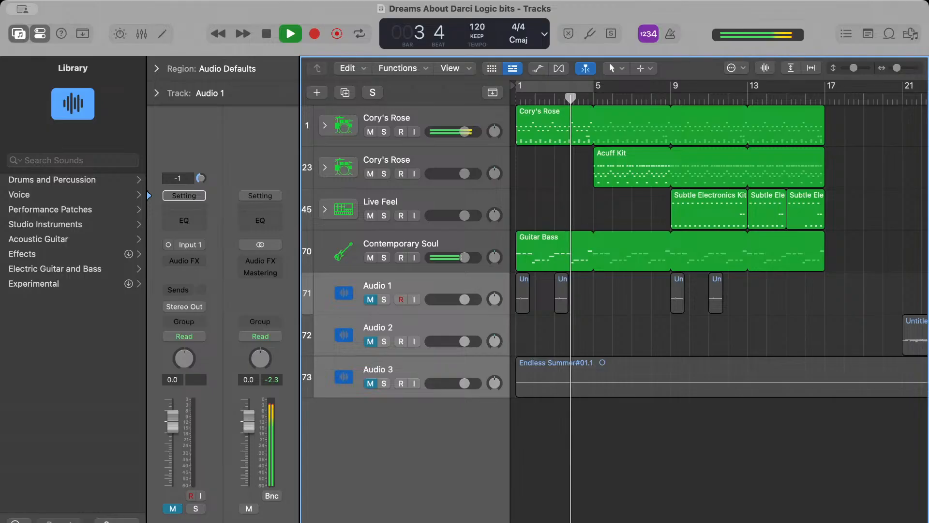
key(space)
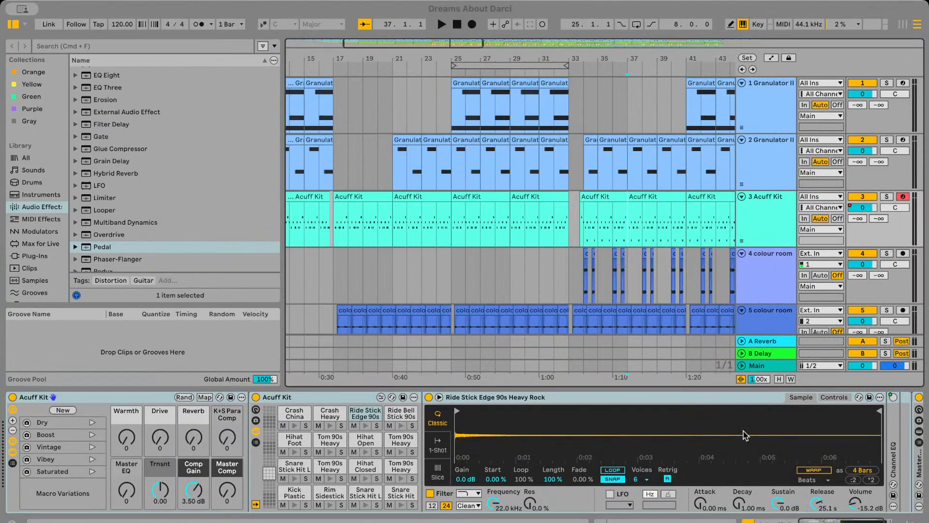
Switch to the Ableton Live set and play the arrangement briefly from bar 25
click(452, 236)
key(space)
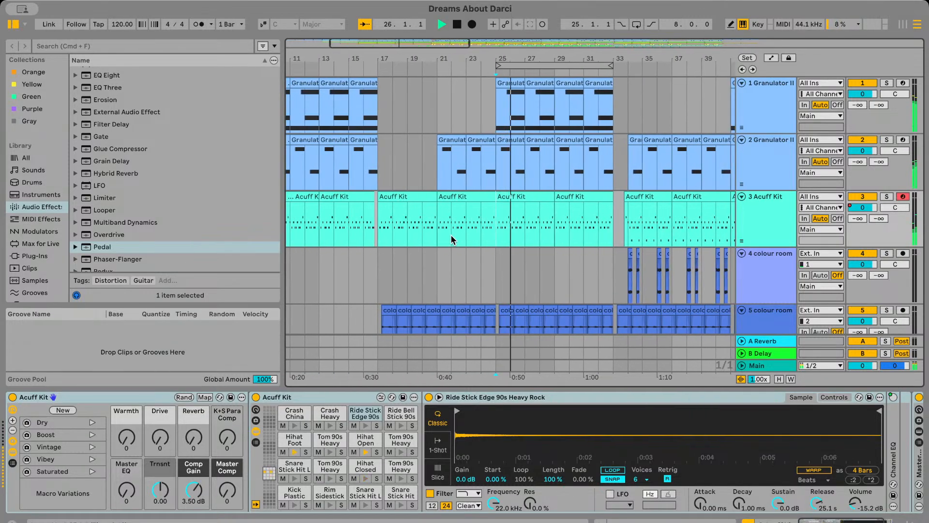
key(space)
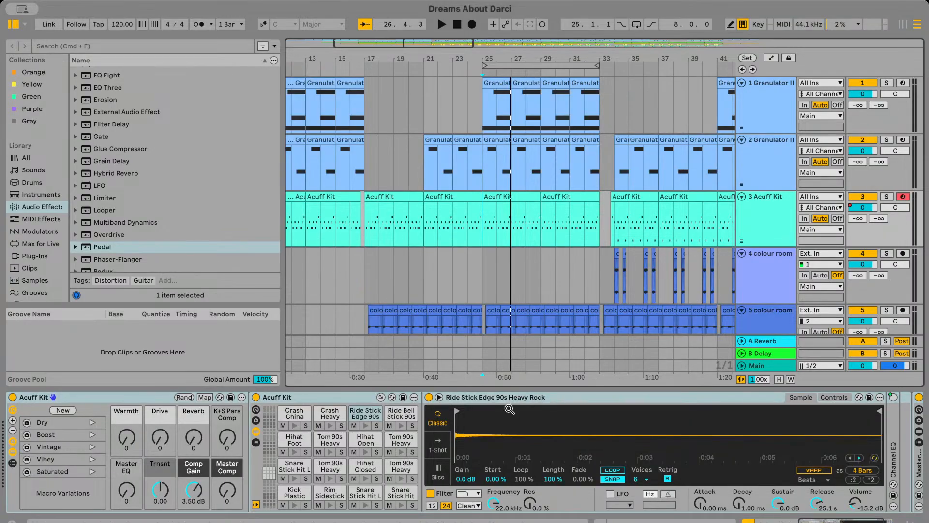
Hide the device view and play the arrangement from bar 9, then from bar 33
key(super+alt+l)
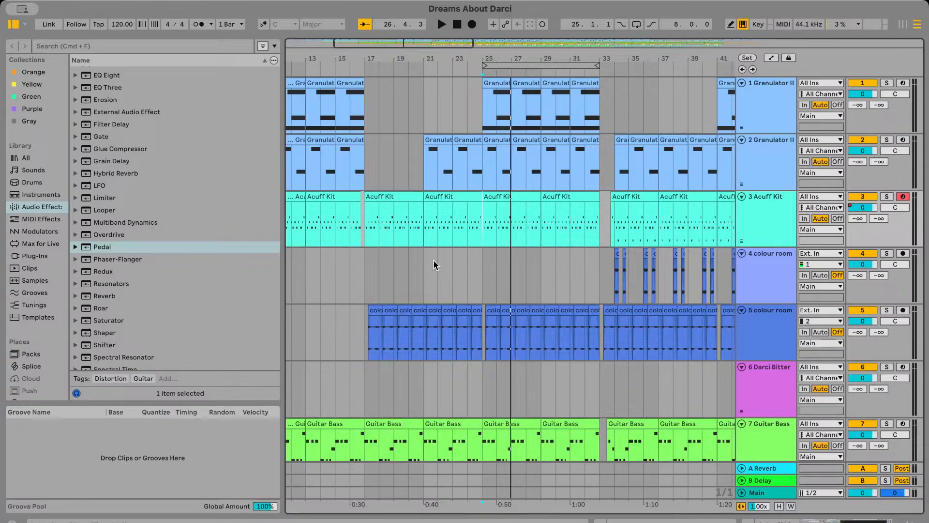
scroll(503, 278, left, 10)
click(435, 283)
click(404, 284)
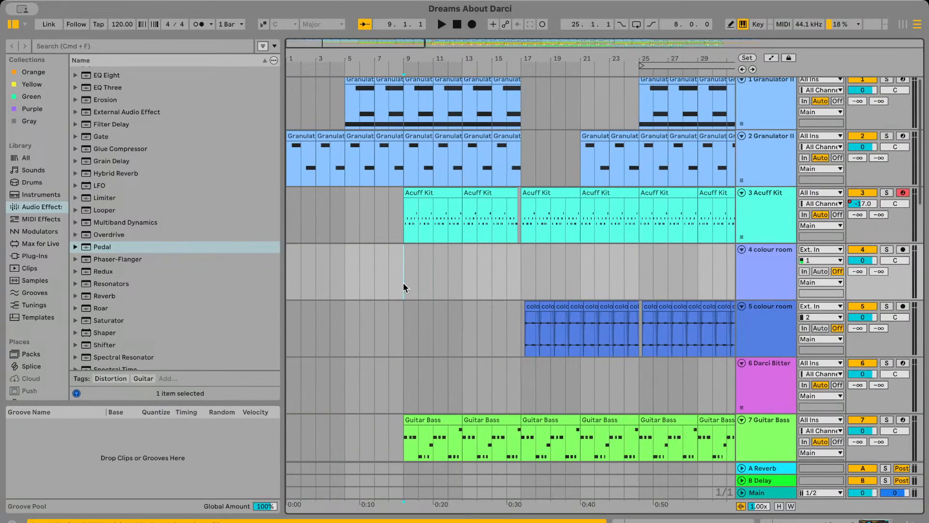
key(space)
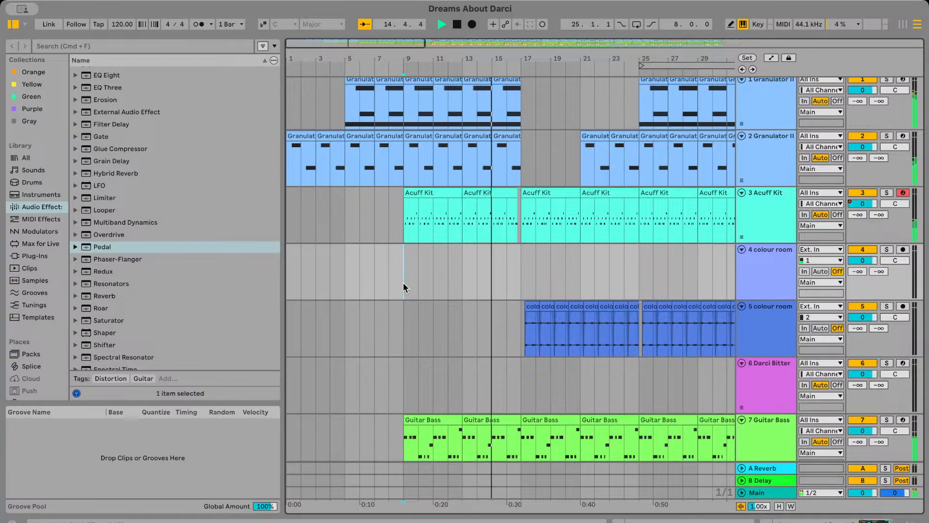
scroll(406, 287, right, 2)
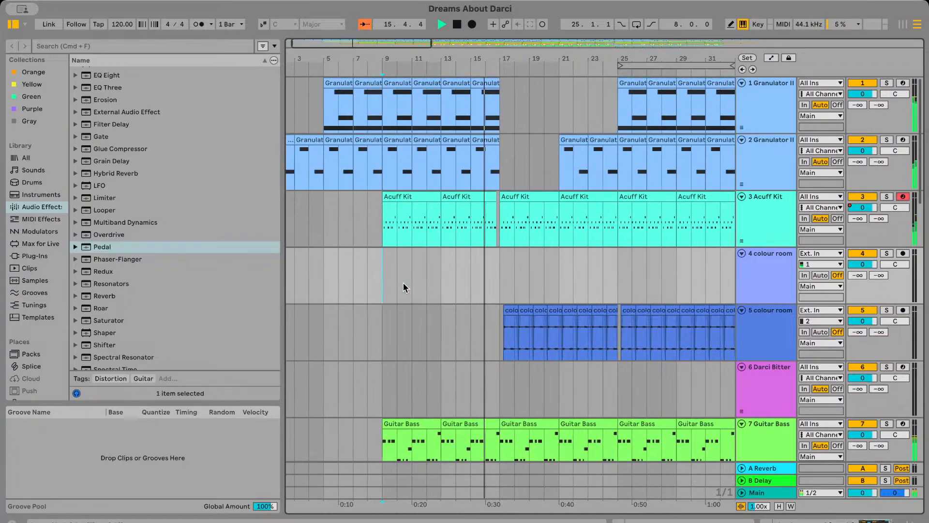
scroll(405, 287, right, 5)
scroll(403, 282, right, 3)
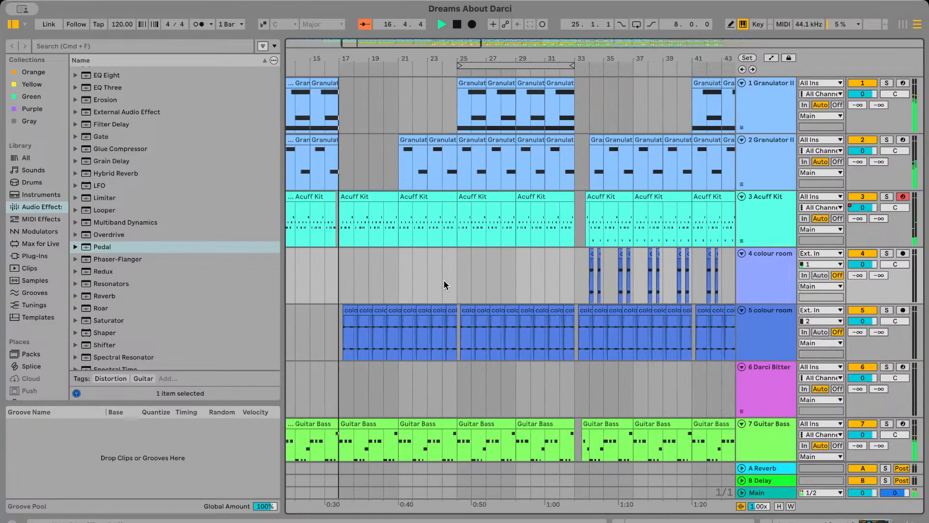
scroll(501, 290, right, 2)
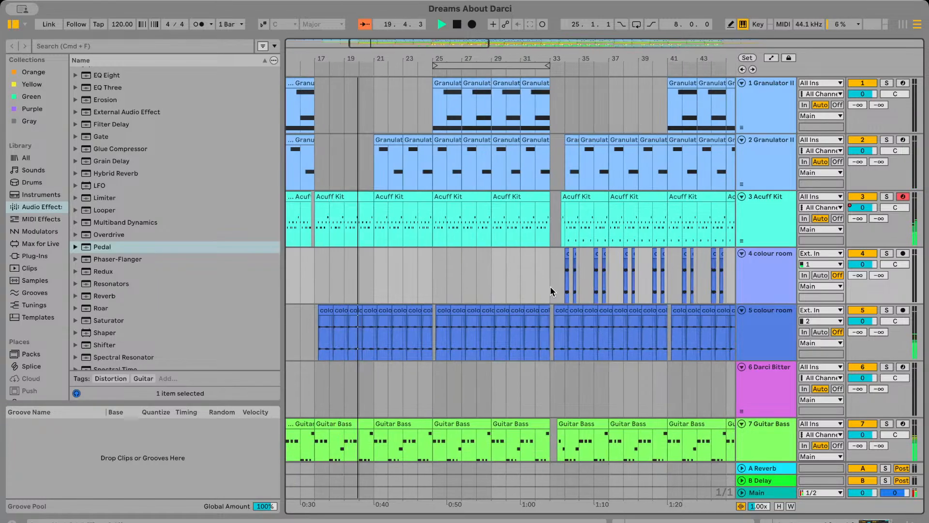
click(550, 287)
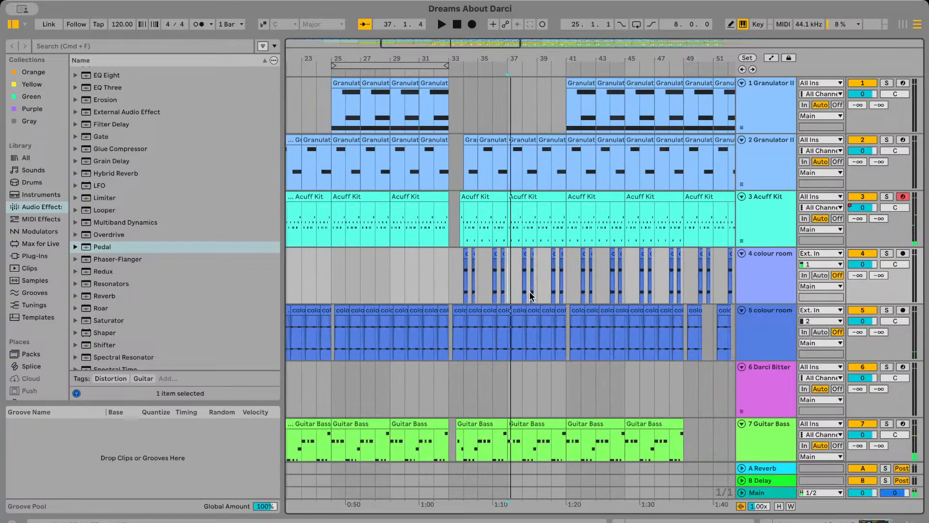
Play the section from bar 41 and look through all tracks down to the last vocal track
scroll(529, 297, right, 2)
scroll(529, 297, up, 3)
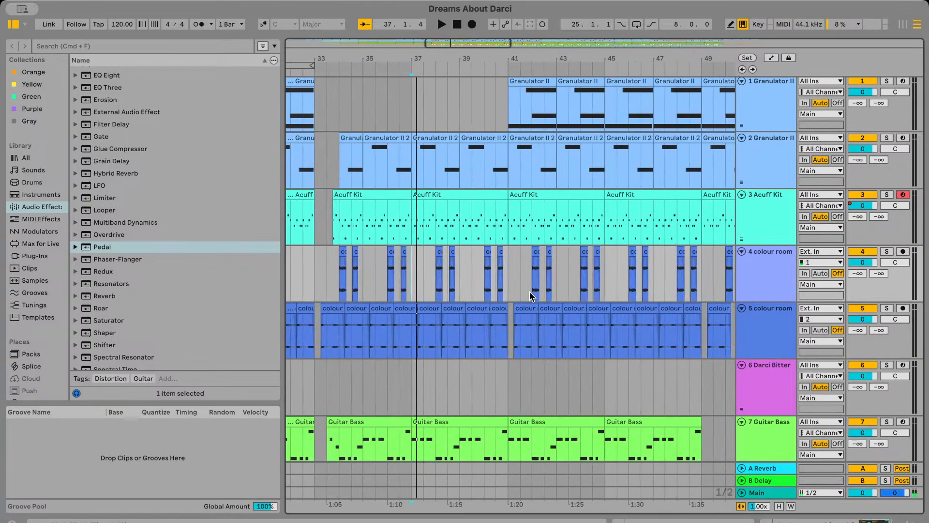
key(space)
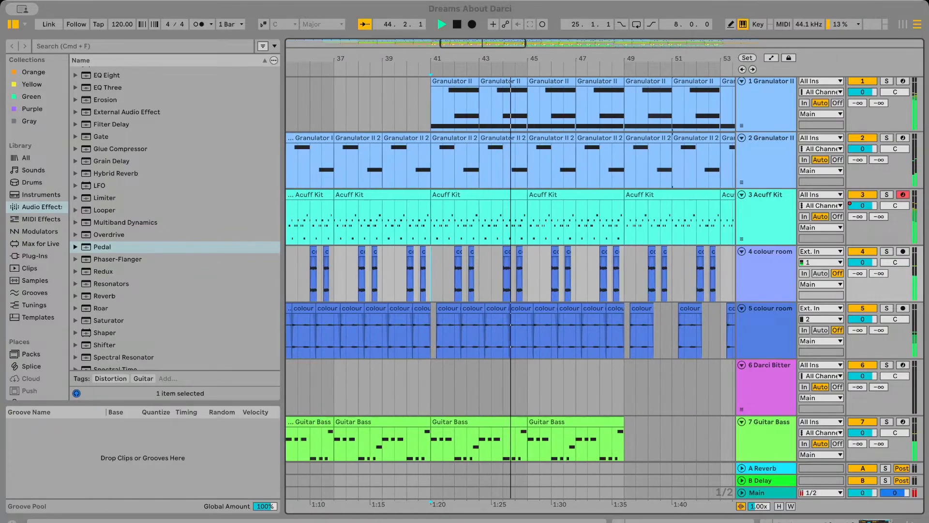
scroll(540, 188, down, 5)
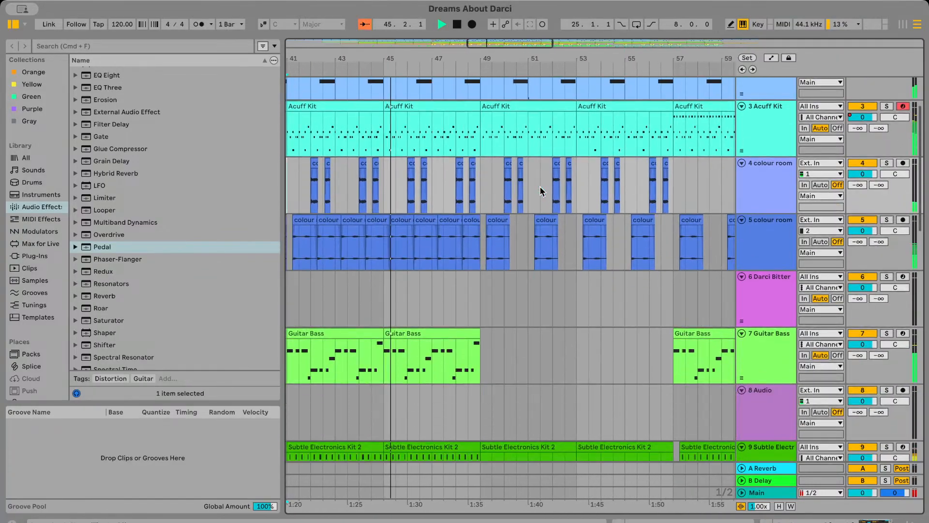
scroll(542, 183, down, 12)
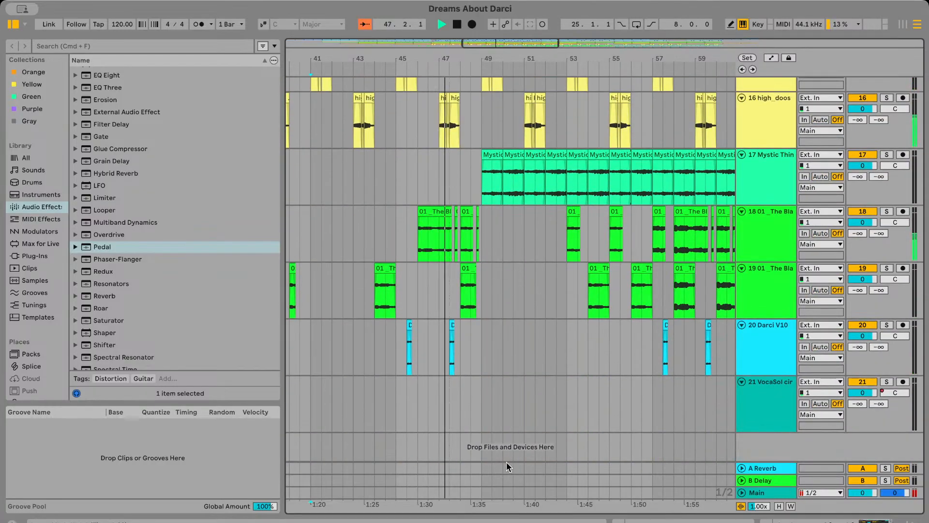
scroll(506, 462, up, 1)
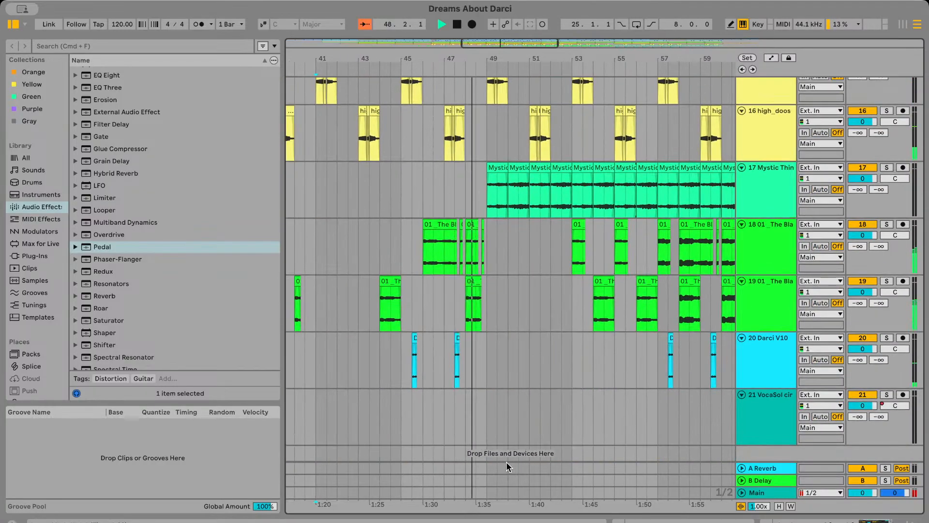
key(space)
scroll(504, 346, up, 15)
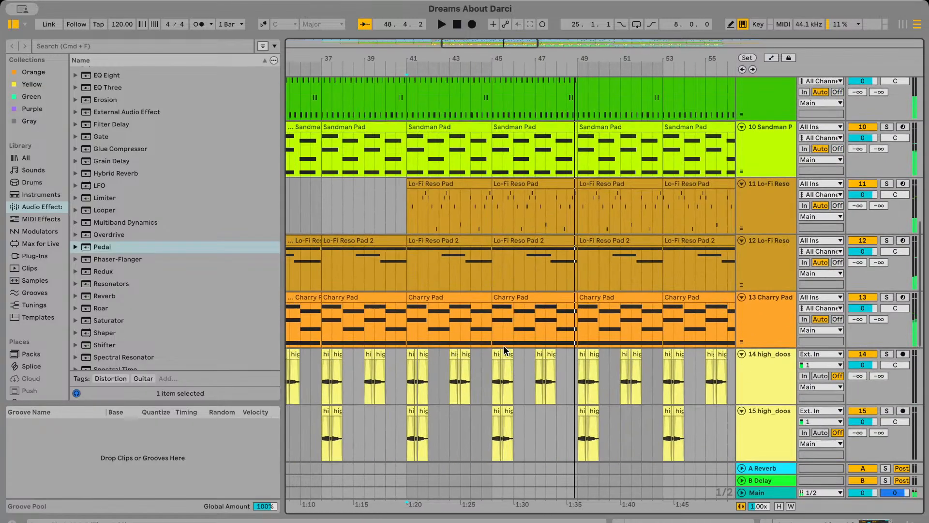
click(410, 286)
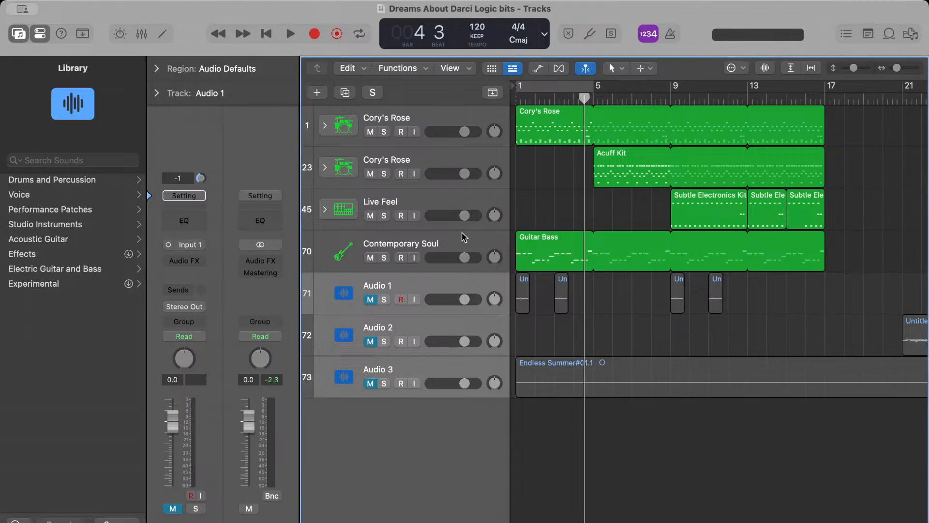
Switch to the Logic Pro project, play it from the beginning, and audition the second Cory's Rose track soloed from bar 5
click(267, 39)
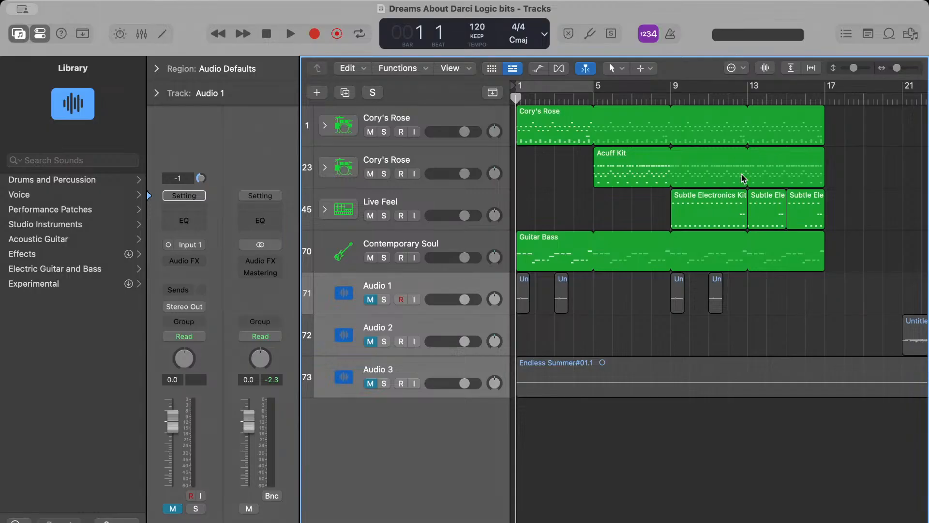
key(space)
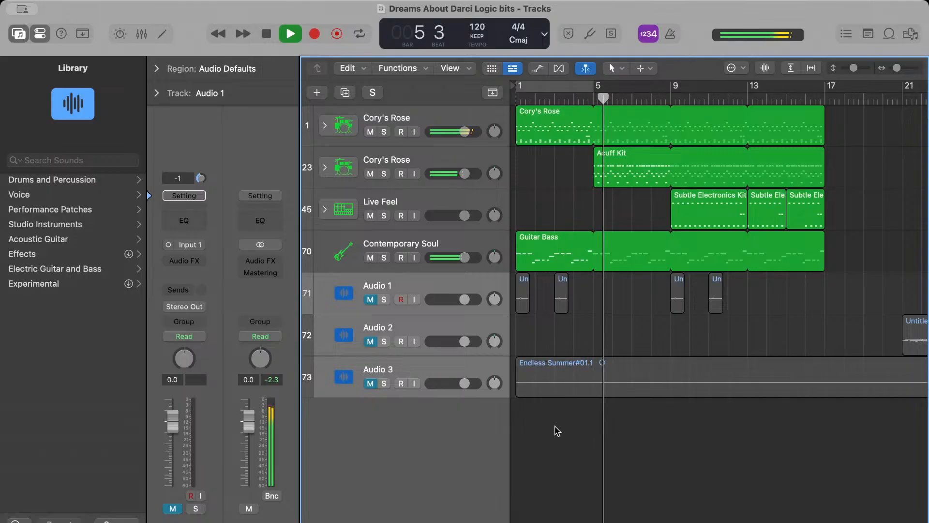
click(384, 174)
key(space)
click(595, 97)
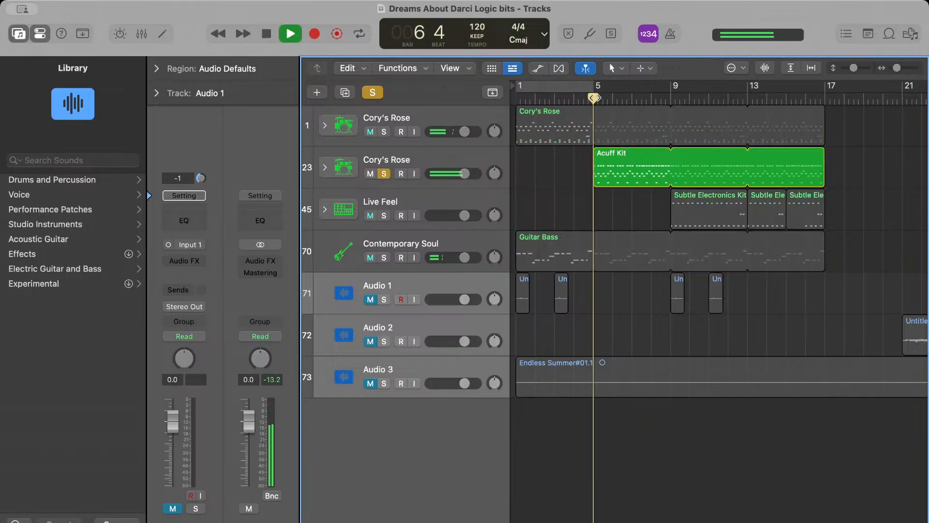
click(384, 175)
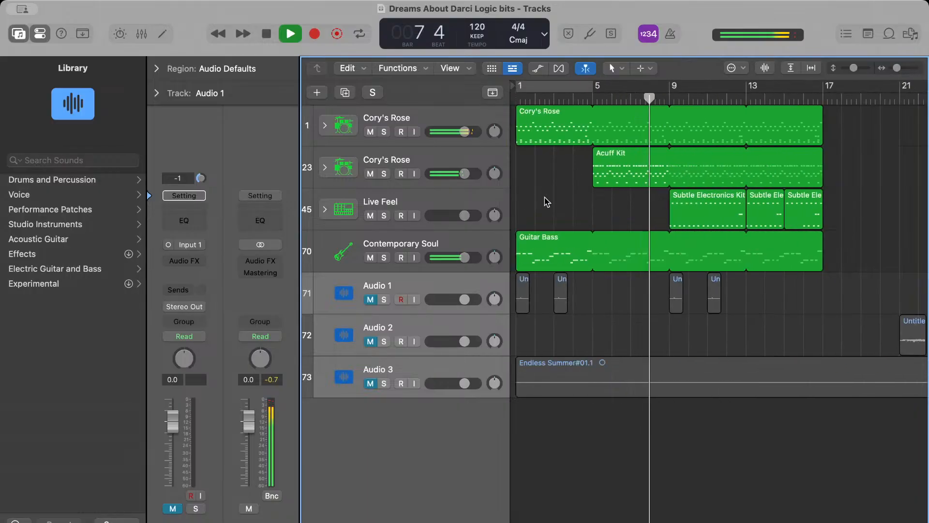
Mute the second Cory's Rose track and solo the Live Feel track during playback
click(370, 174)
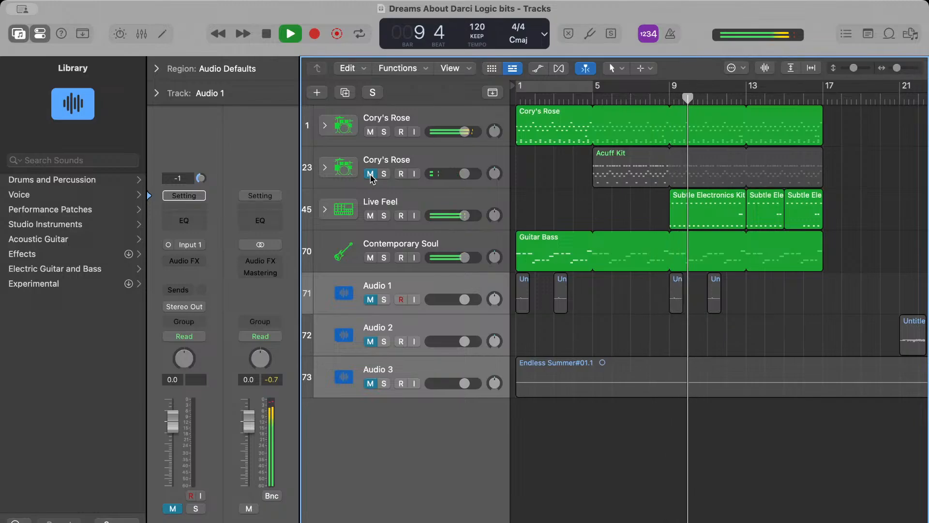
click(407, 199)
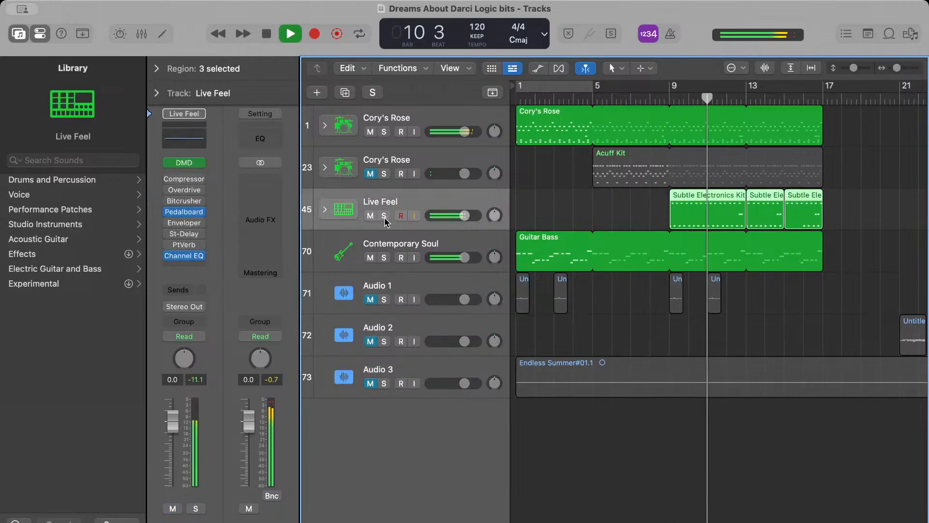
click(385, 216)
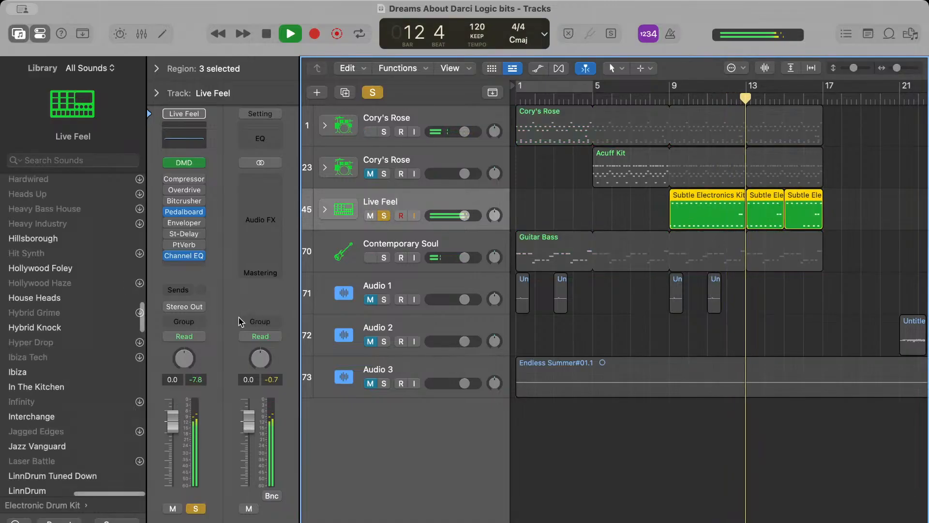
Change the Live Feel track's patch to Modern Disco and play it soloed from bar 9
scroll(67, 432, down, 15)
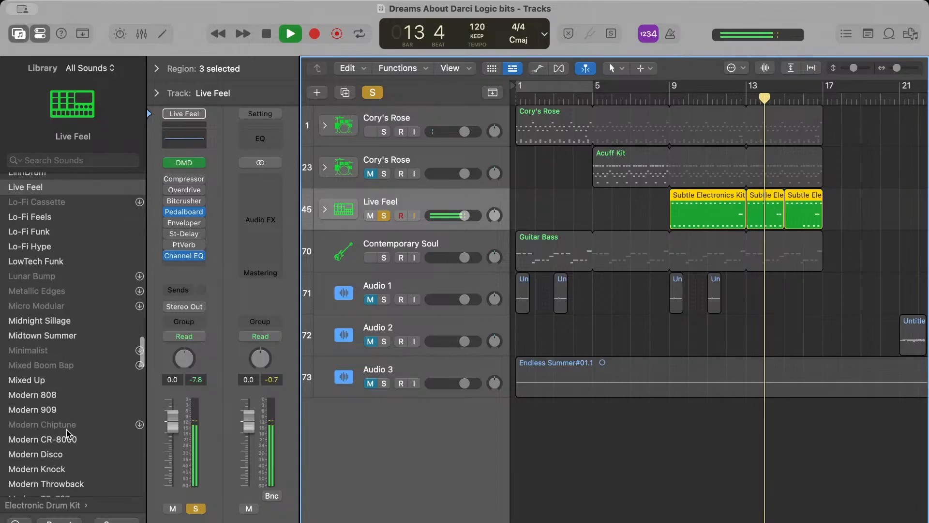
scroll(67, 432, down, 2)
click(66, 392)
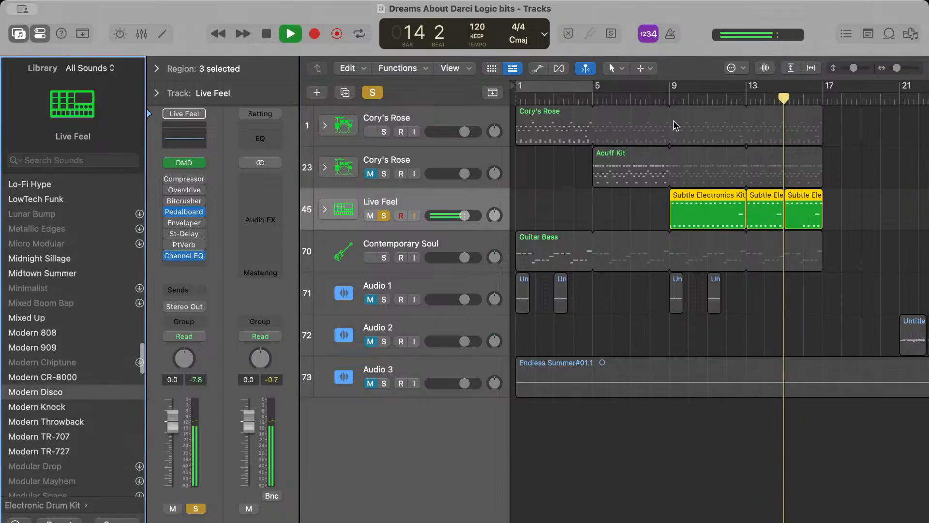
click(667, 99)
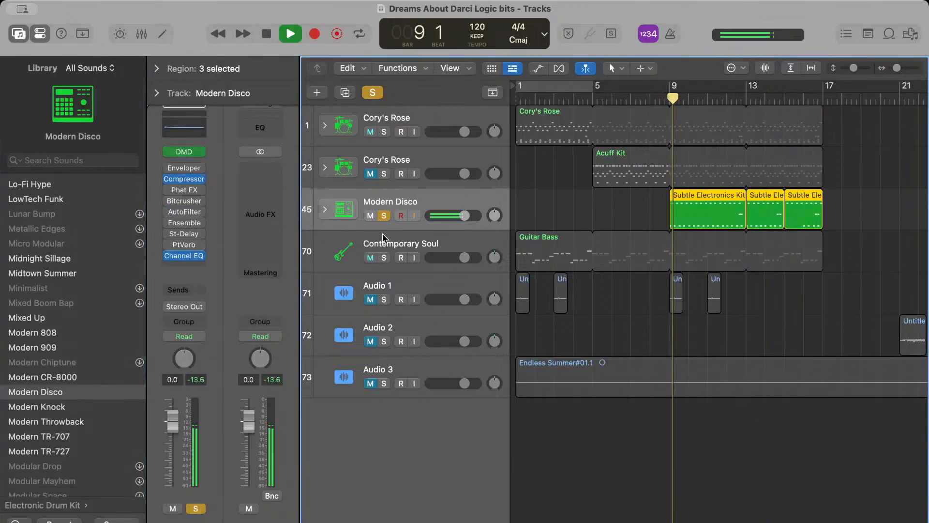
Unsolo the Modern Disco track, stop playback and choose the Lo-Fi Funk patch for it
click(383, 215)
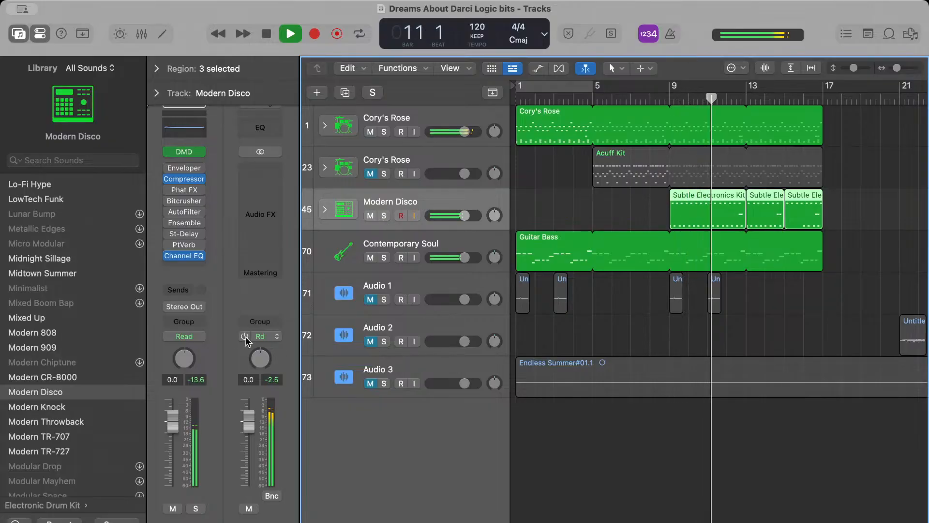
scroll(77, 312, up, 2)
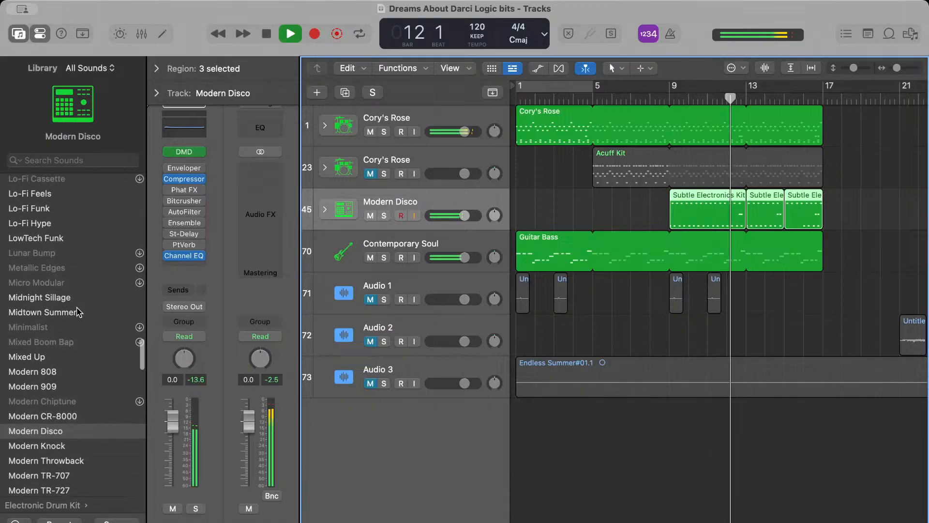
scroll(75, 291, up, 1)
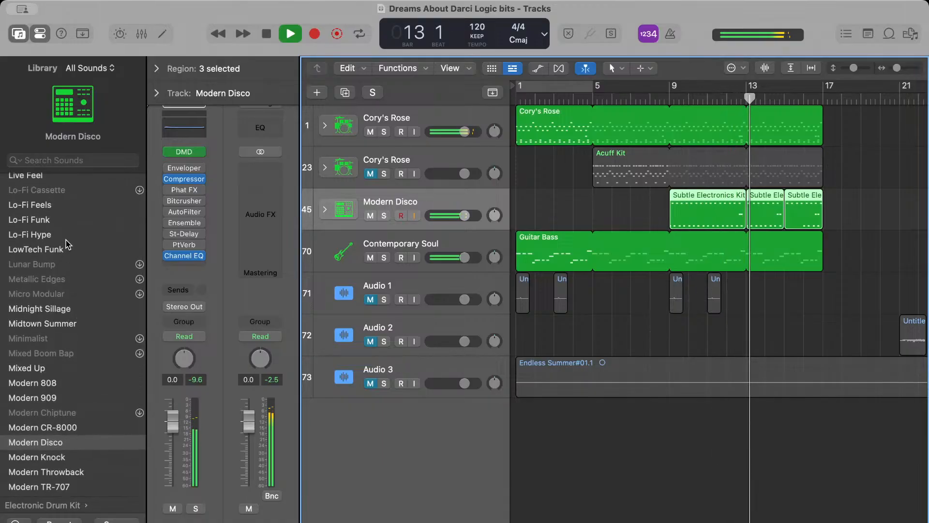
key(space)
click(68, 219)
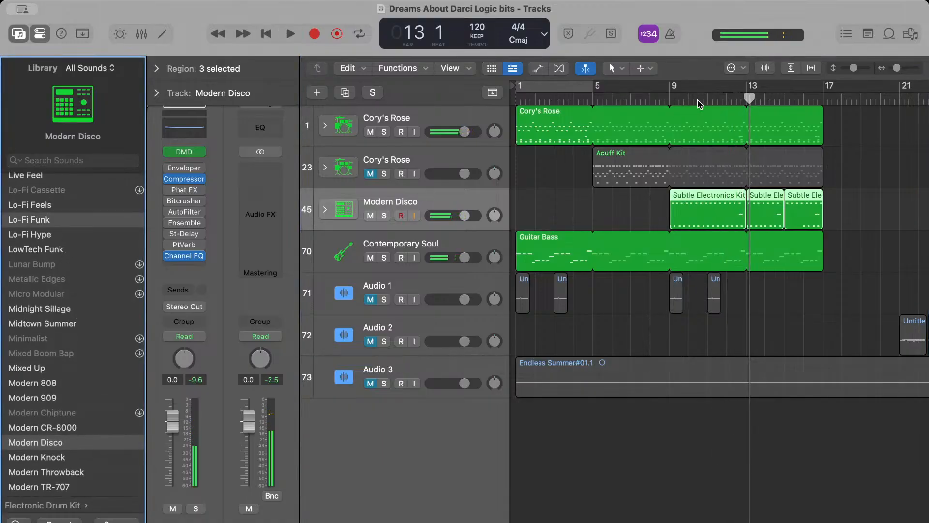
Play from bar 9 and audition the Lo-Fi Funk track soloed, then stop playback and unsolo it
click(668, 99)
key(space)
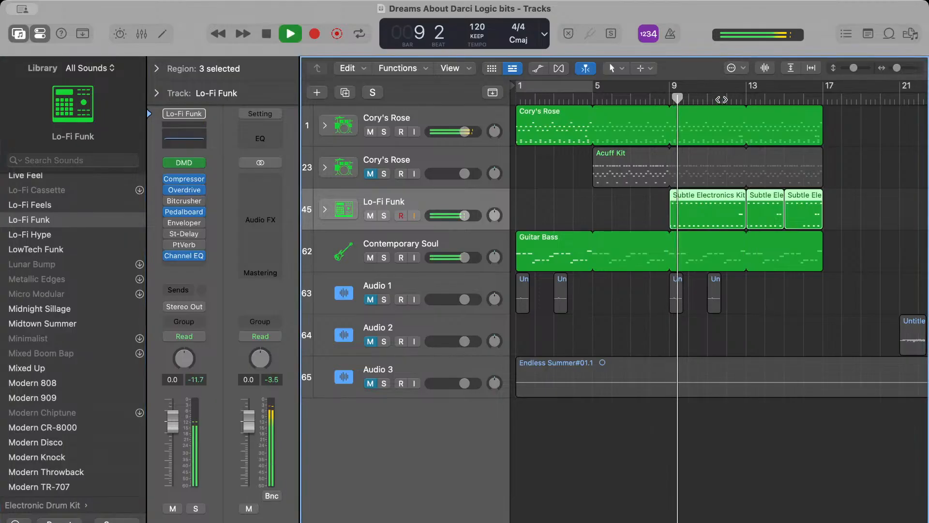
key(s)
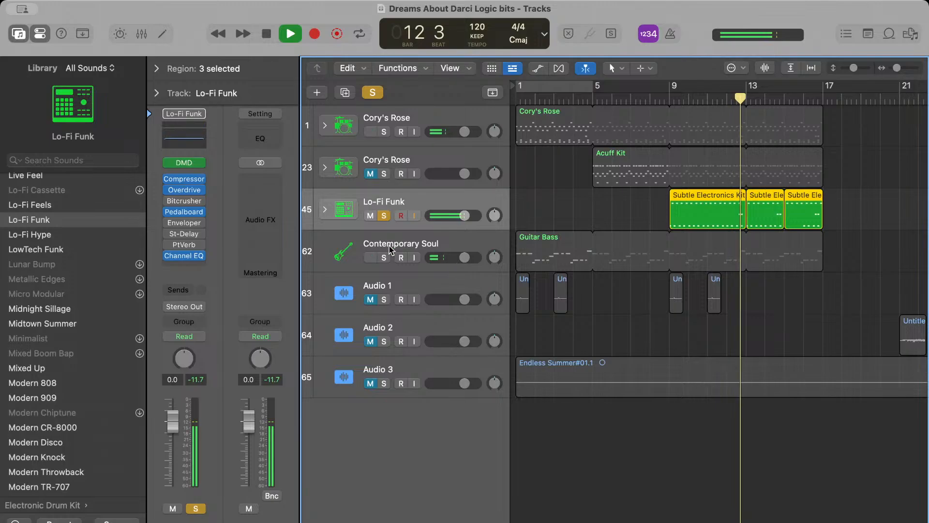
key(space)
click(384, 215)
Play the mix from bar 10 with the Lo-Fi Funk track unsoloed and stop after bar 14
click(688, 101)
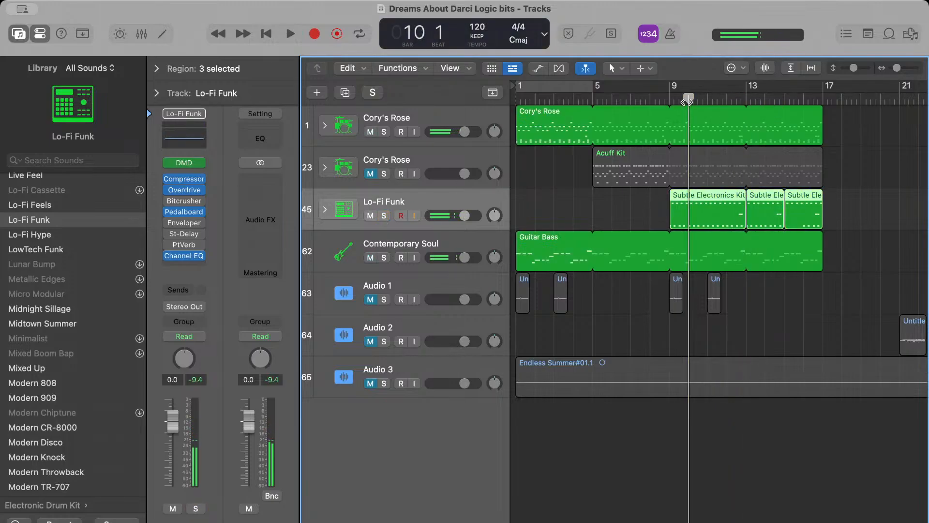
key(space)
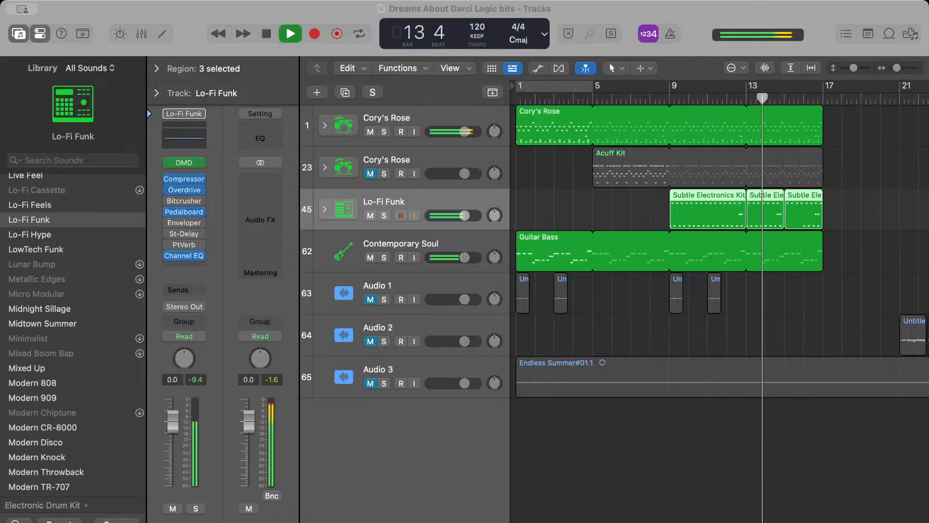
key(space)
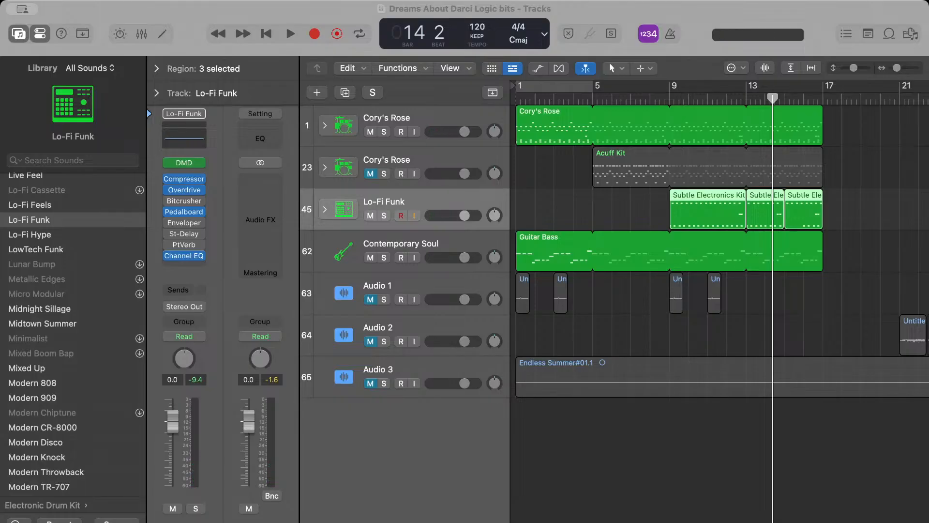
click(576, 357)
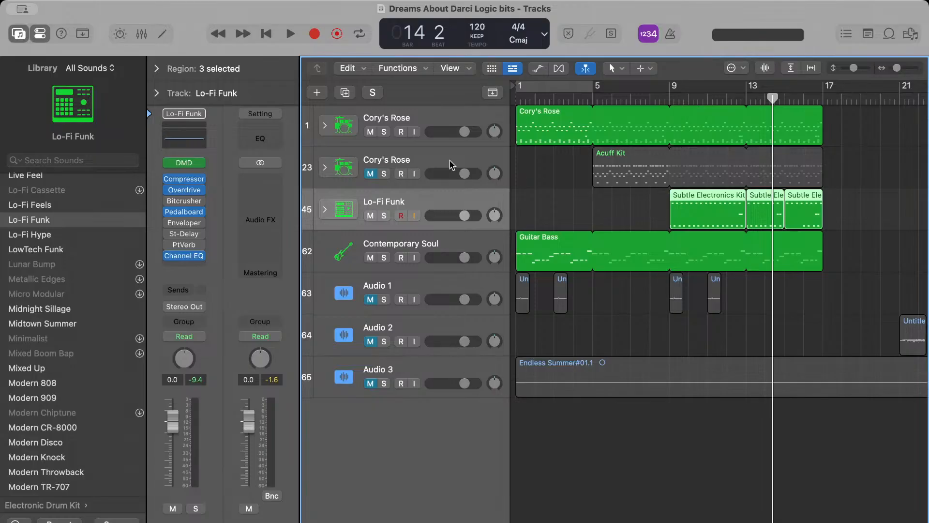
Examine the patterns on the first Cory's Rose track, the Lo-Fi Funk track and the Contemporary Soul bass track
click(430, 123)
scroll(549, 144, up, 5)
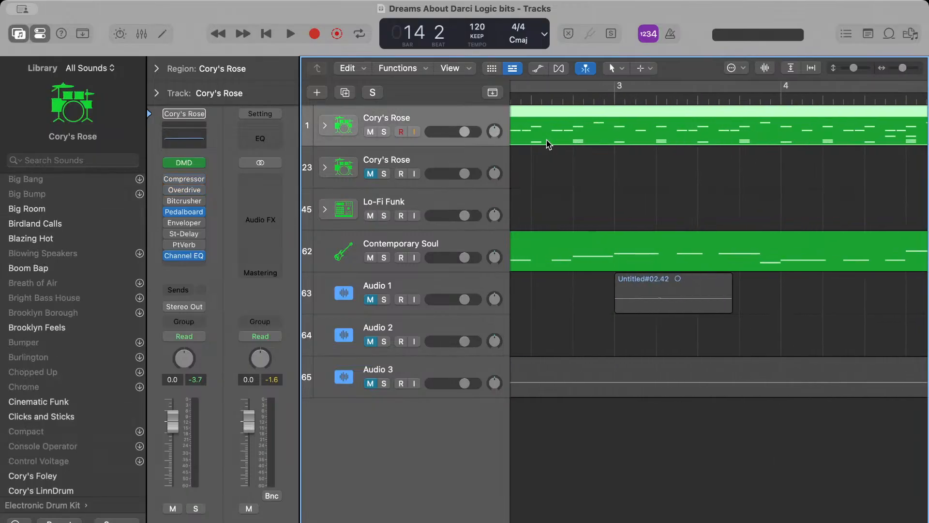
scroll(549, 144, left, 5)
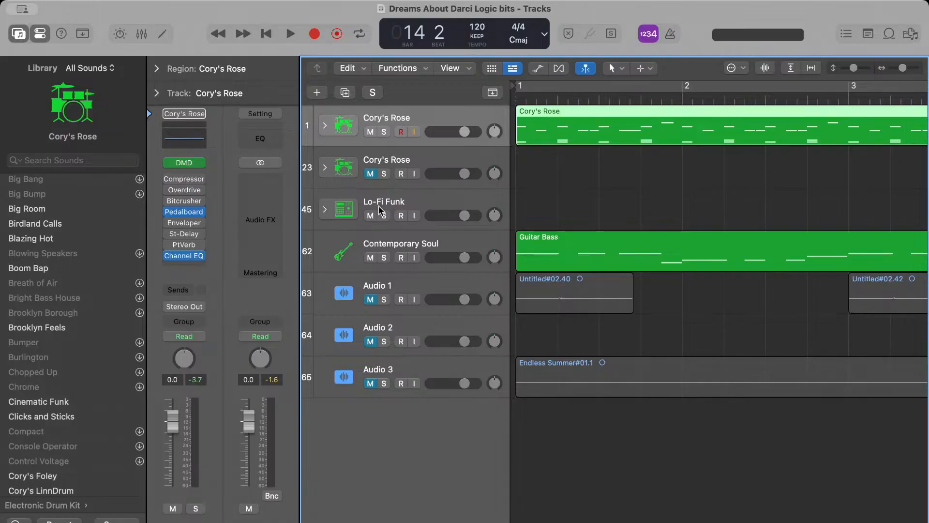
scroll(542, 152, down, 3)
scroll(542, 152, down, 5)
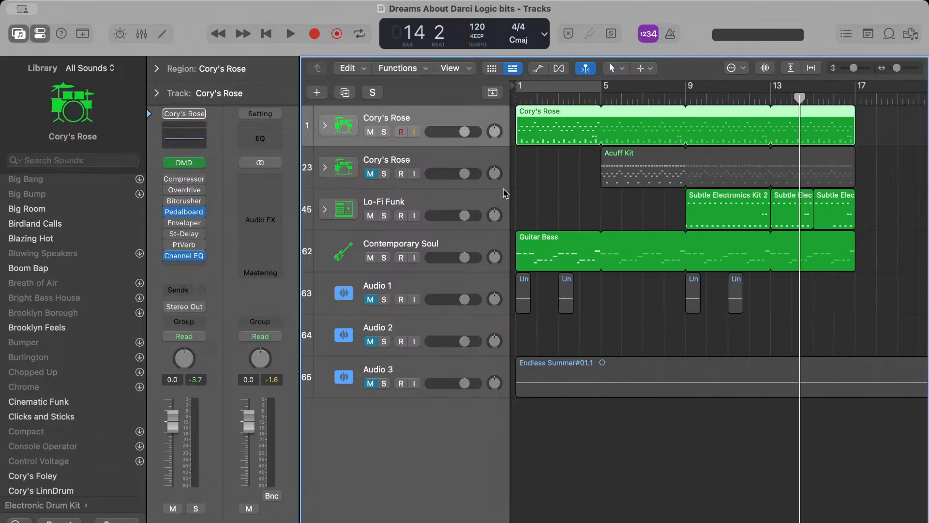
click(457, 206)
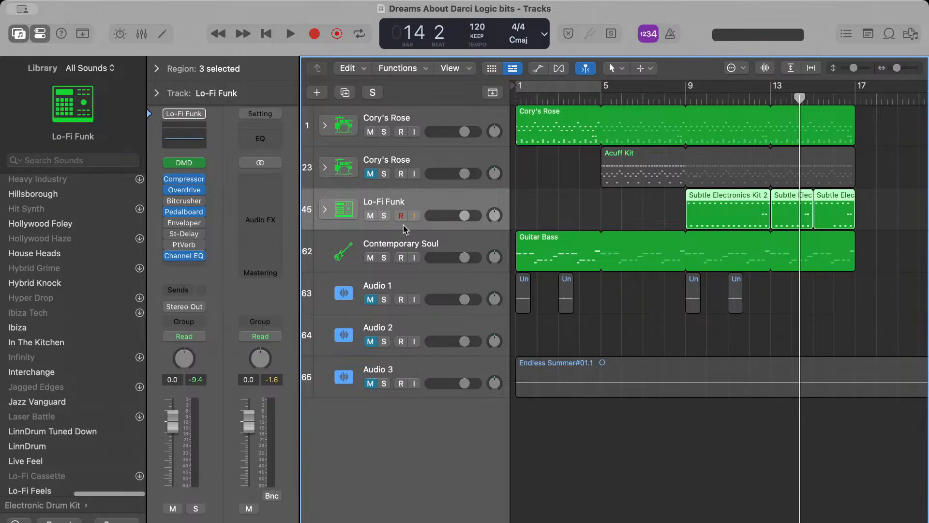
click(406, 247)
scroll(406, 247, up, 5)
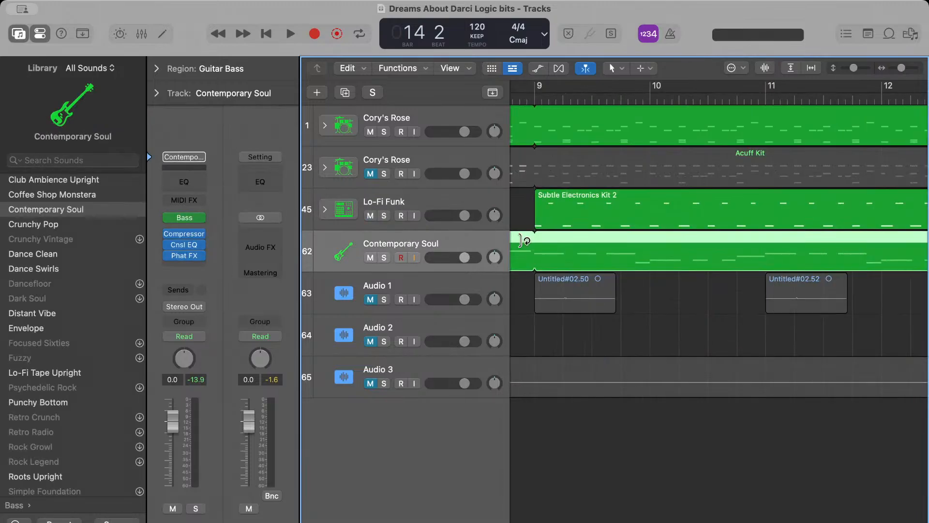
scroll(573, 248, left, 10)
scroll(573, 249, left, 6)
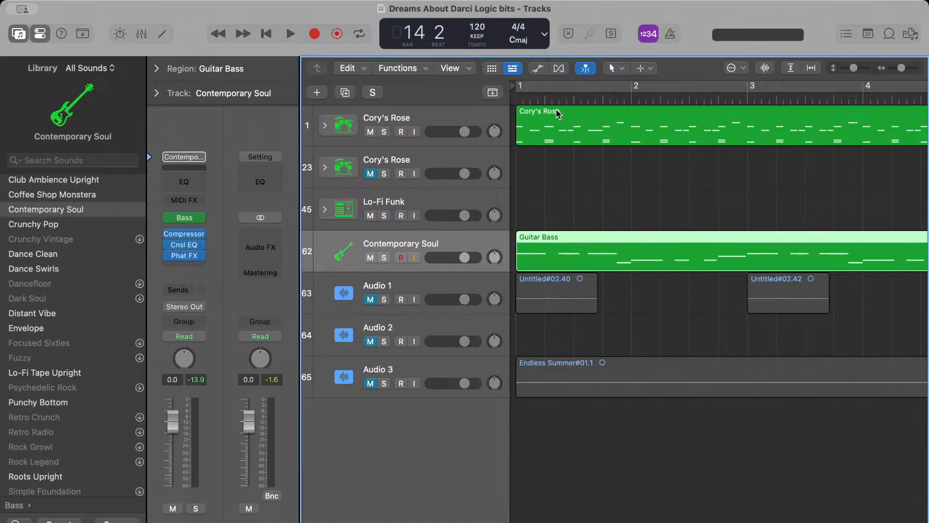
scroll(591, 221, down, 5)
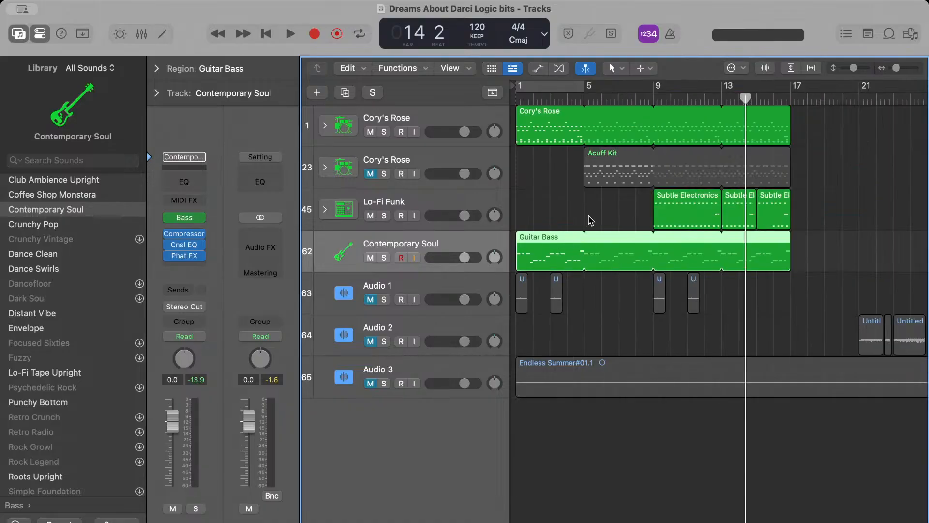
Play the arrangement from bar 9 and raise the Lo-Fi Funk track's volume during playback
double_click(656, 99)
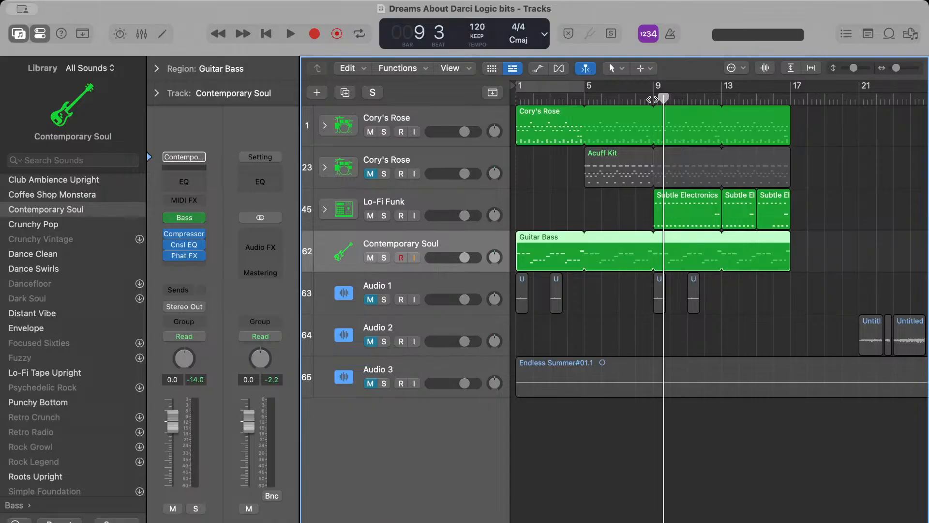
click(653, 99)
key(super+Tab)
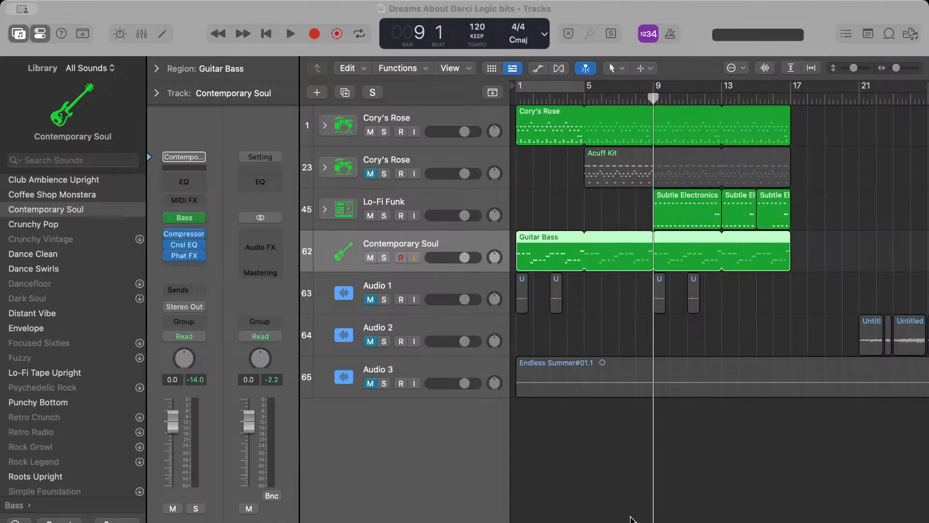
key(super+Tab)
key(space)
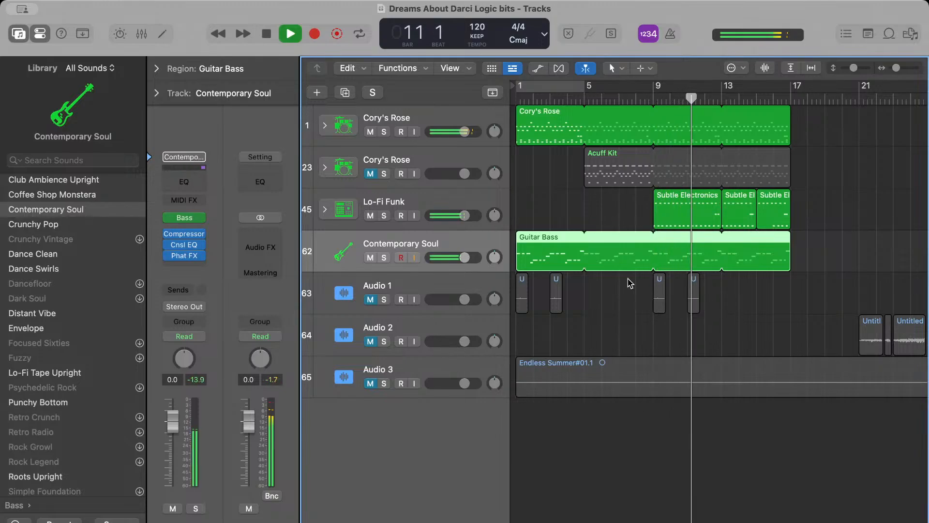
drag(465, 216, 476, 215)
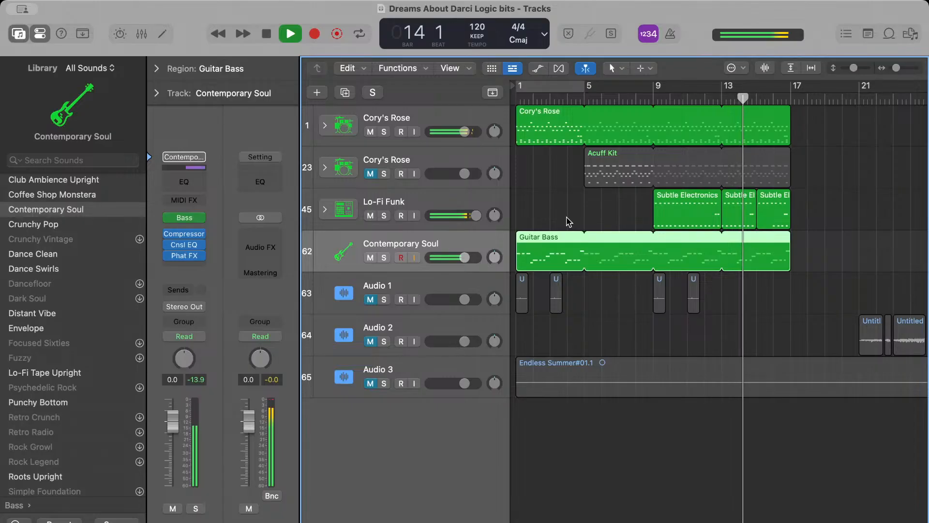
key(space)
Replay the mix from bar 9 to check the Lo-Fi Funk track's level, then clear the region selection
click(627, 207)
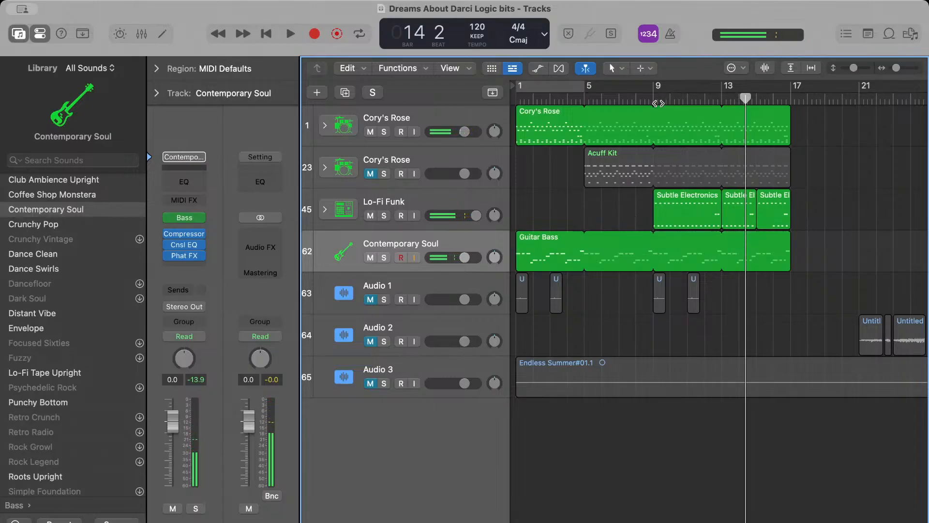
click(658, 110)
key(super+z)
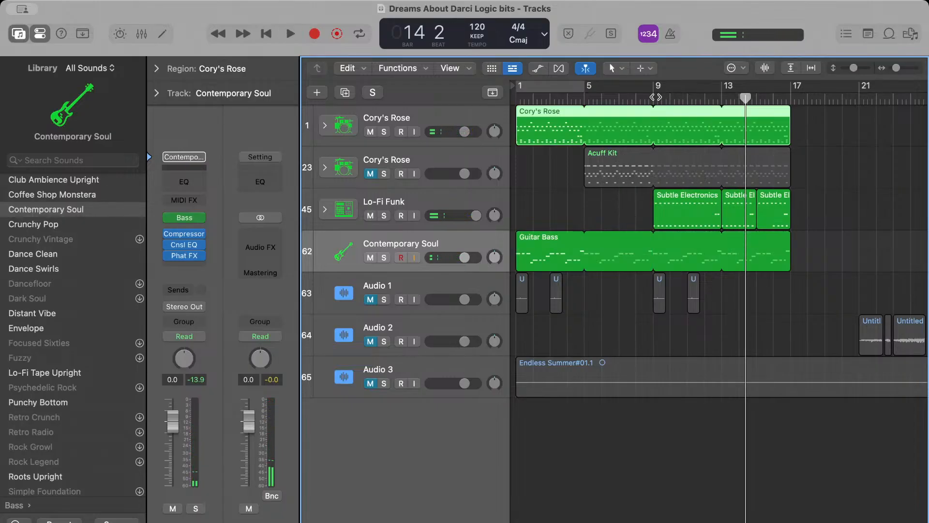
double_click(656, 97)
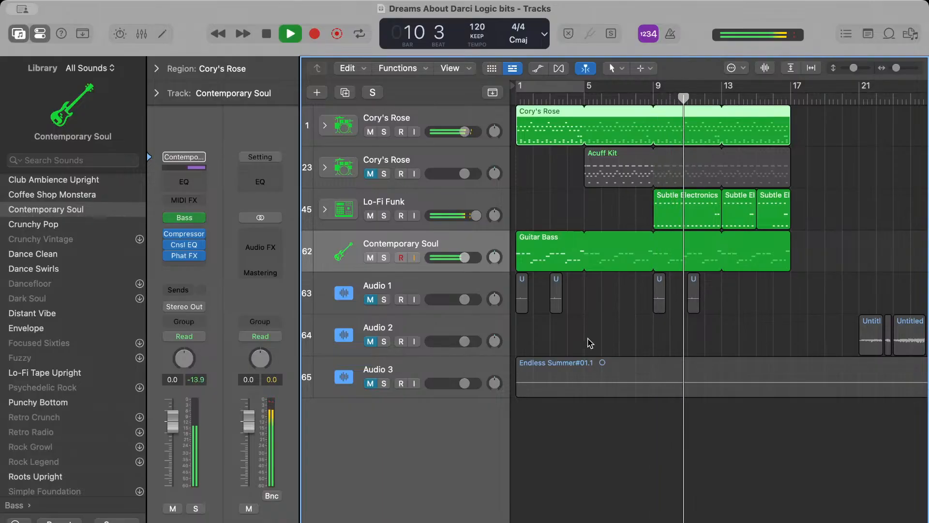
key(space)
click(613, 323)
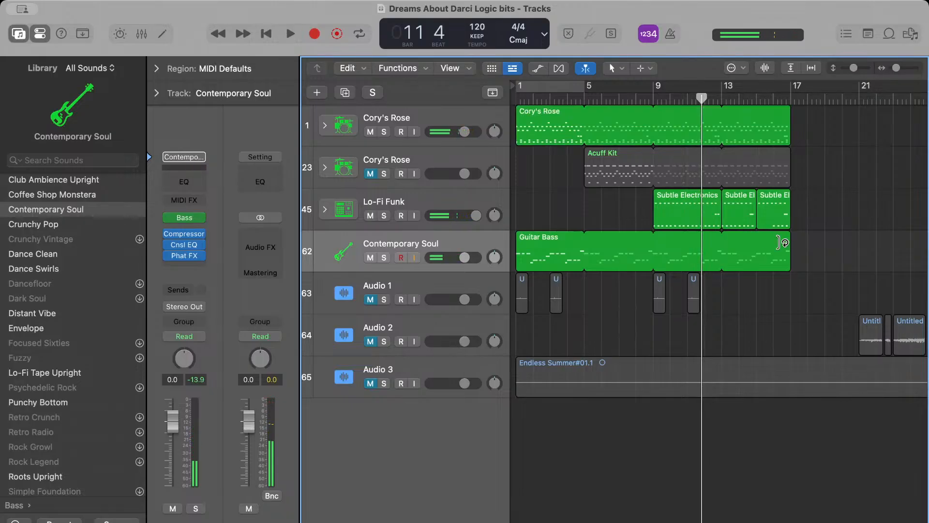
Shorten the Guitar Bass part on the Contemporary Soul track so that it ends at bar 5
drag(791, 248, 563, 257)
click(563, 256)
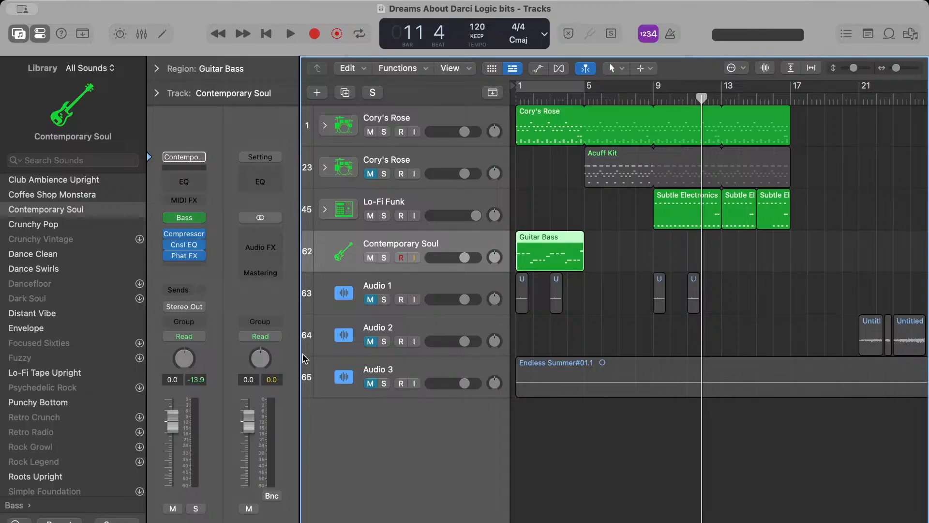
key(super+Tab)
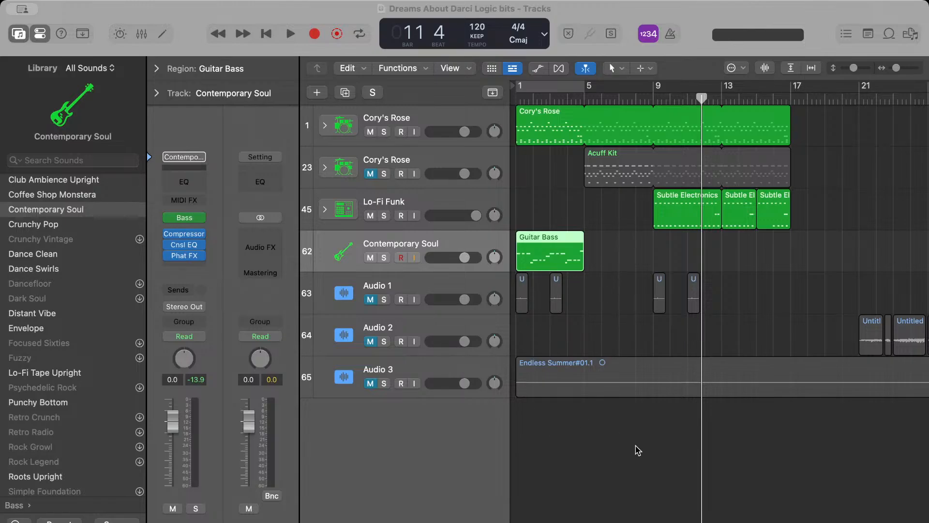
click(838, 494)
key(comma)
key(comma)
key(comma)
key(comma)
key(comma)
key(comma)
key(comma)
key(comma)
key(comma)
key(comma)
key(period)
key(period)
key(period)
key(period)
key(period)
key(period)
key(period)
key(period)
key(period)
key(period)
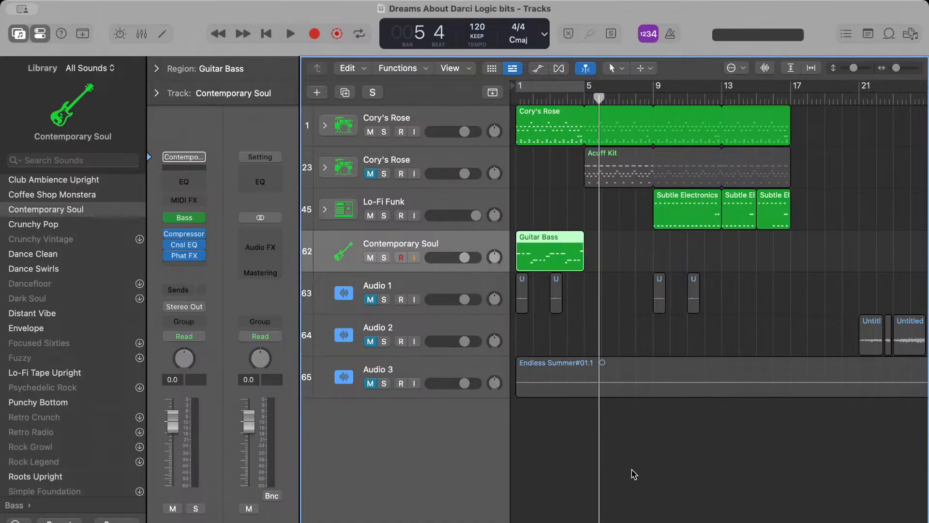
click(632, 487)
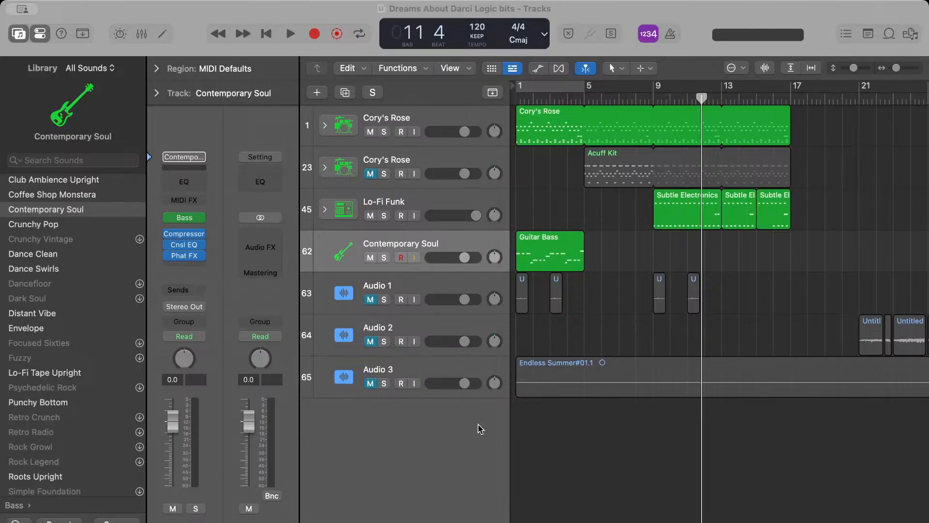
click(642, 250)
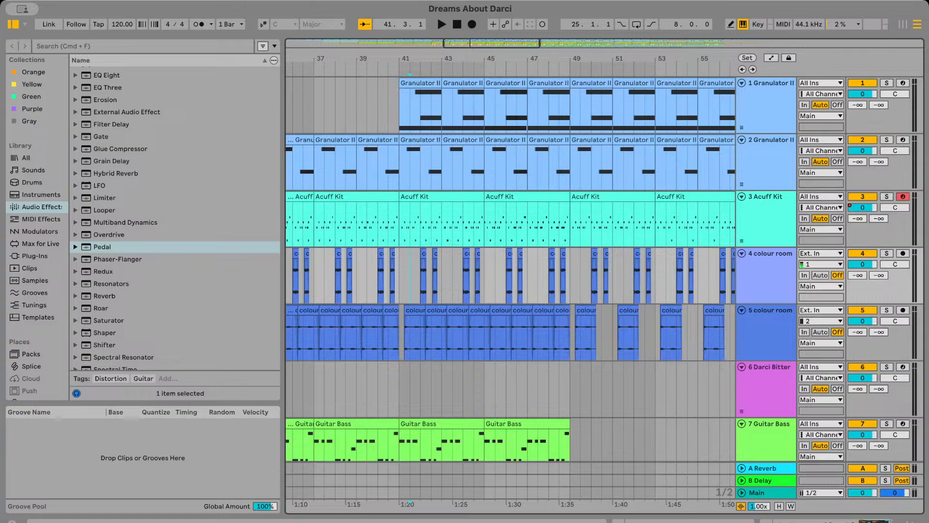
In the Ableton Live project, solo the Guitar Bass track and play it from about bar 18
scroll(417, 286, down, 5)
scroll(417, 286, left, 10)
click(455, 270)
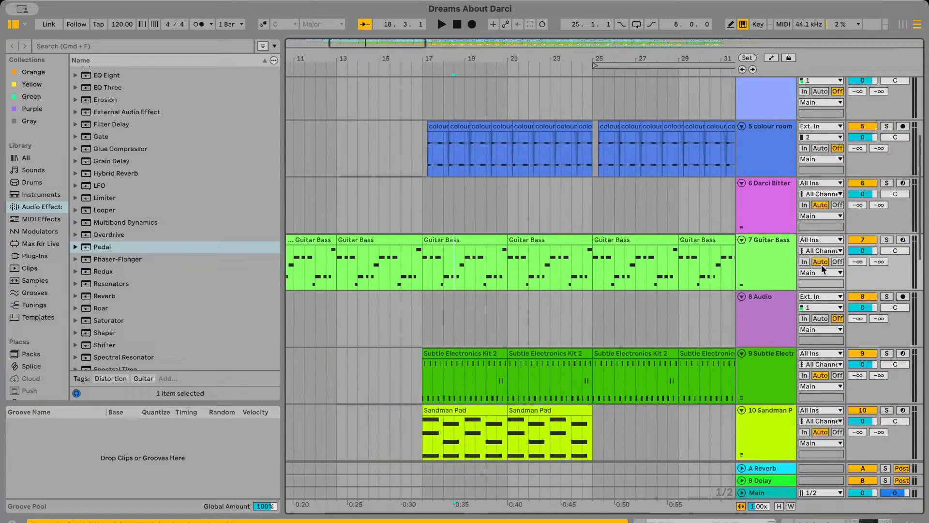
click(888, 242)
key(space)
Insert an audio track below Guitar Bass, unsolo Guitar Bass, and place the DAD bass updated audio on the new track at bar 9
click(775, 256)
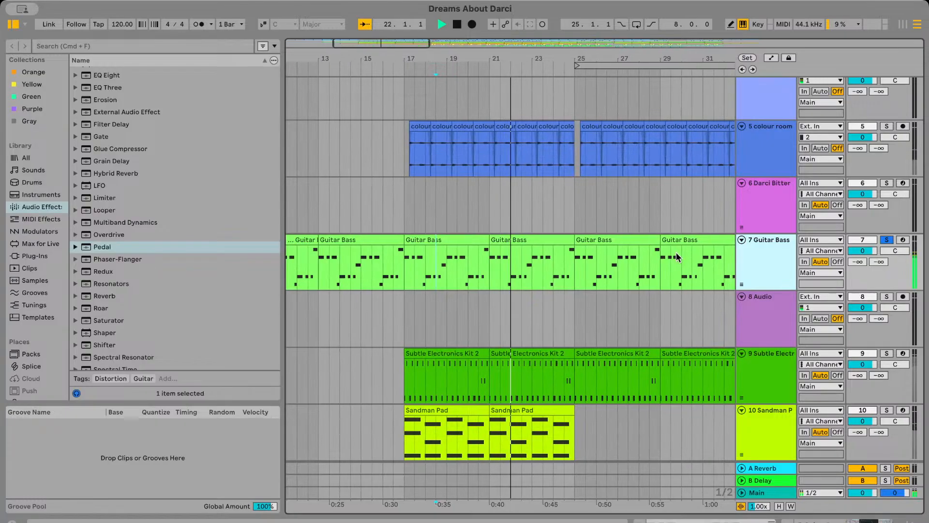
key(super+t)
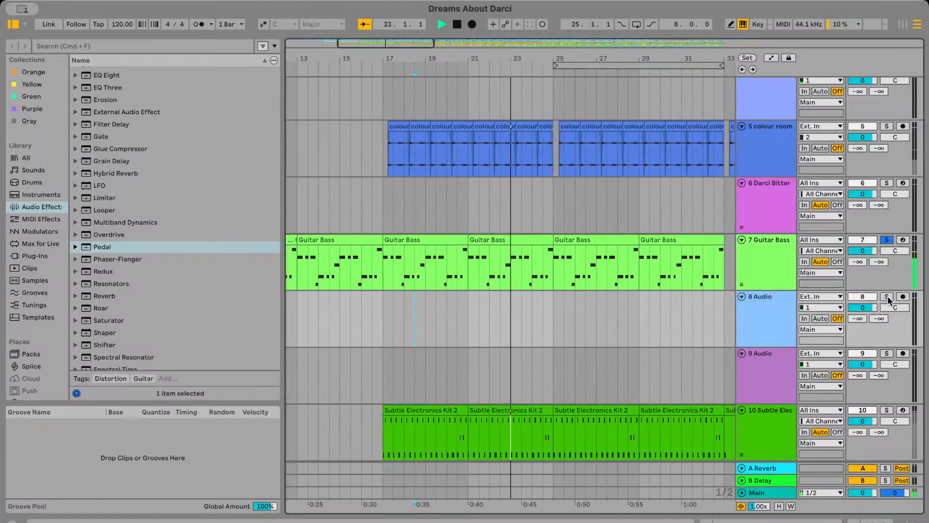
click(887, 241)
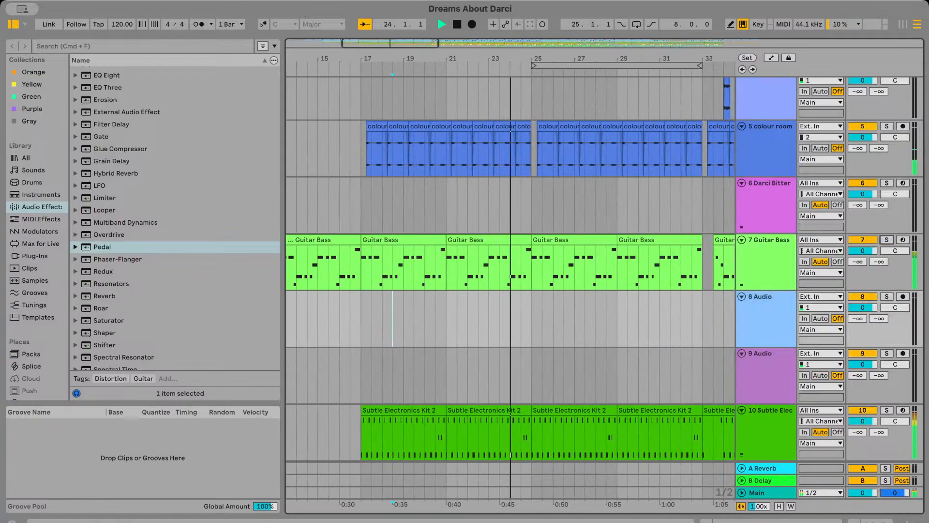
scroll(461, 341, left, 6)
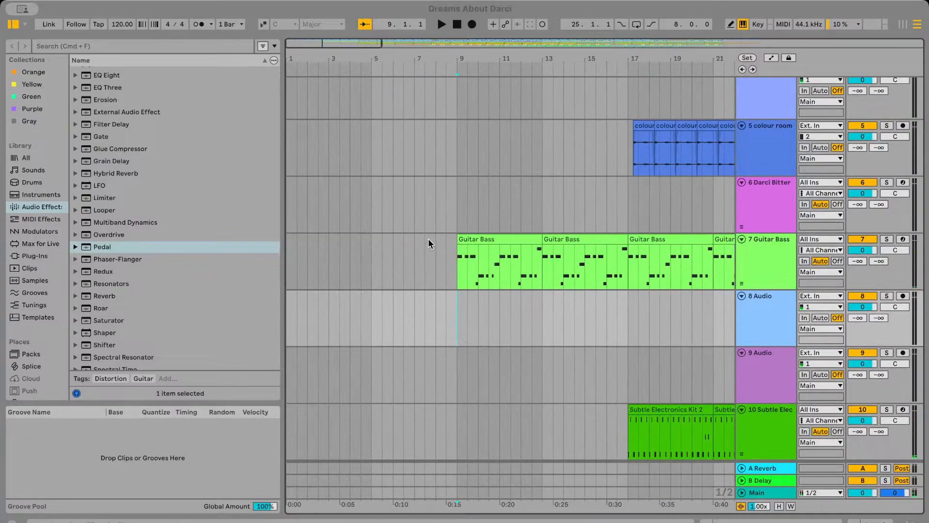
drag(274, 63, 458, 339)
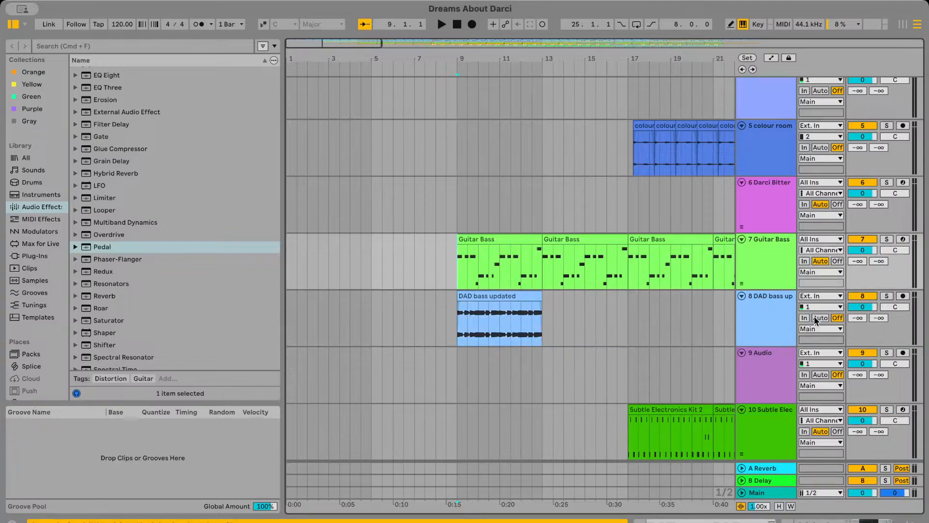
Extend the DAD bass updated clip to bar 33 while playing the arrangement with the Guitar Bass track muted
drag(542, 297, 748, 300)
click(674, 312)
key(space)
scroll(674, 312, right, 8)
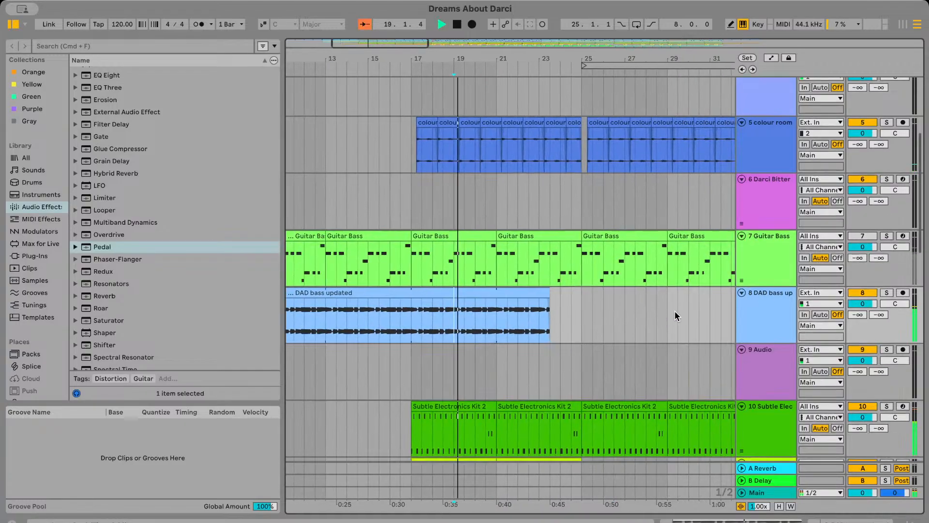
drag(474, 291, 677, 291)
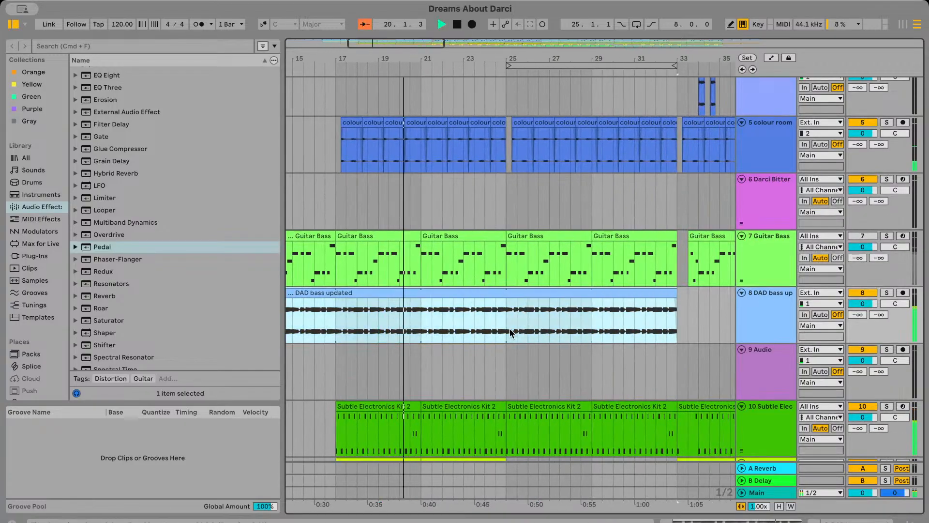
click(528, 317)
scroll(564, 386, right, 5)
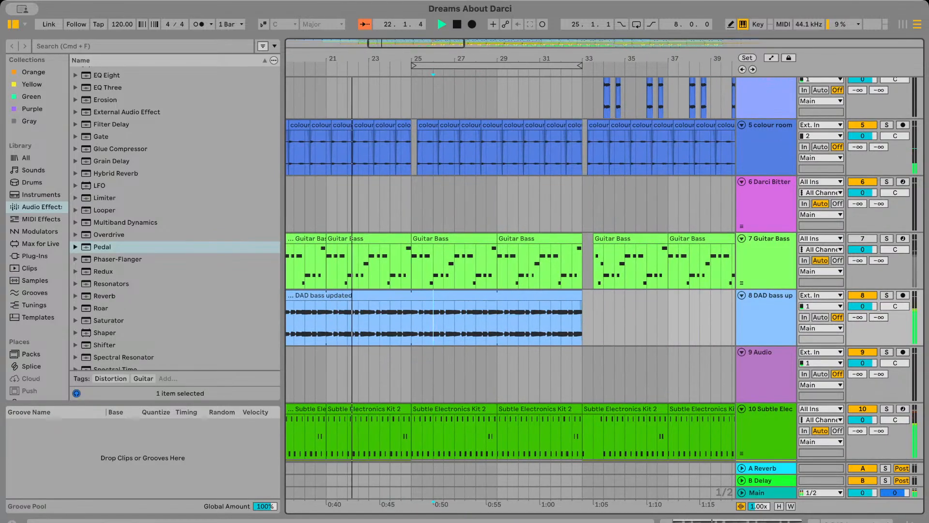
Solo the muted Guitar Bass track and play it up to about bar 29
key(space)
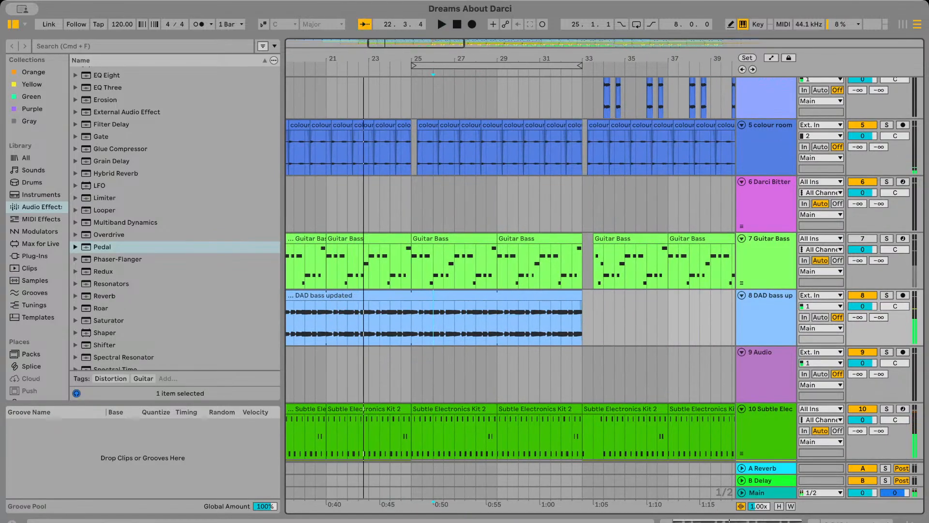
key(super+Tab)
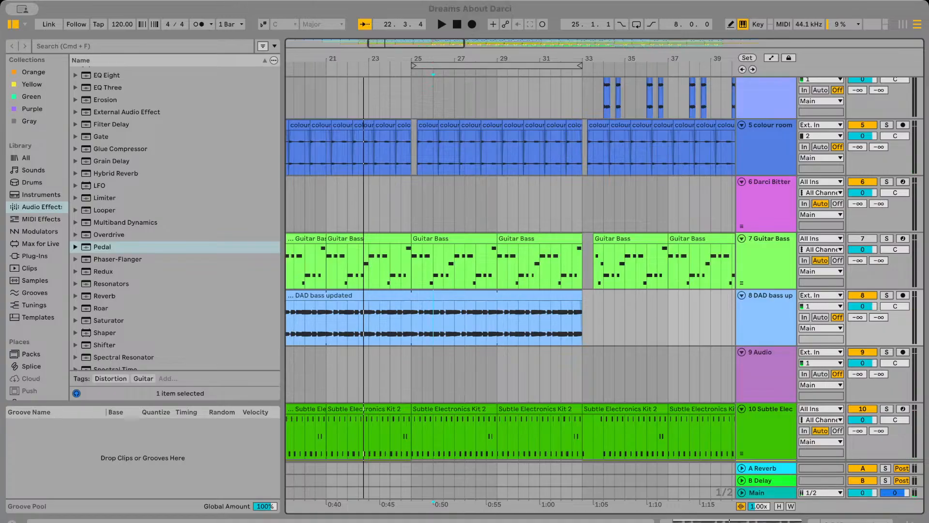
click(888, 239)
key(space)
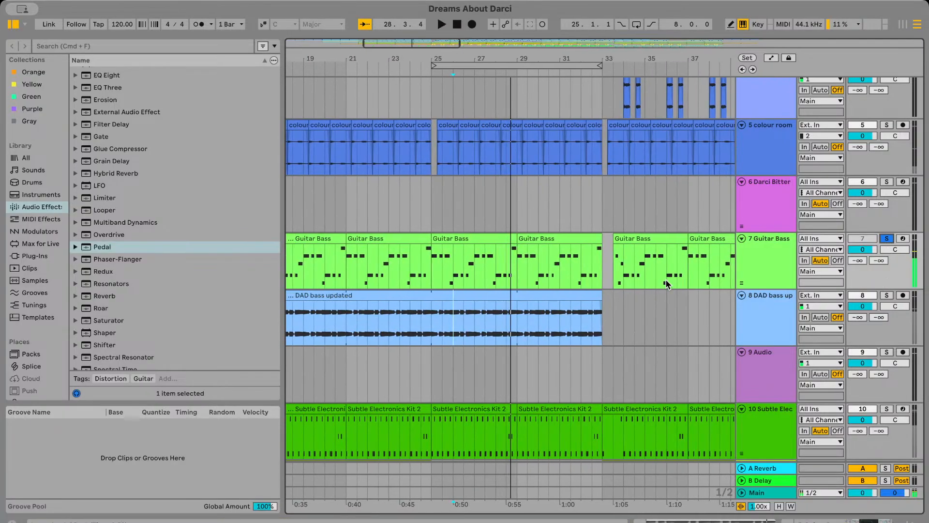
scroll(528, 286, up, 3)
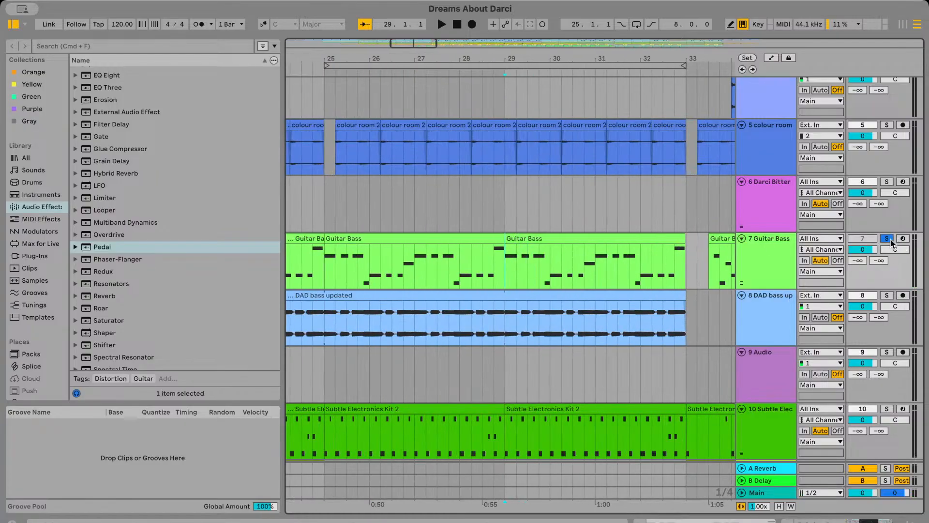
Solo the DAD bass updated track in place of Guitar Bass and play it from about bar 26
click(888, 296)
scroll(625, 317, left, 3)
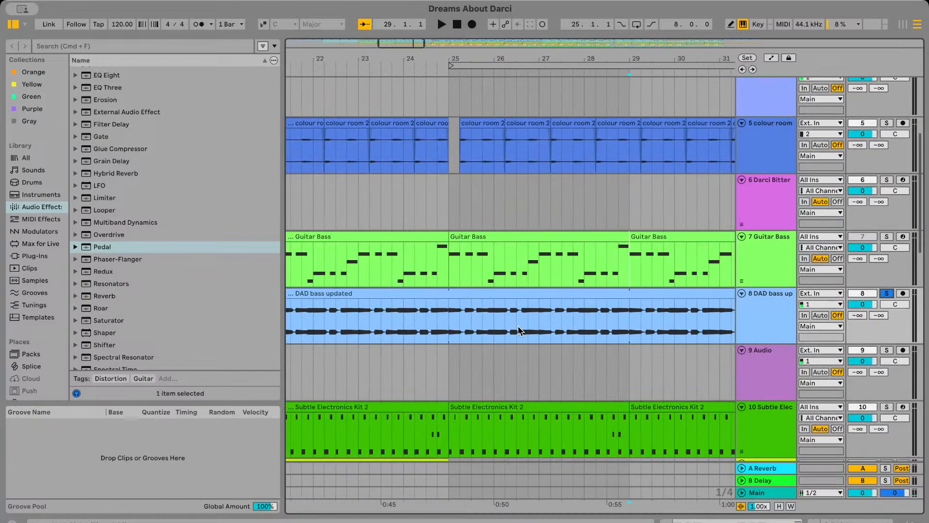
click(518, 327)
key(space)
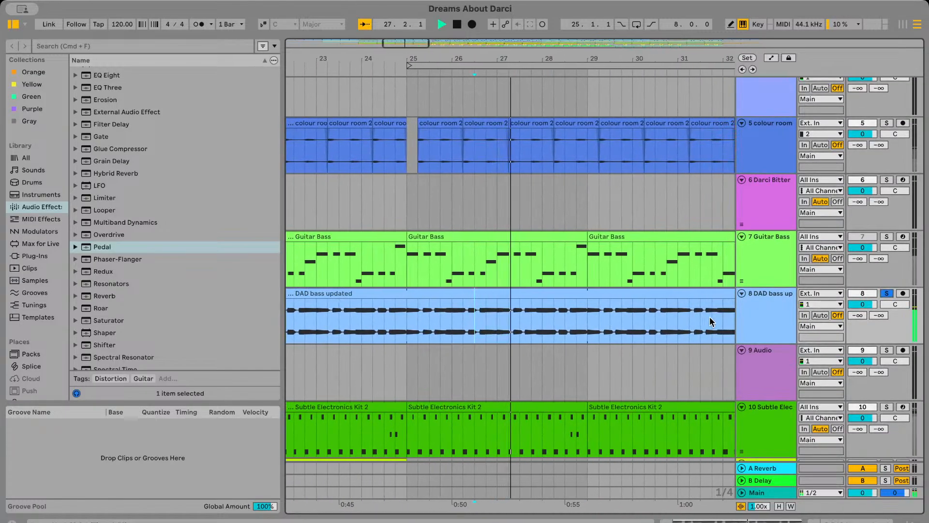
Unsolo the DAD bass updated track and play the full arrangement from about bar 26
click(888, 296)
key(space)
key(space)
scroll(716, 337, down, 2)
scroll(716, 337, right, 6)
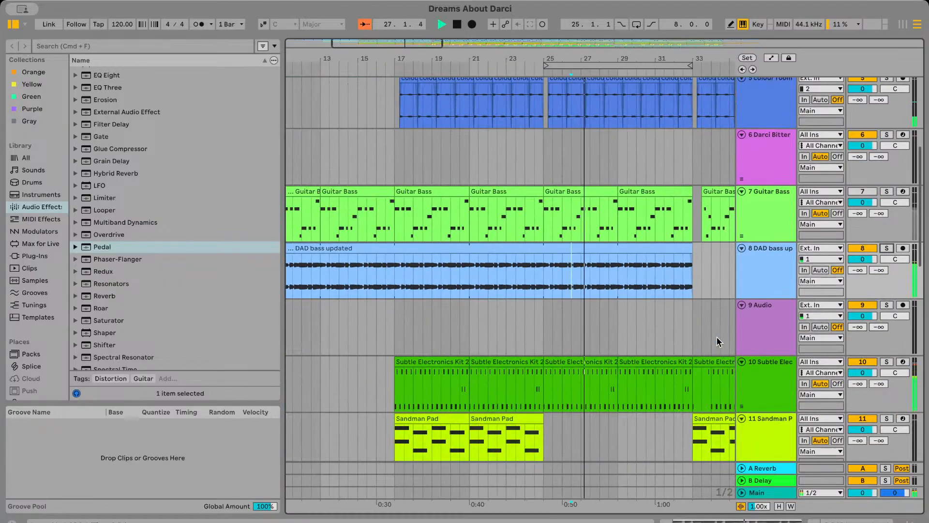
Extend the DAD bass updated clip past bar 33 and cut a gap from bar 33 to about 33.3, like the Guitar Bass pause
drag(512, 252, 700, 253)
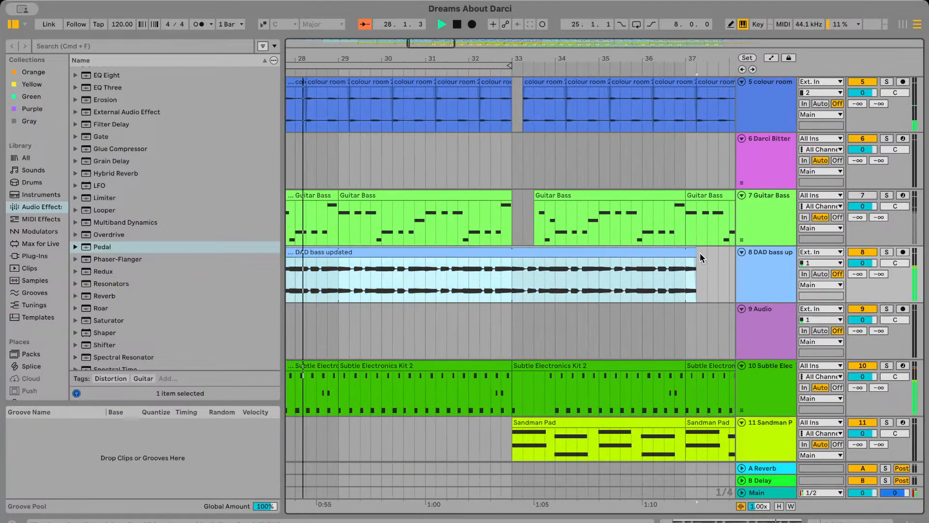
drag(521, 268, 705, 257)
key(Delete)
scroll(507, 274, right, 3)
scroll(354, 279, up, 1)
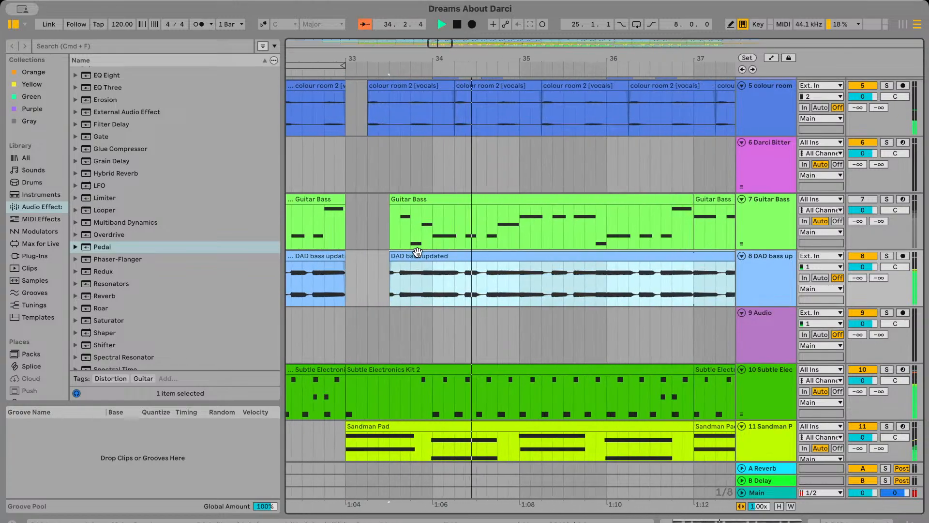
scroll(377, 257, up, 5)
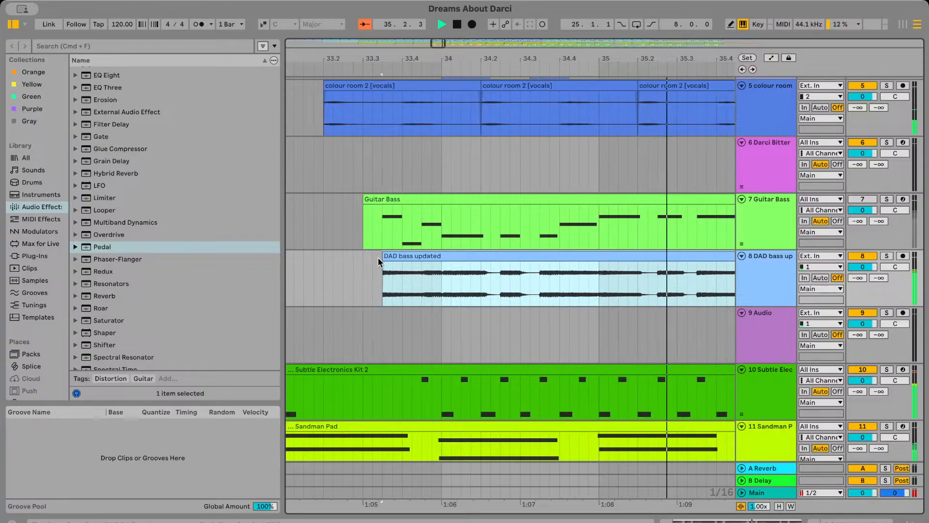
Lengthen the second DAD bass updated clip from bar 41 to bar 49, level with the end of the Guitar Bass clips
scroll(379, 257, down, 8)
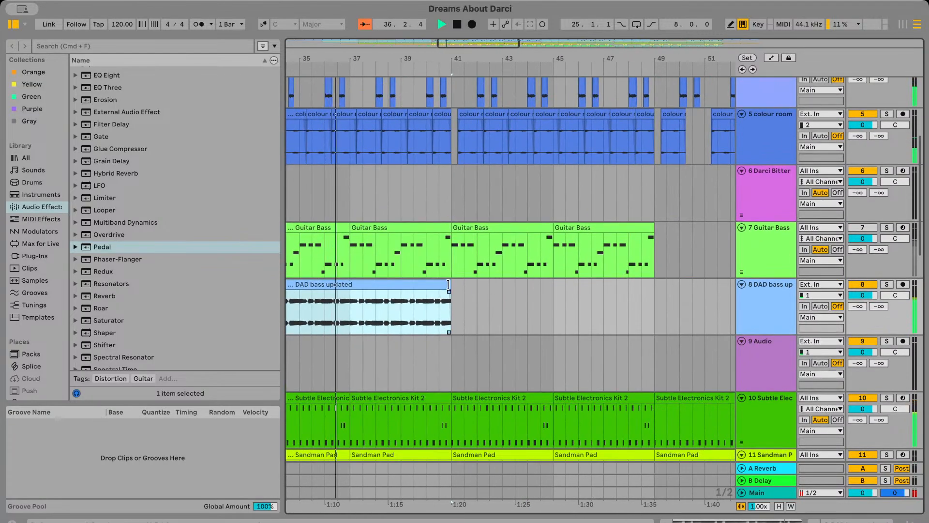
drag(451, 285, 658, 290)
scroll(658, 286, down, 2)
scroll(658, 286, left, 4)
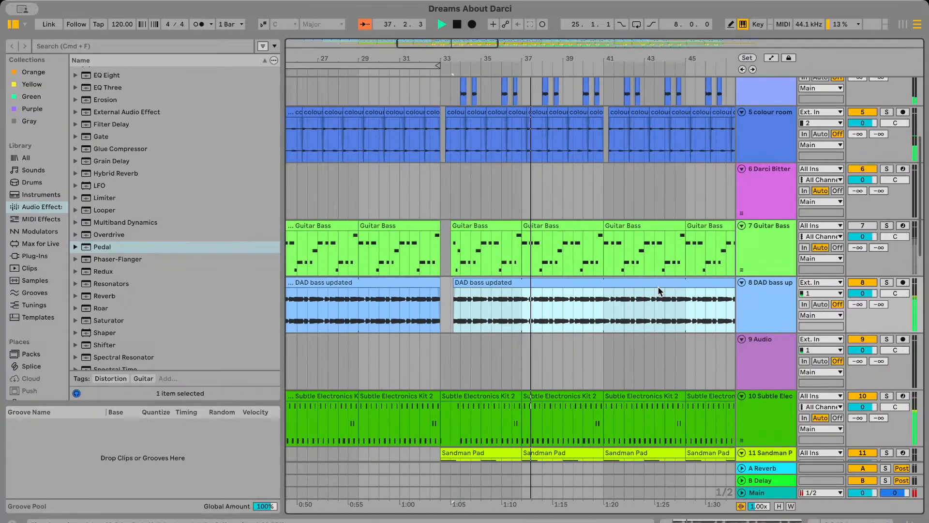
Compare both basses during playback by swapping the mutes of Guitar Bass and DAD bass updated, returning to the updated bass
click(859, 284)
click(858, 225)
click(860, 223)
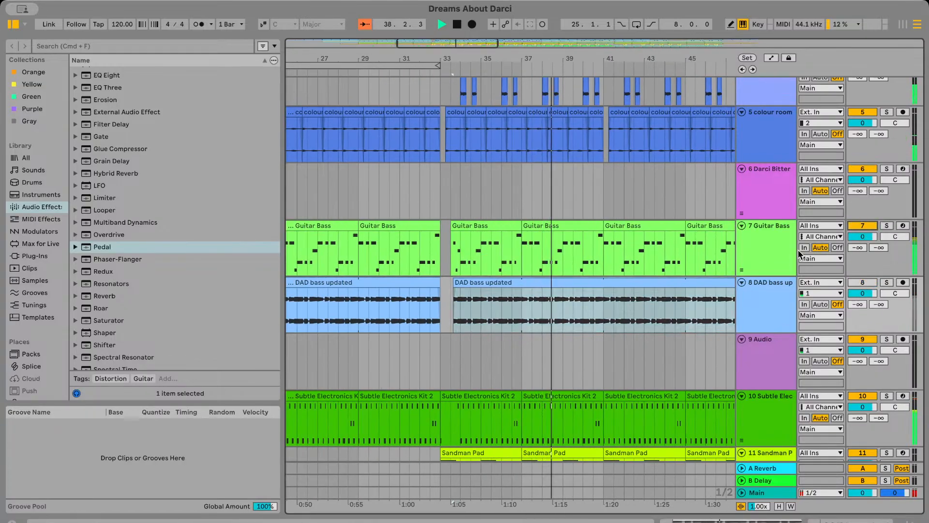
click(861, 227)
click(862, 284)
scroll(576, 301, down, 2)
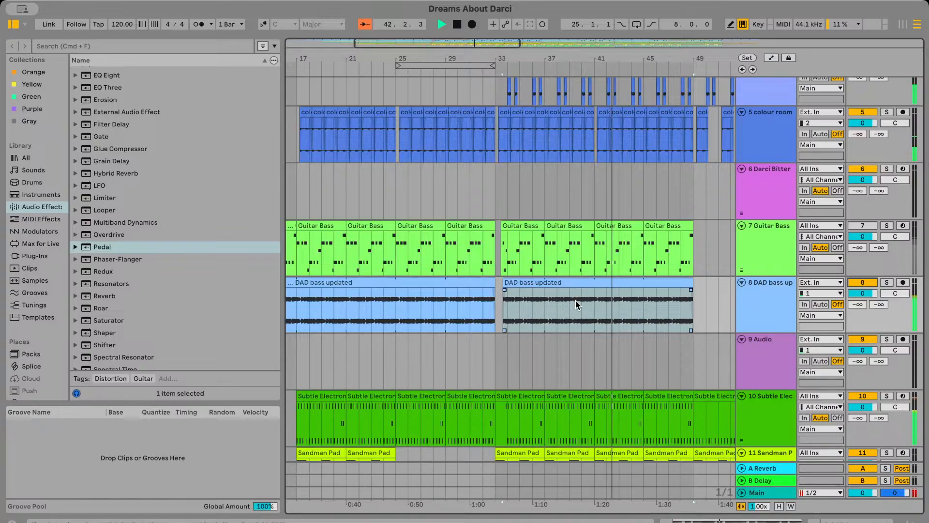
Play the arrangement with the updated bass from bar 37
scroll(576, 301, right, 4)
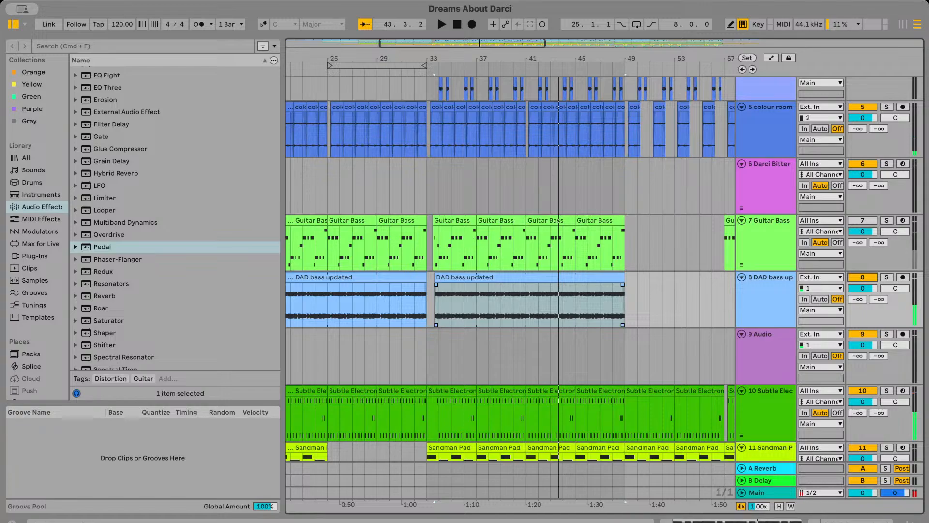
click(478, 305)
key(space)
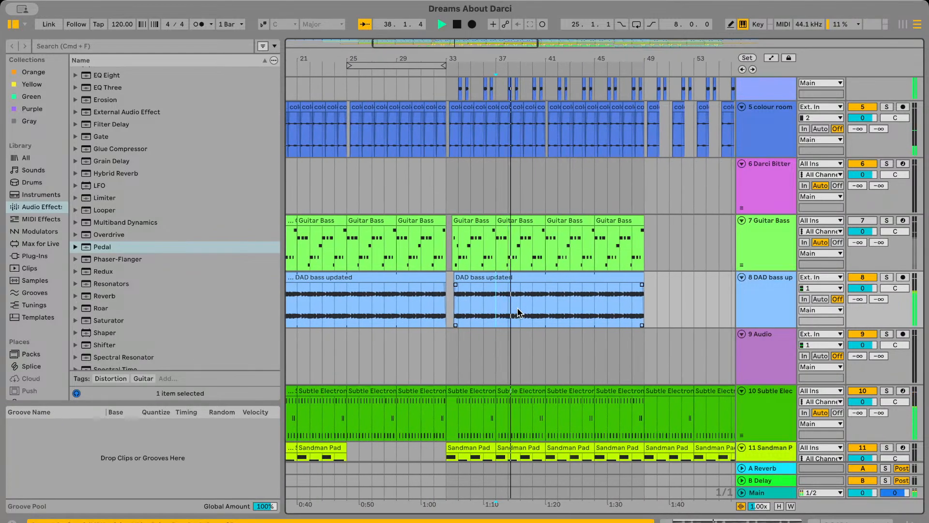
scroll(500, 348, down, 1)
key(space)
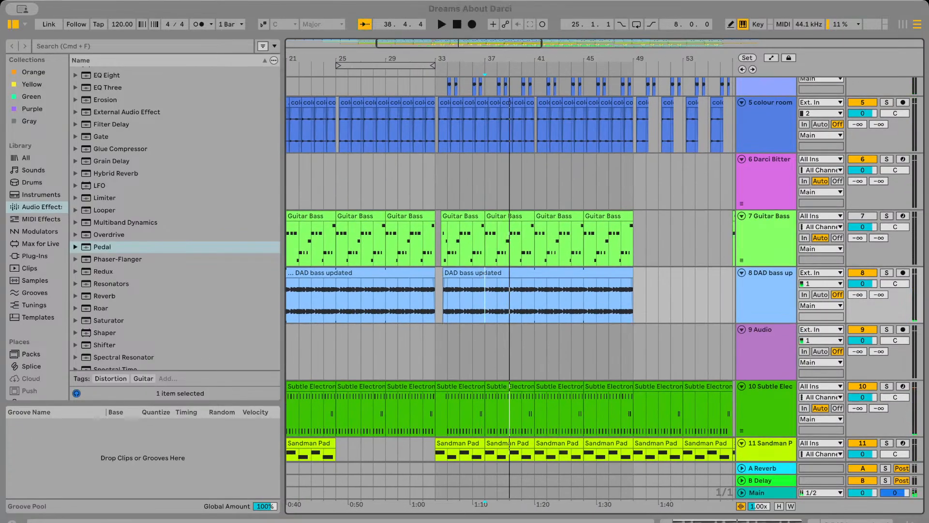
Replay the arrangement from bar 35 and look over the Granulator, Acuff Kit and vocal tracks above the bass
scroll(484, 338, up, 1)
click(462, 454)
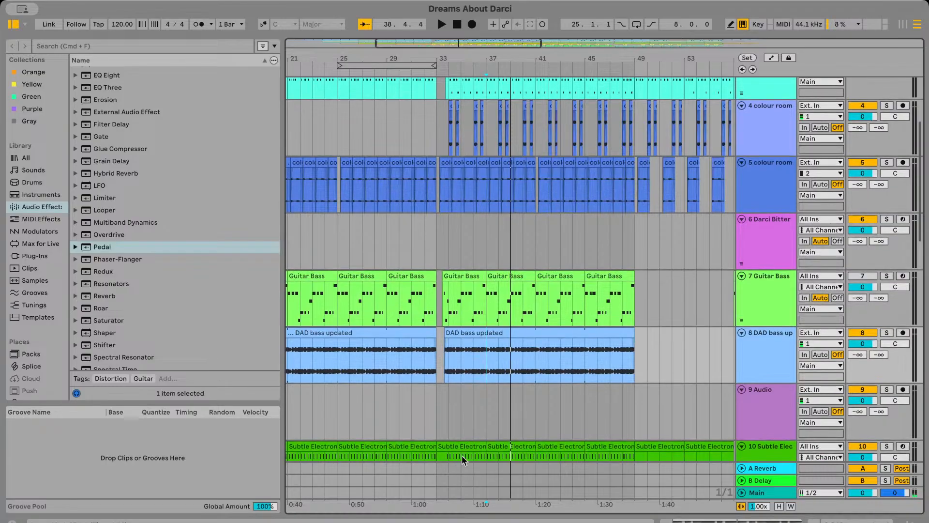
key(space)
scroll(577, 145, up, 3)
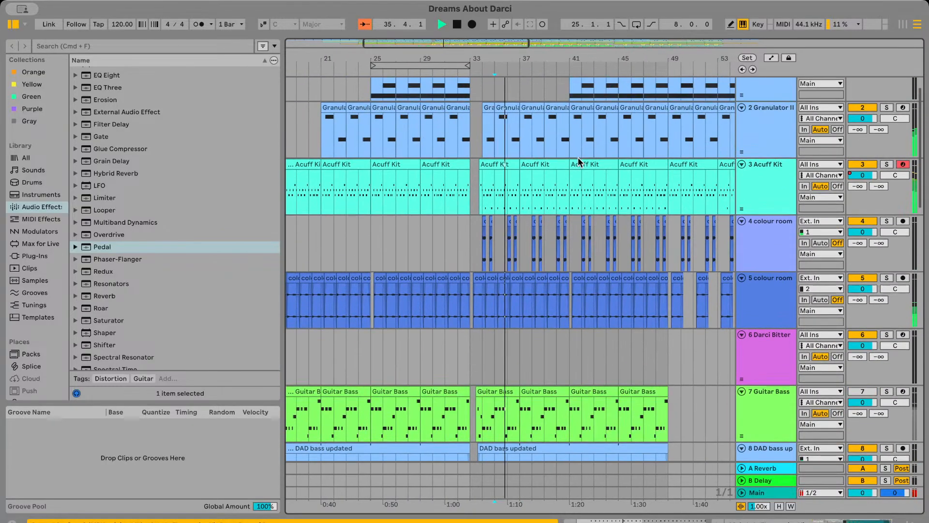
scroll(578, 157, down, 4)
key(space)
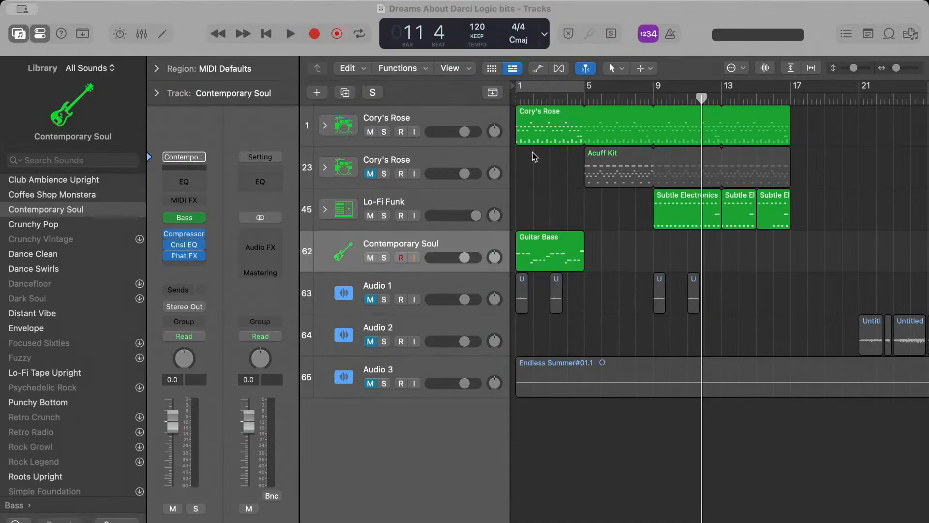
In the Logic Pro project, mute the Contemporary Soul track and play the drum parts from bar 4
click(562, 69)
double_click(566, 97)
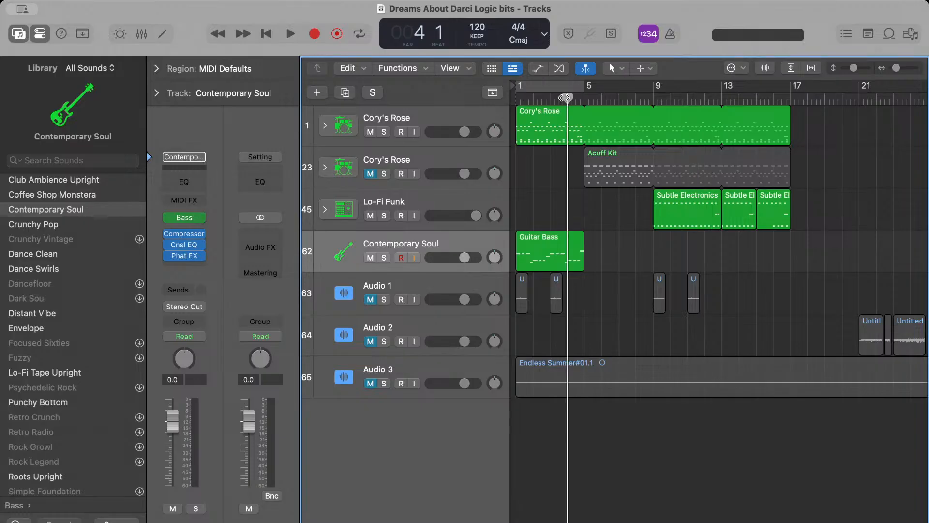
key(space)
click(371, 257)
key(space)
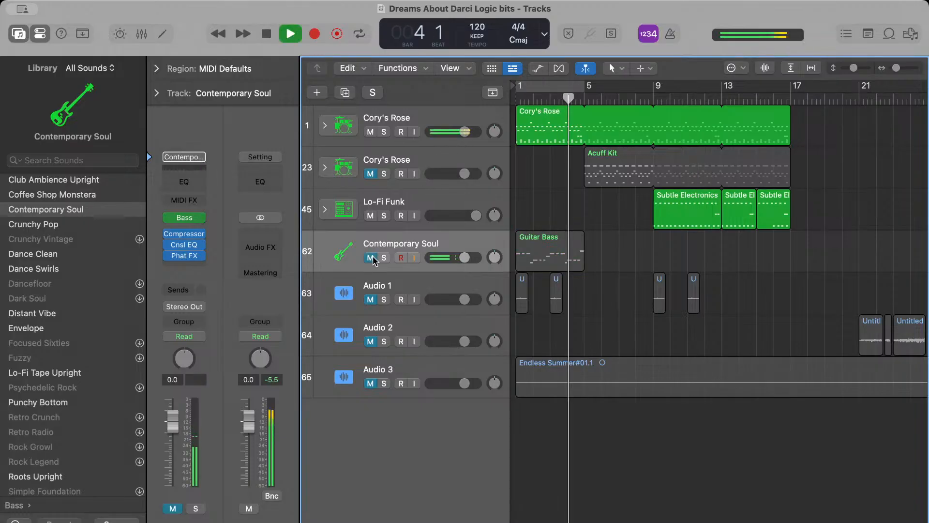
scroll(646, 129, up, 5)
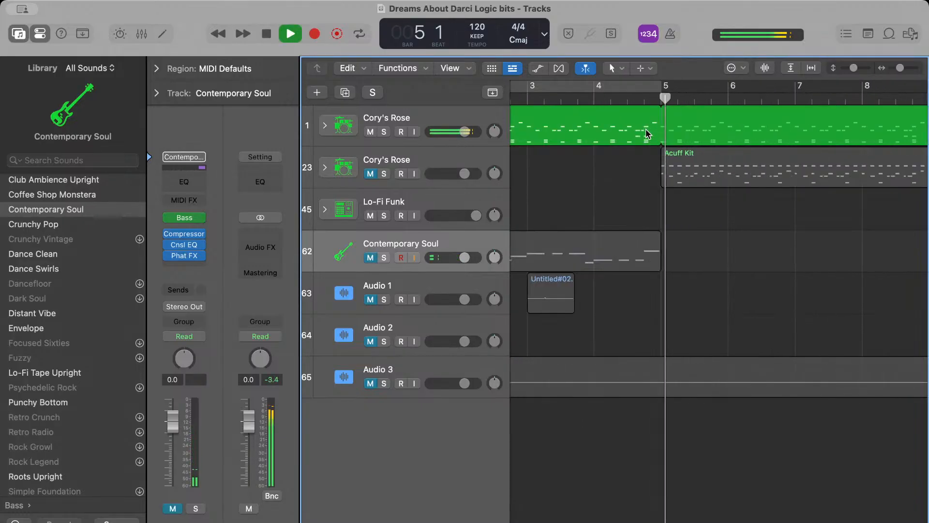
scroll(646, 129, right, 5)
scroll(699, 145, down, 8)
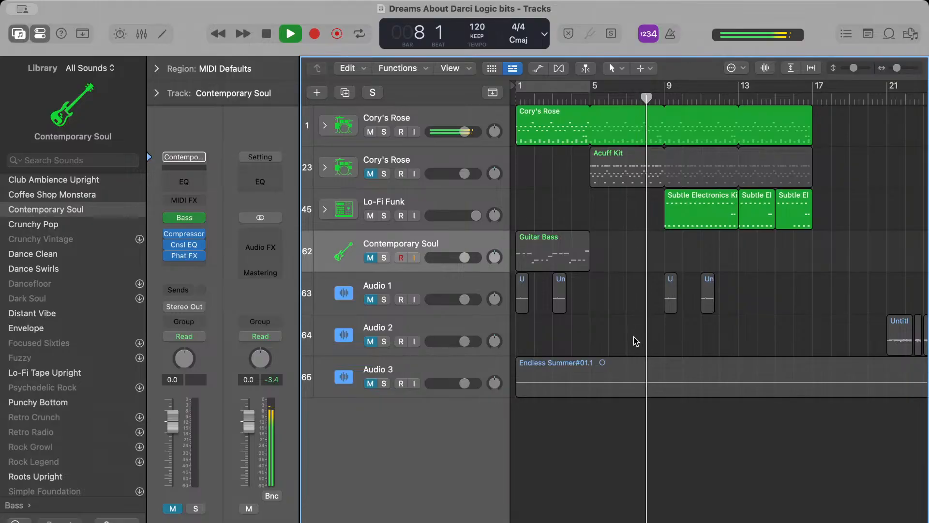
Solo the second Cory's Rose track, play from bar 5 and open its Acuff Kit region in the Piano Roll
click(384, 173)
click(588, 100)
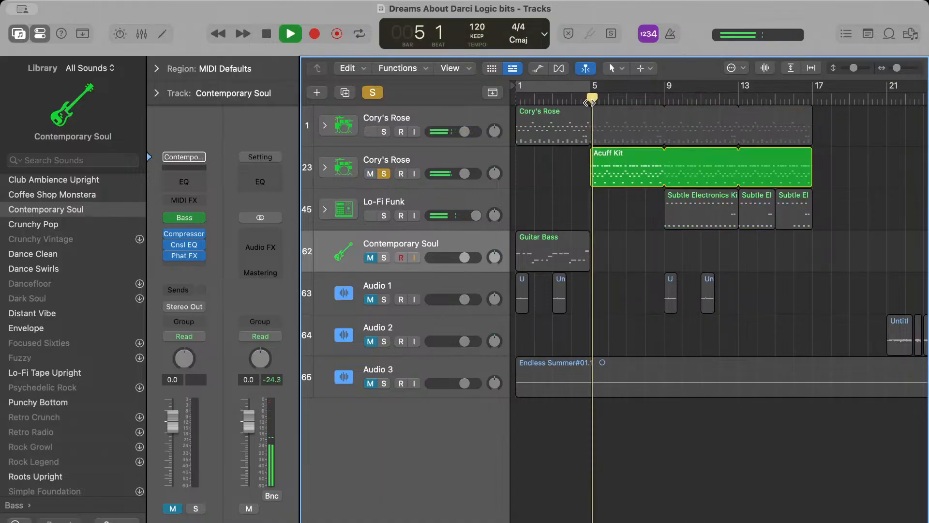
click(608, 151)
key(e)
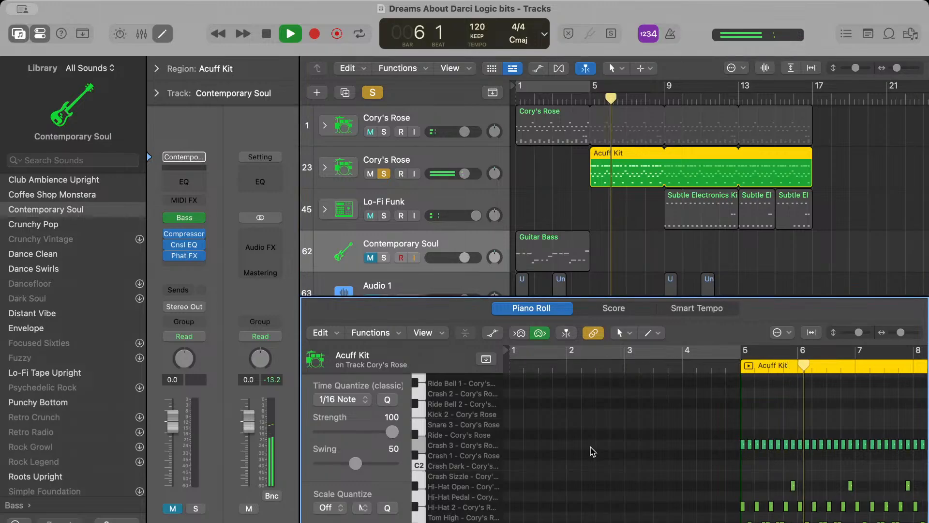
Set the velocity of the Acuff Kit region's Crash 3 notes to 40
key(space)
drag(813, 445, 920, 450)
scroll(359, 470, down, 3)
key(space)
drag(353, 491, 344, 493)
key(space)
Turn looping back on for the Cory's Rose region on the first track and play from bar 5
click(573, 115)
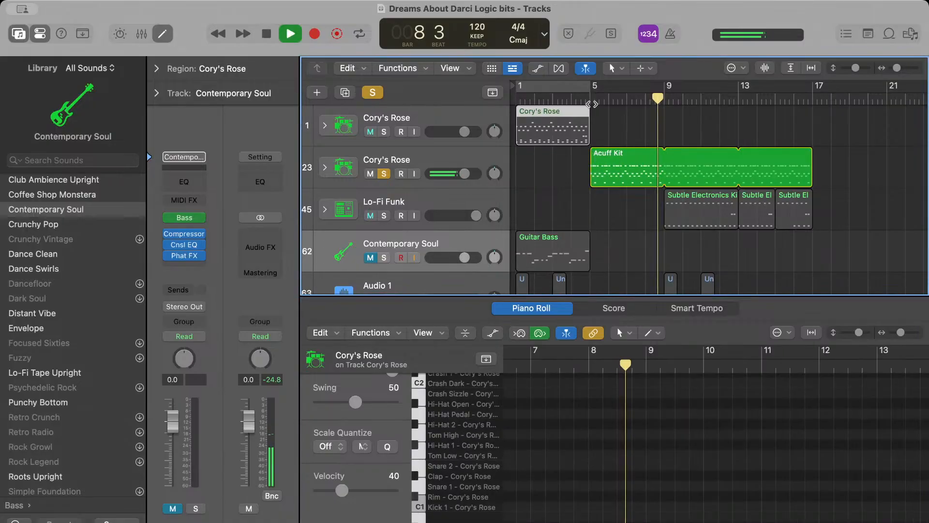
key(space)
key(l)
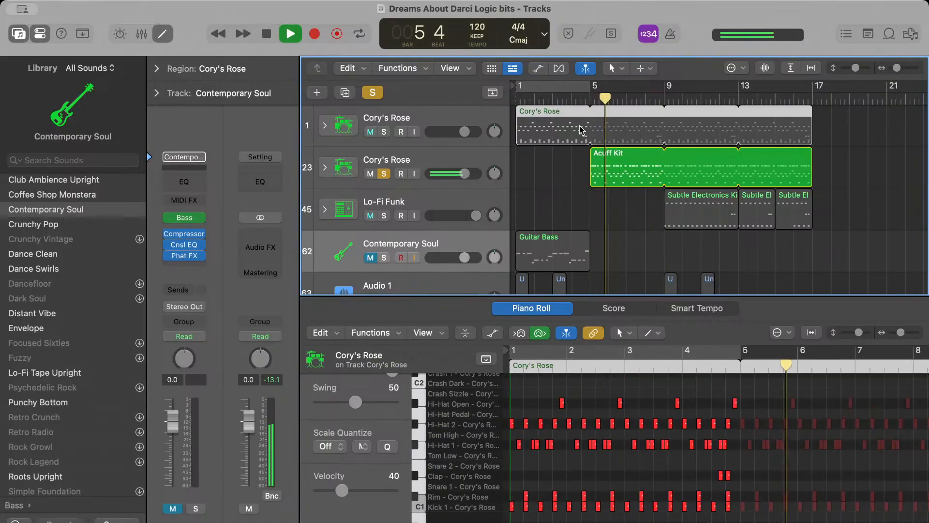
Listen to the soloed Acuff Kit region while examining its drum notes in the Piano Roll
click(598, 154)
scroll(664, 408, right, 5)
scroll(664, 409, down, 4)
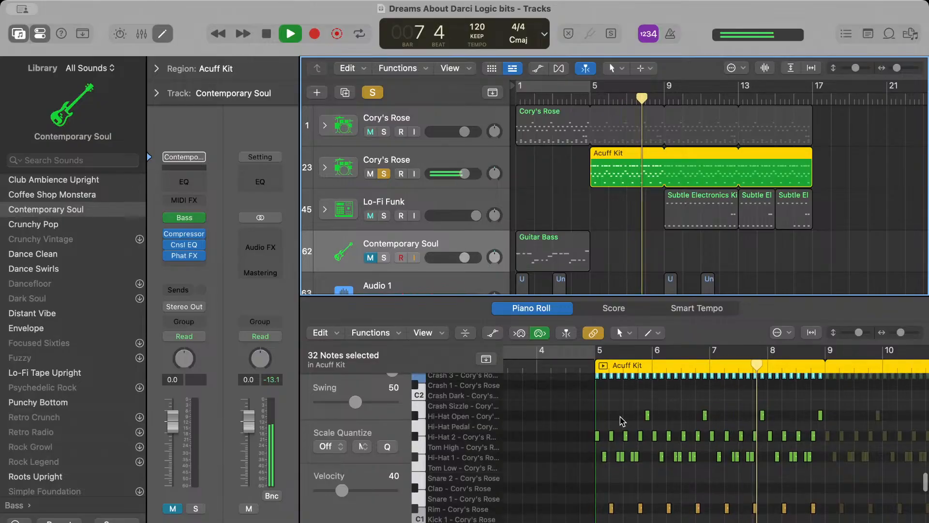
key(space)
Mute the second Cory's Rose track, solo the first one and play its region from bar 1
click(521, 108)
click(519, 101)
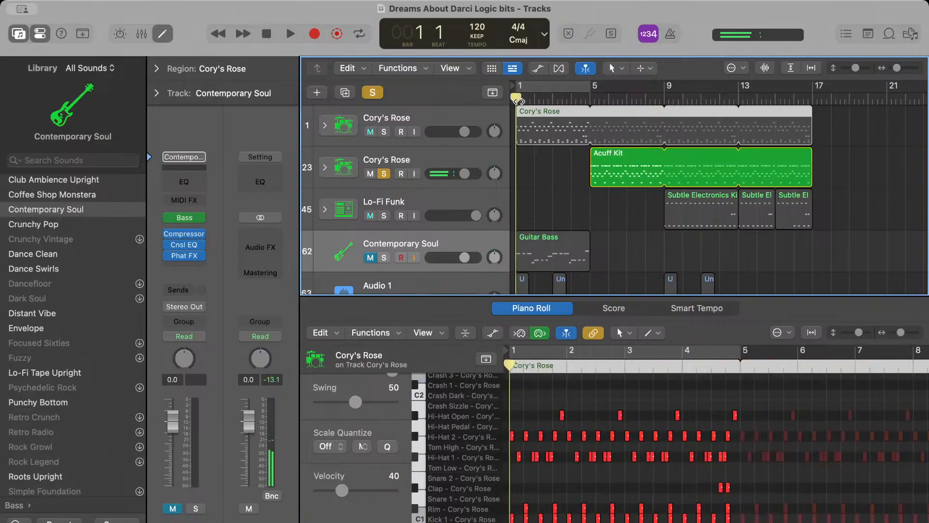
click(371, 174)
click(384, 132)
key(space)
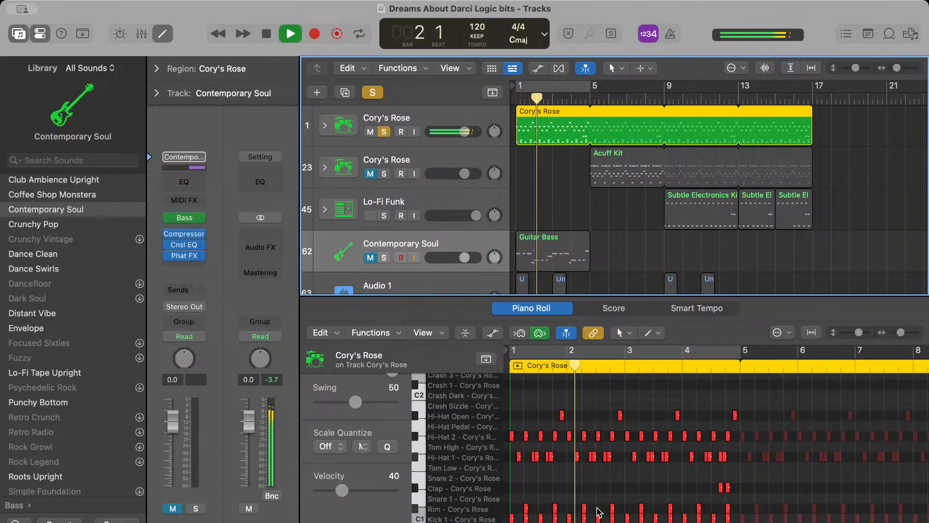
key(space)
Inspect the velocity of the Cory's Rose region's Kick 1 notes, clear the selection and continue playback
scroll(596, 501, down, 2)
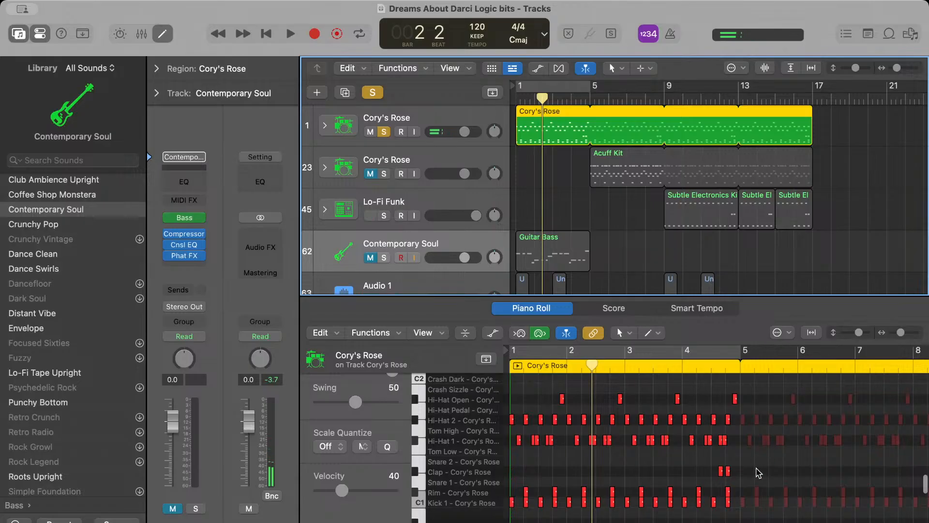
click(483, 503)
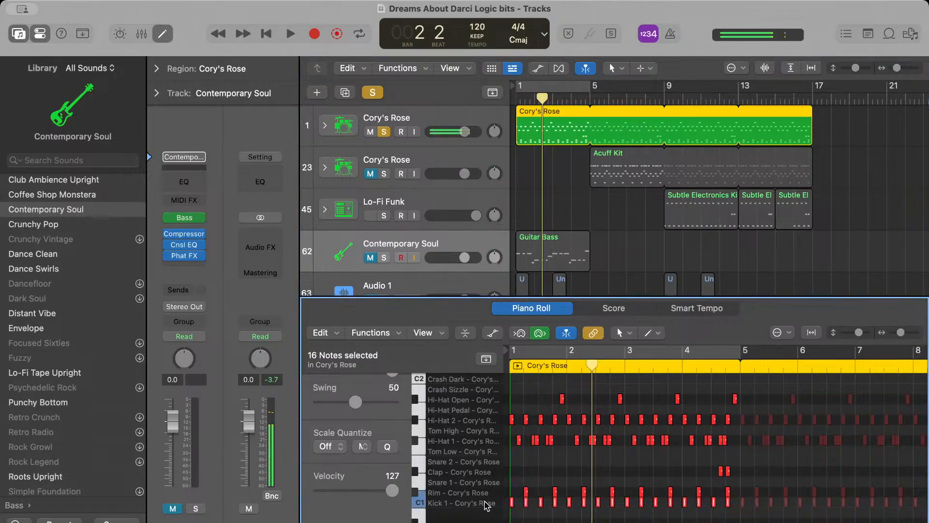
click(601, 464)
key(space)
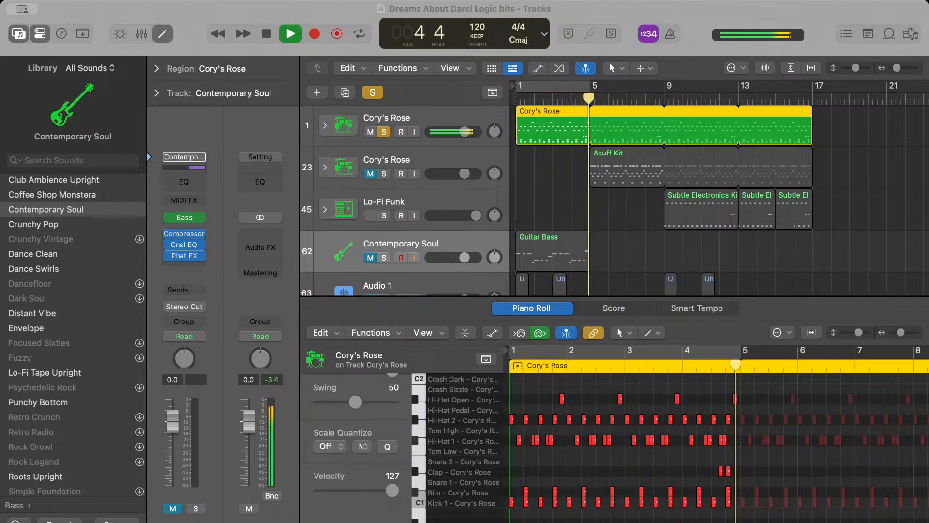
click(616, 223)
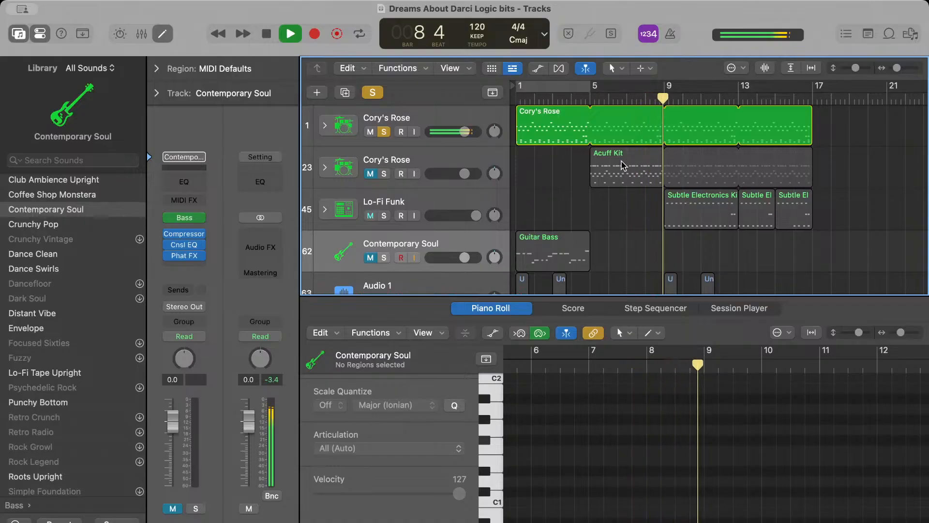
Stop playback and shorten the looping of the first track's Cory's Rose region to end at bar 9
key(space)
click(674, 128)
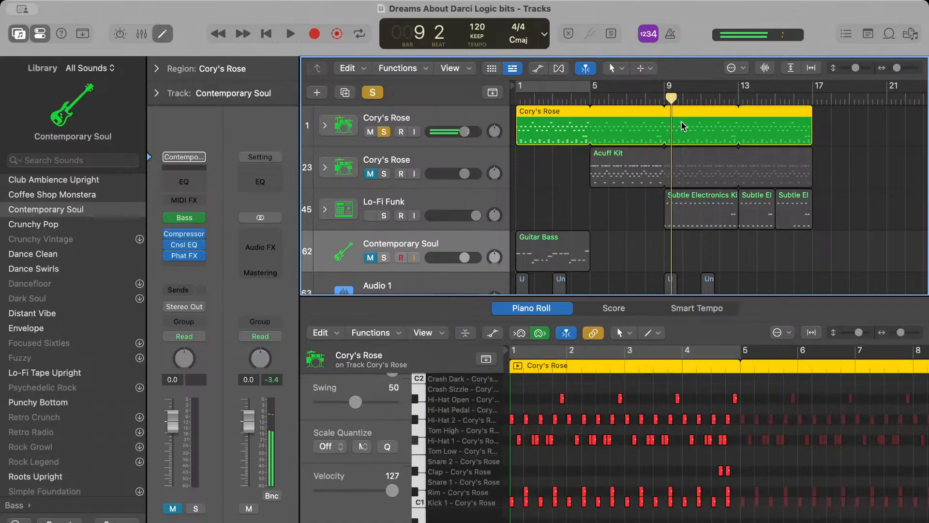
drag(678, 121, 673, 114)
click(673, 114)
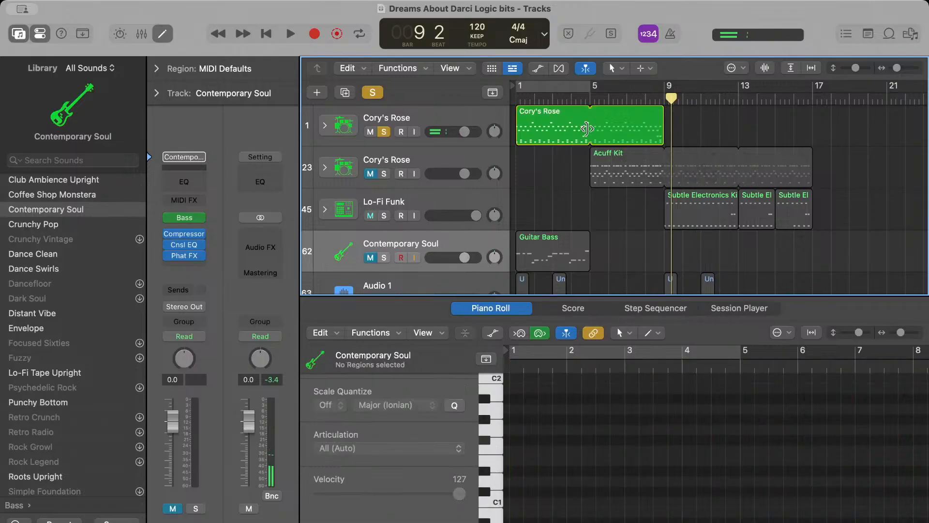
Turn off solo on the first Cory's Rose track and select its region
click(578, 129)
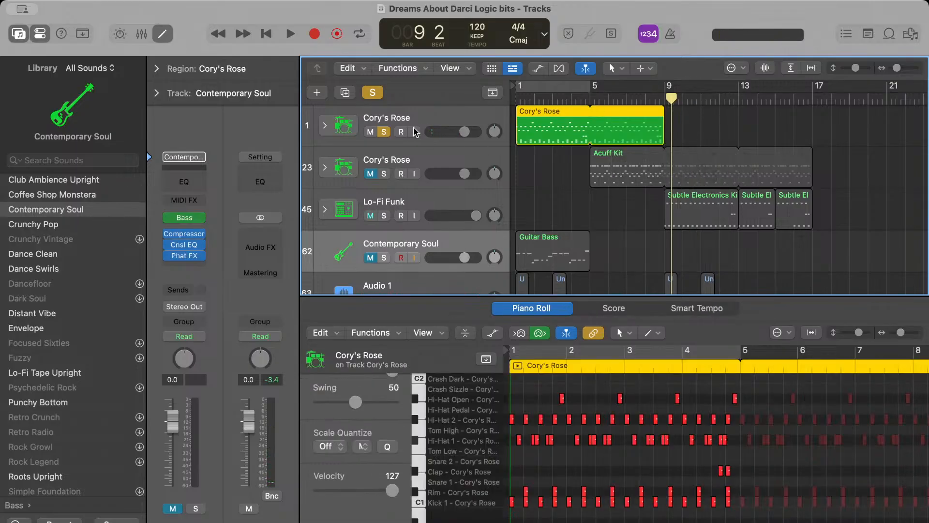
click(384, 132)
click(567, 214)
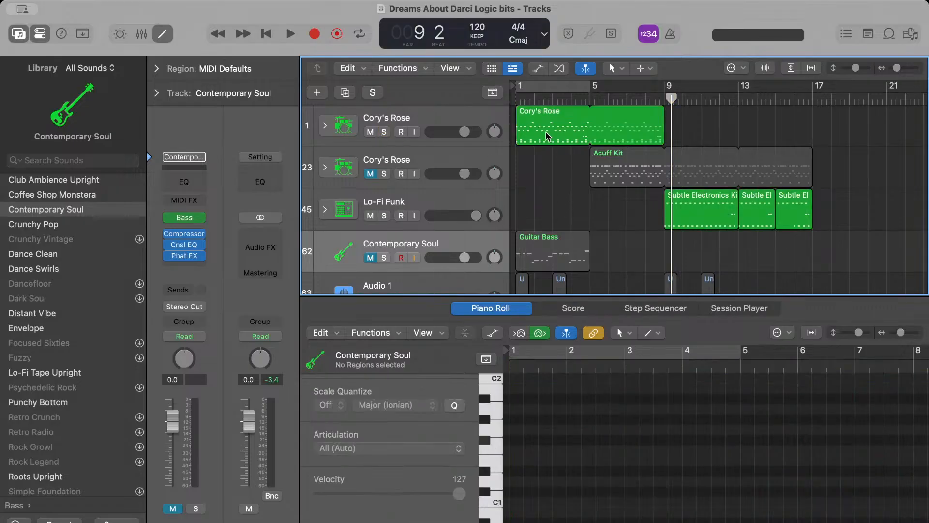
click(547, 135)
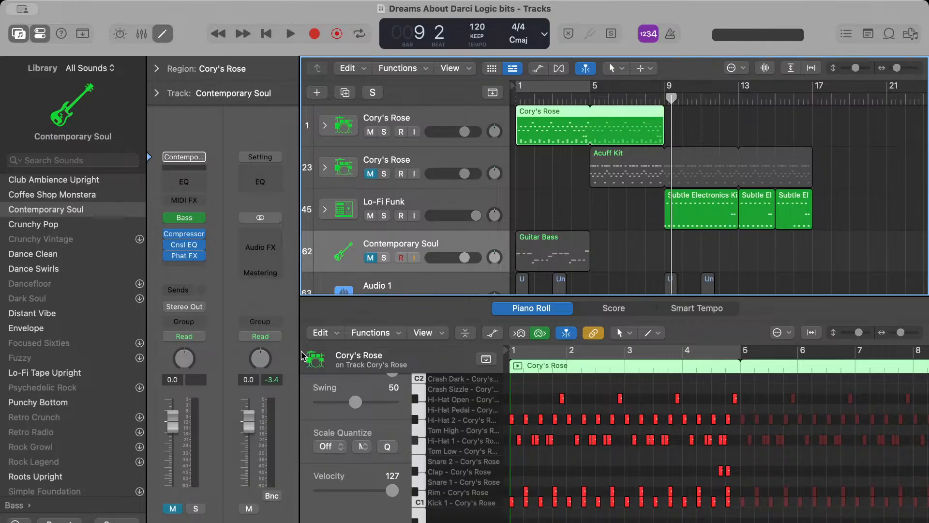
key(super+Tab)
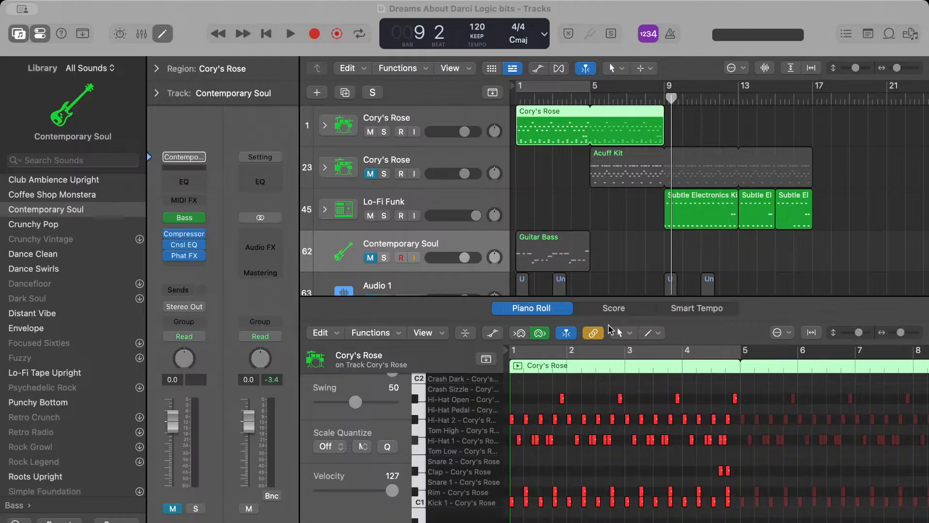
drag(527, 98, 672, 98)
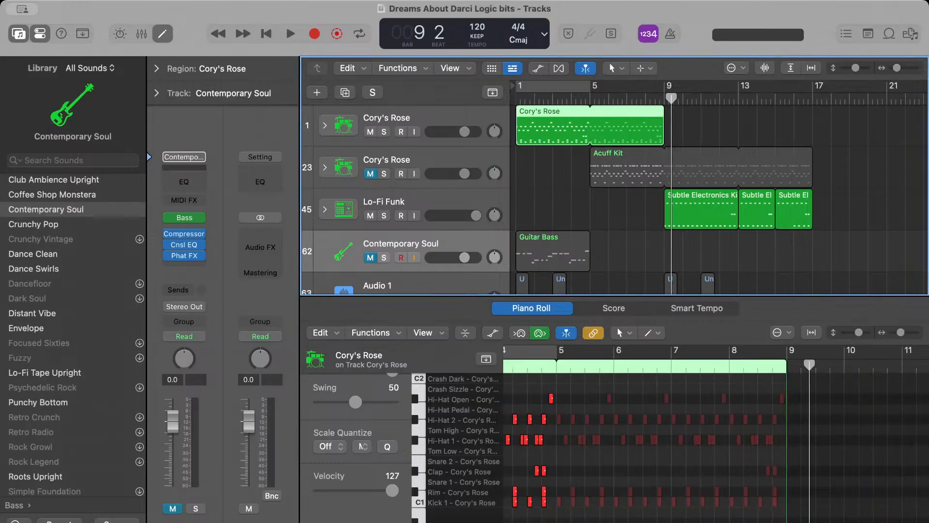
key(super+Tab)
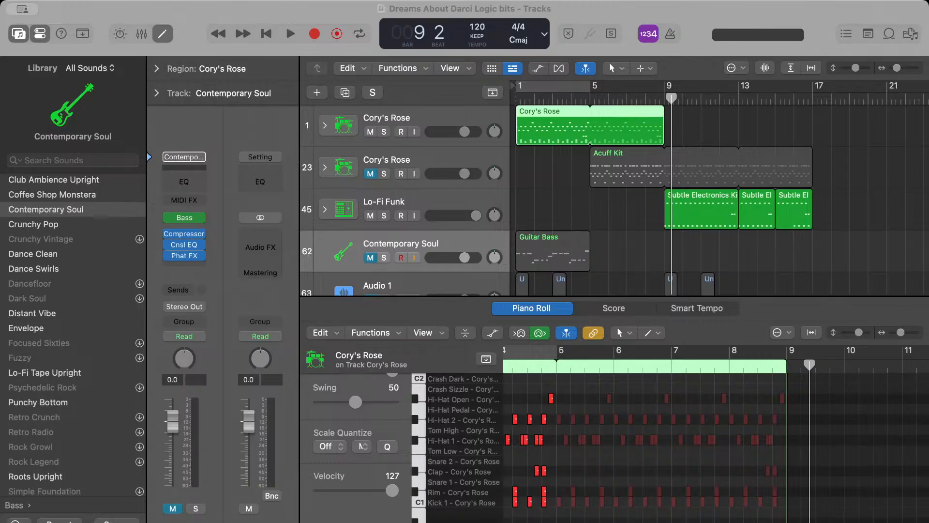
Play from bar 9 and listen to the Subtle Electronics Kit 2 regions on the Lo-Fi Funk track into bar 16
click(660, 237)
click(663, 99)
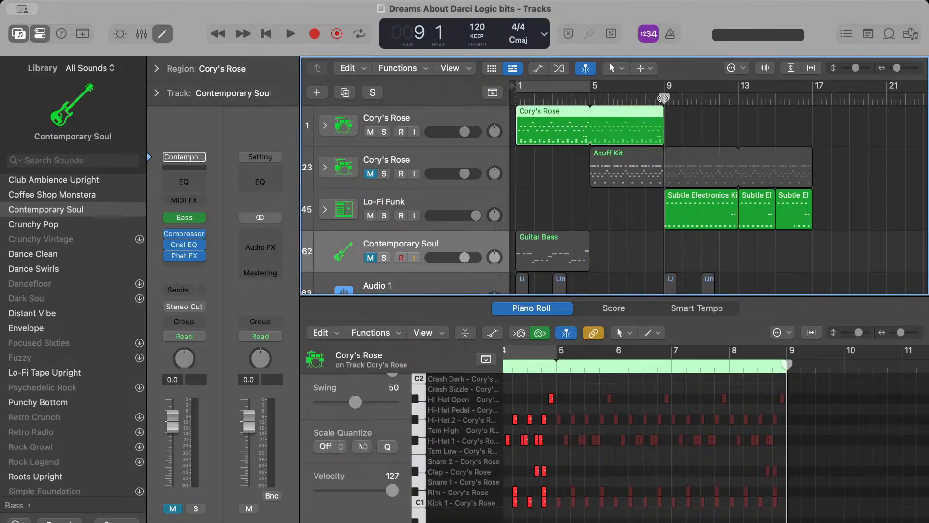
click(687, 130)
key(space)
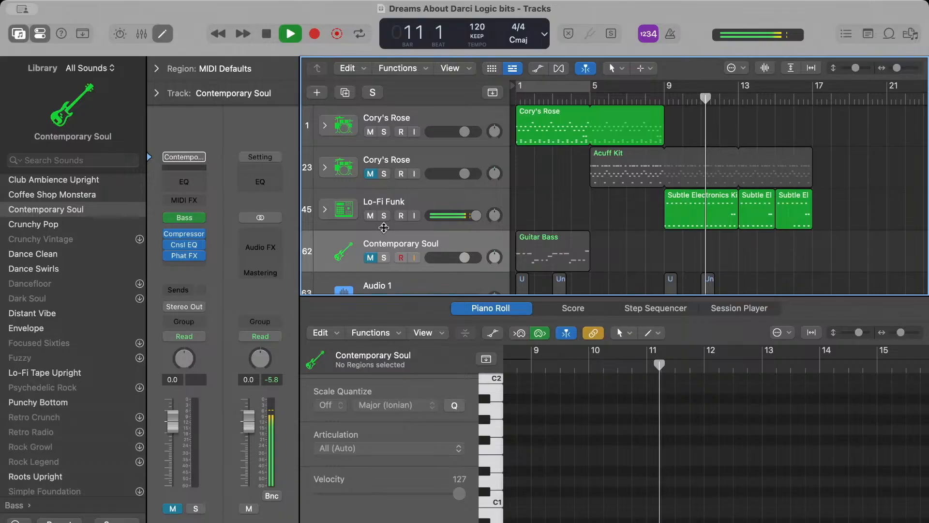
scroll(702, 233, up, 5)
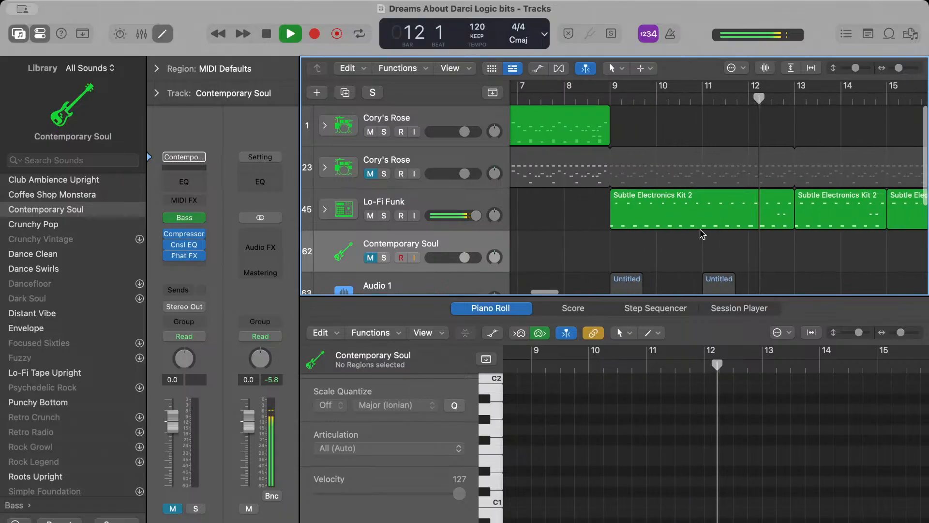
scroll(702, 234, right, 3)
scroll(788, 174, right, 3)
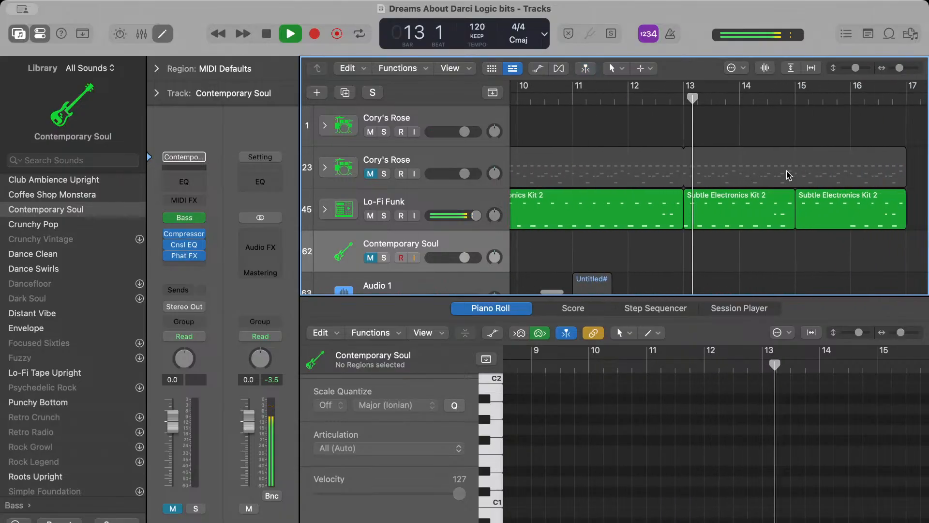
scroll(772, 167, left, 1)
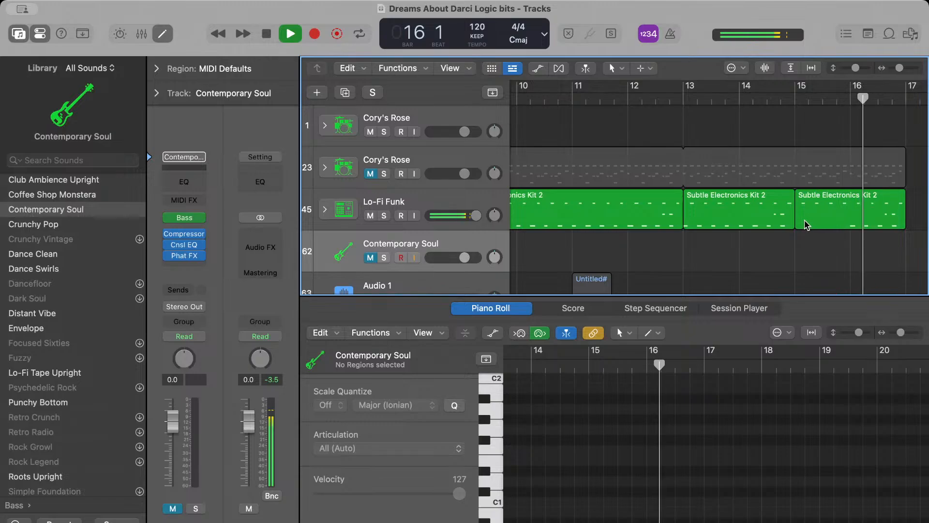
key(space)
Copy the four-bar Subtle Electronics Kit 2 region from bar 9 to bar 13, replacing the two shorter regions
scroll(680, 215, left, 2)
click(668, 203)
scroll(593, 235, right, 2)
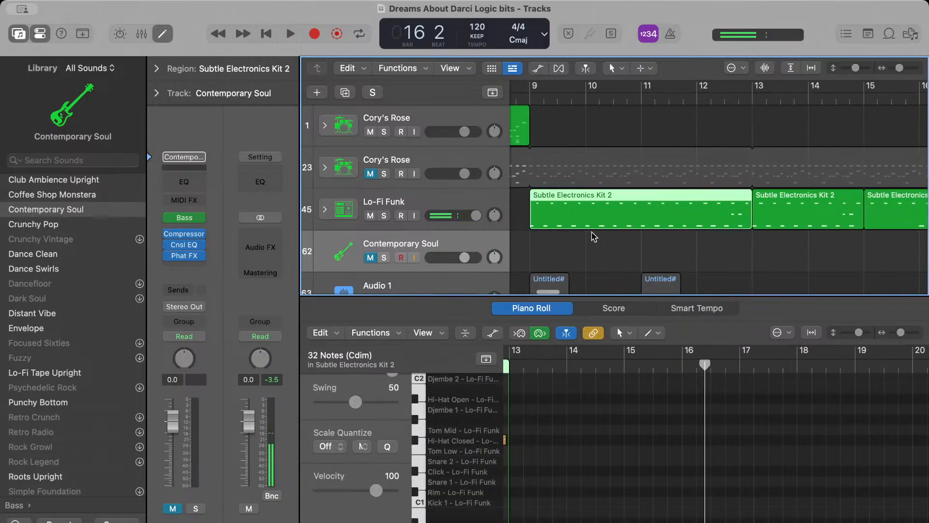
click(800, 213)
drag(802, 232, 685, 229)
Delete all Kick 1 notes from the Subtle Electronics Kit 2 region at bar 13
scroll(723, 482, down, 1)
drag(612, 464, 624, 444)
key(Delete)
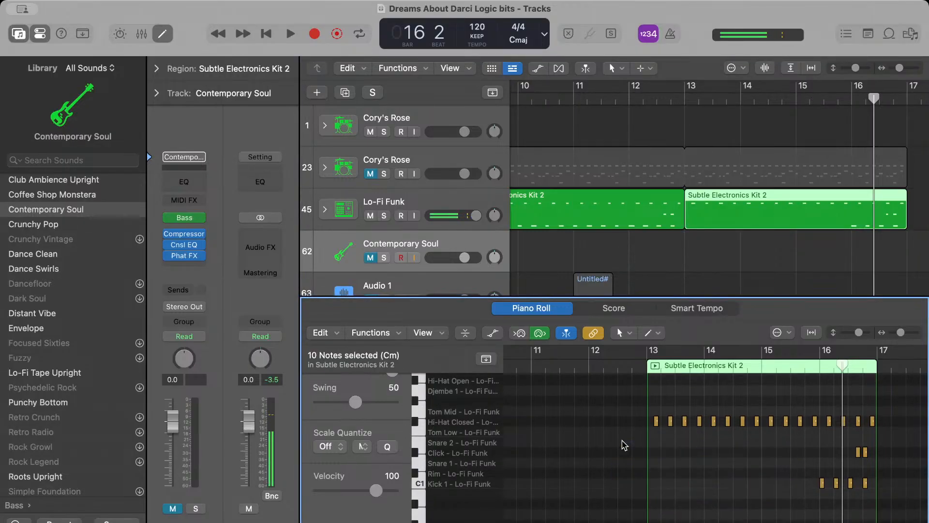
drag(799, 470, 894, 503)
key(Delete)
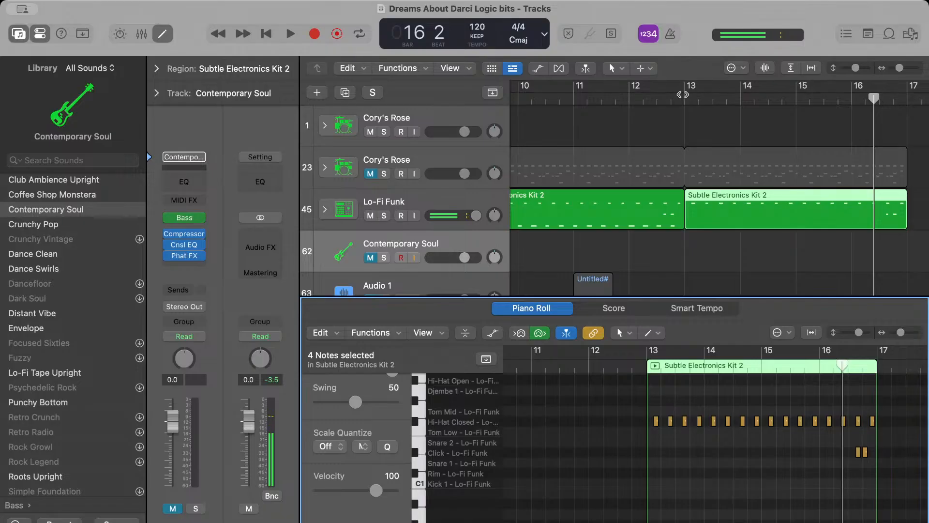
Play from bar 13 to hear the Subtle Electronics Kit 2 region without its kick
click(672, 97)
key(space)
click(748, 127)
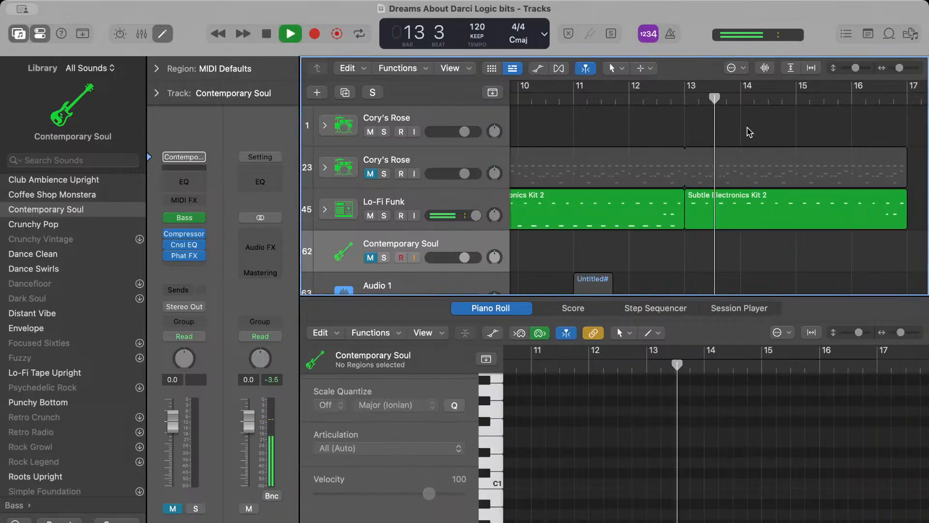
scroll(750, 132, down, 4)
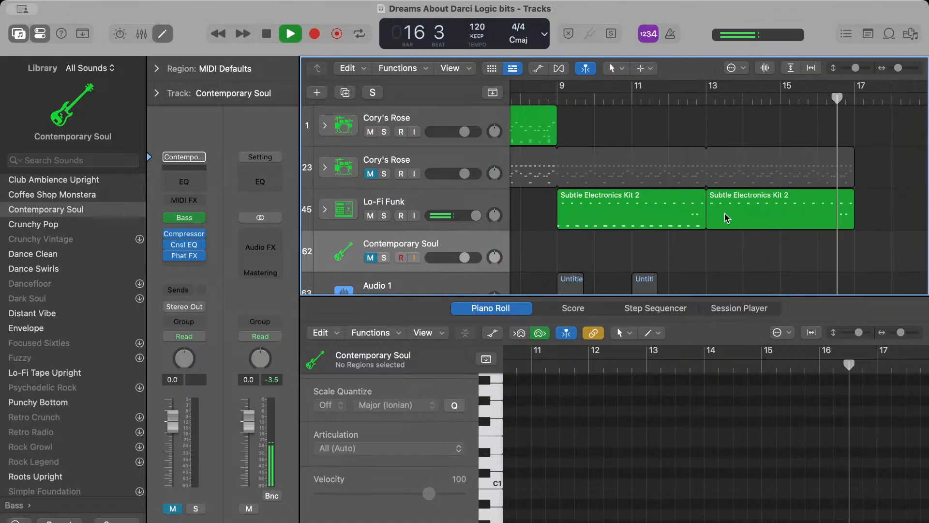
Paste a copy of the bar 9 Subtle Electronics Kit 2 region at bar 17 on the Lo-Fi Funk track and play from bar 15
click(668, 205)
scroll(668, 206, right, 2)
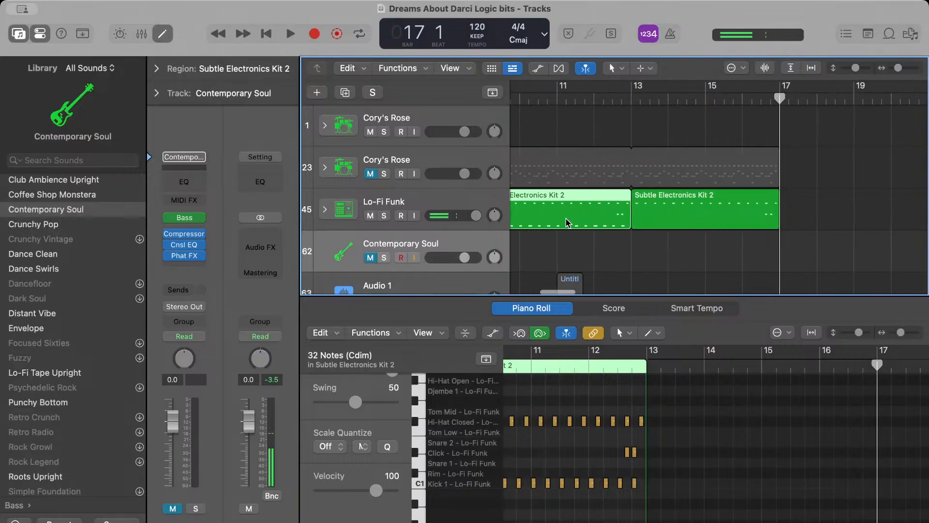
click(490, 198)
click(769, 145)
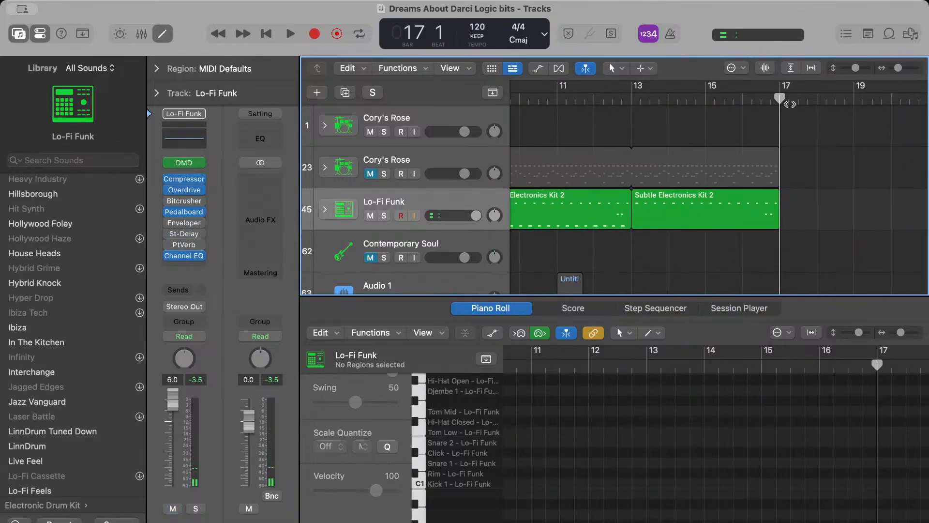
key(super+v)
click(633, 93)
key(space)
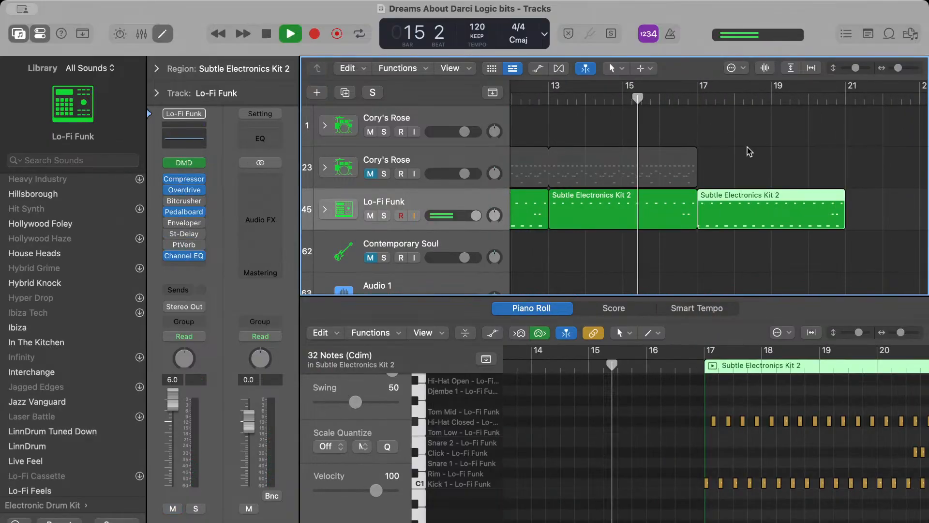
Delete all Hi-Hat Closed notes from the Subtle Electronics Kit 2 region at bar 17, stop playback and clear the selection
click(757, 224)
scroll(747, 393, right, 1)
mouse_move(639, 408)
mouse_down()
mouse_move(850, 435)
mouse_move(922, 413)
mouse_up()
key(super+z)
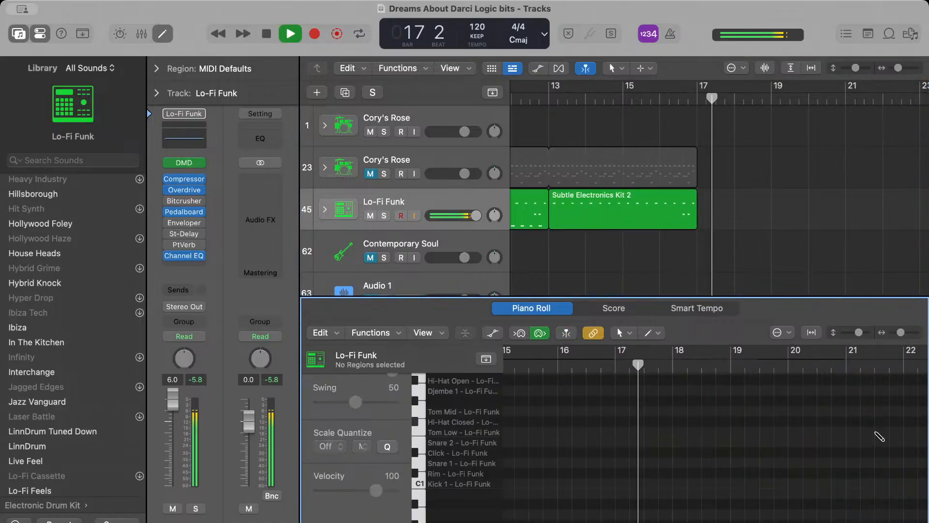
key(super+shift+z)
drag(878, 435, 523, 393)
key(Delete)
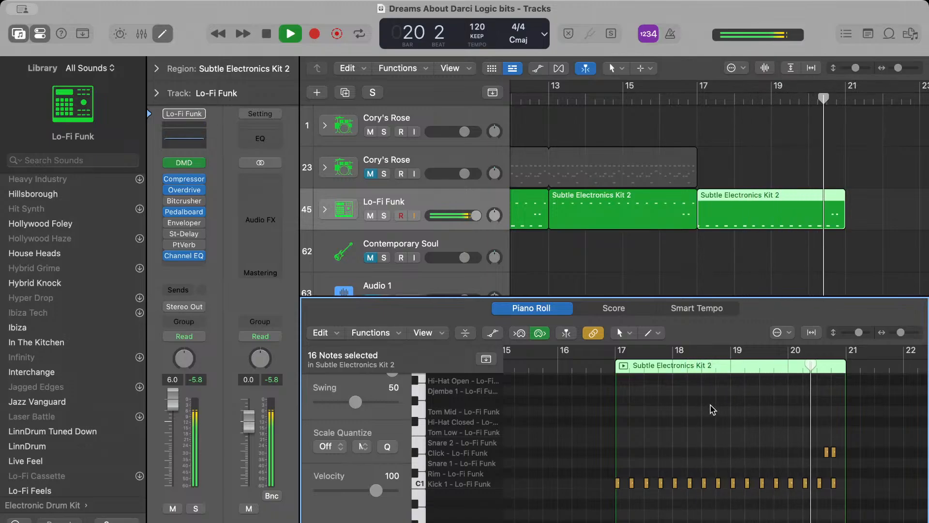
key(space)
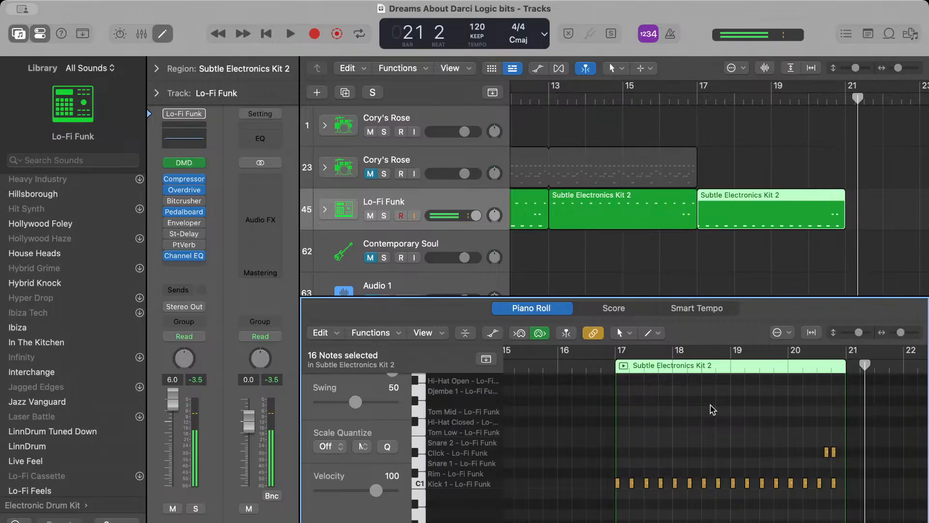
click(736, 140)
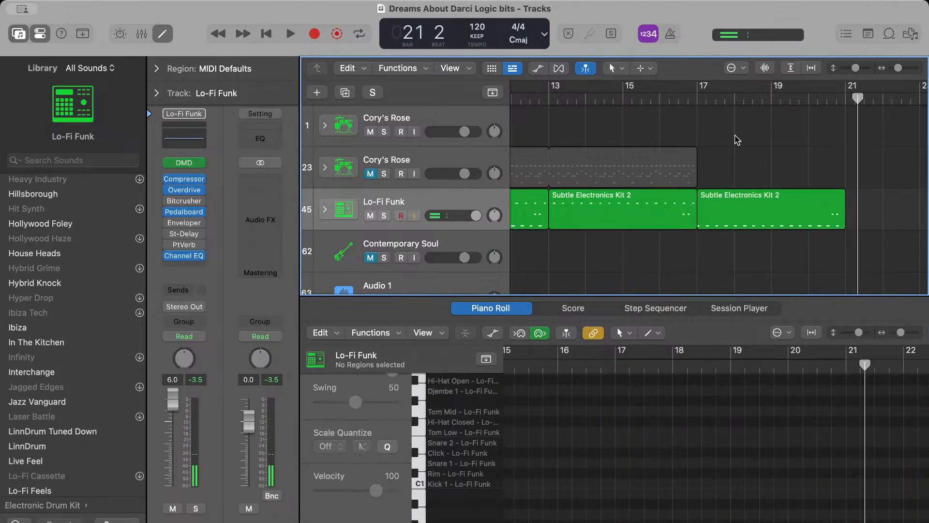
Play the edited Lo-Fi Funk section and examine the notes of its Subtle Electronics Kit 2 region at bar 9
scroll(735, 139, left, 5)
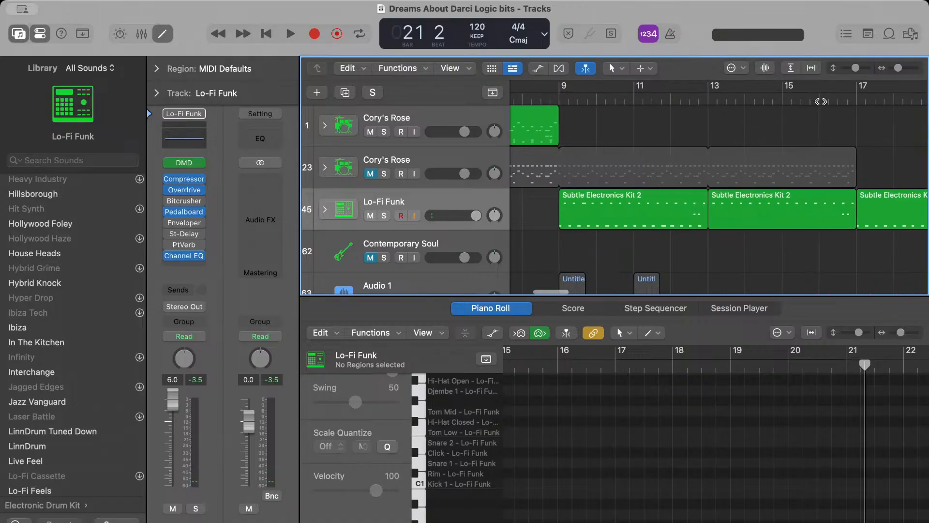
key(space)
key(z)
click(664, 207)
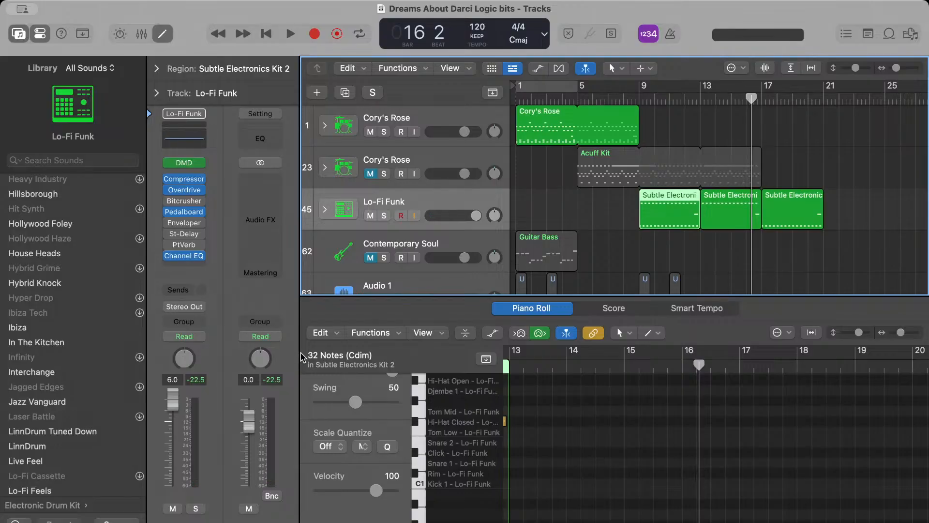
key(super+Tab)
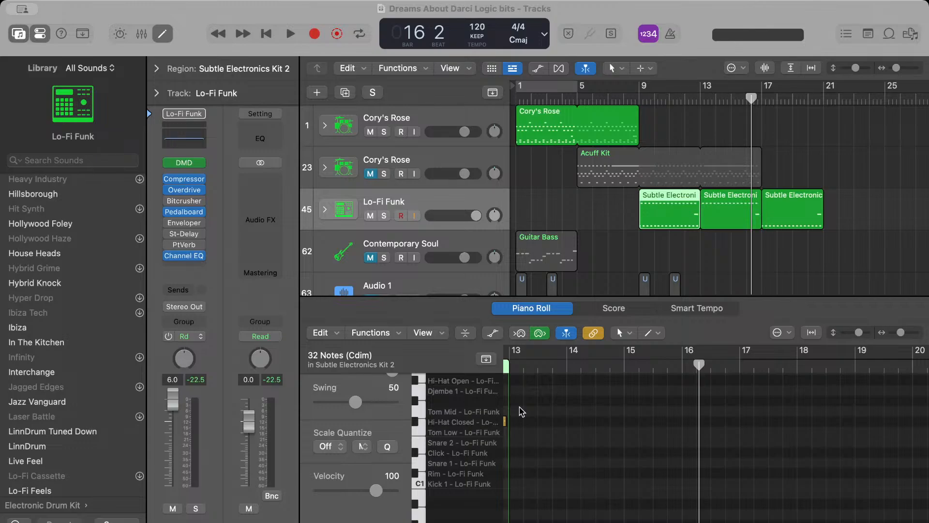
key(period)
key(period)
key(period)
key(period)
key(period)
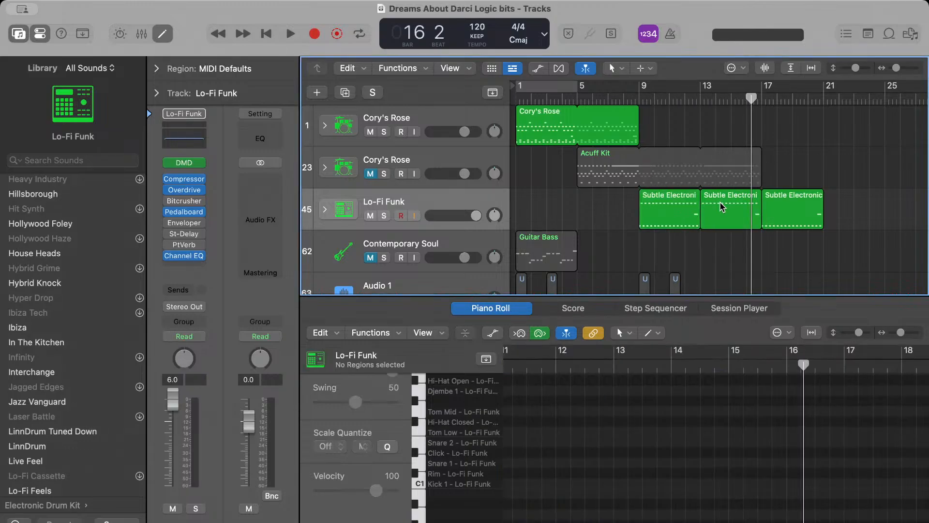
Examine the notes of the Subtle Electronics Kit 2 regions at bars 13 and 17 and clear the selection
click(721, 204)
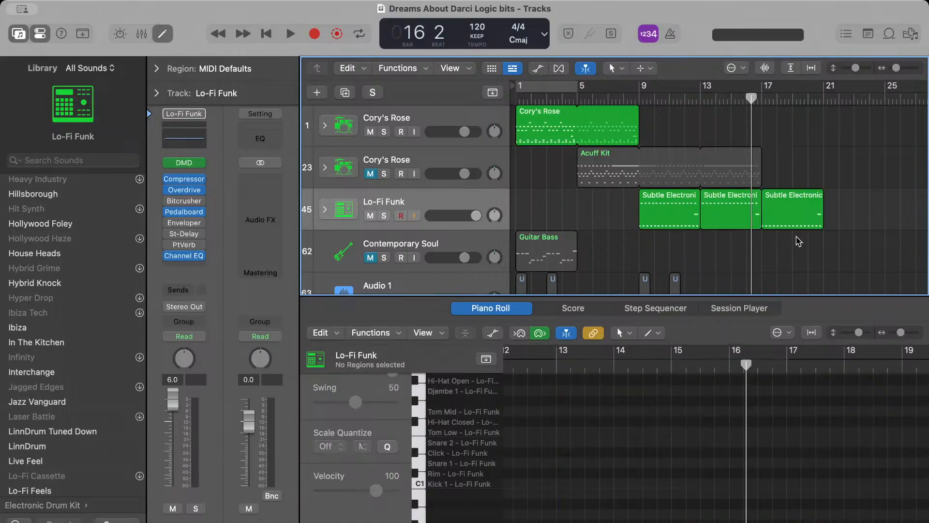
click(798, 223)
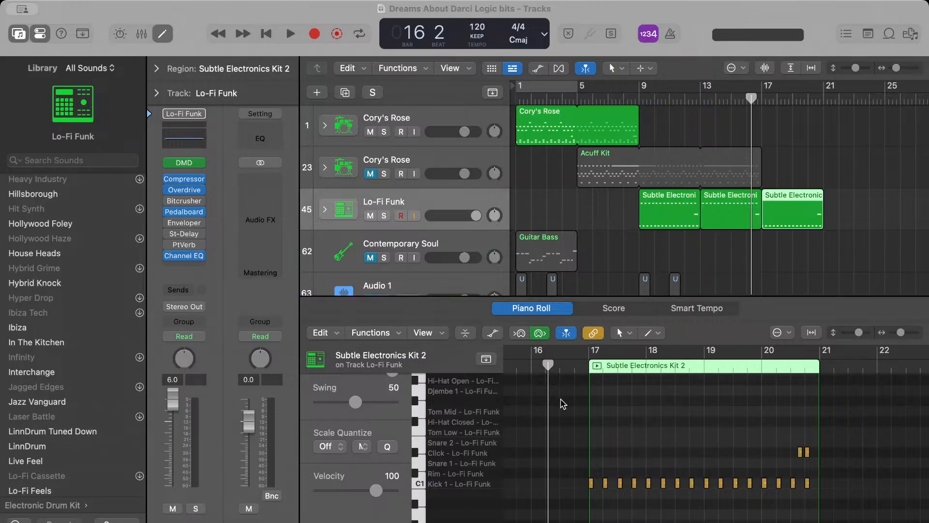
key(space)
key(space)
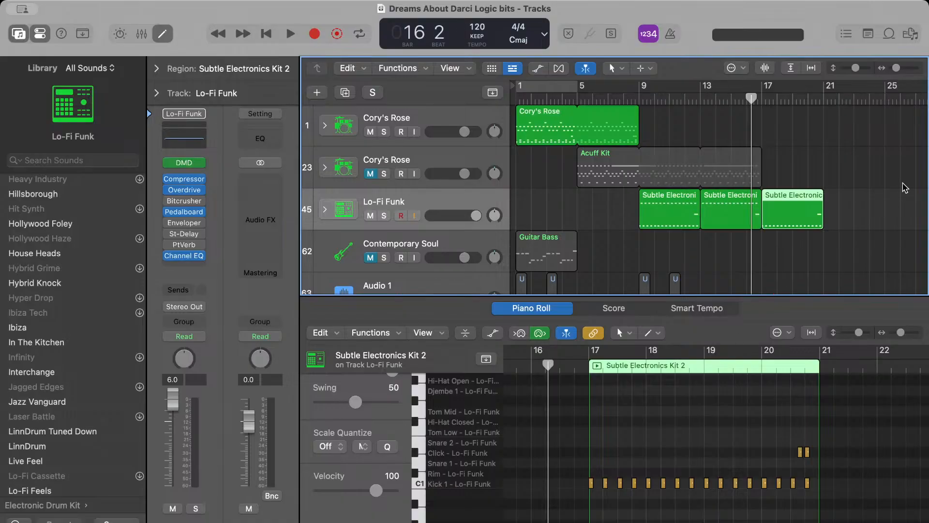
click(903, 183)
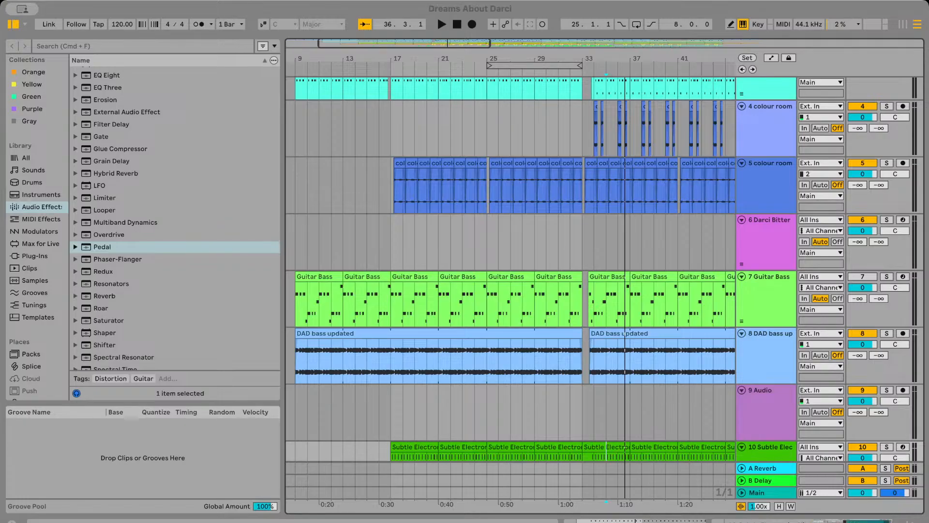
Switch to the Dreams About Darci set in Ableton Live and play its arrangement from about bar 8
click(385, 243)
key(space)
scroll(422, 255, left, 3)
scroll(422, 254, up, 5)
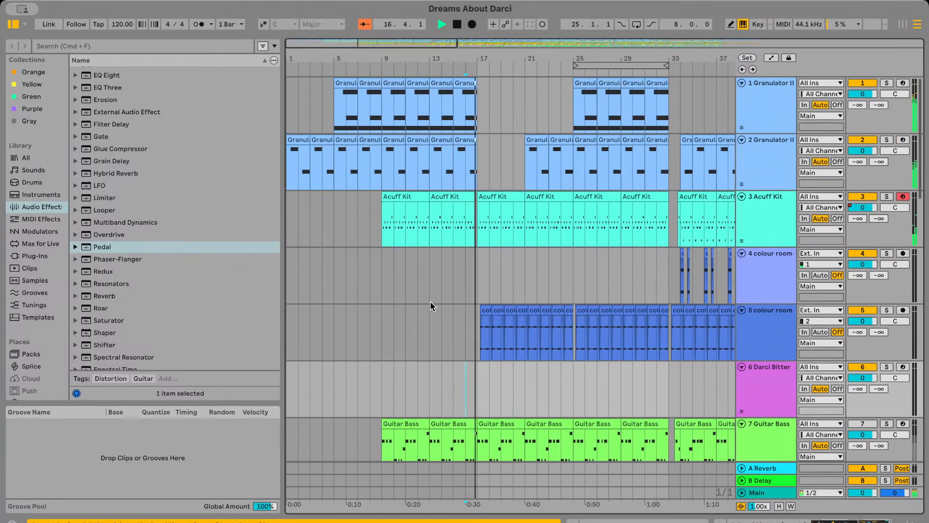
click(369, 271)
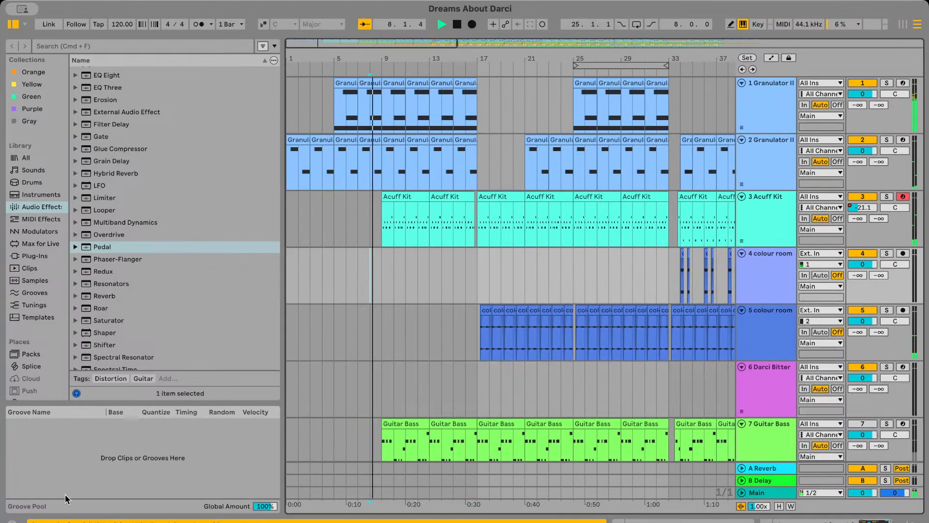
Insert a new audio track directly below track 3 Acuff Kit and display the arrangement's automation lanes
click(765, 217)
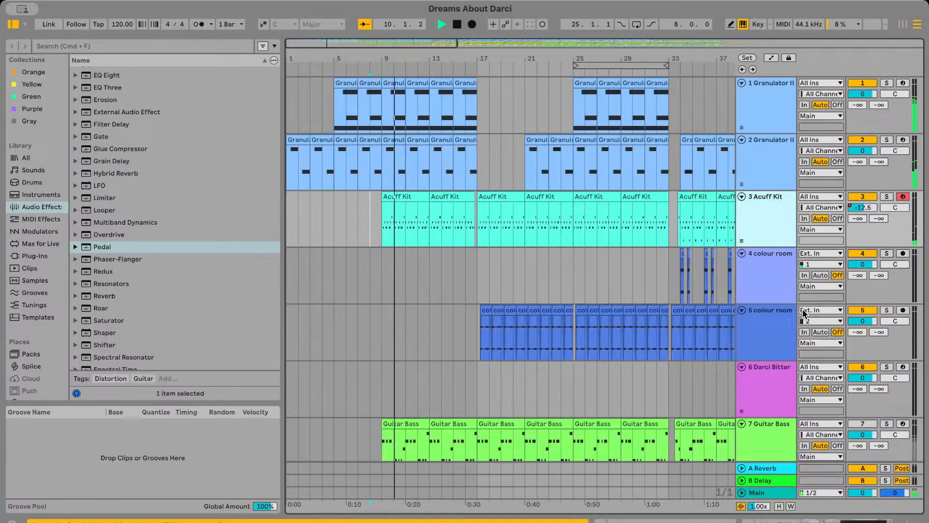
key(super+t)
key(a)
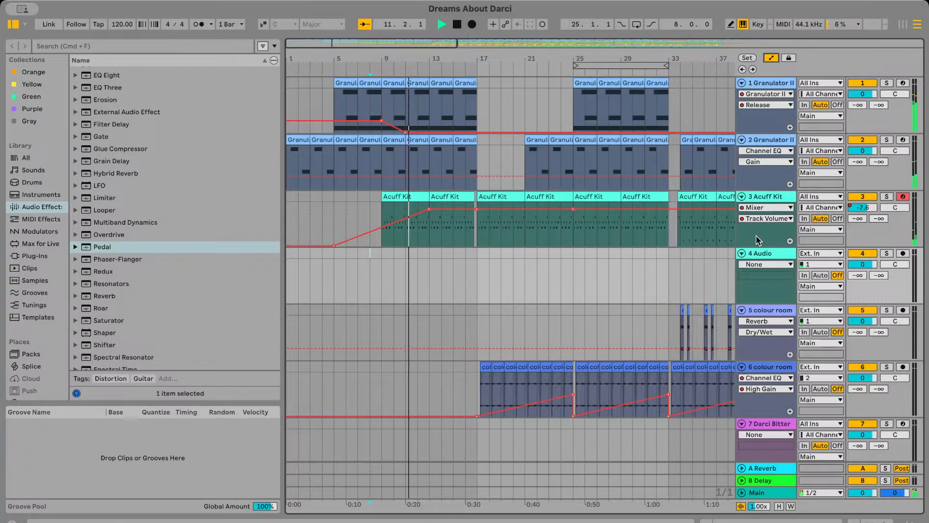
Set the automation lane of the new track 4 Audio to the mixer's Track Volume
key(w)
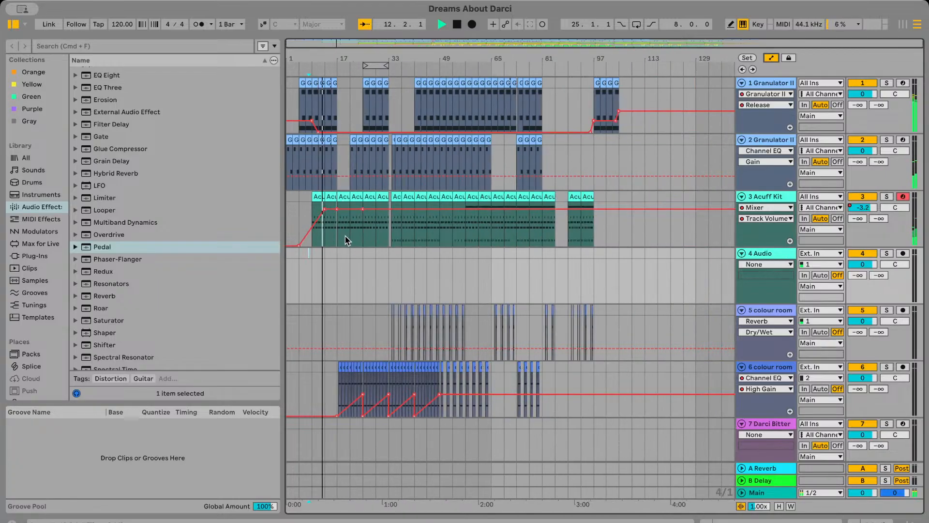
key(plus)
key(plus)
drag(397, 238, 507, 237)
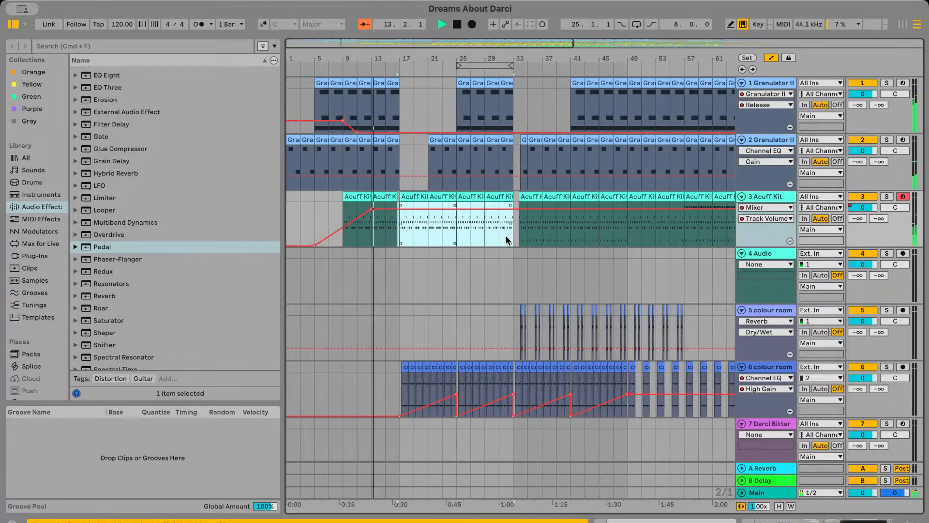
click(767, 277)
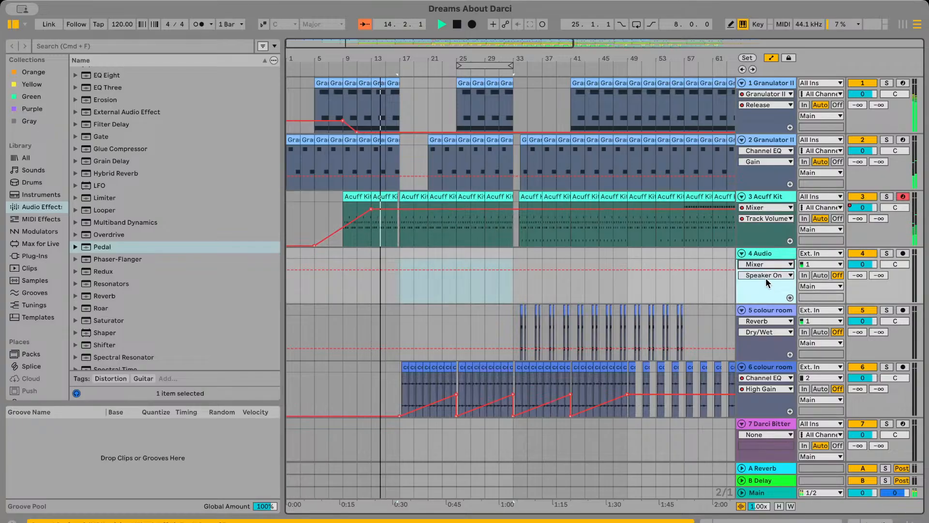
click(765, 274)
click(768, 306)
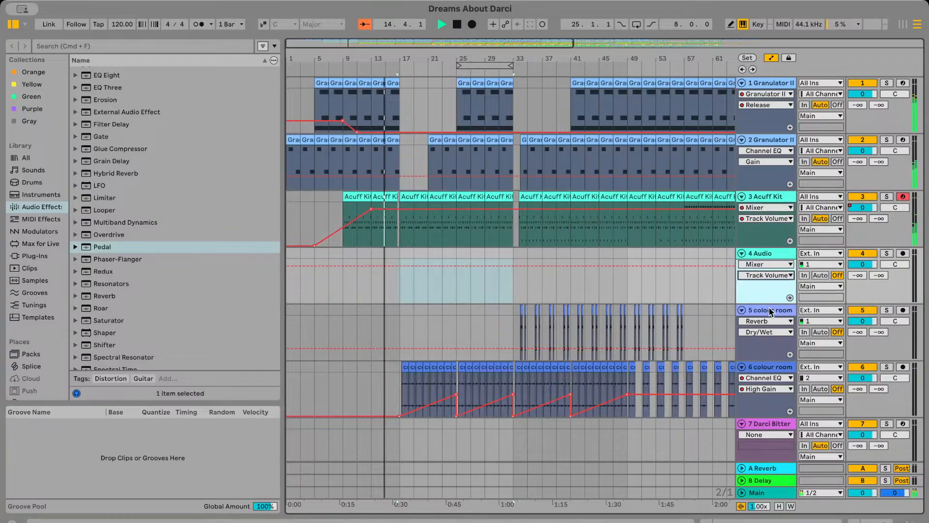
Draw a volume fade-in on track 4 from silence at bar 5 to 0.0 dB at about bar 13, hide automation and stop playback
click(314, 267)
click(374, 266)
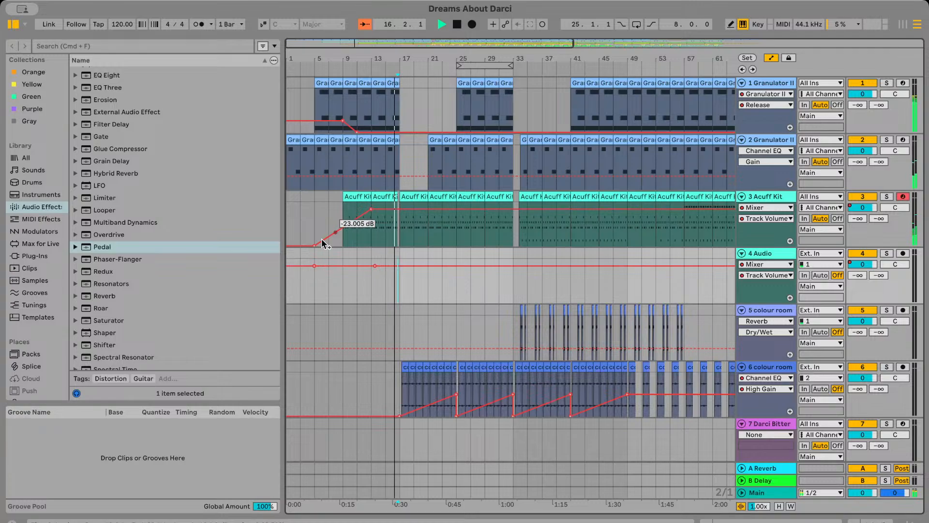
drag(314, 266, 314, 303)
scroll(436, 271, down, 1)
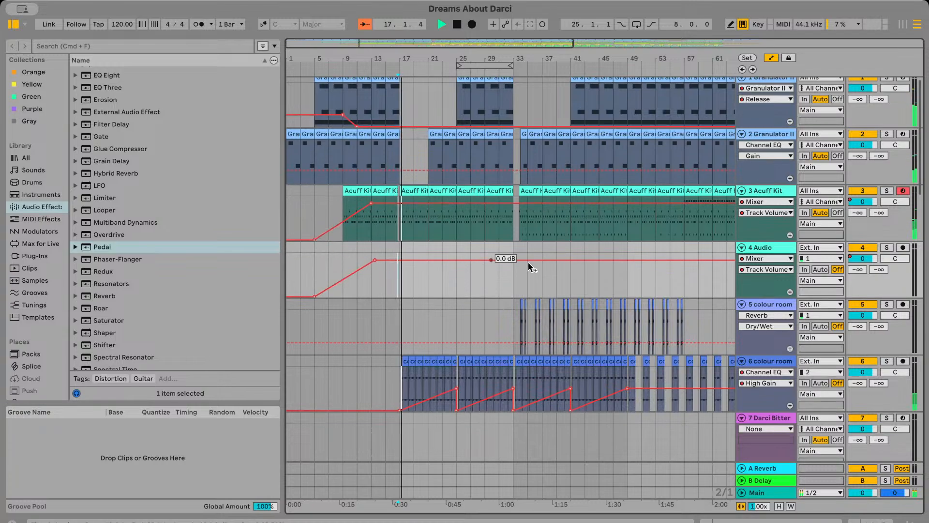
key(a)
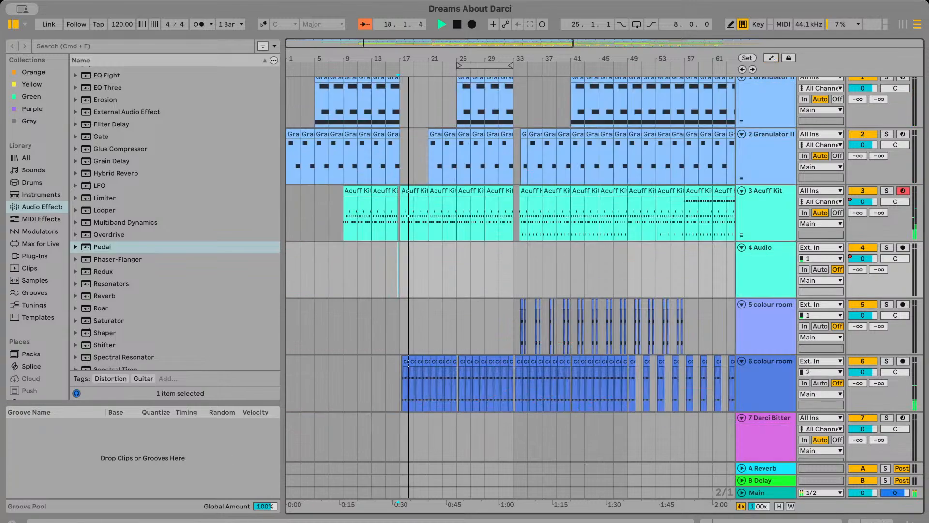
key(space)
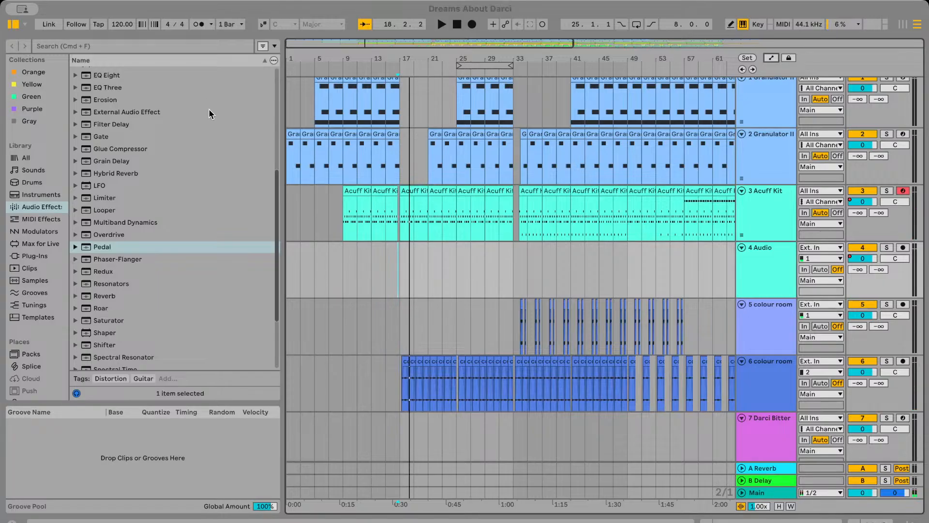
Place the DAD overbeat updated audio clip on track 4 at bar 9 and turn off its Warp
click(365, 288)
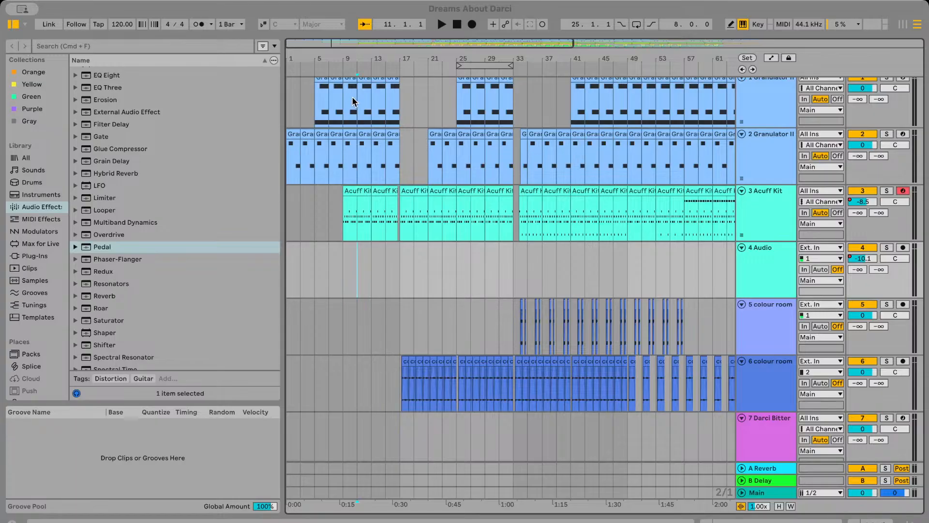
drag(623, 217, 629, 279)
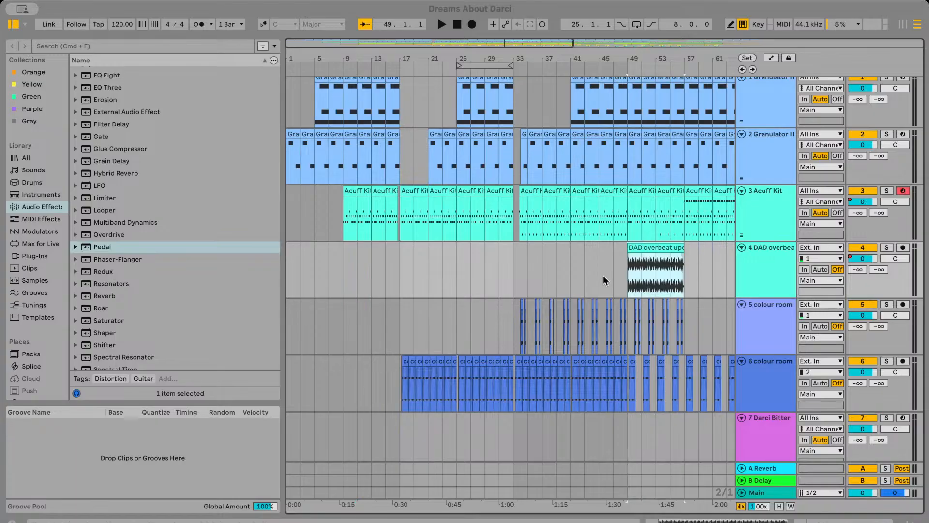
drag(640, 248, 363, 249)
double_click(363, 249)
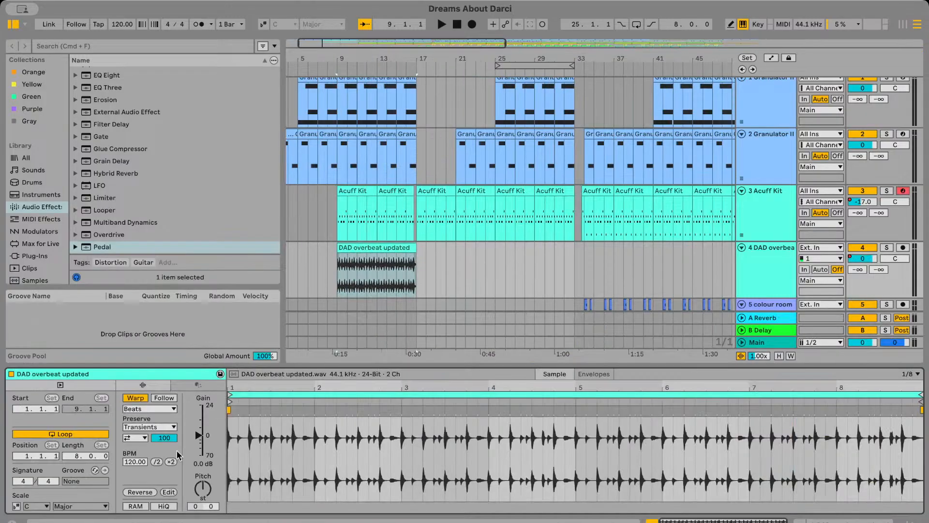
click(135, 397)
scroll(375, 271, up, 5)
scroll(376, 271, left, 2)
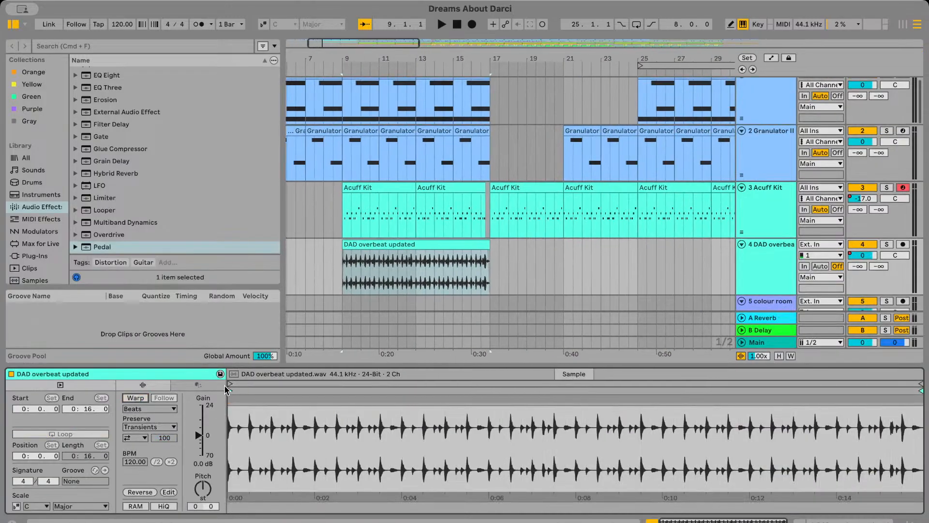
Show automation and remove the extra volume breakpoints at bar 9 on track 4, leaving a straight fade from bar 5 to bar 13
click(340, 279)
click(322, 277)
scroll(321, 277, left, 3)
scroll(322, 277, down, 1)
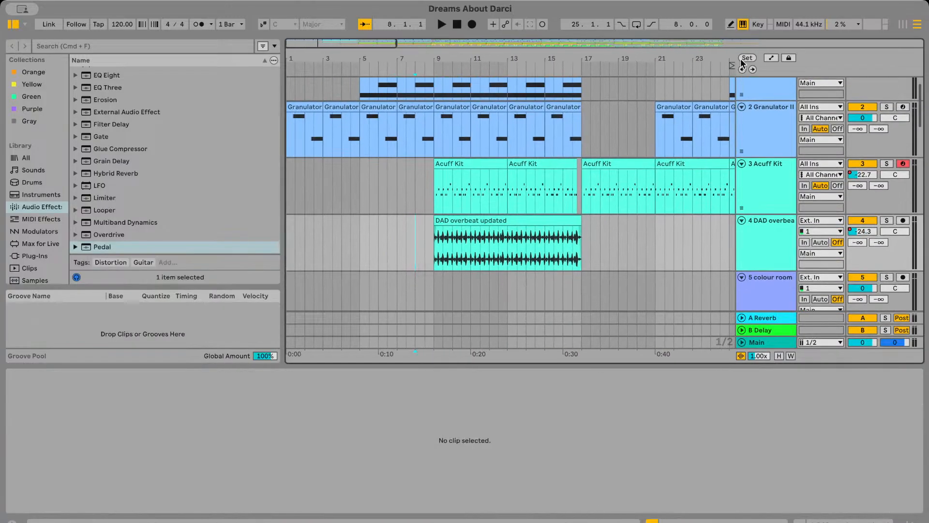
click(772, 58)
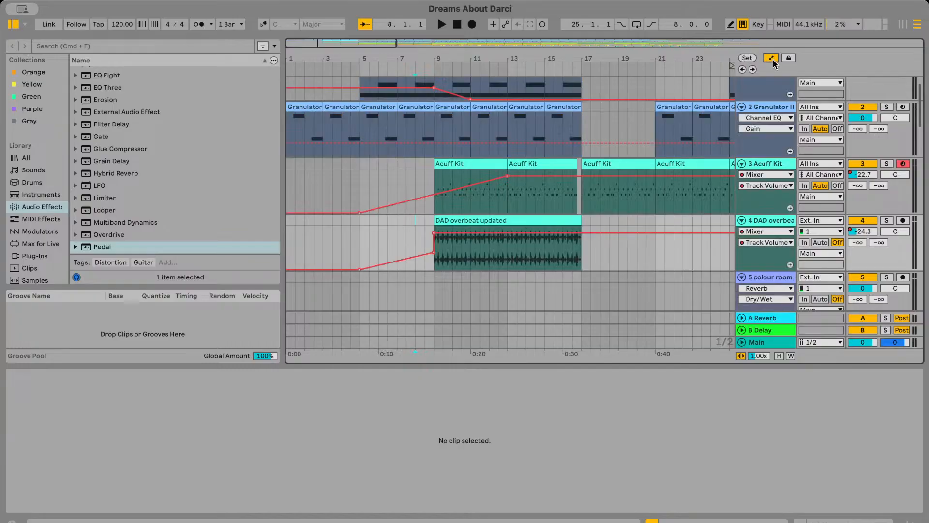
click(434, 233)
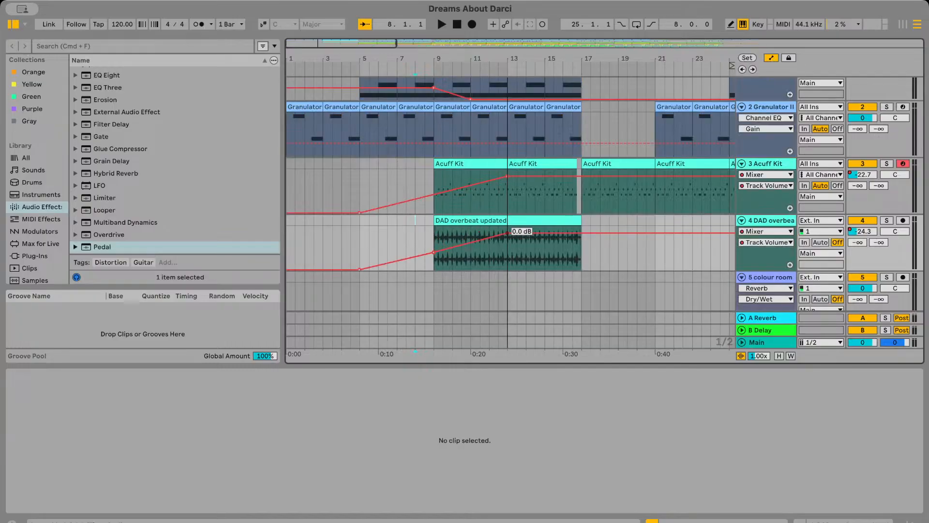
click(425, 241)
click(789, 58)
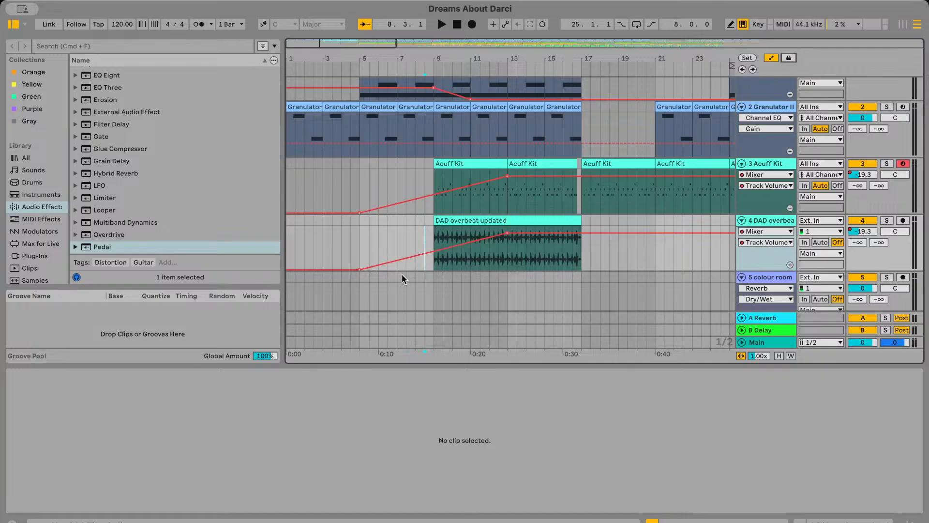
Play from about bar 7 with track 3 Acuff Kit deactivated and solo track 4 to hear the DAD overbeat clip
click(406, 261)
key(space)
click(859, 164)
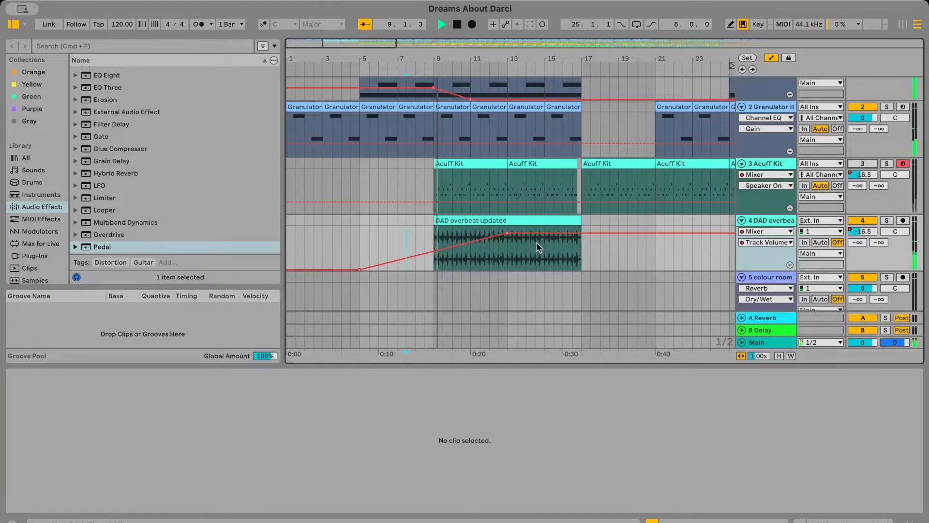
scroll(677, 252, down, 2)
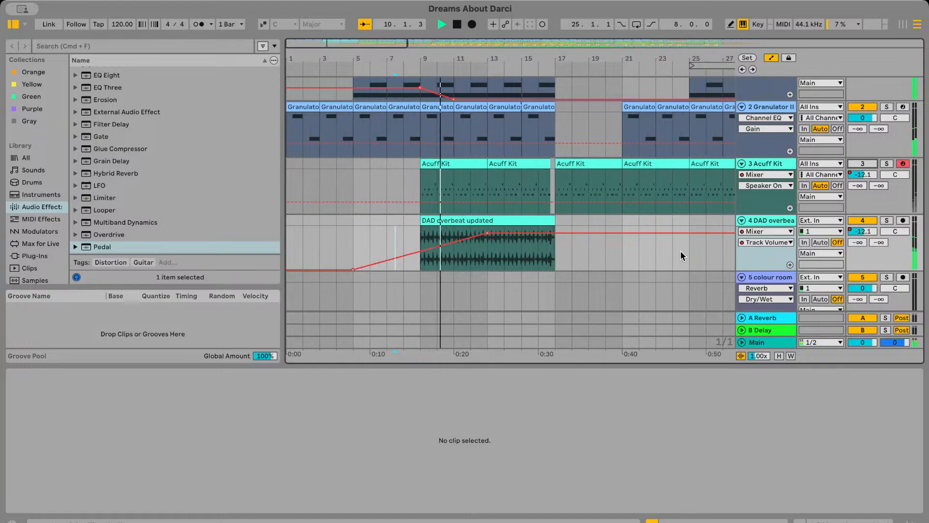
click(887, 220)
scroll(518, 221, down, 2)
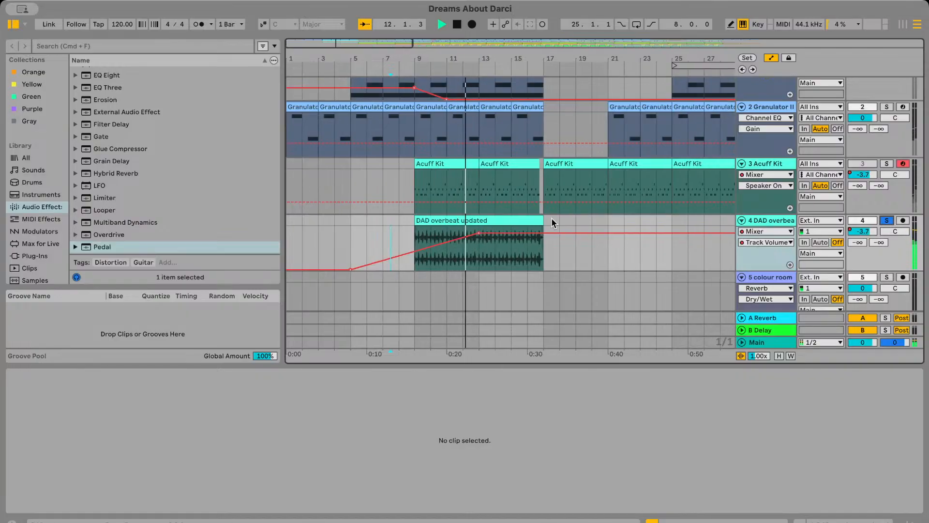
Move the DAD overbeat updated clip to bar 33 and delete track 4's volume automation
drag(392, 216, 551, 245)
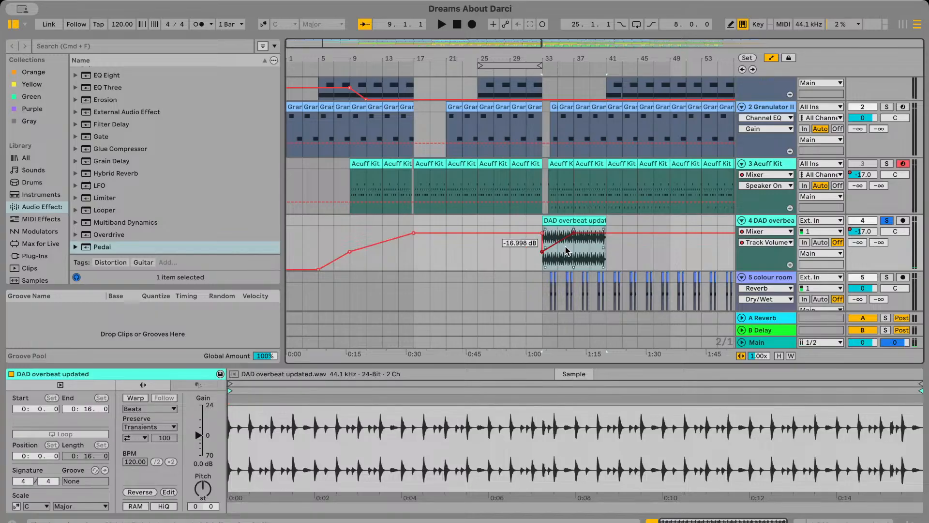
scroll(484, 258, down, 2)
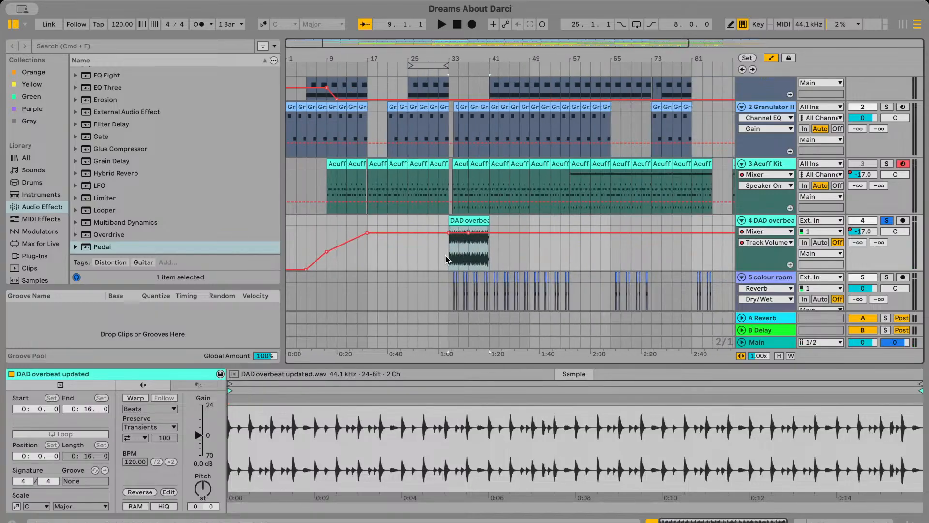
drag(398, 264, 287, 261)
key(Delete)
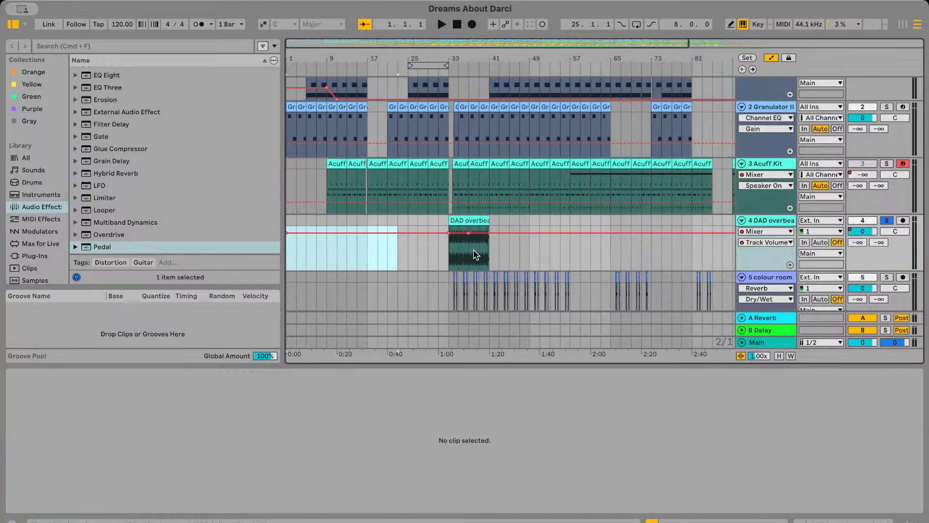
shift+click(565, 255)
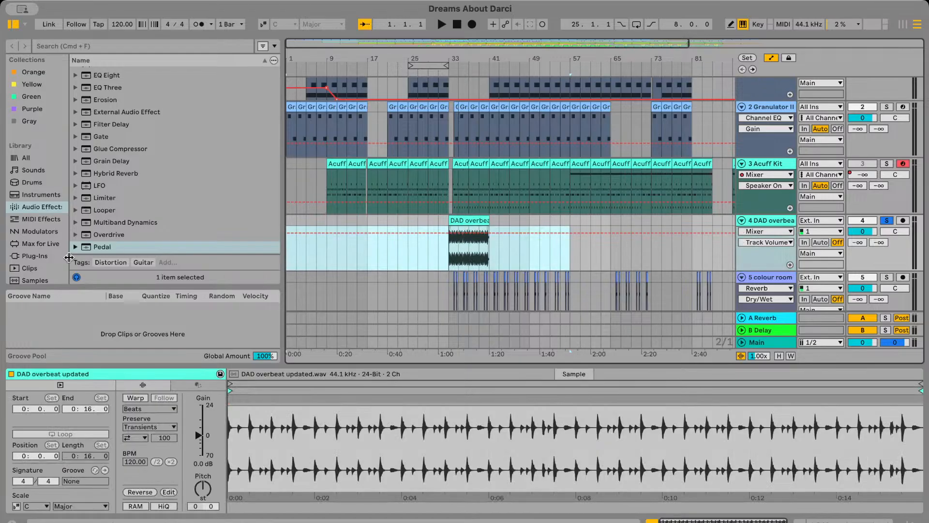
Play the DAD overbeat updated clip from bar 33 and trim its start to line up with the Acuff Kit clip after bar 33
click(461, 257)
click(453, 257)
key(space)
scroll(551, 255, up, 5)
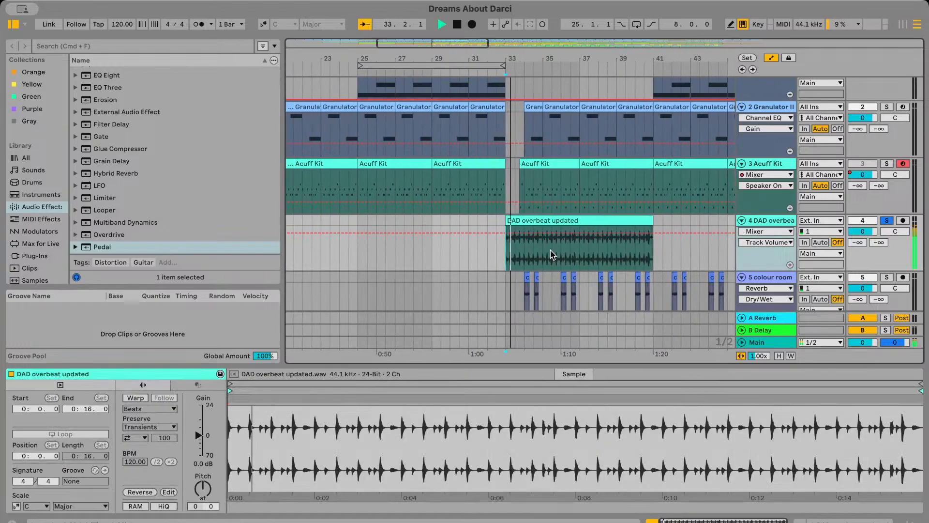
drag(486, 237, 519, 237)
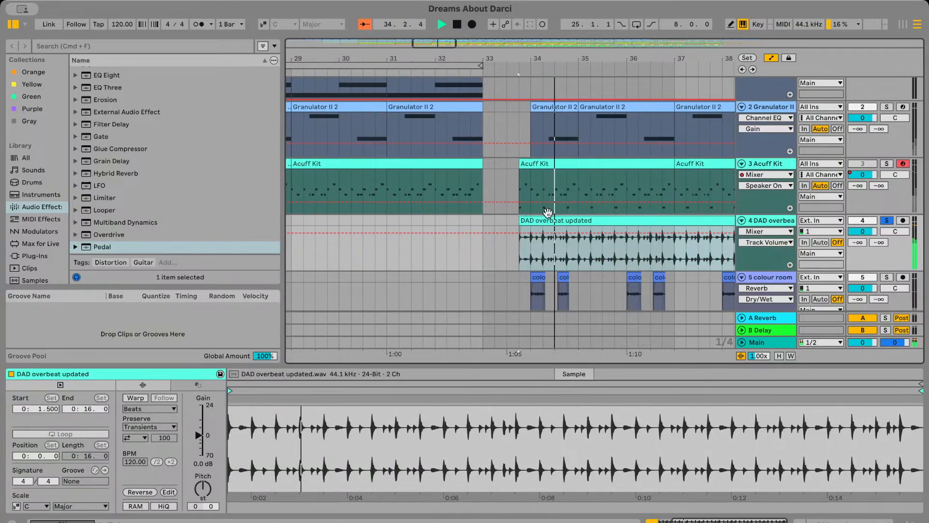
Hide automation, play from bar 33 and solo Acuff Kit to compare its timing with the DAD overbeat clip
click(484, 255)
click(772, 59)
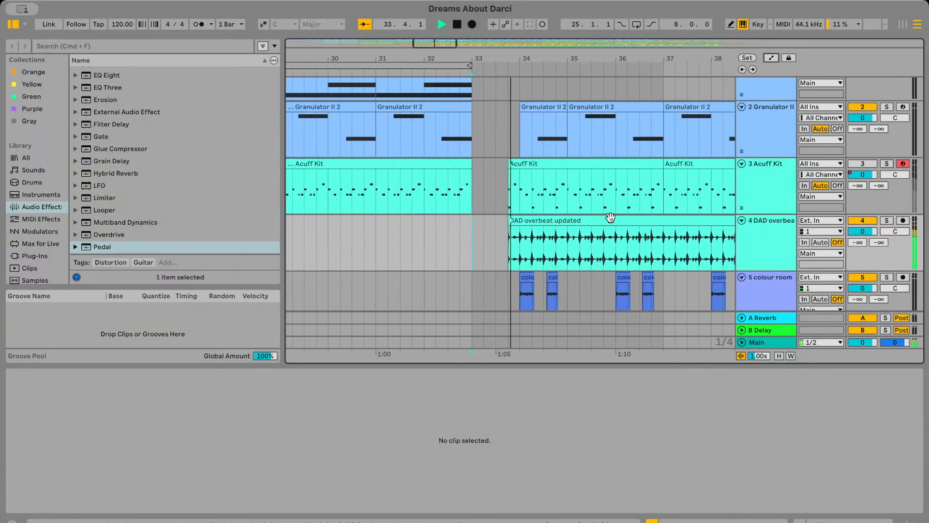
click(485, 233)
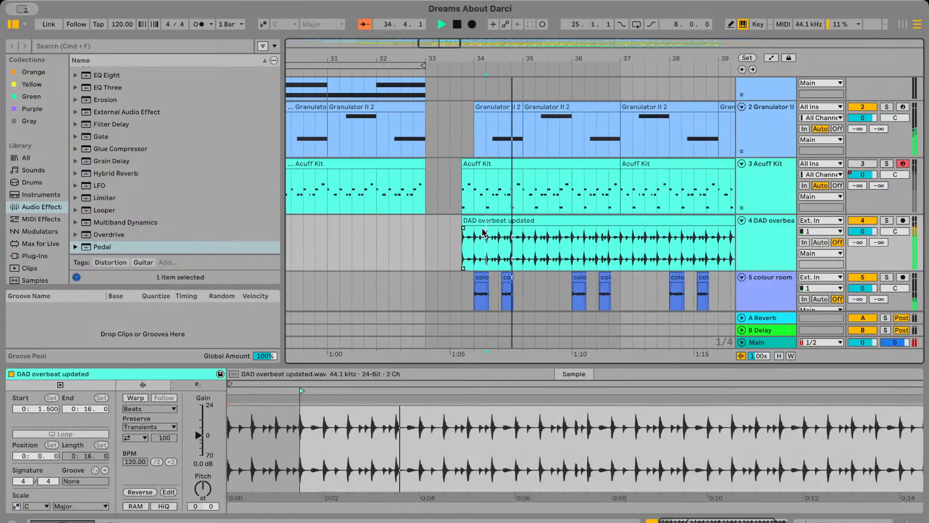
click(886, 164)
scroll(437, 245, up, 3)
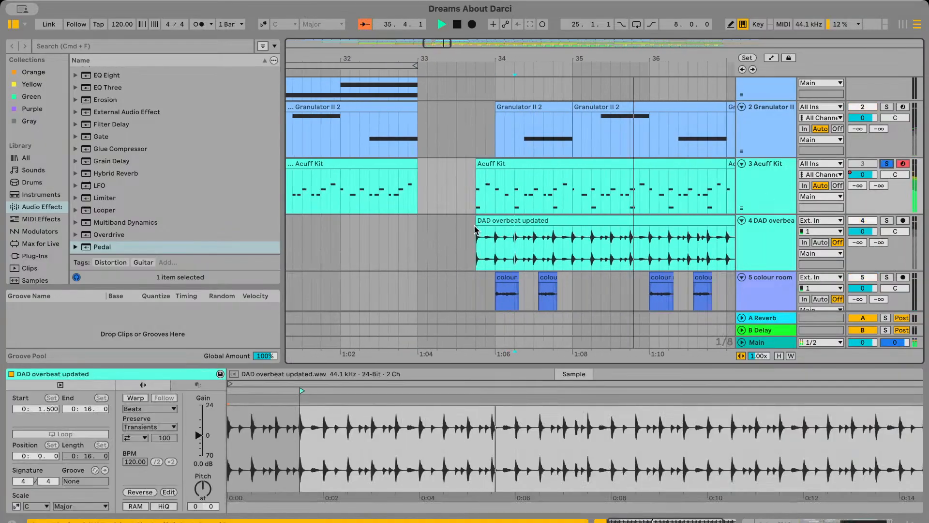
scroll(615, 233, down, 3)
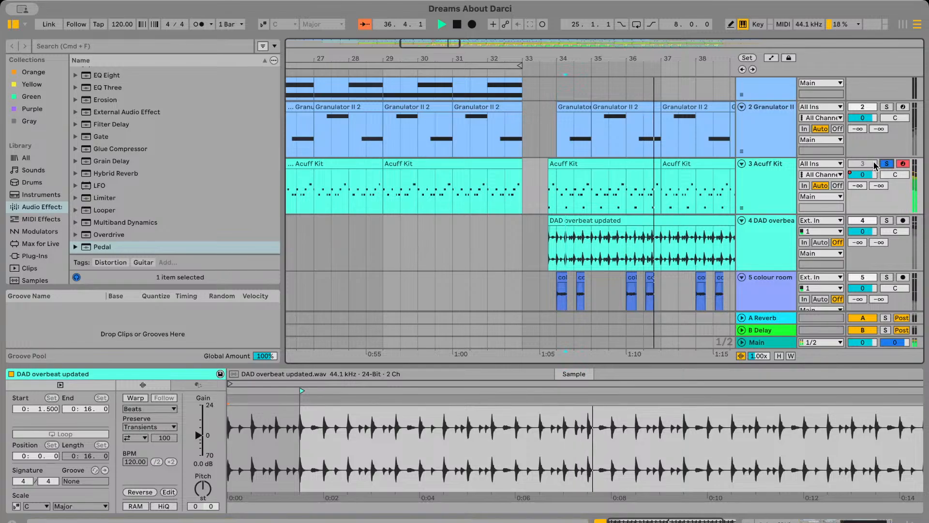
Shift the start of the DAD overbeat updated clip slightly later and replay the transition from just after bar 33
scroll(549, 233, up, 4)
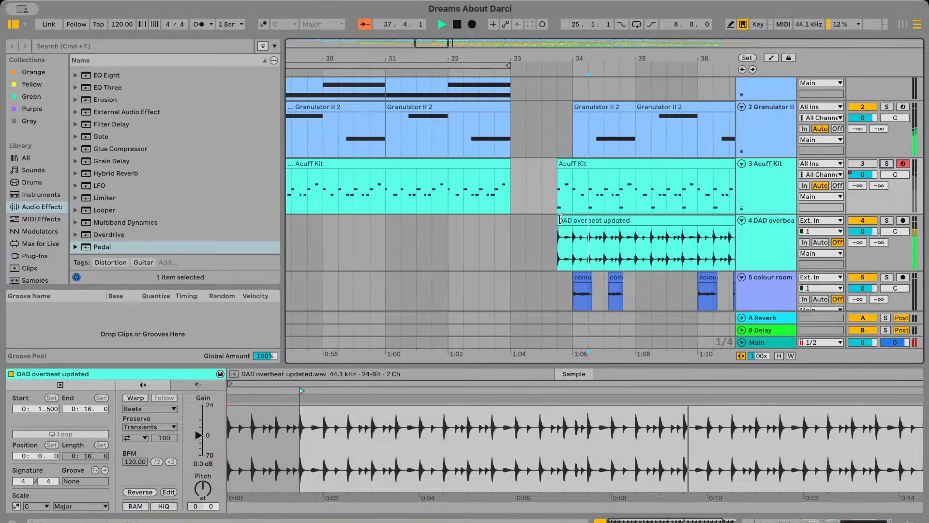
drag(561, 219, 575, 220)
key(space)
click(514, 249)
key(space)
scroll(506, 246, down, 4)
scroll(606, 232, up, 1)
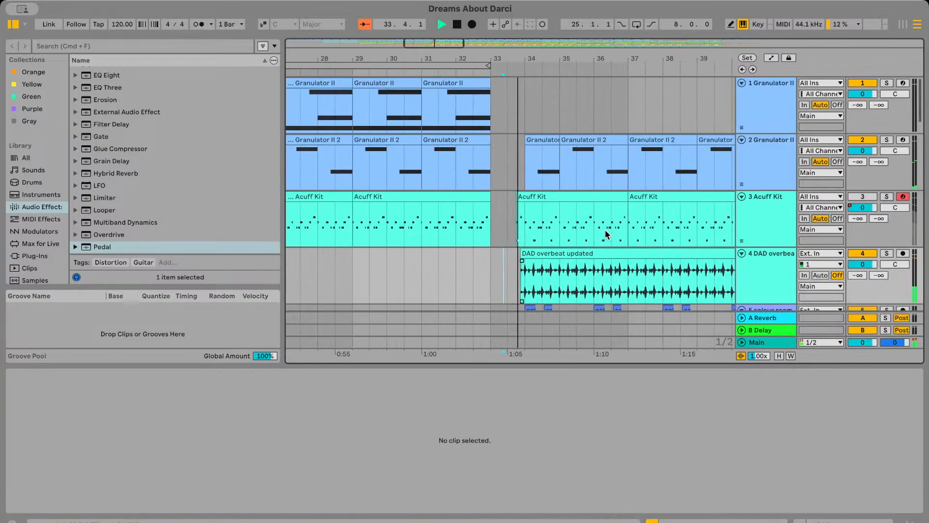
Review the drum, bass and pad tracks during playback and play the Subtle Electronics Kit 2 section from bar 17
scroll(605, 234, down, 1)
scroll(607, 233, down, 5)
scroll(609, 238, up, 3)
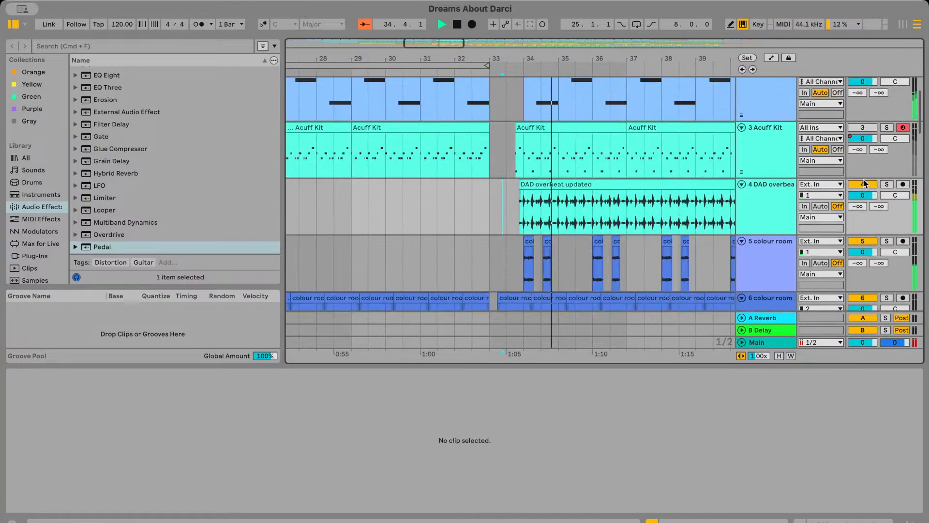
scroll(613, 244, down, 10)
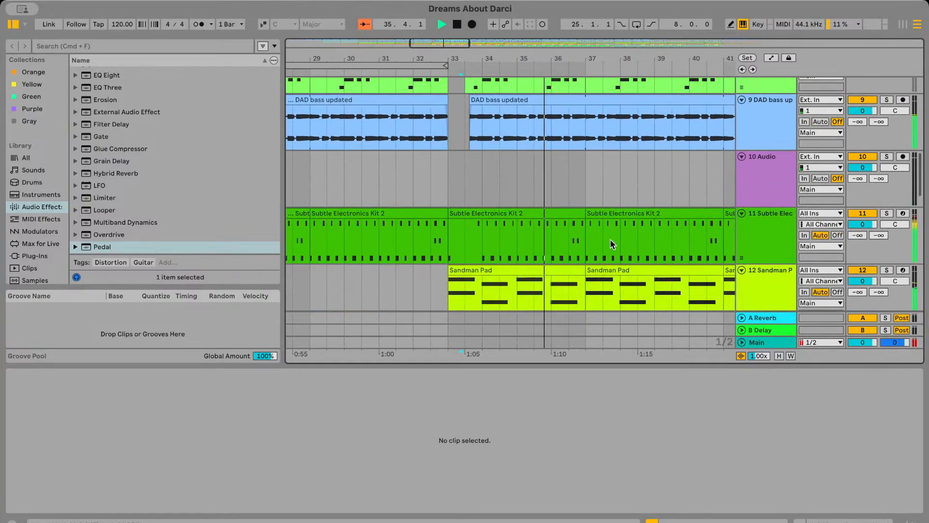
scroll(612, 243, down, 5)
key(space)
click(399, 236)
Stop playback and examine the Acuff Kit, colour room and Guitar Bass tracks in the section following bar 12
key(space)
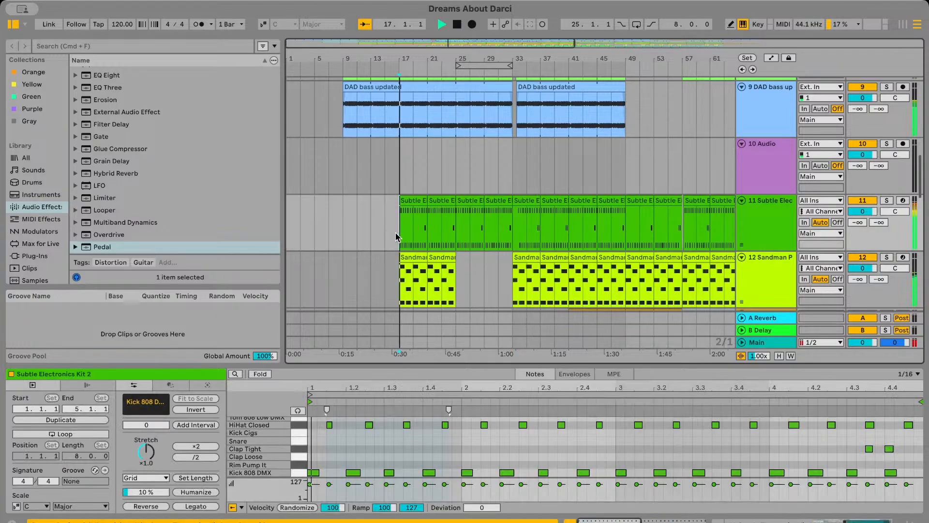
scroll(402, 236, up, 6)
key(space)
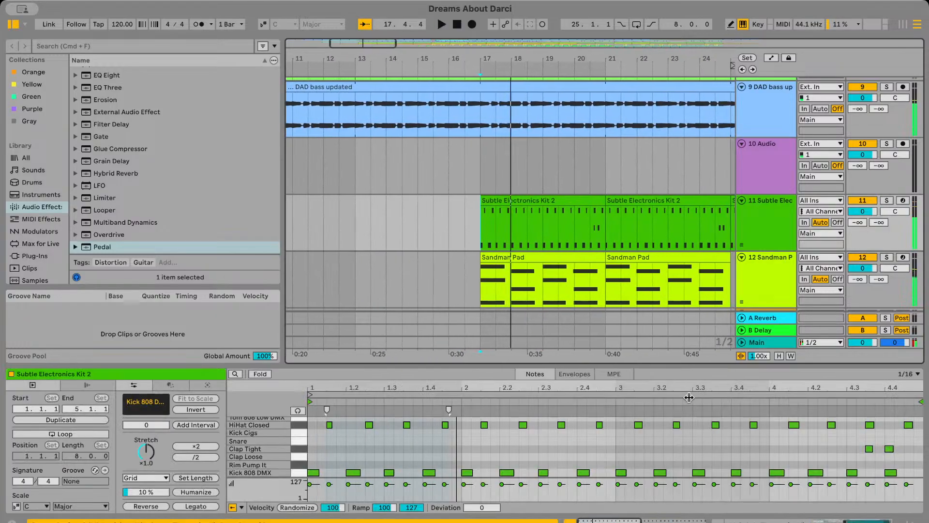
key(super+Tab)
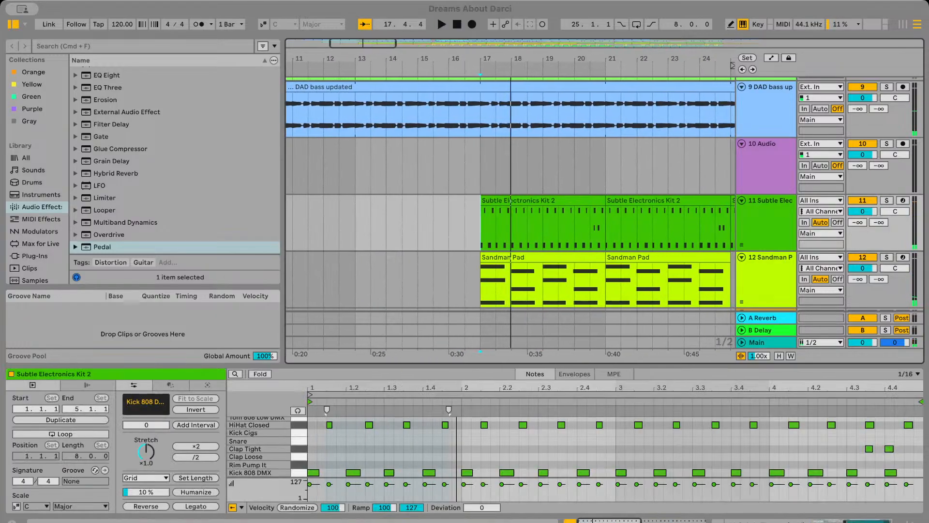
key(super+Tab)
scroll(646, 234, up, 15)
scroll(645, 234, right, 5)
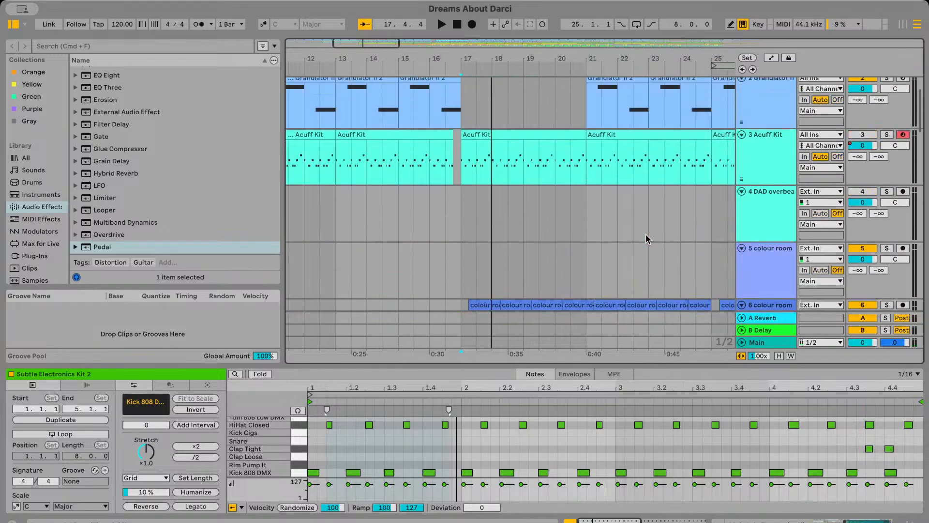
scroll(646, 234, down, 5)
scroll(646, 234, left, 5)
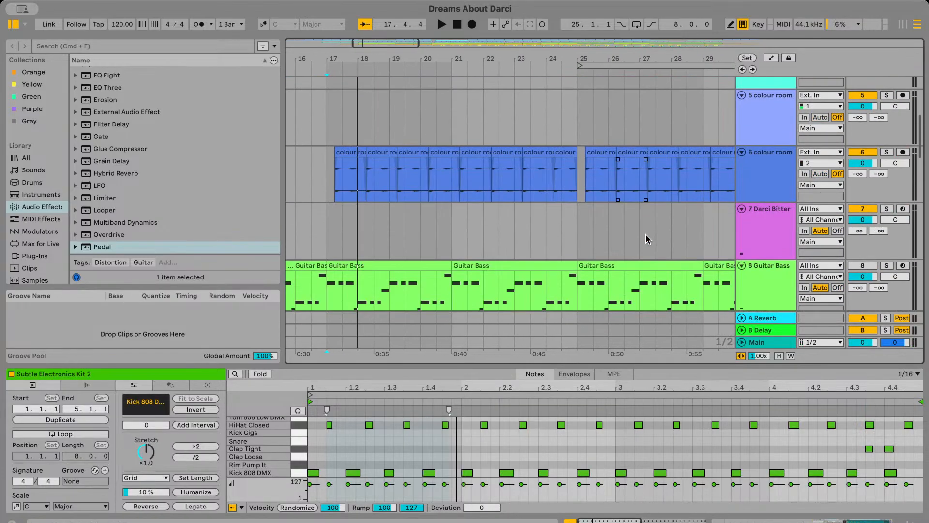
key(minus)
key(minus)
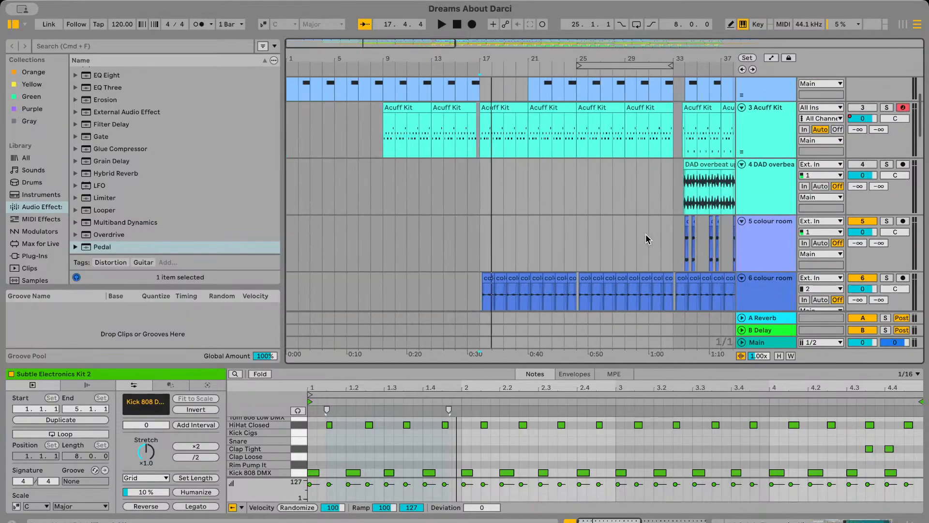
Inspect the DAD overbeat updated clip after bar 33 and compare it with the colour room, Guitar Bass and DAD bass tracks
scroll(646, 234, down, 6)
scroll(646, 234, right, 5)
scroll(646, 234, up, 2)
scroll(597, 117, up, 3)
click(603, 111)
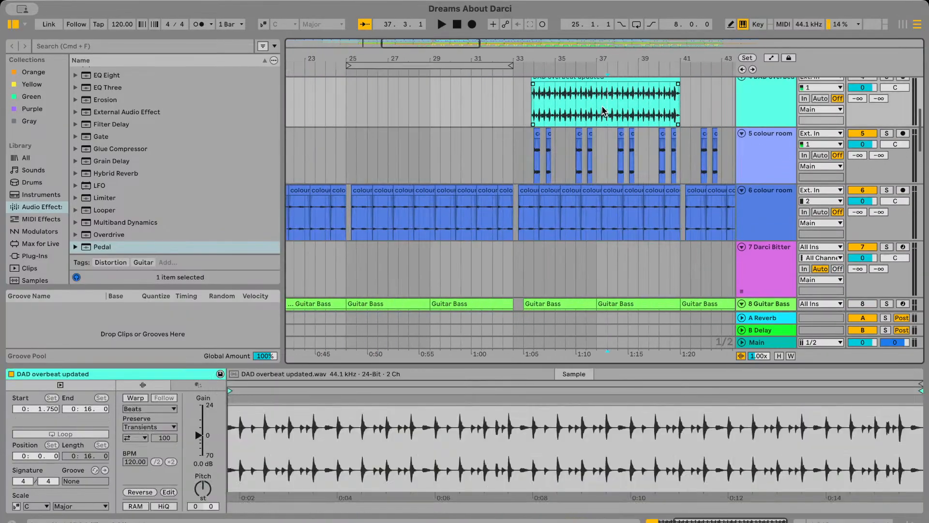
scroll(556, 173, up, 4)
scroll(557, 173, left, 10)
scroll(557, 173, down, 4)
scroll(556, 173, right, 1)
scroll(557, 173, down, 6)
scroll(556, 173, right, 3)
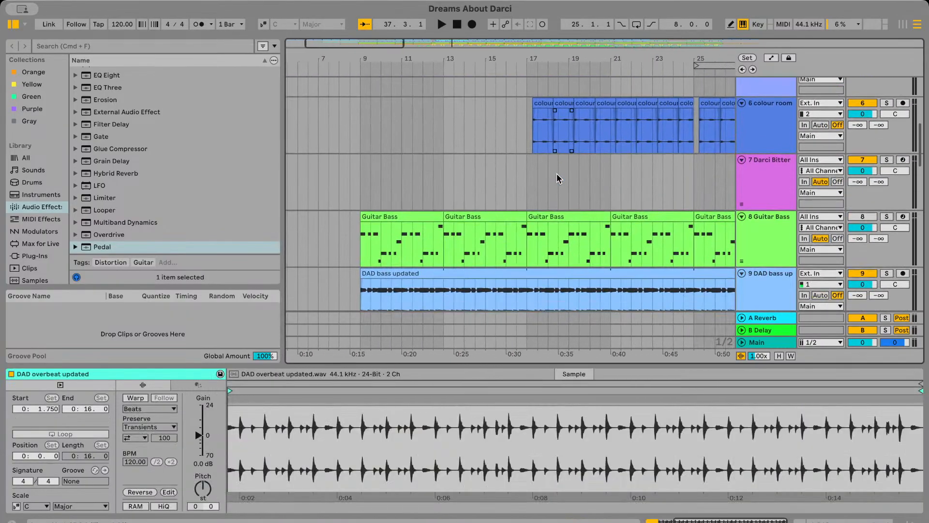
scroll(510, 178, up, 3)
scroll(519, 196, down, 2)
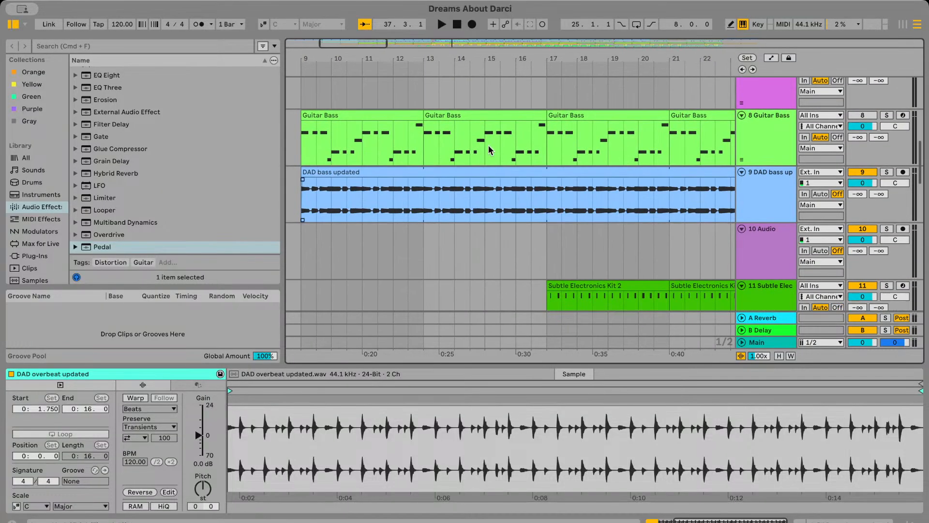
Play the Subtle Electronics Kit 2 section from about bar 18 with its track soloed
click(489, 146)
scroll(527, 161, down, 6)
click(574, 208)
key(space)
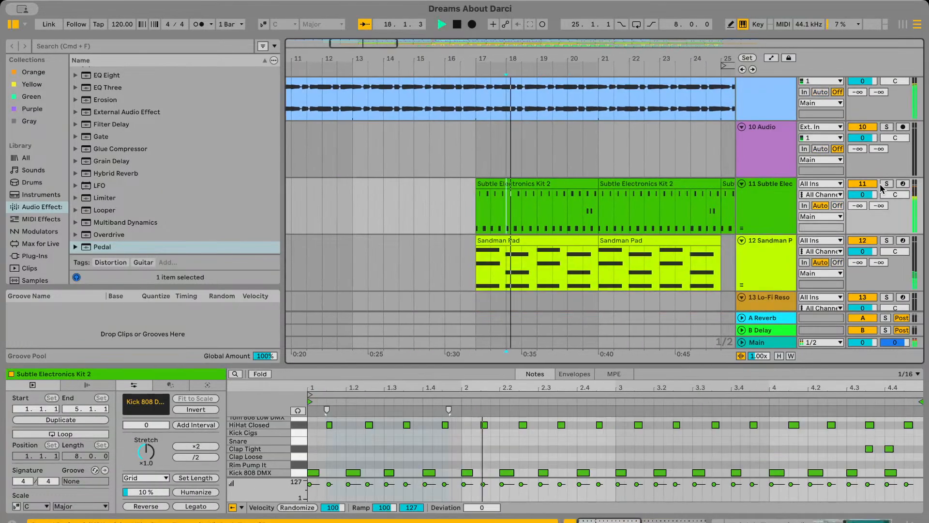
click(887, 183)
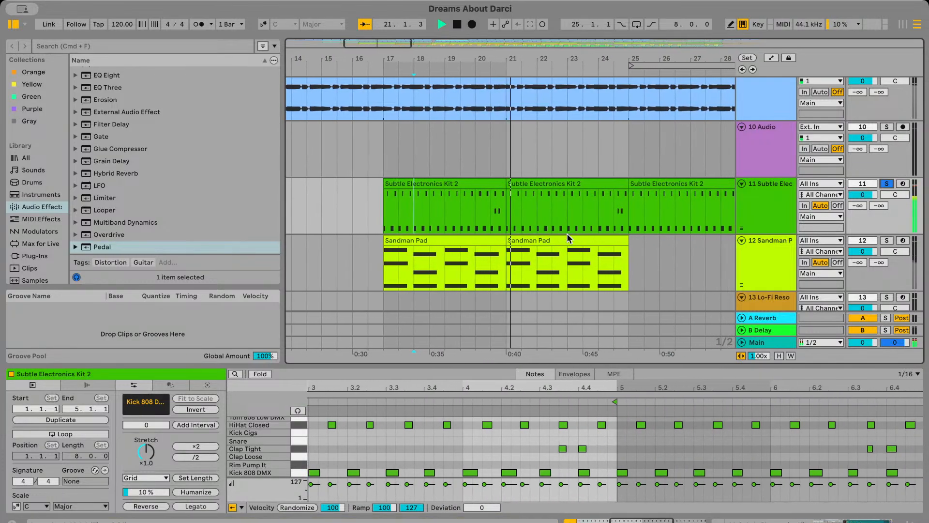
key(space)
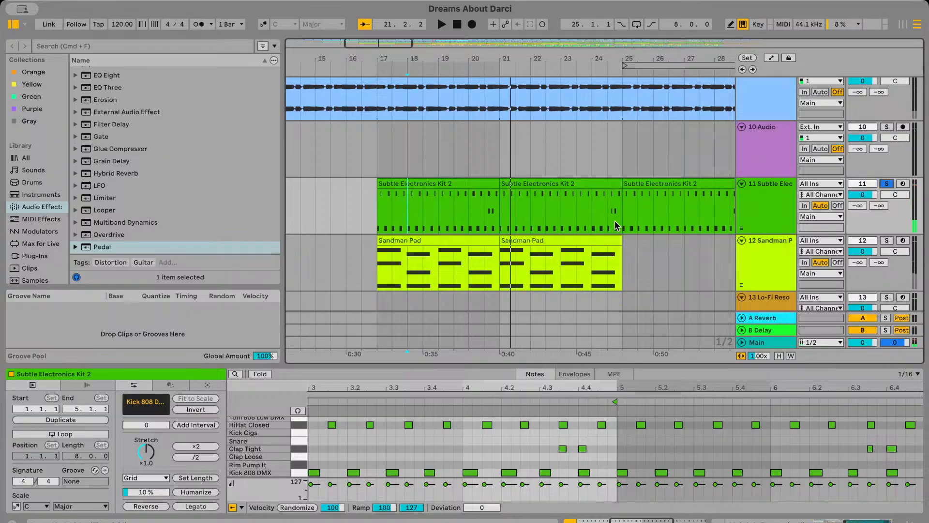
Unsolo and mute the Subtle Electronics track and insert a new audio track directly below it
click(887, 185)
click(766, 209)
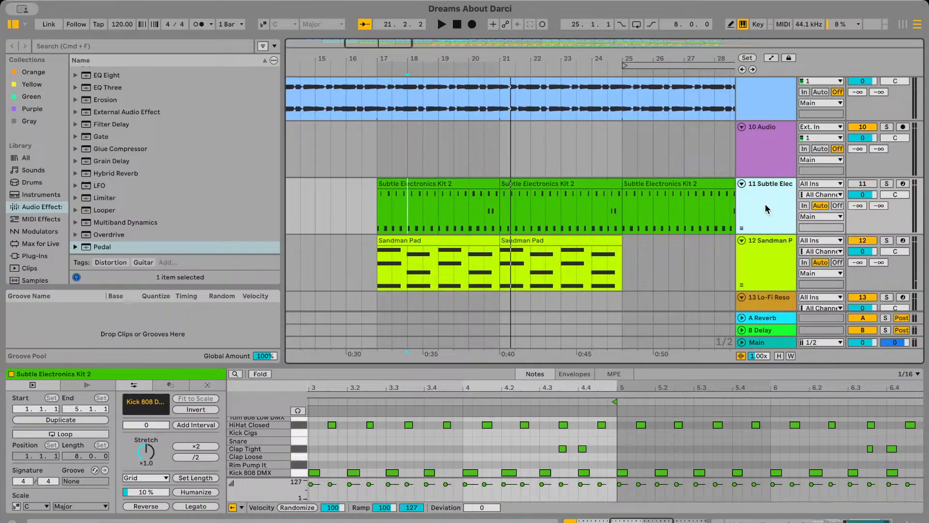
key(super+t)
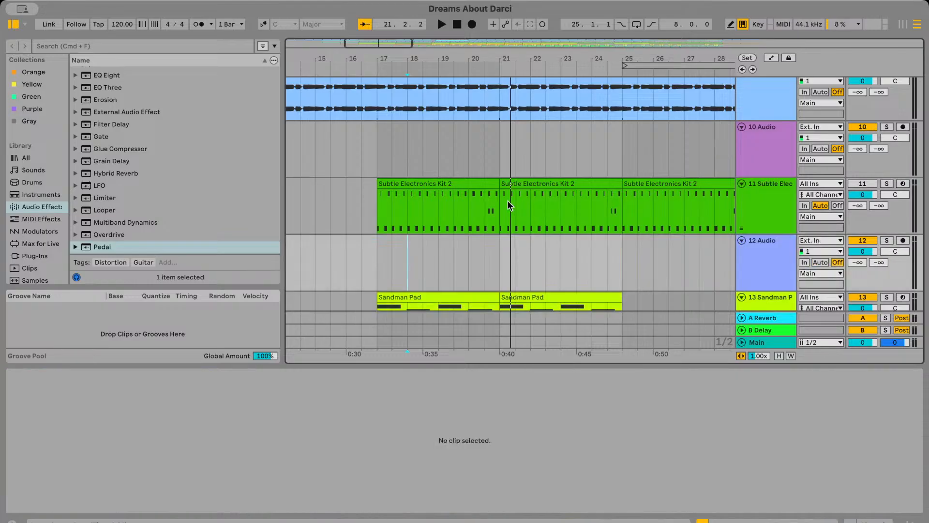
Import the DAD underbeat updated 1 audio file onto the new audio track, starting at bar 17
scroll(476, 226, down, 3)
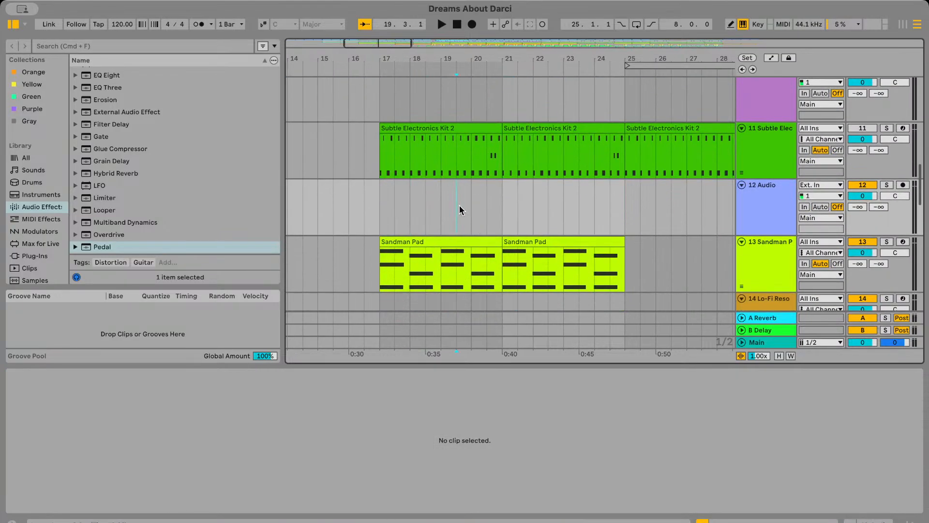
click(377, 209)
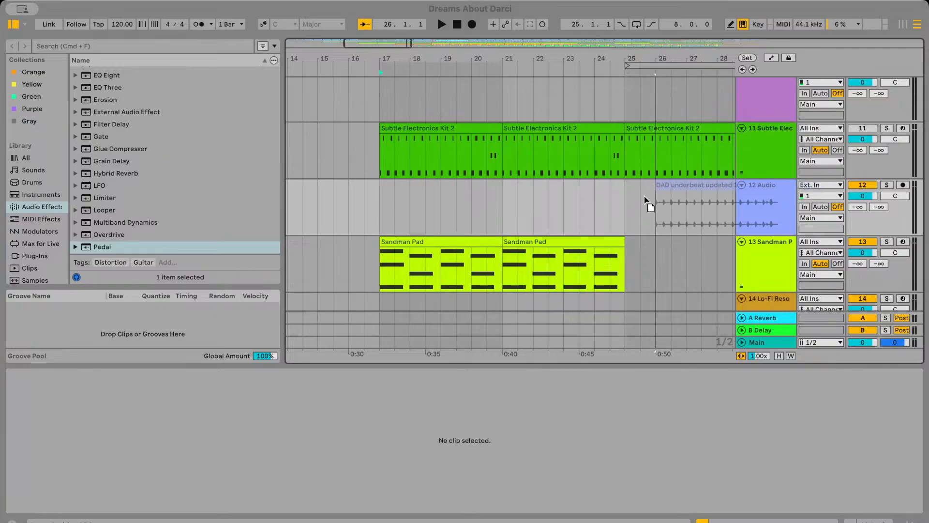
drag(645, 199, 415, 189)
Play the DAD underbeat clip from bar 17 with its track soloed and select the clip
key(space)
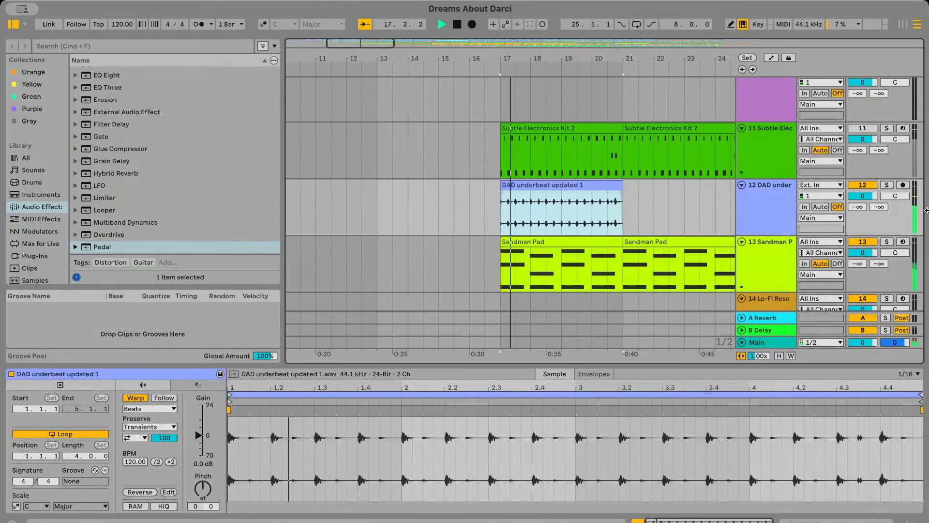
click(887, 185)
click(506, 241)
click(517, 195)
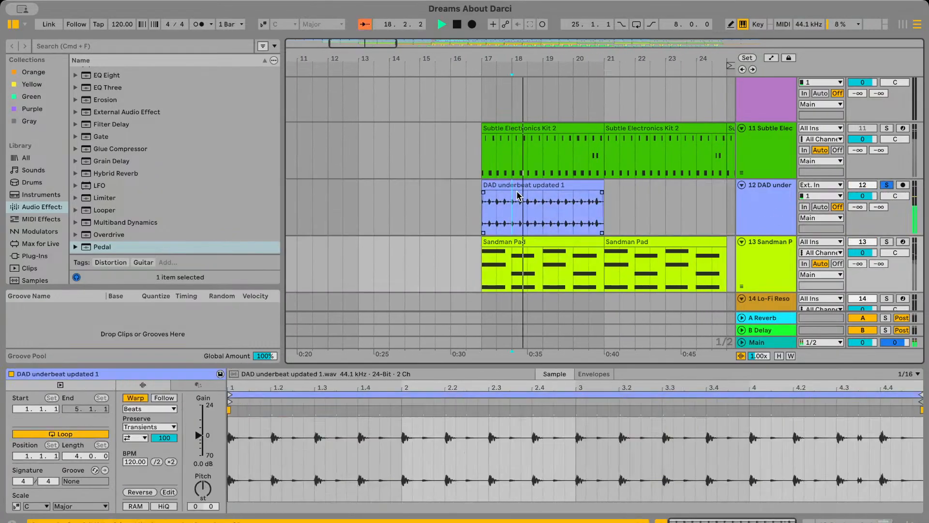
click(517, 184)
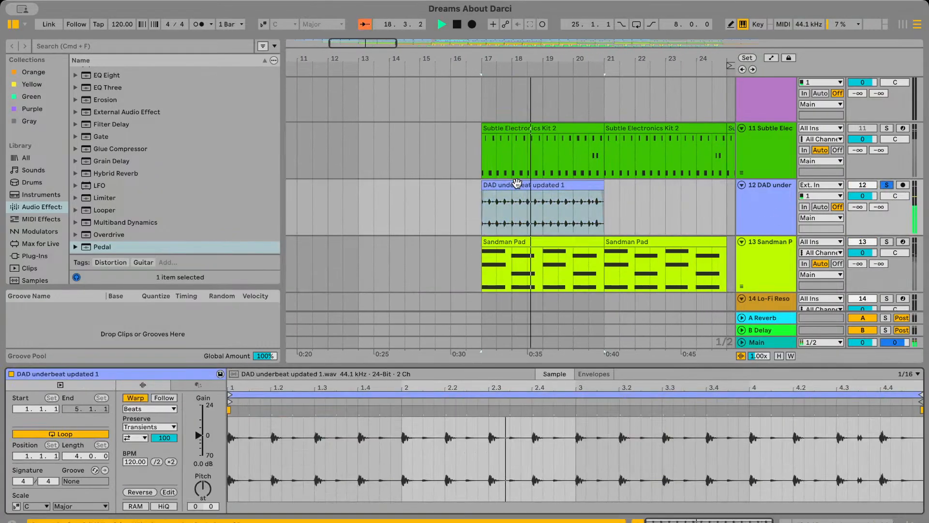
Toggle warping off and on for the underbeat clip and try to extend its end past bar 21
click(134, 401)
click(598, 185)
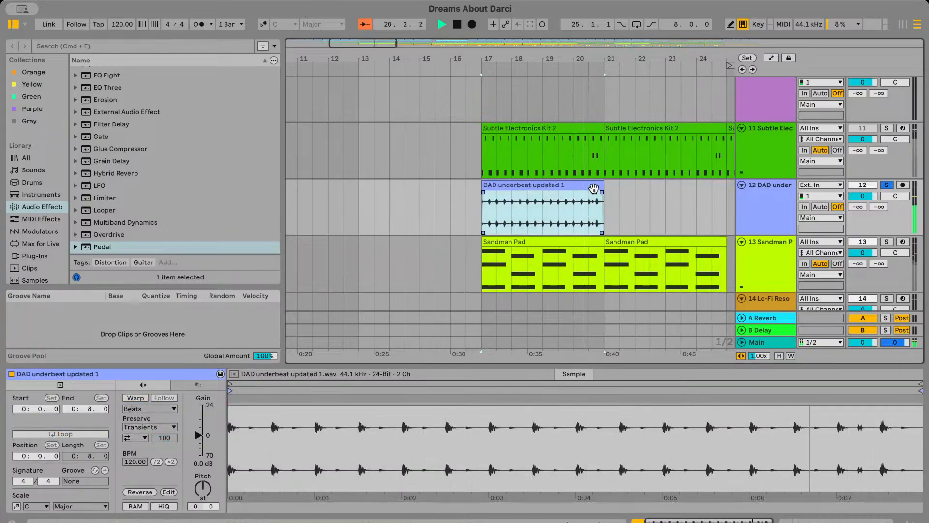
click(140, 399)
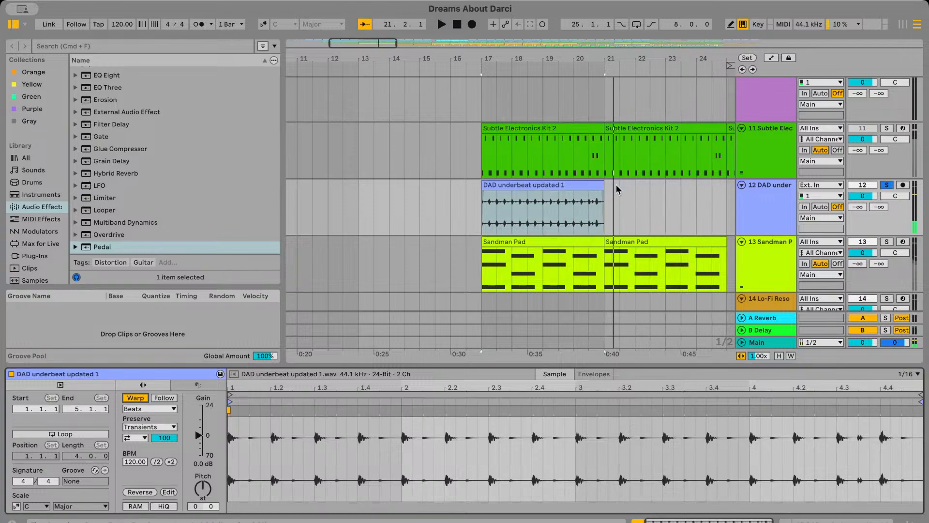
click(599, 187)
key(space)
drag(624, 186, 719, 192)
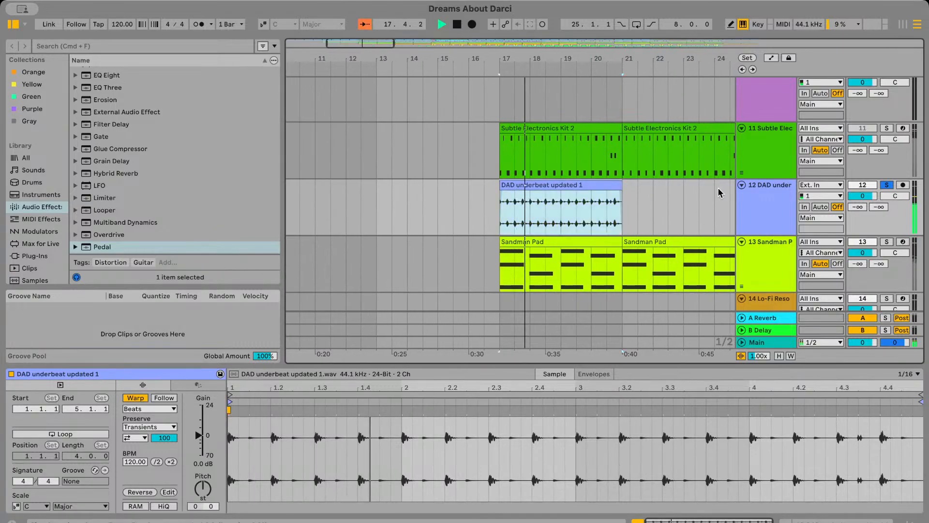
scroll(608, 209, right, 4)
Loop the underbeat clip, stretch its end to bar 26 and switch warping off and on
click(90, 435)
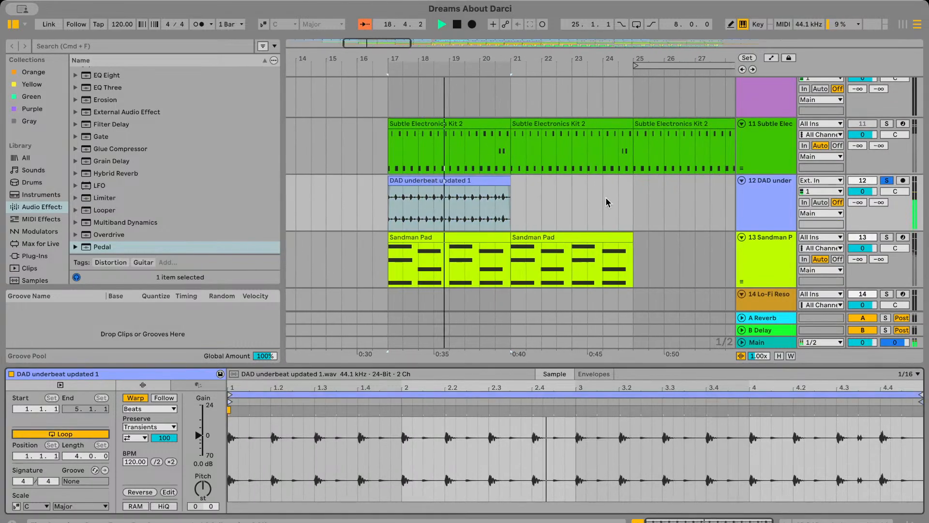
drag(507, 180, 664, 181)
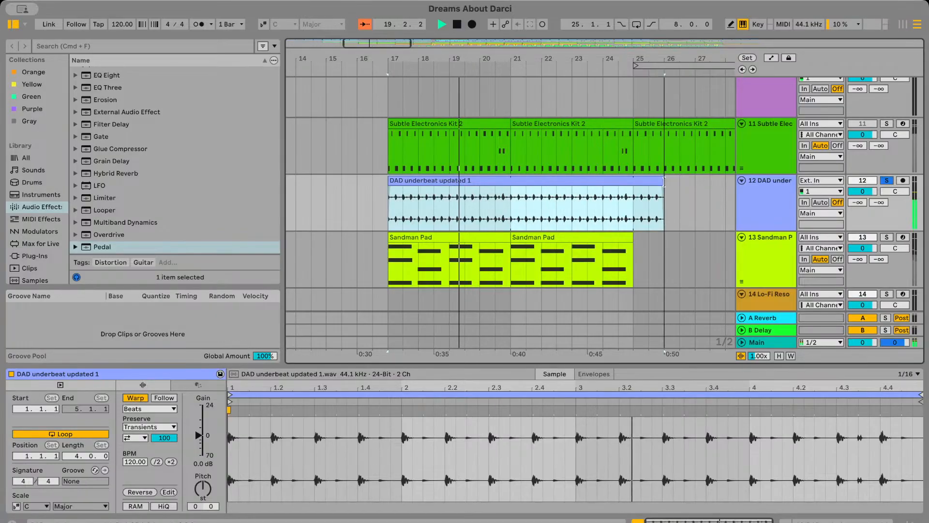
click(143, 401)
click(143, 401)
Turn on looping for the DAD underbeat clip and extend its end to about half a bar past bar 25
click(80, 433)
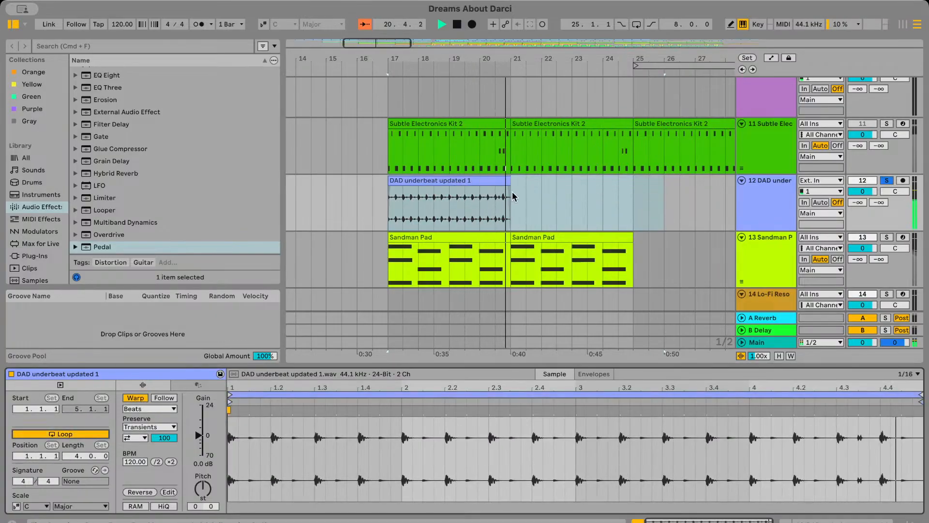
drag(513, 196, 664, 184)
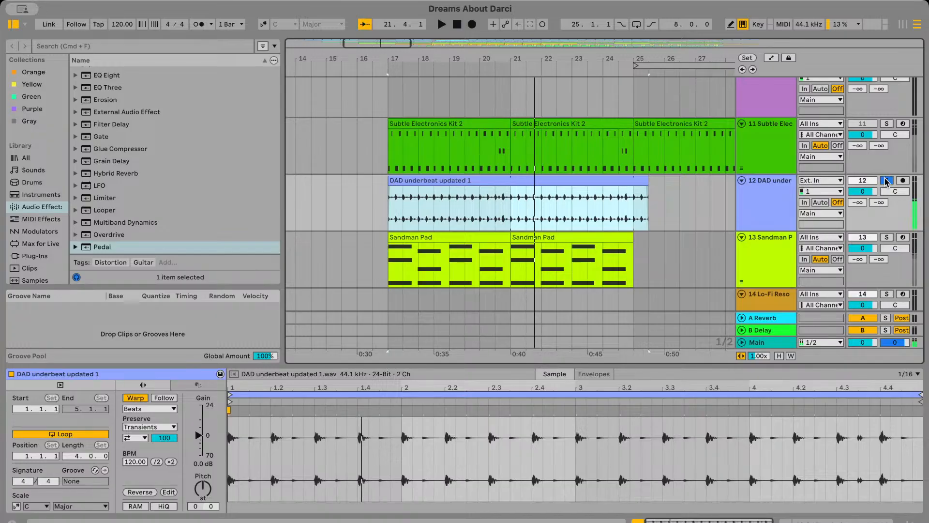
Unsolo the DAD underbeat track, replay from bar 17 and unmute the Subtle Electronics track to hear both together
click(887, 181)
key(space)
click(888, 125)
click(887, 125)
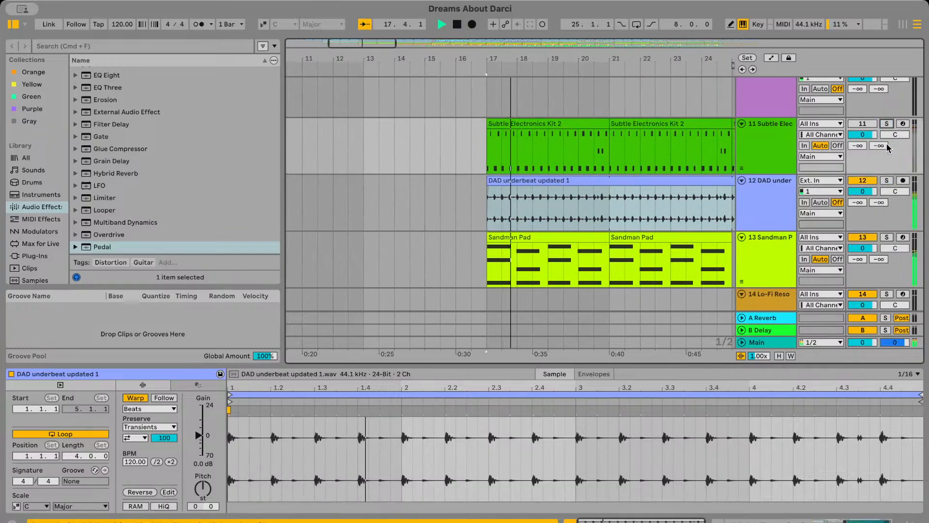
click(861, 124)
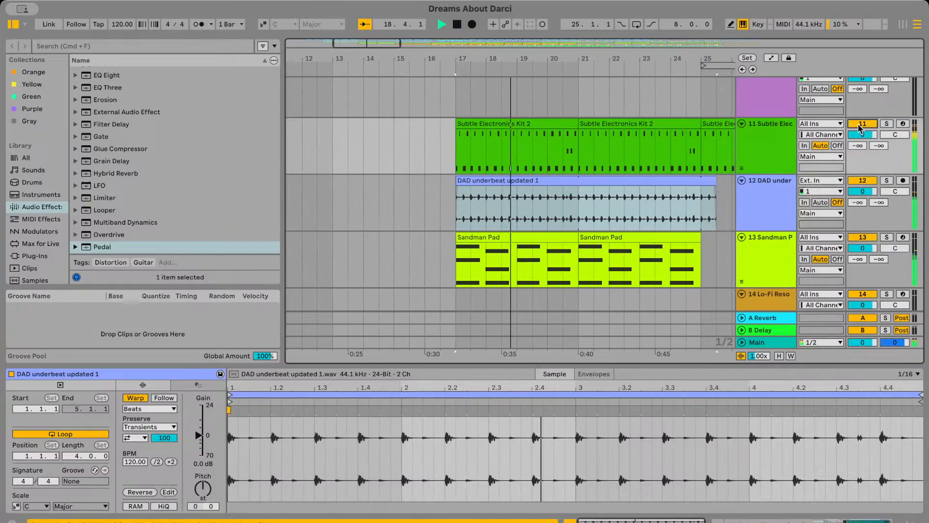
Remove the part of the DAD underbeat clip that extends beyond bar 25
click(561, 228)
scroll(560, 228, right, 5)
scroll(557, 229, up, 2)
click(553, 230)
drag(498, 256, 539, 257)
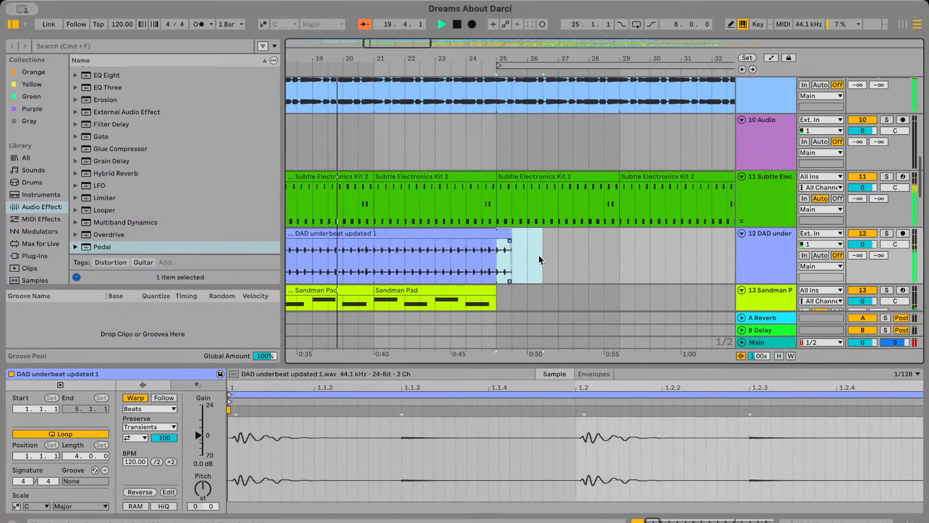
scroll(583, 260, left, 3)
Copy the trimmed DAD underbeat clip and paste the duplicate at bar 25 on the same track
click(525, 226)
scroll(525, 226, down, 2)
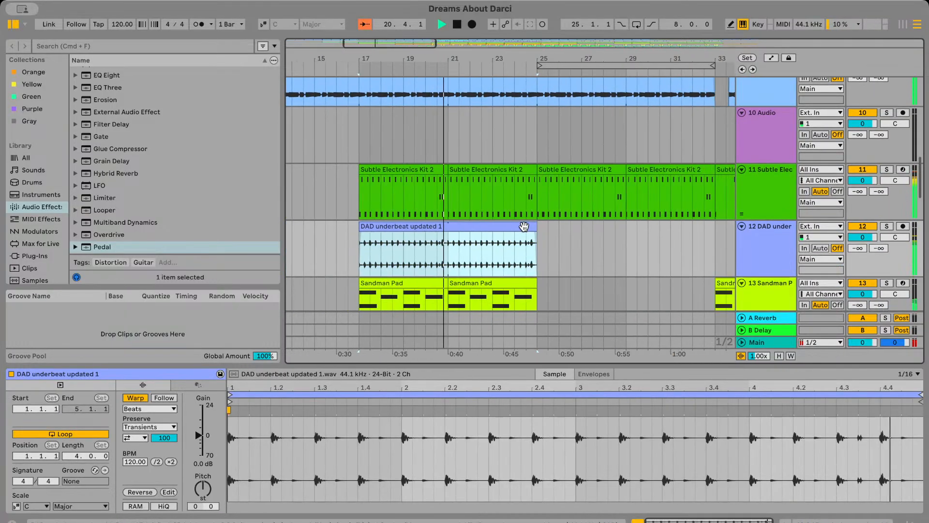
click(542, 249)
key(super+v)
scroll(535, 256, left, 2)
scroll(535, 256, down, 1)
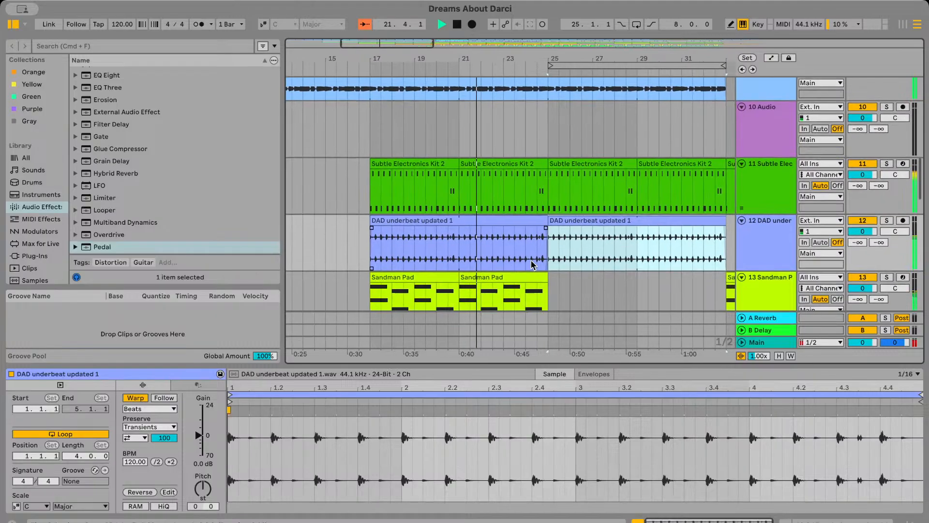
Show the Subtle Electronics Kit devices and listen to the section with the DAD underbeat track muted
click(775, 187)
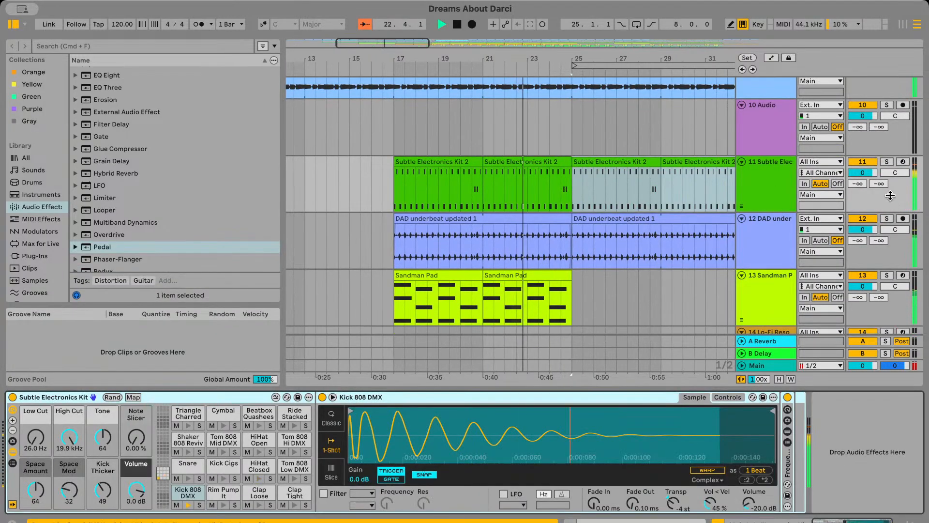
click(868, 218)
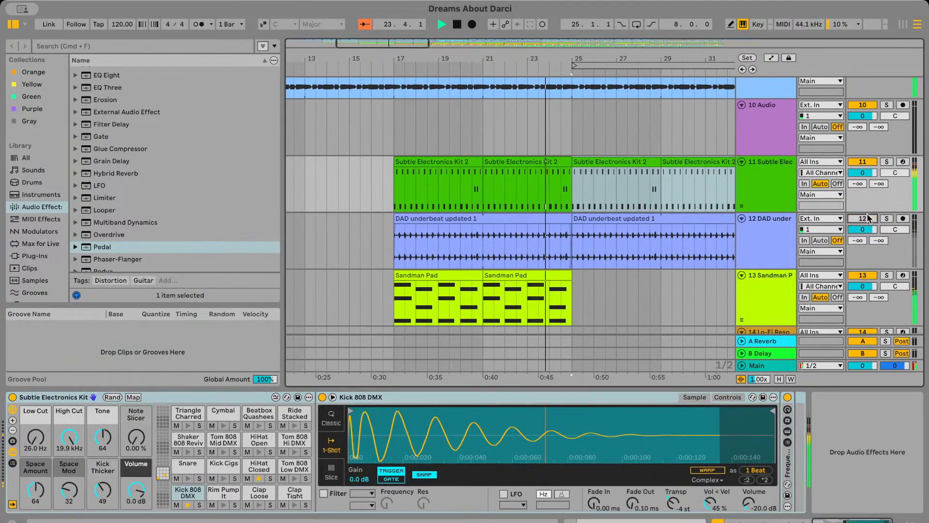
Unmute the DAD underbeat track, play from bar 17 and add a Compressor to the track
click(702, 253)
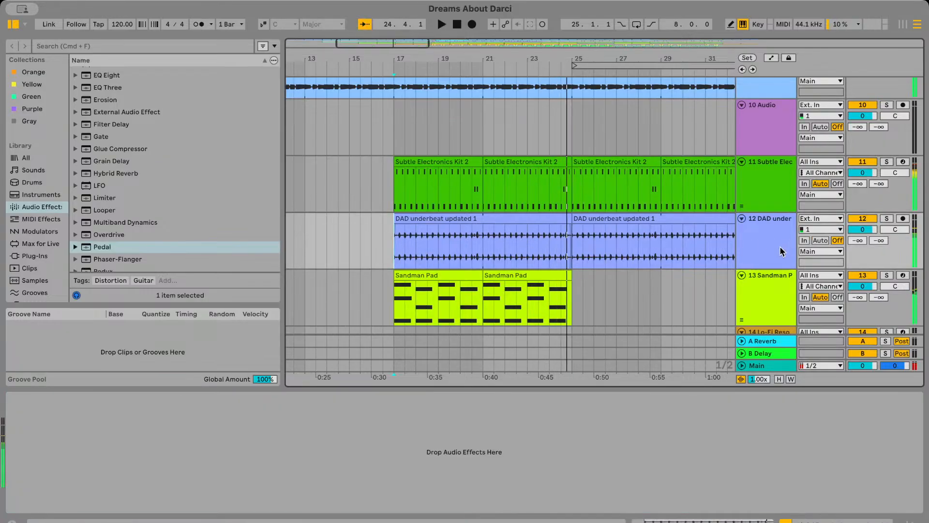
key(space)
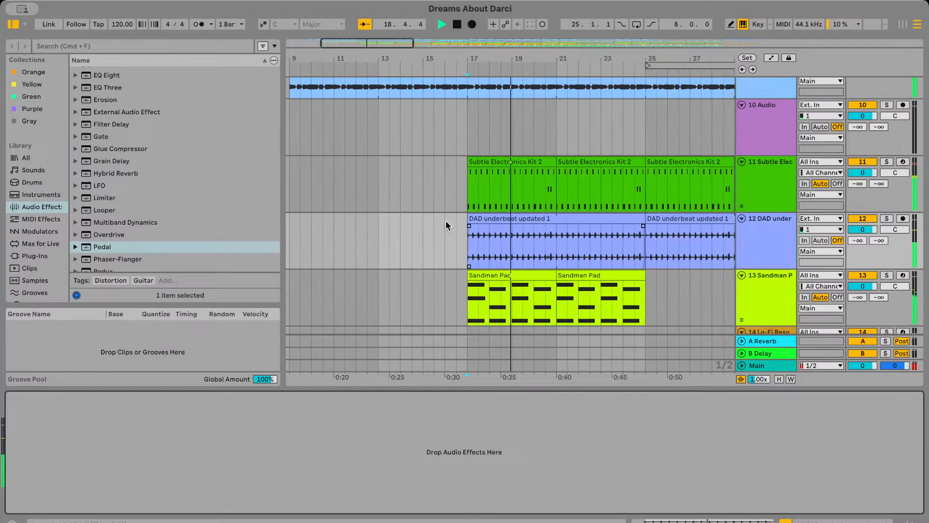
scroll(127, 196, up, 10)
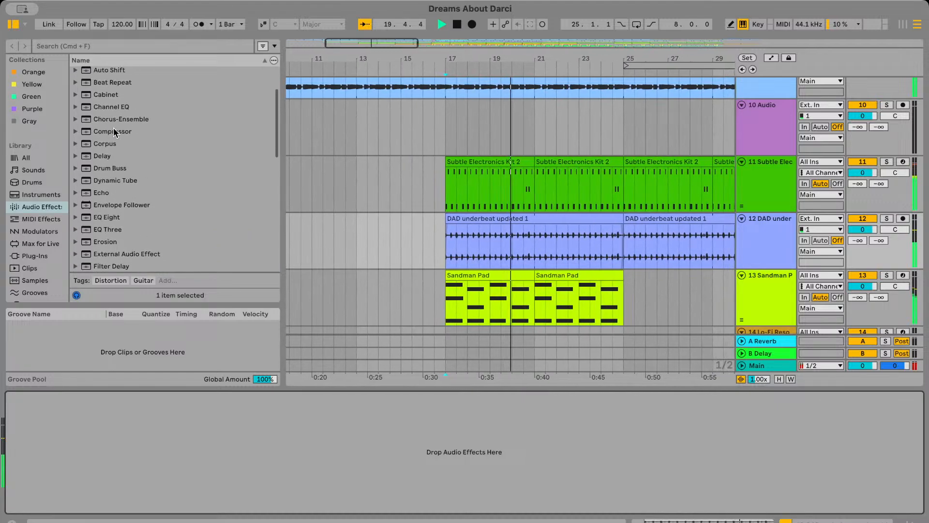
double_click(115, 132)
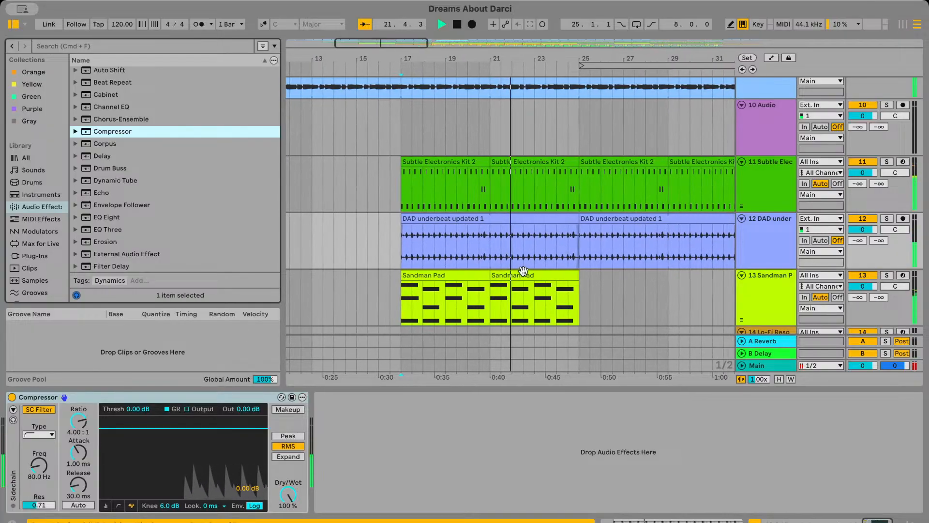
Enable the external sidechain on the DAD underbeat Compressor with 11-Subtle Electronics Kit as source, Post FX
click(762, 185)
click(762, 246)
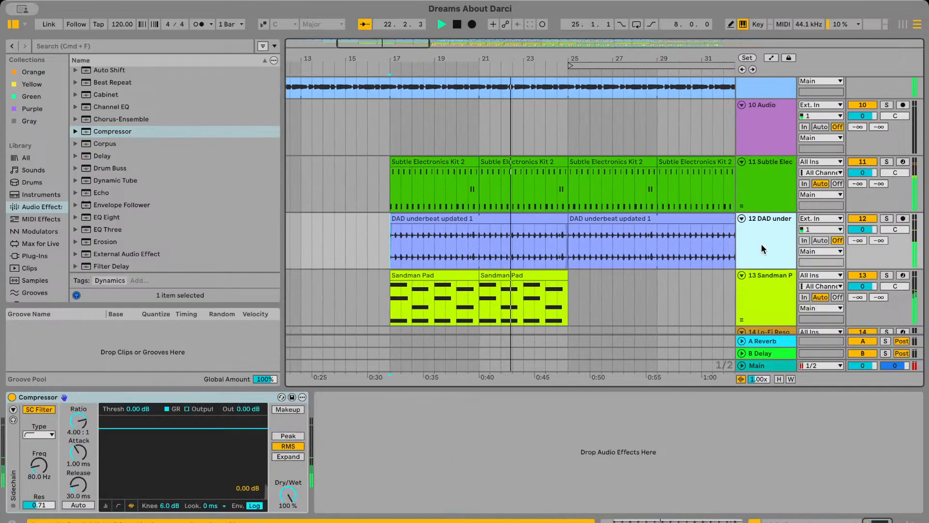
click(11, 409)
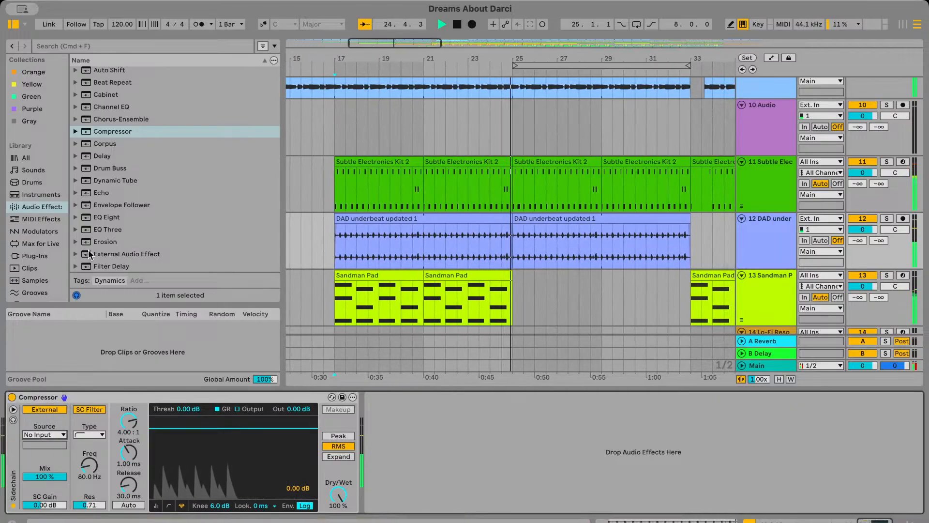
click(91, 259)
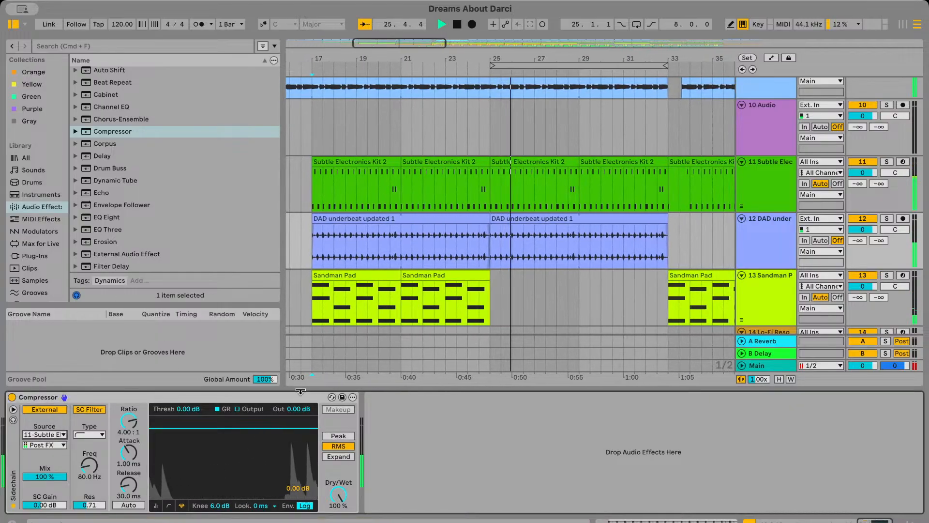
Replay from bar 17 and lower the DAD underbeat Compressor's threshold to -22.2 dB
scroll(362, 320, left, 2)
click(363, 252)
key(space)
key(space)
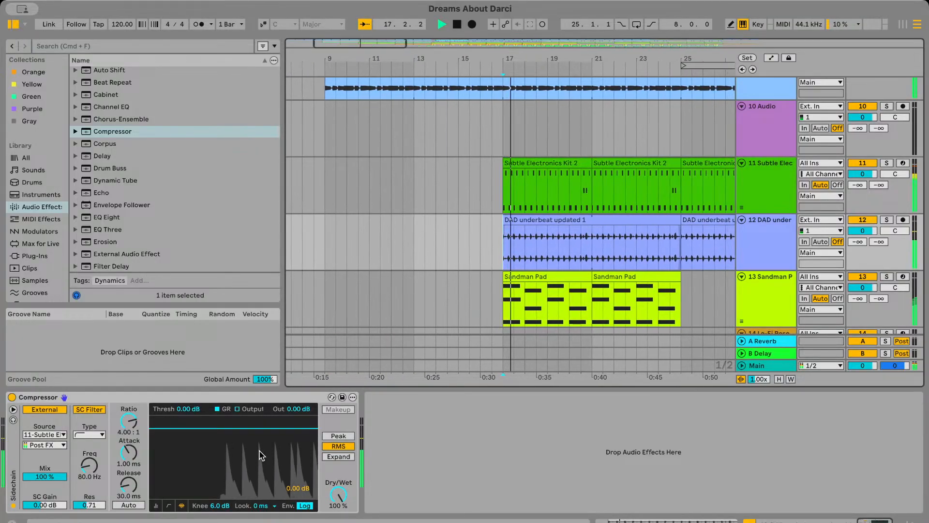
drag(268, 428, 268, 472)
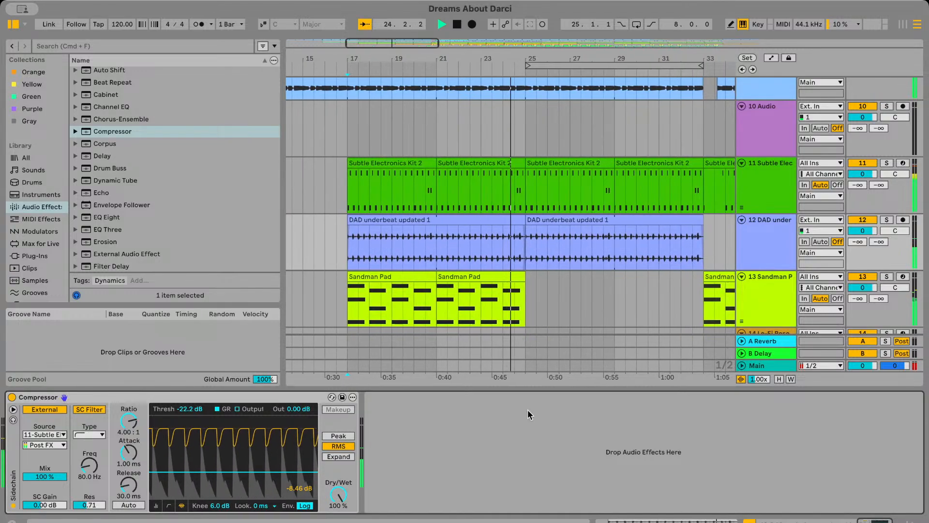
key(space)
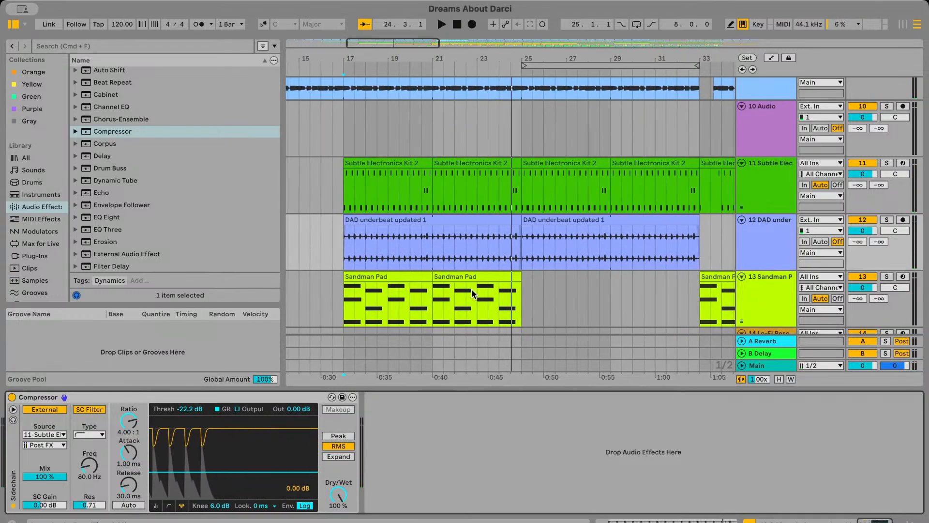
Look over the arrangement between bars 17 and 53, comparing the drum, bass and Granulator tracks around the gap at bar 33
scroll(472, 288, left, 5)
click(443, 266)
scroll(443, 267, down, 2)
scroll(443, 267, up, 5)
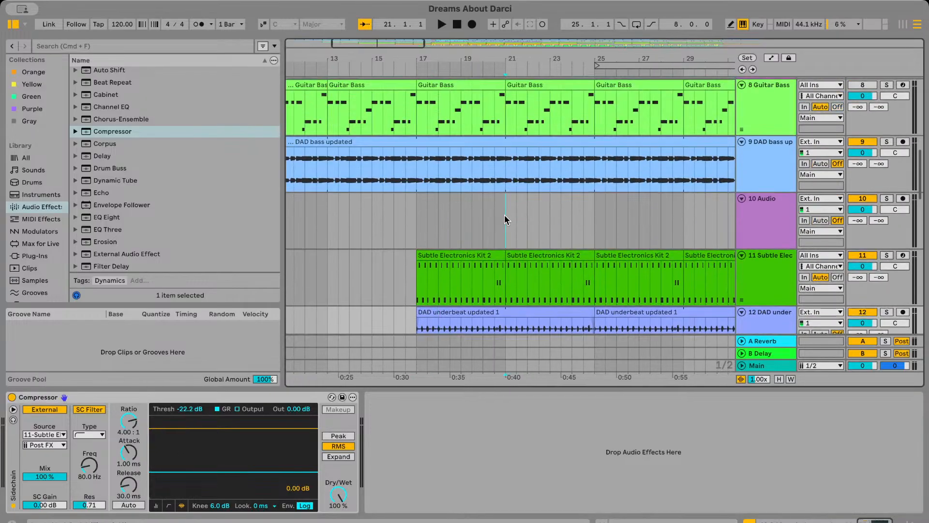
click(504, 215)
scroll(504, 234, down, 4)
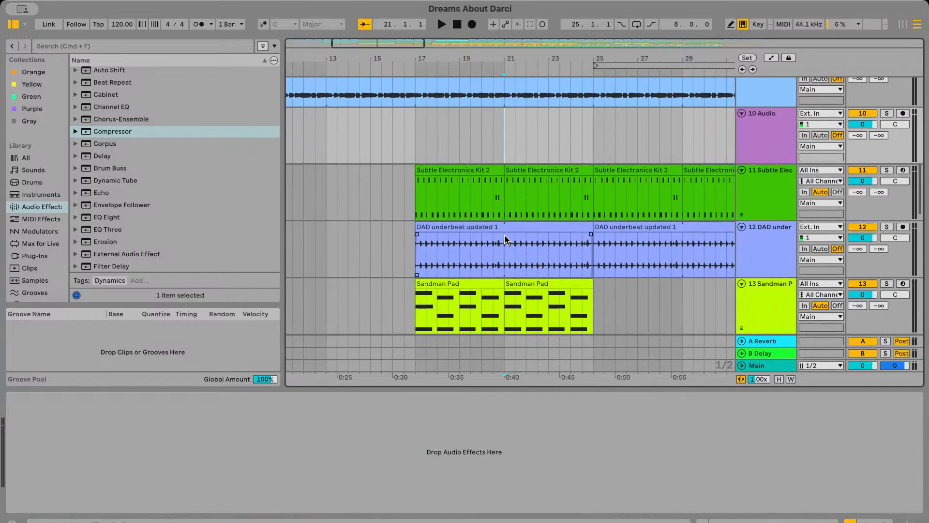
scroll(497, 217, up, 2)
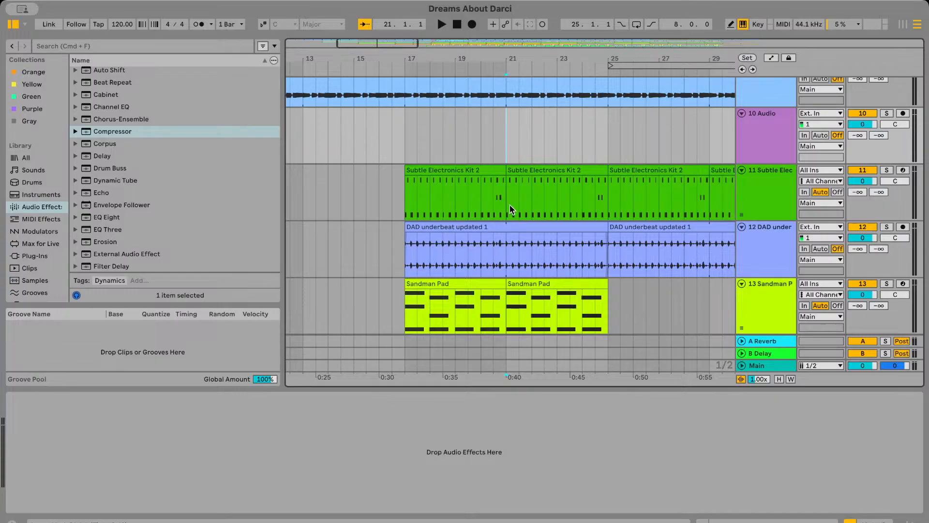
scroll(510, 206, up, 2)
click(510, 206)
scroll(510, 205, down, 5)
scroll(511, 206, right, 5)
scroll(511, 206, up, 3)
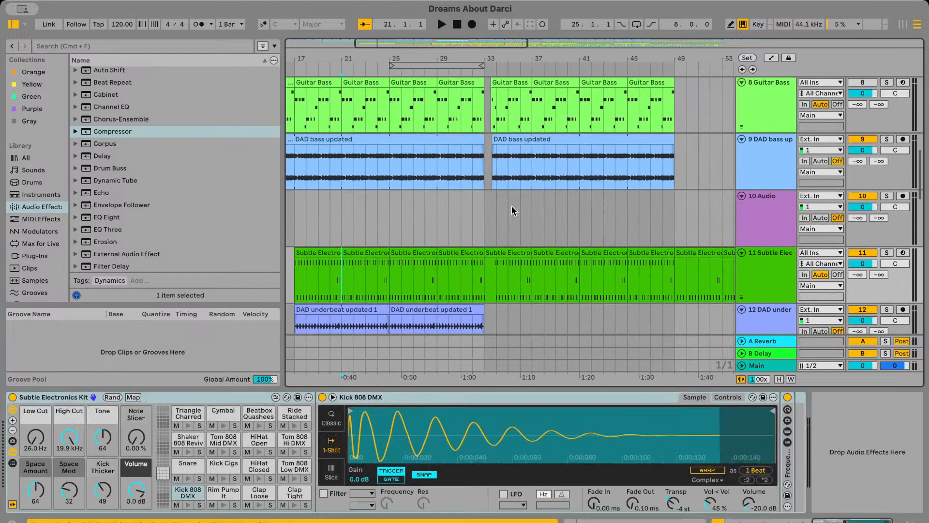
click(487, 211)
scroll(487, 211, up, 8)
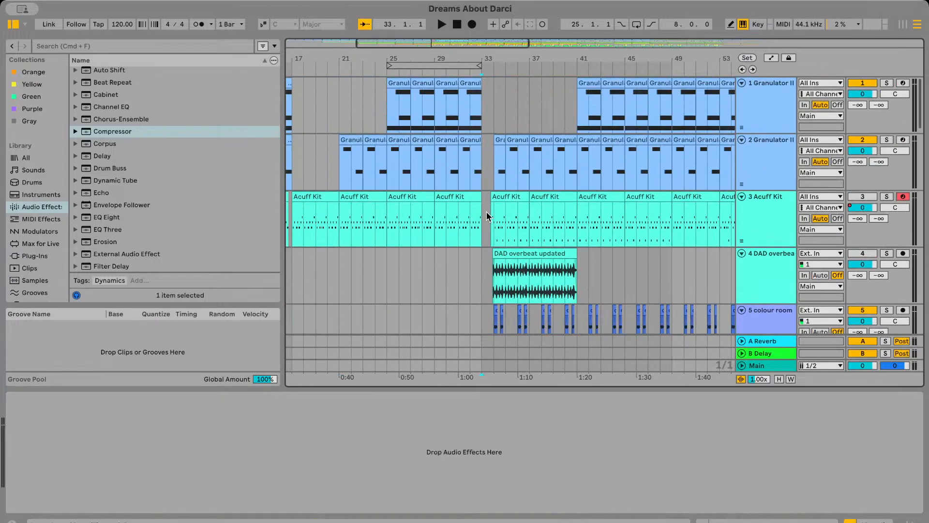
scroll(487, 211, down, 10)
scroll(487, 211, left, 1)
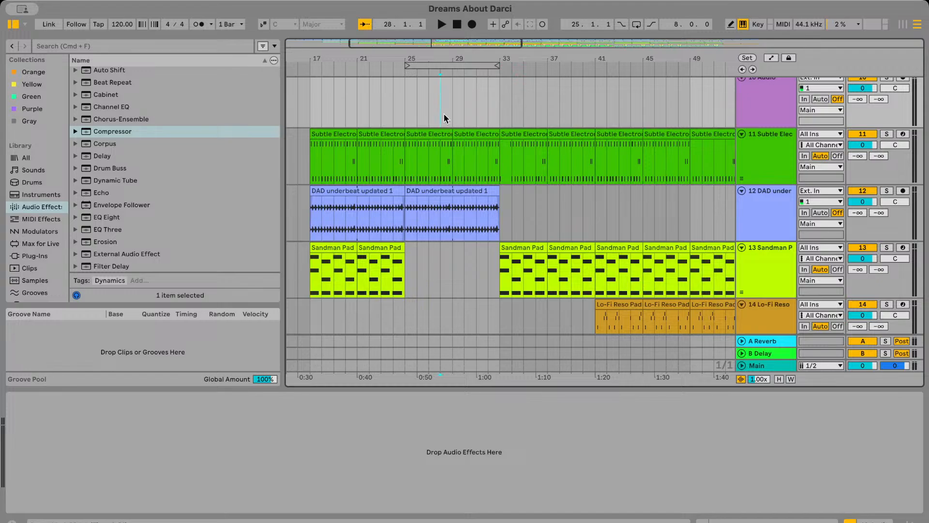
Listen to the Subtle Electronics and DAD underbeat tracks together, starting from bar 28 and again from bar 27
key(space)
scroll(443, 118, left, 3)
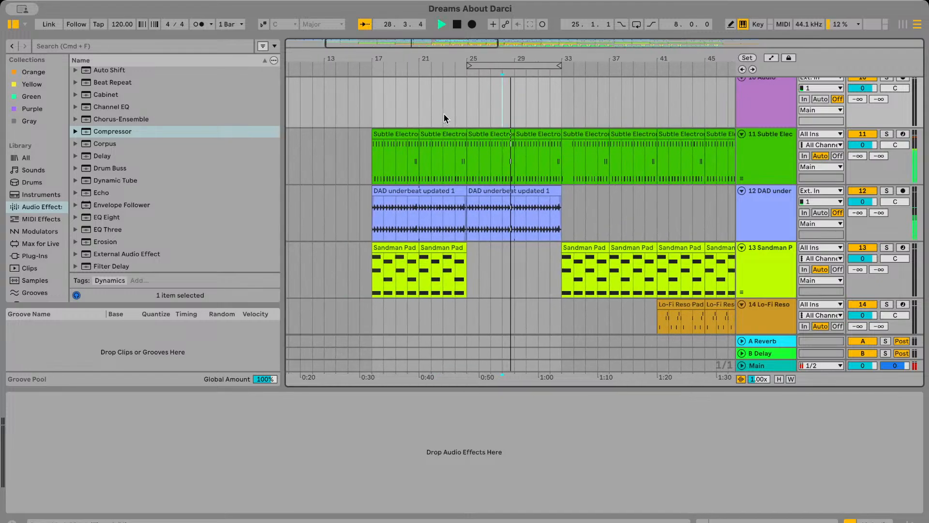
key(space)
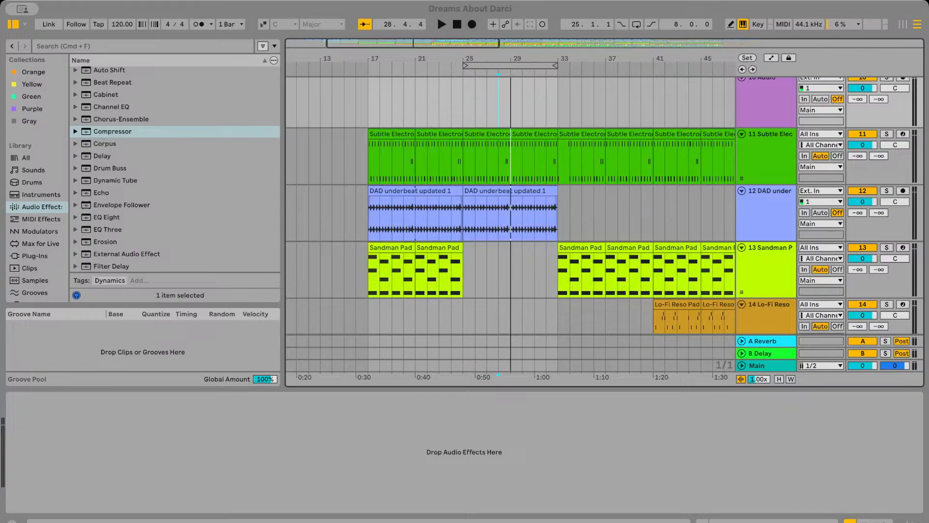
click(485, 170)
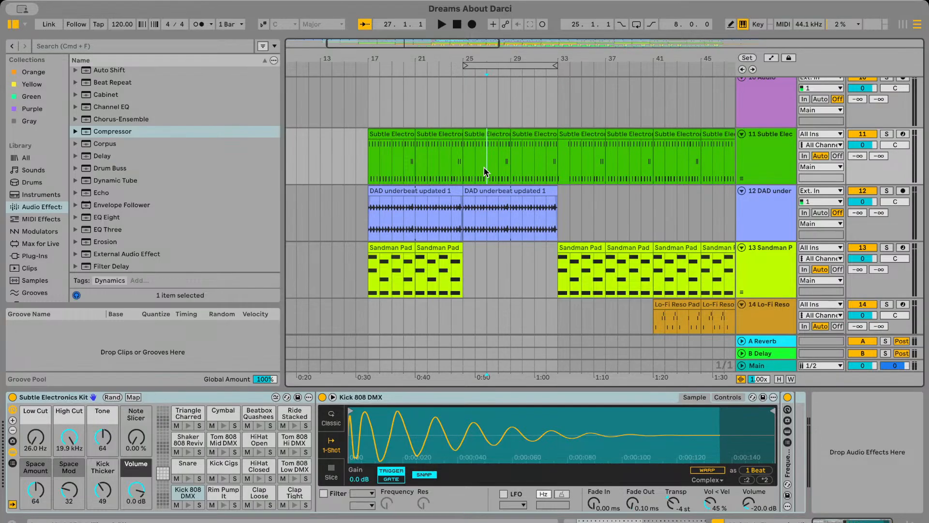
key(space)
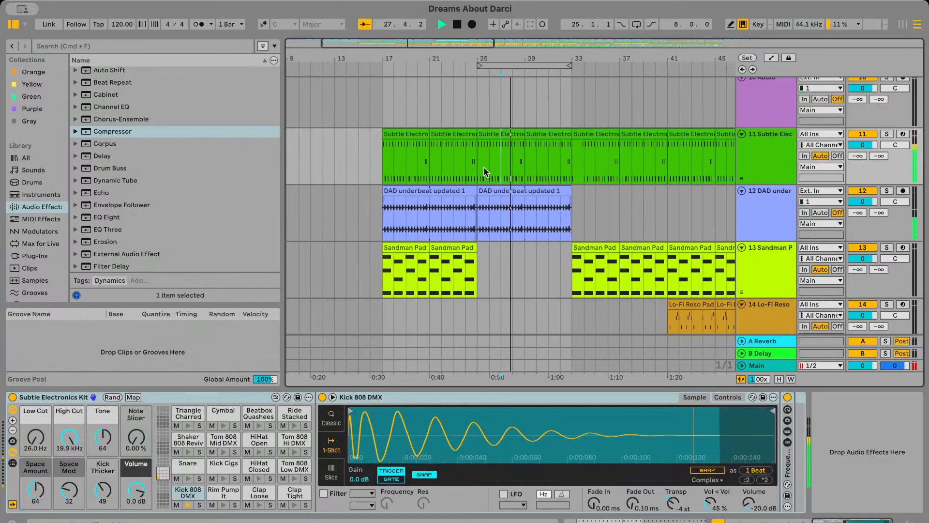
Copy the second DAD underbeat clip and paste the duplicate at bar 33 on the same track
scroll(484, 167, right, 1)
scroll(447, 199, down, 1)
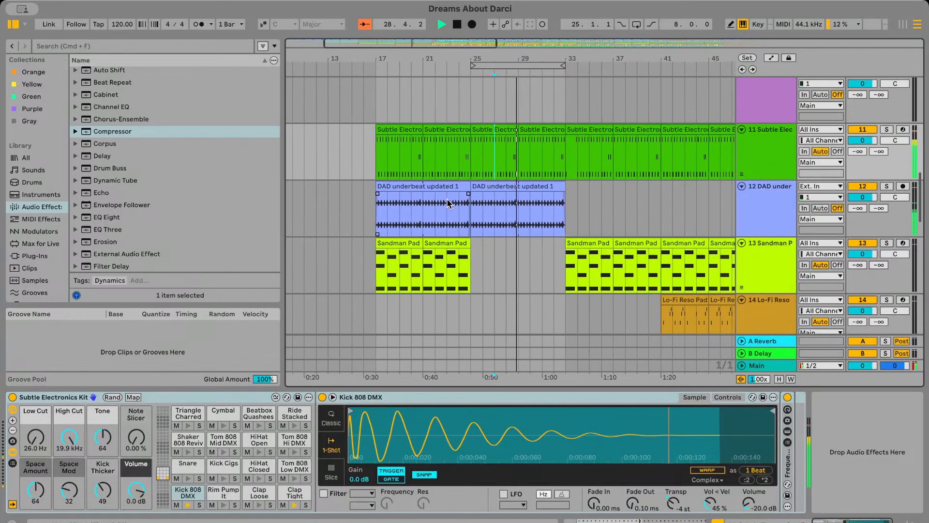
scroll(491, 207, right, 2)
click(397, 184)
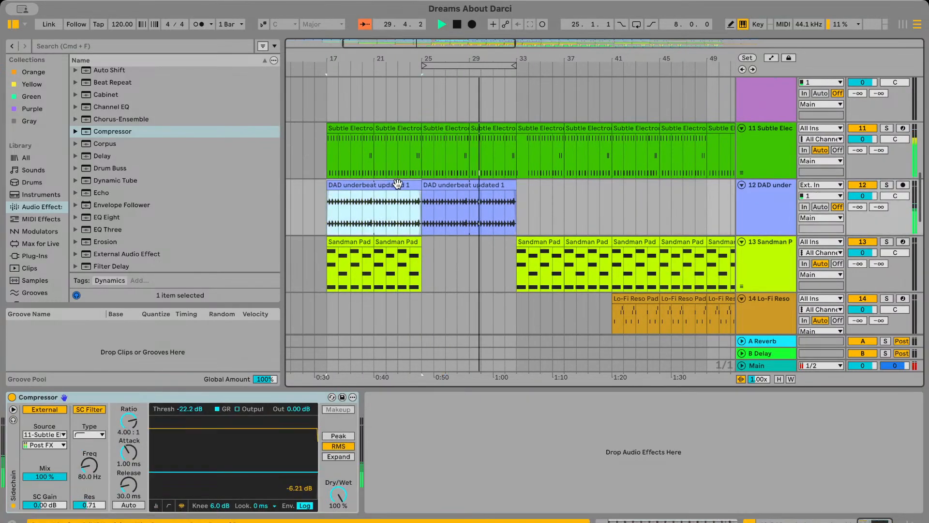
shift+click(480, 186)
key(super+c)
click(516, 205)
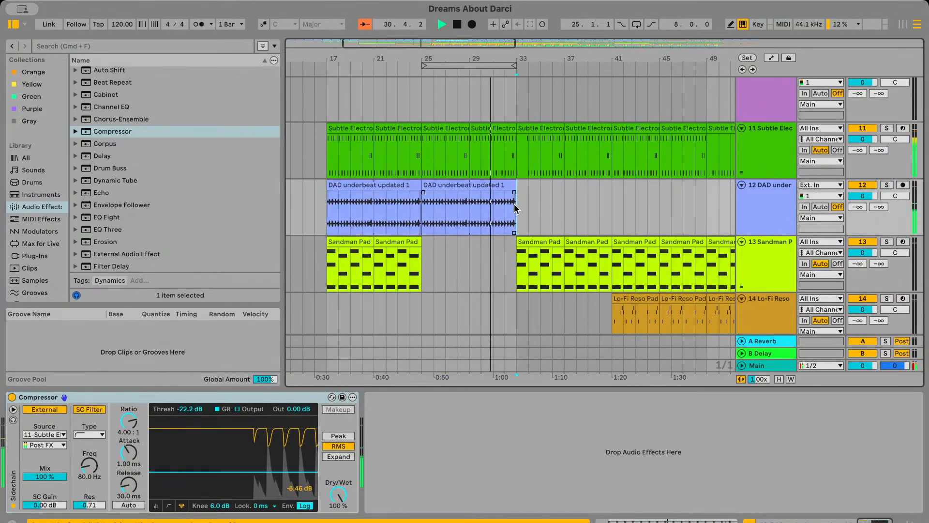
key(super+v)
Delete most of bar 33 from the pasted DAD underbeat clip, keeping only its first hit before the gap
scroll(517, 206, up, 3)
scroll(538, 208, up, 4)
click(538, 208)
scroll(462, 208, up, 2)
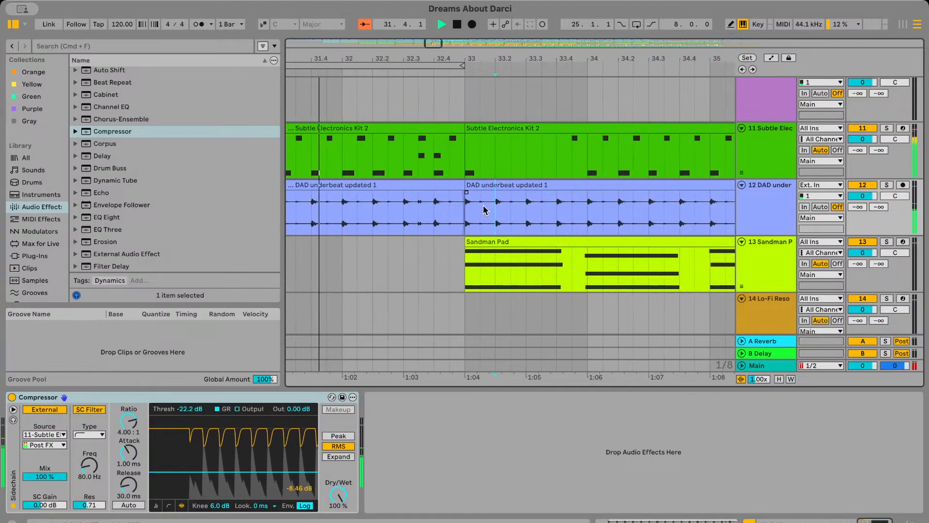
drag(481, 210, 571, 212)
key(Delete)
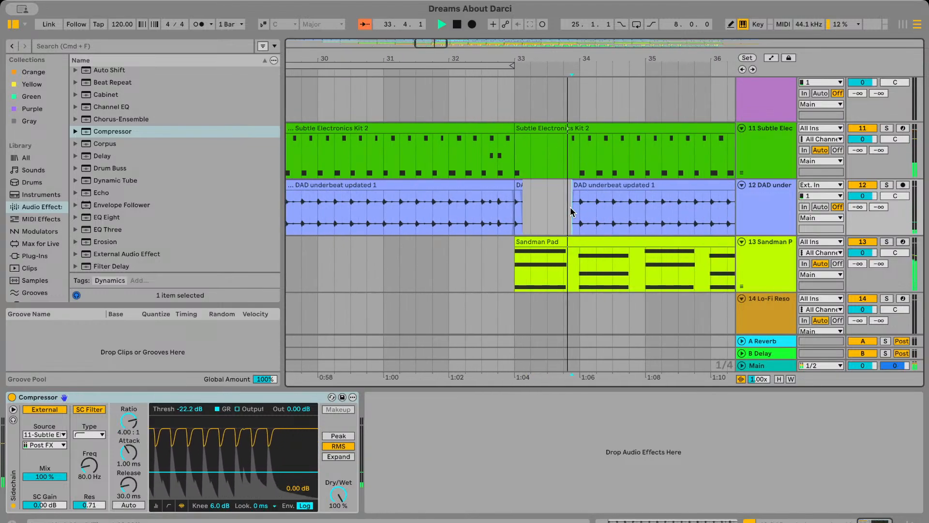
Unmute the Acuff Kit and DAD overbeat tracks to hear them with the other drums, and stop playback
scroll(570, 209, down, 2)
scroll(570, 208, up, 10)
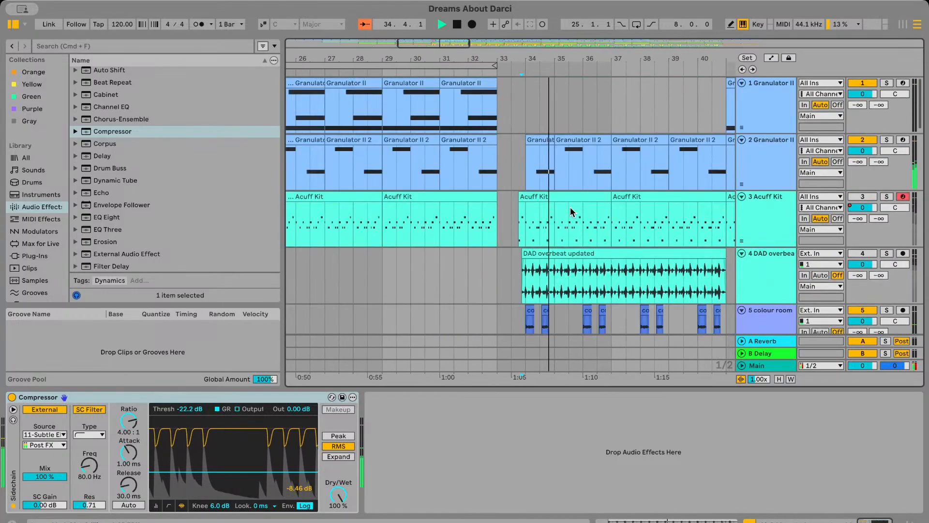
scroll(570, 209, down, 3)
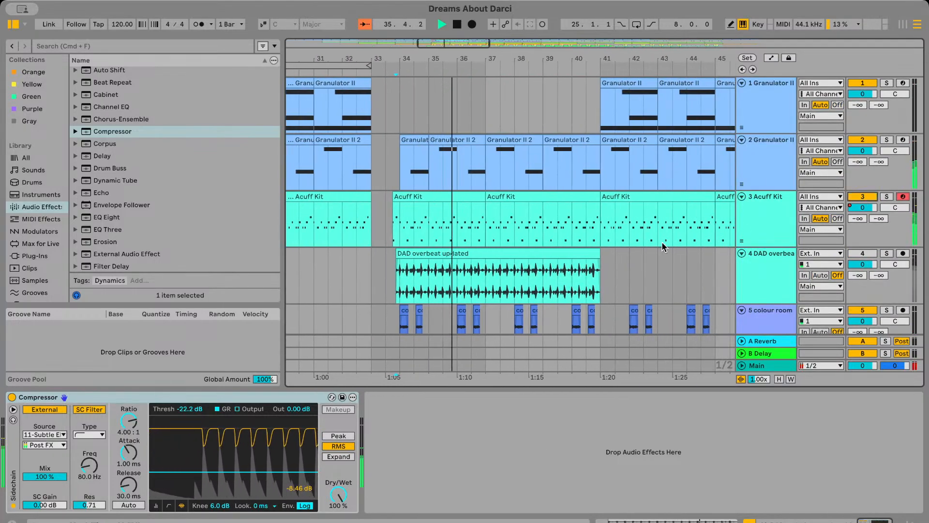
scroll(748, 255, down, 2)
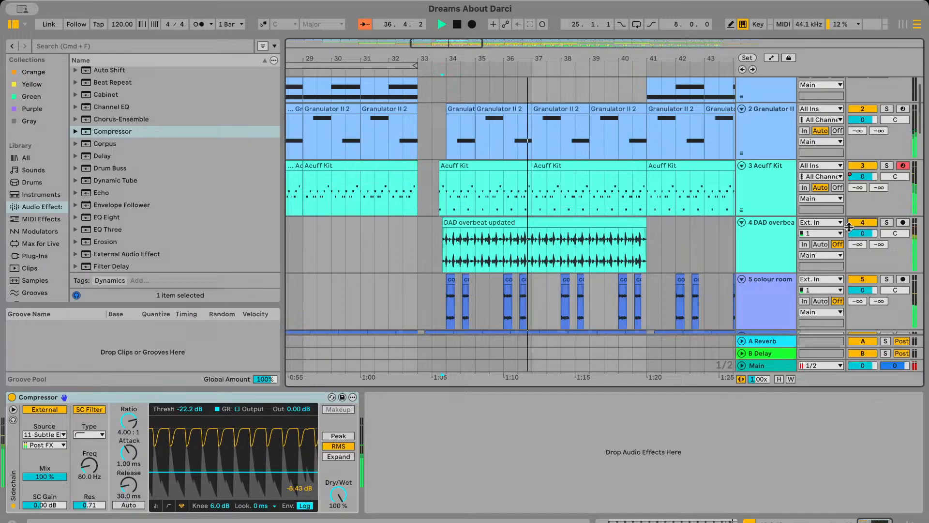
scroll(498, 262, down, 2)
click(417, 209)
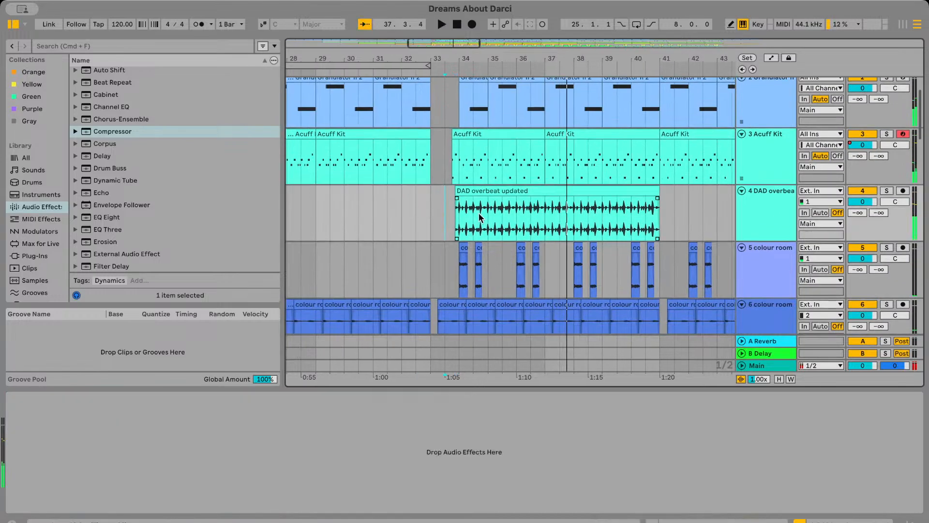
Add a Compressor to the DAD overbeat track
click(760, 223)
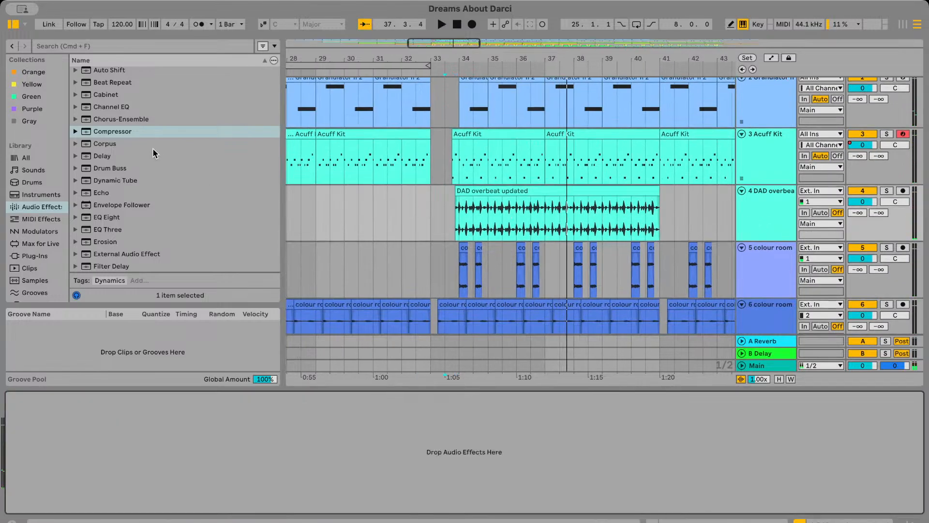
drag(129, 131, 131, 129)
drag(156, 281, 45, 413)
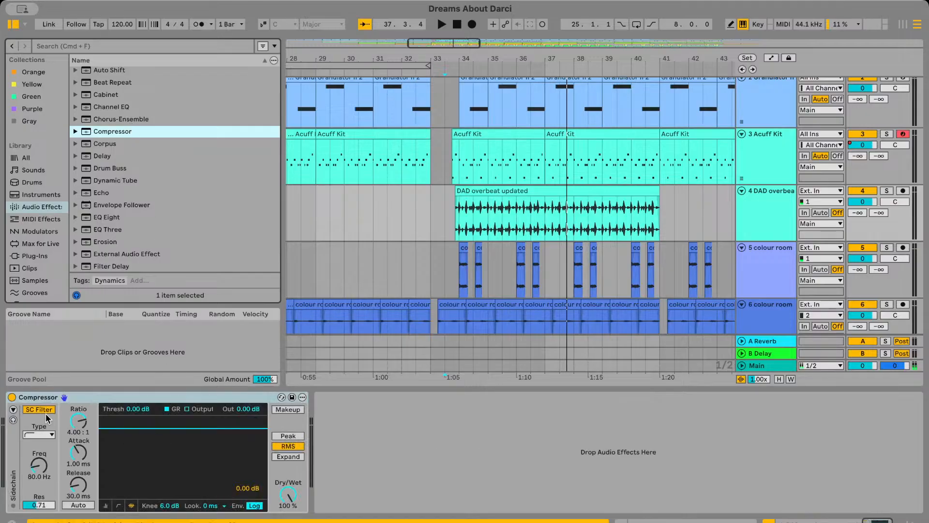
Set the DAD overbeat Compressor's external sidechain source to 11-Subtle Electronics Kit, Post FX, and play from bar 33
click(13, 409)
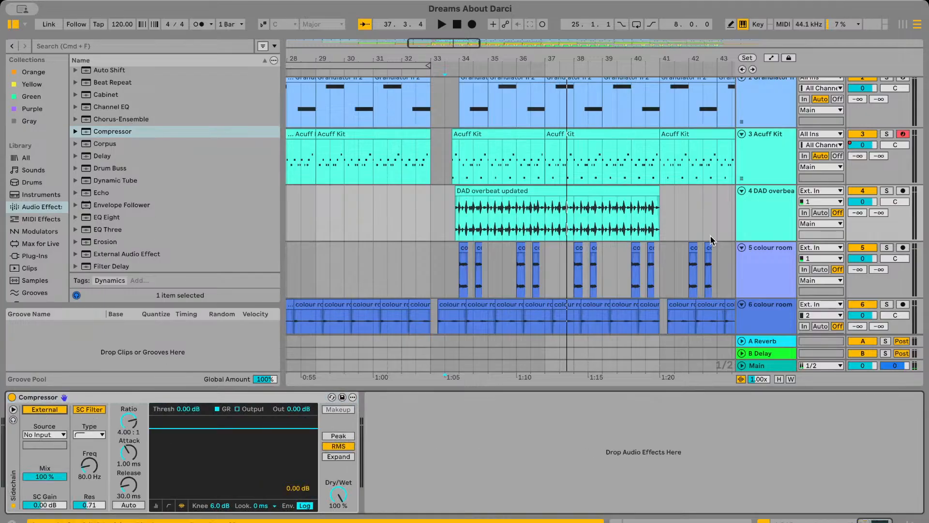
click(773, 216)
click(57, 435)
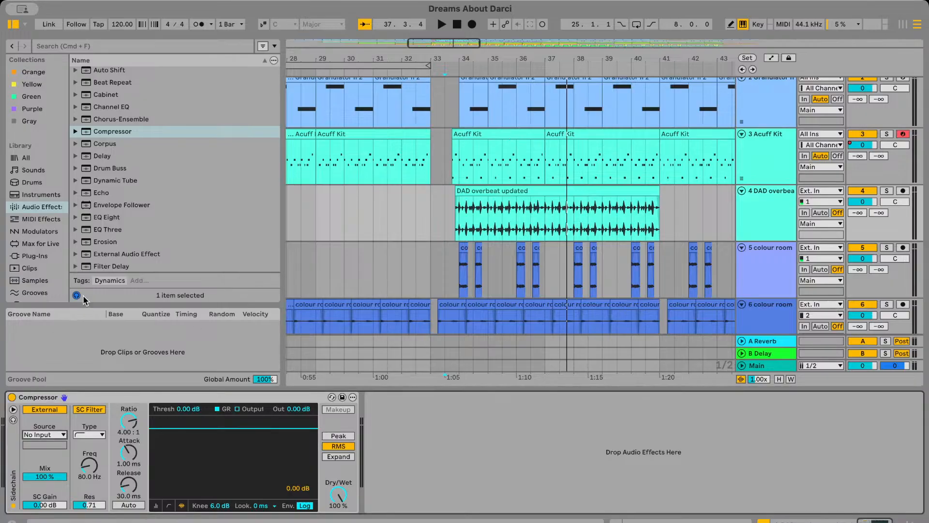
click(430, 219)
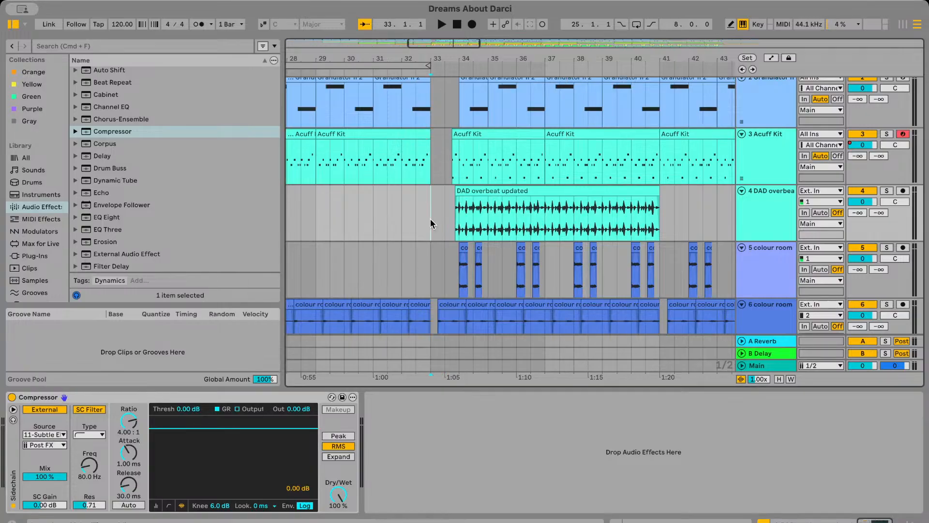
key(space)
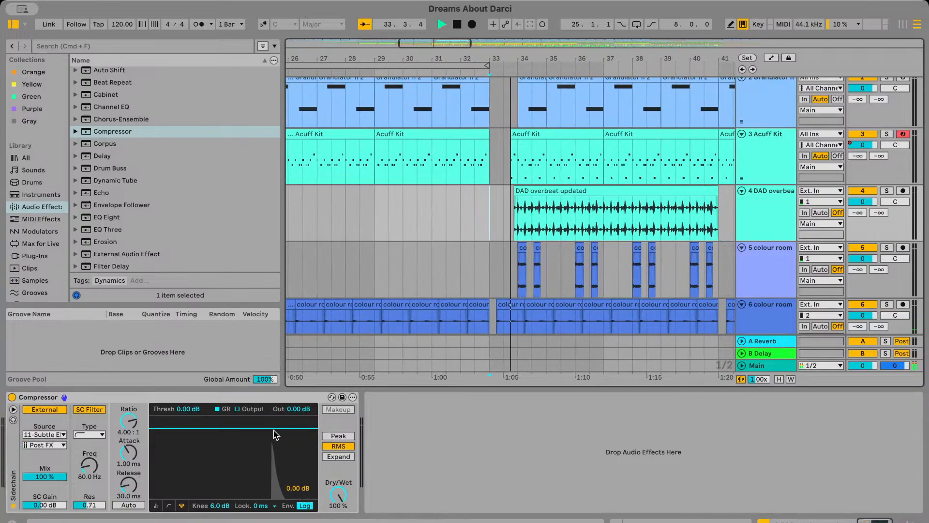
Set the DAD overbeat Compressor's threshold to -25.3 dB and its detection mode to Peak, and replay from bar 33
drag(273, 429, 273, 475)
click(341, 434)
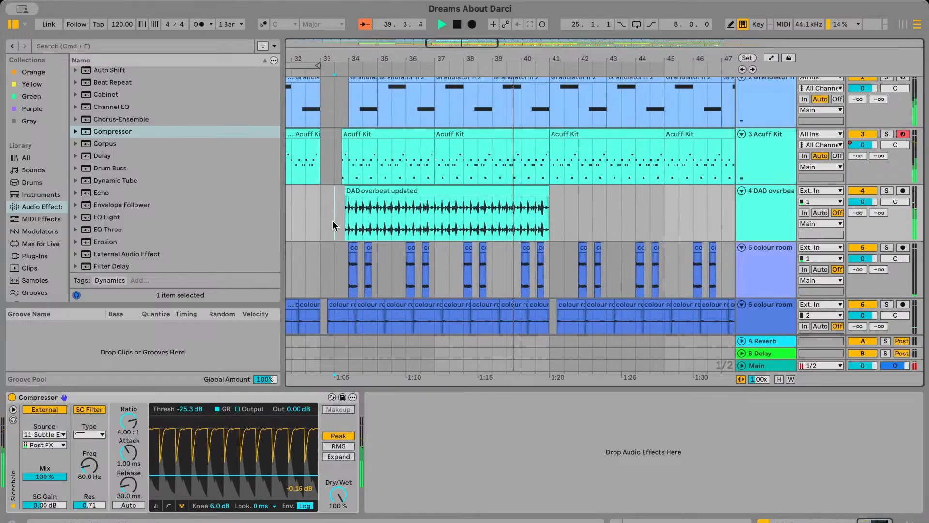
key(space)
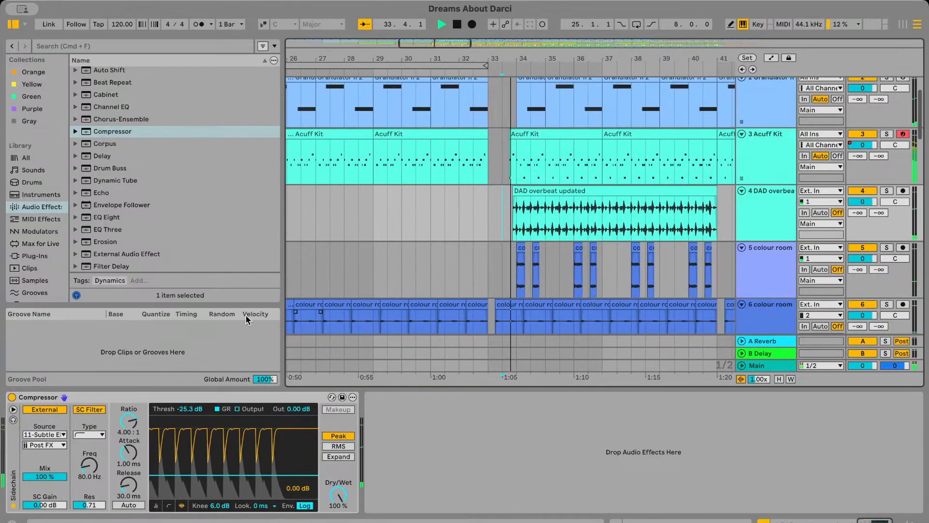
Add a Reverb to the DAD overbeat track, solo the track, and set the Reverb's Dry/Wet to 29%
scroll(168, 239, down, 10)
click(112, 153)
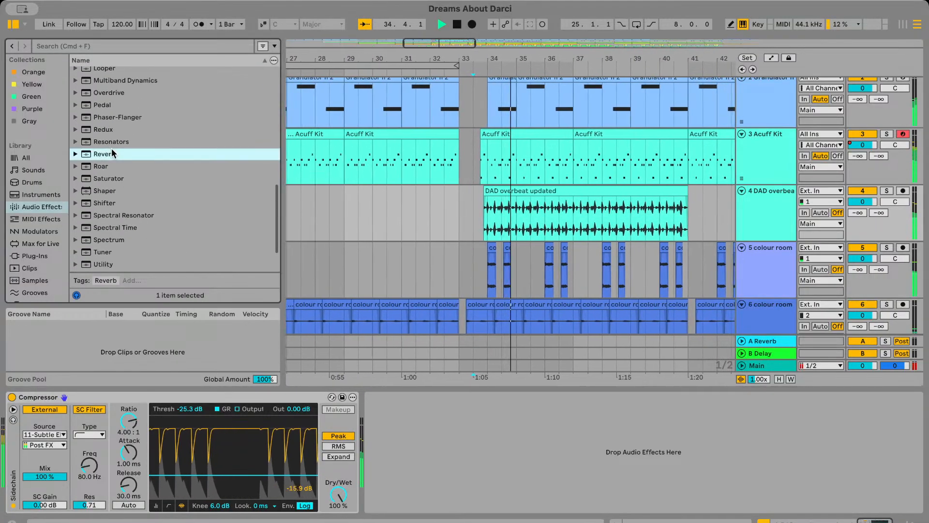
key(Return)
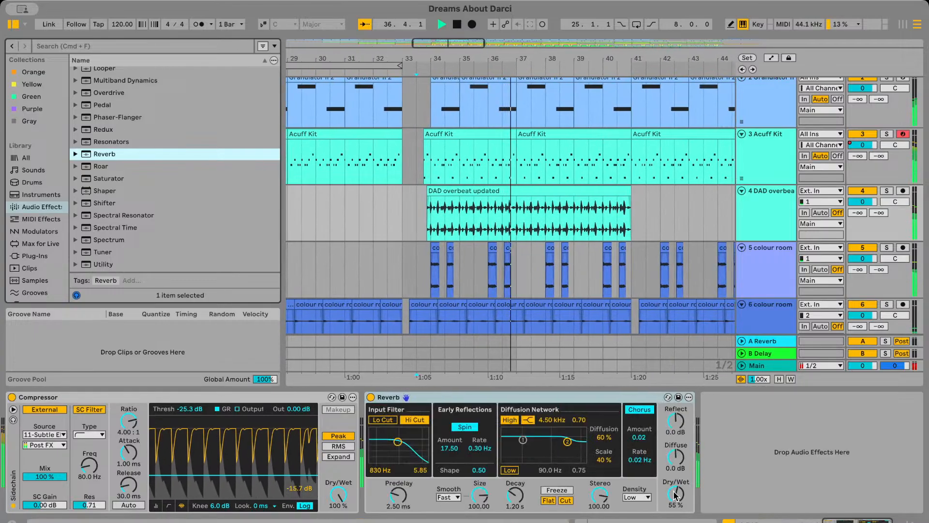
click(890, 191)
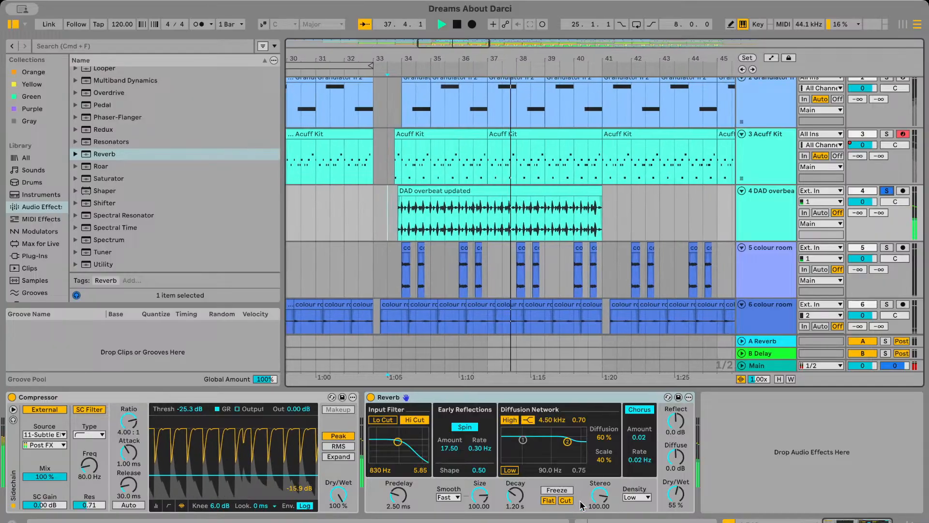
drag(676, 494, 676, 519)
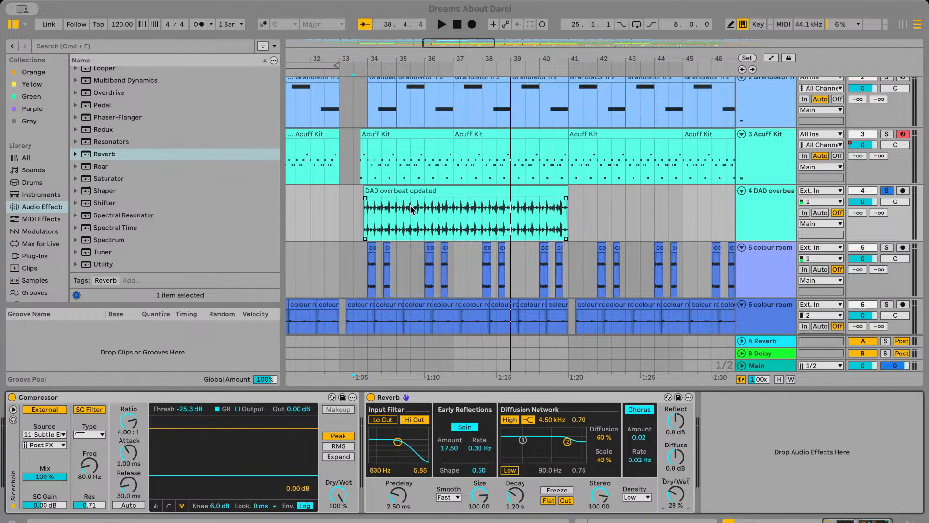
Unsolo the DAD overbeat track and play from bar 33 to hear it with the full mix
scroll(411, 209, left, 3)
scroll(411, 209, up, 1)
click(413, 225)
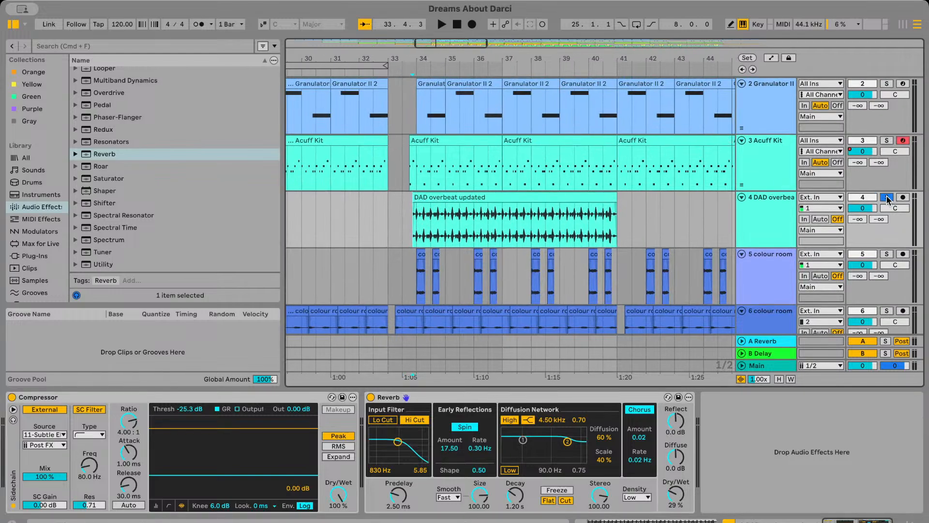
key(space)
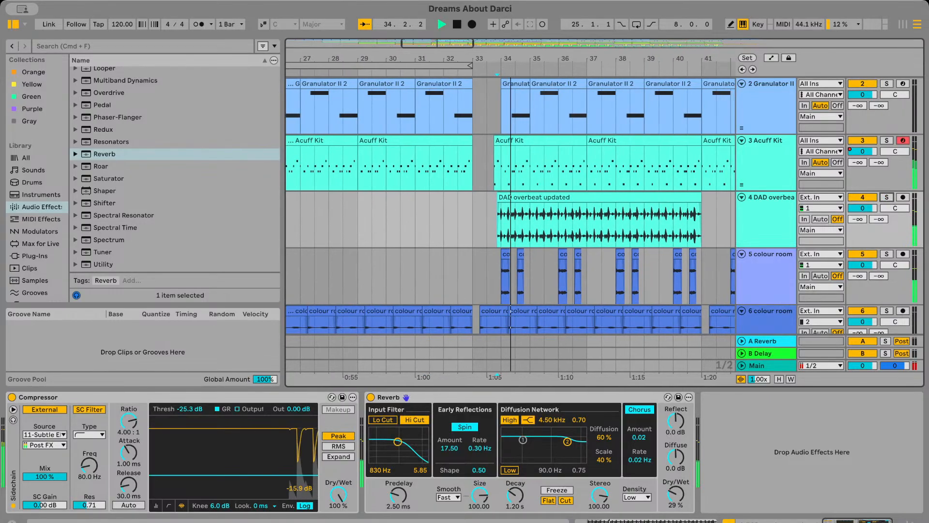
key(space)
Replay the gap in bar 33 and the DAD overbeat entry before bar 34 to check how the drums come in
scroll(478, 252, down, 20)
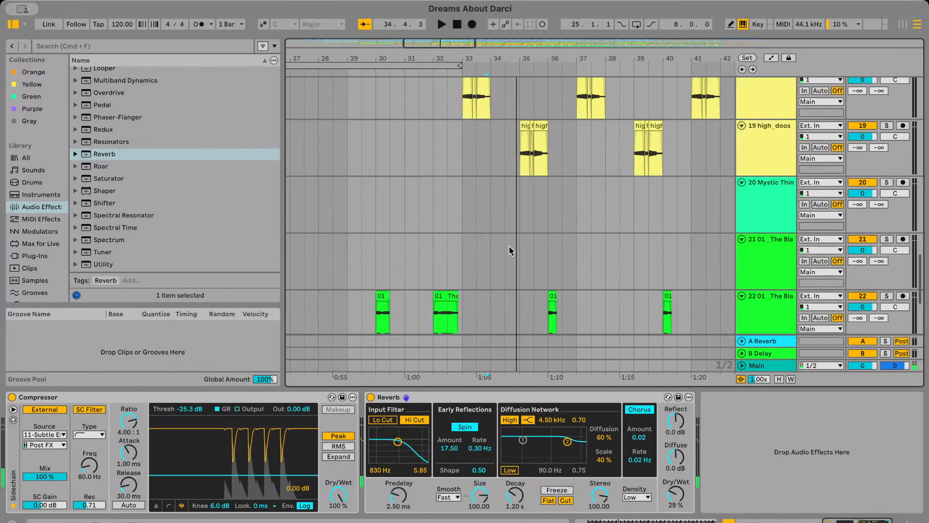
scroll(509, 247, up, 20)
key(space)
scroll(480, 274, up, 5)
click(478, 275)
key(space)
key(space)
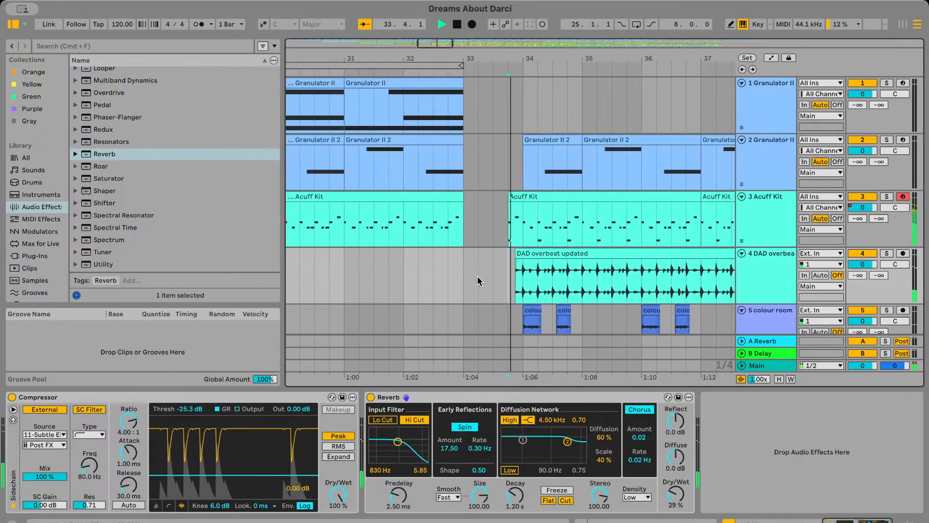
key(space)
key(space)
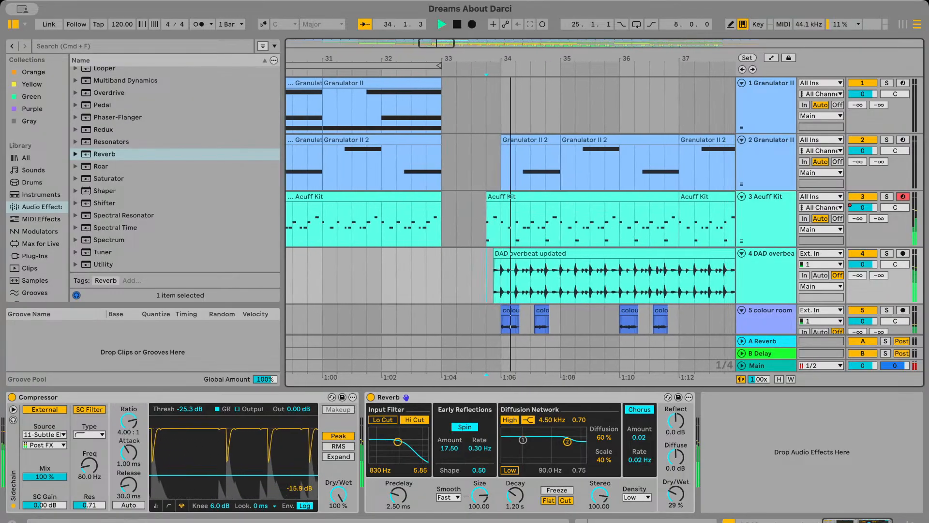
key(space)
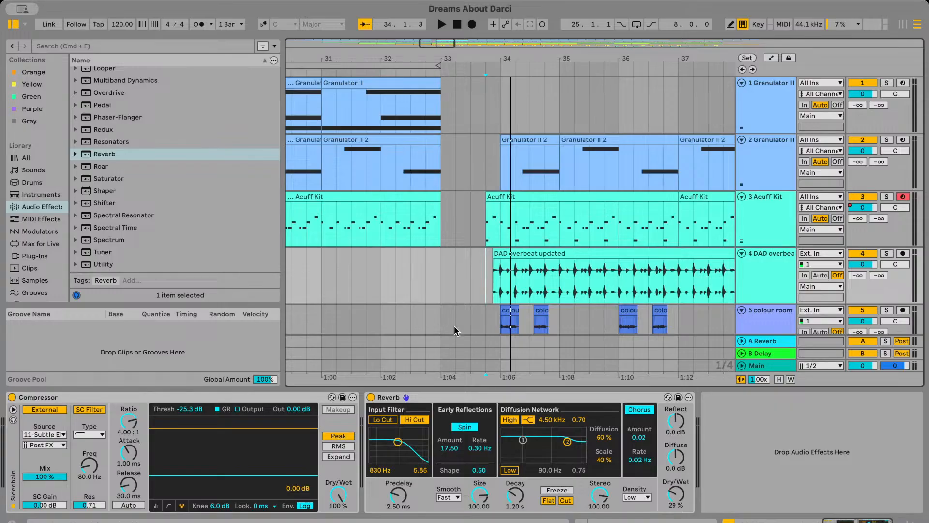
Play from bar 33, then from bar 34 on the DAD underbeat track, to check it against the Subtle Electronics Kit
key(space)
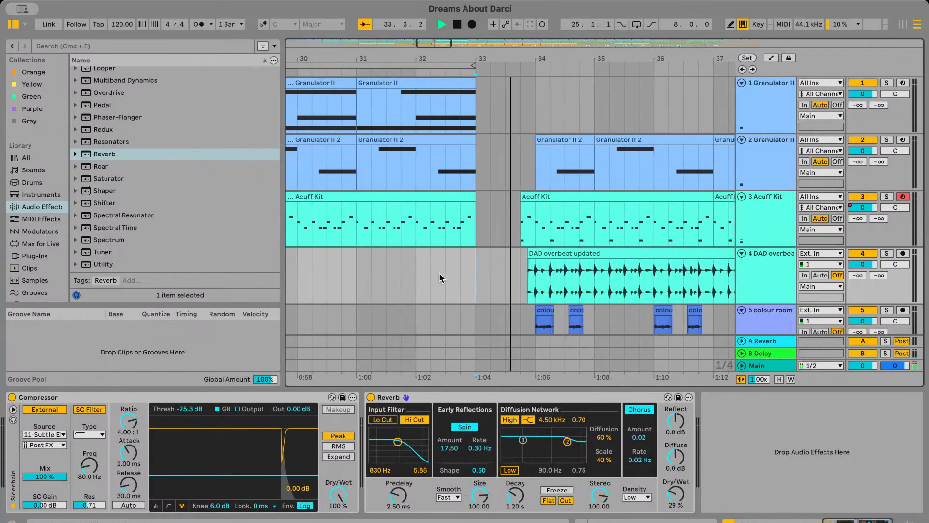
scroll(439, 274, down, 10)
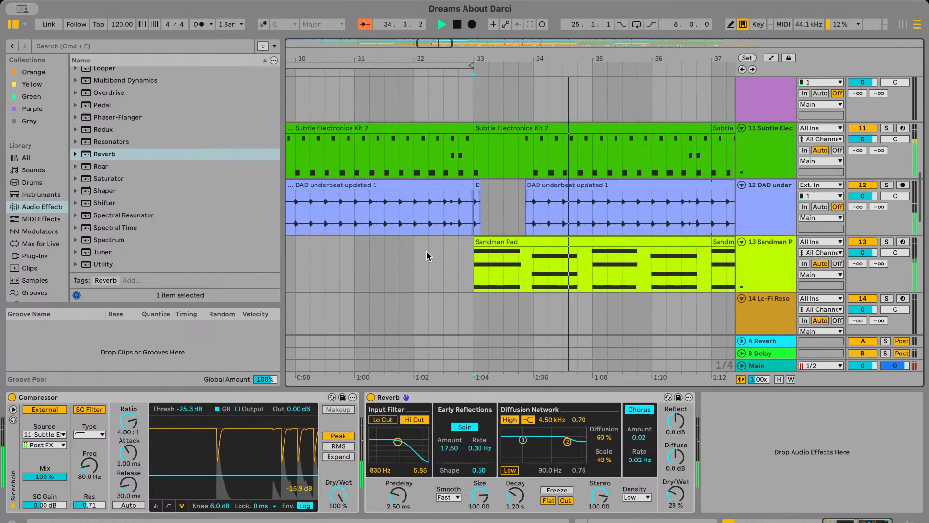
click(525, 216)
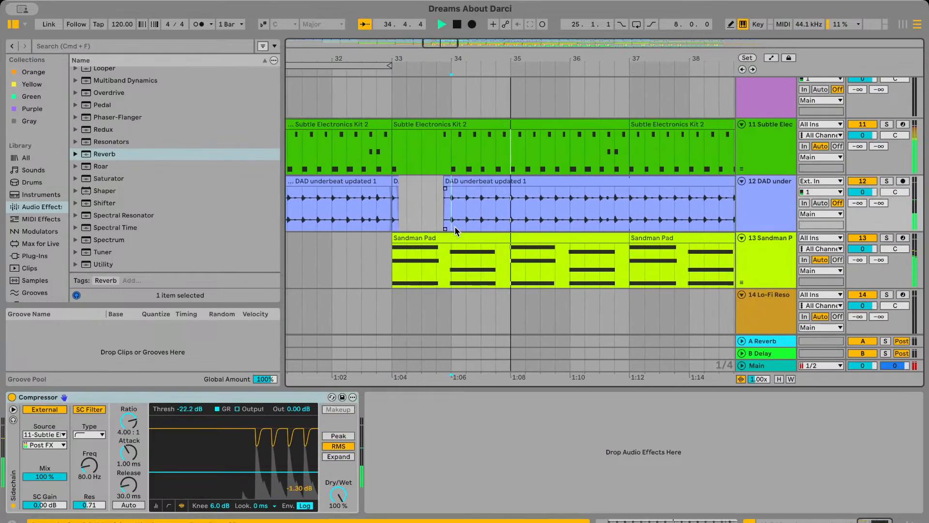
key(space)
key(space)
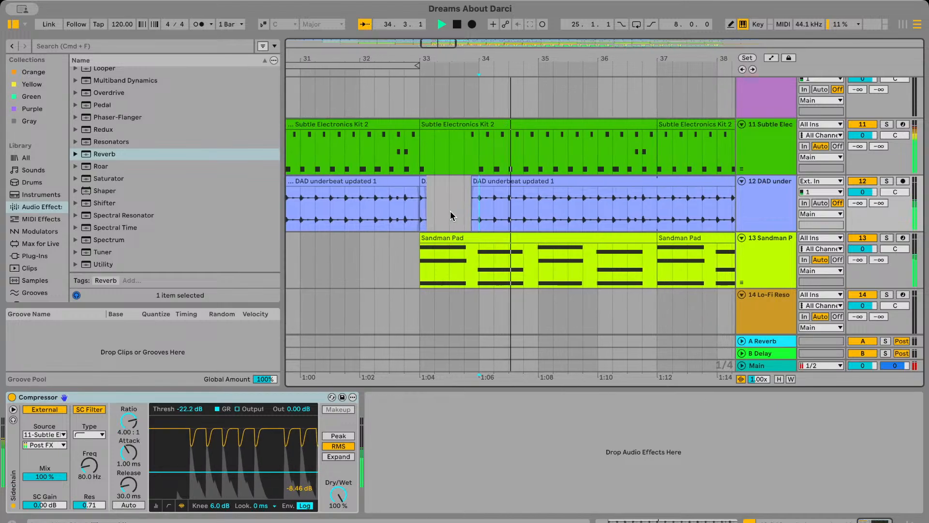
key(space)
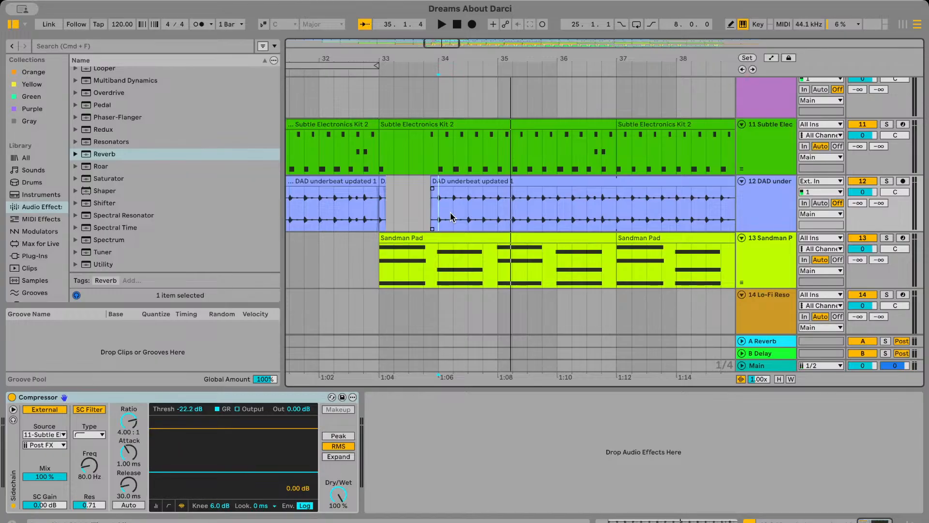
Zoom in on the DAD overbeat clip around bar 34 to examine its alignment with the Acuff Kit and vocal clips
scroll(451, 217, up, 15)
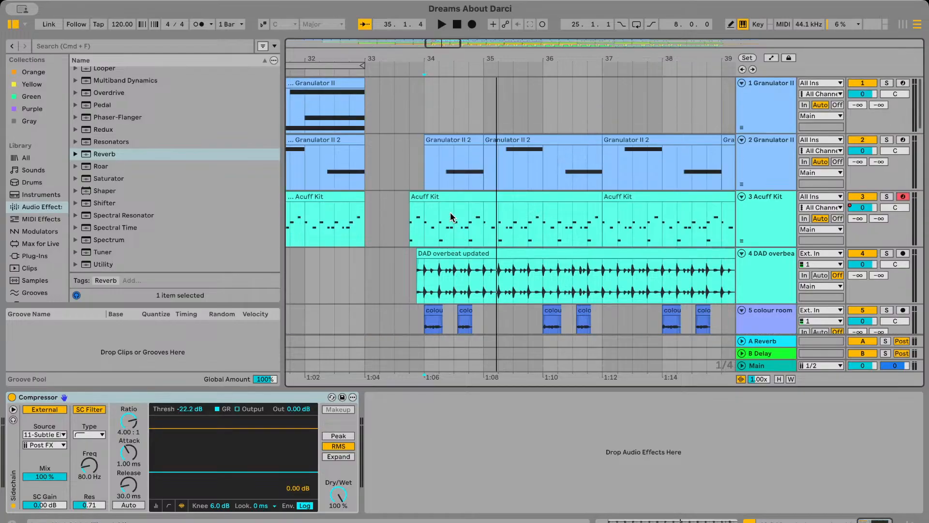
scroll(452, 216, down, 3)
scroll(452, 219, up, 5)
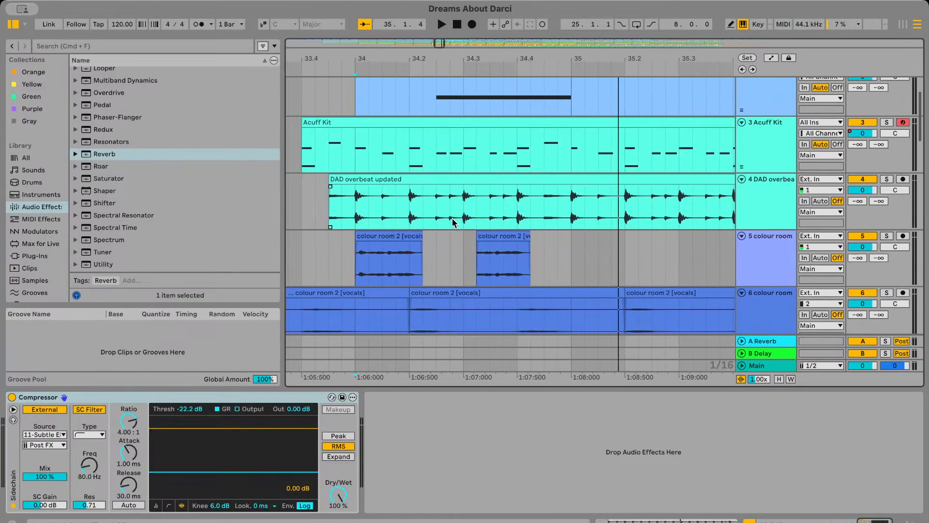
click(361, 207)
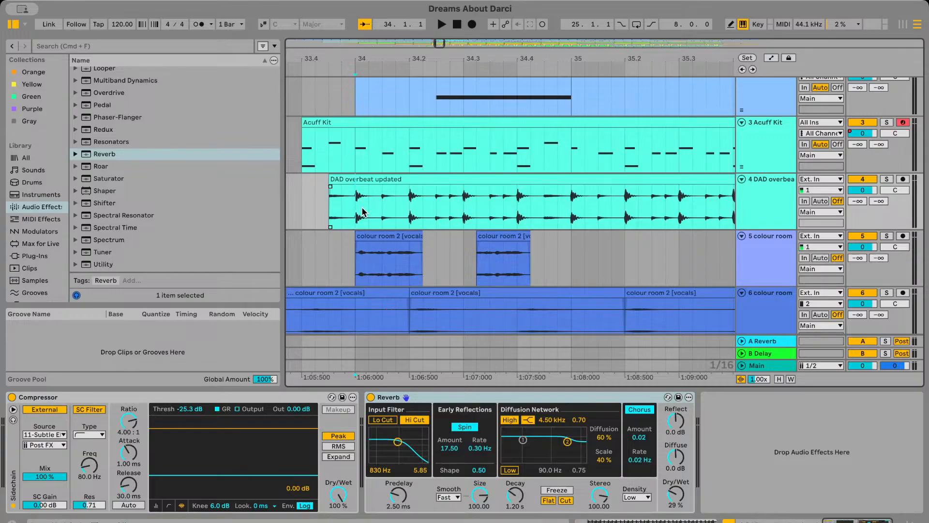
Play the arrangement from bar 33.3 and review the drum, pad and vocal tracks together, then stop playback
scroll(368, 213, left, 3)
click(397, 224)
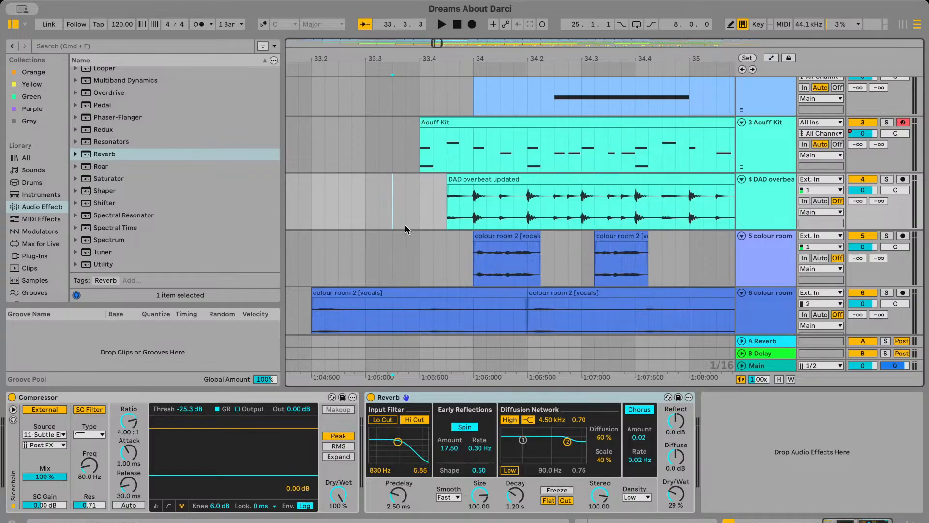
key(space)
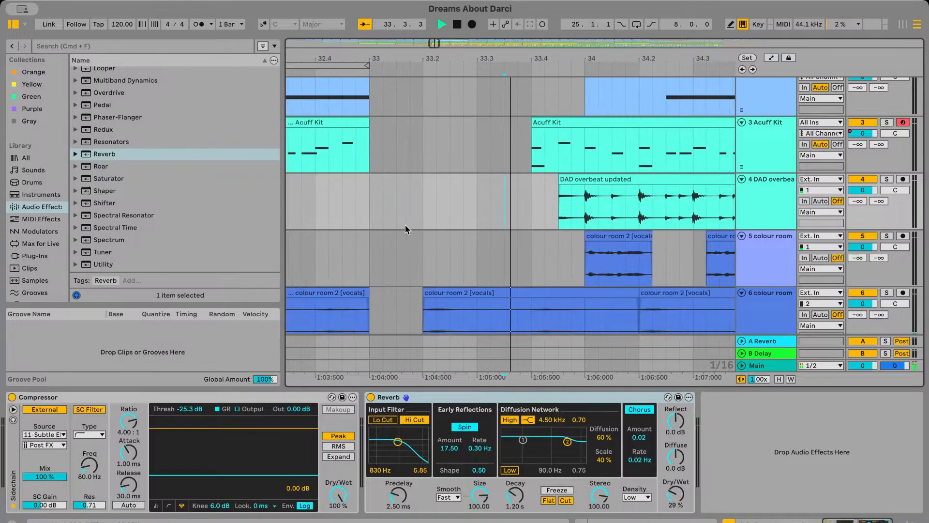
scroll(425, 256, down, 5)
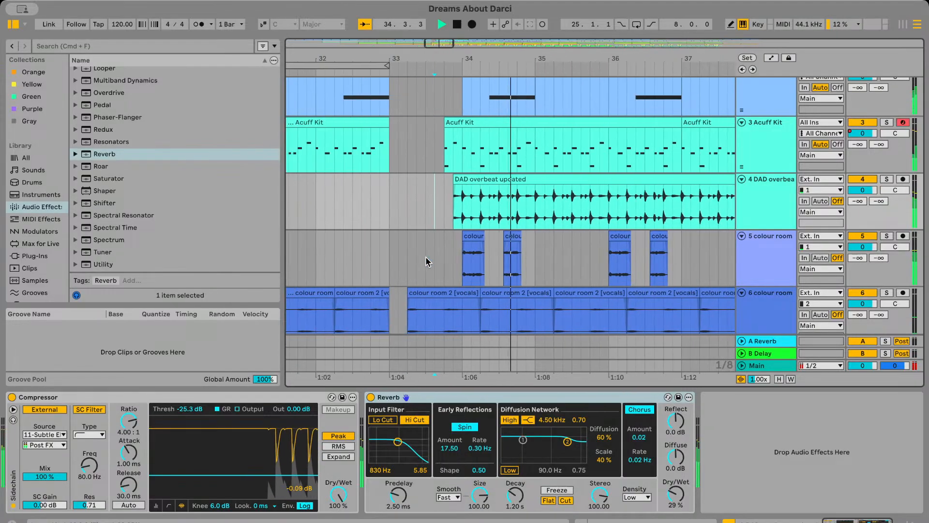
scroll(426, 256, down, 10)
scroll(428, 261, down, 10)
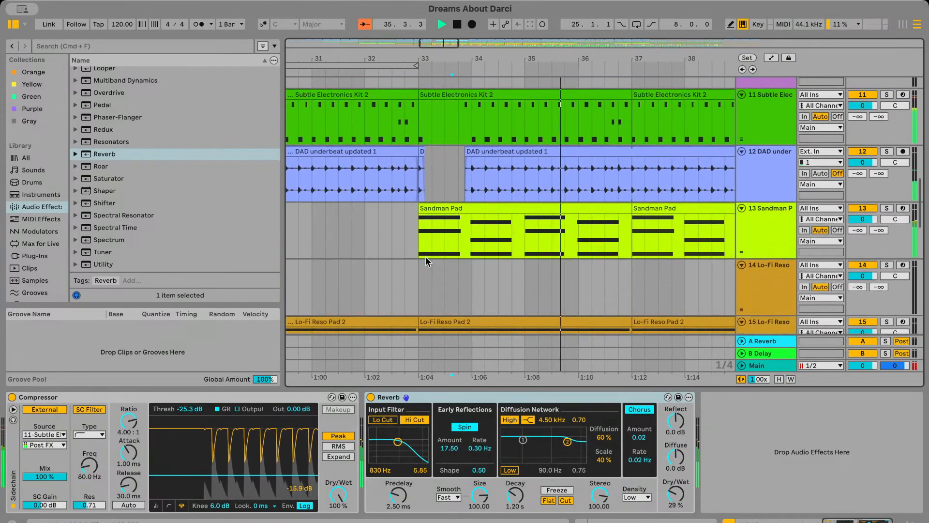
key(space)
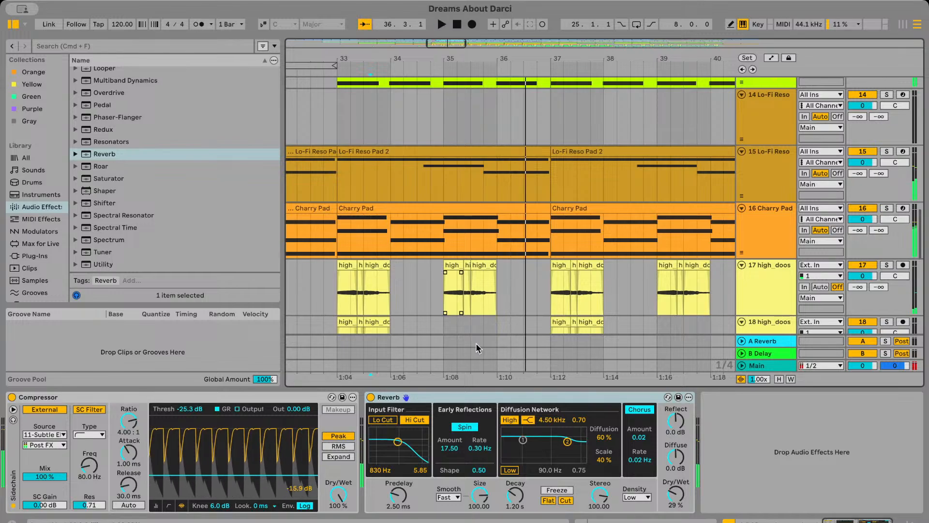
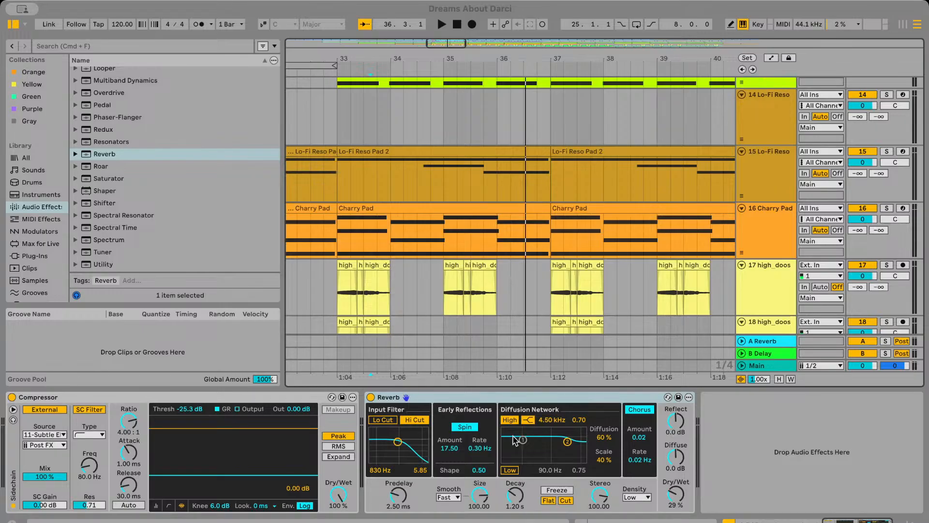
Play the arrangement from around bar 35 and review the bass, kit, underbeat and overbeat tracks against each other
click(438, 251)
key(space)
scroll(438, 252, up, 5)
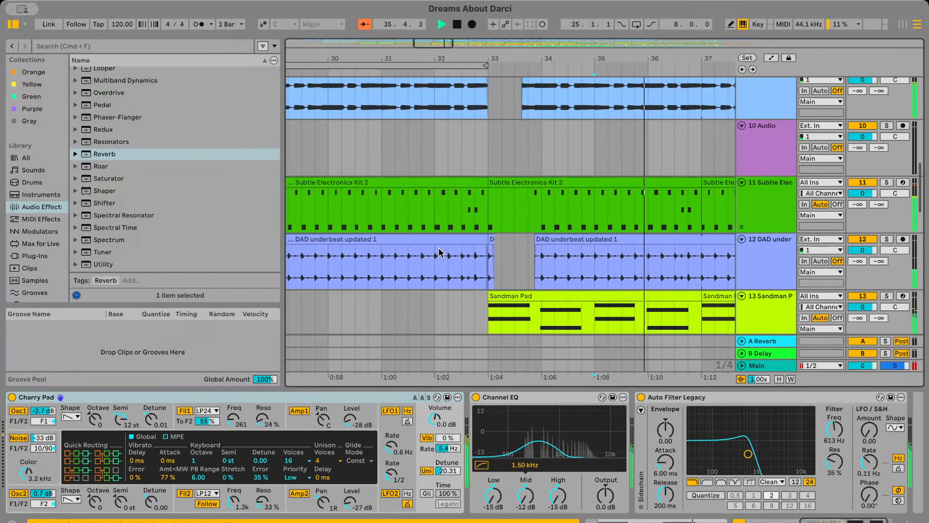
scroll(440, 252, up, 5)
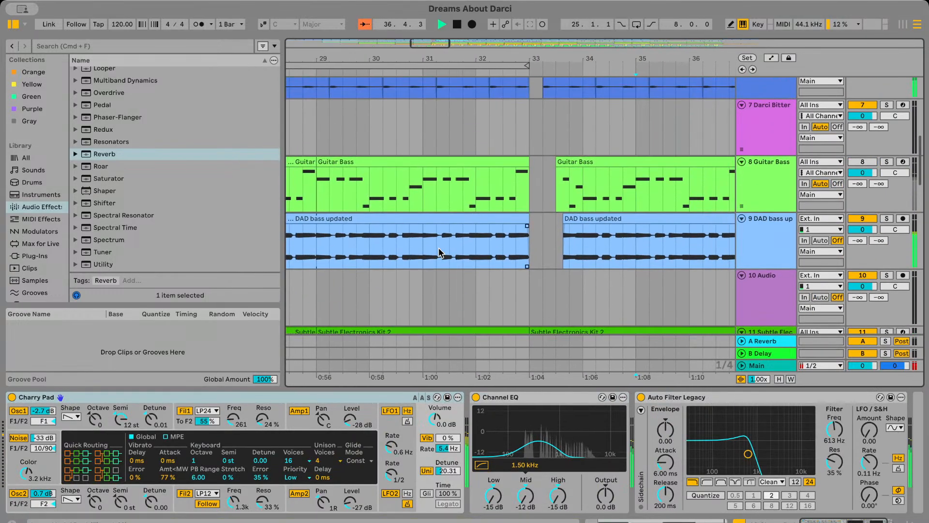
scroll(440, 252, down, 6)
scroll(437, 249, left, 1)
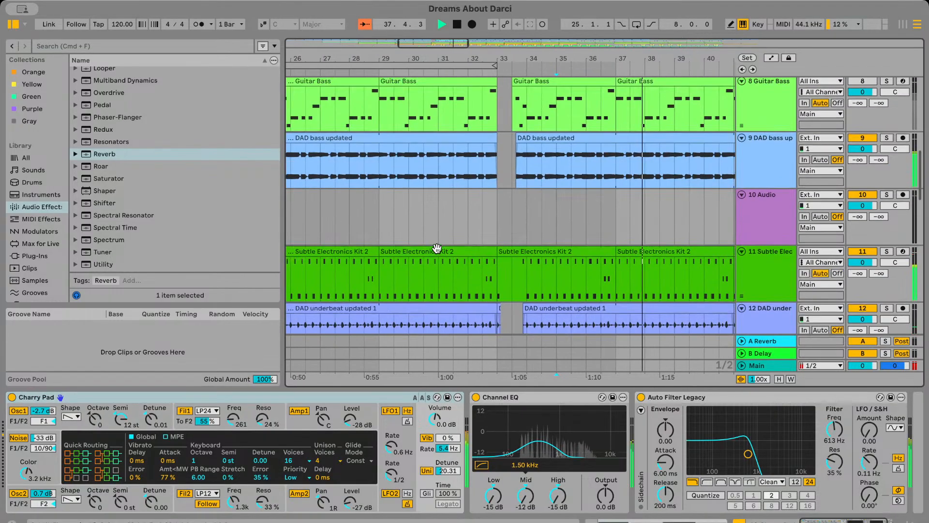
scroll(437, 248, left, 5)
scroll(437, 249, right, 2)
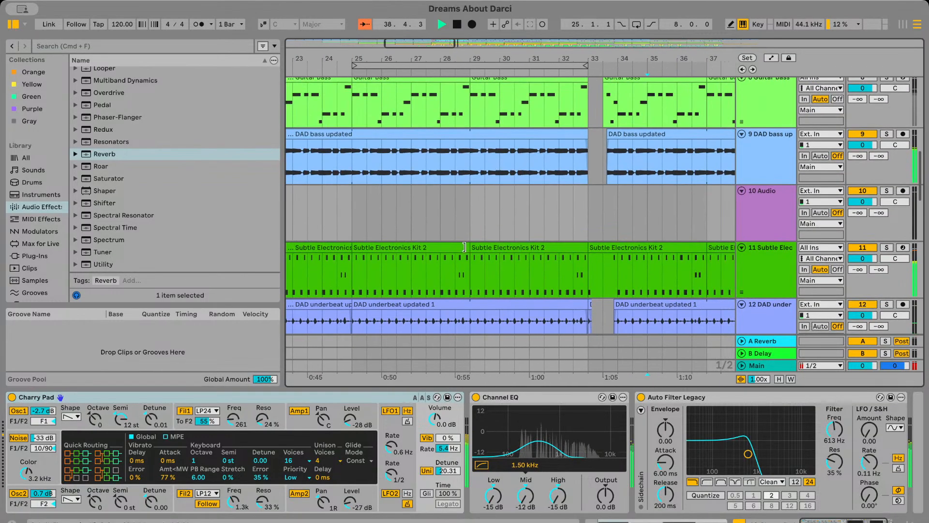
scroll(464, 247, right, 3)
click(781, 182)
scroll(749, 193, down, 1)
scroll(749, 196, up, 8)
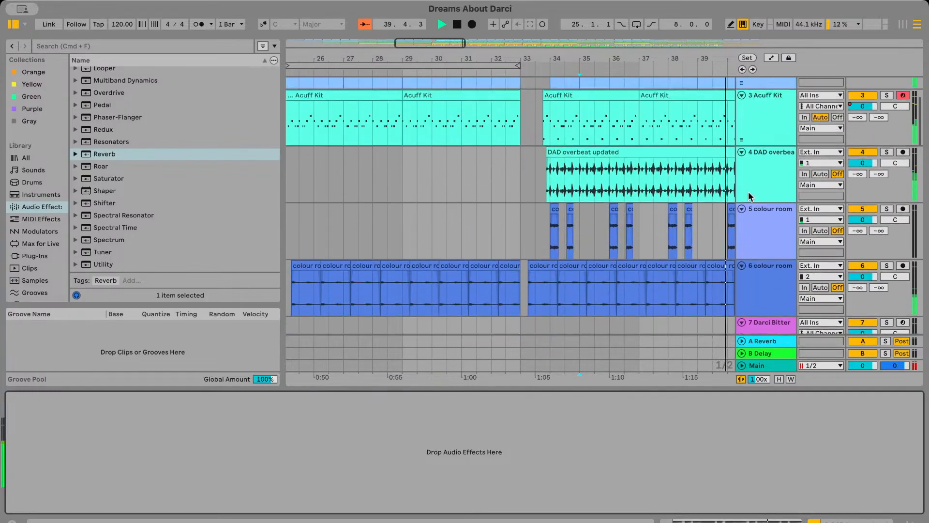
scroll(750, 206, up, 2)
Raise the Reverb Dry/Wet on the DAD overbeat track to 43 % and play its entry before bar 34
click(764, 248)
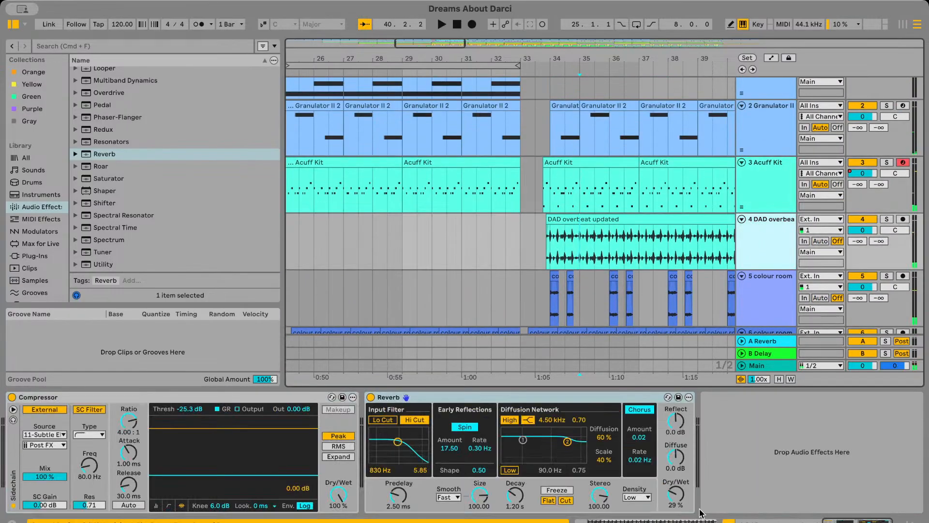
drag(679, 500, 679, 487)
key(space)
click(467, 252)
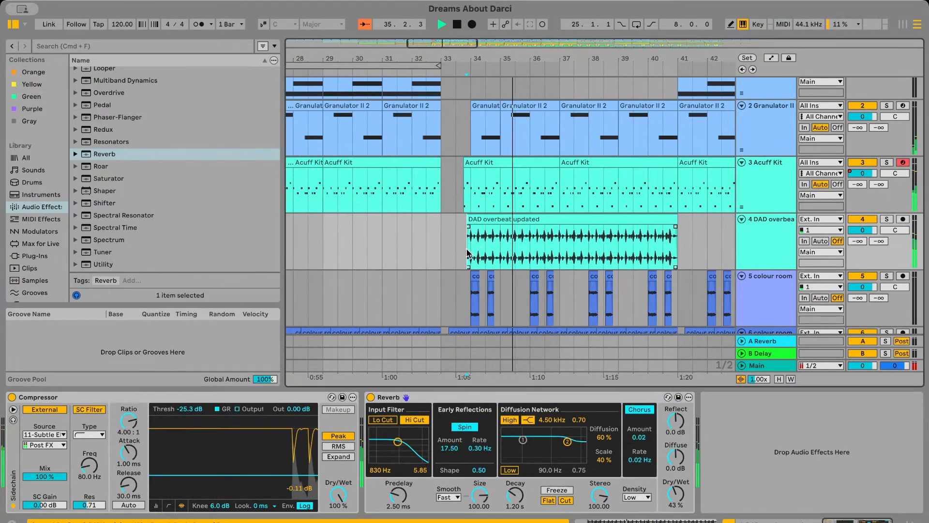
key(space)
key(space)
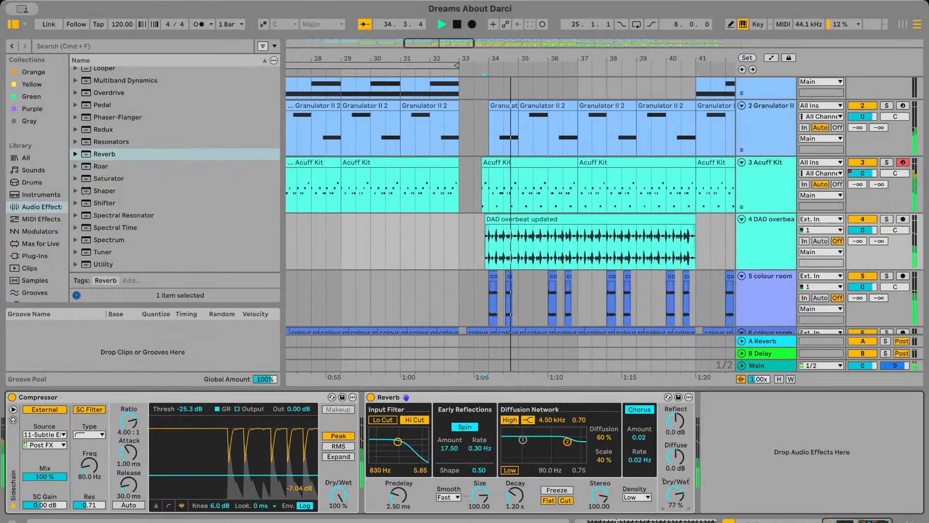
Try a Reverb Dry/Wet of 74 % on the DAD overbeat track and replay its entry from around bar 33
drag(676, 494, 676, 466)
scroll(537, 306, left, 2)
scroll(537, 307, up, 1)
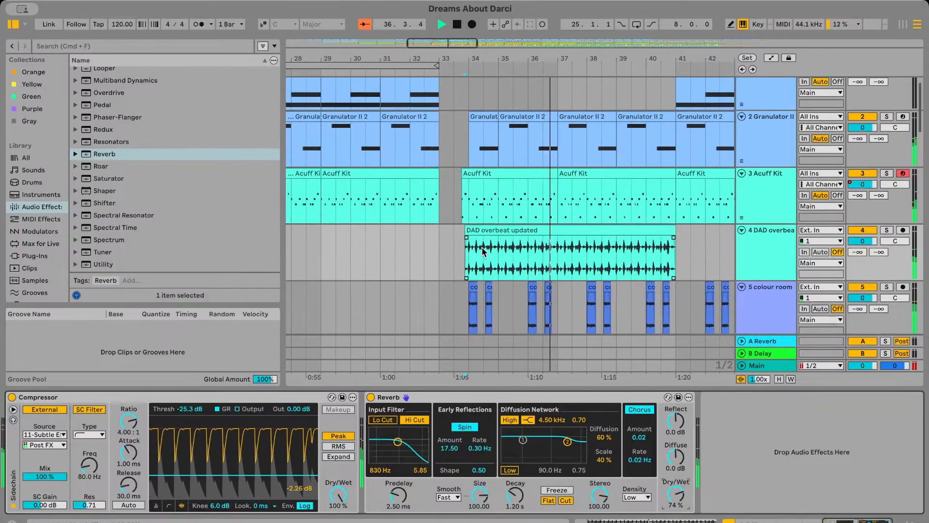
click(429, 251)
key(space)
key(space)
Solo the Acuff Kit and the DAD overbeat track in turn to compare them, then return to the full mix
click(886, 174)
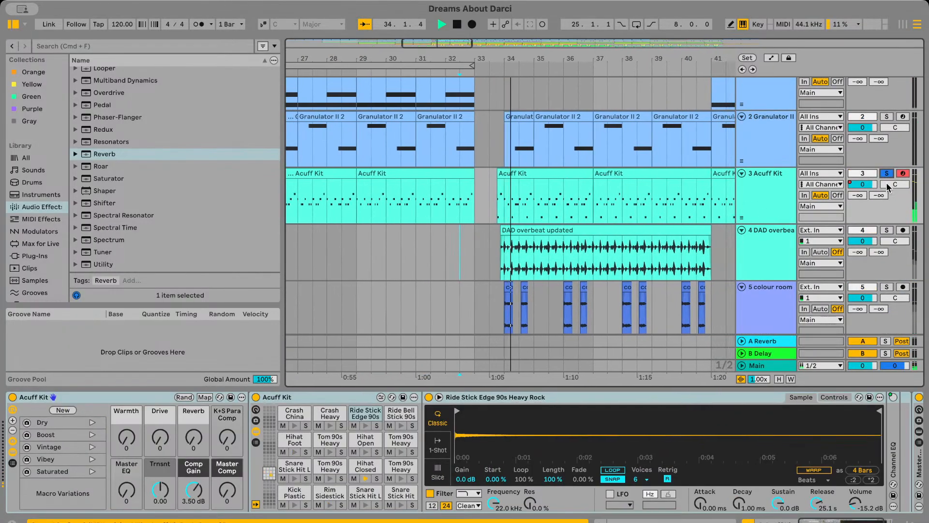
click(887, 230)
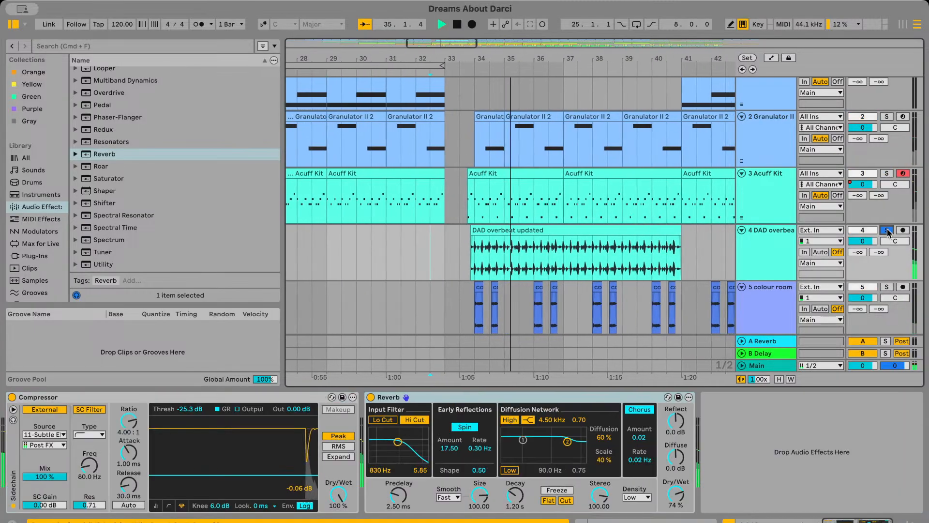
click(887, 231)
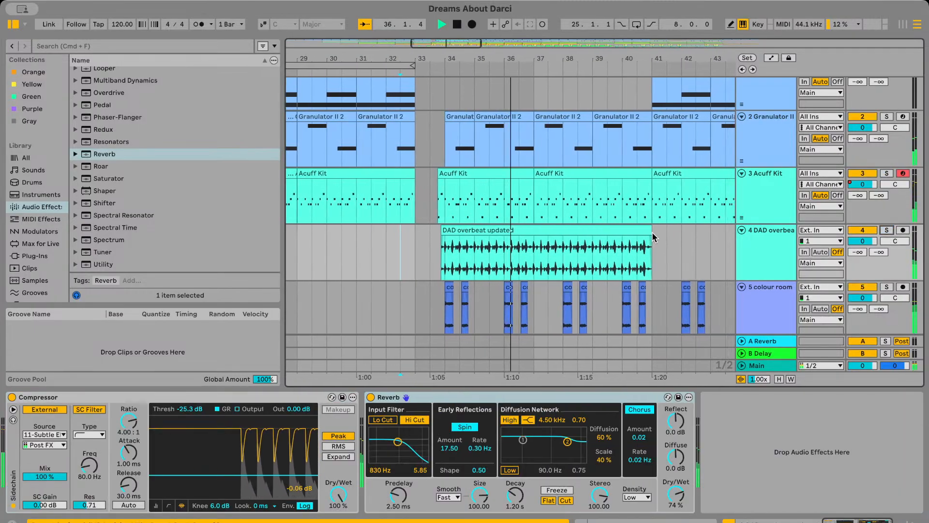
Set the Reverb Dry/Wet on the DAD overbeat track to 60 %
key(minus)
click(567, 233)
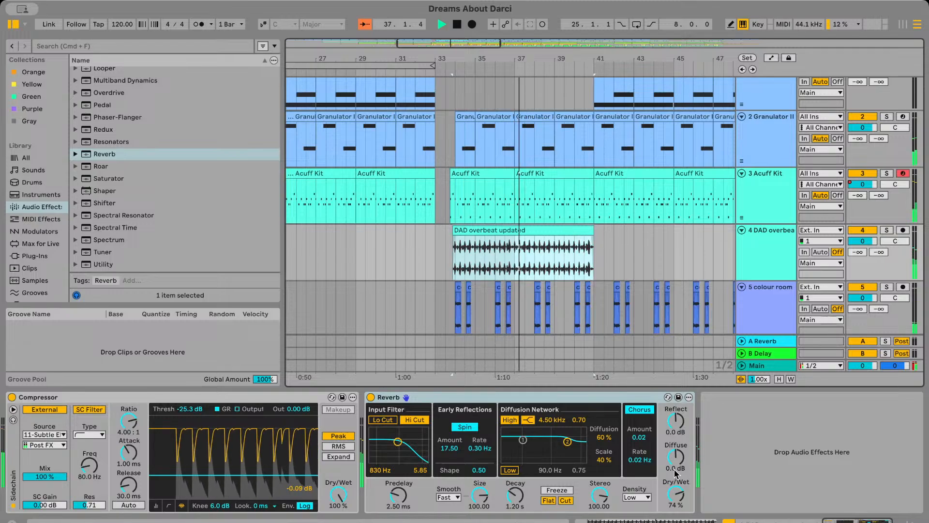
click(672, 505)
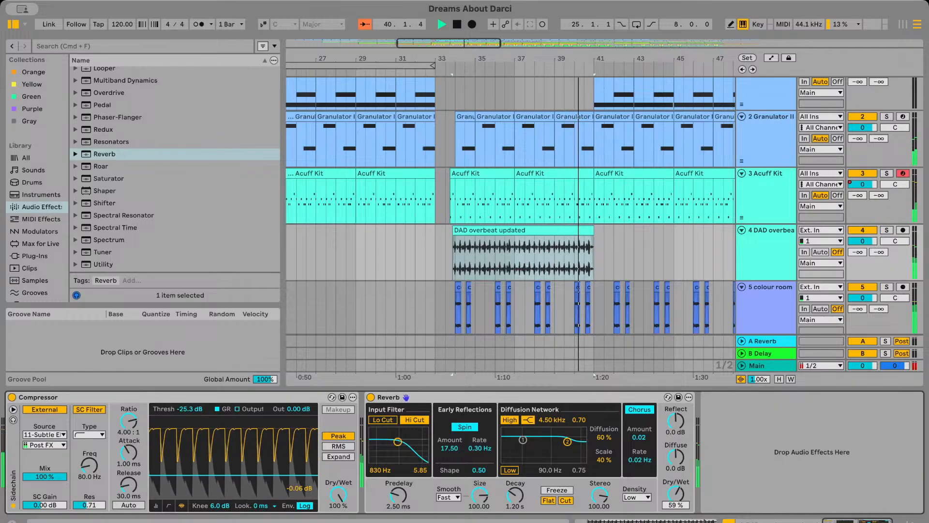
text(60)
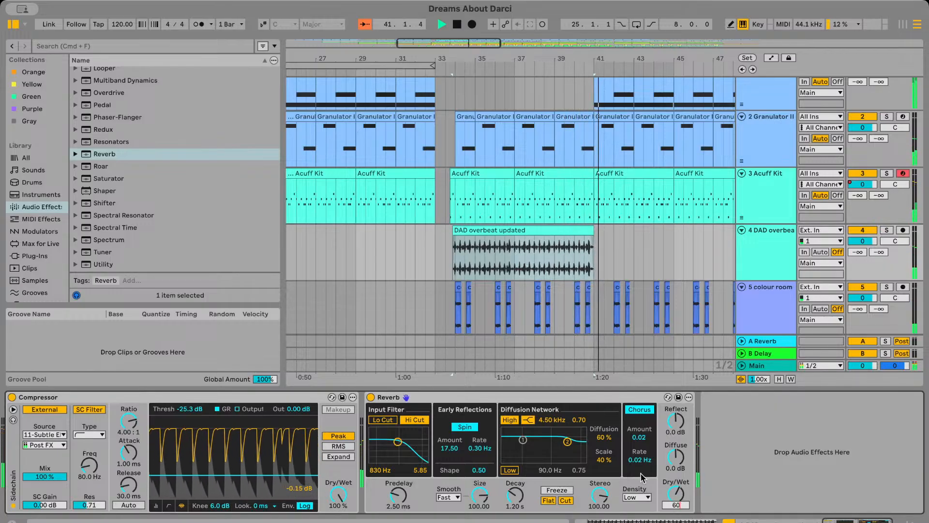
key(Return)
Copy the DAD overbeat clip and place the copy on the same track from bar 41 to bar 49
click(587, 230)
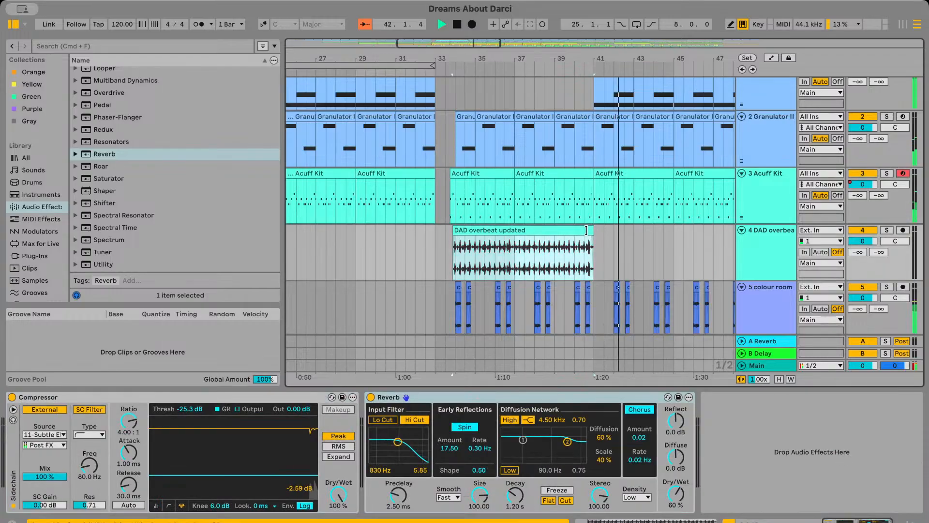
key(super+c)
click(603, 254)
scroll(603, 253, up, 4)
key(super+v)
scroll(603, 253, up, 3)
drag(614, 231, 611, 233)
key(space)
key(space)
drag(499, 229, 392, 233)
drag(478, 230, 513, 233)
drag(429, 230, 467, 231)
Play the DAD overbeat entry before bar 34 and the join between its clips at bar 41 to check the timing
key(space)
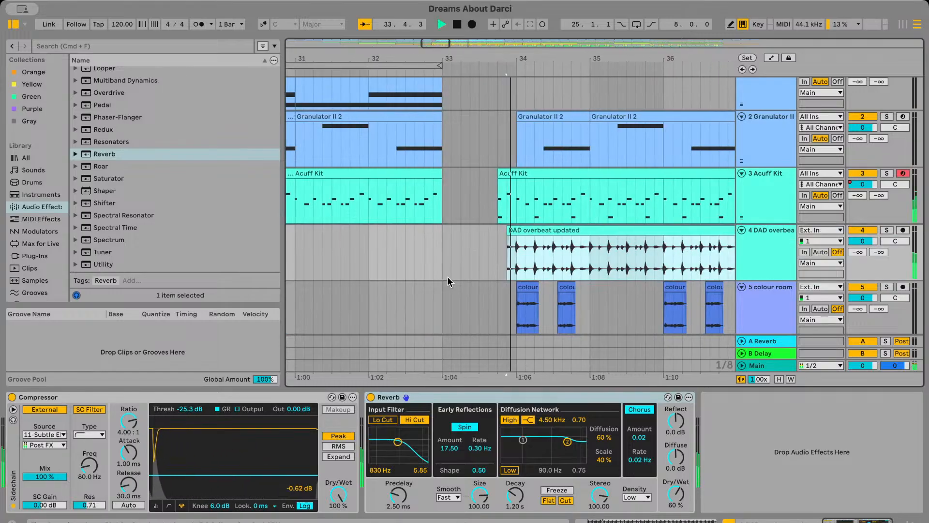
click(448, 276)
key(space)
scroll(550, 265, down, 5)
scroll(550, 270, right, 5)
click(580, 271)
key(space)
scroll(587, 263, right, 3)
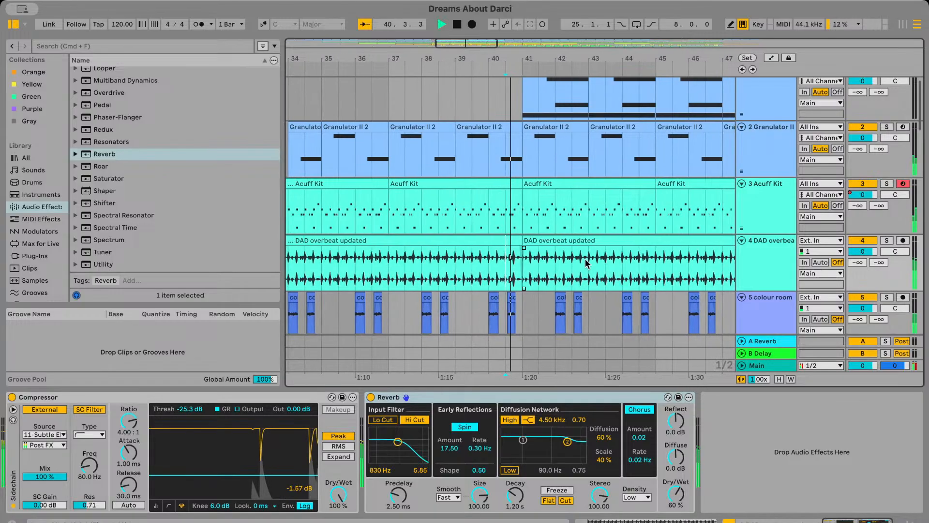
scroll(544, 258, down, 2)
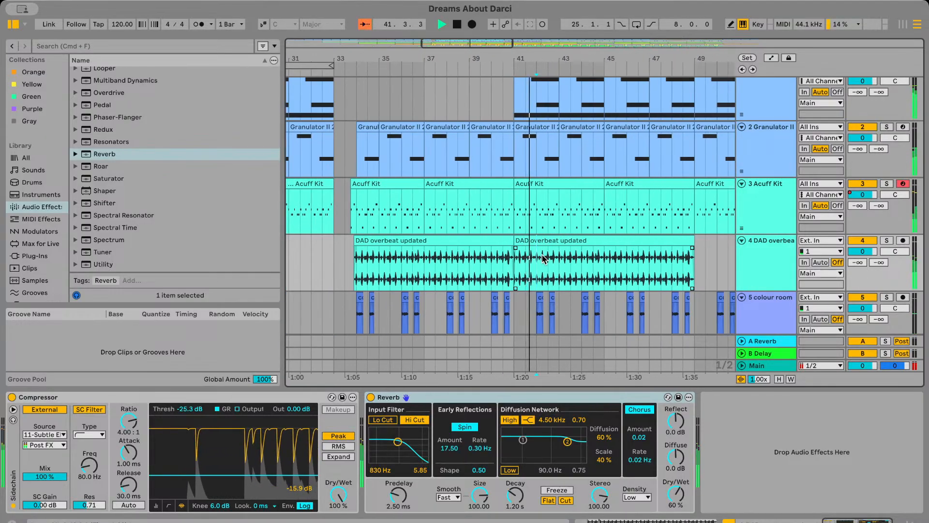
scroll(552, 264, right, 3)
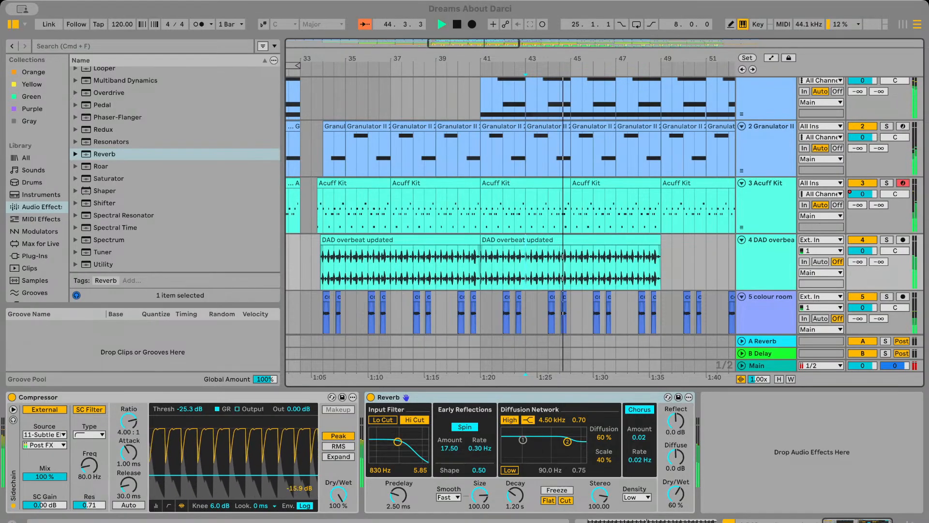
scroll(571, 204, right, 3)
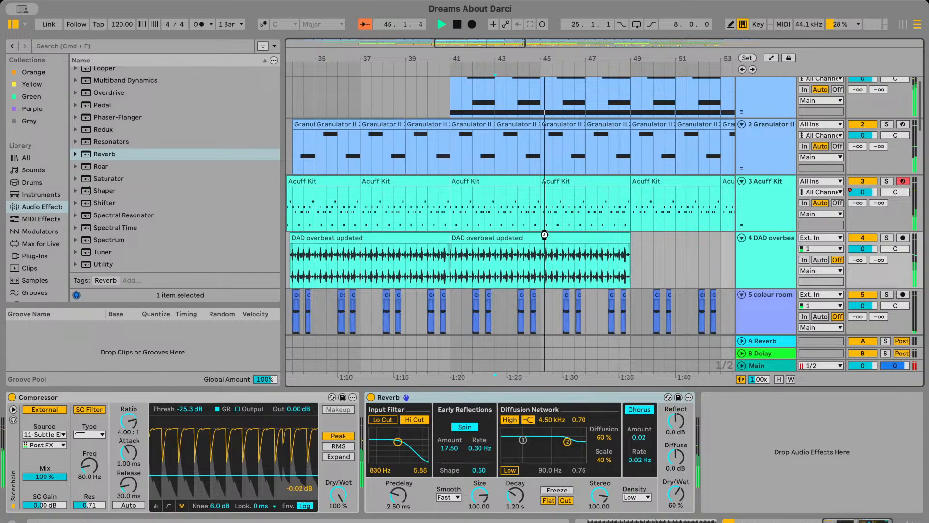
Duplicate the DAD overbeat clip of bars 41 to 49 three times to extend the part to bar 73
scroll(545, 235, down, 3)
scroll(537, 234, right, 4)
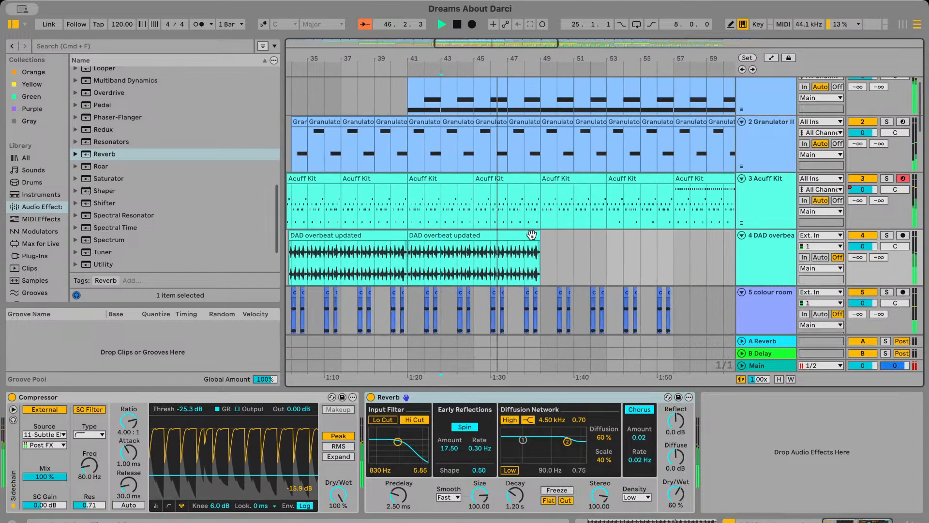
click(407, 228)
click(418, 235)
key(super+d)
scroll(545, 265, right, 6)
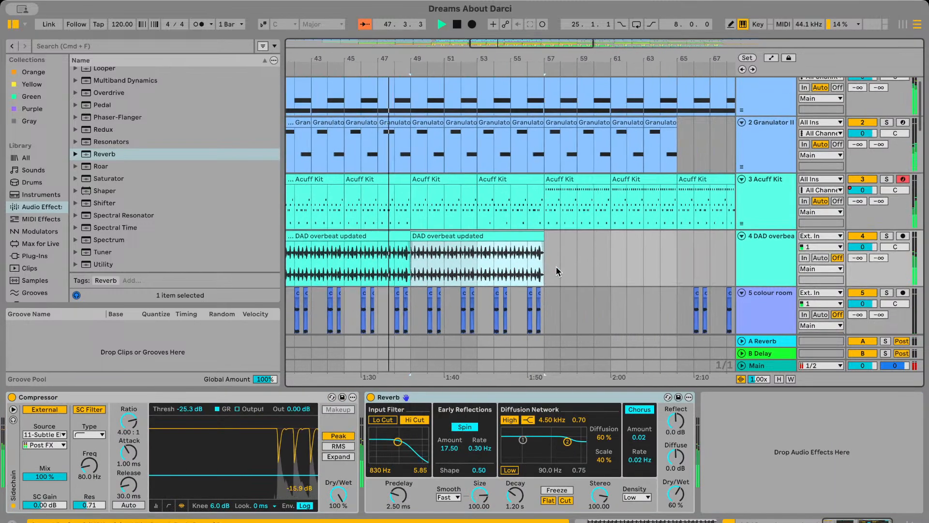
key(super+d)
scroll(547, 264, right, 5)
key(super+d)
scroll(567, 269, right, 6)
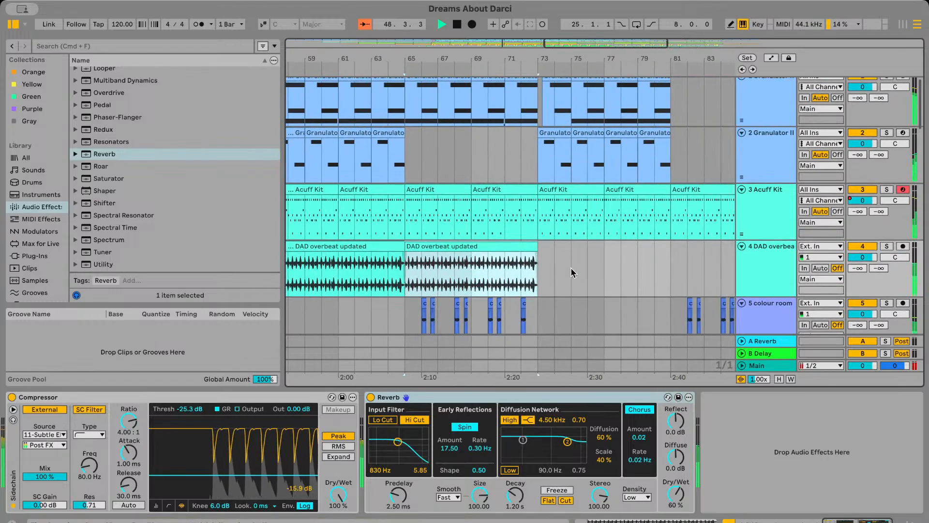
Compare the section around bar 49 with the DAD overbeat track muted and active, replaying it from bar 49
click(536, 270)
scroll(536, 270, left, 6)
scroll(485, 265, up, 3)
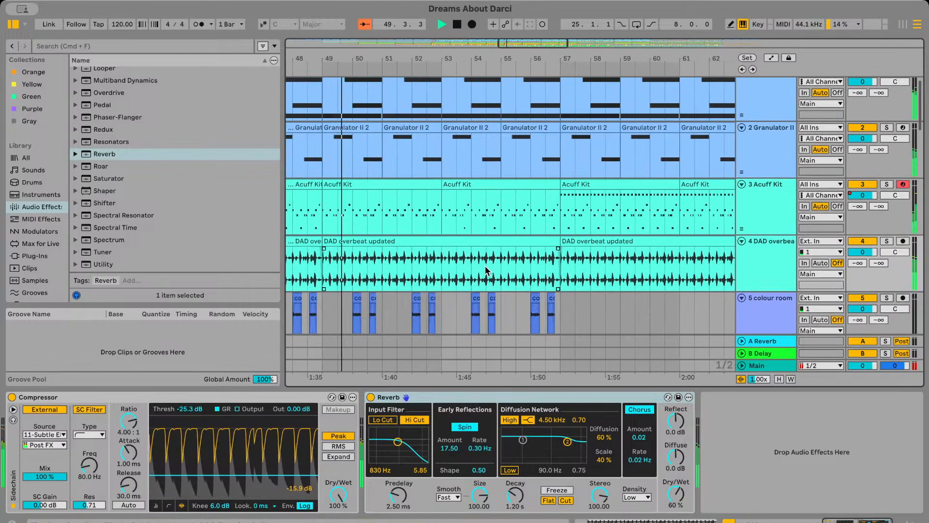
scroll(485, 266, down, 2)
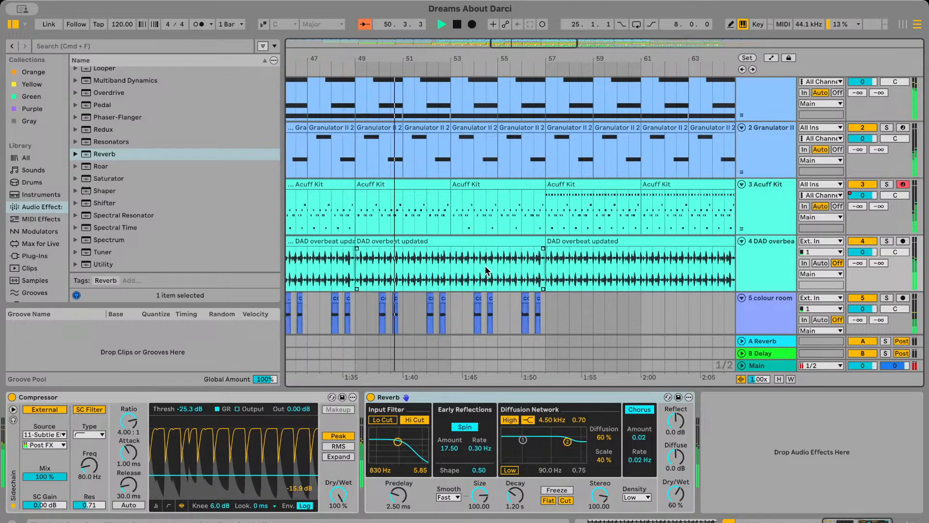
scroll(485, 265, down, 3)
click(862, 241)
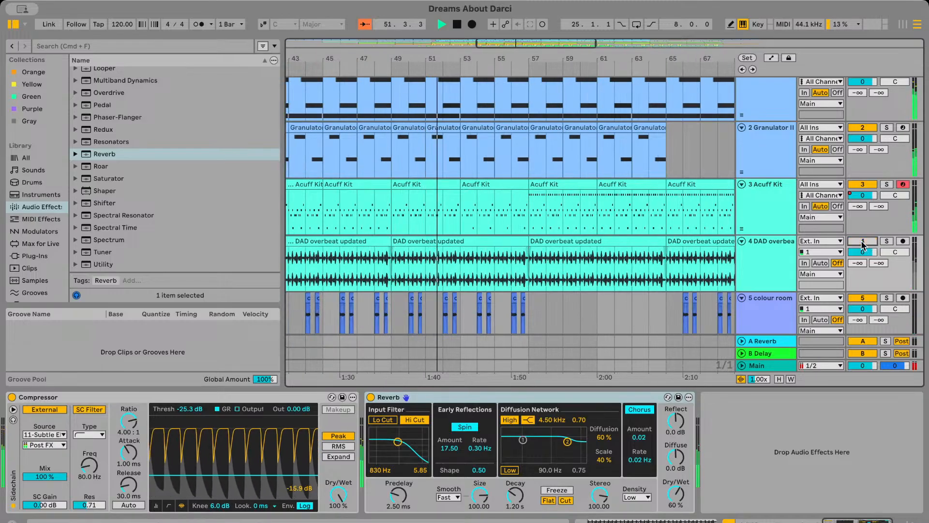
key(space)
click(392, 277)
scroll(392, 276, up, 4)
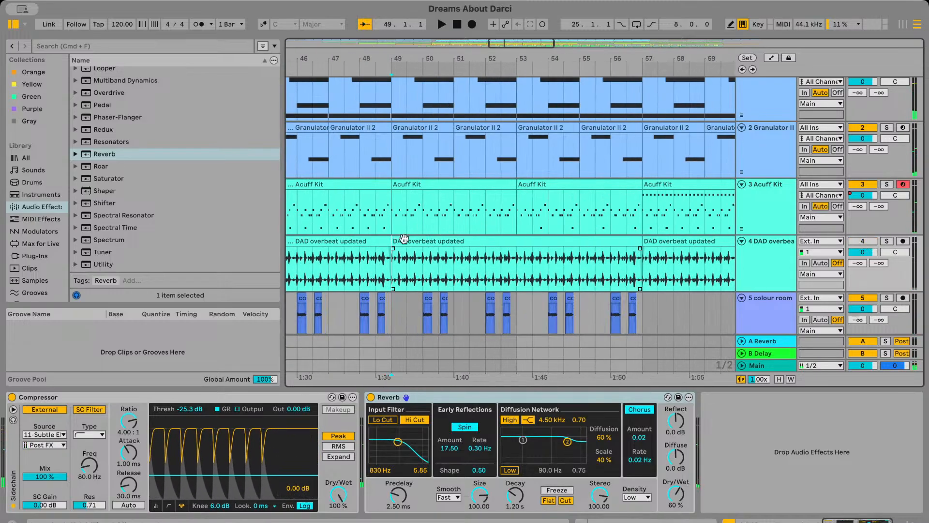
key(space)
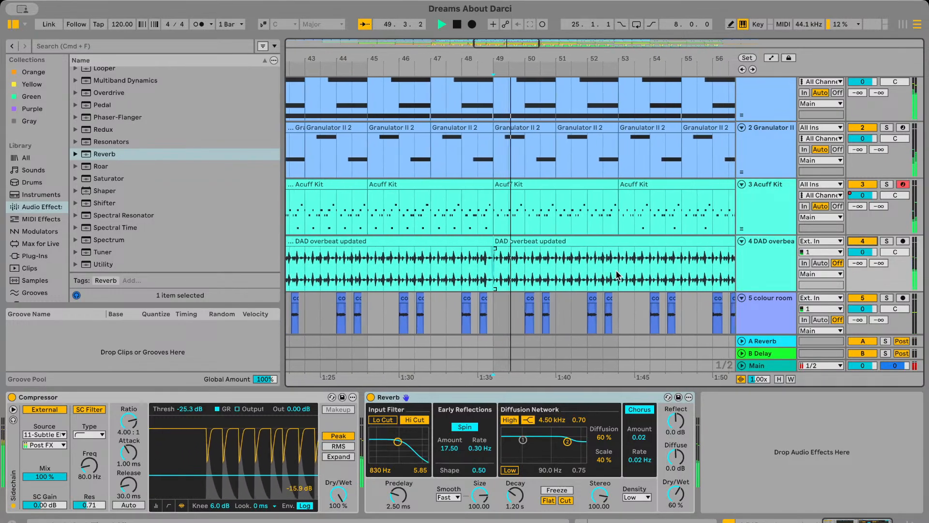
Add the DAD underbeat updated 3 audio file to the DAD underbeat track at bar 49
scroll(617, 275, down, 10)
scroll(616, 275, down, 10)
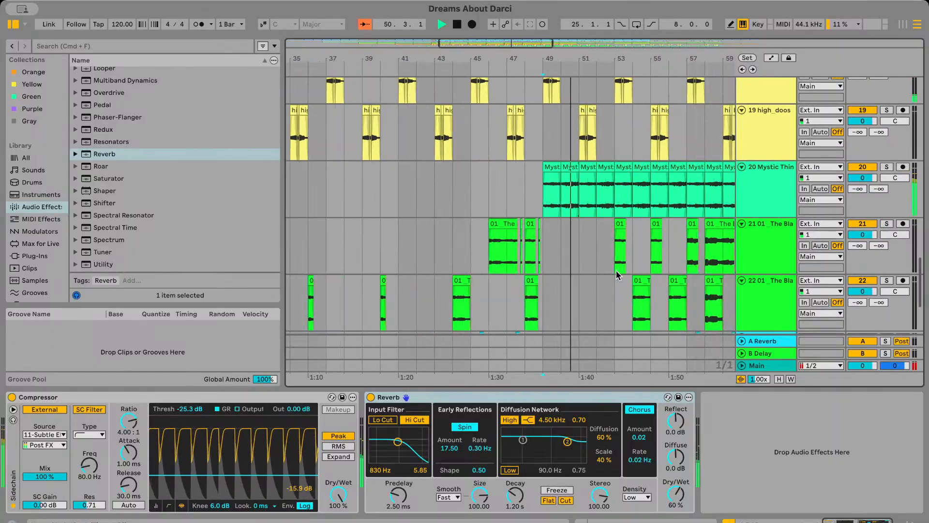
scroll(617, 270, up, 12)
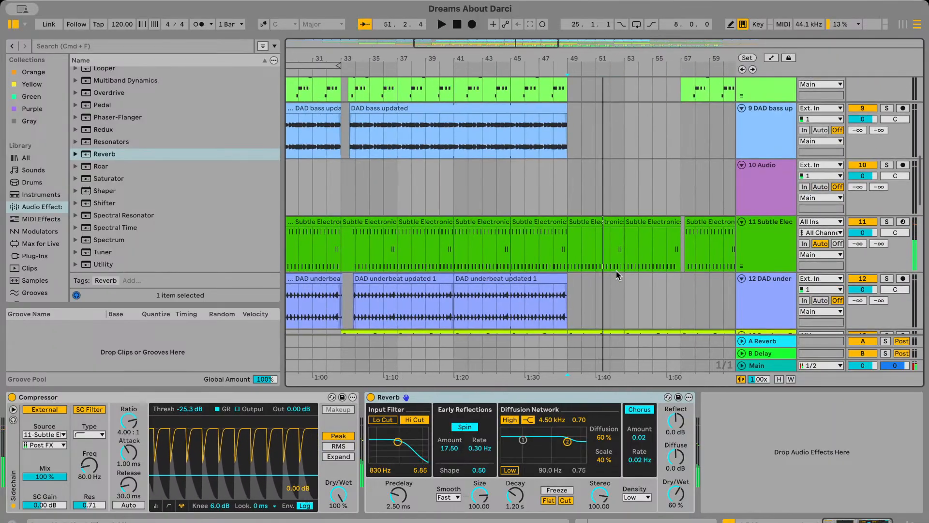
scroll(562, 274, up, 3)
click(572, 273)
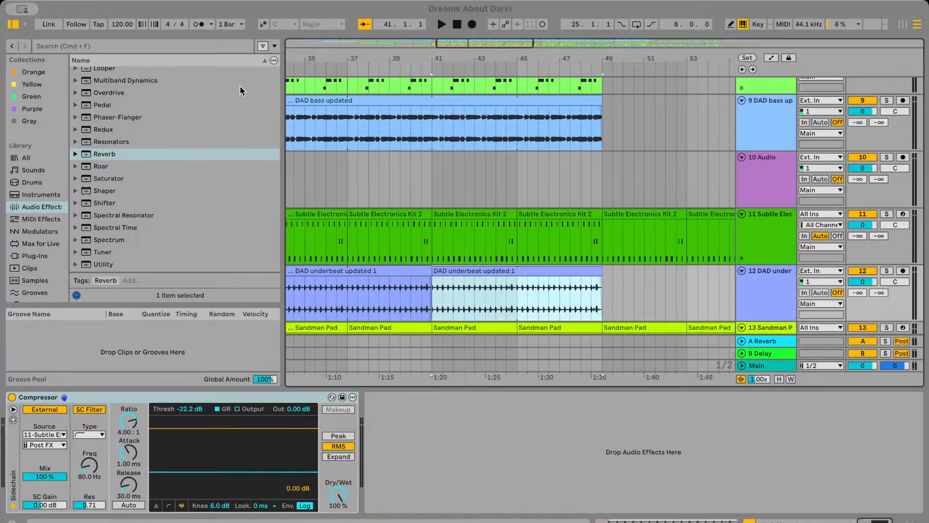
drag(206, 87, 602, 297)
click(603, 299)
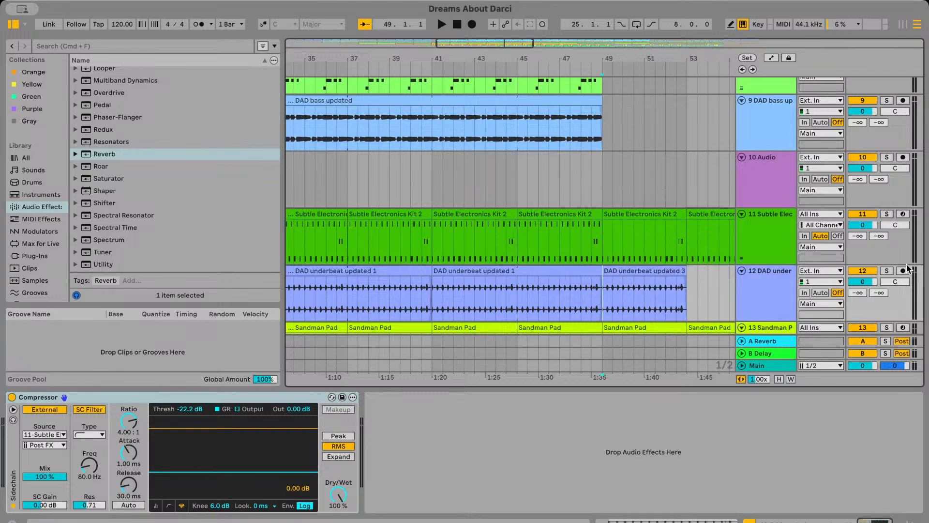
Solo the DAD underbeat track and play the DAD underbeat updated 3 clip from bar 49 to check it
click(887, 271)
key(space)
scroll(603, 300, up, 3)
click(500, 271)
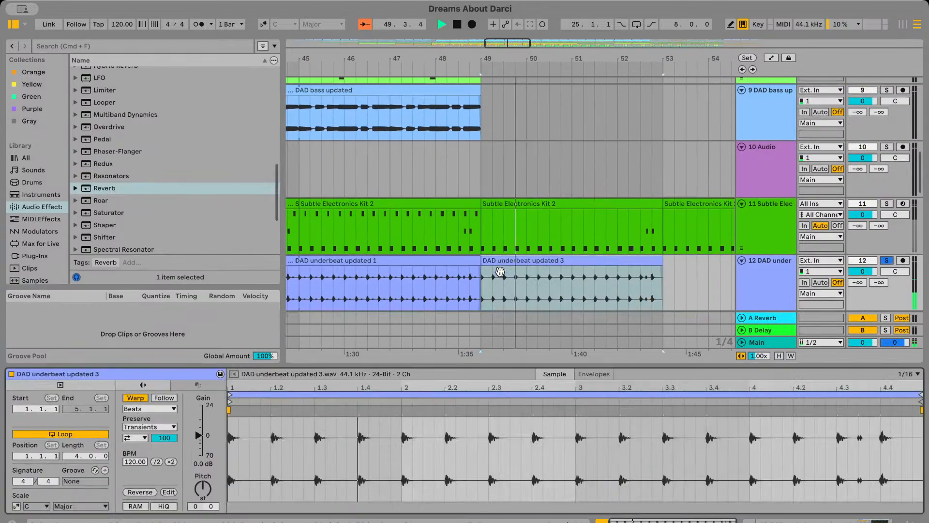
click(605, 301)
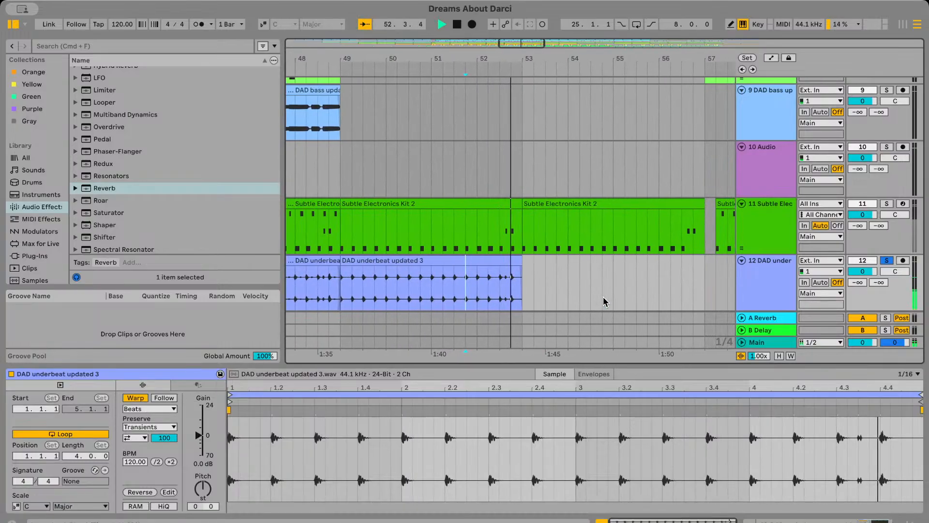
Unsolo the DAD underbeat track and compare the passage from about bar 48 with the track muted and active
scroll(604, 301, down, 5)
click(470, 290)
key(space)
key(space)
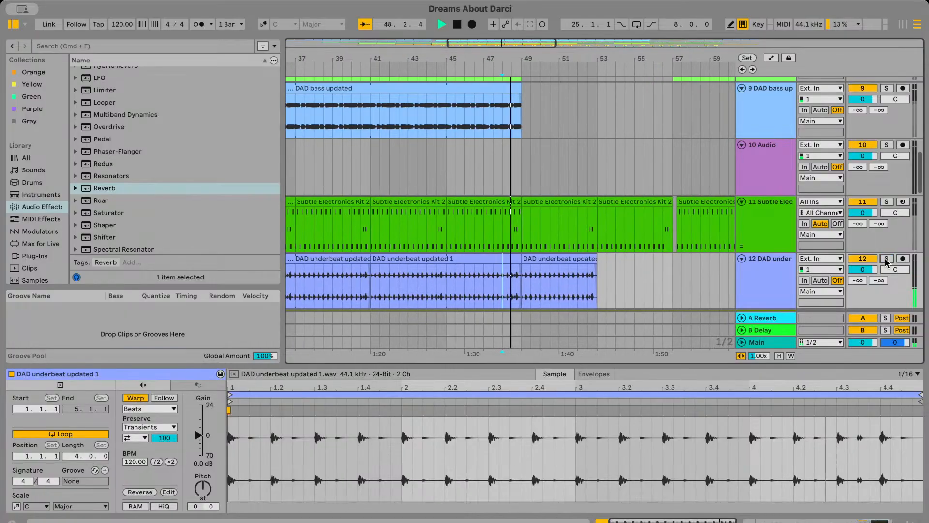
click(564, 259)
scroll(565, 259, up, 5)
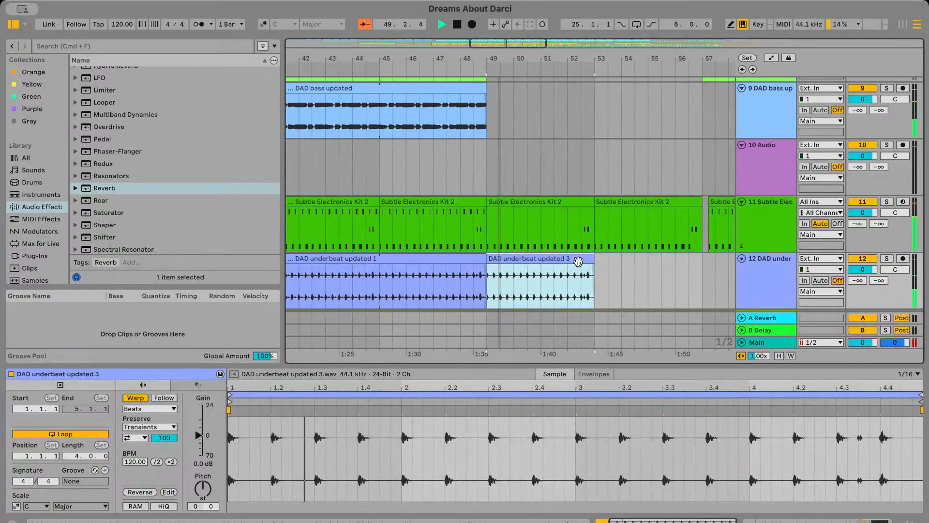
click(864, 261)
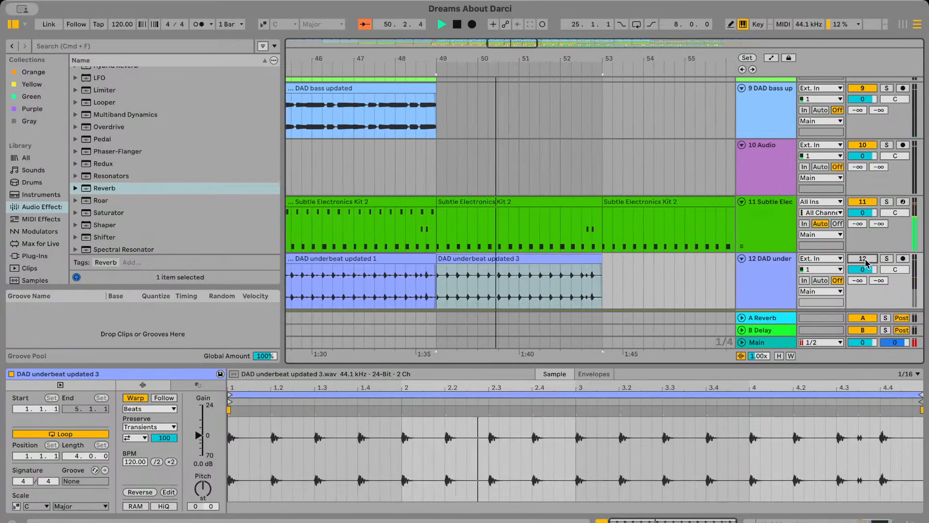
scroll(617, 284, down, 3)
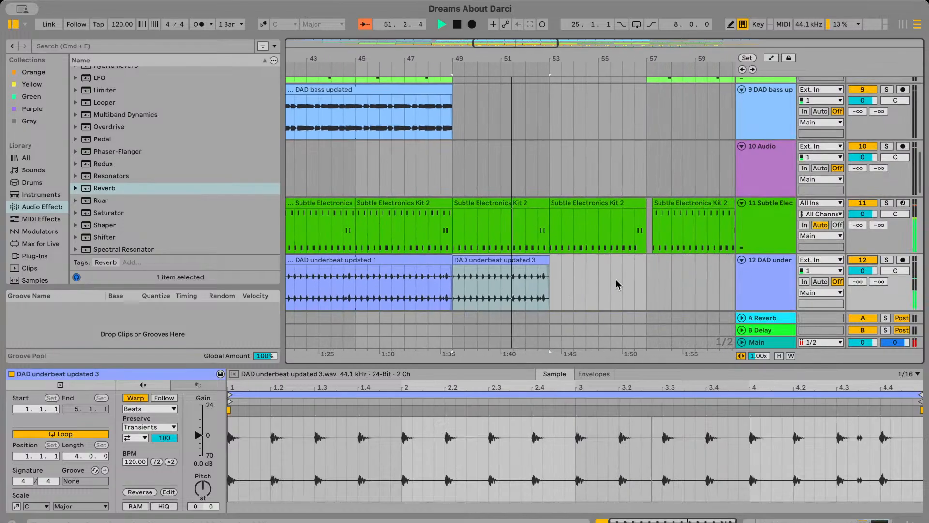
Duplicate the DAD underbeat updated 3 clip to bar 53 and play across the join between the two clips
scroll(531, 288, up, 3)
key(super+d)
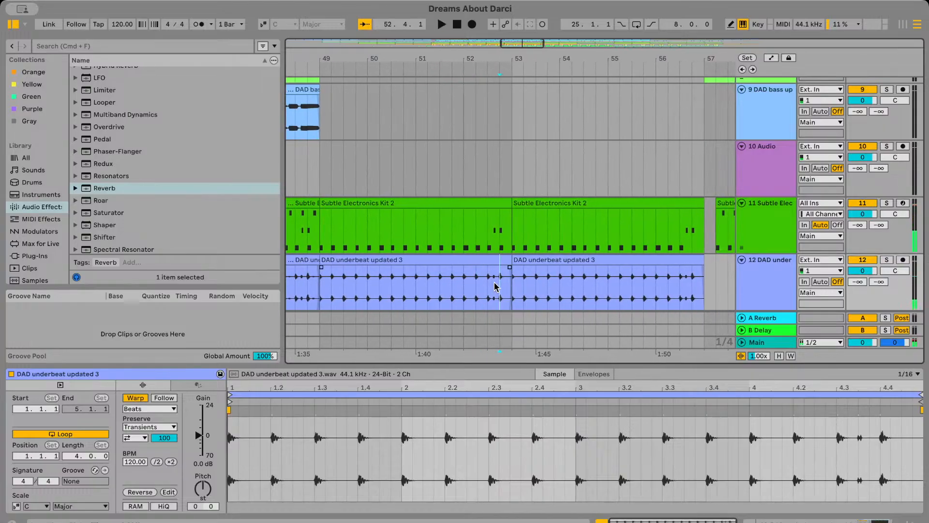
click(542, 291)
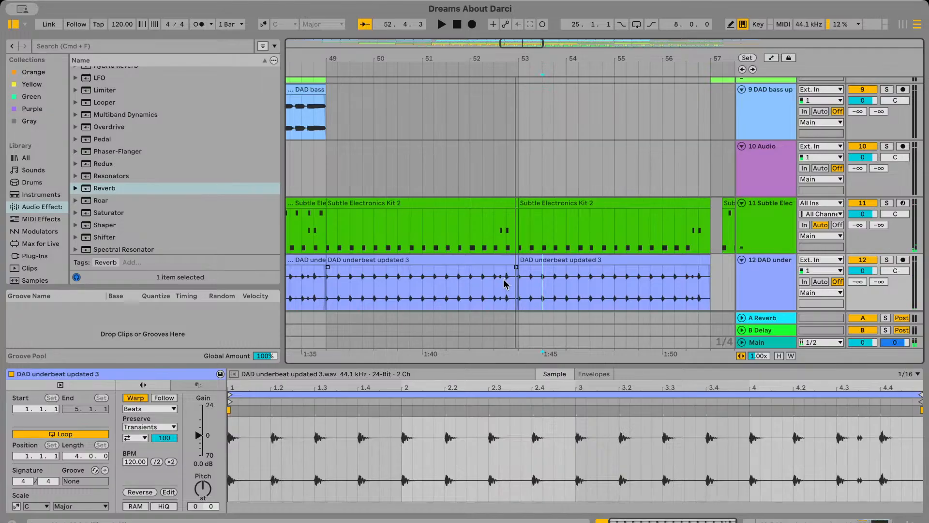
scroll(493, 284, down, 5)
key(space)
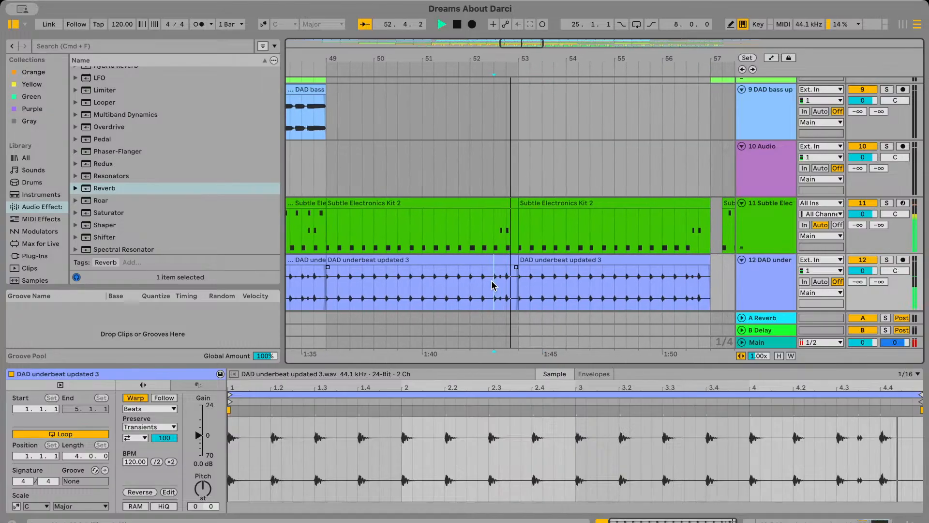
scroll(609, 296, down, 5)
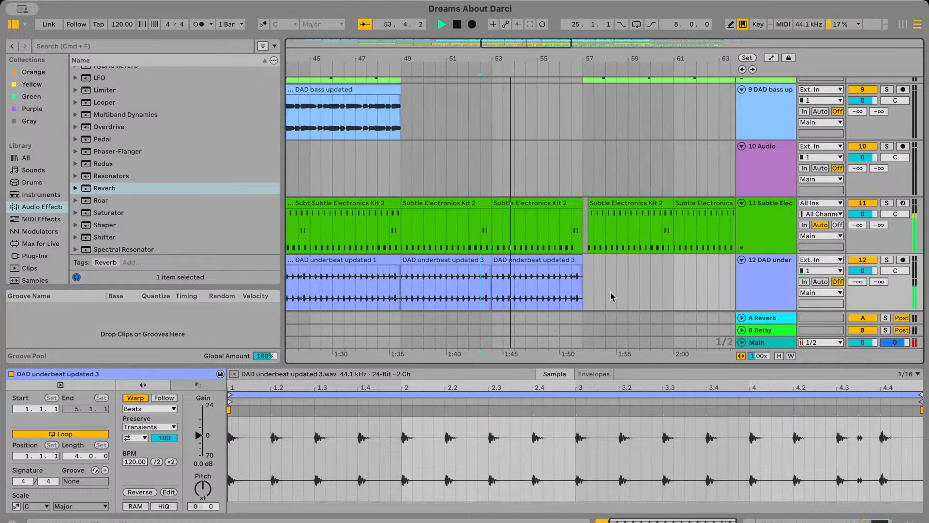
Copy the DAD underbeat updated 1 clip that starts just after bar 33 to bar 57.2, aligned with the Subtle Electronics Kit 2 clip
scroll(610, 296, left, 4)
scroll(452, 264, down, 2)
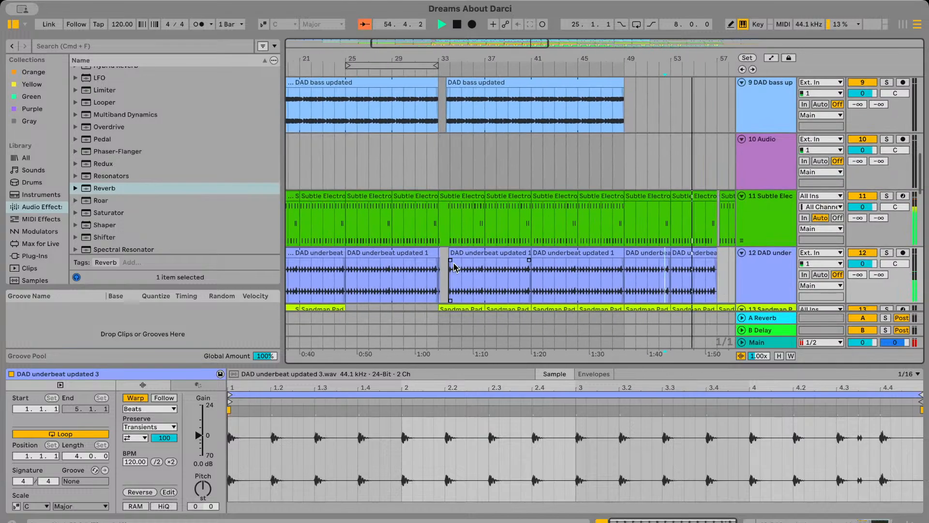
scroll(424, 249, left, 3)
scroll(493, 257, right, 8)
scroll(518, 275, up, 4)
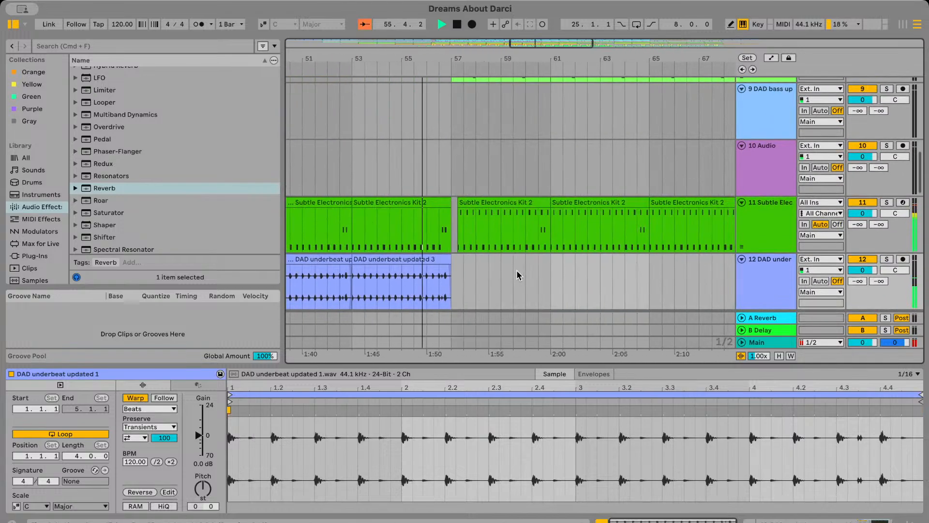
scroll(457, 292, up, 6)
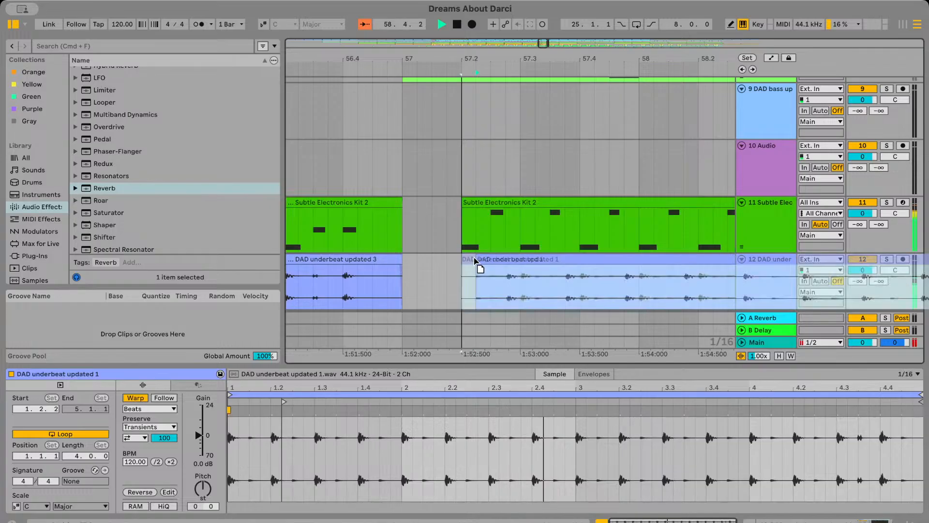
Play the DAD underbeat track from bar 56.2 to check the gap and clip entry around bar 57
key(space)
scroll(393, 281, left, 3)
click(392, 283)
key(space)
scroll(392, 285, down, 3)
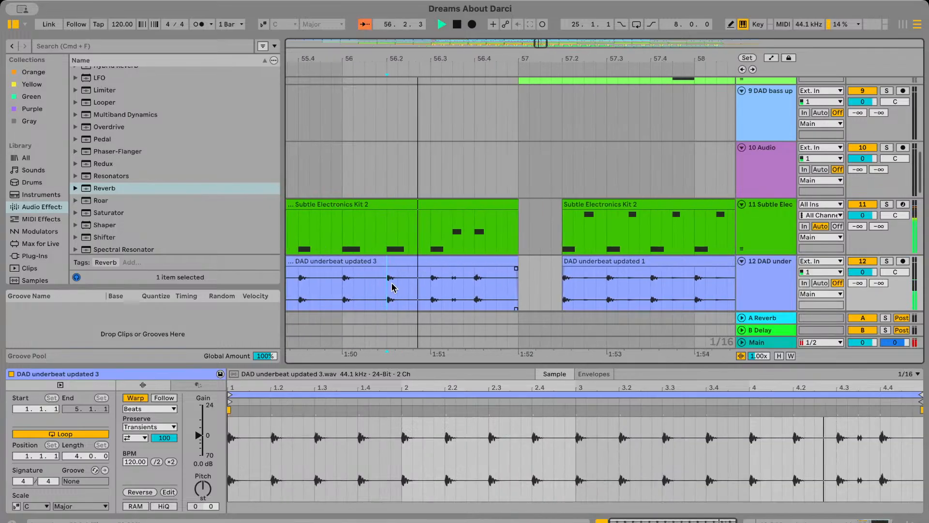
scroll(392, 287, up, 10)
scroll(391, 287, down, 1)
Replay the lead-in to bar 57 from about bar 56.3 while checking the DAD overbeat clip
key(space)
click(460, 242)
key(space)
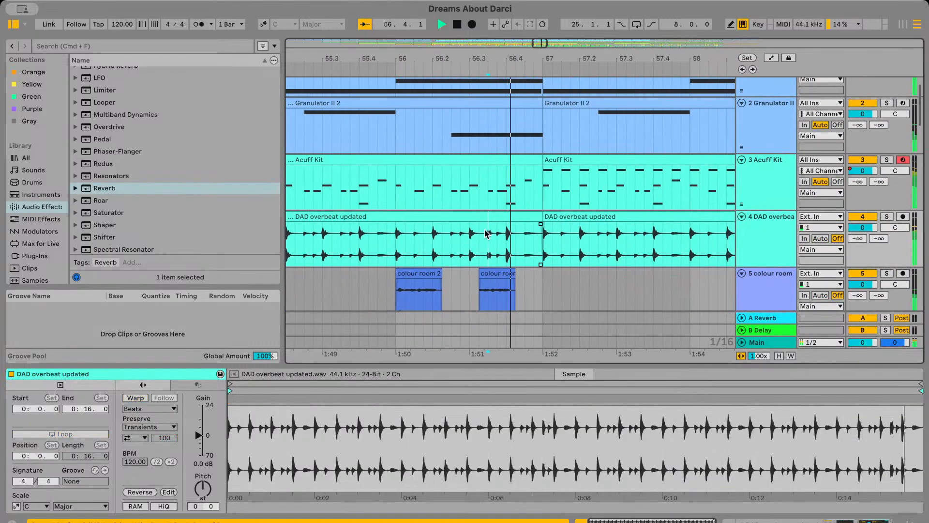
click(509, 229)
key(space)
scroll(508, 227, down, 12)
scroll(508, 223, down, 3)
scroll(508, 221, up, 6)
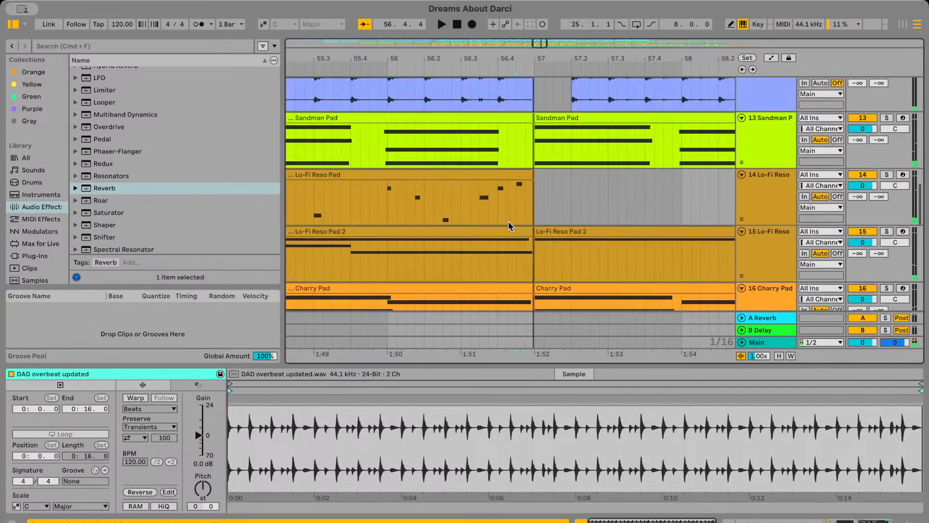
Solo the DAD underbeat track and play the end of the DAD underbeat updated 3 clip from bar 56.4
click(430, 183)
key(space)
click(548, 214)
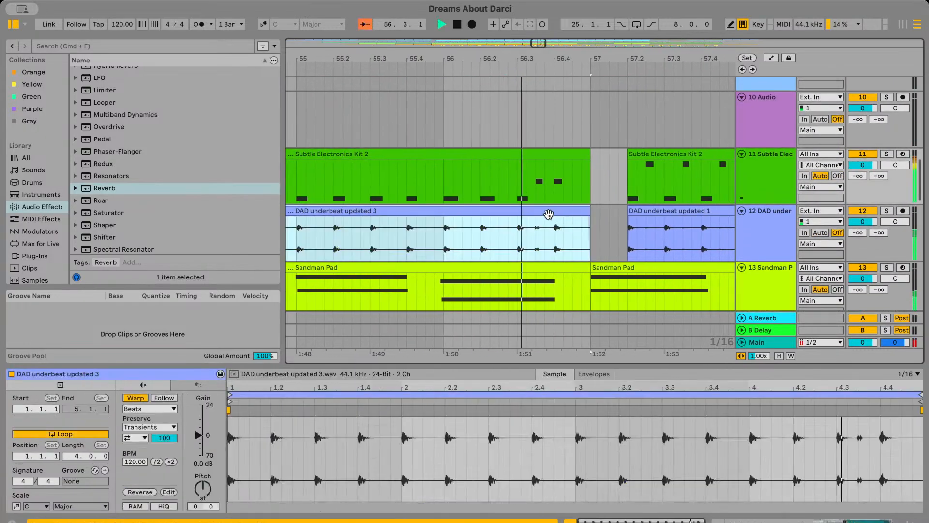
click(558, 236)
click(890, 208)
key(space)
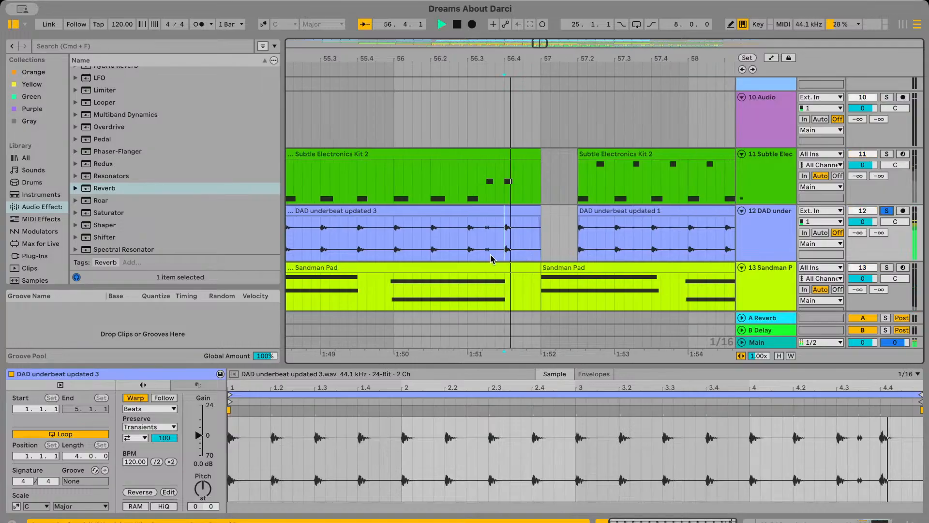
Copy the short DAD underbeat hit just before bar 56.4, paste it repeatedly between 56.4 and 57, and play the edit
key(space)
drag(474, 250, 491, 249)
click(492, 250)
key(super+v)
click(443, 245)
key(space)
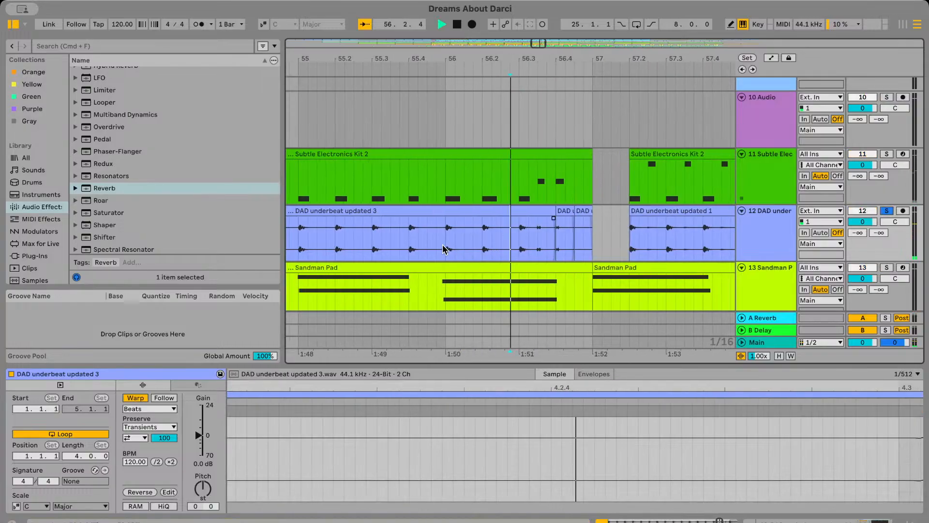
Unsolo the DAD underbeat track, play the edited ending in the mix, and delete the last pasted slice before bar 57
click(442, 248)
click(887, 213)
key(space)
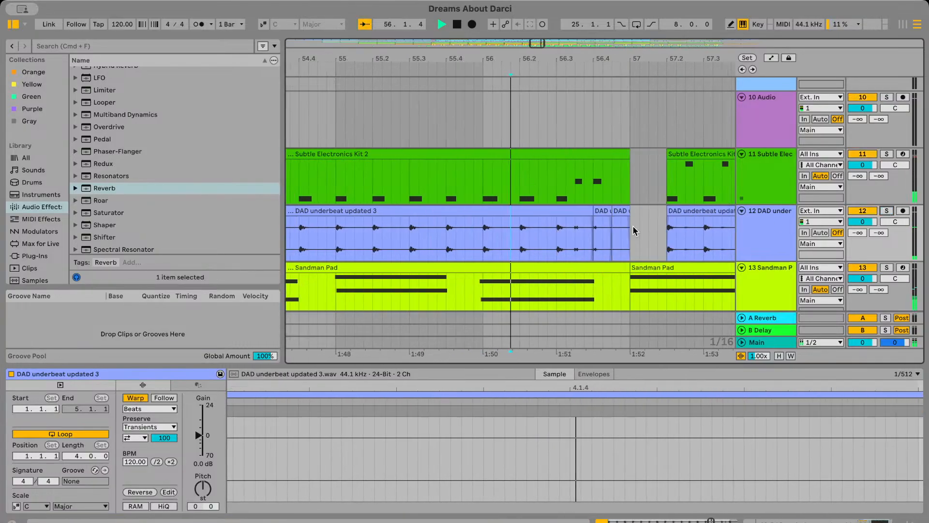
click(574, 249)
click(577, 213)
key(Delete)
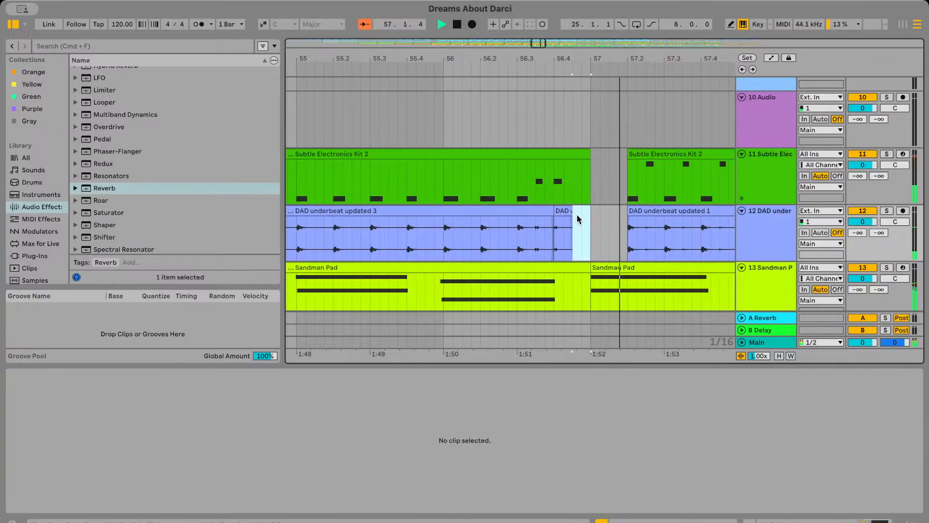
Replay the transition into bar 57 from around bar 56.2, following the Acuff Kit and DAD overbeat tracks
scroll(570, 226, up, 10)
scroll(568, 225, down, 1)
click(475, 173)
key(space)
key(space)
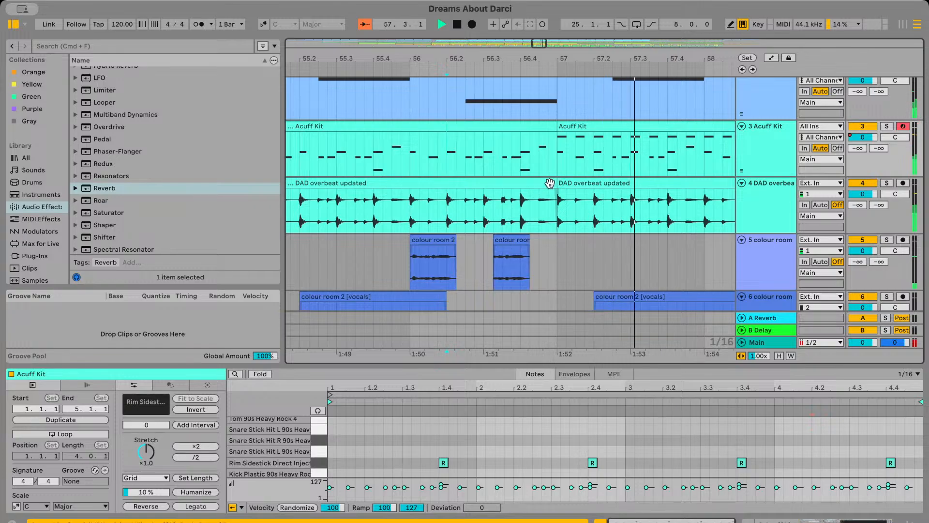
scroll(443, 156, down, 3)
scroll(539, 254, up, 5)
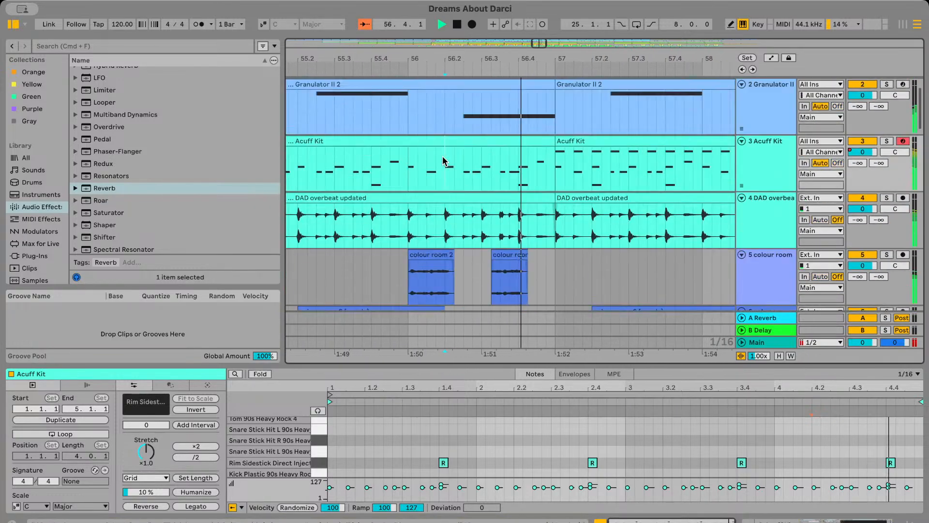
scroll(557, 238, down, 2)
click(425, 243)
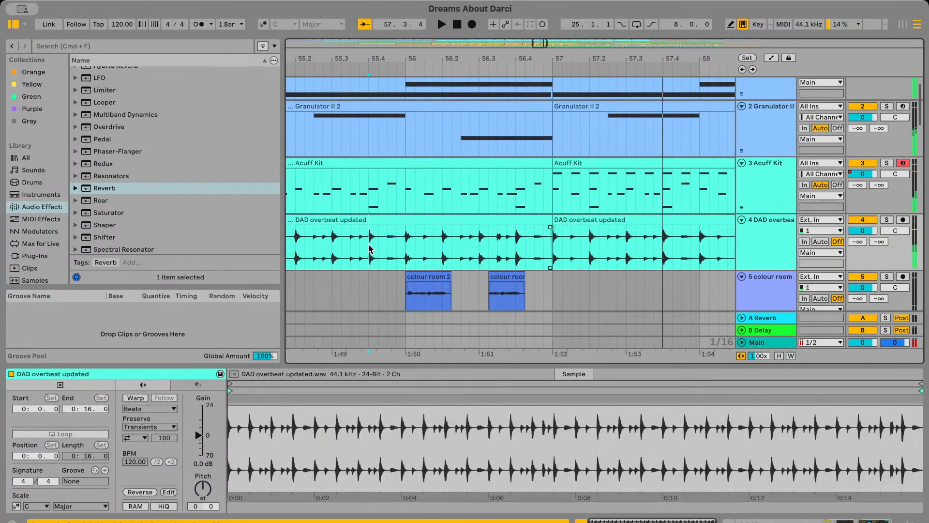
Copy the DAD bass updated clip from bar 9 to bar 57 and trim its end to bar 72.4, matching the Guitar Bass clips
scroll(397, 247, down, 5)
scroll(378, 248, down, 5)
scroll(368, 245, down, 10)
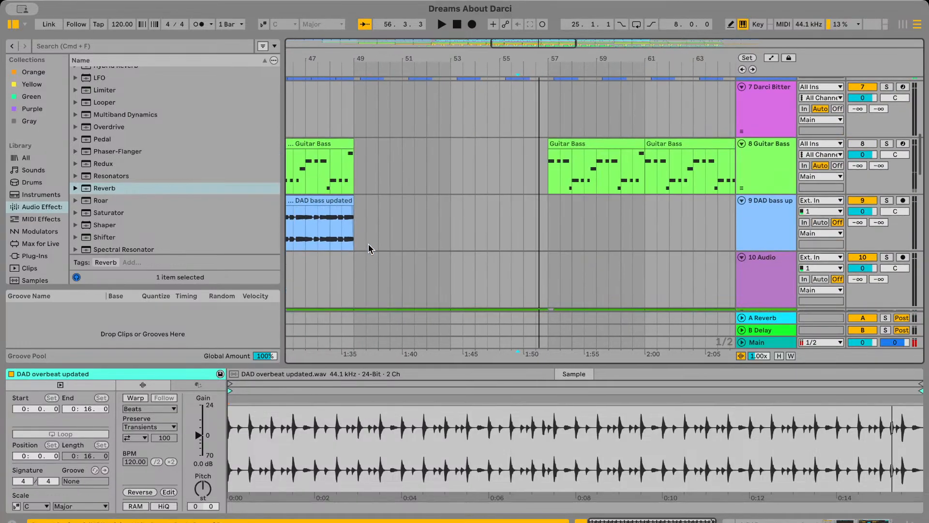
click(409, 196)
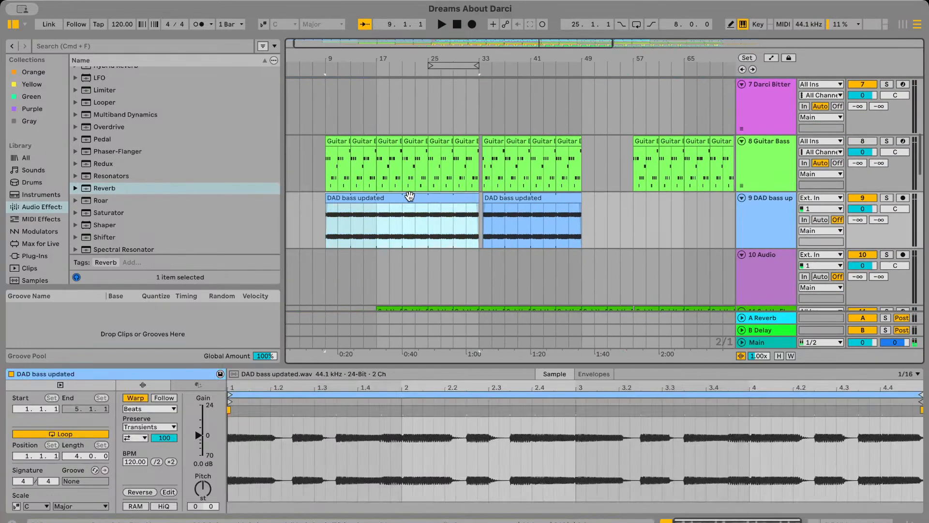
scroll(554, 214, right, 3)
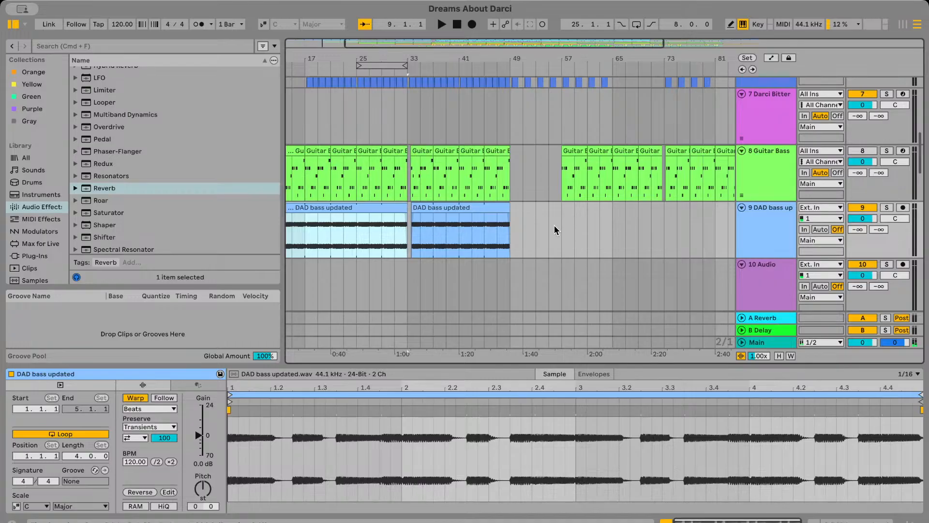
click(559, 227)
key(super+v)
scroll(559, 228, right, 2)
scroll(644, 209, up, 3)
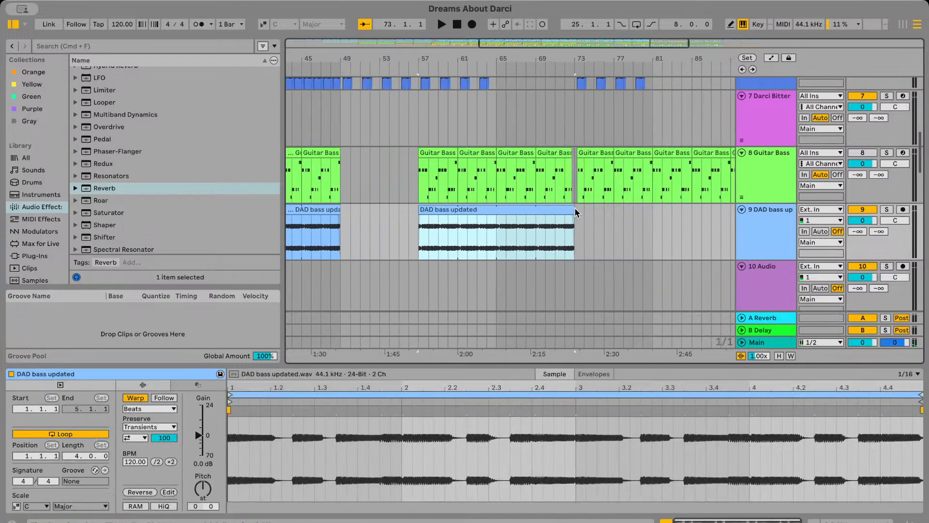
scroll(575, 207, up, 5)
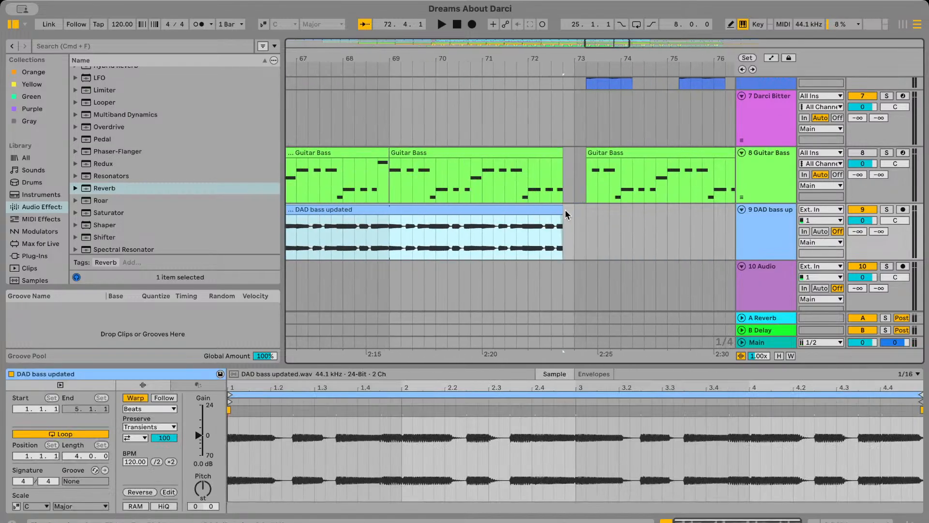
Enlarge the arrangement area and play from about bar 55 to check the DAD bass entry at bar 57
scroll(564, 210, down, 3)
scroll(548, 204, left, 6)
click(425, 187)
click(400, 186)
key(space)
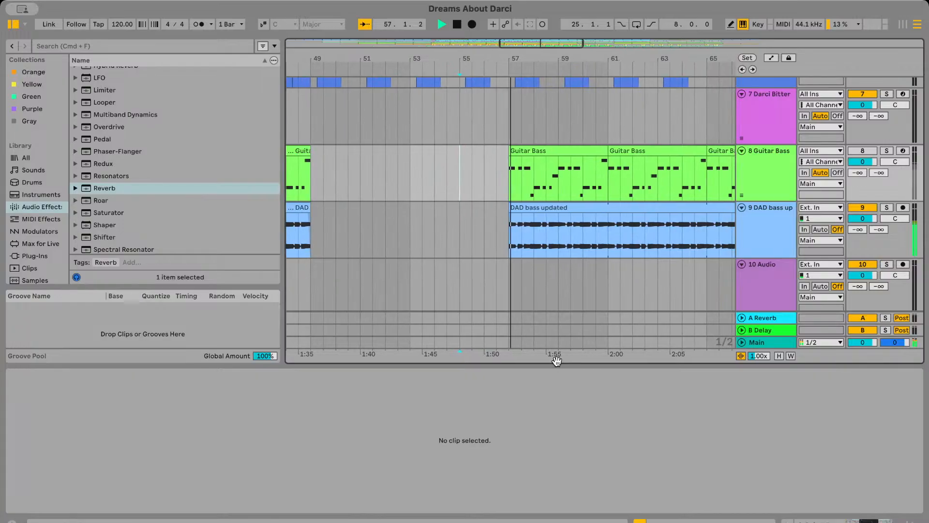
drag(559, 365, 538, 424)
click(442, 240)
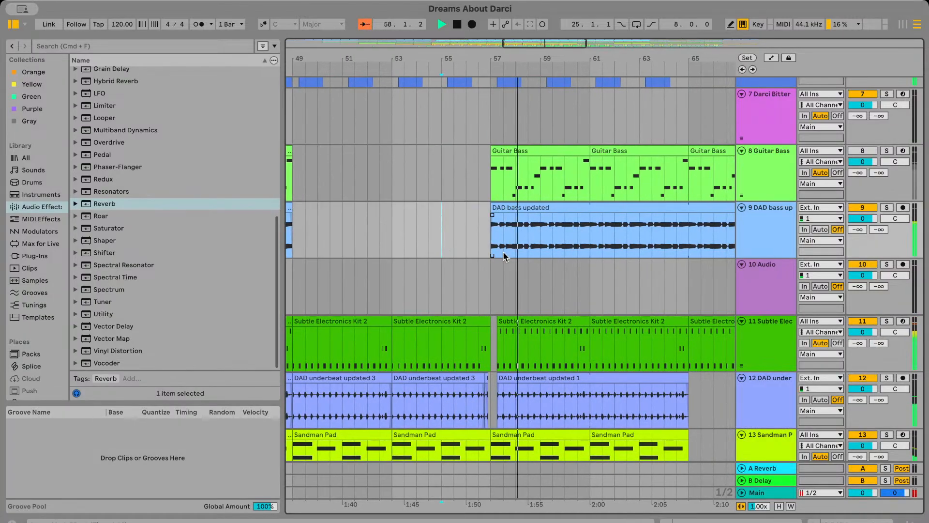
key(space)
key(space)
Fade in the DAD overbeat updated clip from bar 57 to about 57.2 and play the transition from bar 56.3
scroll(514, 276, down, 3)
scroll(516, 279, up, 10)
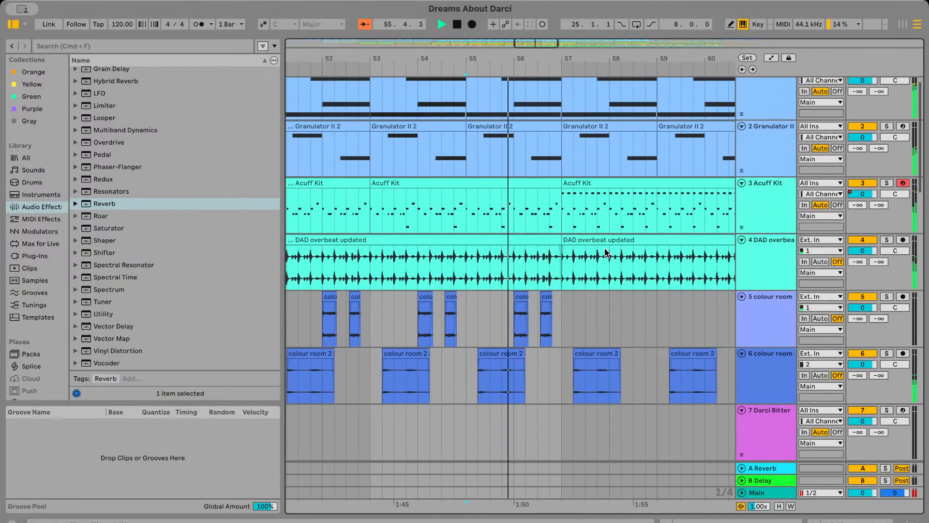
scroll(539, 241, up, 5)
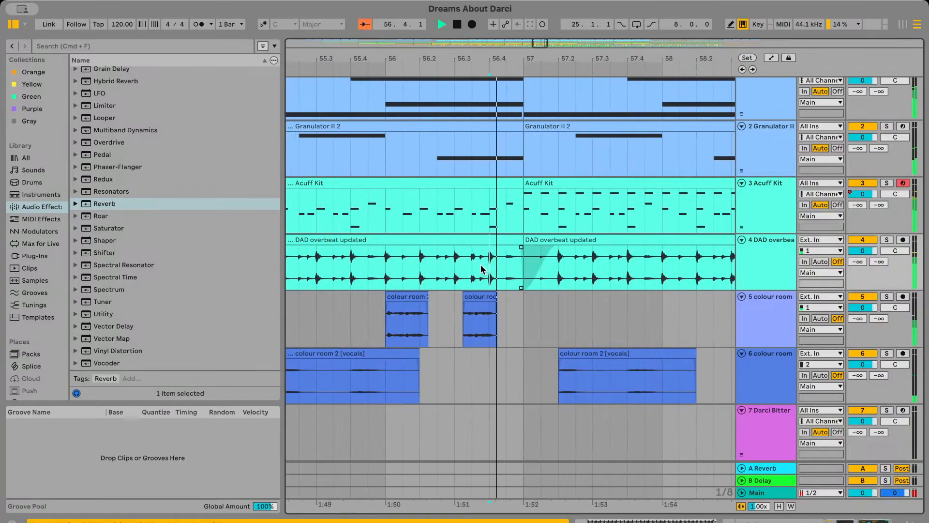
click(456, 268)
key(space)
key(space)
scroll(450, 263, left, 2)
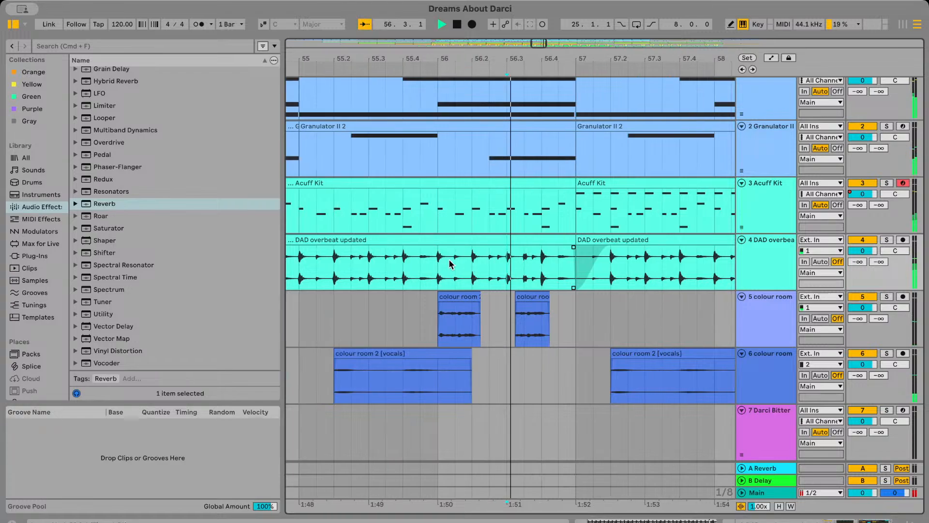
Trim the start of the Acuff Kit clip at bar 57 to 57.2 and slightly lengthen the DAD overbeat clip's fade-in
scroll(489, 262, right, 4)
drag(457, 185, 491, 185)
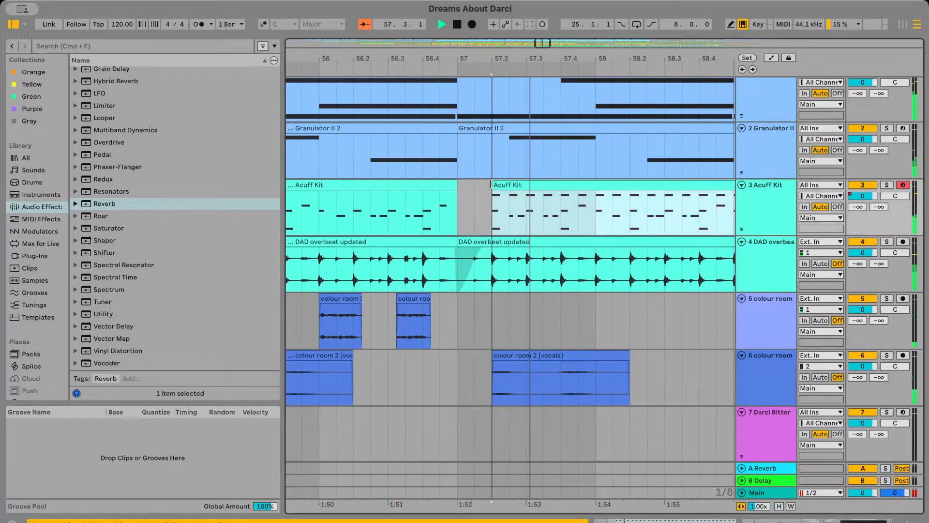
key(space)
key(space)
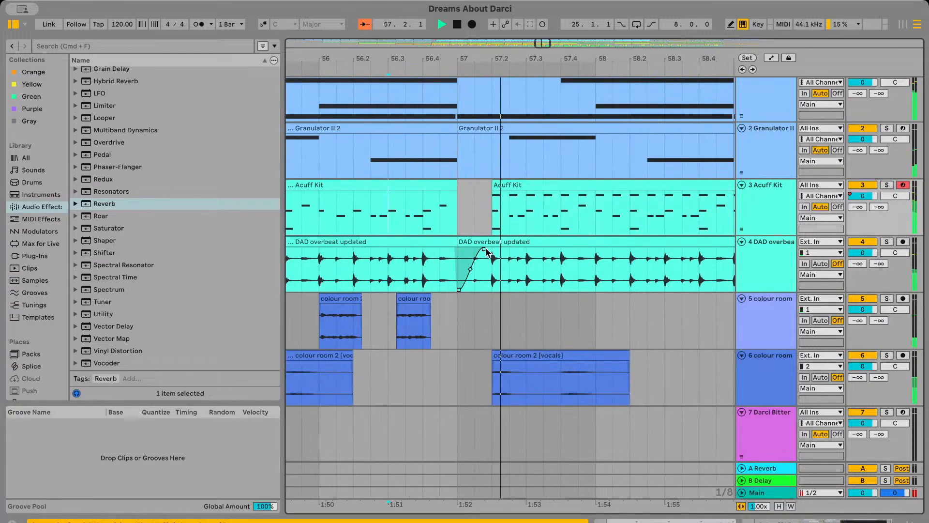
drag(487, 249, 490, 249)
key(space)
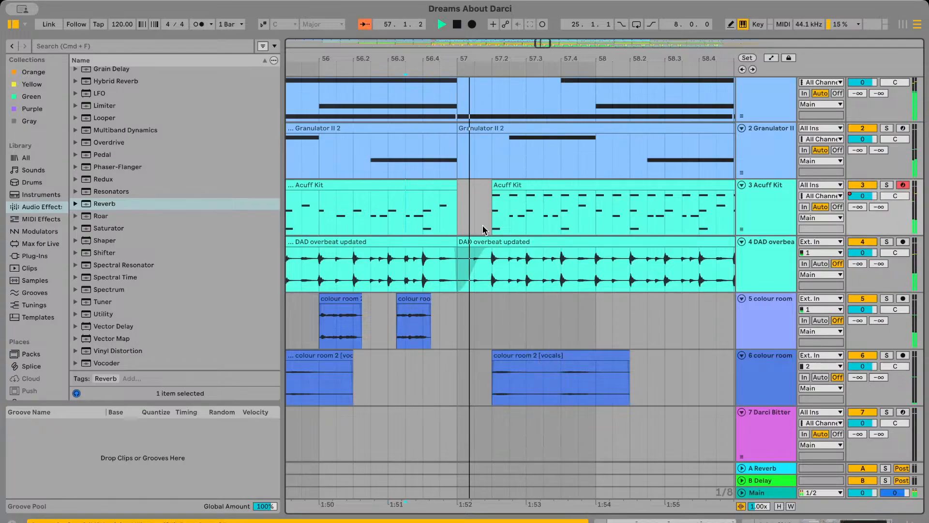
Undo the start trim of the Acuff Kit clip at bar 57 and delete its opening hi-hat notes before beat 1.2
key(super+z)
click(460, 206)
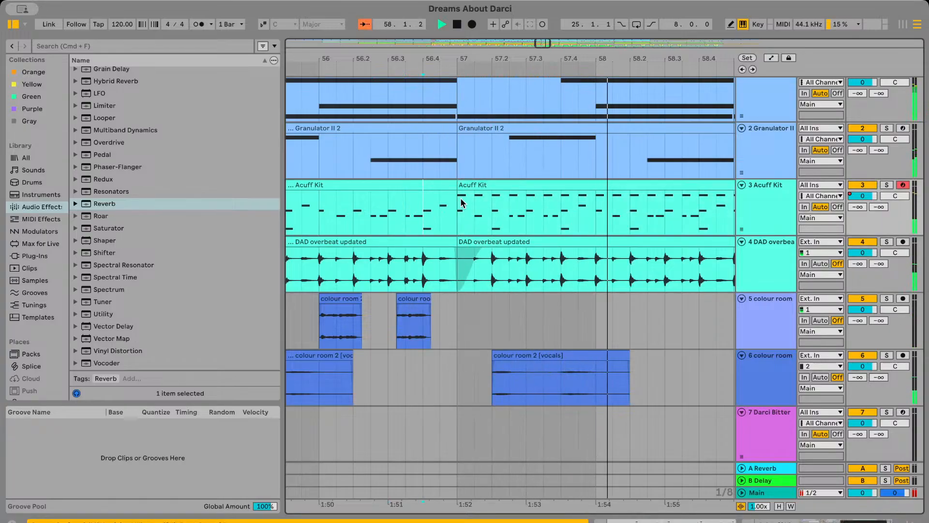
double_click(474, 186)
key(space)
scroll(429, 449, down, 6)
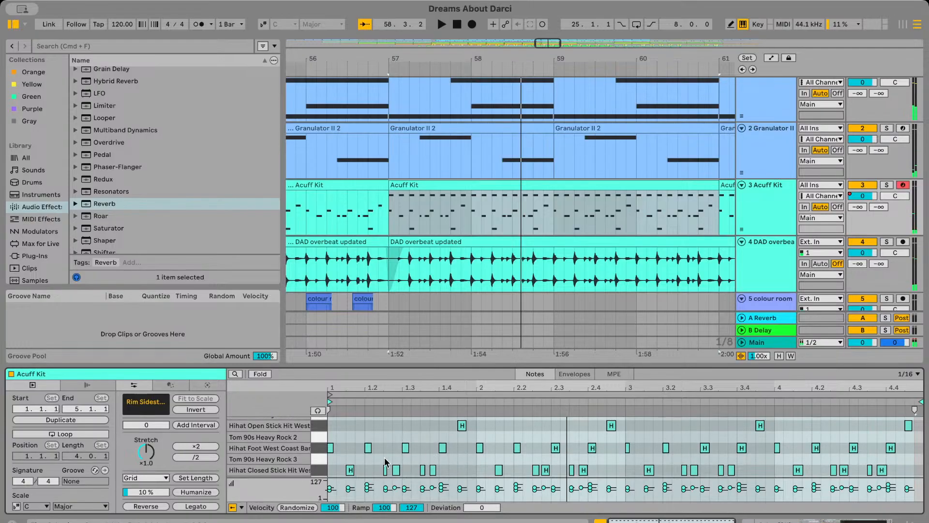
drag(357, 448, 319, 418)
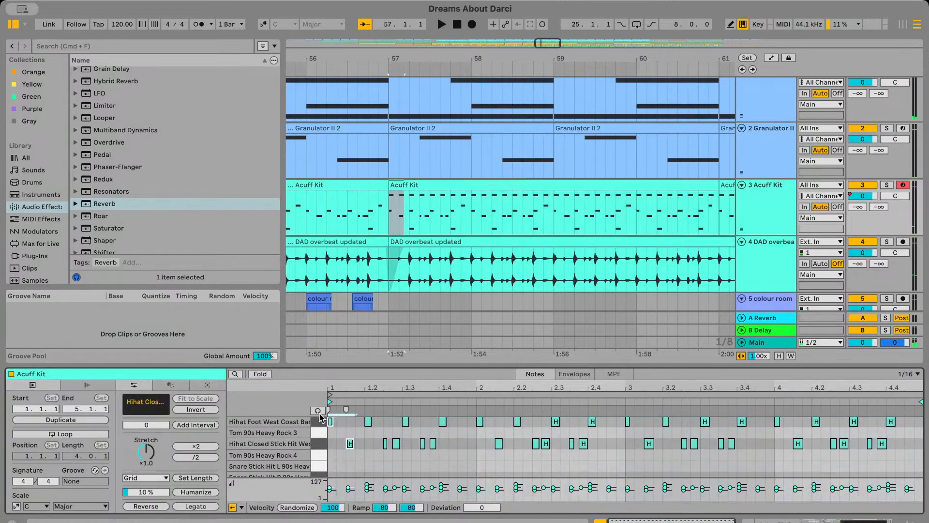
Play the transition from just before bar 57 to check the Acuff Kit entry without its opening hi-hats
click(393, 207)
click(429, 187)
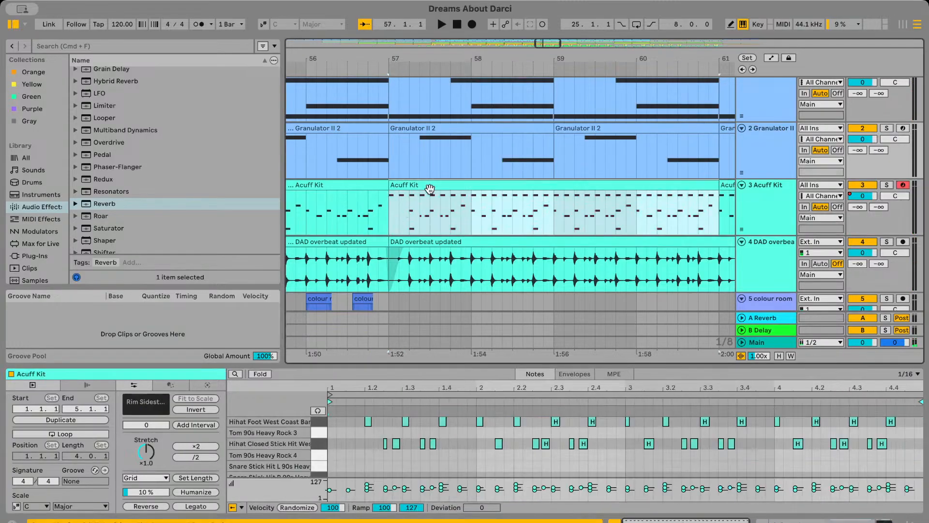
scroll(429, 188, up, 4)
scroll(429, 188, left, 4)
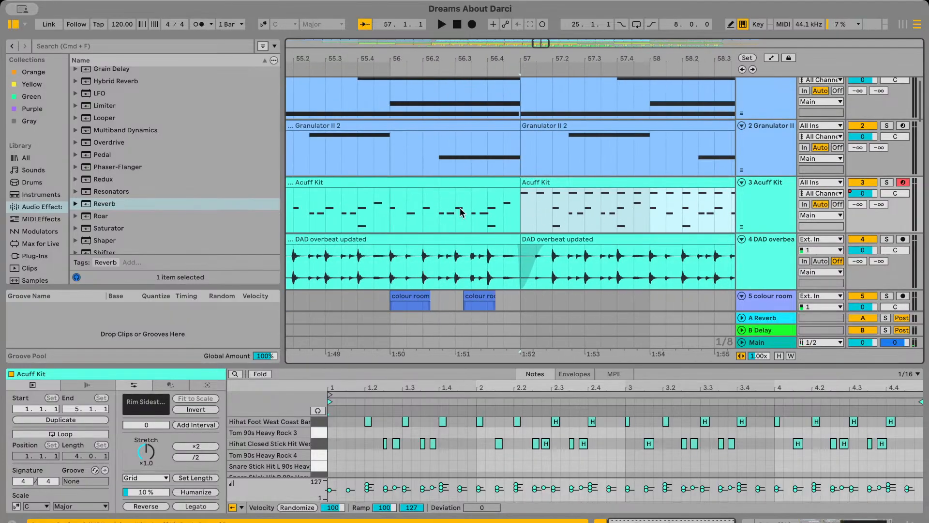
click(462, 211)
key(space)
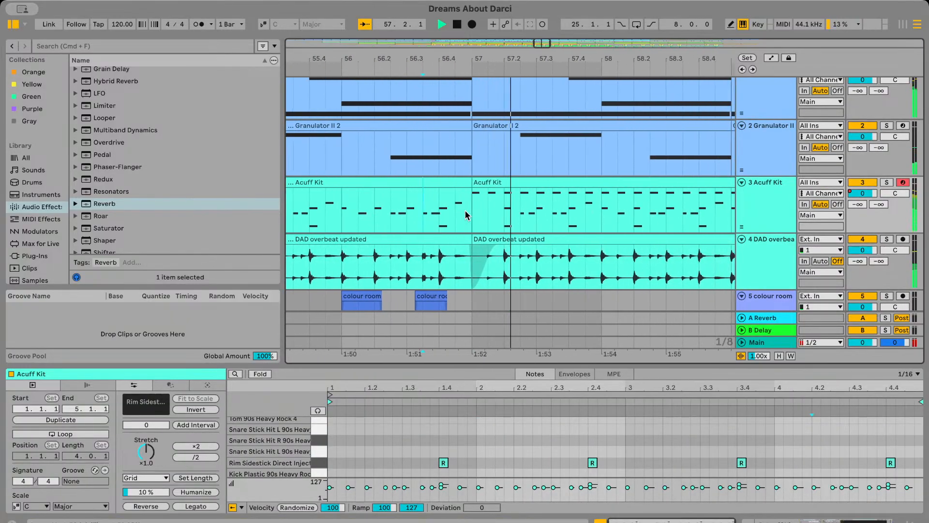
Enlarge the arrangement area and paste a copy of the DAD underbeat updated 1 clip from bar 57 at bar 65
scroll(465, 210, down, 3)
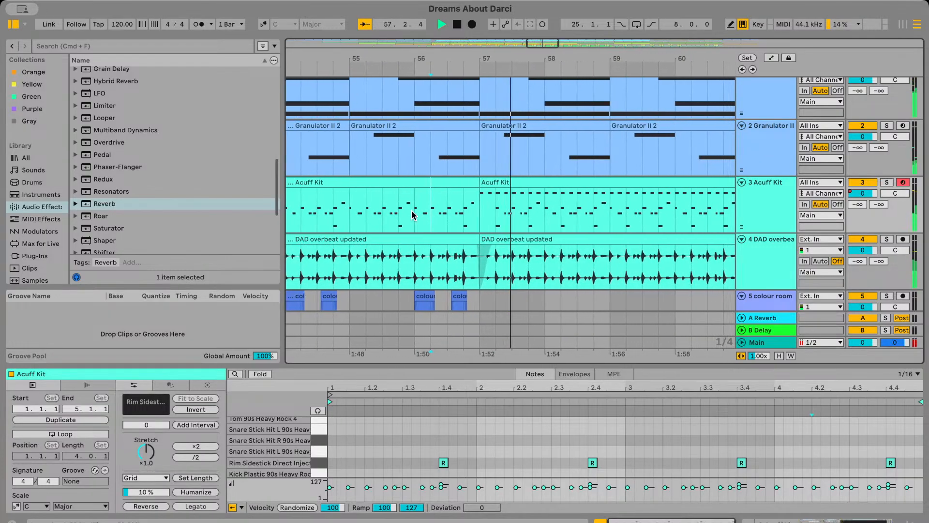
drag(554, 365, 555, 489)
scroll(557, 289, down, 5)
scroll(556, 291, down, 6)
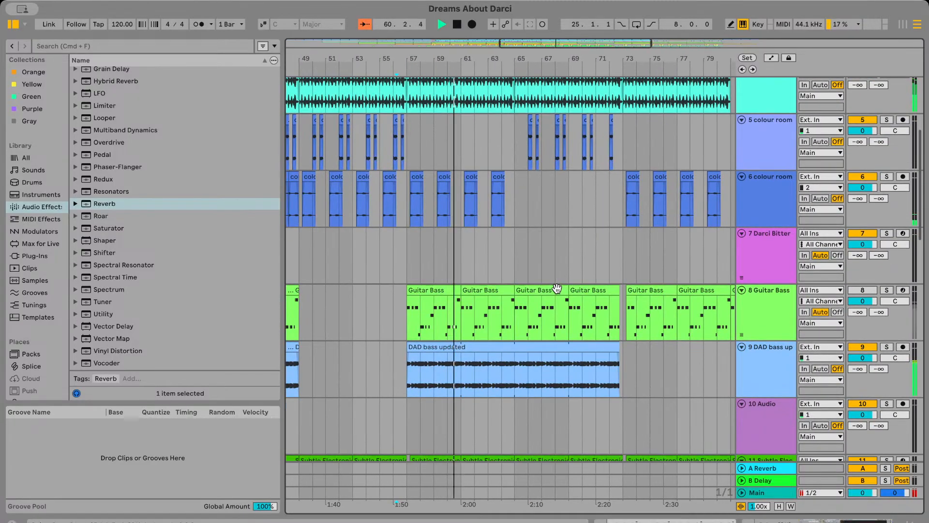
scroll(556, 289, down, 15)
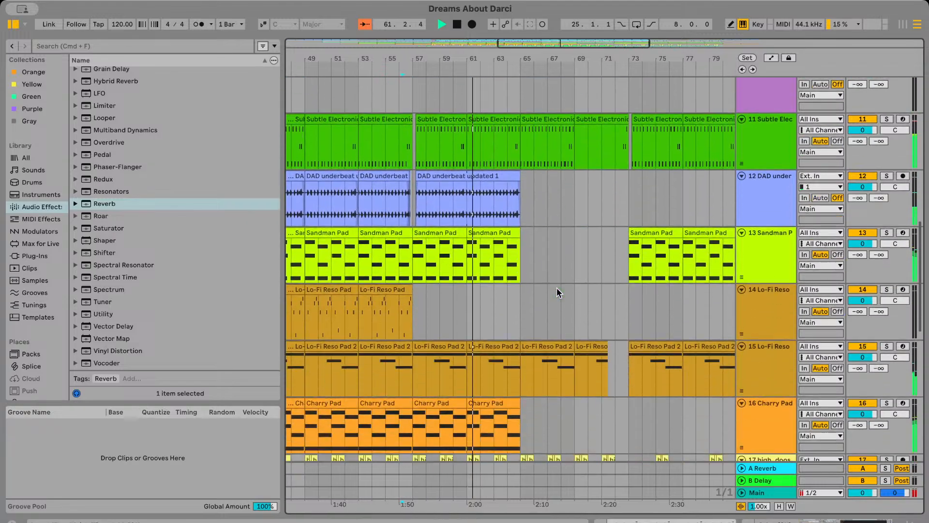
scroll(556, 290, down, 3)
scroll(503, 387, up, 20)
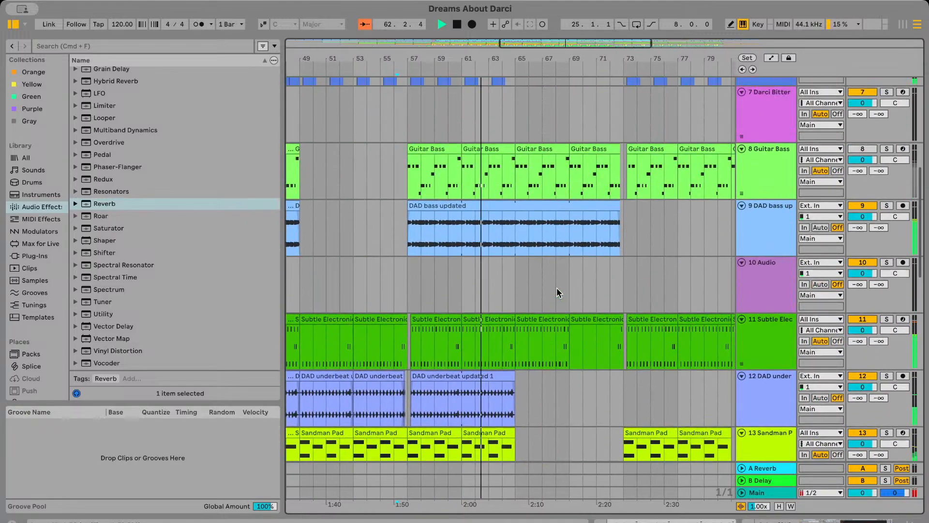
click(500, 373)
scroll(522, 373, up, 2)
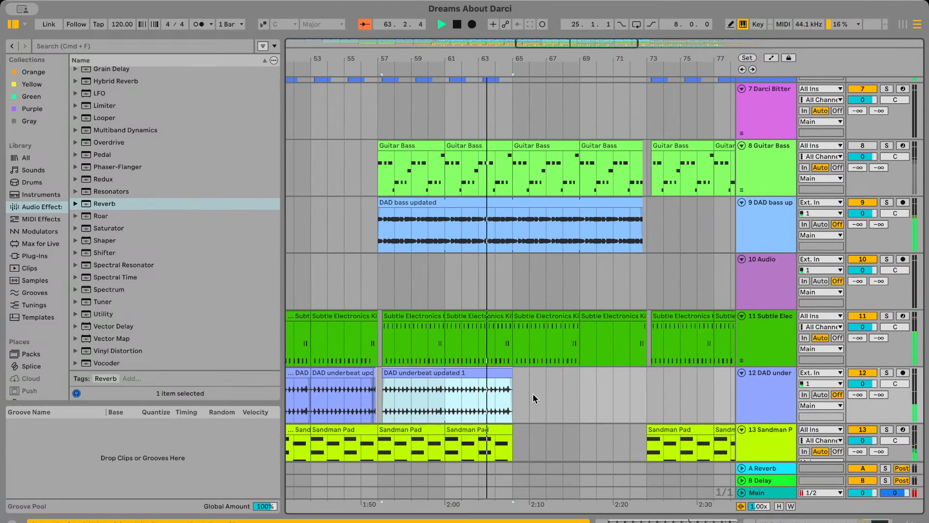
click(533, 395)
click(517, 394)
key(super+v)
scroll(515, 393, right, 5)
scroll(545, 393, up, 2)
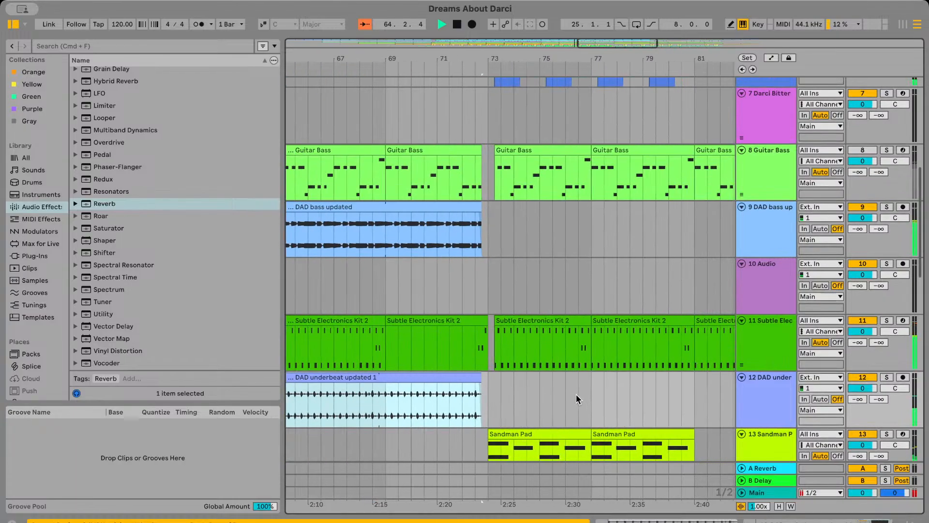
Try shortening the DAD underbeat clip at bar 65 to end at bar 69, then extending it to bar 73
scroll(547, 391, left, 3)
scroll(518, 387, left, 1)
drag(621, 374, 528, 373)
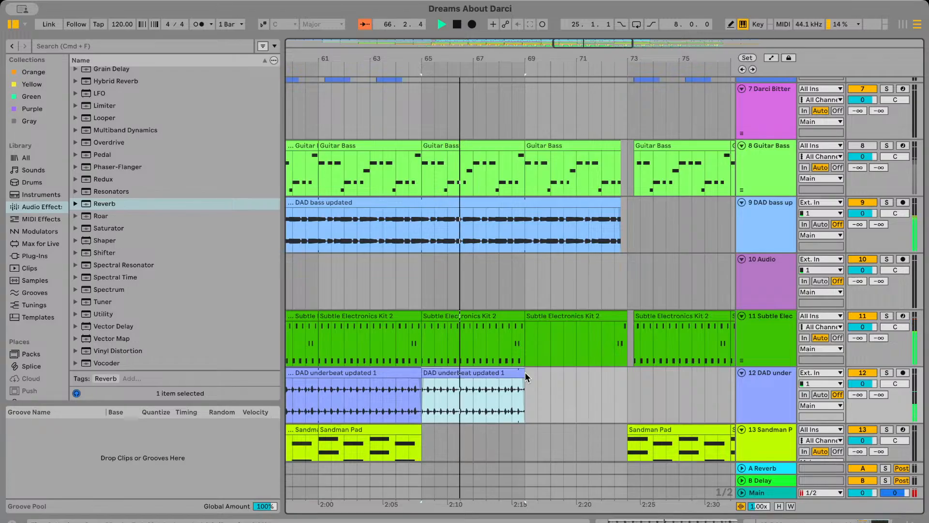
scroll(524, 373, up, 1)
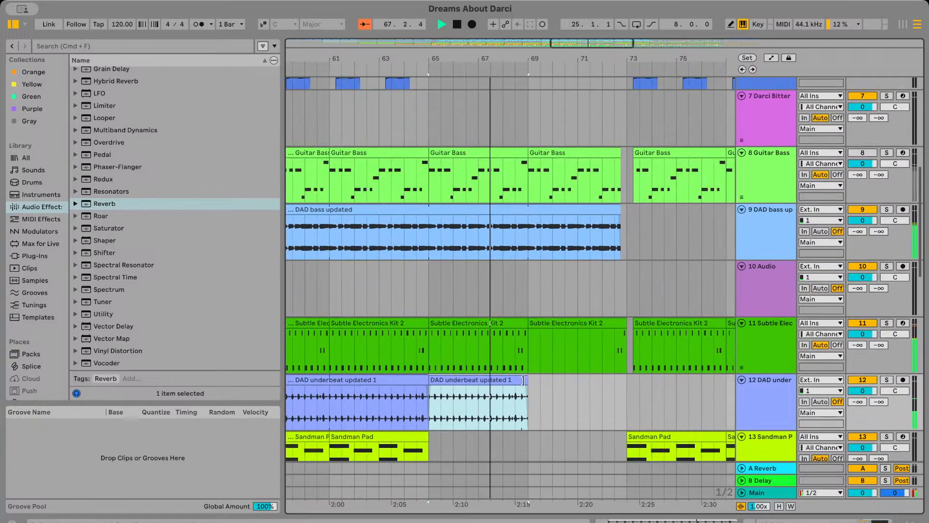
drag(528, 380, 621, 382)
scroll(532, 408, up, 2)
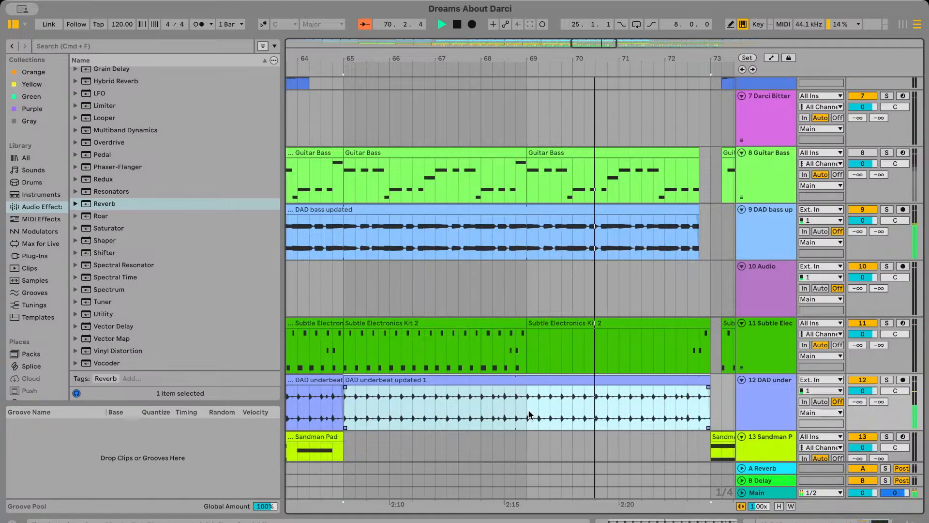
Undo the extension of the DAD underbeat clip past bar 69 and play from about bars 68.2 and 67.3
key(super+z)
click(502, 405)
key(space)
key(space)
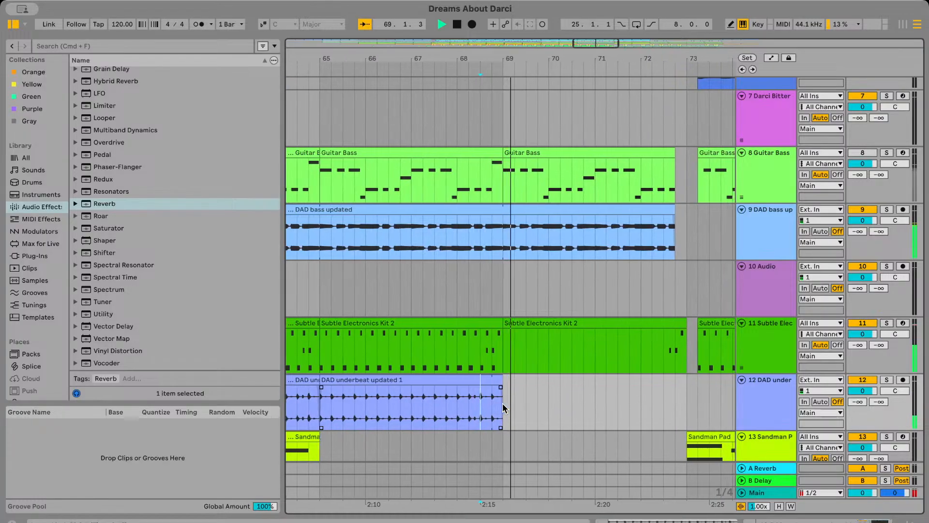
scroll(498, 404, left, 2)
click(458, 404)
key(space)
key(space)
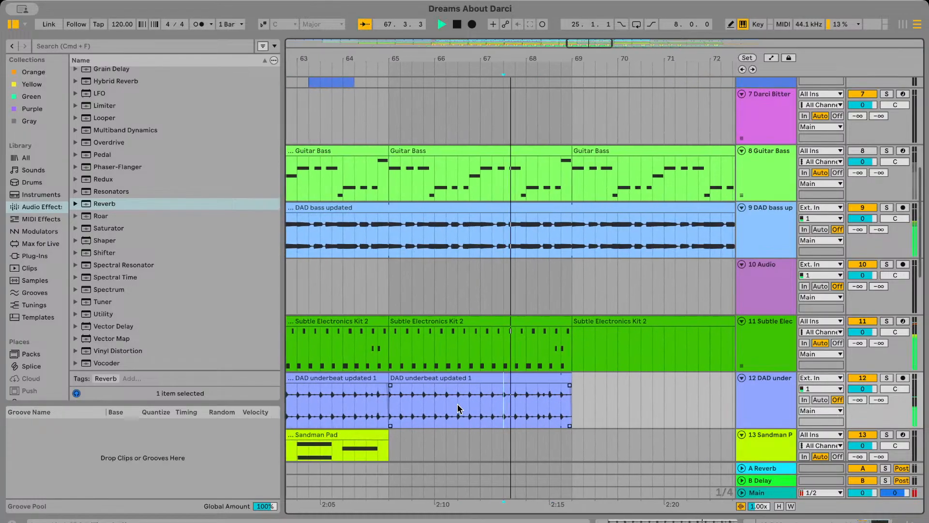
Delete the DAD overbeat updated audio between bars 69 and 73
scroll(458, 409, up, 8)
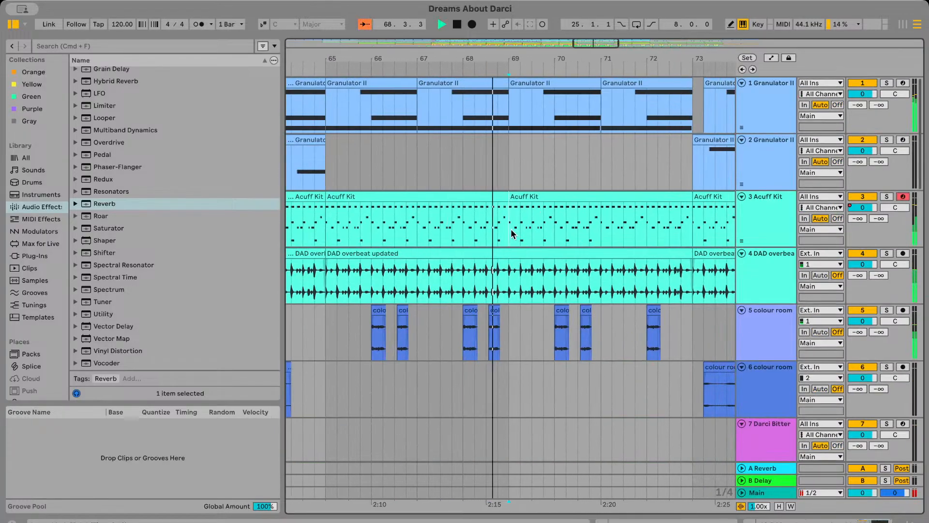
drag(512, 230, 608, 229)
drag(511, 277, 633, 276)
key(Delete)
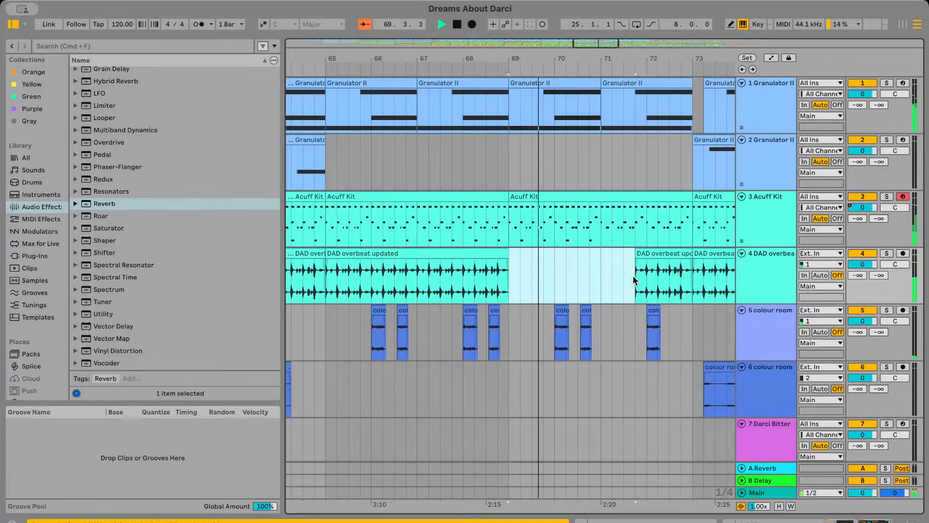
click(471, 285)
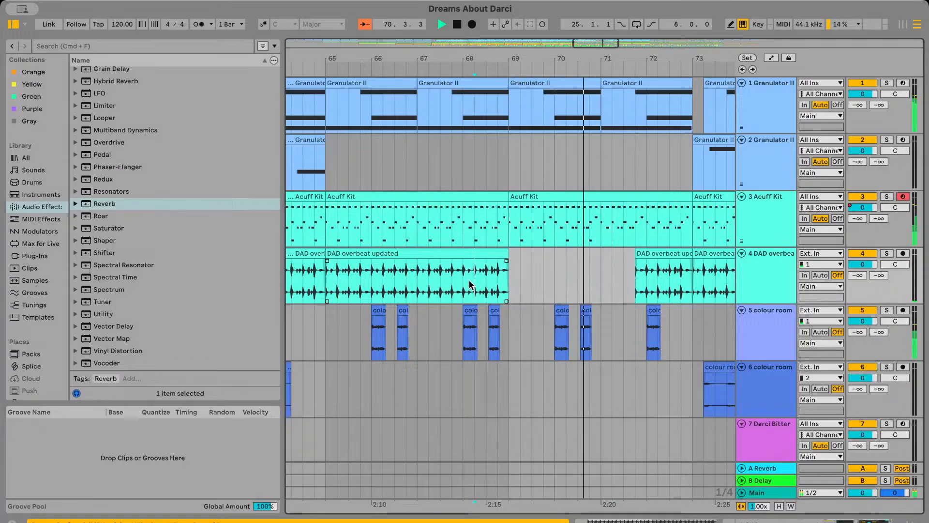
click(613, 255)
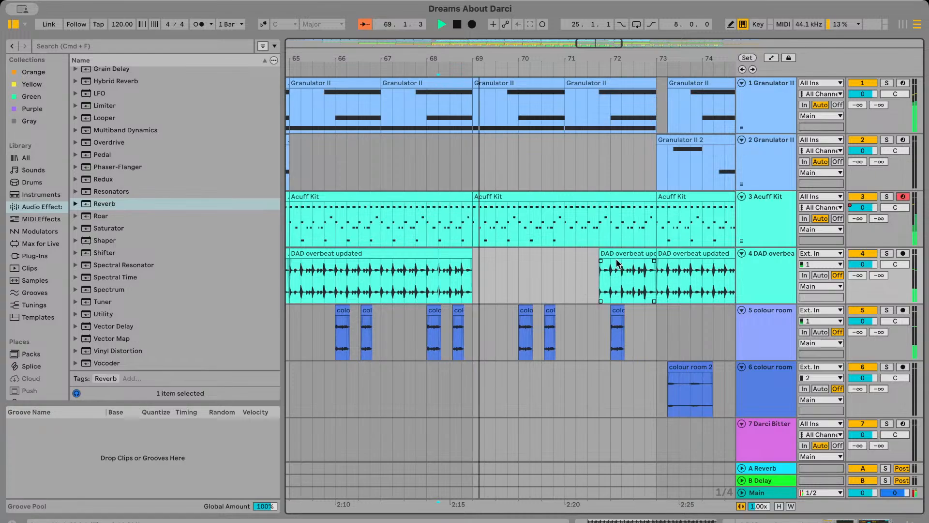
key(Delete)
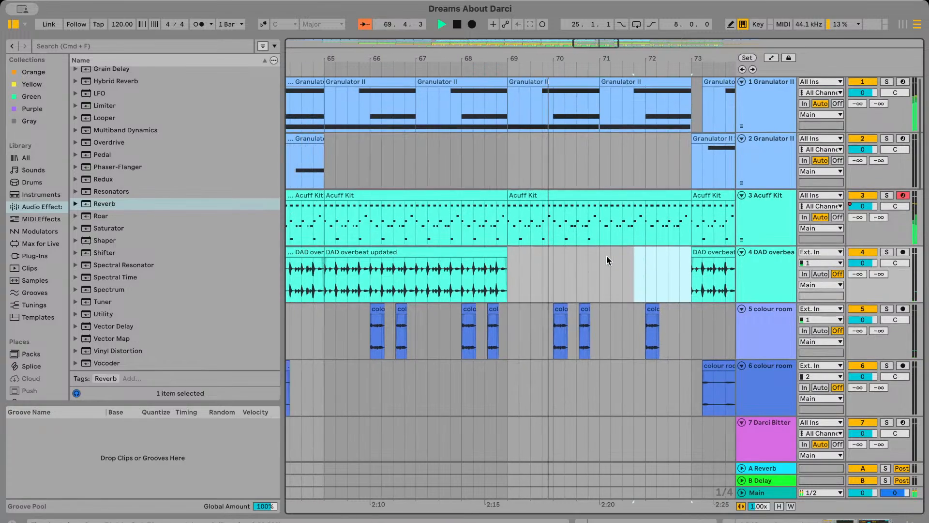
Play from about bar 67.3, open the DAD overbeat track's devices, and undo the DAD overbeat and underbeat cuts after bar 69
click(445, 267)
key(space)
key(space)
scroll(455, 266, down, 2)
click(484, 254)
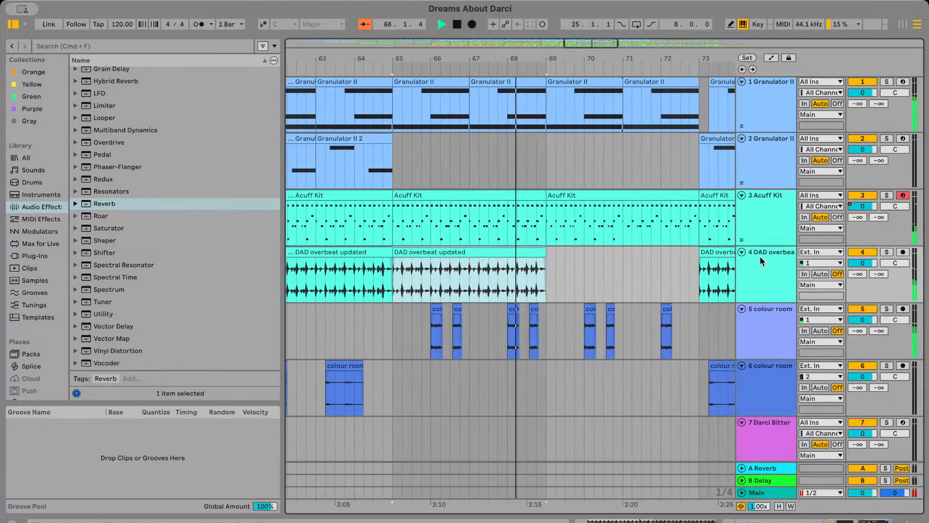
double_click(756, 256)
scroll(575, 280, down, 3)
scroll(574, 280, down, 1)
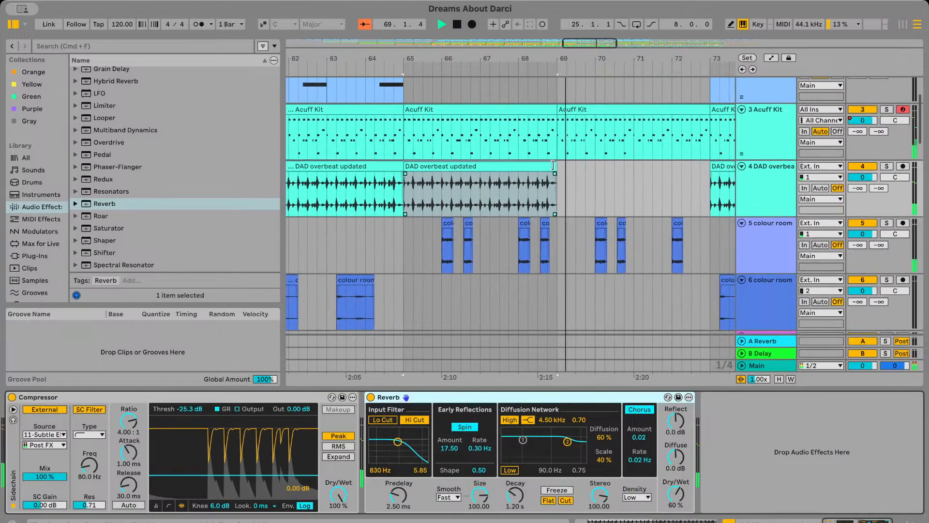
key(super+z)
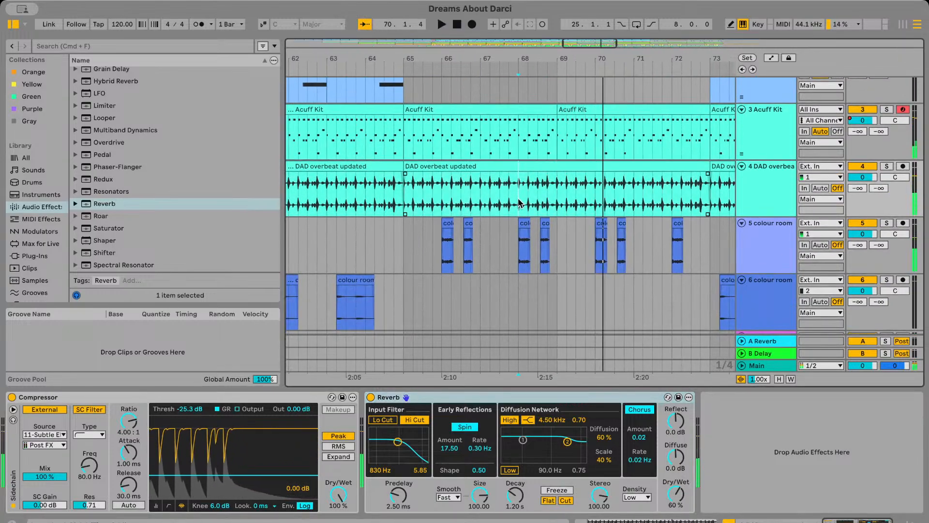
Play the Subtle Electronics Kit 2 part from about bar 72 and again from about bar 68.3
scroll(547, 175, down, 8)
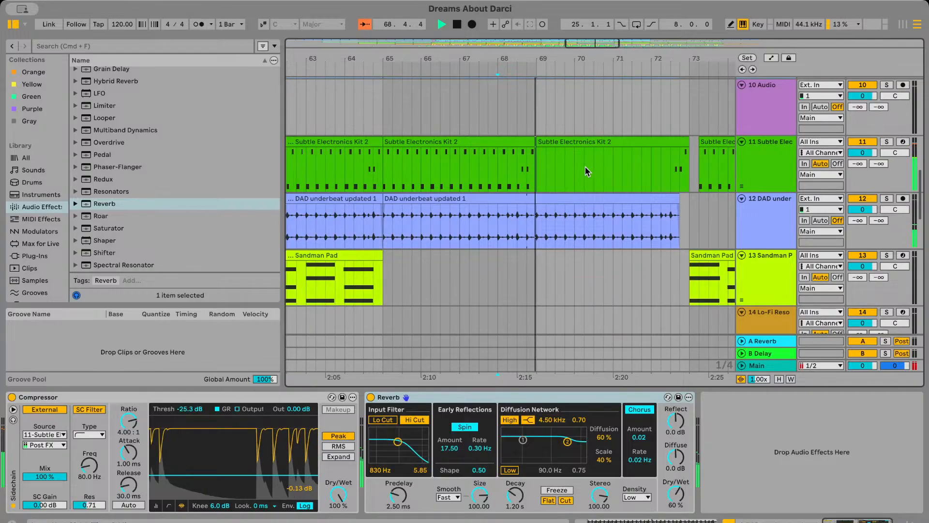
click(666, 167)
key(space)
key(space)
scroll(687, 170, right, 3)
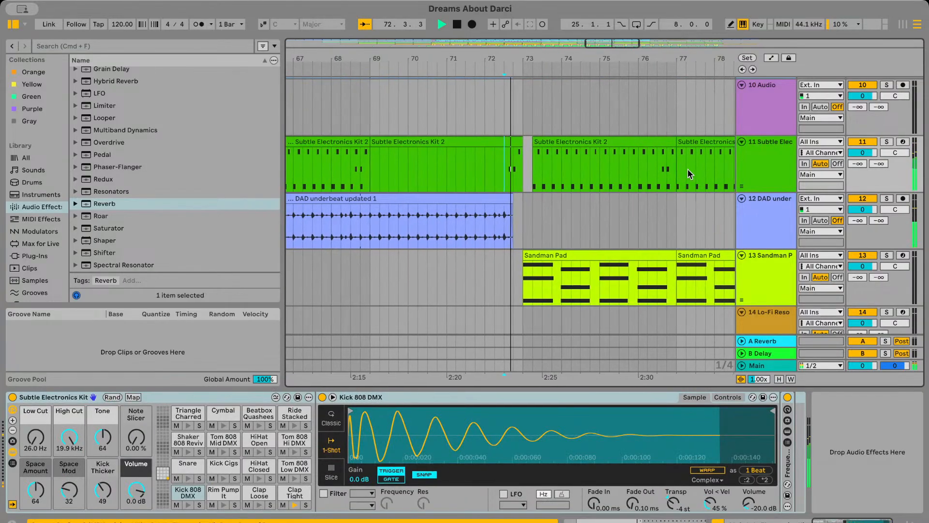
scroll(532, 175, left, 2)
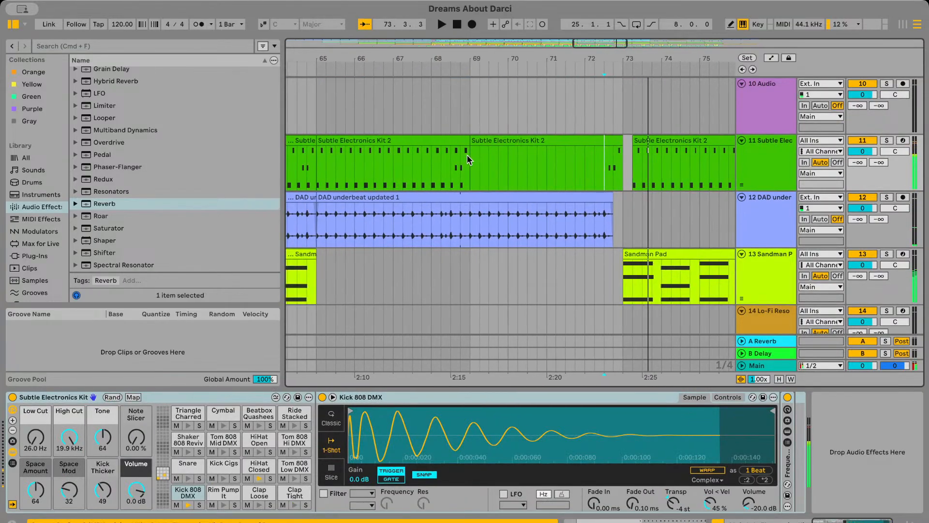
scroll(467, 155, left, 2)
click(483, 165)
key(space)
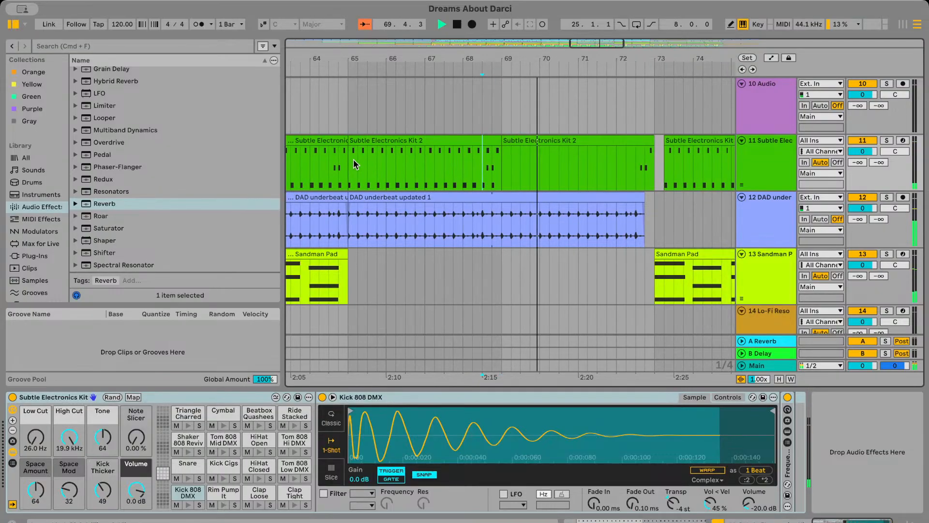
Copy the Subtle Electronics Kit 2 pattern from bars 65 to 68.3 and paste it at bar 69
drag(353, 161, 481, 161)
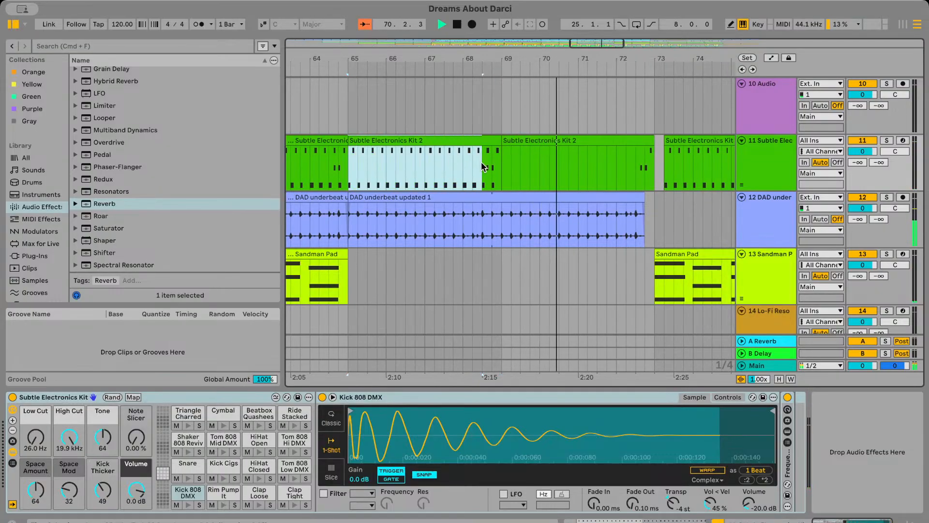
click(509, 168)
key(super+v)
Automate the Subtle Electronics Kit's Volume macro down to -inf dB from bar 69 to bar 72.3
double_click(766, 174)
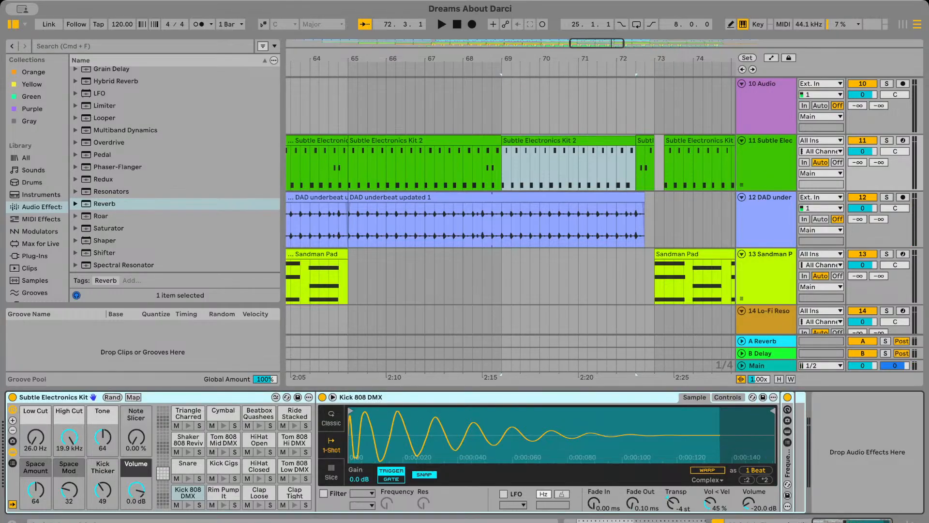
click(136, 490)
click(771, 58)
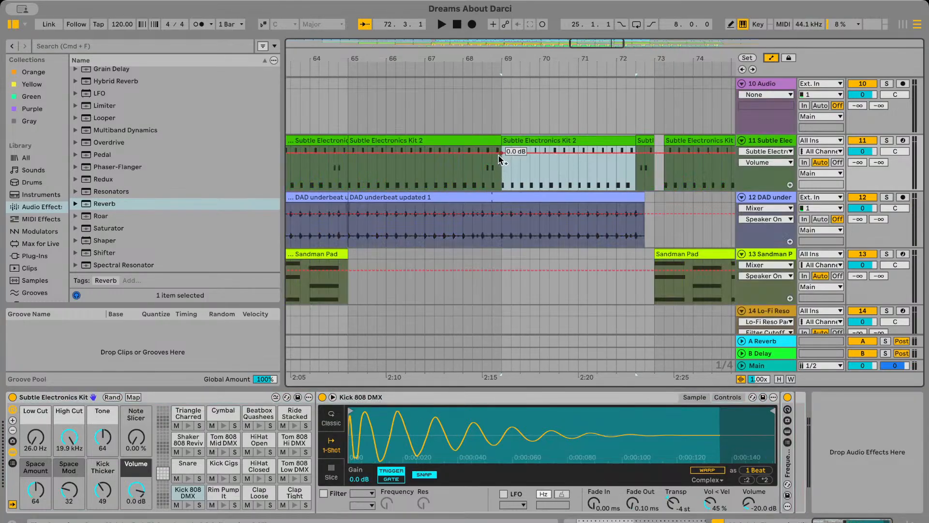
drag(498, 155, 501, 189)
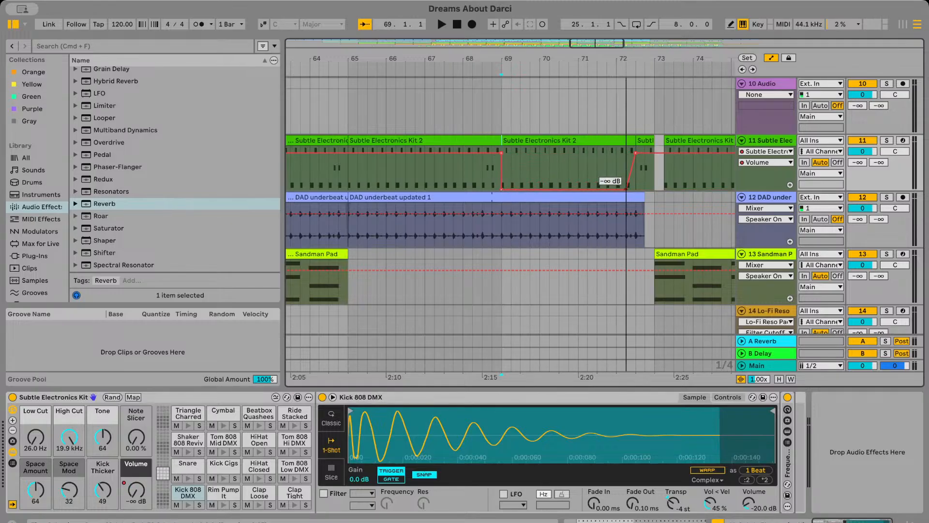
Play from just before bar 69 to check the silenced kit section against the other tracks
key(space)
scroll(555, 173, up, 10)
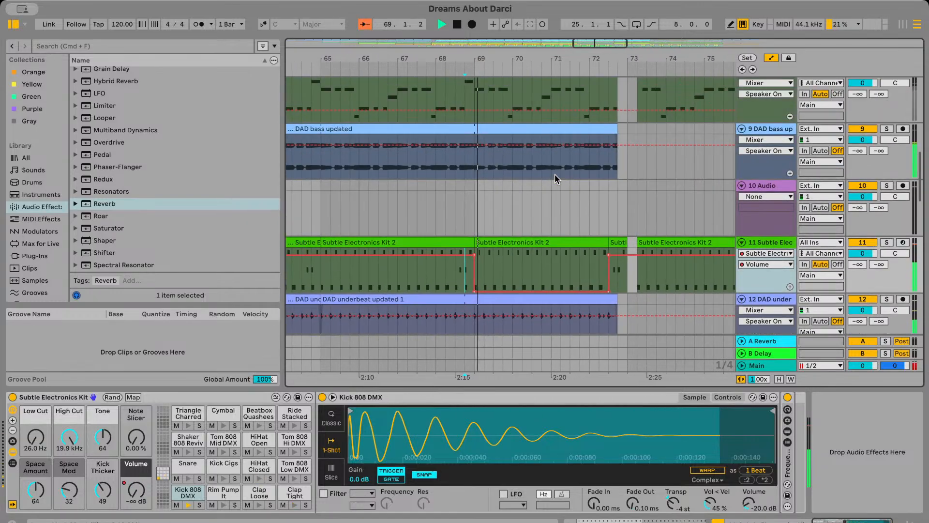
scroll(554, 175, down, 5)
scroll(554, 175, up, 6)
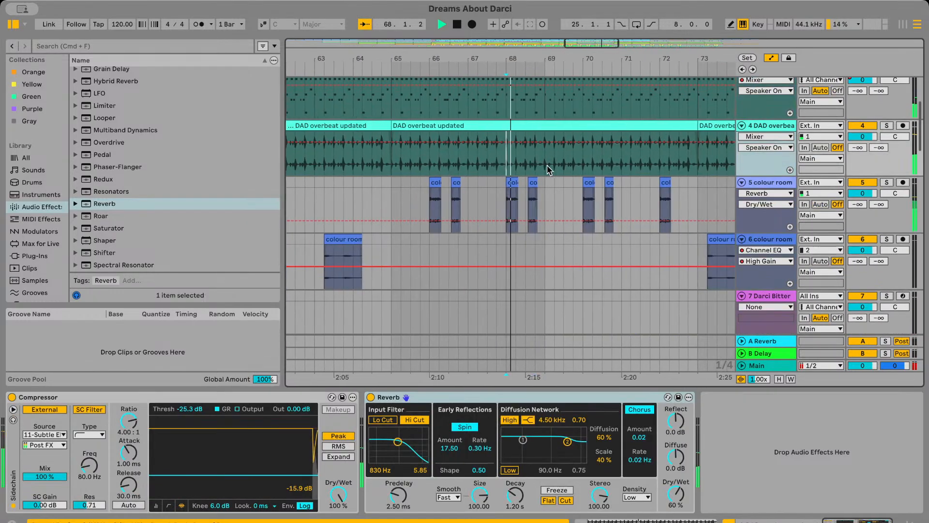
Hide the arrangement's automation lanes while listening to the parts around bars 69 to 70
scroll(547, 165, up, 4)
scroll(547, 164, down, 1)
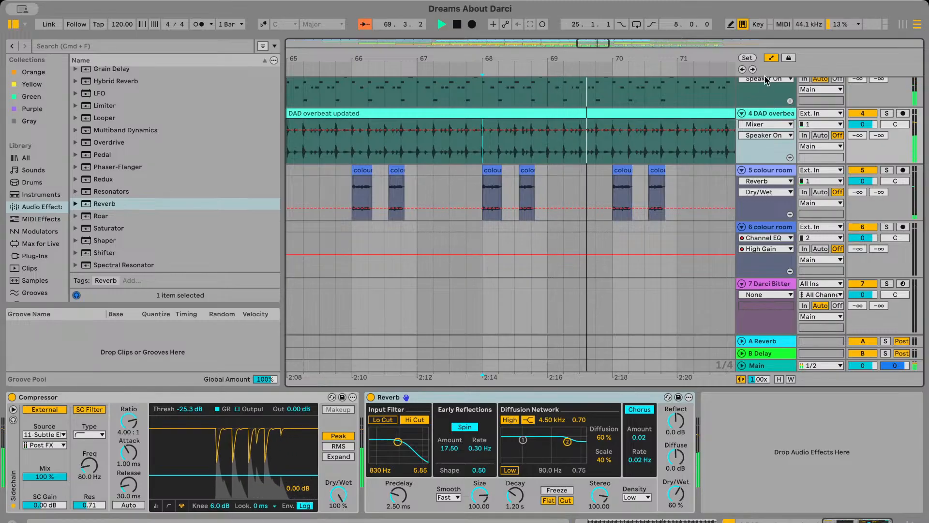
click(772, 57)
scroll(623, 247, down, 8)
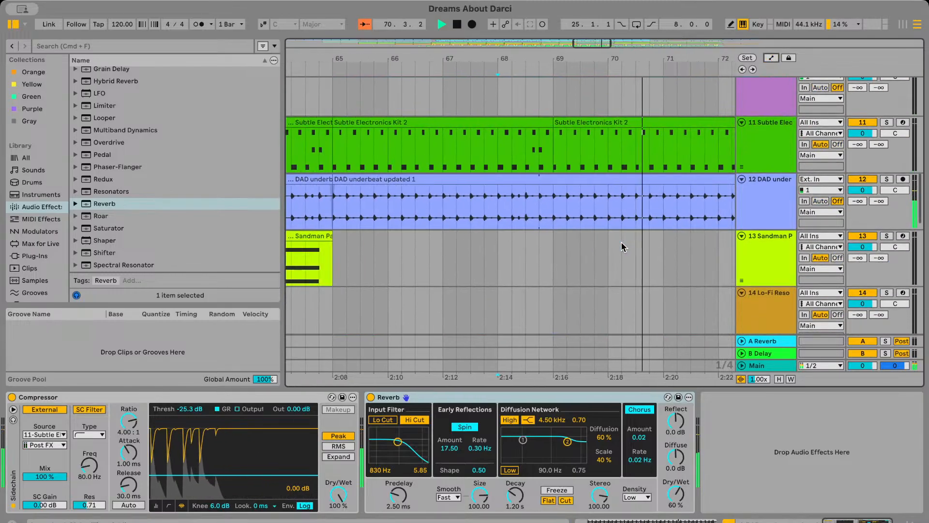
Play from about bar 70 through bar 73, examining which drum, bass and pad clips continue past the transition
scroll(623, 247, down, 2)
scroll(623, 247, up, 1)
scroll(623, 247, down, 1)
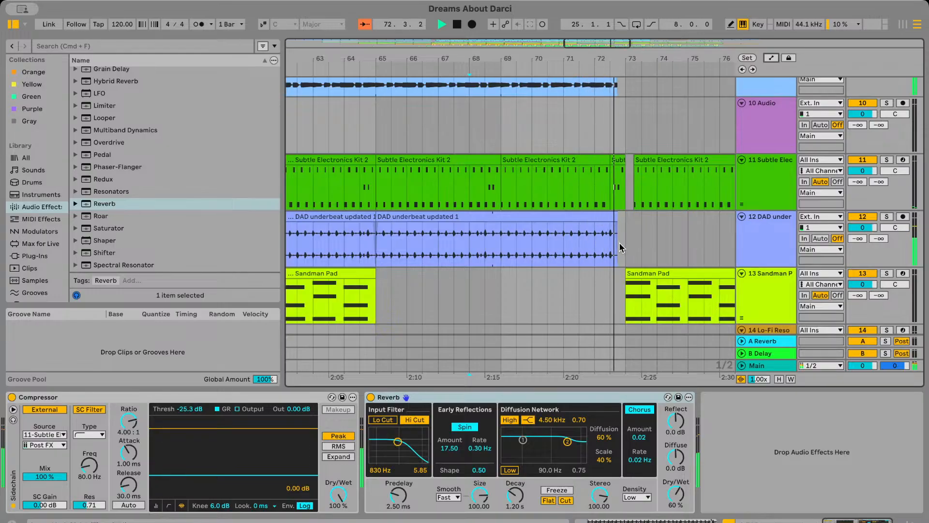
scroll(620, 244, up, 10)
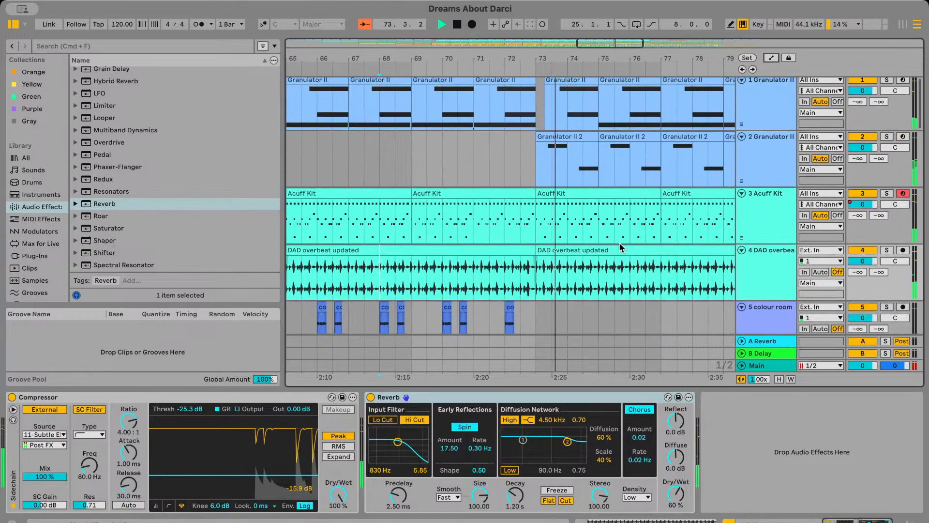
scroll(580, 242, down, 2)
scroll(528, 274, down, 3)
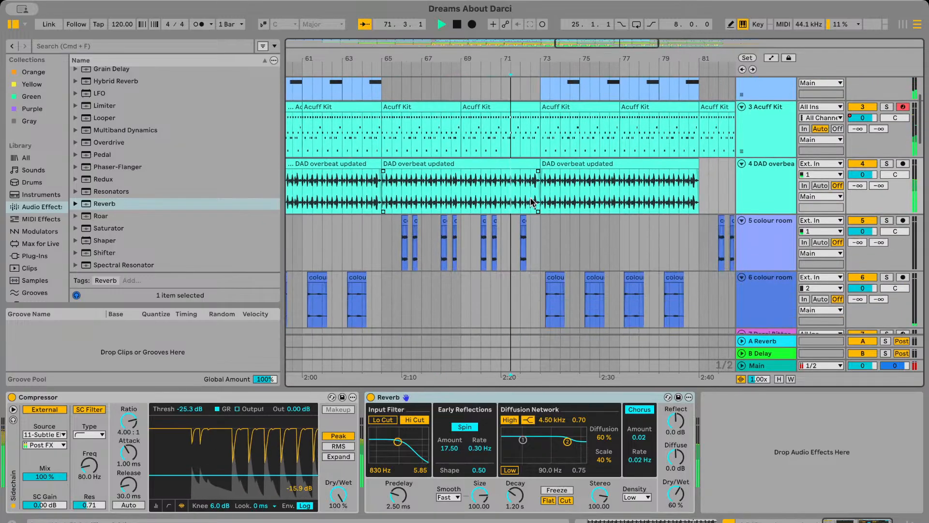
scroll(531, 203, down, 5)
scroll(533, 200, up, 2)
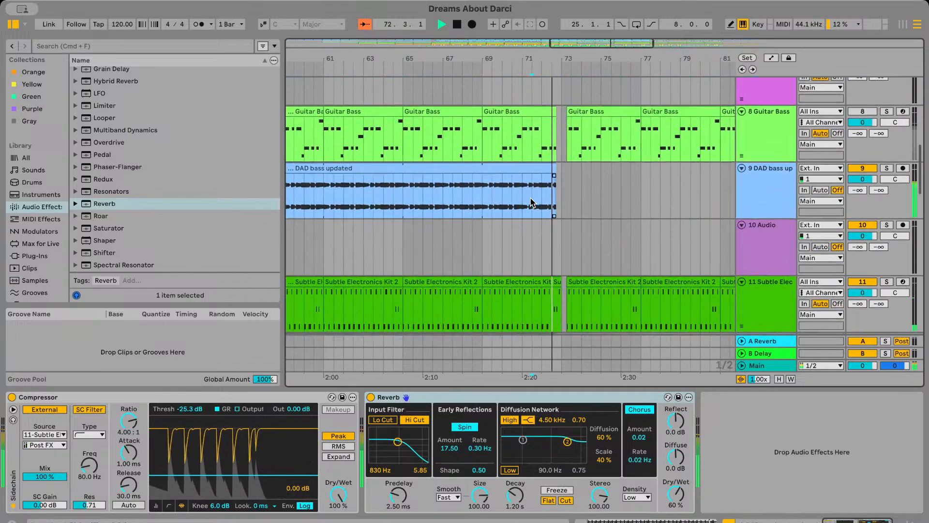
Copy the DAD bass updated clip and paste it after the bar 73 gap, starting at about bar 73.2
key(space)
click(539, 170)
scroll(539, 171, up, 3)
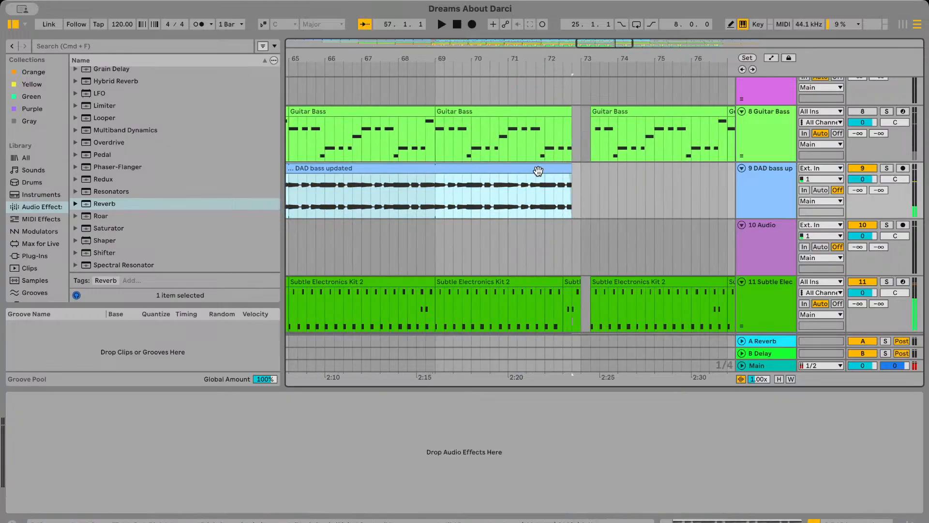
key(super+c)
click(594, 190)
key(super+v)
scroll(591, 170, up, 2)
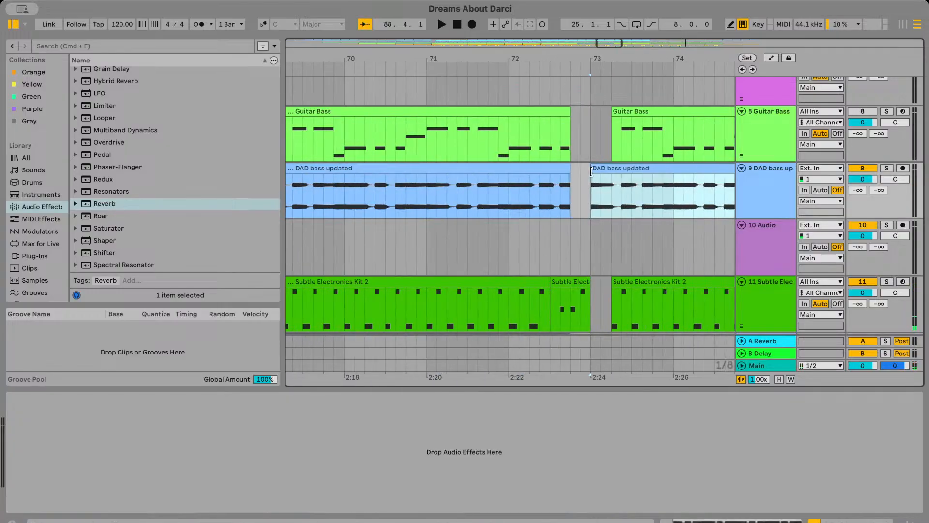
Play from just before bar 73 to check the added bass part against the other tracks
click(585, 190)
key(space)
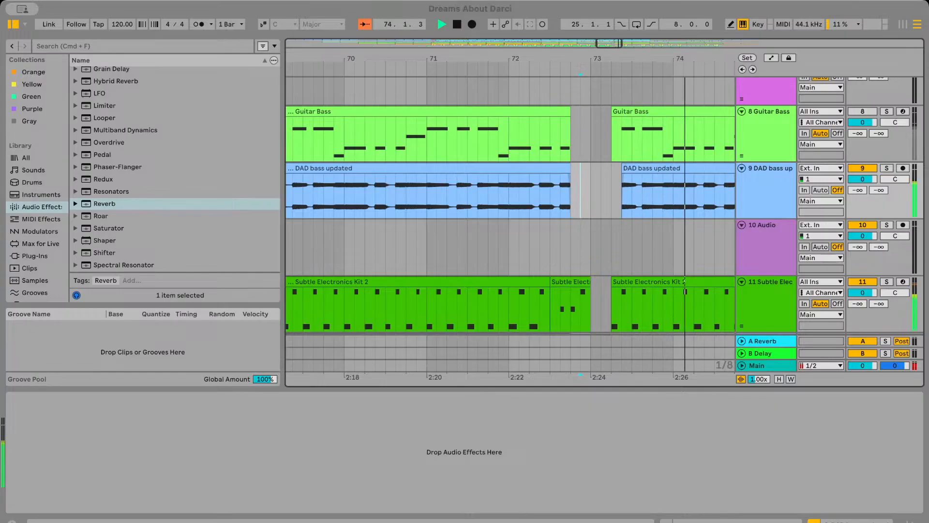
scroll(602, 232, down, 5)
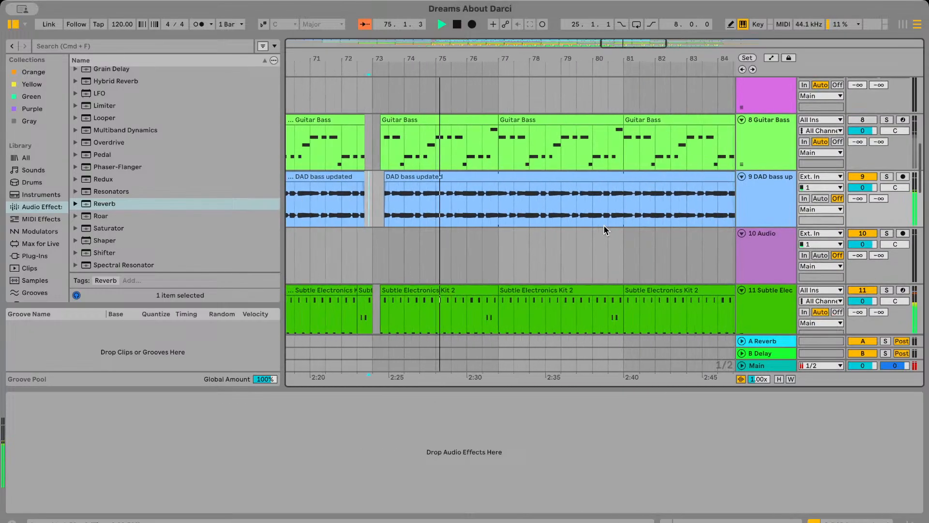
scroll(603, 228, down, 1)
scroll(604, 224, down, 10)
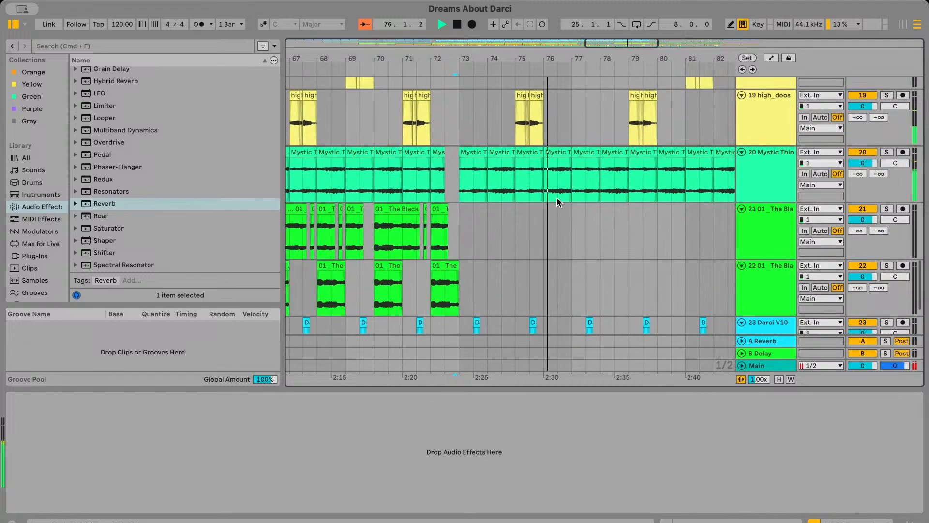
Try the VocaSol circ track's Channel EQ with Mid at 12 dB, reset it, and try High at -15 dB
scroll(556, 197, down, 2)
click(764, 269)
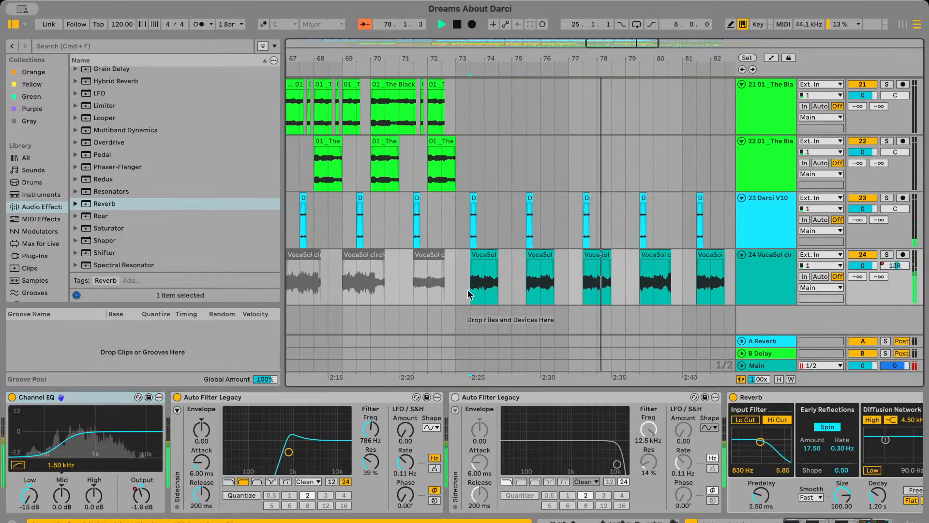
drag(67, 503, 66, 474)
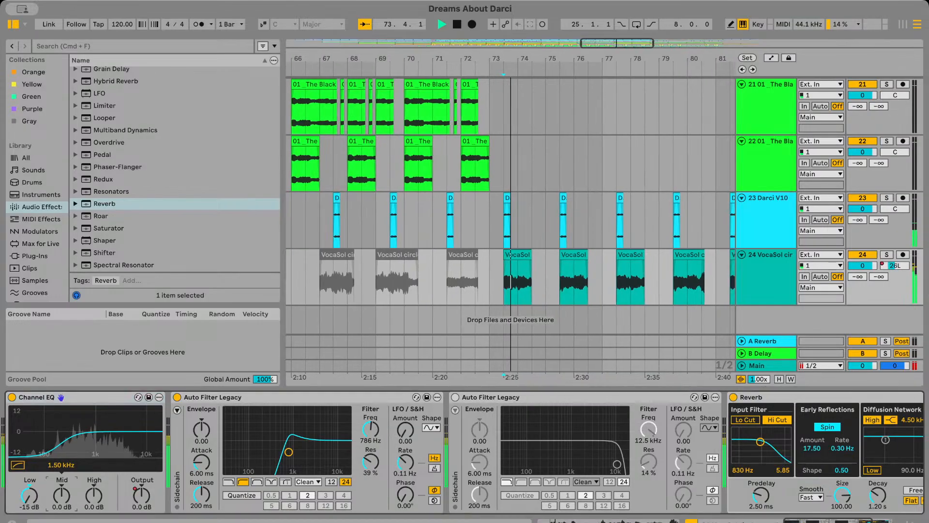
double_click(66, 501)
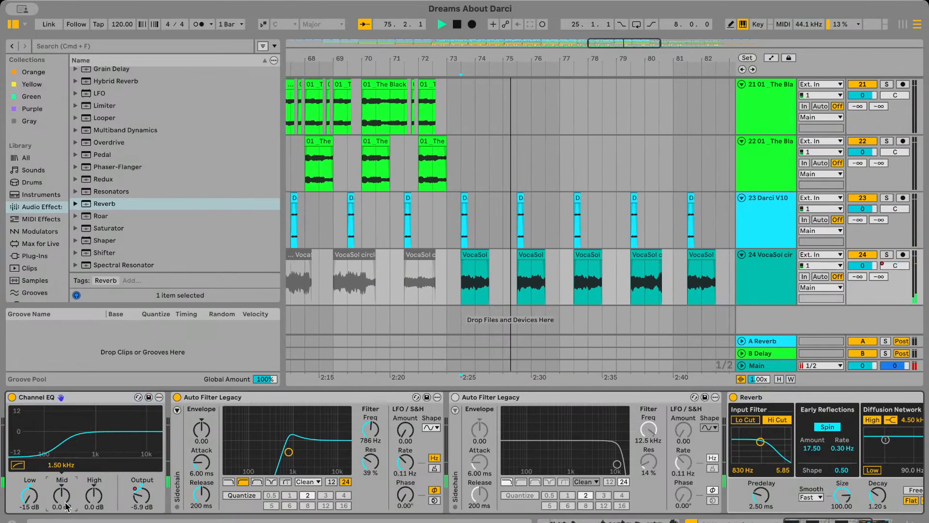
click(65, 504)
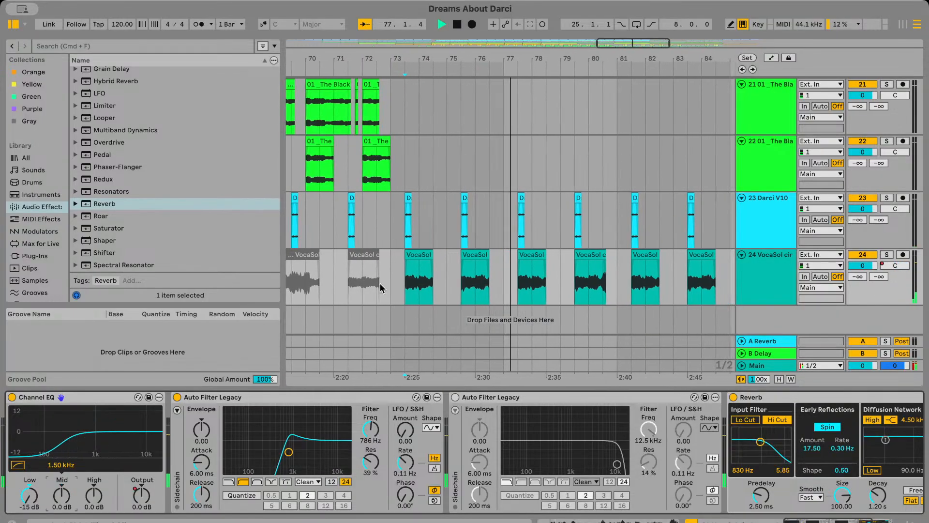
drag(94, 493, 94, 494)
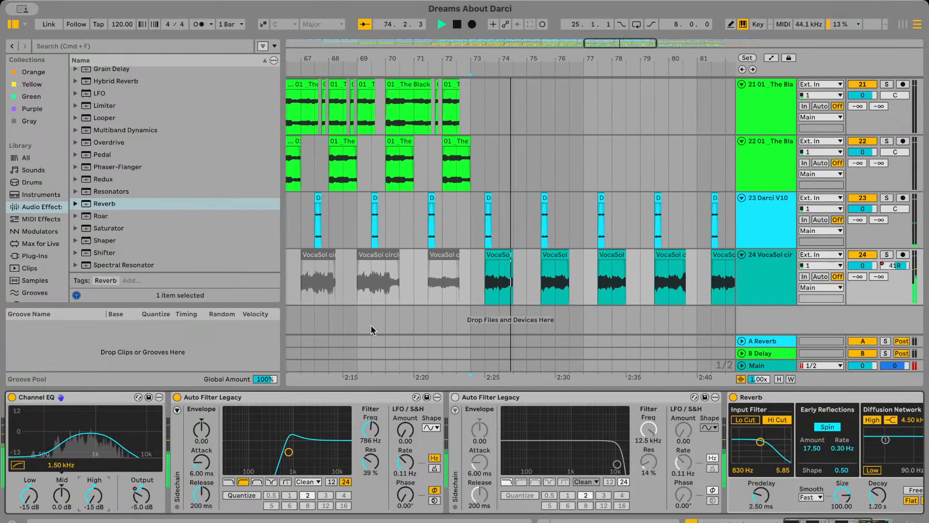
Play from about bar 72.3 across the bar 73 transition to check the full mix
click(449, 279)
key(space)
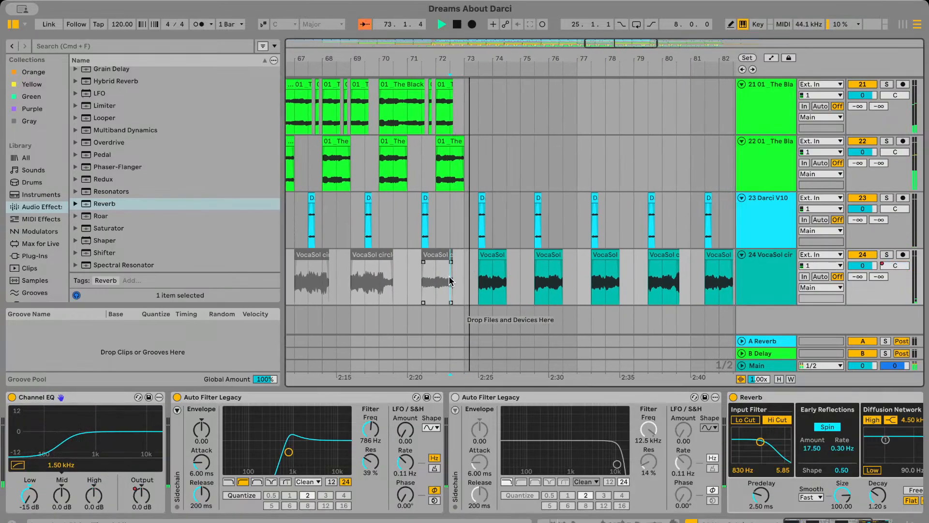
scroll(433, 257, up, 20)
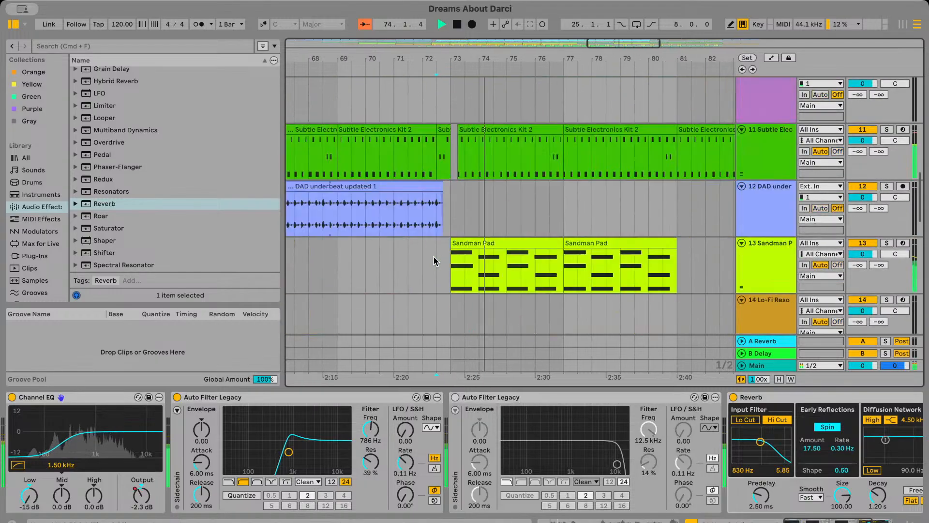
scroll(462, 199, up, 5)
key(space)
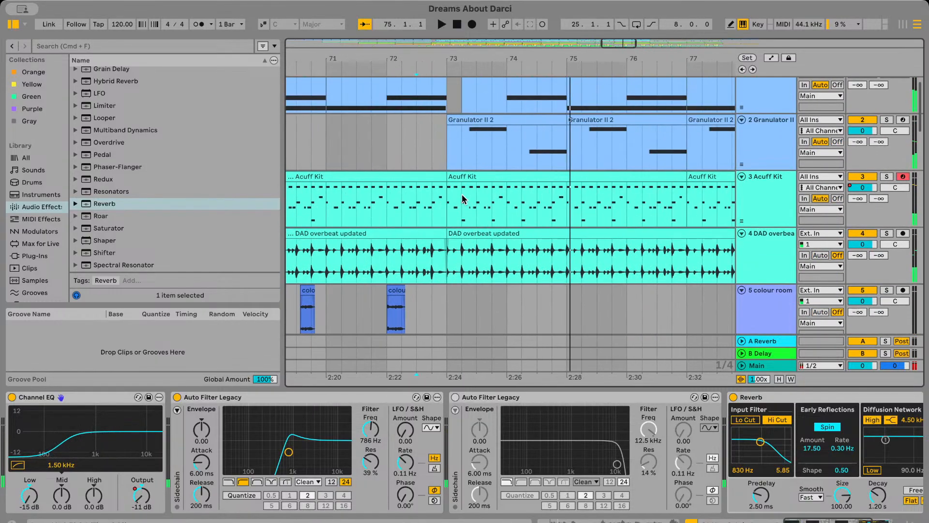
Add a fade-in of about one beat to the DAD overbeat updated clip starting at bar 73
click(449, 242)
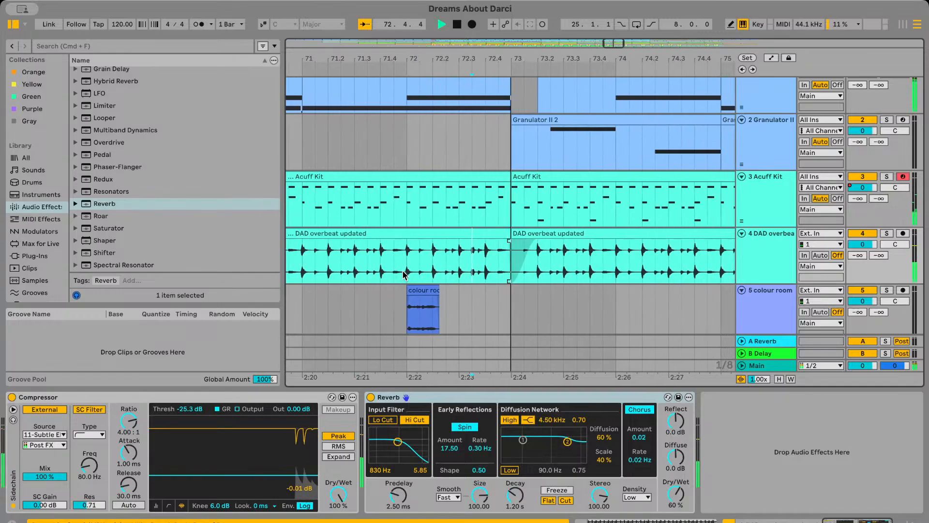
scroll(405, 274, down, 4)
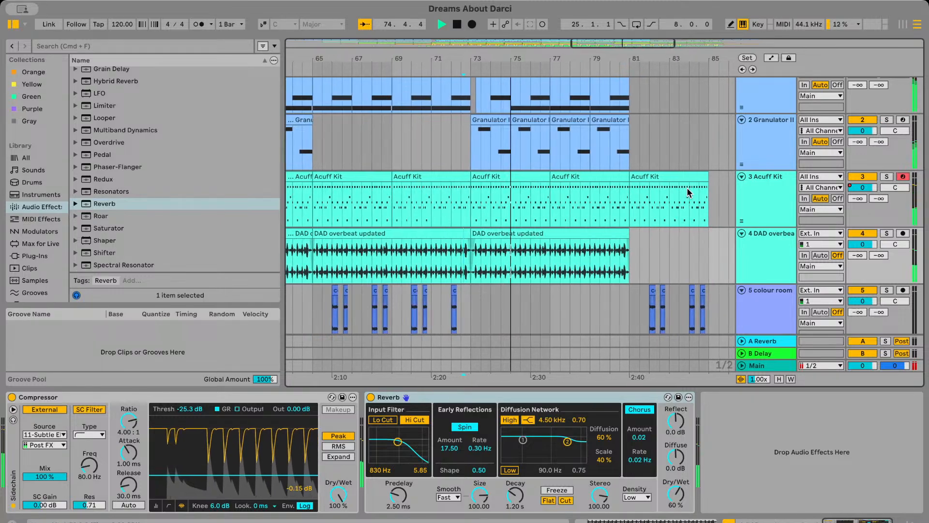
scroll(688, 193, left, 2)
Solo the Acuff Kit track and play it from about bar 71 and from about bar 63
click(480, 205)
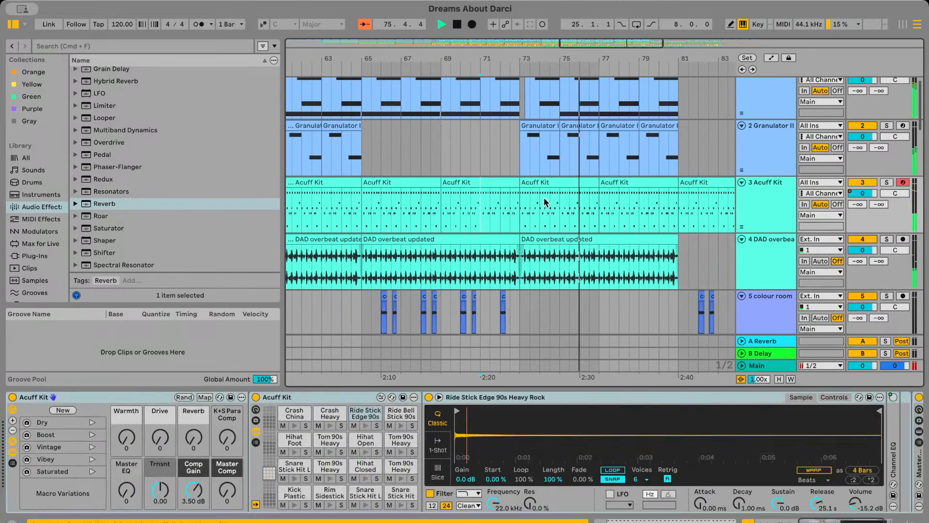
click(886, 183)
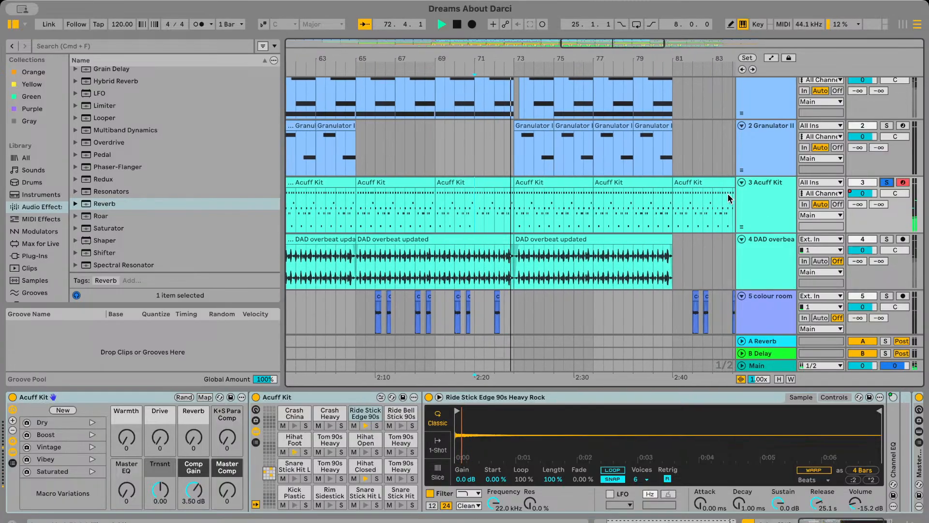
scroll(561, 178, left, 3)
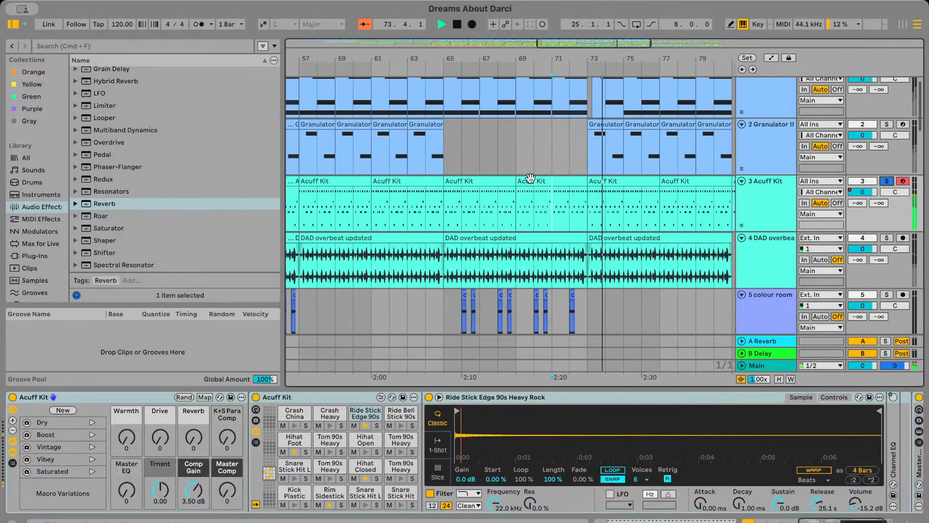
key(space)
key(space)
scroll(460, 216, right, 3)
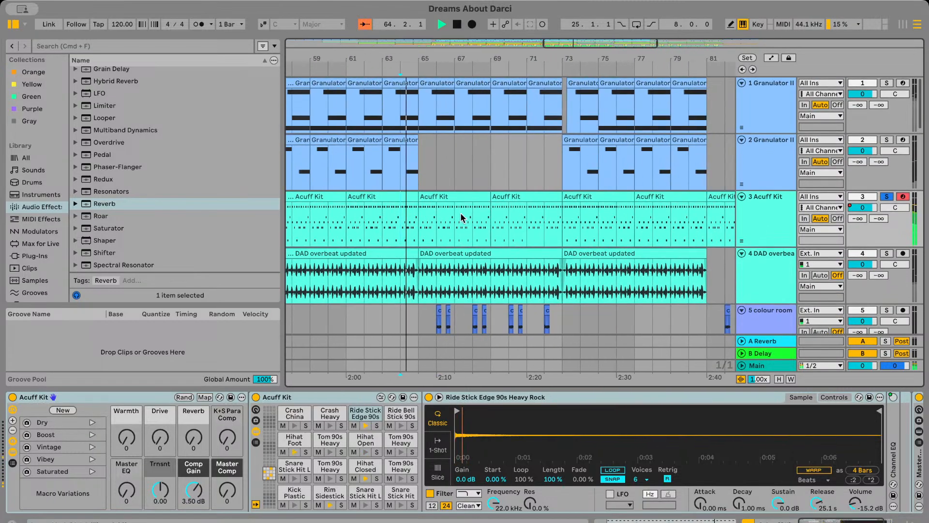
Open the Acuff Kit clip at bar 73 and raise the Ride Stick Edge notes' velocity to 90
double_click(602, 198)
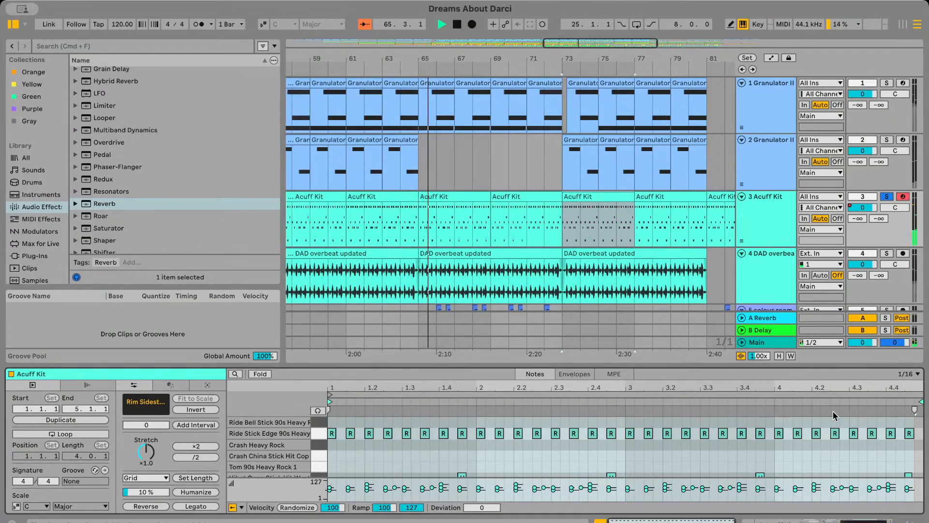
drag(923, 449, 263, 425)
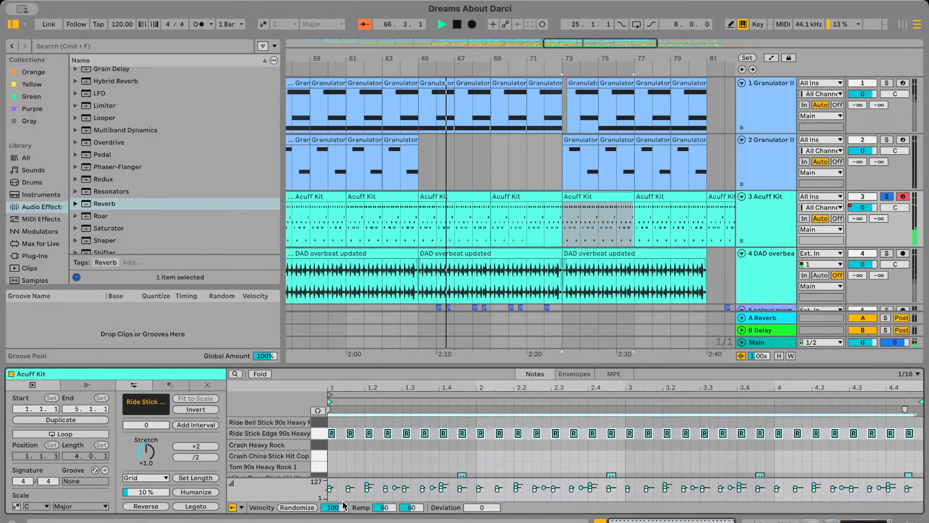
key(super+Up)
key(super+Up)
key(super+Up)
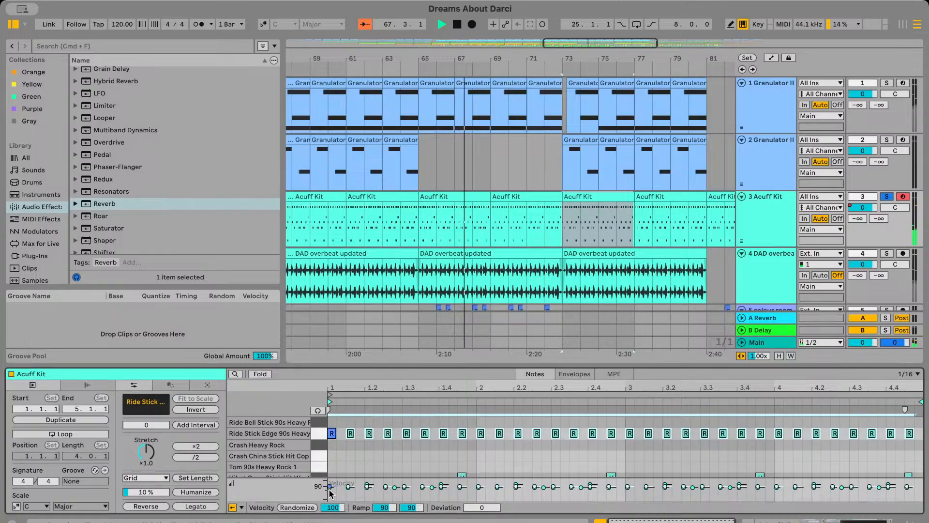
Play the edited Acuff Kit part across bar 73, first soloed and again unsoloed within the full mix
key(space)
click(562, 236)
key(space)
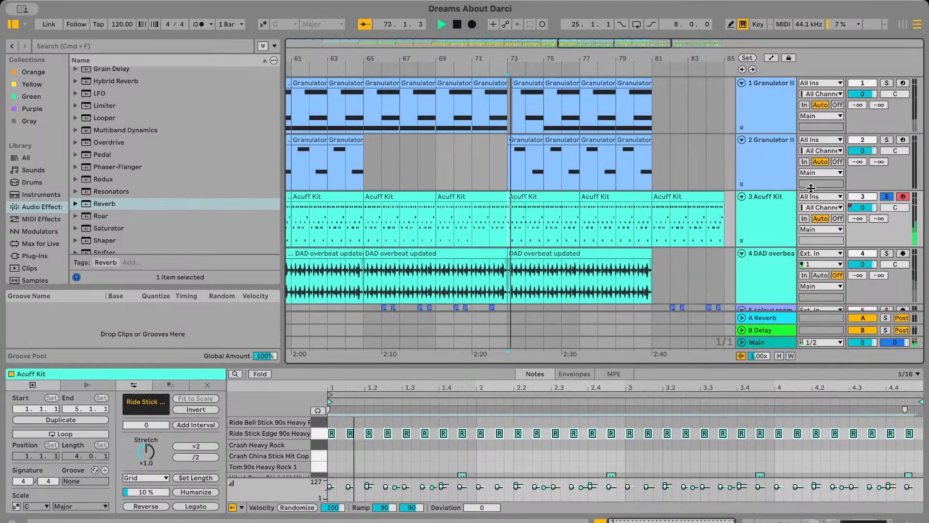
click(886, 196)
scroll(485, 226, down, 3)
scroll(486, 224, up, 3)
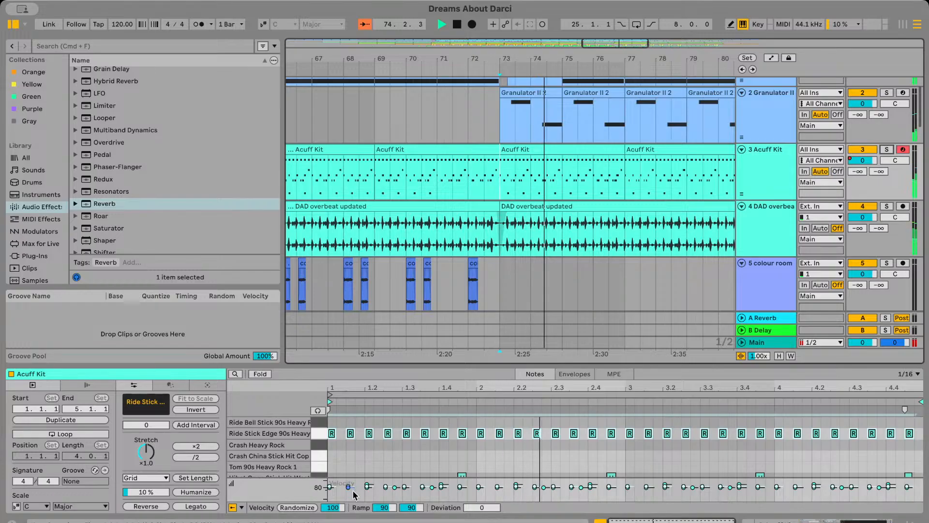
click(484, 185)
key(space)
key(space)
Reopen the Acuff Kit clip at bar 73 and undo the ride velocity changes
click(561, 137)
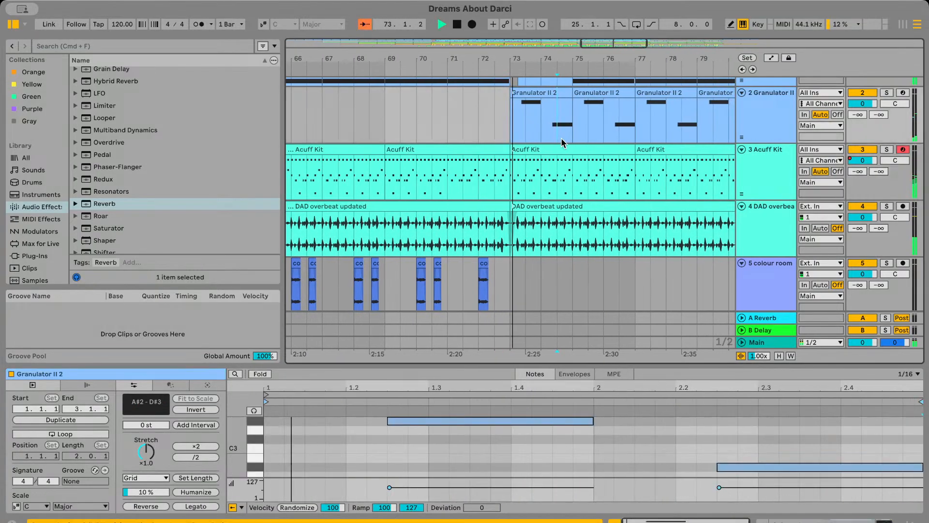
click(562, 149)
click(784, 186)
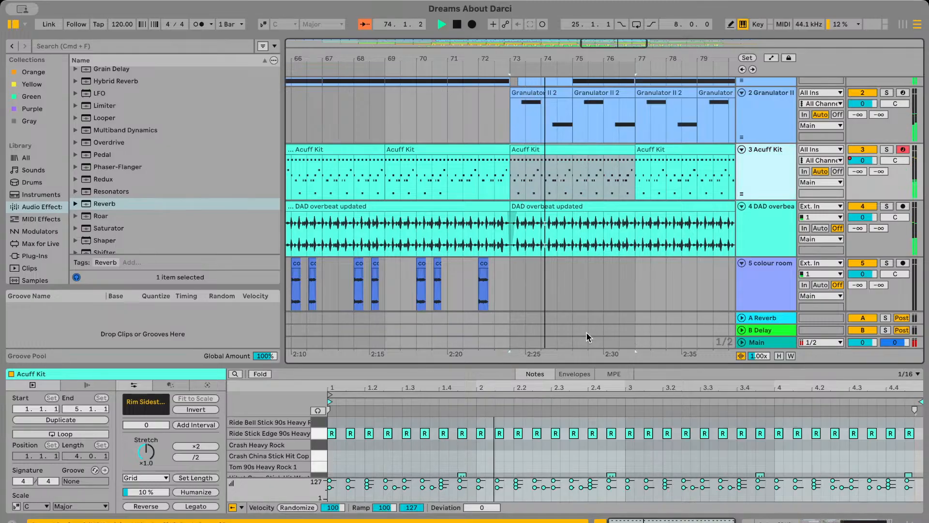
key(super+z)
key(super+z)
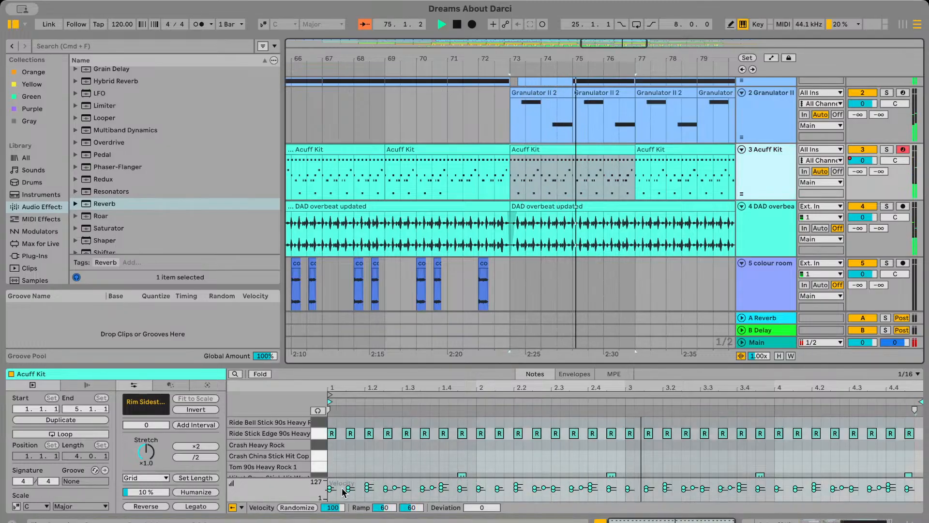
Play the arrangement from just before bar 57 and show the Acuff Kit track's devices
click(540, 206)
scroll(540, 206, down, 5)
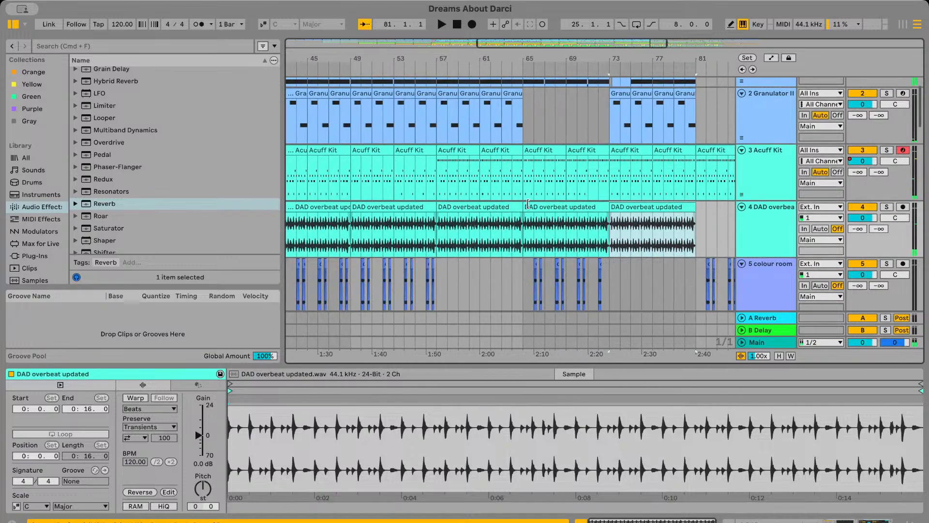
click(434, 180)
key(space)
double_click(773, 178)
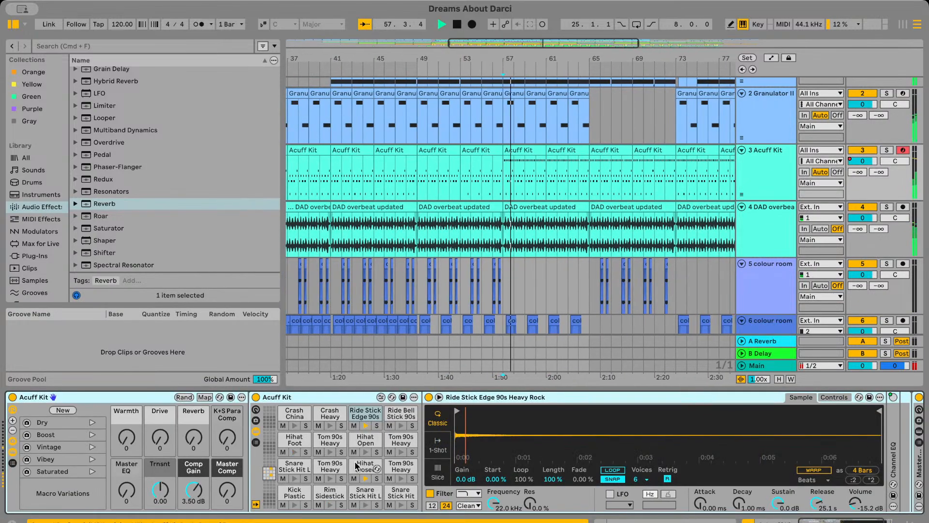
Show the Ride Stick Edge 90s pad's volume automation on the Acuff Kit track and add a -15.2 dB breakpoint at bar 57
double_click(364, 416)
double_click(364, 416)
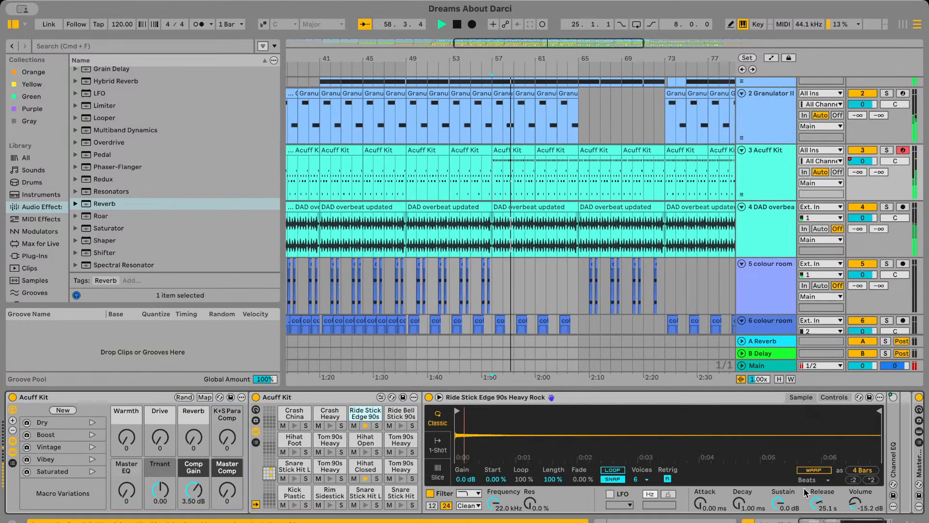
drag(856, 504, 855, 485)
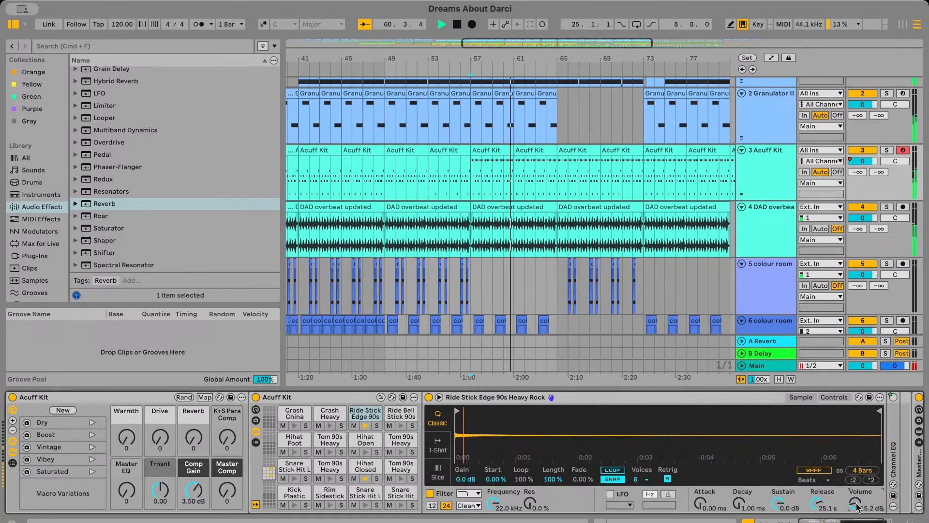
drag(856, 506, 856, 516)
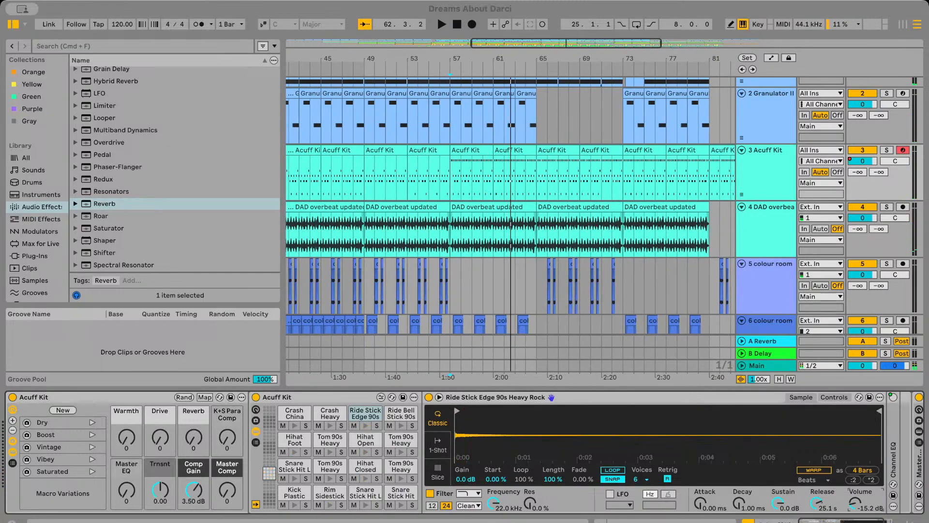
click(772, 58)
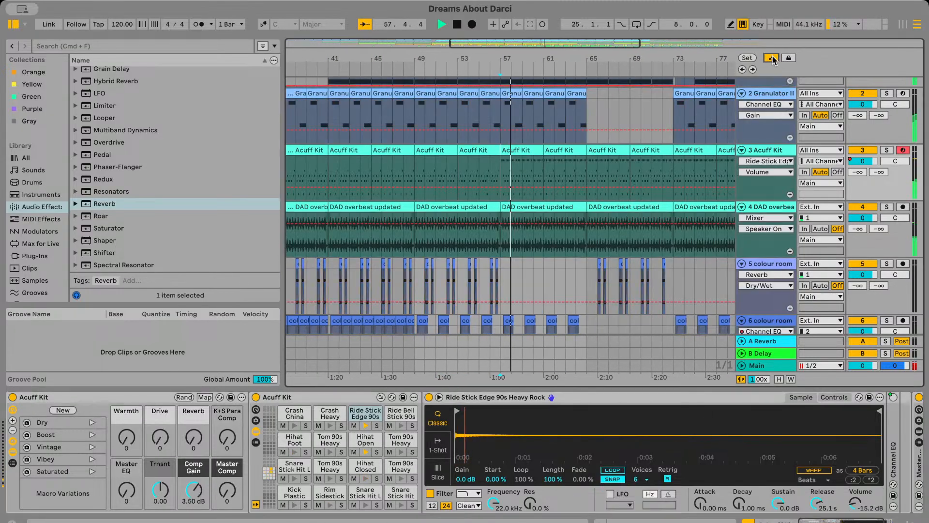
click(489, 187)
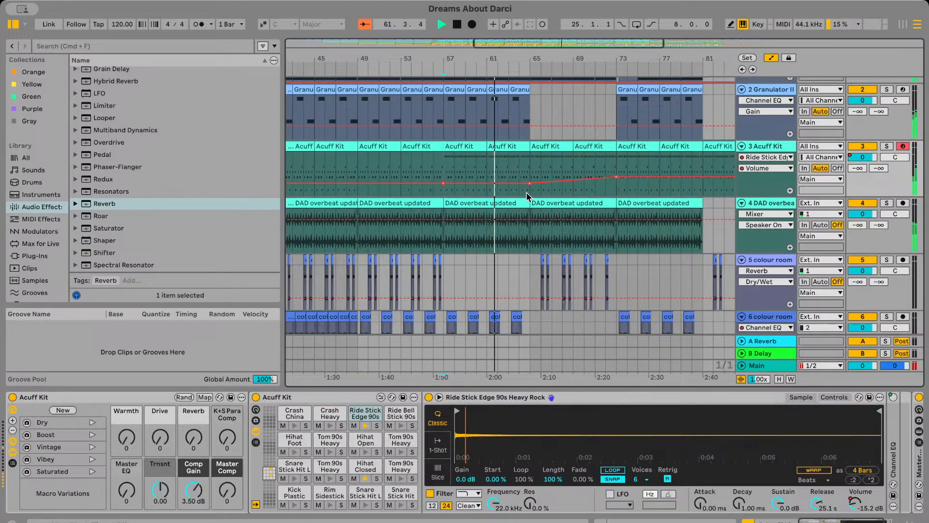
Ramp the Ride Stick Edge volume automation from bar 57 up to -6.59 dB at bar 73
mouse_move(603, 182)
mouse_down()
mouse_move(603, 171)
mouse_move(616, 178)
mouse_up()
click(531, 183)
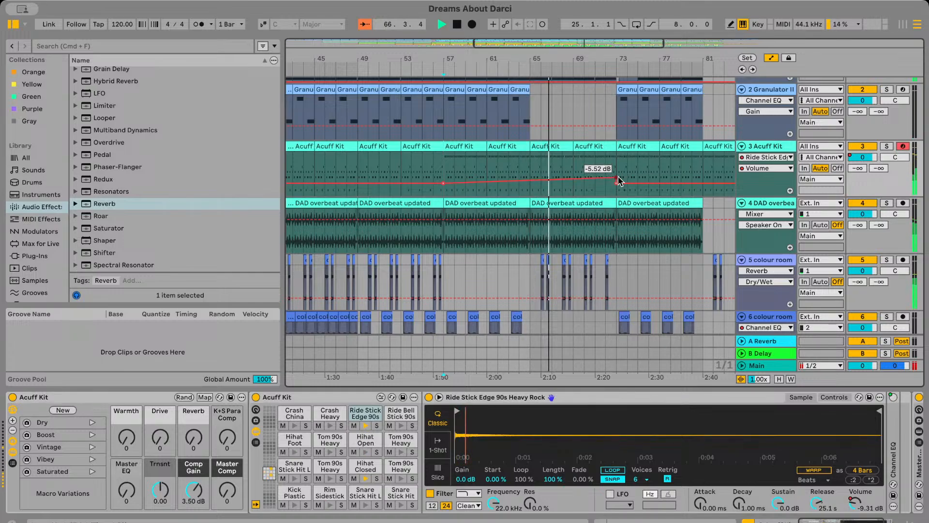
drag(619, 177, 619, 179)
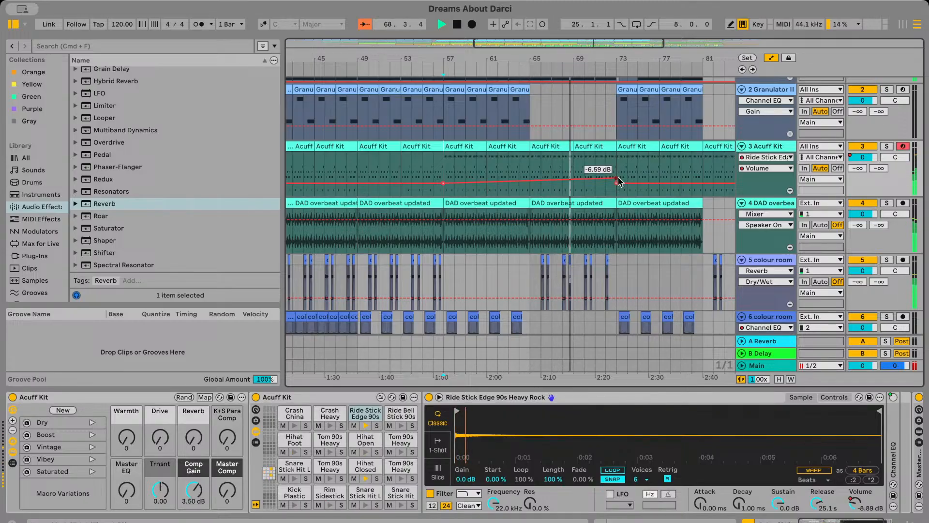
Delete the lower -15.2 dB breakpoint at bar 73 from the Ride Stick Edge volume automation
scroll(611, 178, right, 5)
scroll(611, 177, up, 2)
scroll(521, 214, right, 1)
scroll(522, 213, down, 1)
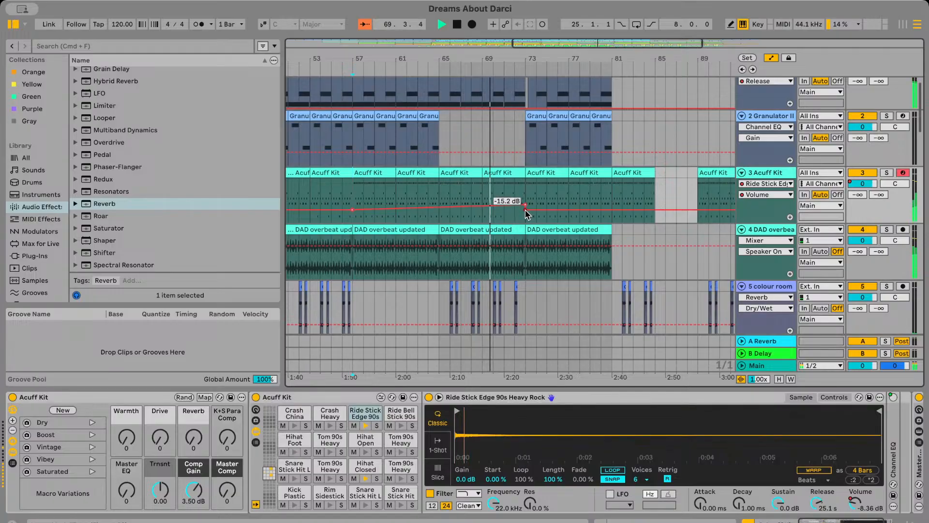
click(526, 210)
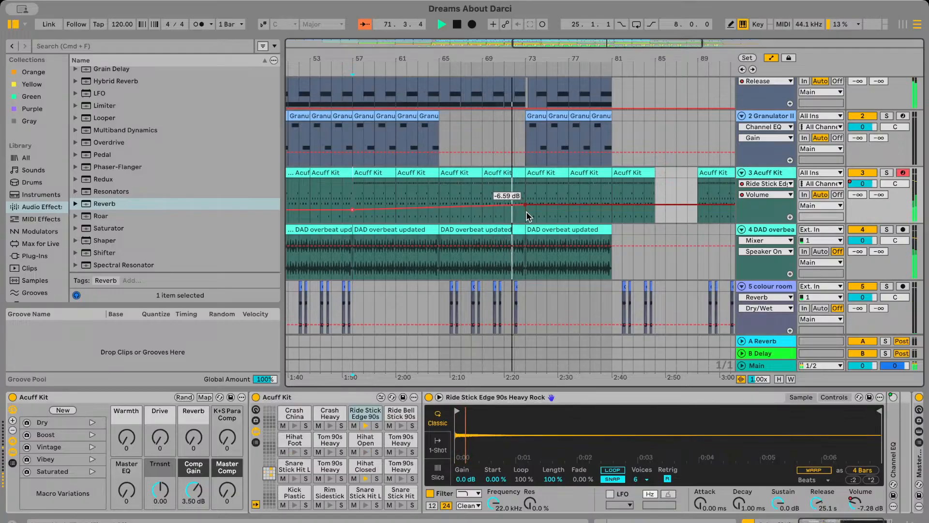
Stop playback and move the -15.2 dB ride volume breakpoint from bar 57 to bar 73, turning the ramp into a sudden jump
scroll(527, 216, up, 2)
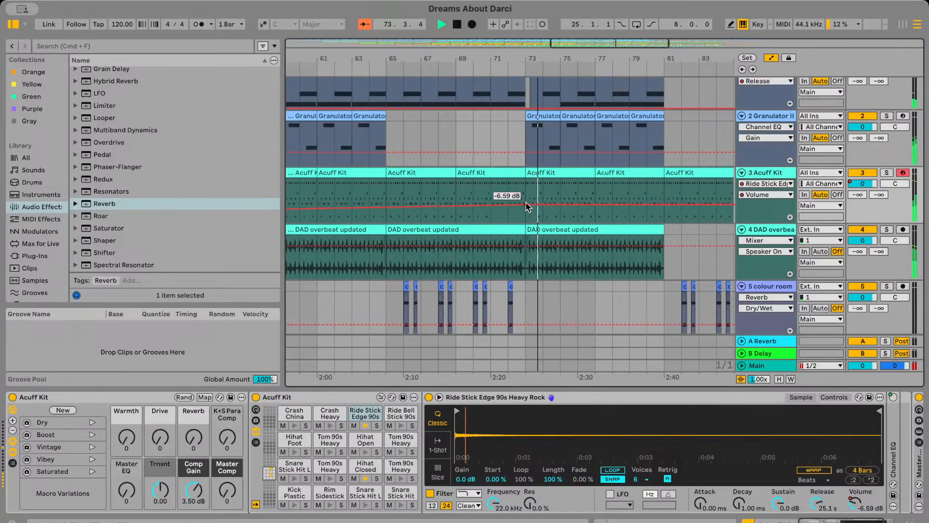
scroll(521, 205, left, 5)
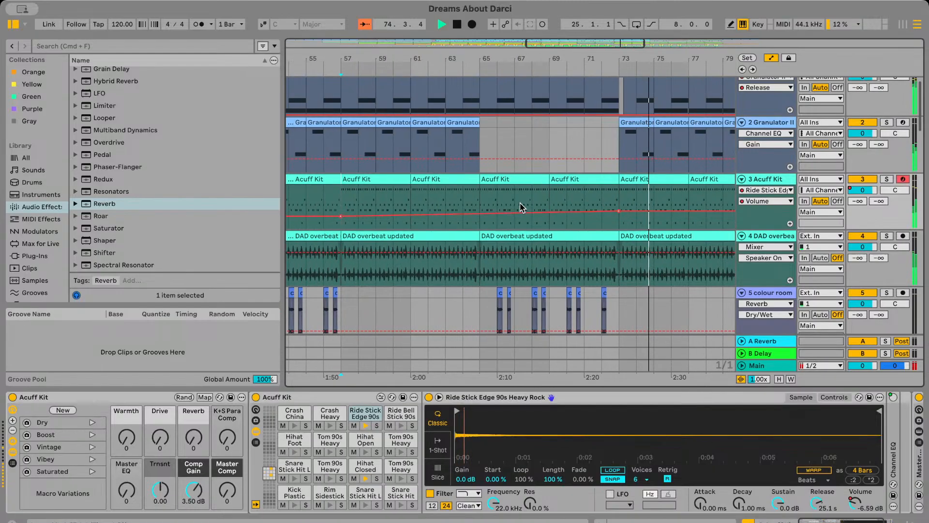
key(space)
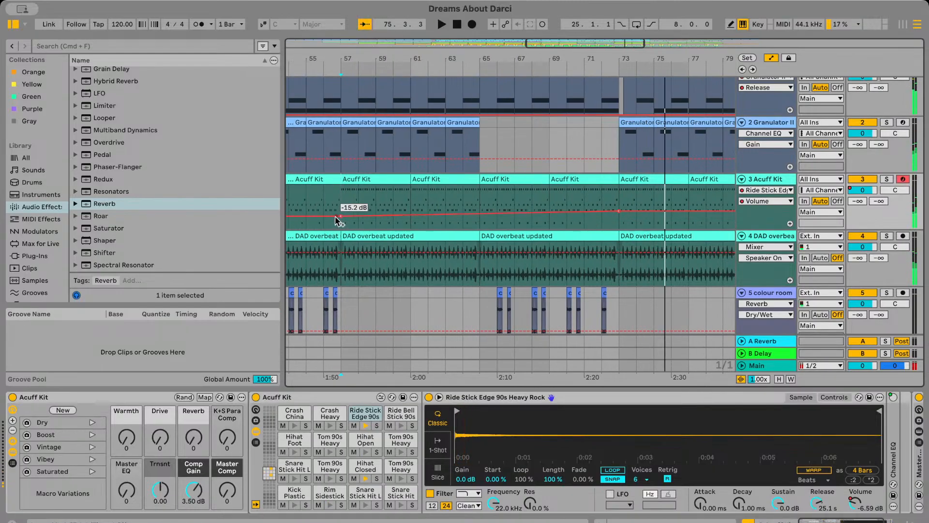
drag(463, 216, 619, 216)
Play the arrangement from bar 71 across bar 73 to check the sudden ride volume change
click(588, 208)
key(space)
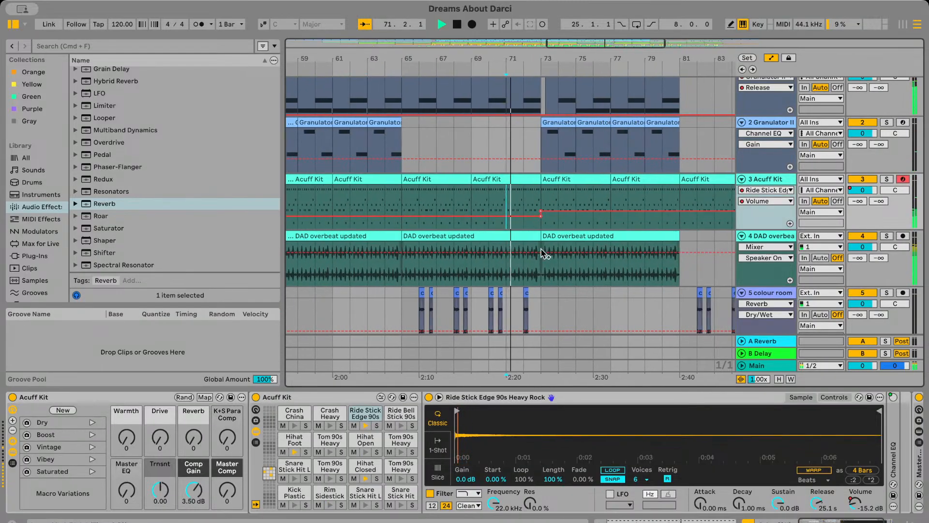
scroll(540, 258, up, 5)
scroll(540, 260, down, 1)
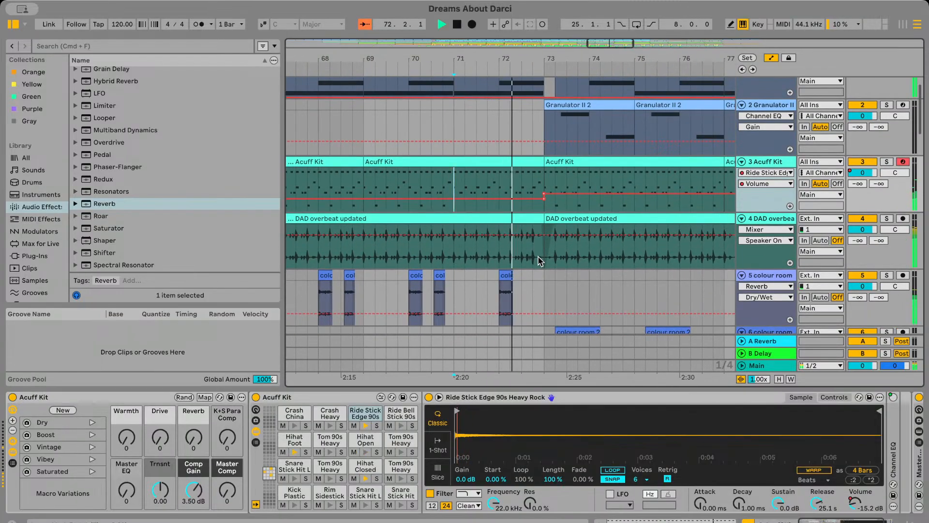
scroll(541, 261, up, 3)
scroll(572, 254, down, 6)
scroll(572, 255, up, 1)
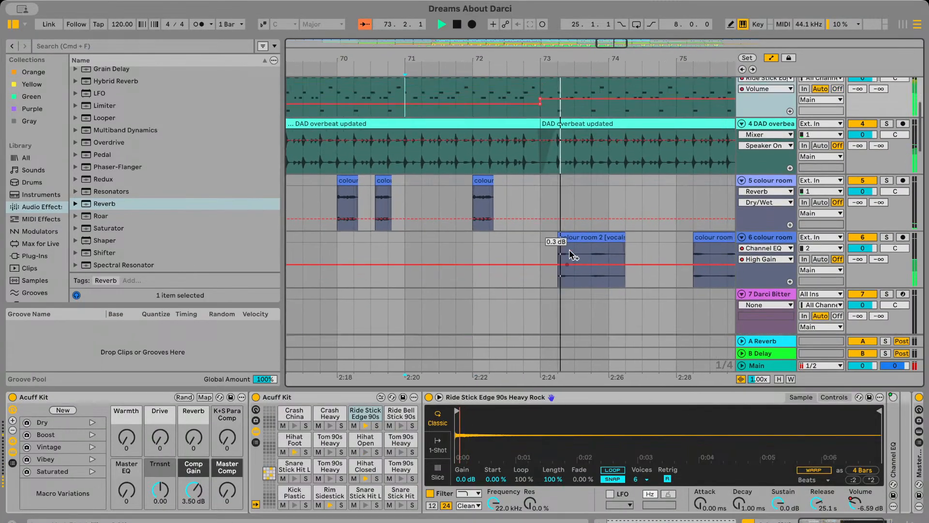
scroll(570, 251, up, 5)
scroll(563, 218, down, 3)
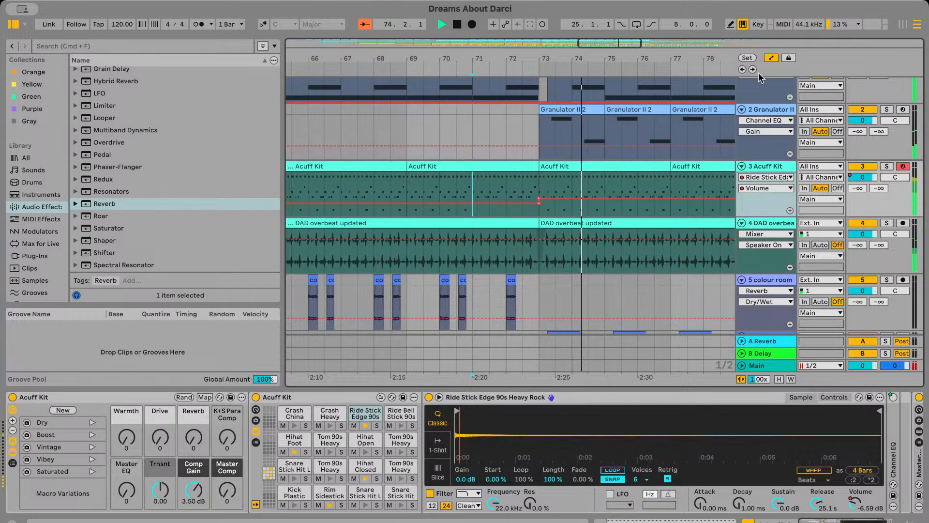
Hide the automation, open the Acuff Kit clip at bar 73 to review its notes, and play across bar 73
click(771, 59)
double_click(582, 166)
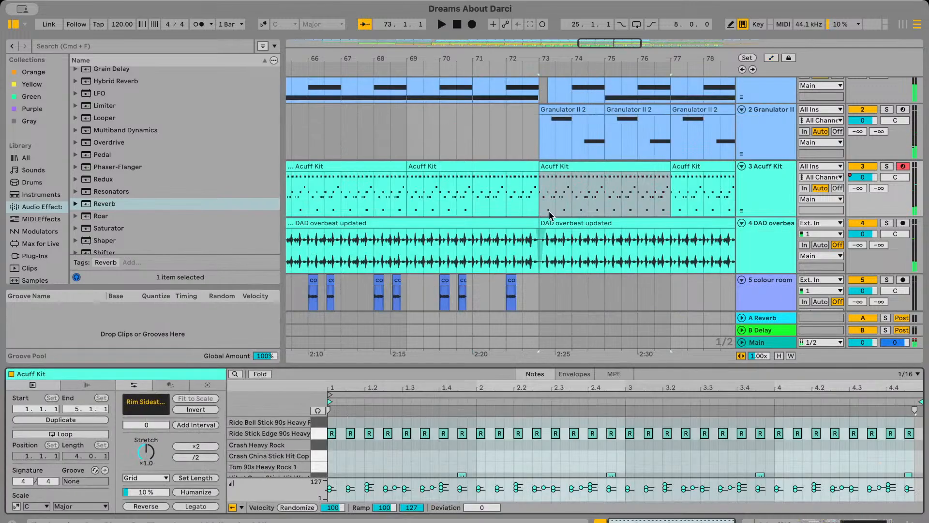
click(351, 434)
click(509, 214)
key(space)
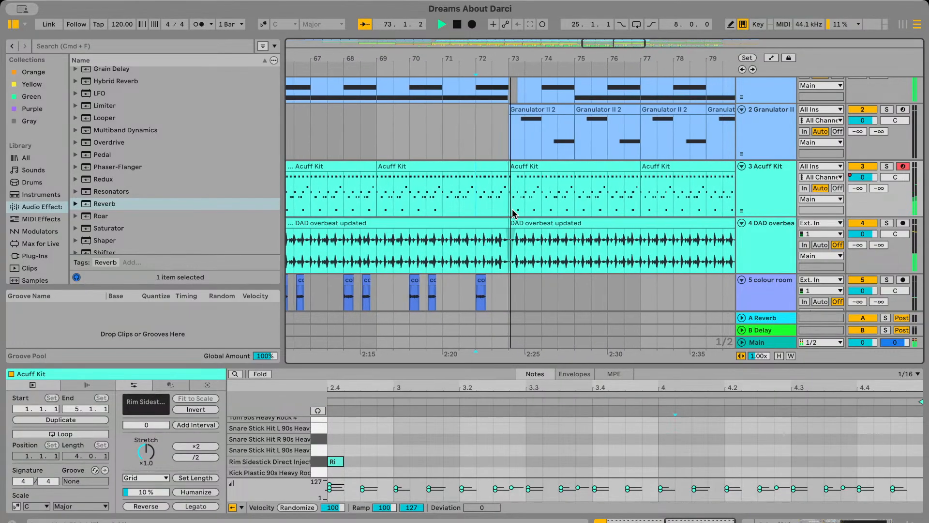
scroll(512, 214, left, 3)
scroll(512, 214, down, 4)
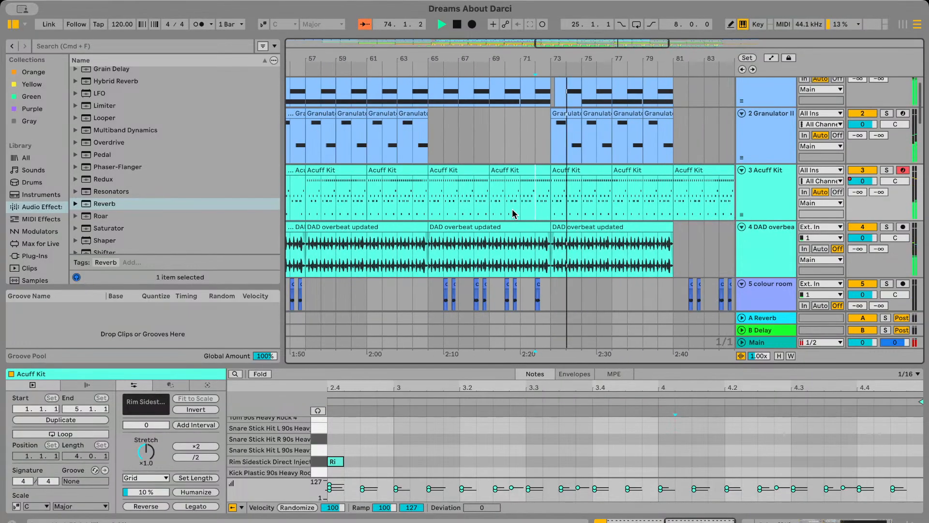
Play the DAD bass updated part from bar 69 to check how it leads into bar 73
scroll(512, 214, down, 10)
scroll(512, 214, up, 2)
click(507, 220)
key(space)
key(space)
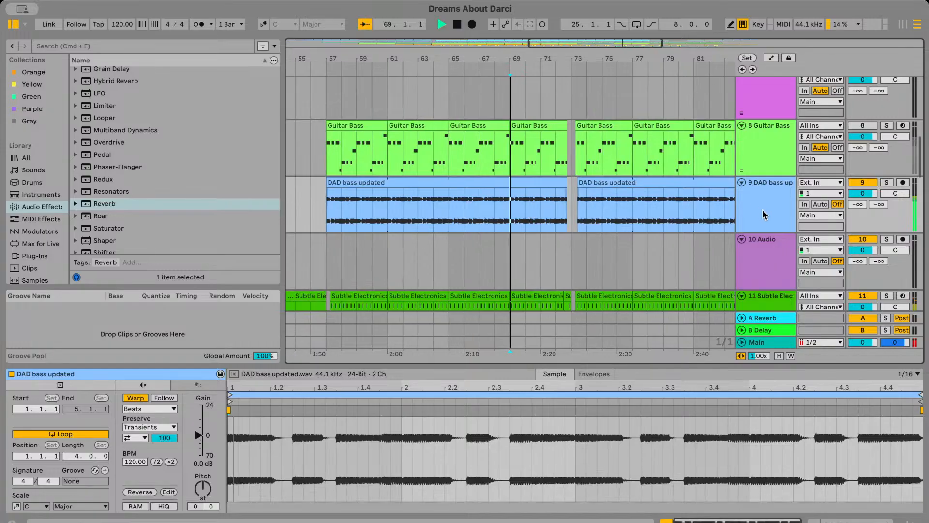
Add an Auto Filter to the DAD bass updated track and set it to high-pass at 20 Hz
double_click(762, 212)
scroll(408, 231, up, 5)
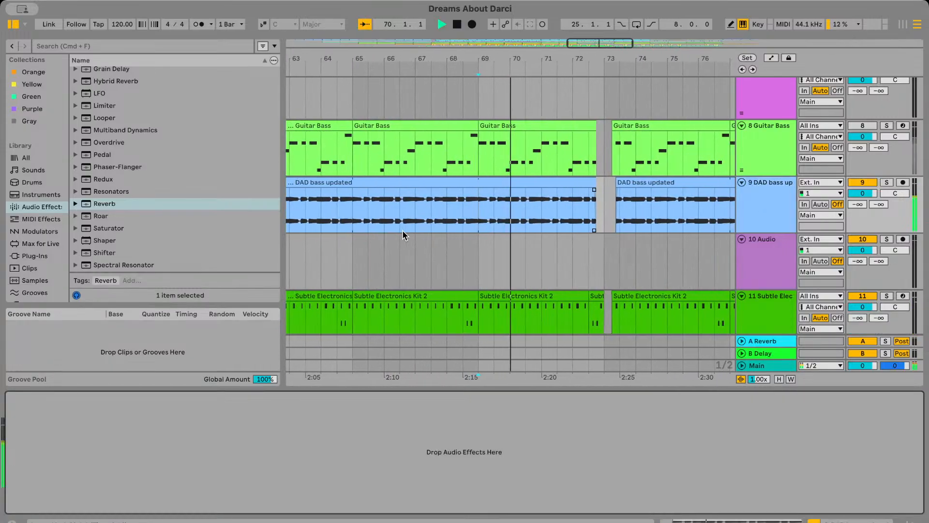
scroll(111, 140, up, 5)
scroll(108, 133, up, 4)
click(108, 106)
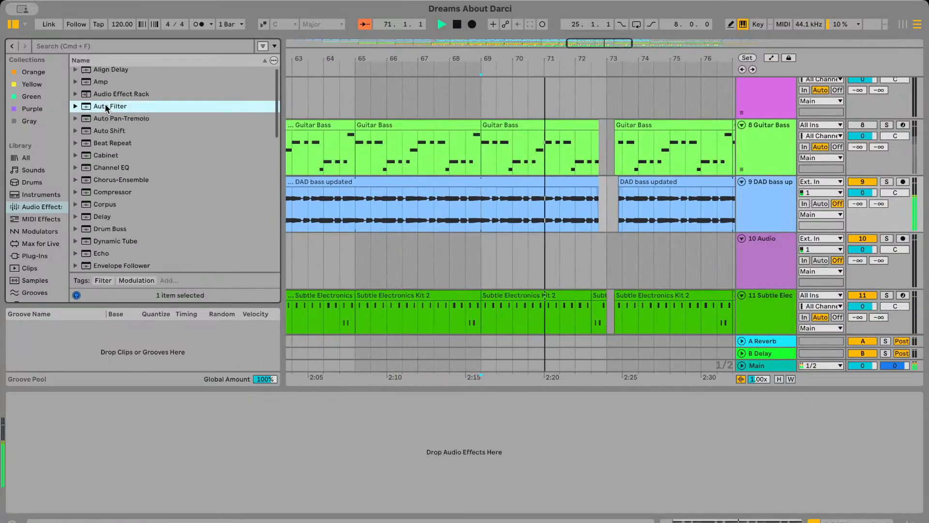
drag(221, 456, 221, 457)
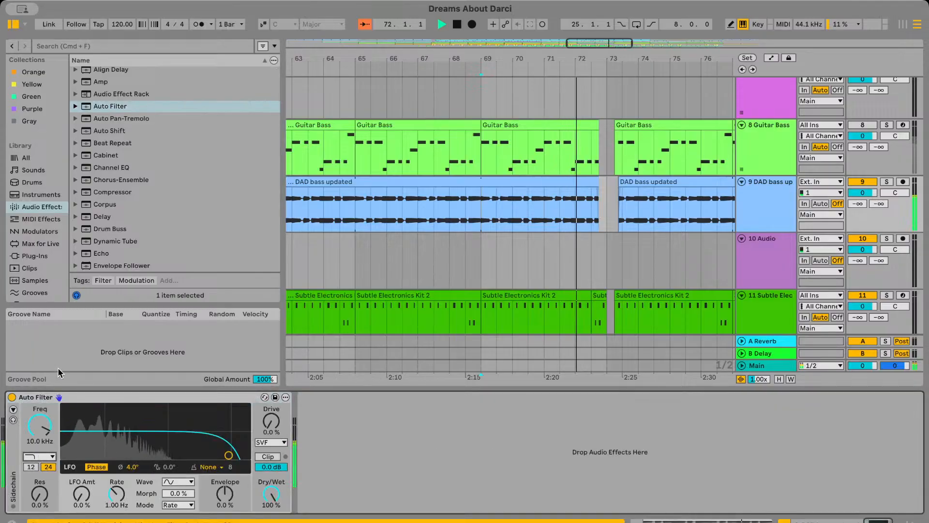
drag(111, 409, 92, 440)
drag(150, 428, 64, 455)
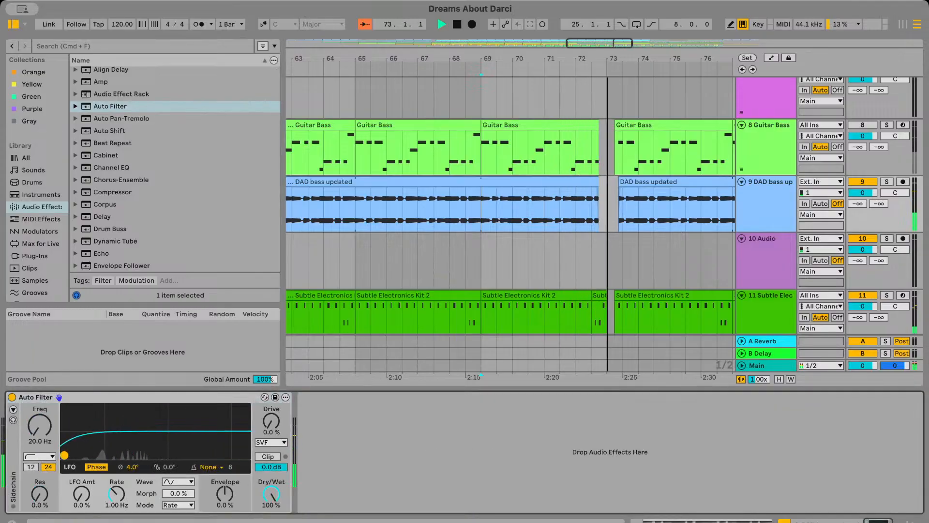
Try raising the bass Auto Filter to 63 Hz with 45% resonance while playing from bar 68
key(space)
key(space)
click(556, 198)
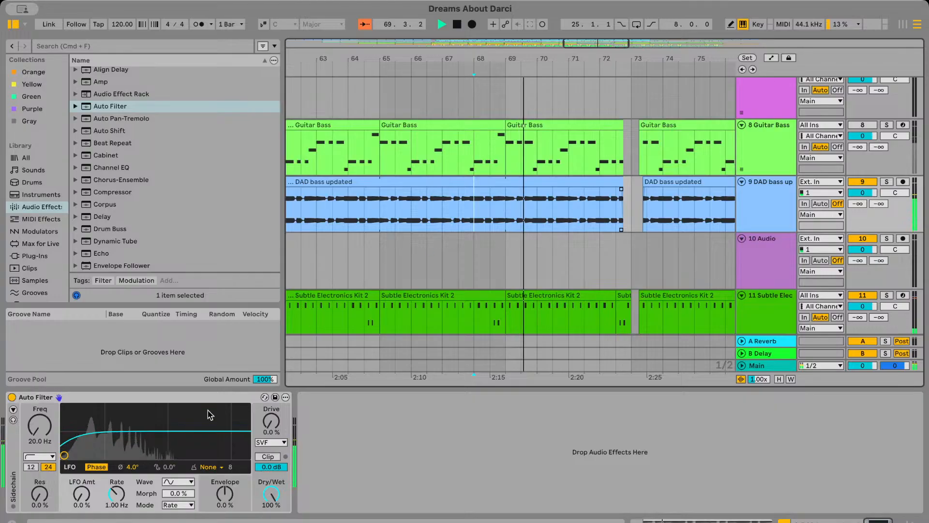
drag(64, 457, 66, 455)
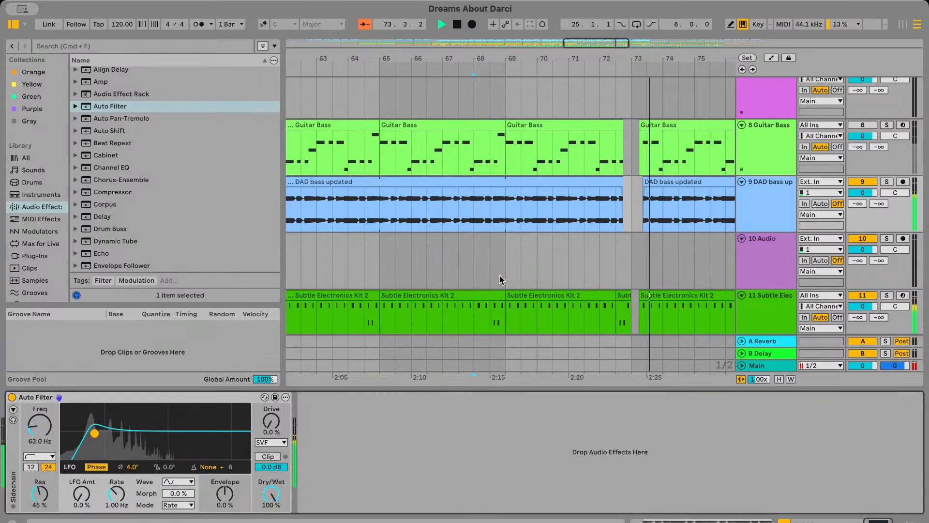
Set the bass Auto Filter's frequency to 20 Hz and resonance to 15% while replaying the lead-in to bar 73
key(space)
click(521, 221)
key(space)
mouse_move(95, 435)
mouse_down()
mouse_move(98, 445)
mouse_move(131, 442)
mouse_move(64, 449)
mouse_up()
scroll(426, 220, left, 3)
click(408, 213)
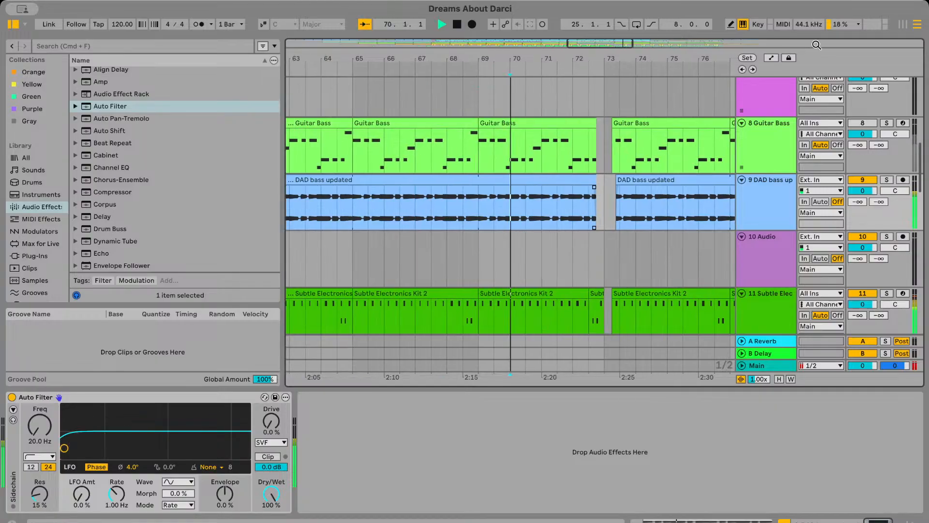
Automate the bass Auto Filter frequency to rise from 20 Hz at bar 71 to about 477 Hz at bar 73, dropping back to 20 Hz
key(a)
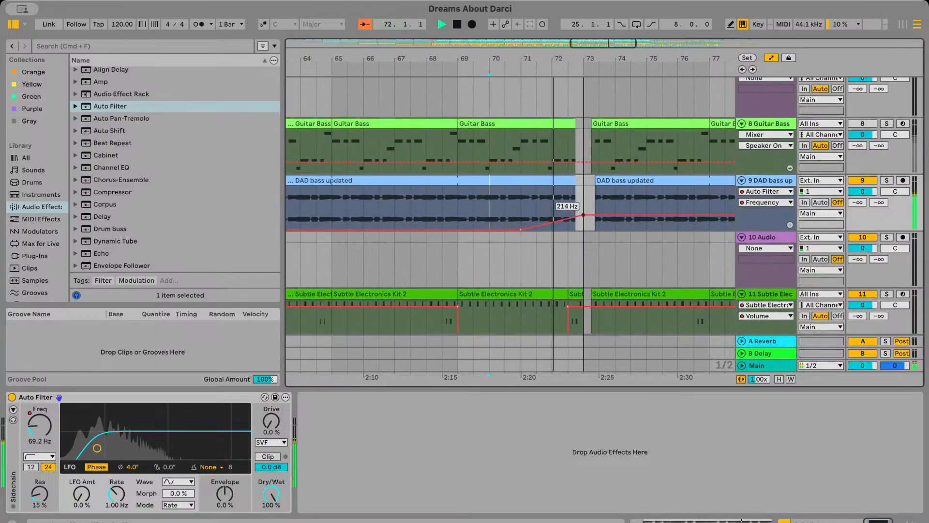
drag(594, 209, 593, 219)
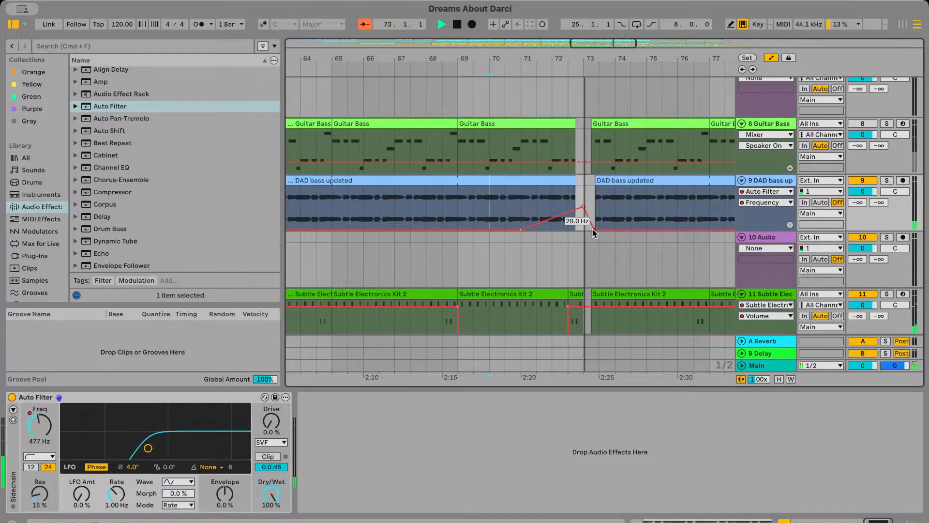
scroll(583, 227, up, 1)
Replay the sweep and move its peak breakpoint from bar 73 back to the end of the preceding DAD bass clip
click(536, 205)
key(space)
key(space)
scroll(535, 205, up, 5)
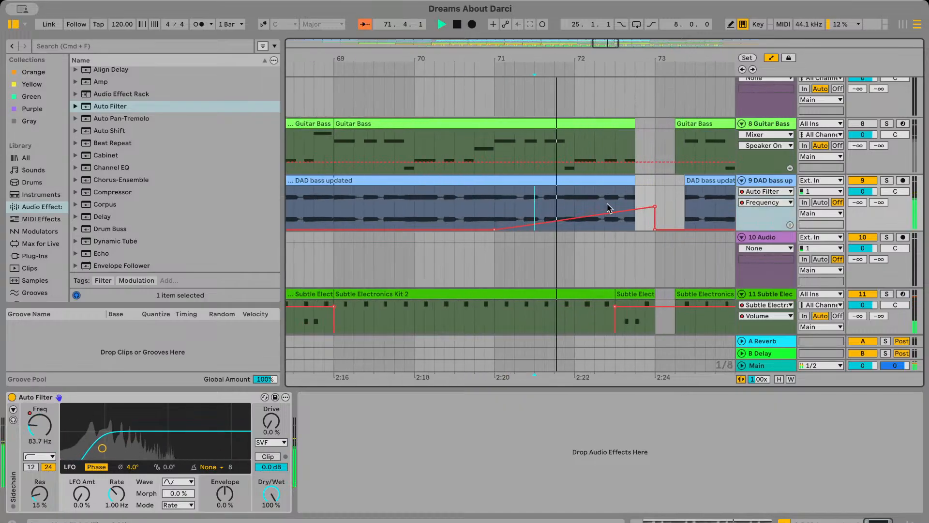
drag(649, 206, 630, 215)
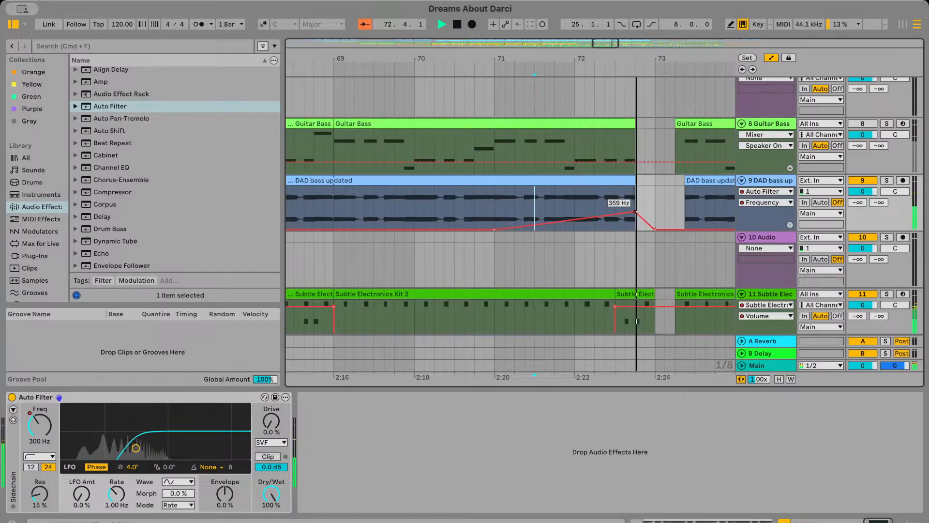
Lower the bass filter sweep's peak to 292 Hz and replay the passage starting around bar 71
click(544, 205)
key(space)
key(space)
scroll(598, 220, right, 3)
scroll(597, 220, left, 4)
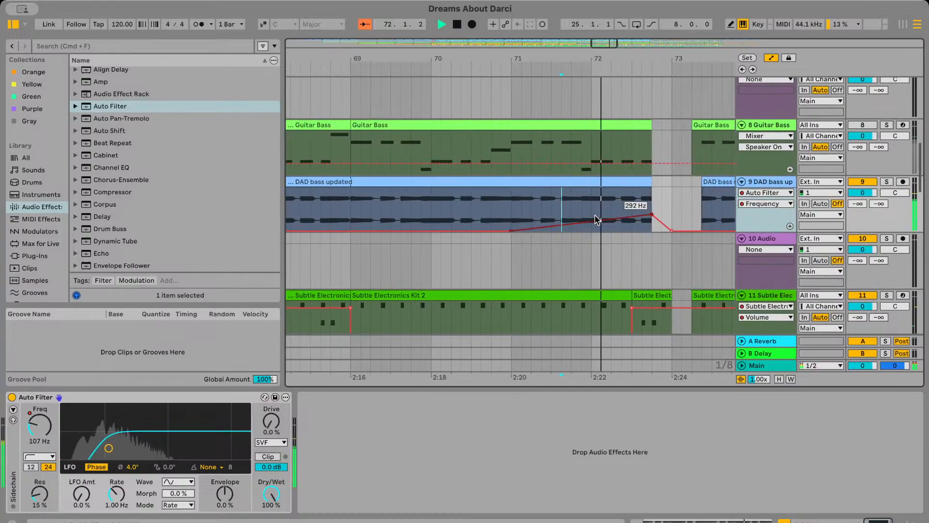
click(508, 205)
key(space)
key(space)
scroll(509, 205, left, 1)
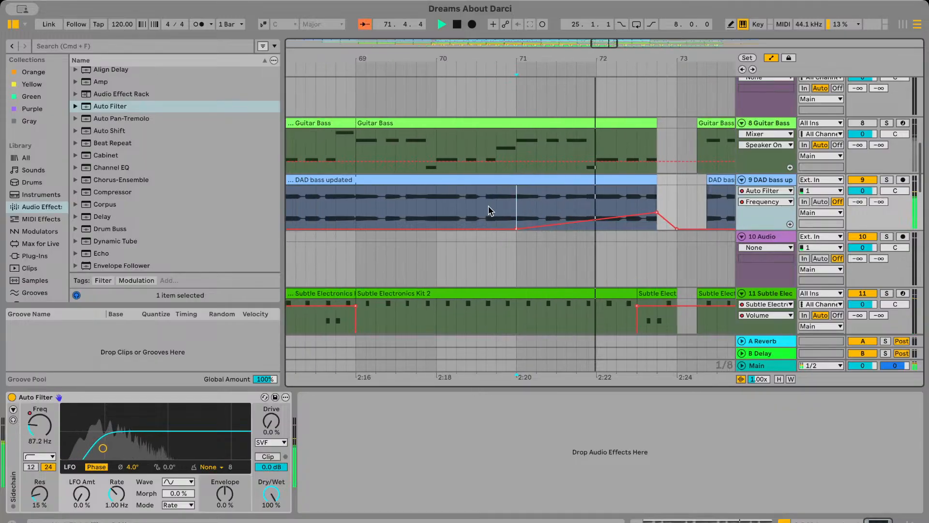
Move the start of the bass filter frequency ramp from bar 71 back to bar 70 and replay it
key(space)
scroll(542, 222, left, 1)
drag(561, 225, 480, 226)
key(space)
key(space)
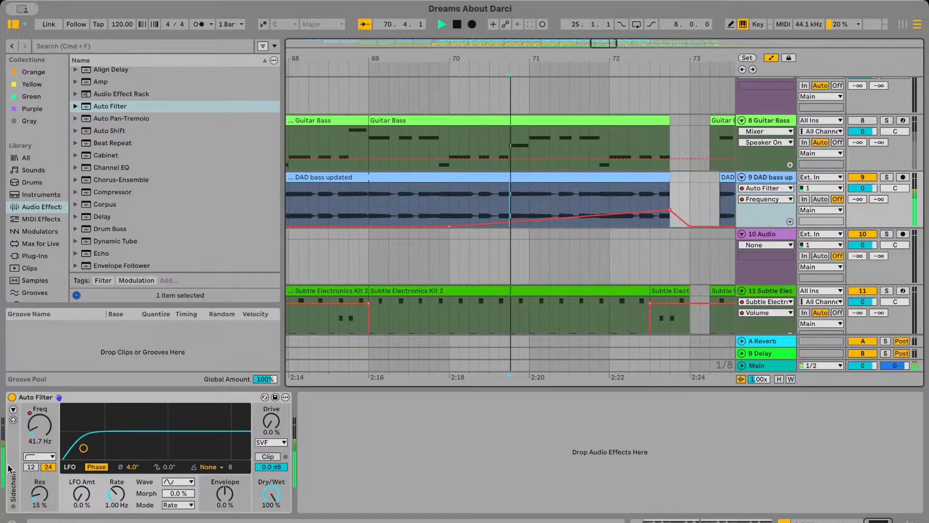
Automate the bass Auto Filter resonance to rise from 15% at bar 71 to 51% at the end of the clip before bar 73
click(39, 494)
scroll(551, 171, right, 1)
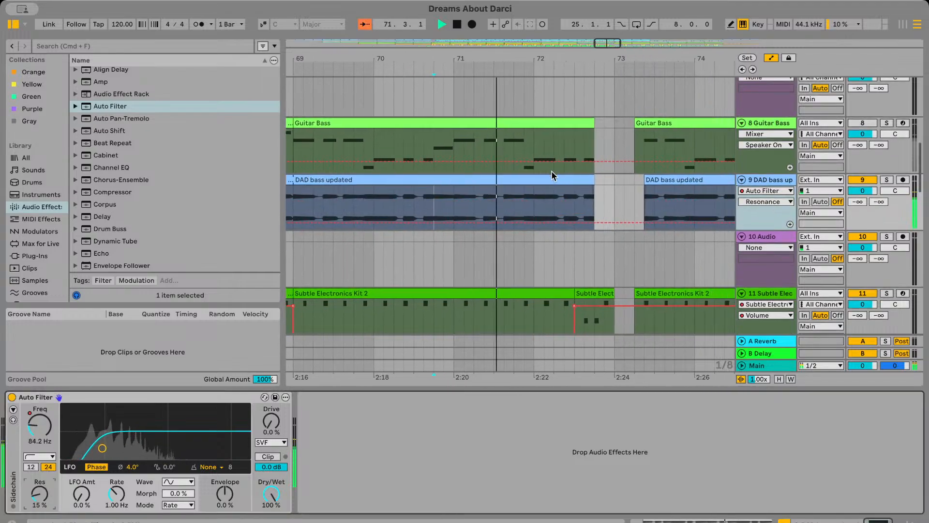
click(454, 223)
drag(595, 220, 595, 207)
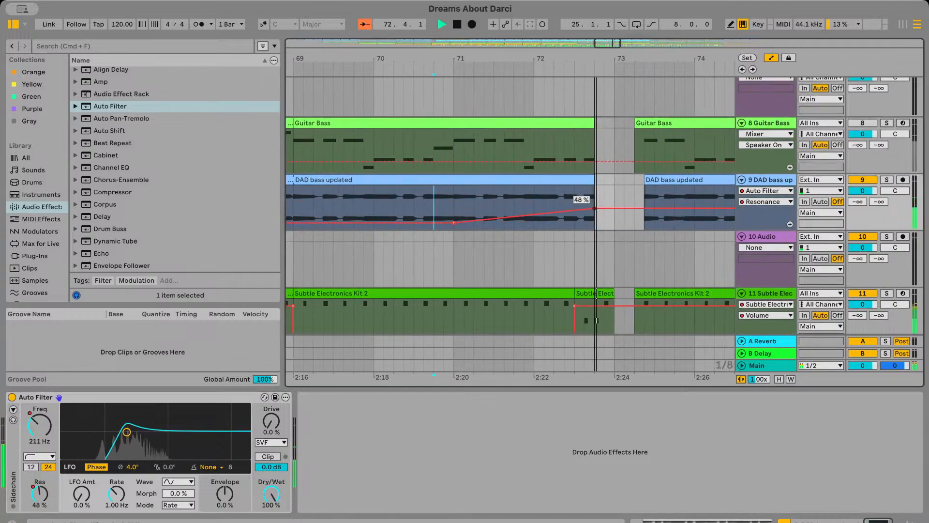
key(space)
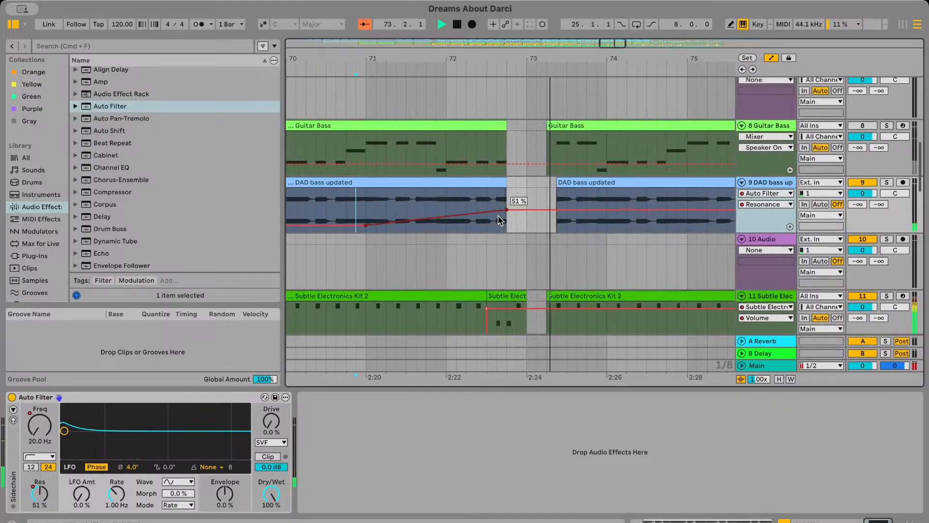
Try extending the end of the DAD bass clip to bar 73, replay it, and undo the extension
click(513, 183)
drag(513, 183, 532, 183)
click(480, 212)
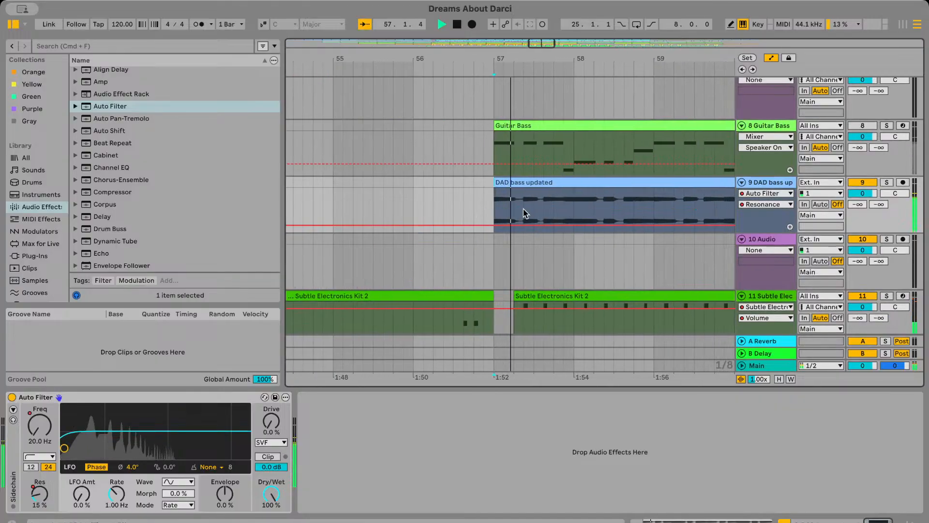
scroll(525, 211, right, 20)
scroll(649, 201, right, 10)
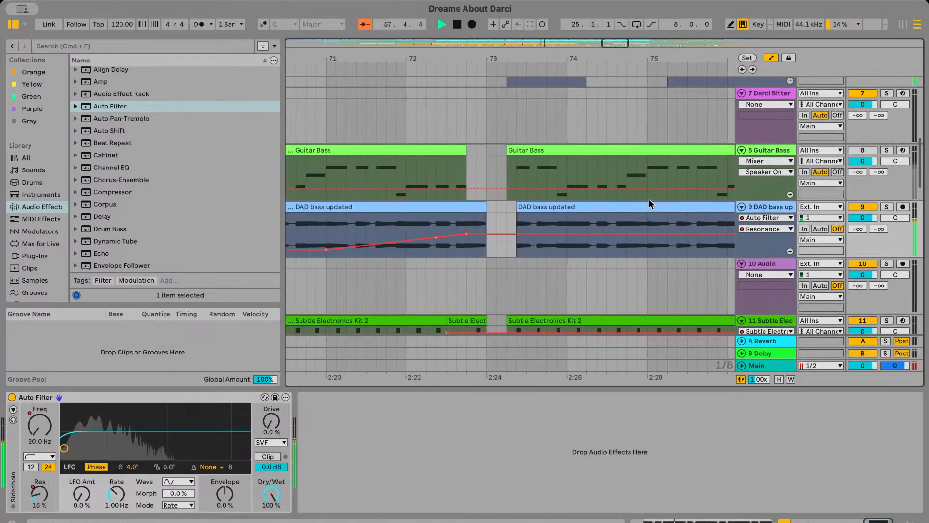
click(411, 225)
key(space)
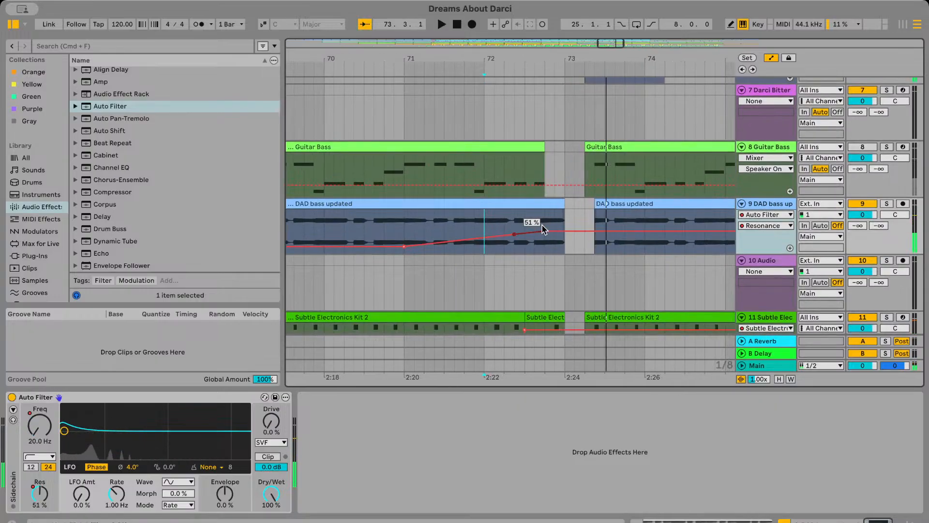
key(super+z)
key(super+z)
Replay the bass resonance sweep from bar 71 past bar 73 and hide the automation lanes
click(486, 217)
click(408, 235)
key(space)
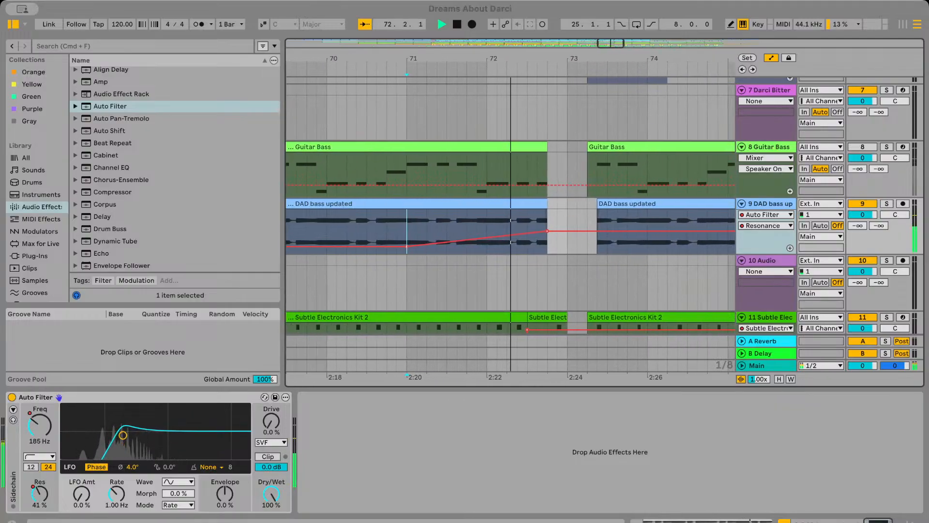
click(771, 59)
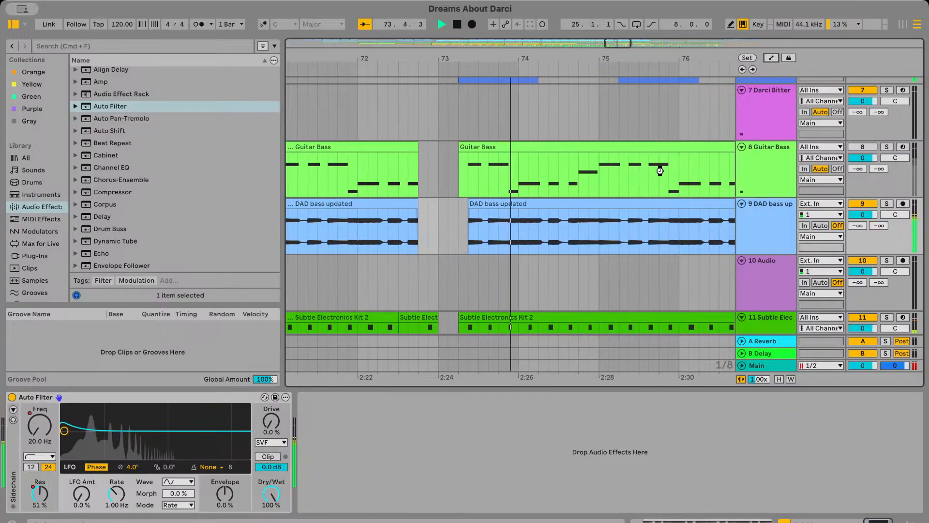
key(space)
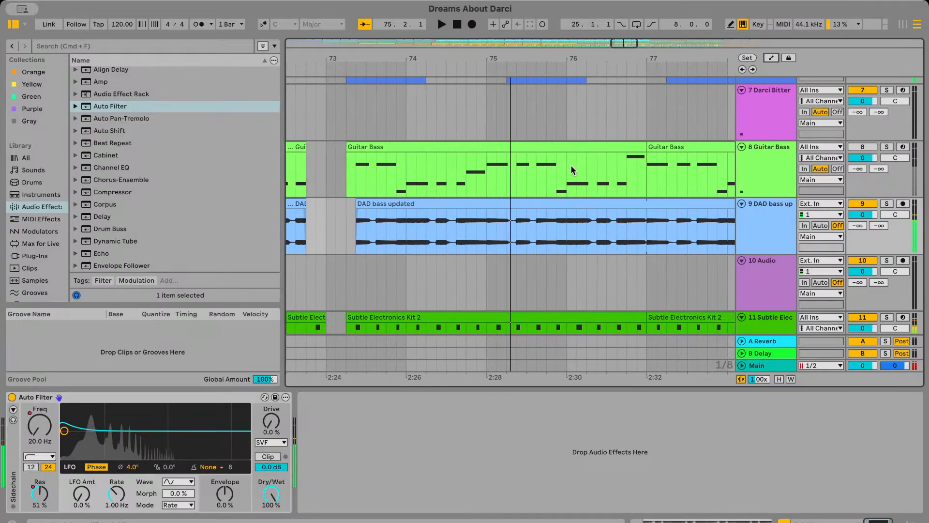
Look over the vocal, pad and sample tracks in the lower part of the arrangement around bars 71 to 76
scroll(459, 161, down, 10)
scroll(459, 161, left, 5)
scroll(445, 170, right, 5)
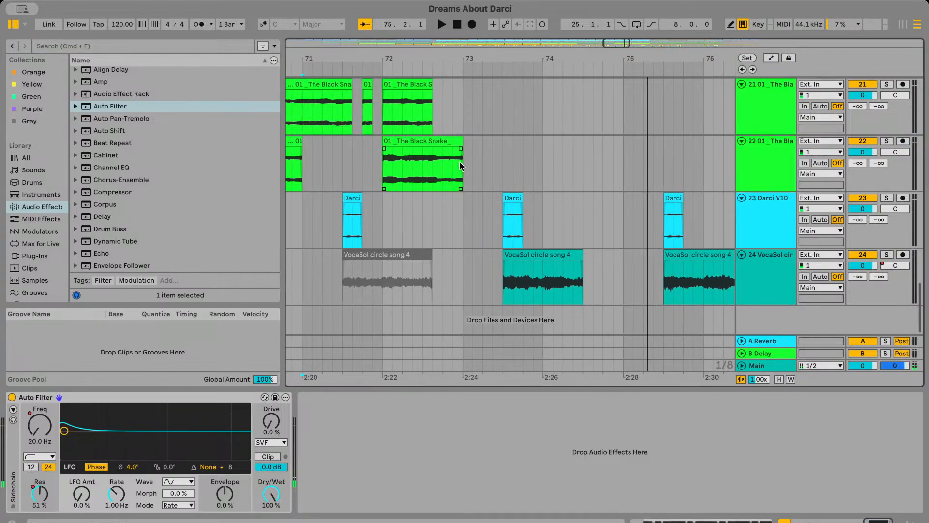
scroll(426, 174, up, 5)
scroll(406, 179, down, 5)
scroll(392, 184, left, 1)
scroll(388, 187, up, 10)
scroll(388, 186, left, 1)
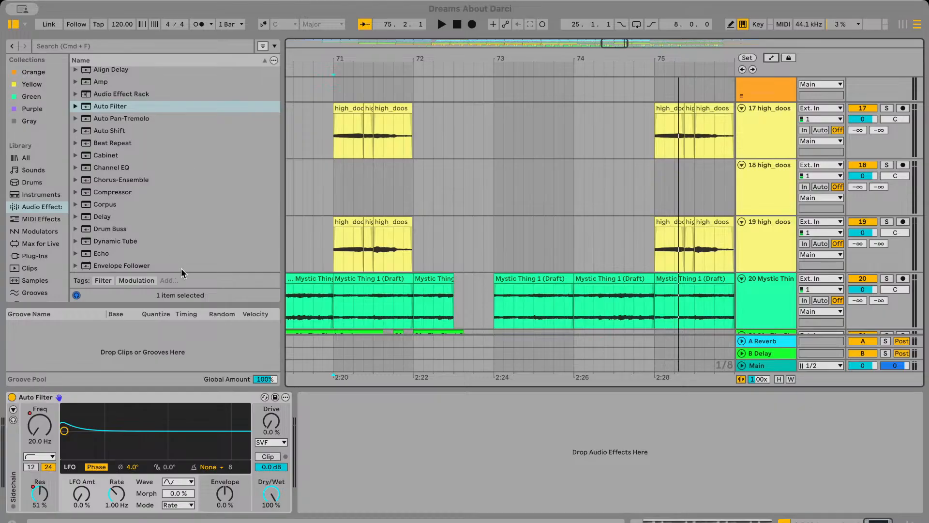
Switch to the Kindness Is Your Spell project and look through its arrangement down to the Ride Stick track
click(218, 100)
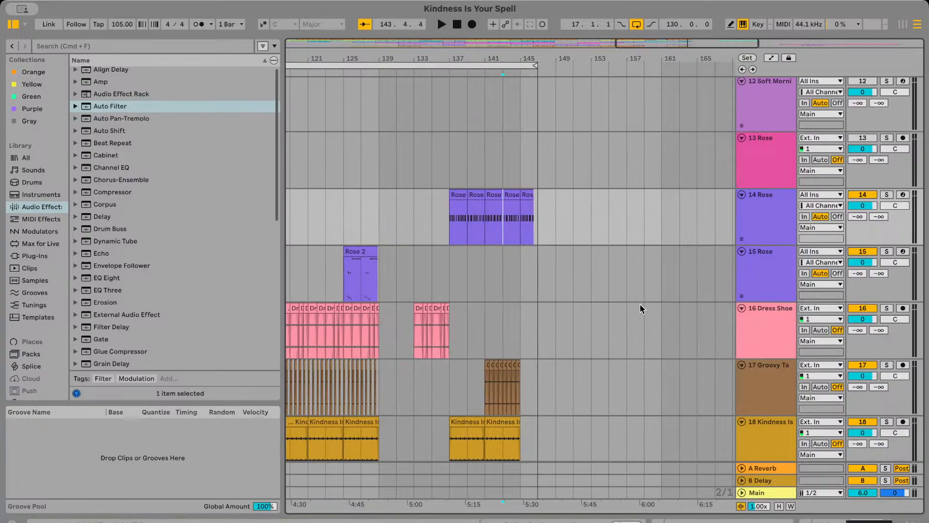
scroll(640, 308, left, 2)
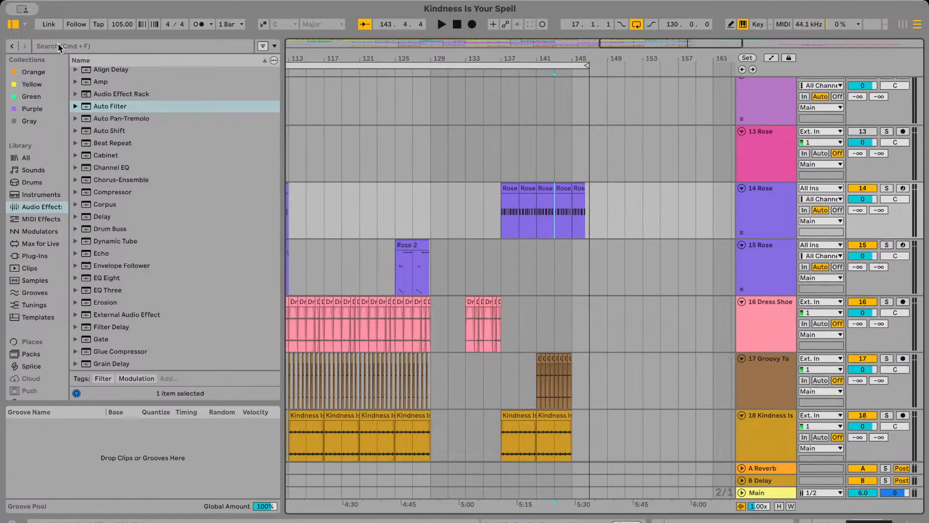
scroll(338, 234, left, 8)
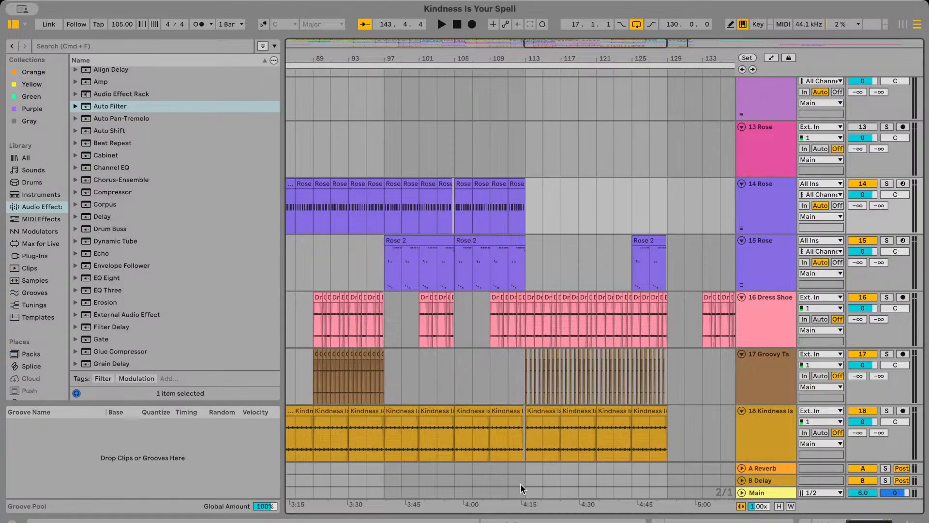
scroll(521, 364, left, 10)
click(496, 521)
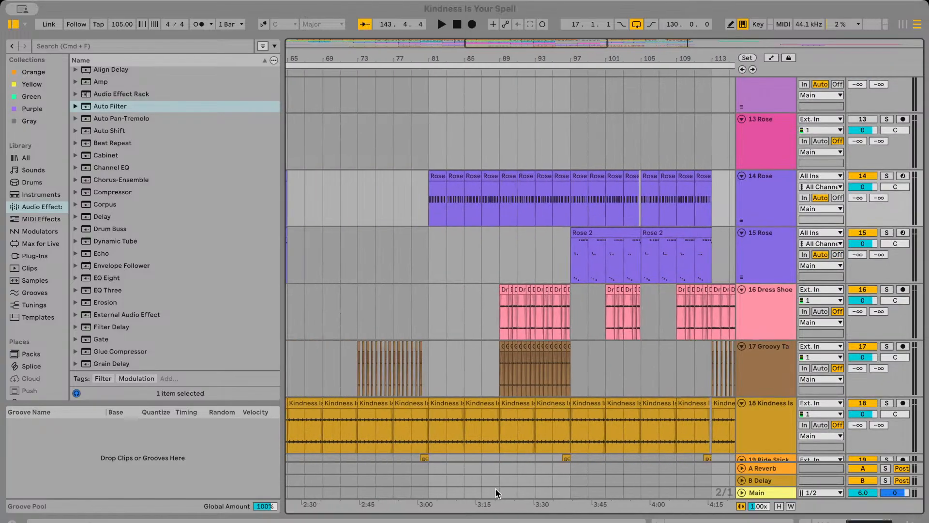
click(507, 454)
scroll(417, 209, down, 3)
scroll(417, 210, left, 12)
scroll(529, 357, right, 4)
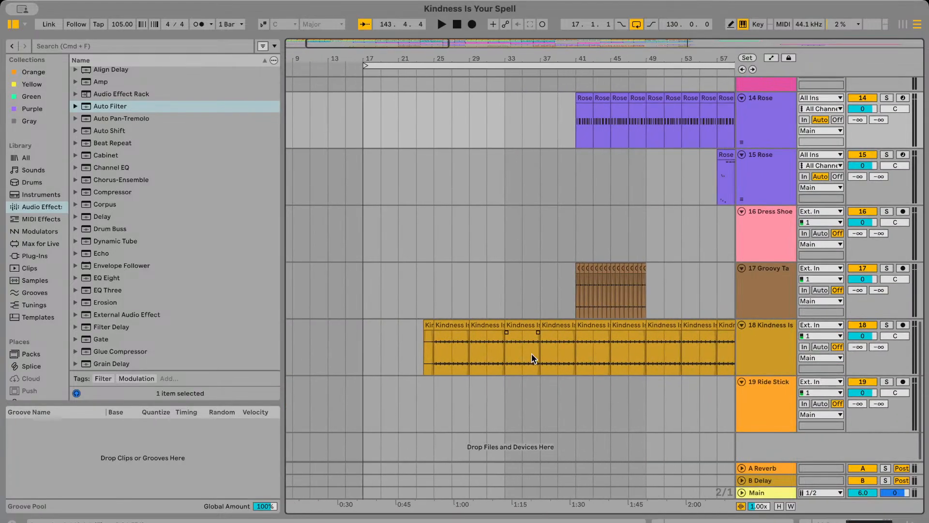
Play the additional drums part on track 18 briefly from bar 37
click(554, 358)
scroll(555, 360, right, 8)
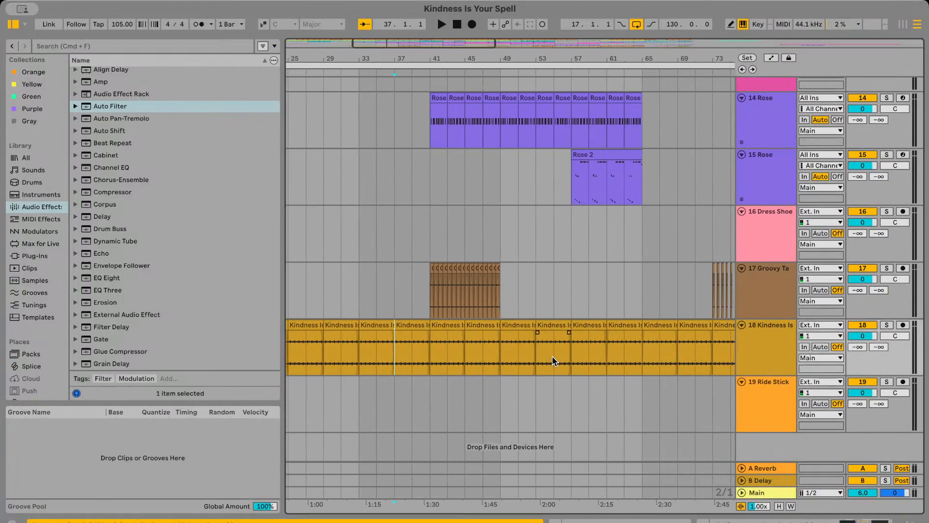
scroll(556, 363, right, 4)
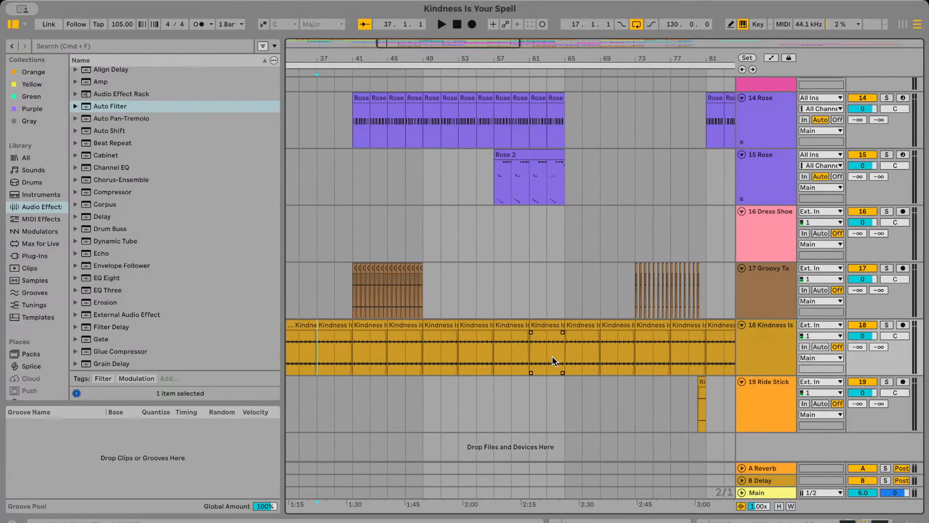
scroll(567, 362, left, 6)
key(space)
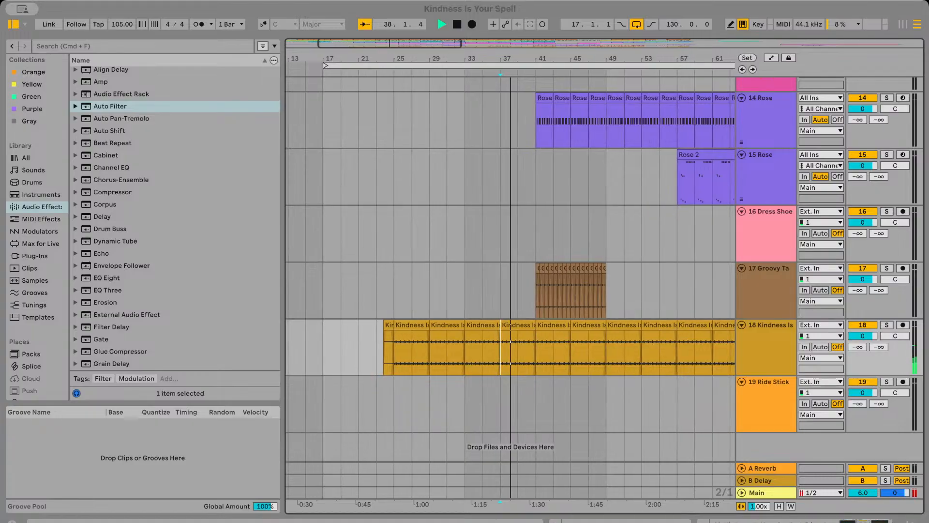
key(space)
scroll(536, 322, right, 2)
scroll(536, 321, right, 6)
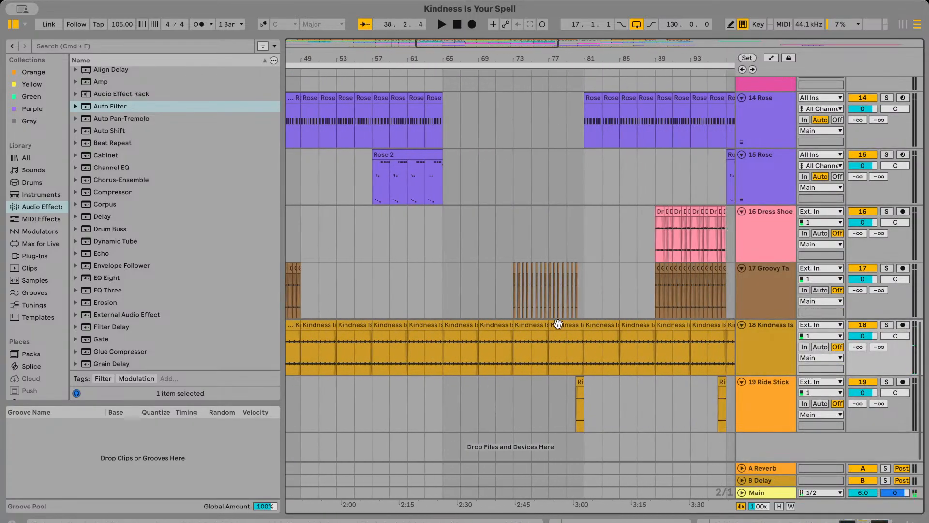
Locate and select the Ride Stick clip that leads into bar 81 on track 19
scroll(559, 321, up, 3)
scroll(548, 282, up, 3)
scroll(611, 301, up, 3)
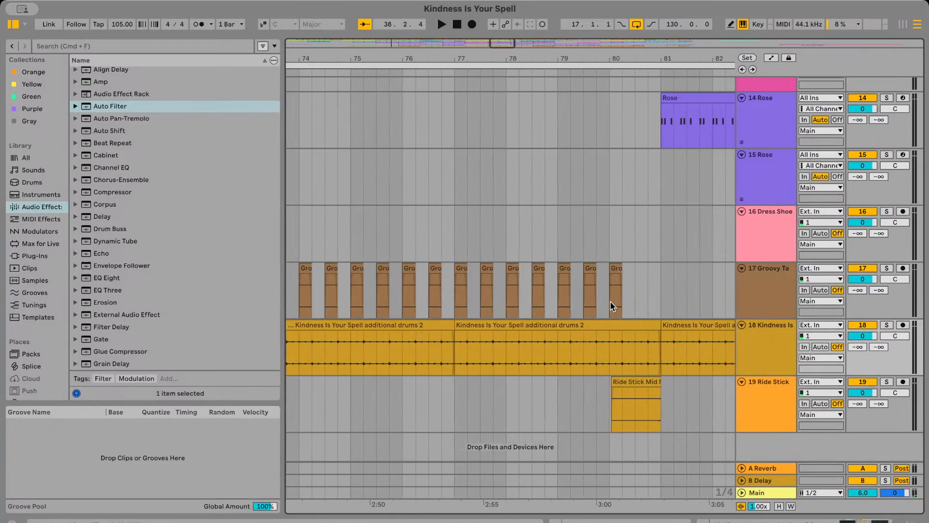
scroll(567, 361, right, 2)
click(581, 383)
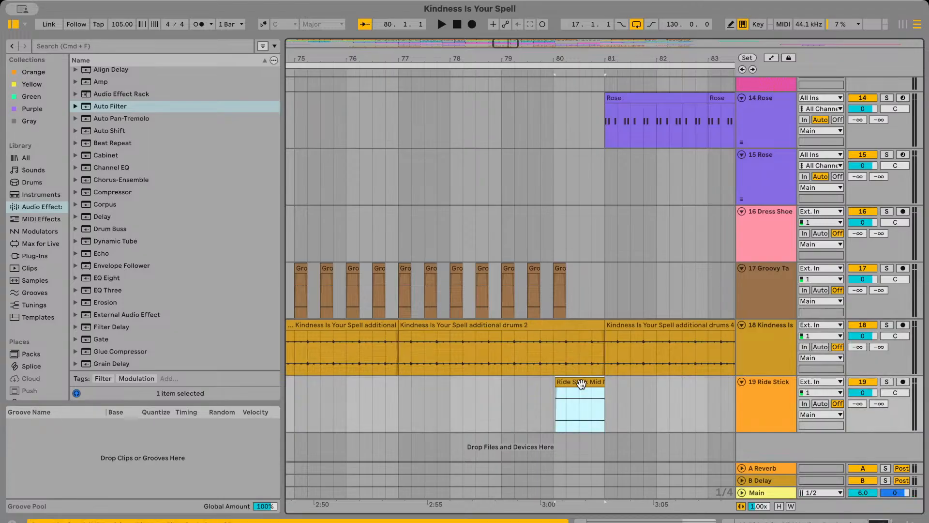
click(637, 408)
Audition the end of the Ride Stick clip before bar 81 with its track soloed, and turn the solo off
scroll(593, 415, up, 2)
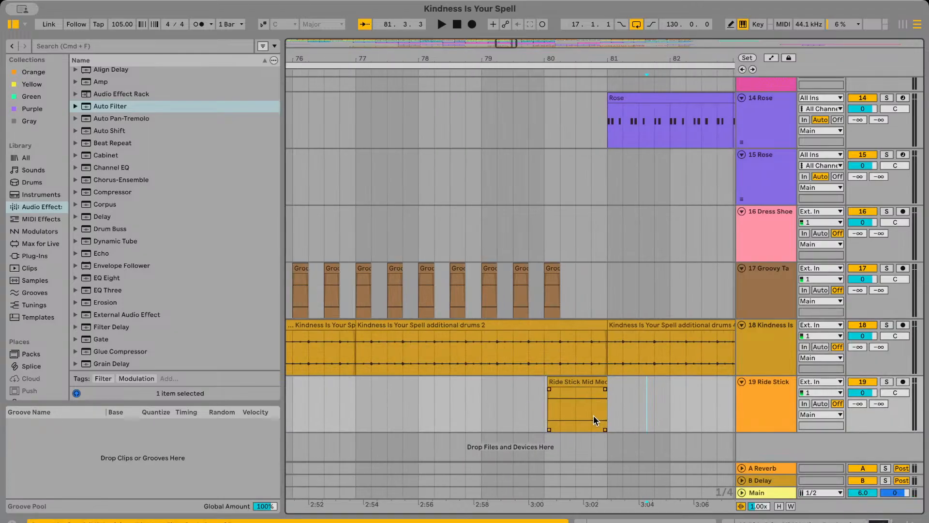
click(593, 416)
scroll(594, 415, up, 3)
click(887, 381)
key(space)
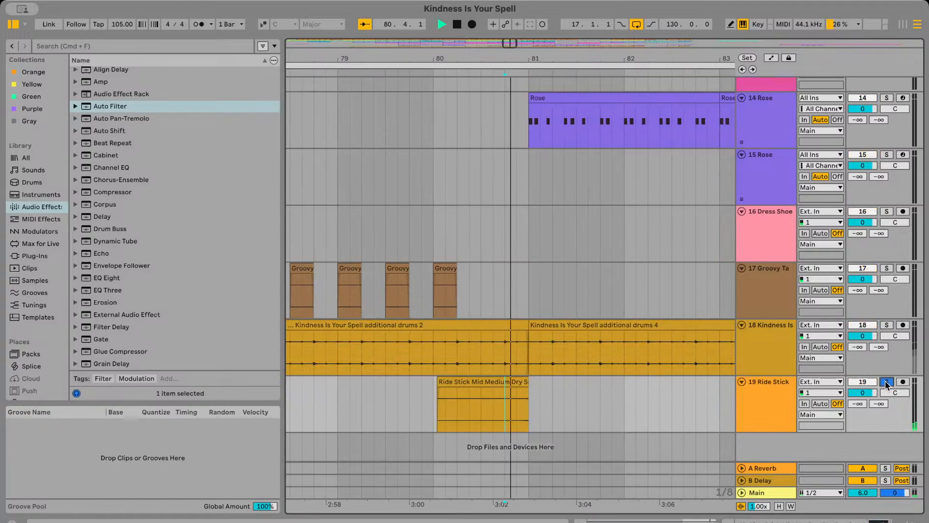
key(space)
click(887, 382)
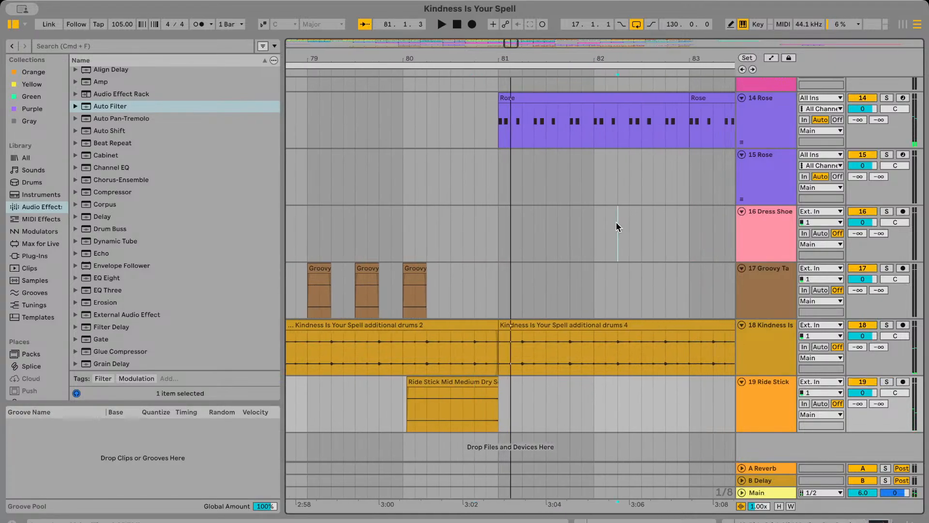
click(617, 225)
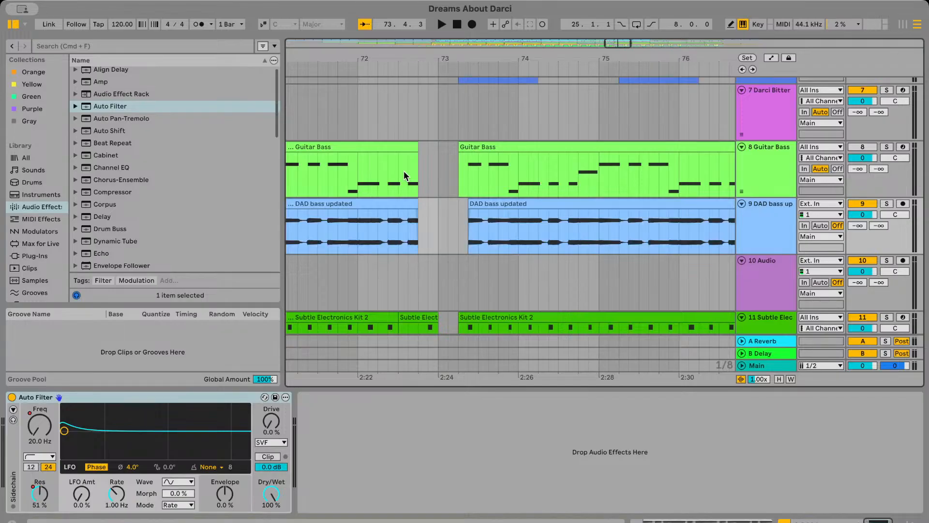
Add a new audio track below the VocaSol circle song track in Dreams About Darci
scroll(446, 194, down, 2)
scroll(446, 194, down, 15)
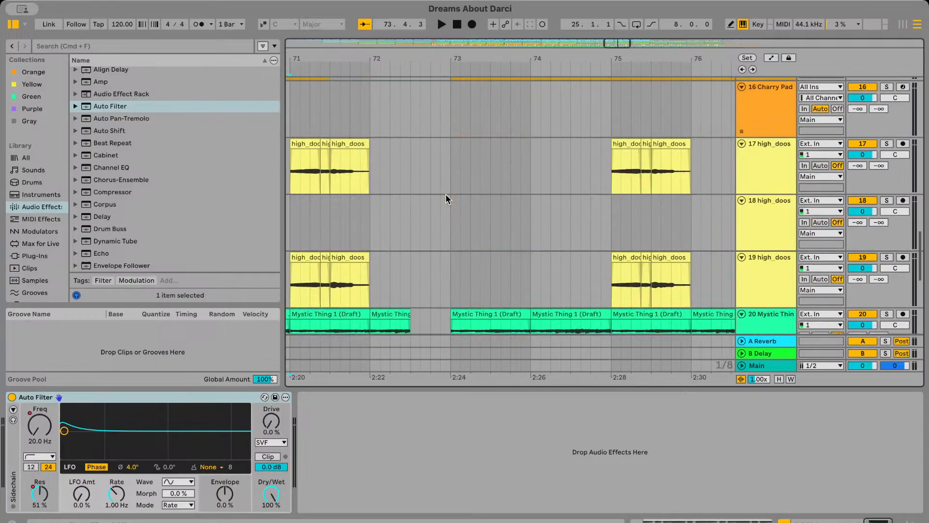
scroll(435, 259, left, 2)
scroll(434, 258, left, 5)
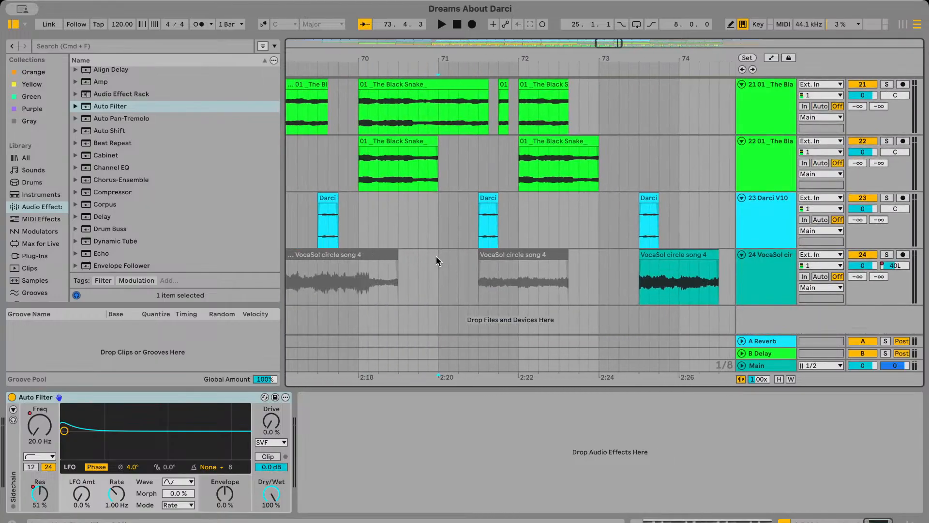
click(402, 225)
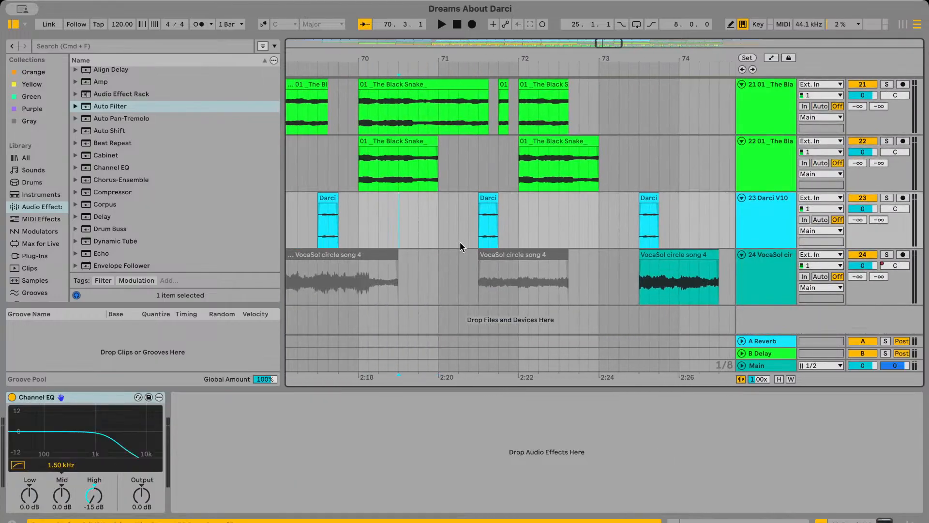
click(776, 321)
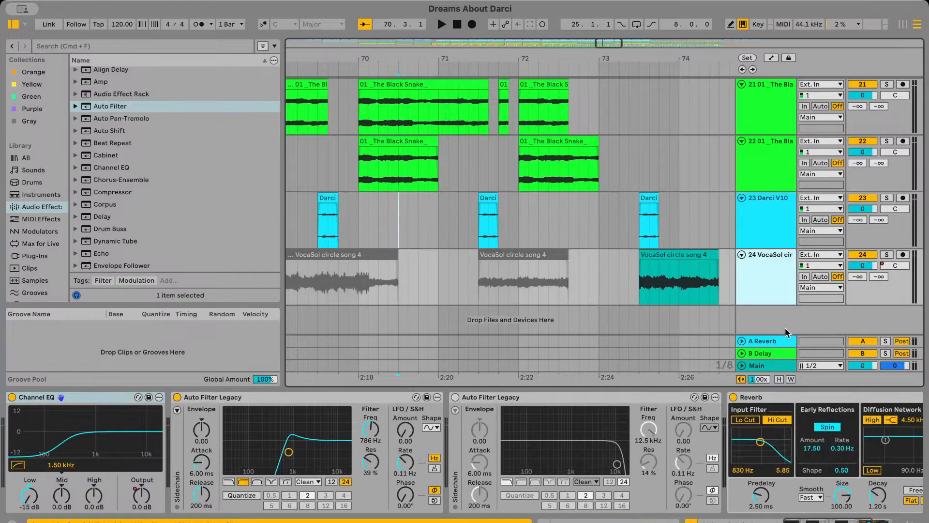
key(super+t)
Paste the Ride Stick clip onto the new audio track and move it so that it ends at bar 73
click(569, 201)
scroll(569, 200, right, 5)
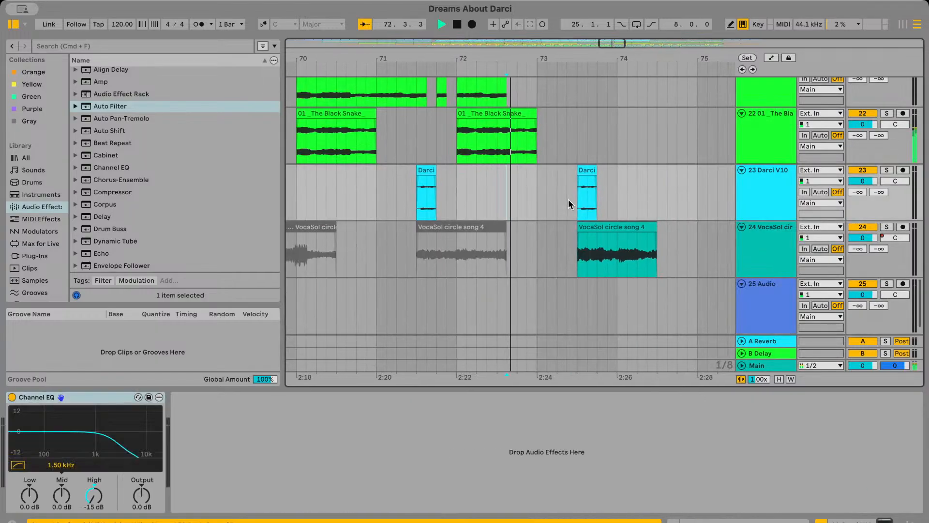
click(454, 329)
click(442, 320)
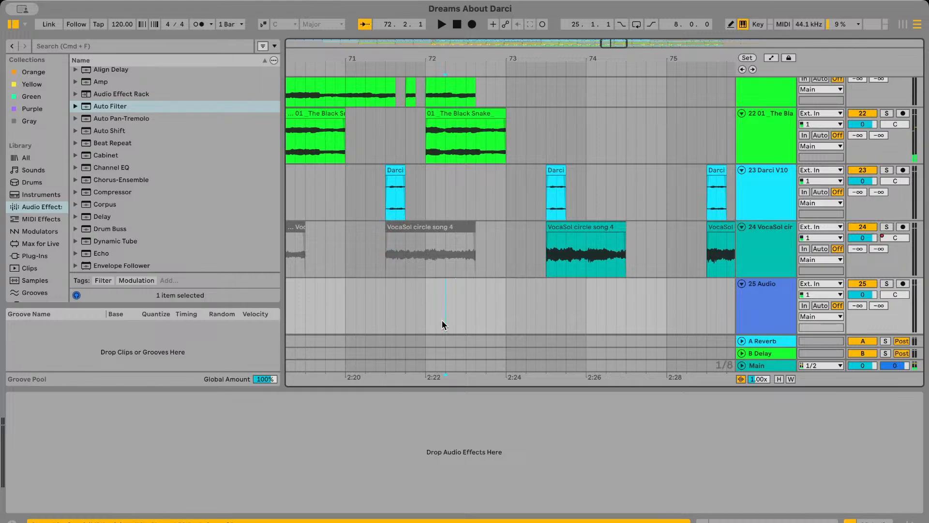
key(super+v)
scroll(506, 278, up, 5)
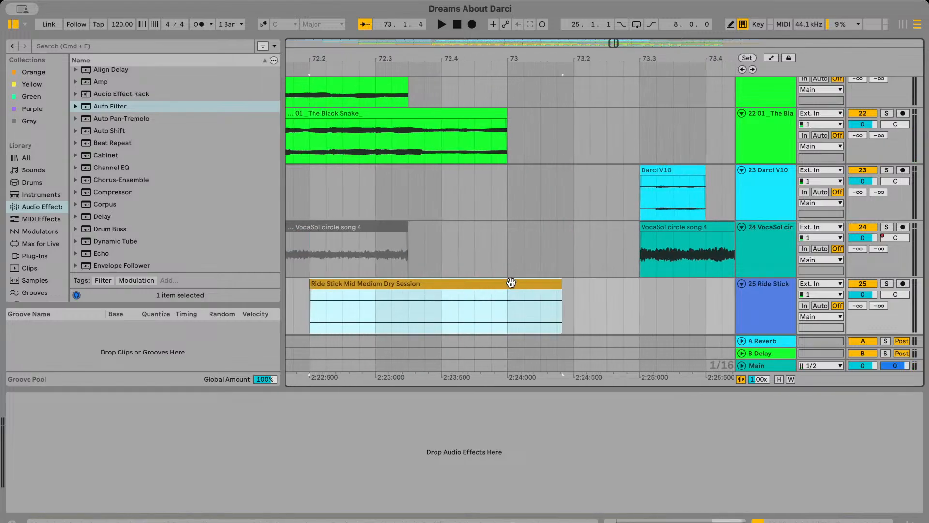
mouse_move(511, 283)
mouse_down()
mouse_move(466, 284)
mouse_move(507, 283)
mouse_up()
scroll(466, 285, up, 3)
scroll(554, 284, up, 3)
scroll(508, 284, down, 8)
Play the pasted Ride Stick clip with the arrangement from about bar 72.2 and select the clip
click(437, 301)
key(space)
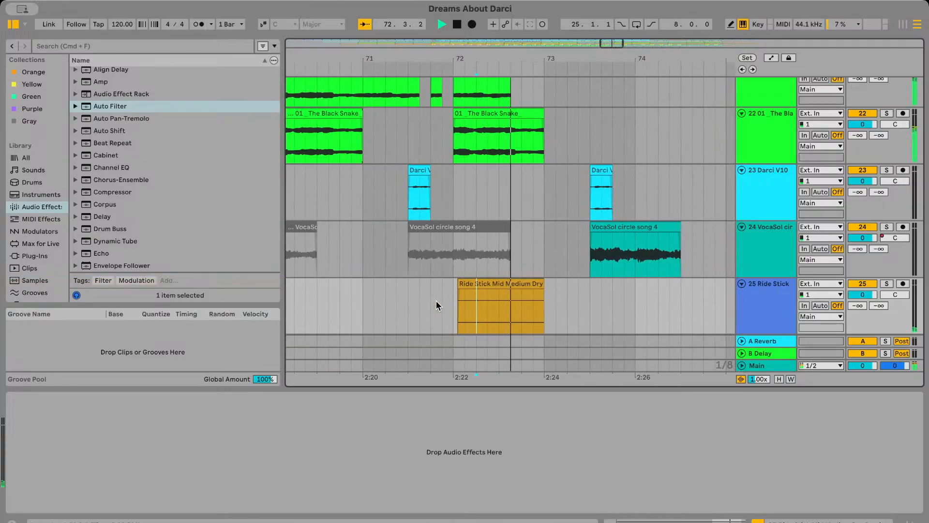
key(space)
click(439, 284)
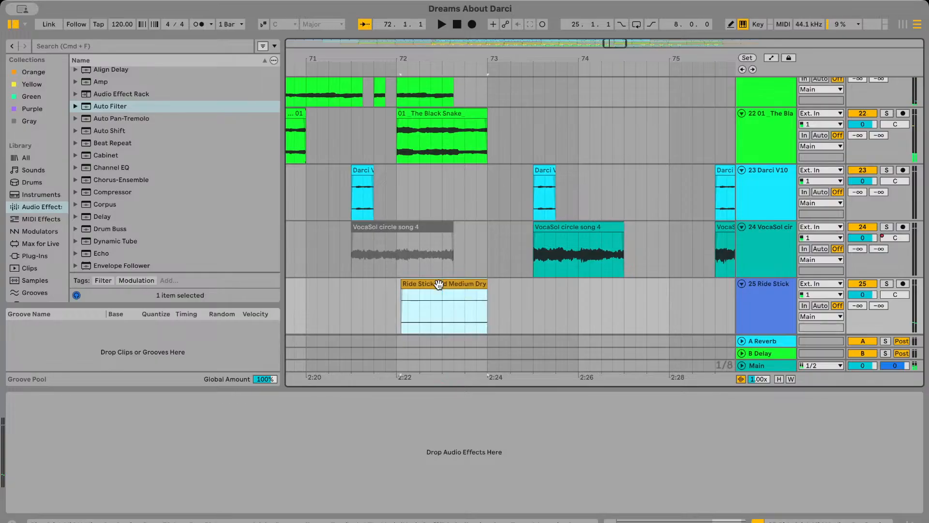
Set the Ride Stick clip's gain to 0 dB and play the transition into bar 73
double_click(439, 284)
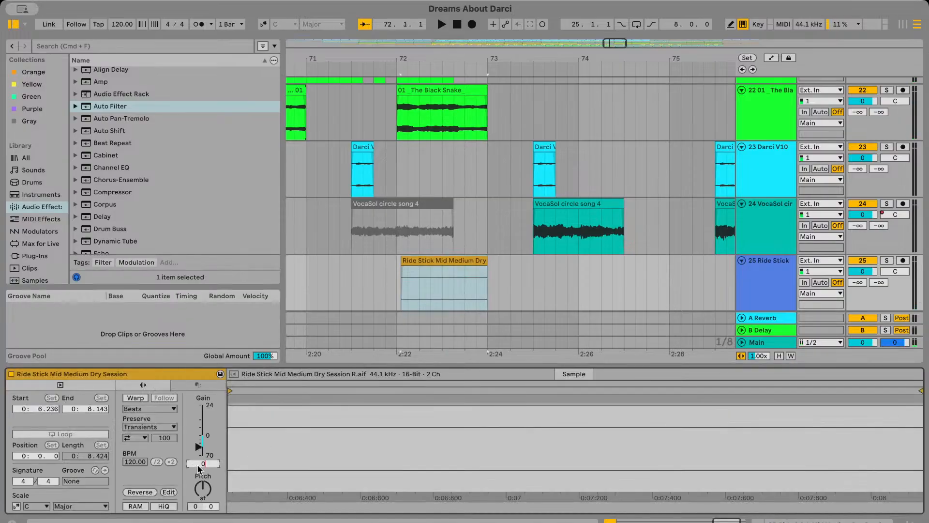
key(Return)
click(419, 287)
key(space)
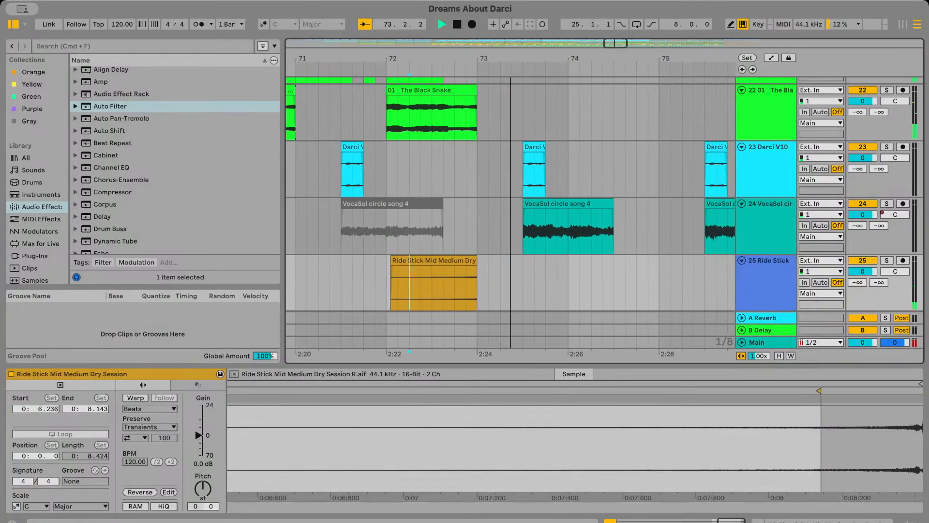
key(space)
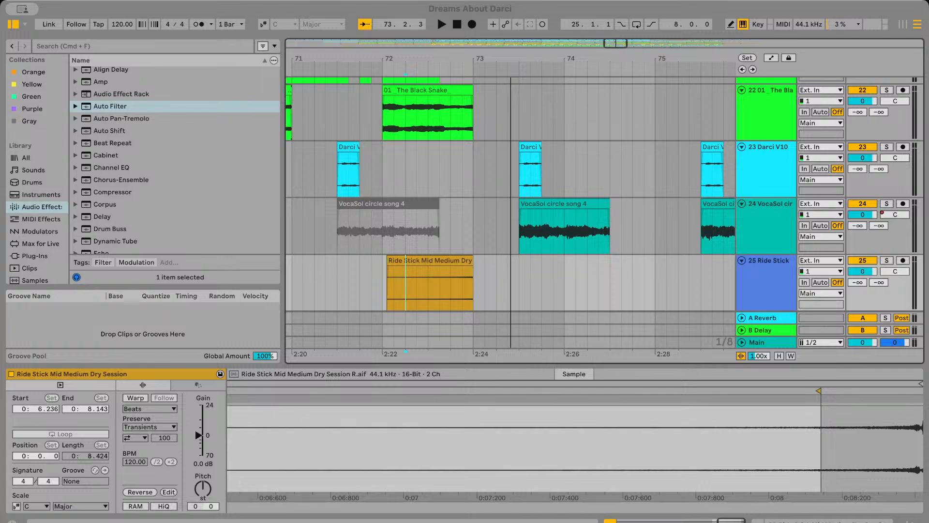
Play from just before the Ride Stick clip and raise its gain to 6 dB
click(375, 283)
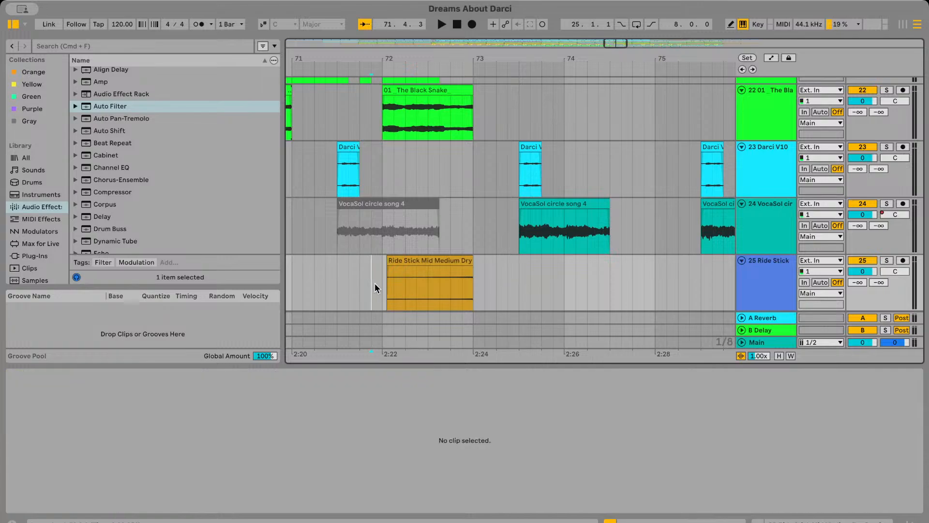
key(space)
click(544, 259)
drag(199, 471, 198, 466)
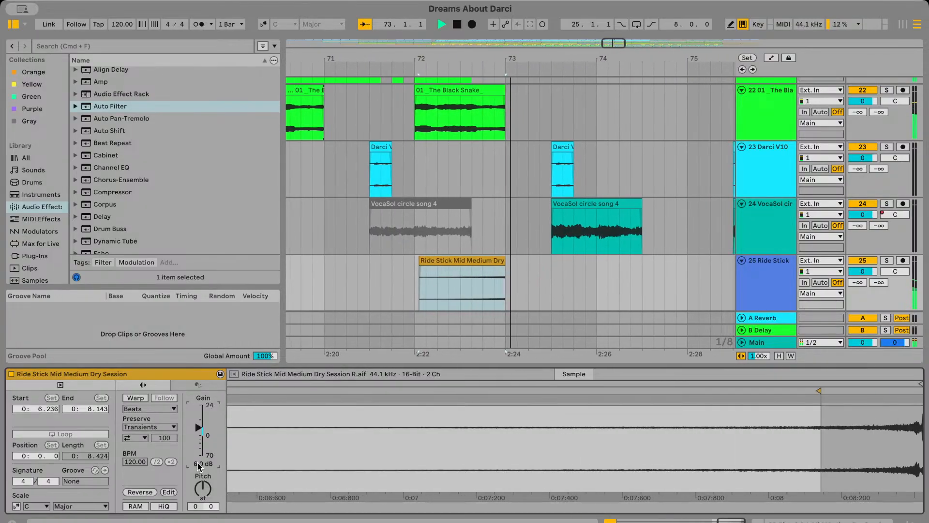
Extend the Ride Stick clip's end to 8.424 in the sample and move the clip so that it finishes at bar 73
scroll(451, 276, up, 5)
mouse_move(475, 261)
mouse_down()
mouse_move(451, 261)
mouse_move(511, 260)
mouse_move(473, 262)
mouse_move(496, 260)
mouse_up()
click(395, 301)
click(425, 302)
scroll(483, 261, up, 4)
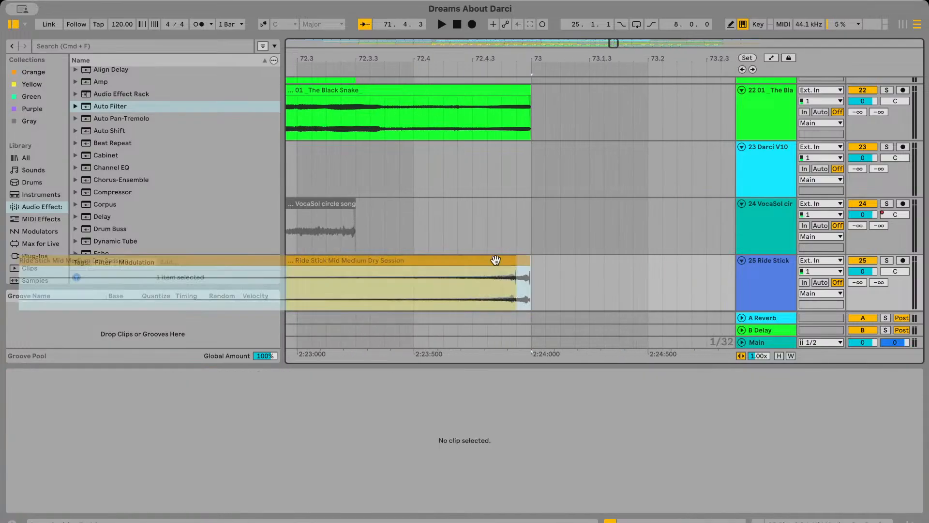
Audition the extended Ride Stick clip with the arrangement and examine its end at bar 73
click(415, 297)
key(space)
scroll(415, 297, left, 2)
scroll(414, 297, down, 5)
click(356, 293)
key(space)
key(space)
click(577, 260)
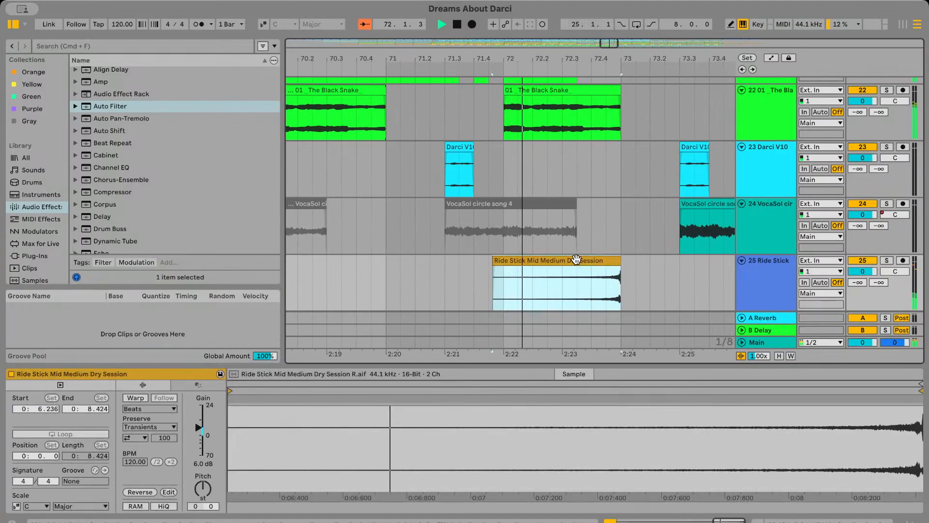
scroll(577, 260, up, 5)
scroll(629, 270, right, 2)
scroll(684, 280, up, 4)
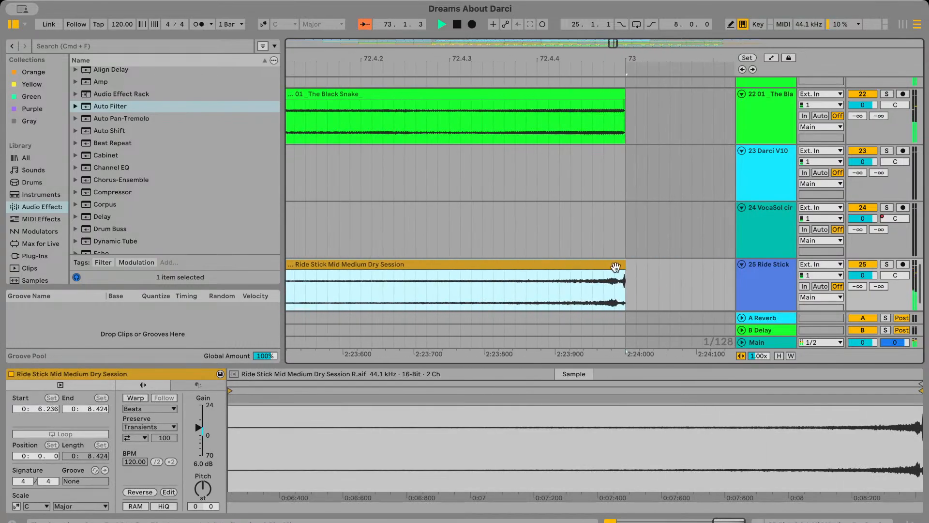
Try the Ride Stick clip at -6 dB gain and play it into bar 73
key(space)
click(201, 464)
text(-6)
key(Return)
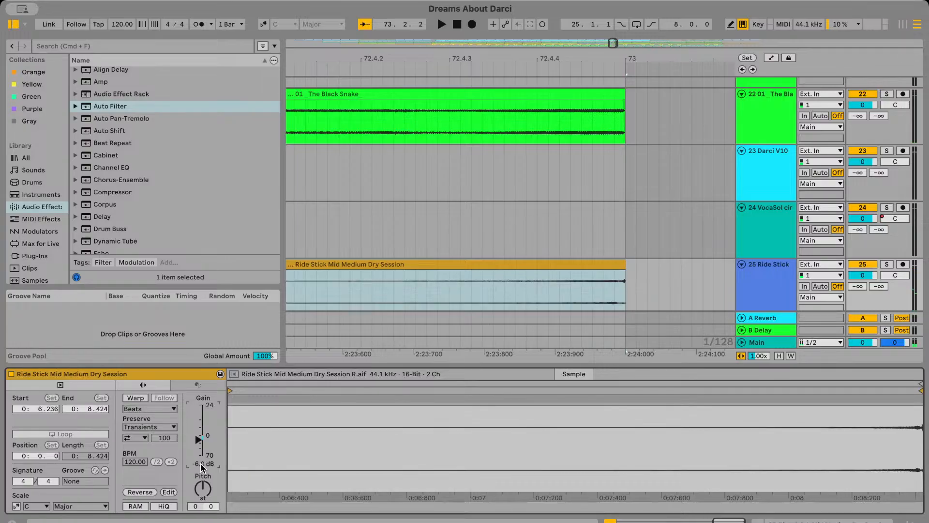
click(344, 297)
key(space)
scroll(344, 297, down, 4)
scroll(344, 296, down, 4)
click(481, 289)
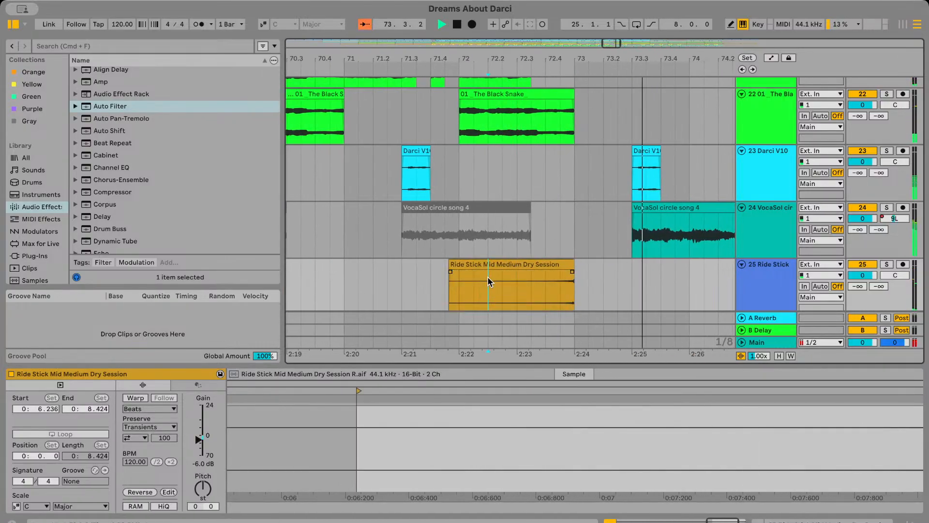
Return the Ride Stick clip's gain to 6 dB and play it from about bar 72.3
key(space)
click(521, 290)
key(space)
scroll(520, 291, up, 5)
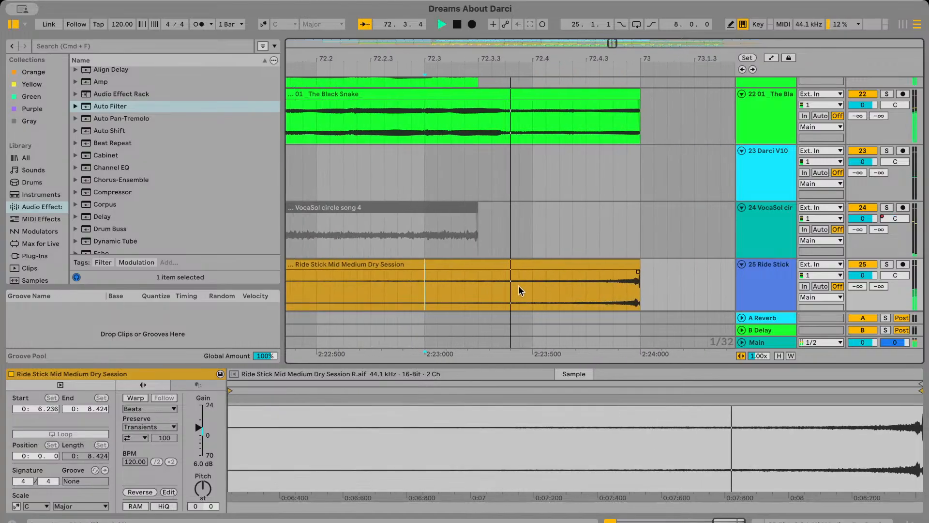
Trim the Ride Stick clip's end to 8.409 in the sample and realign the clip to finish at bar 73
scroll(520, 291, right, 3)
click(568, 290)
scroll(569, 290, up, 3)
key(space)
scroll(521, 267, up, 2)
drag(515, 264, 502, 266)
scroll(511, 291, down, 4)
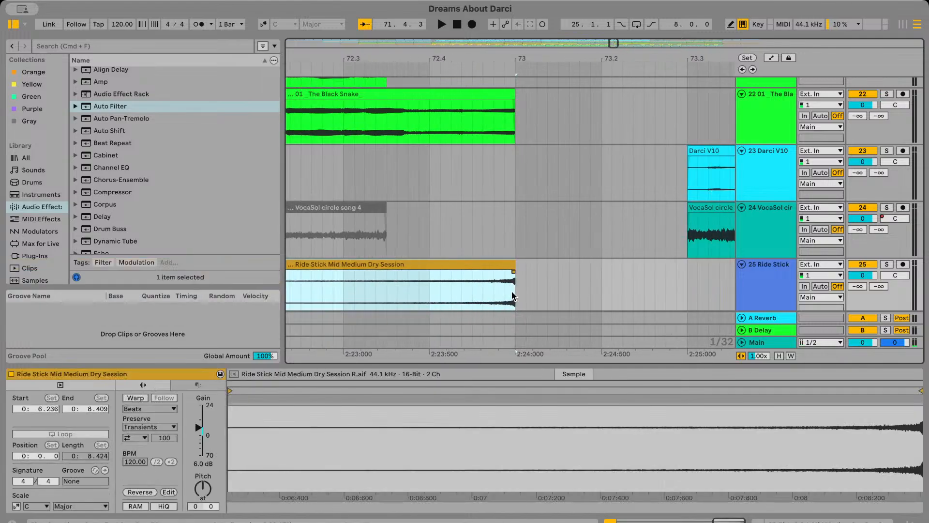
Play the trimmed Ride Stick clip with the arrangement and select the clip
click(460, 288)
key(space)
scroll(460, 288, left, 1)
scroll(460, 288, down, 3)
scroll(403, 290, left, 3)
scroll(440, 274, right, 1)
click(452, 264)
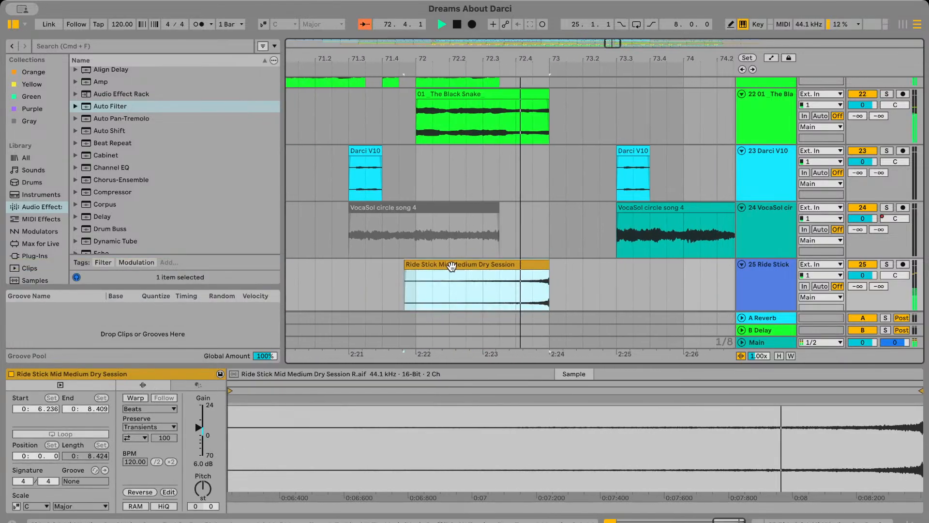
Try the Ride Stick clip at 0 dB gain during playback into bar 73, and undo the gain change
click(199, 465)
text(0)
key(Return)
key(space)
key(space)
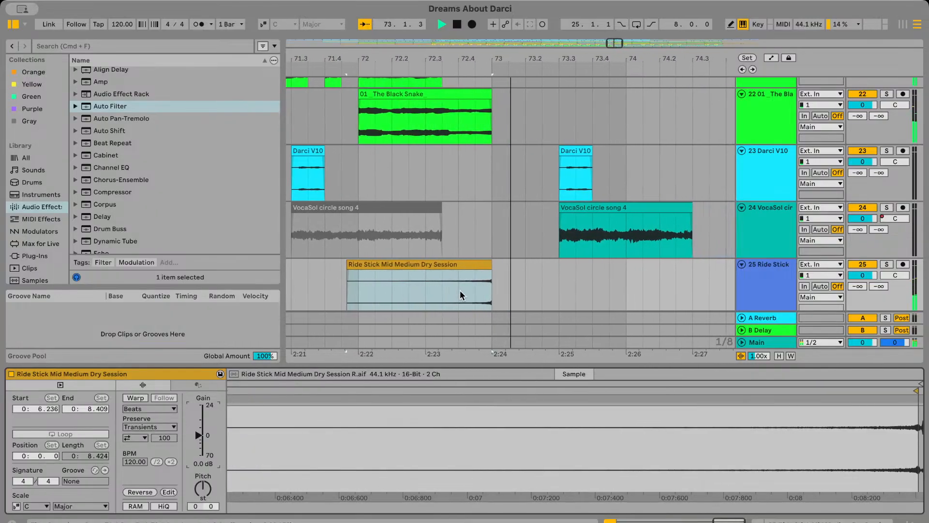
key(space)
scroll(454, 264, up, 5)
key(super+z)
Shorten the Ride Stick clip's end to 8.393 in the sample, align it to finish at bar 73 and play it
scroll(530, 261, up, 5)
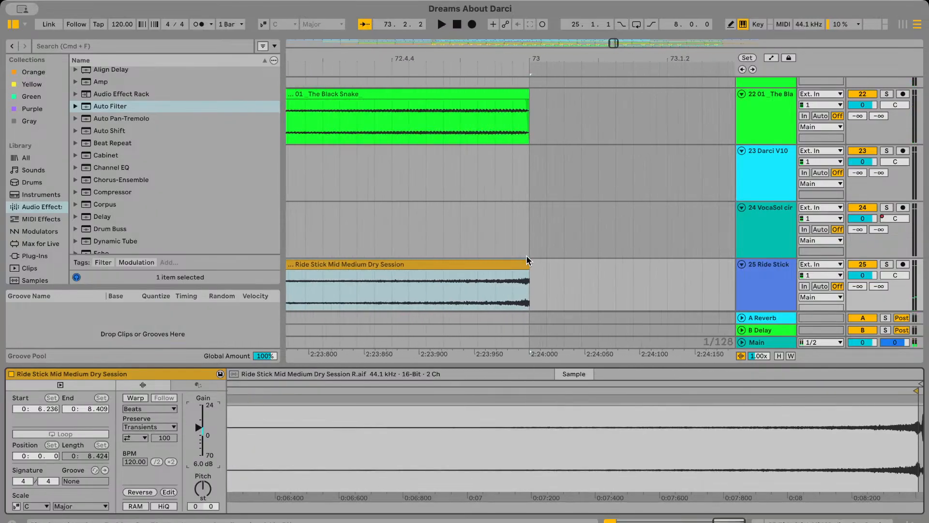
drag(530, 263, 515, 265)
scroll(504, 266, down, 15)
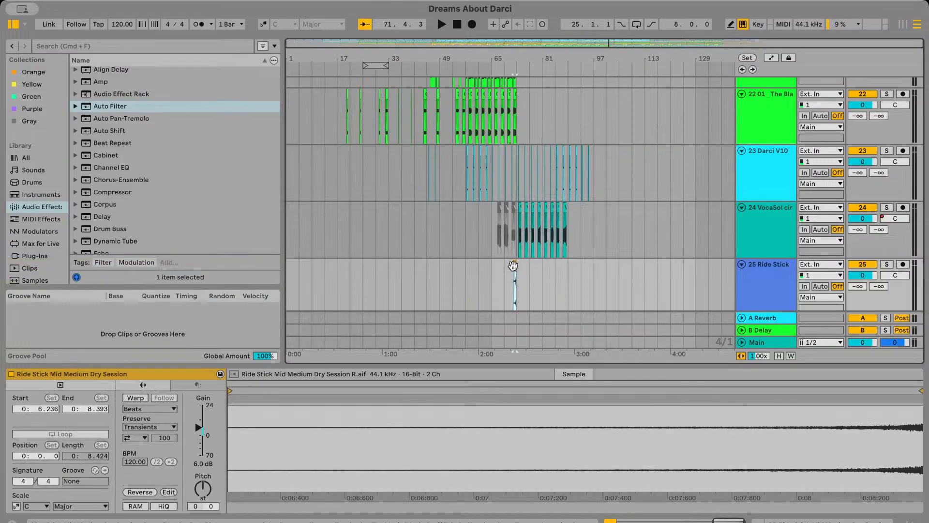
scroll(509, 262, up, 15)
key(space)
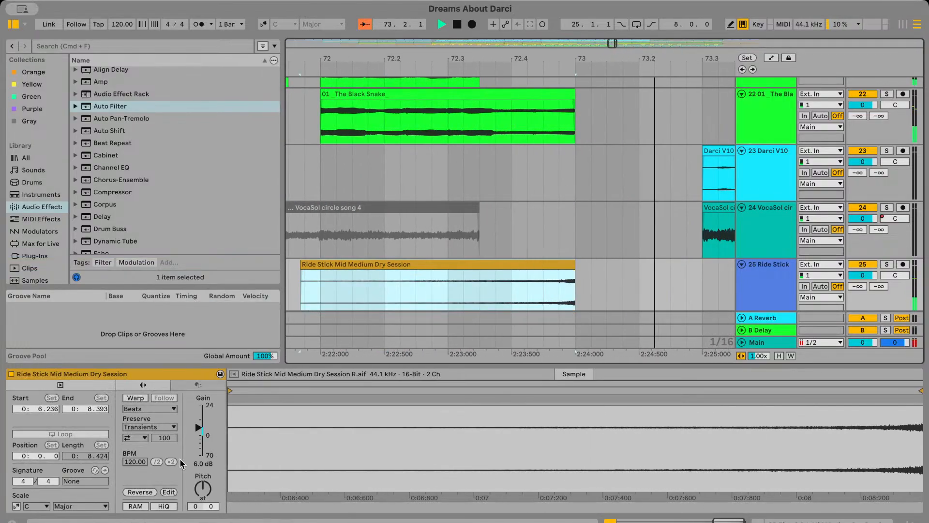
Set the shortened Ride Stick clip's gain to 0 dB and listen to it leading past bar 73
key(space)
click(196, 466)
text(0)
key(Return)
key(space)
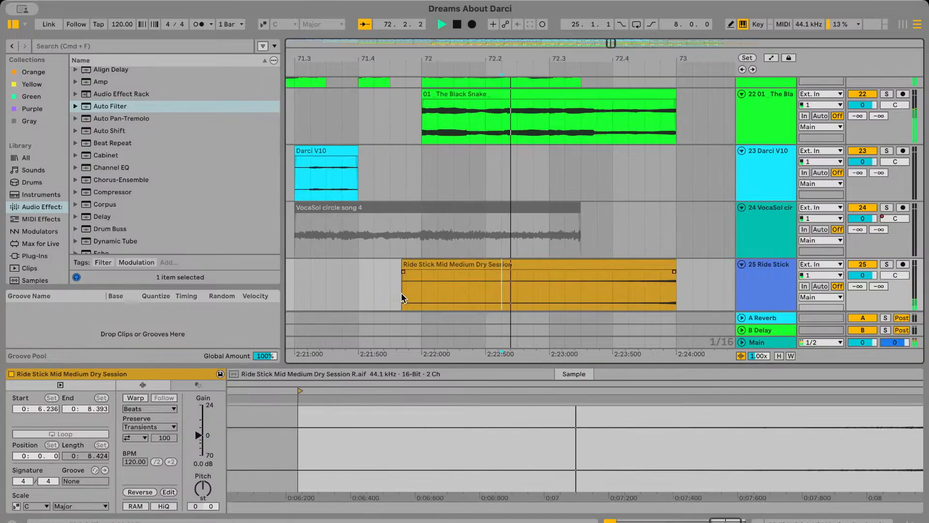
scroll(463, 286, down, 5)
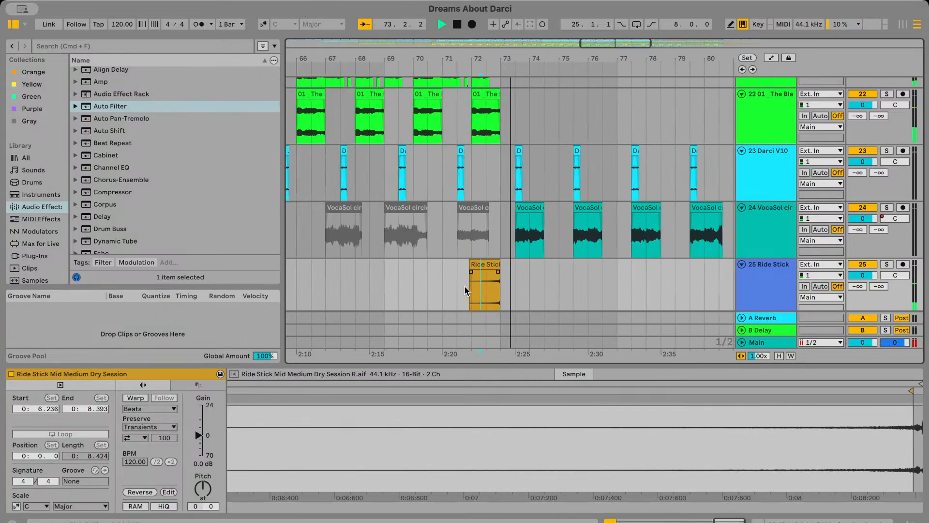
click(520, 284)
Set the Ride Stick clip's gain to -3 dB and replay the transition into bar 73 to check the level
click(474, 268)
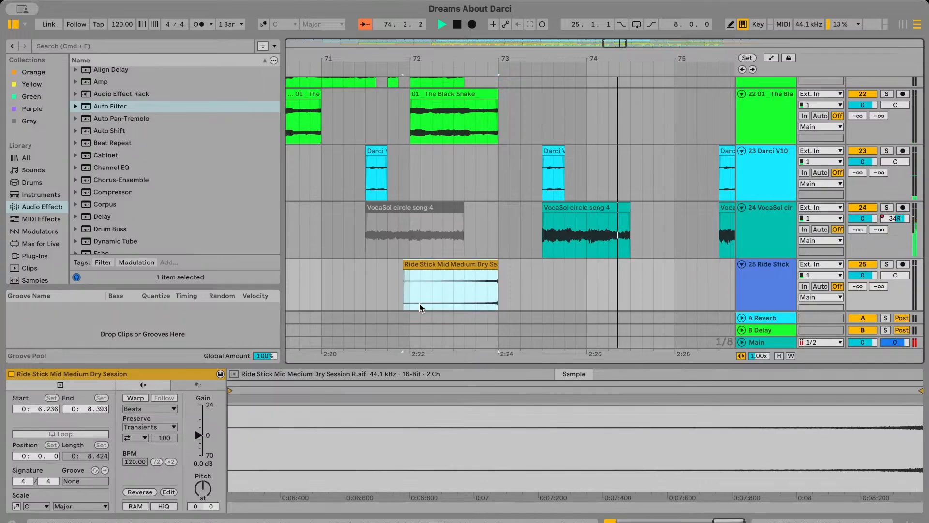
click(198, 465)
key(space)
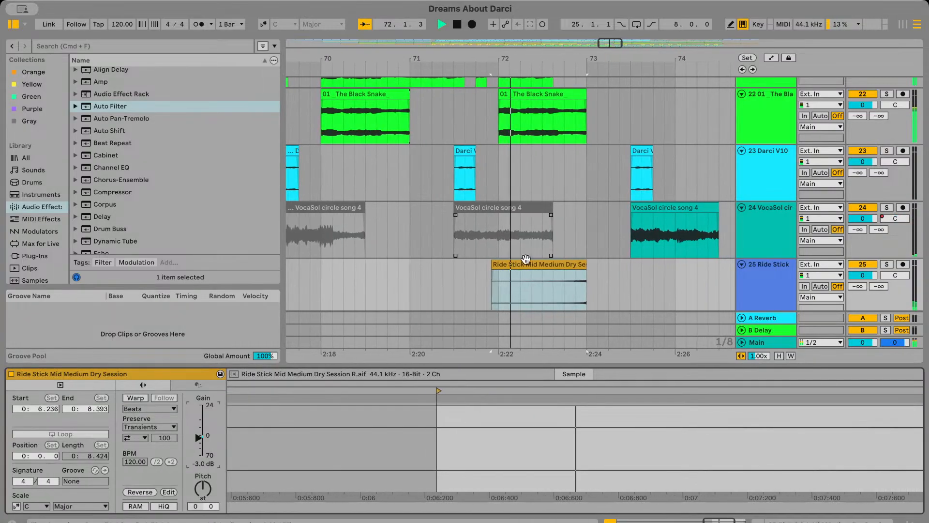
click(594, 275)
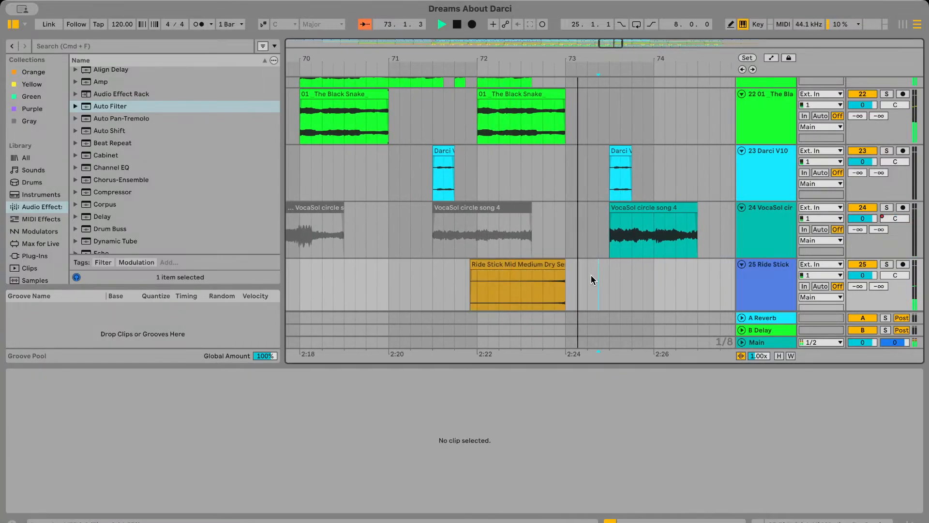
click(543, 277)
key(space)
key(space)
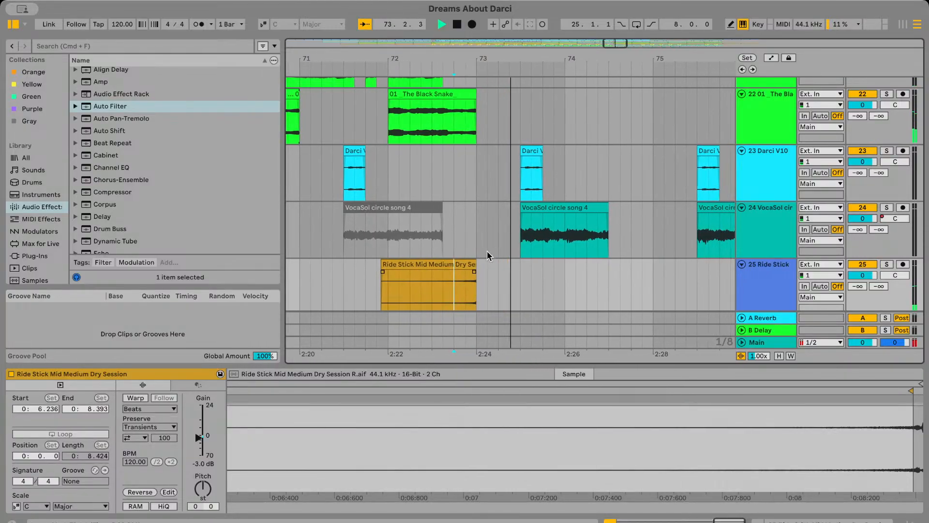
click(489, 227)
key(space)
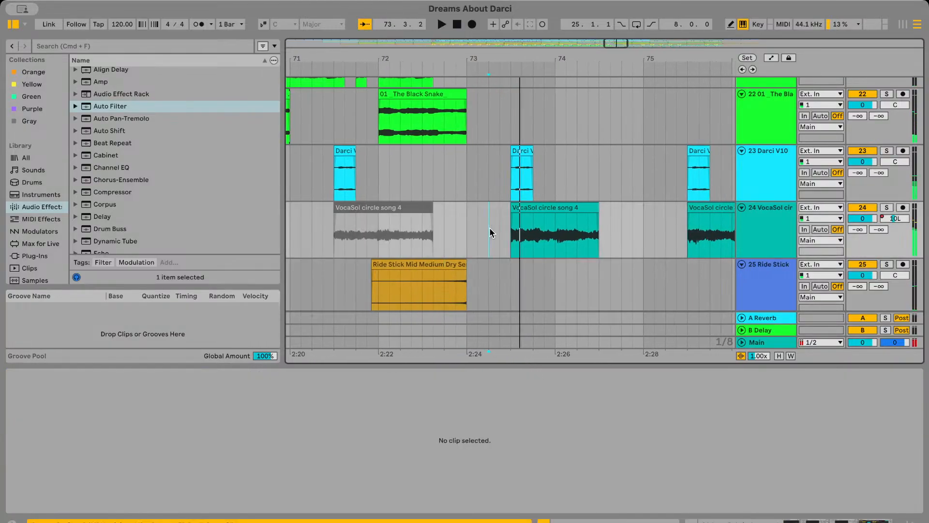
click(375, 288)
key(space)
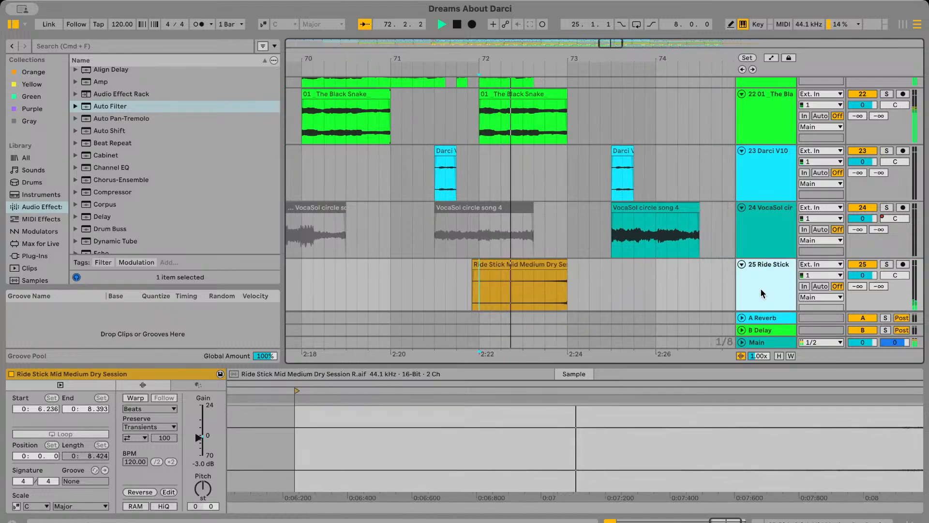
Add the Reverb audio effect to the Ride Stick track
click(762, 294)
scroll(104, 209, down, 10)
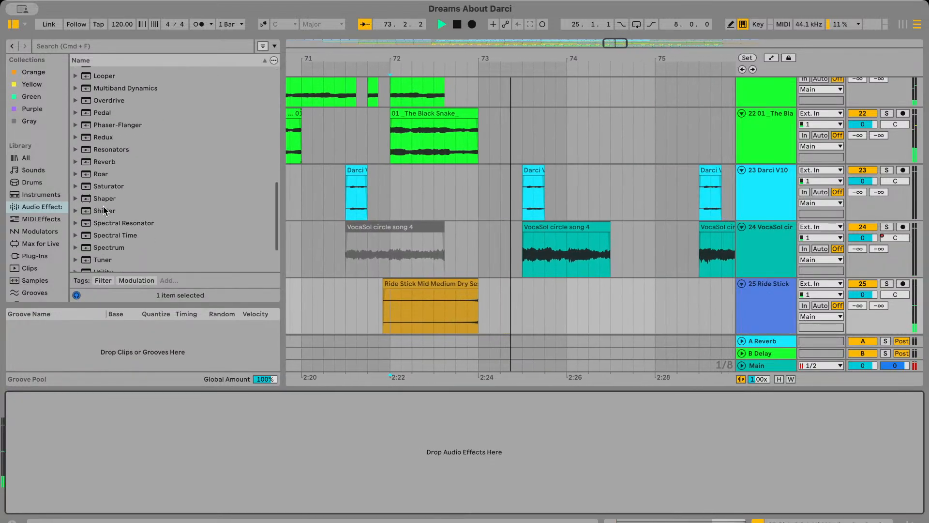
double_click(103, 161)
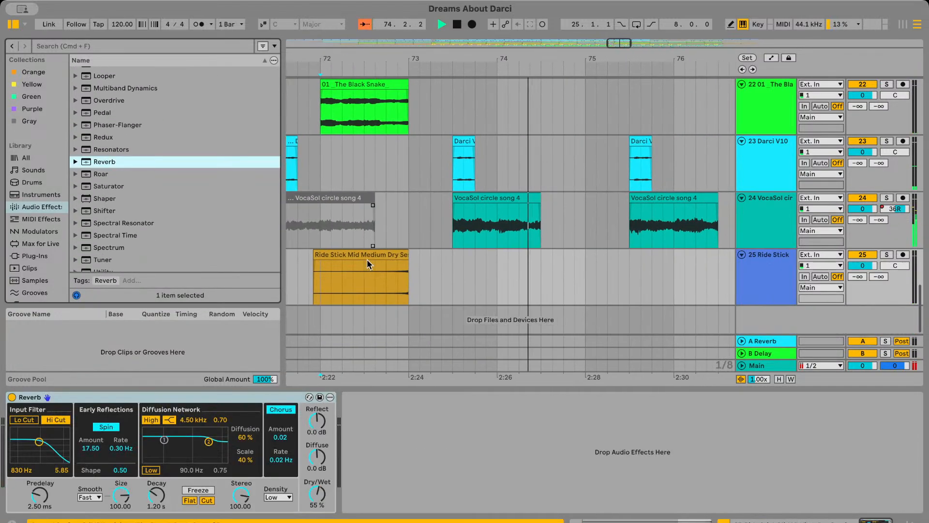
Audition the Ride Stick clip with reverb and raise the Reverb's decay time to 5.96 s
click(342, 277)
key(space)
key(space)
drag(156, 495, 157, 467)
key(space)
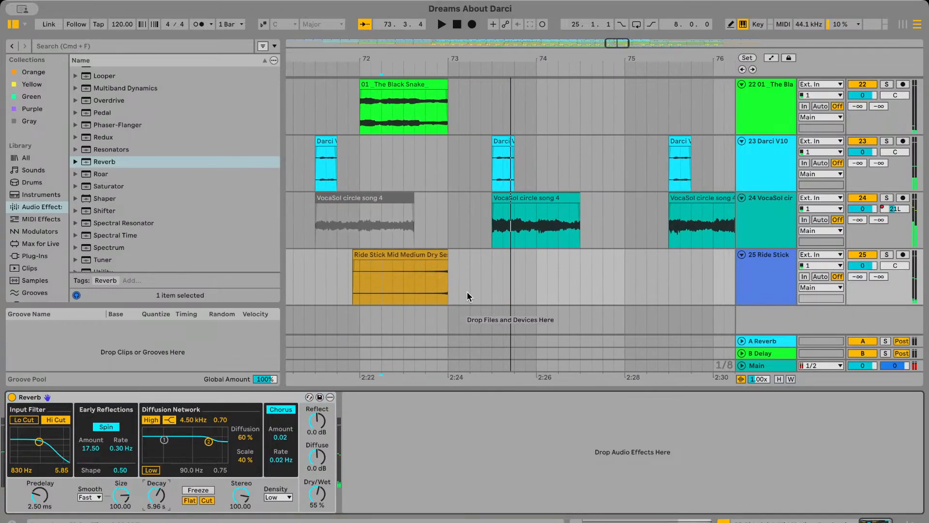
Raise the Reverb's decay time to 60 s and play the Ride Stick clip past bar 73
click(400, 279)
click(148, 506)
key(space)
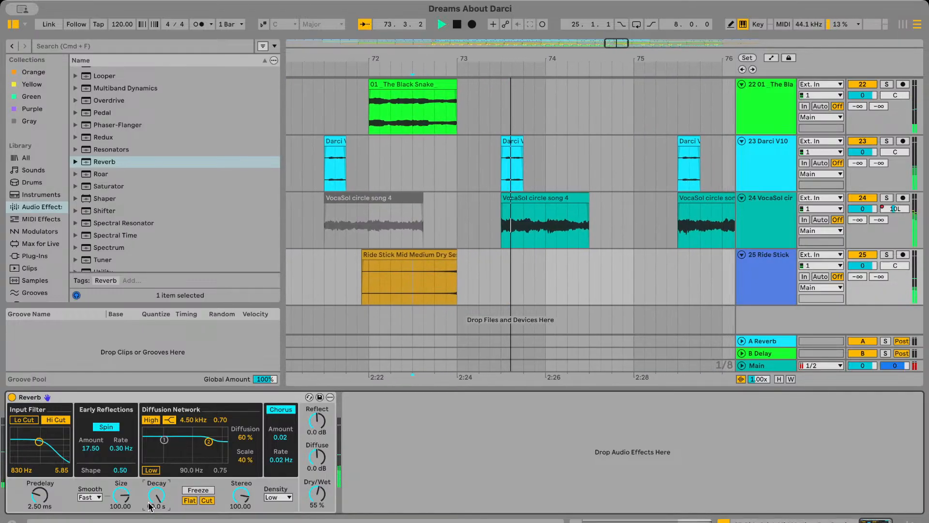
key(space)
Toggle the Ride Stick track's Reverb and replay the fill through bar 73 to judge the long reverb tail
click(326, 276)
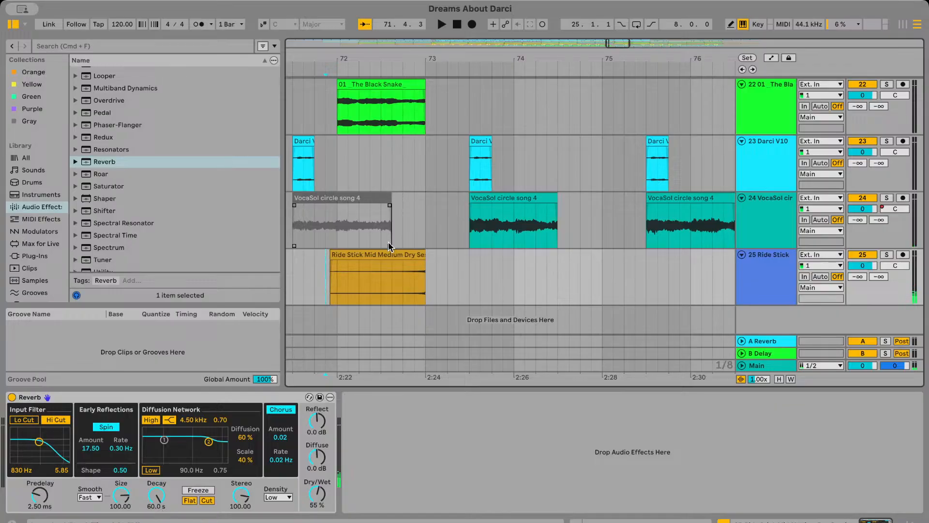
click(11, 398)
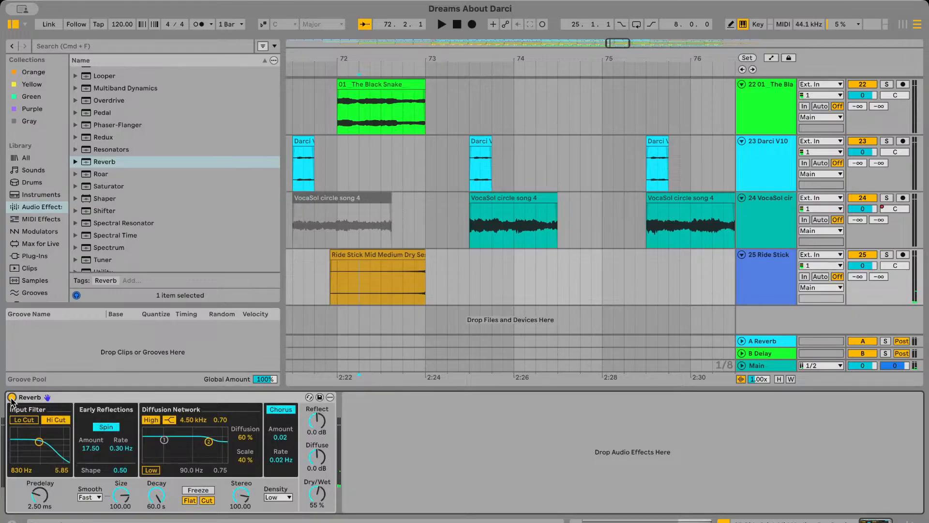
key(space)
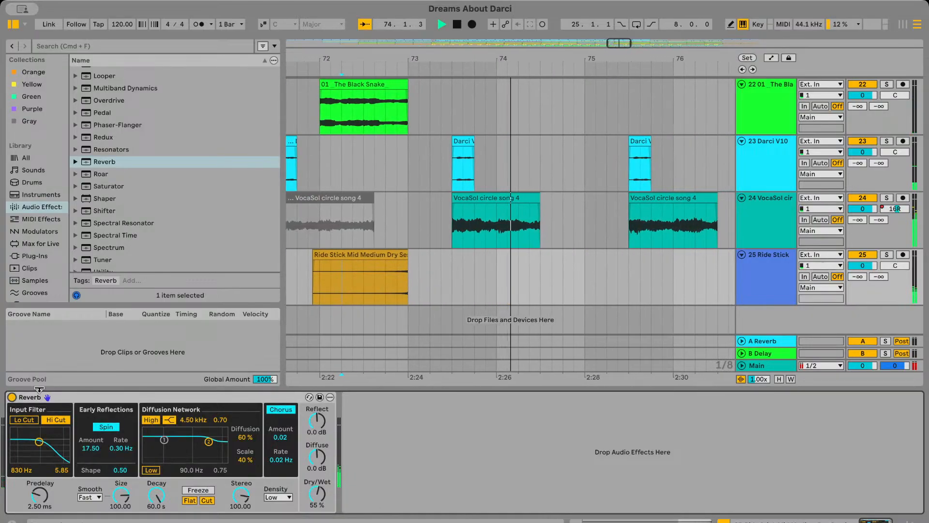
key(space)
click(411, 287)
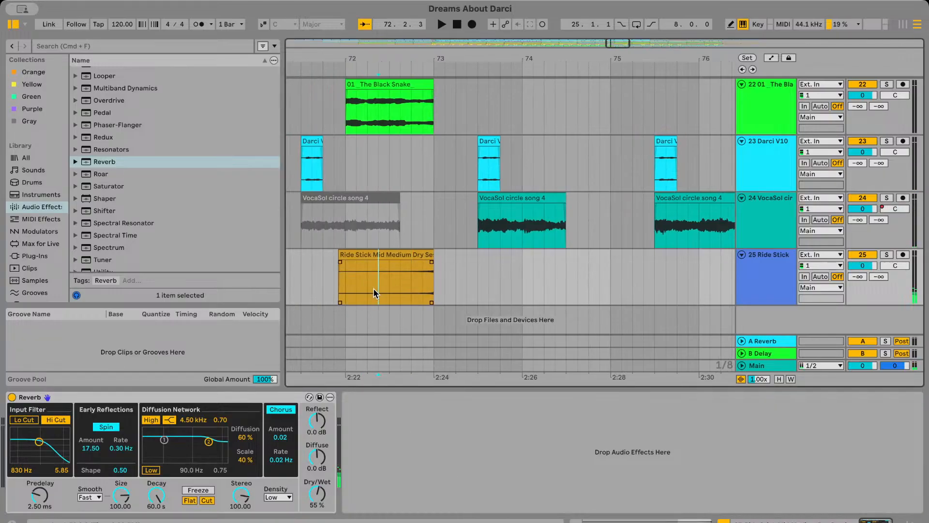
key(space)
scroll(374, 291, down, 5)
scroll(414, 301, up, 3)
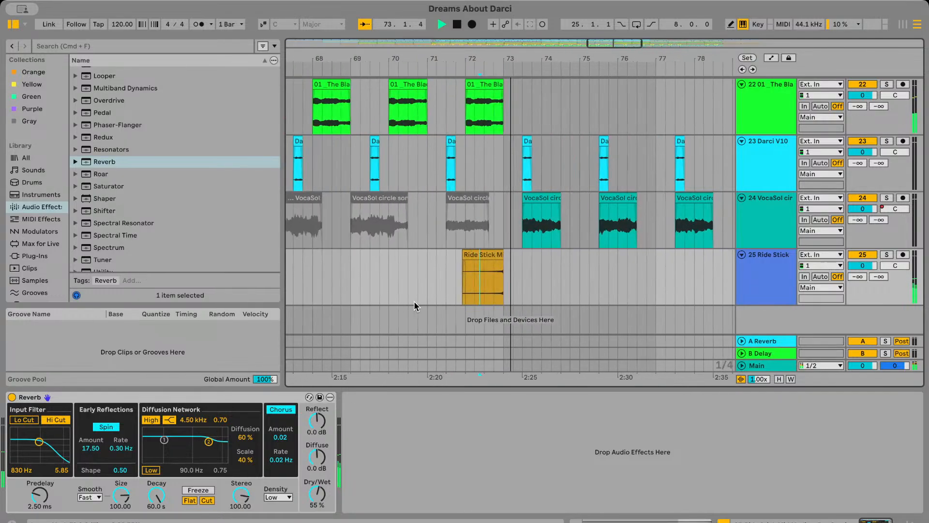
scroll(414, 300, up, 2)
key(space)
scroll(502, 309, right, 1)
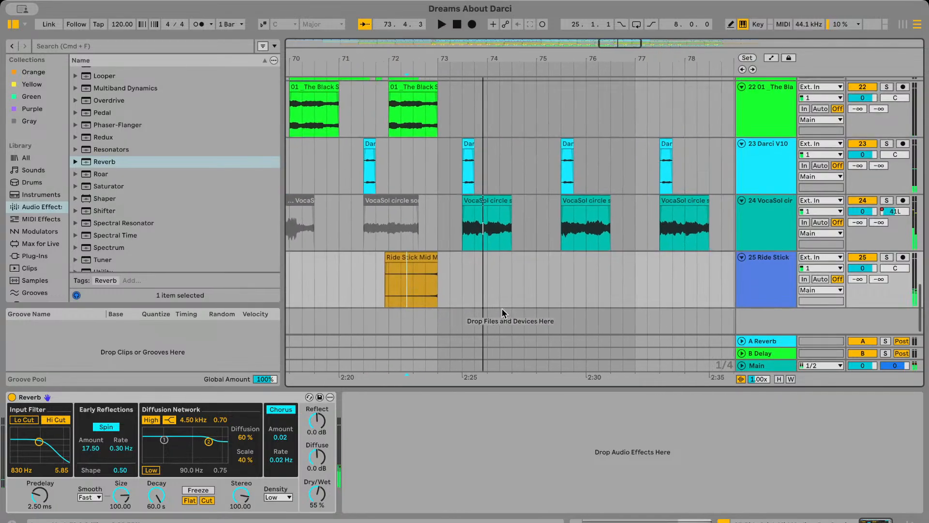
Examine the tracks' clips around bars 90 to 97 and around the ride stick fill at bar 73
scroll(550, 306, right, 10)
scroll(550, 307, up, 7)
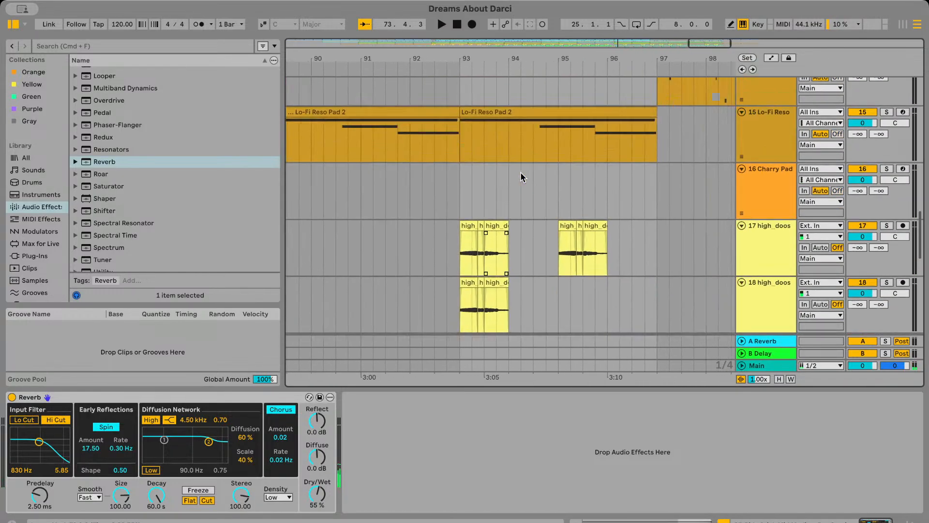
scroll(442, 211, up, 3)
scroll(443, 211, down, 8)
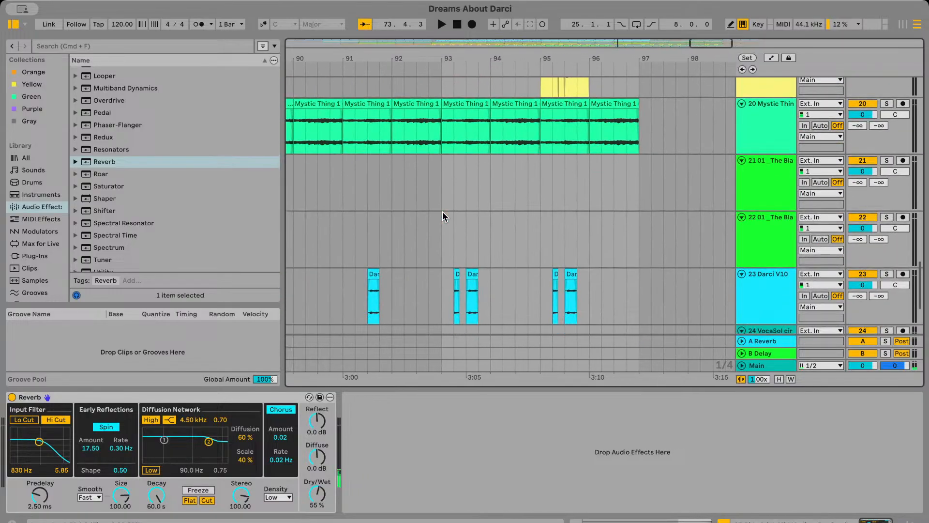
scroll(443, 211, down, 3)
scroll(443, 211, left, 10)
scroll(443, 211, down, 4)
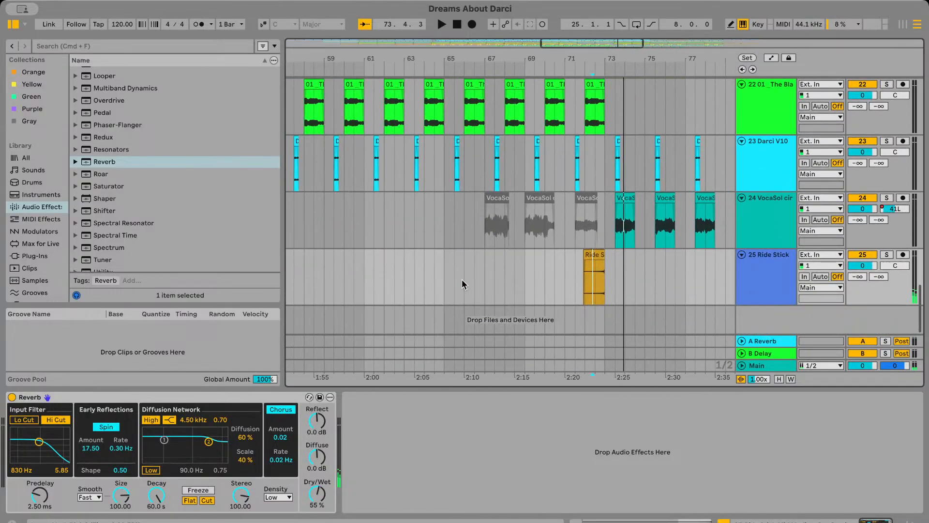
scroll(462, 279, up, 1)
scroll(579, 284, up, 5)
Play the ride stick fill through bar 73 and check which tracks have clips in the following section
click(579, 285)
key(space)
scroll(556, 281, right, 3)
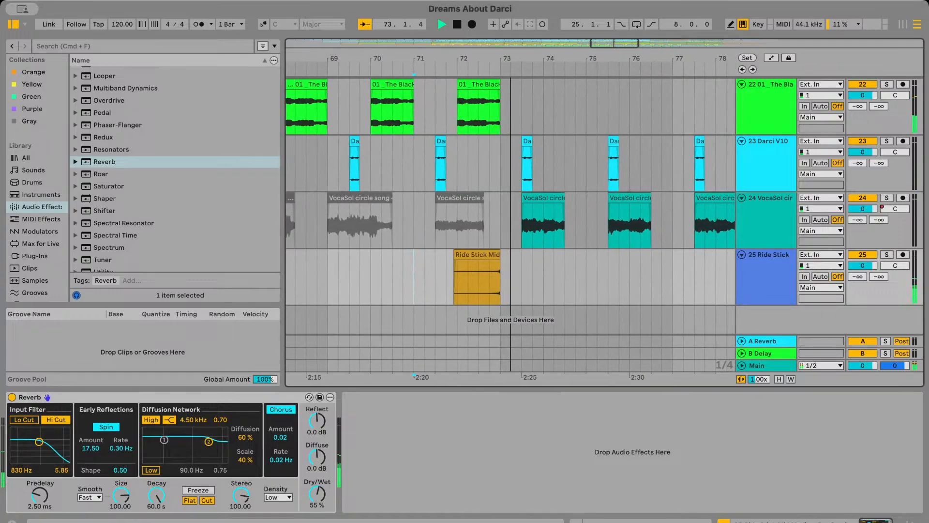
click(603, 283)
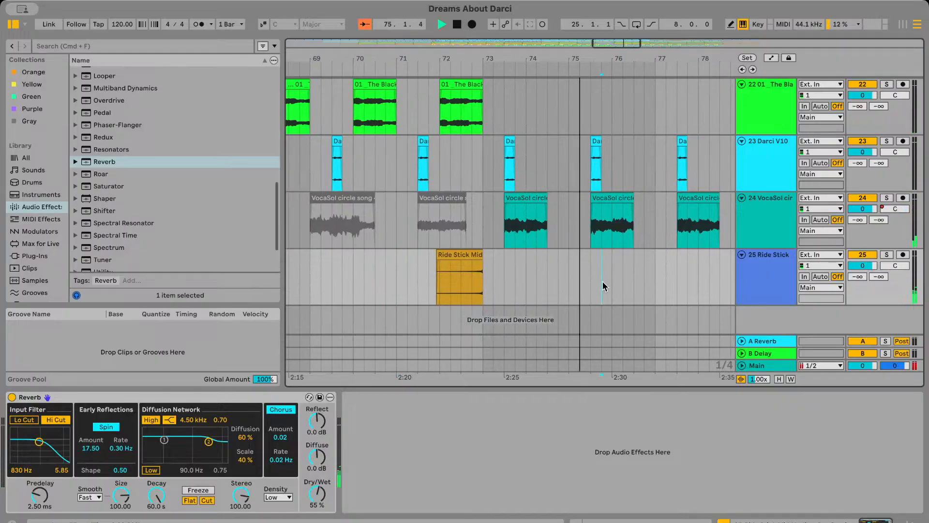
scroll(603, 286, up, 20)
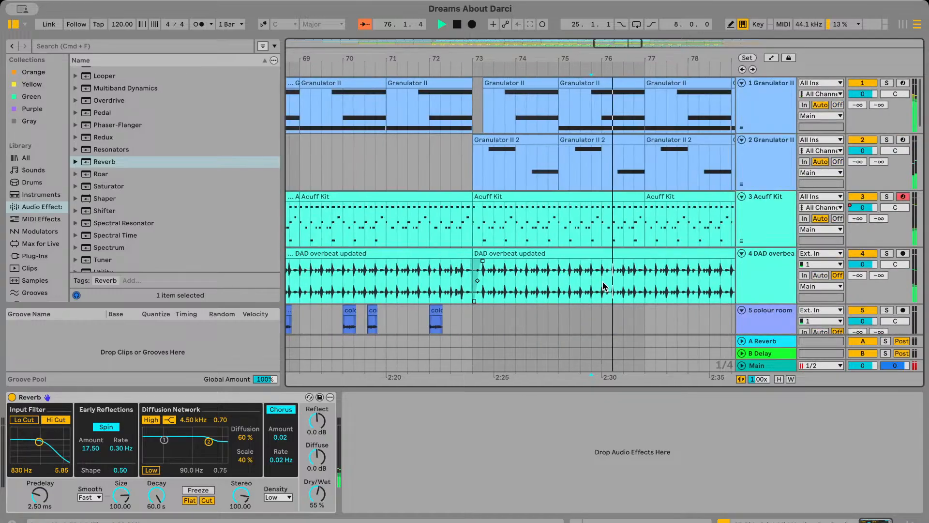
scroll(603, 286, down, 15)
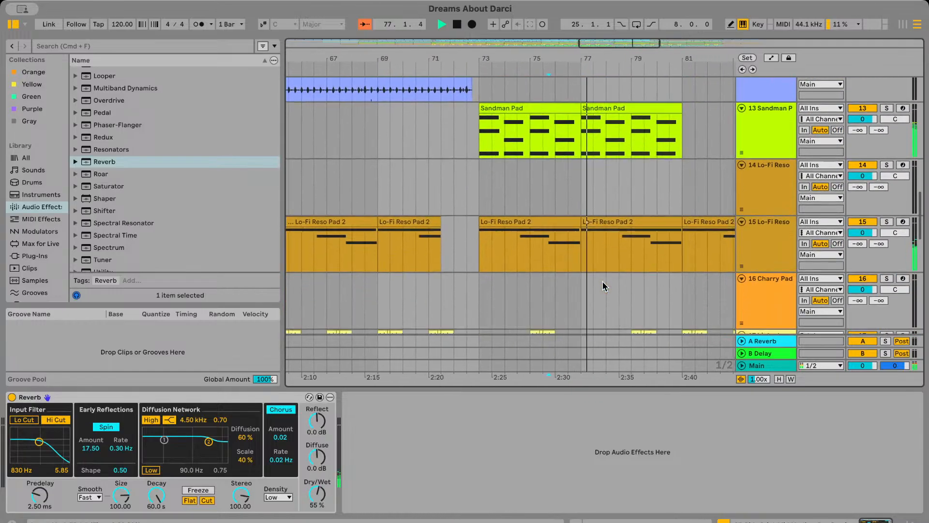
scroll(602, 286, up, 5)
scroll(603, 286, down, 5)
scroll(544, 248, left, 3)
key(space)
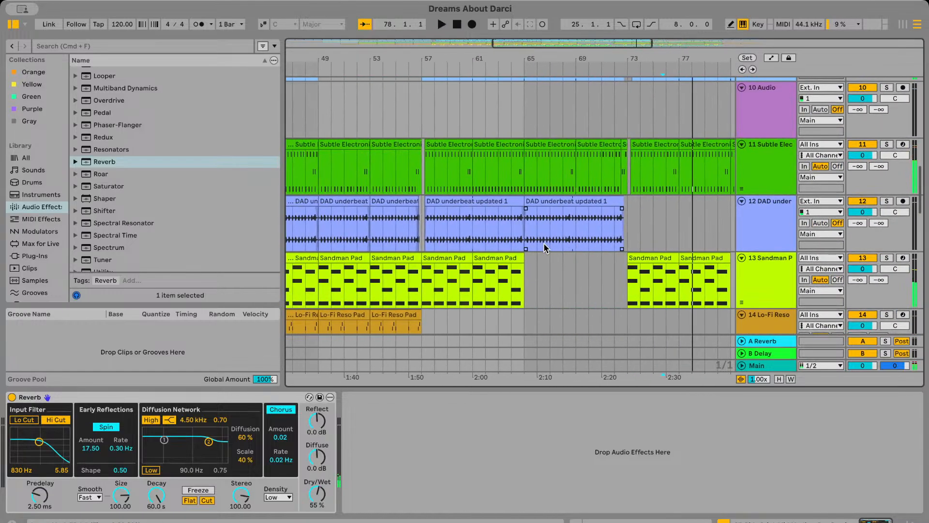
Copy the DAD underbeat updated 1 clip starting near bar 57 and paste it just after bar 73 on the same track
click(452, 203)
scroll(475, 210, up, 3)
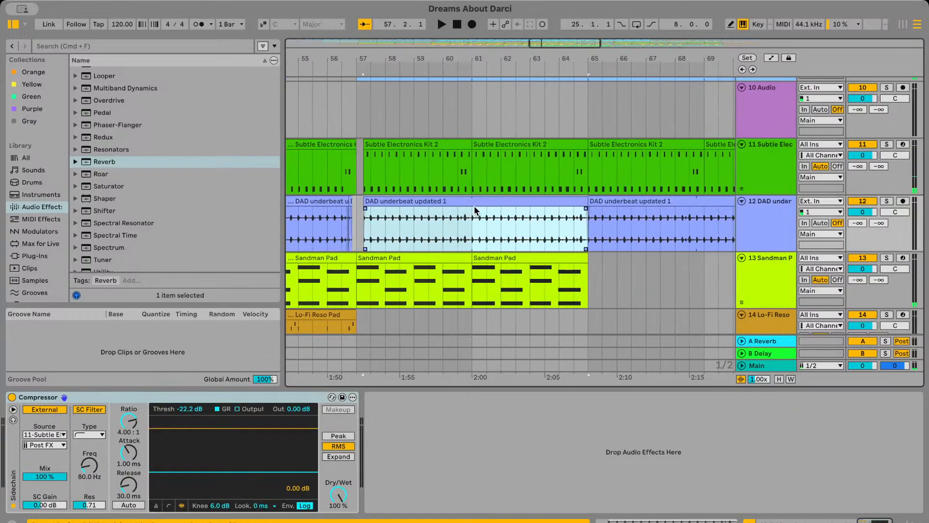
scroll(475, 210, right, 5)
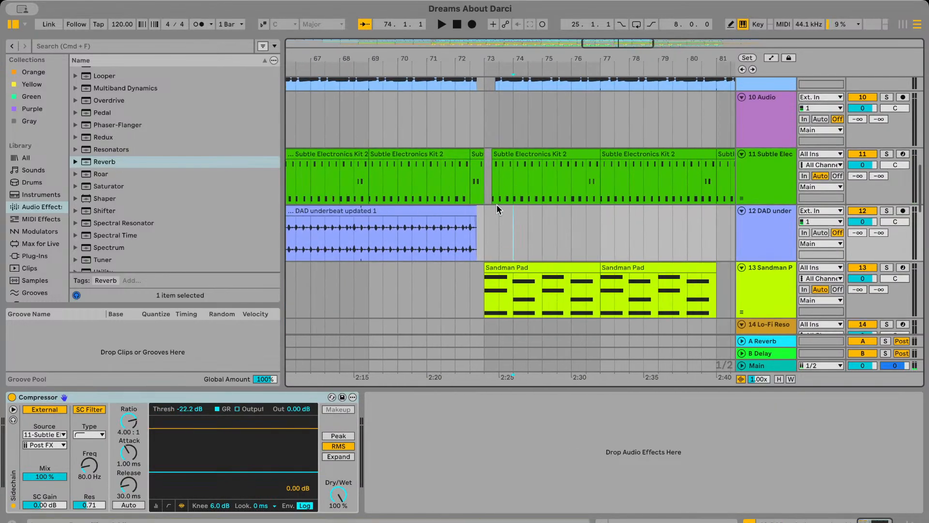
scroll(496, 204, up, 3)
click(489, 230)
key(super+v)
Play the transition from bar 71 through bar 73 with the DAD underbeat copy included
click(411, 176)
key(space)
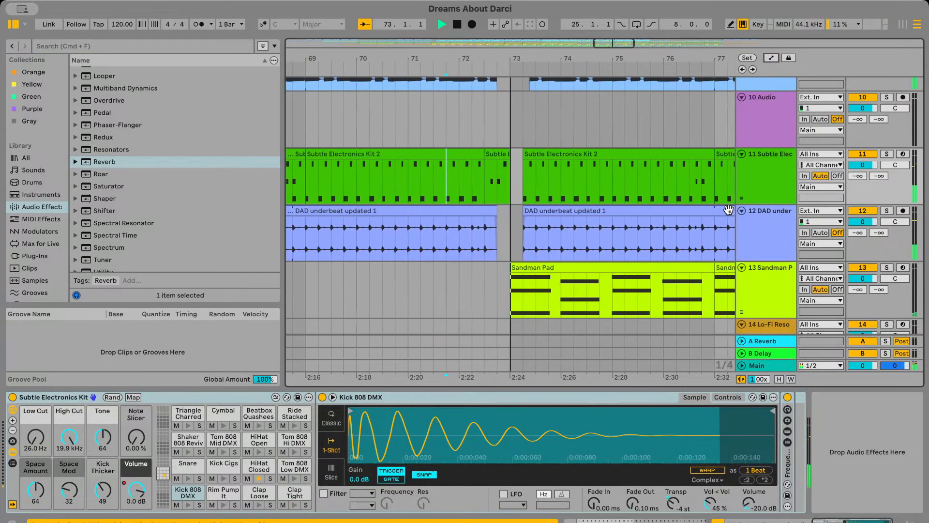
scroll(629, 223, down, 3)
scroll(629, 223, right, 2)
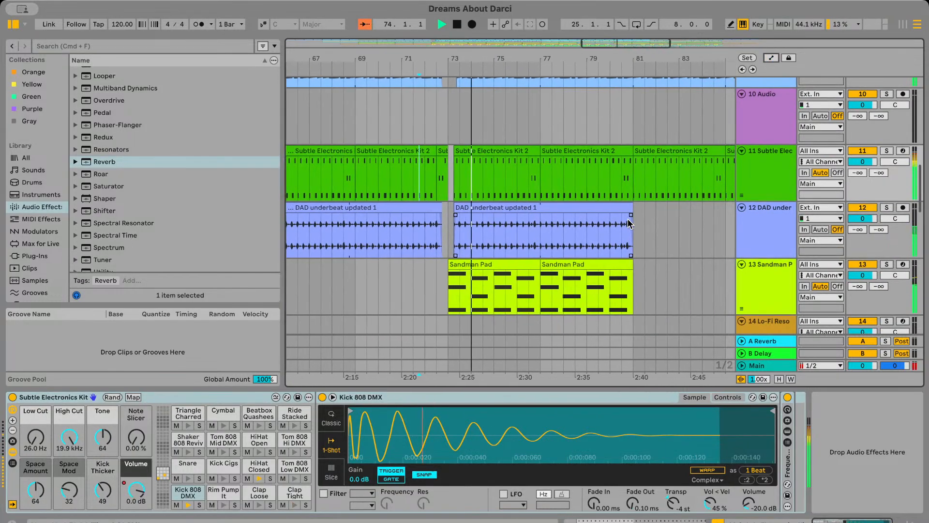
scroll(581, 228, right, 4)
Paste an eight-bar copy of the DAD underbeat updated 1 clip at bar 81 on the same track
click(535, 248)
scroll(535, 248, up, 3)
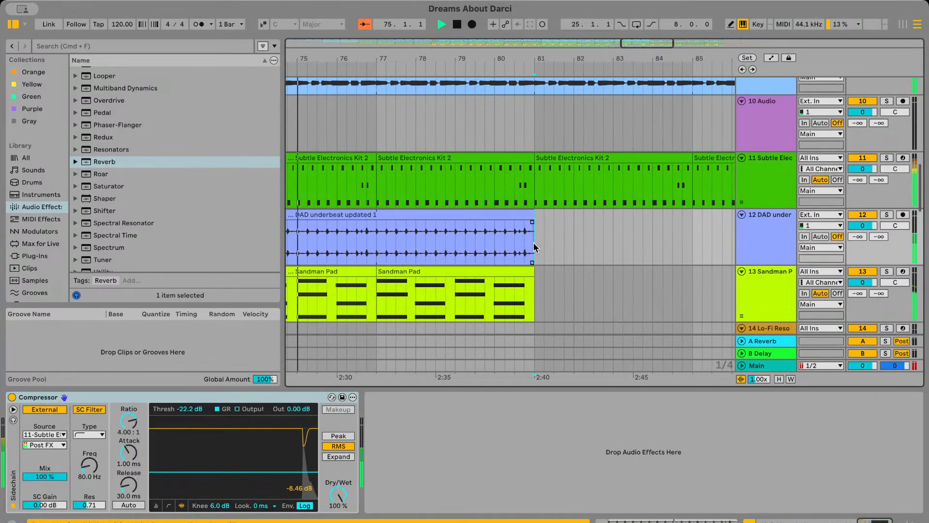
key(super+d)
scroll(535, 247, down, 3)
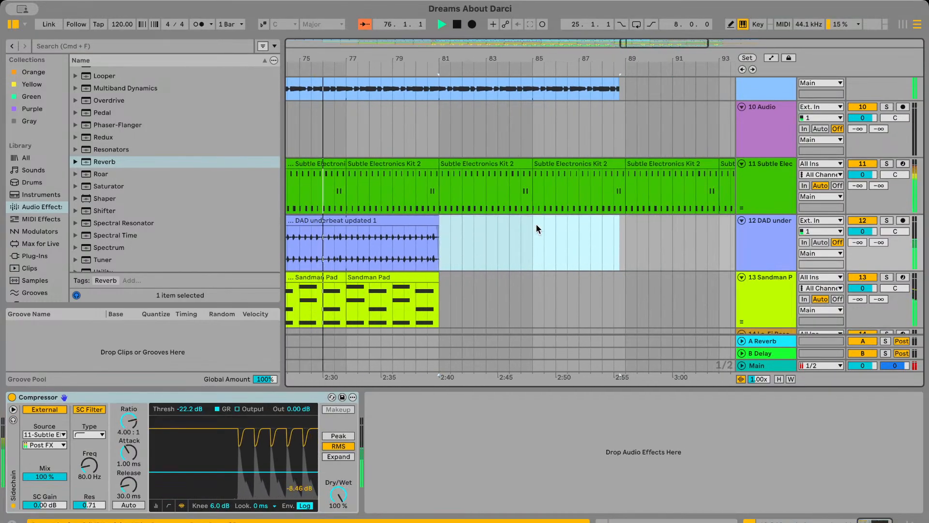
scroll(536, 222, left, 10)
scroll(535, 223, down, 1)
scroll(552, 206, right, 10)
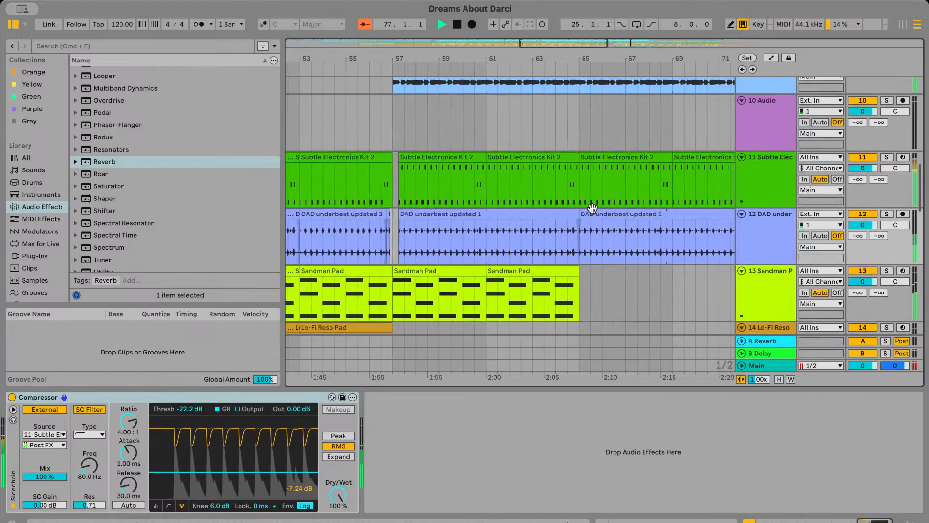
scroll(581, 216, up, 1)
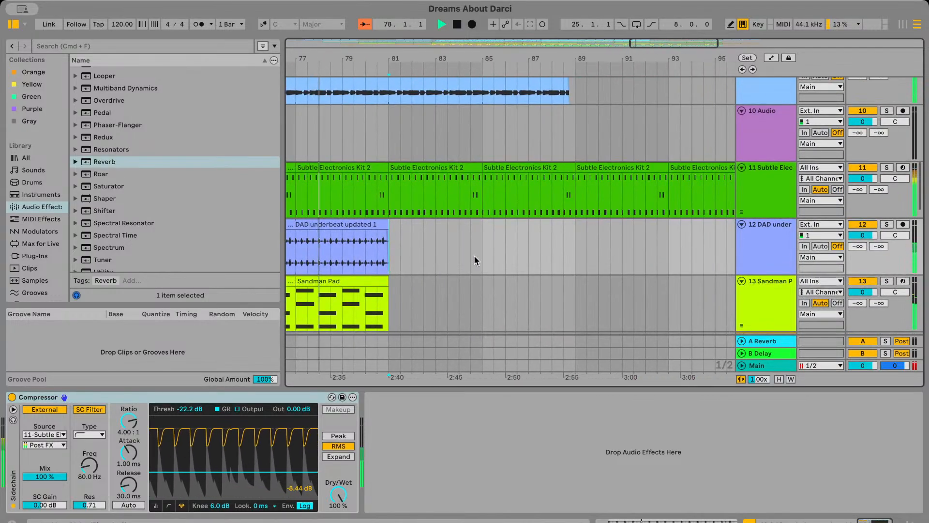
key(super+v)
scroll(489, 247, right, 2)
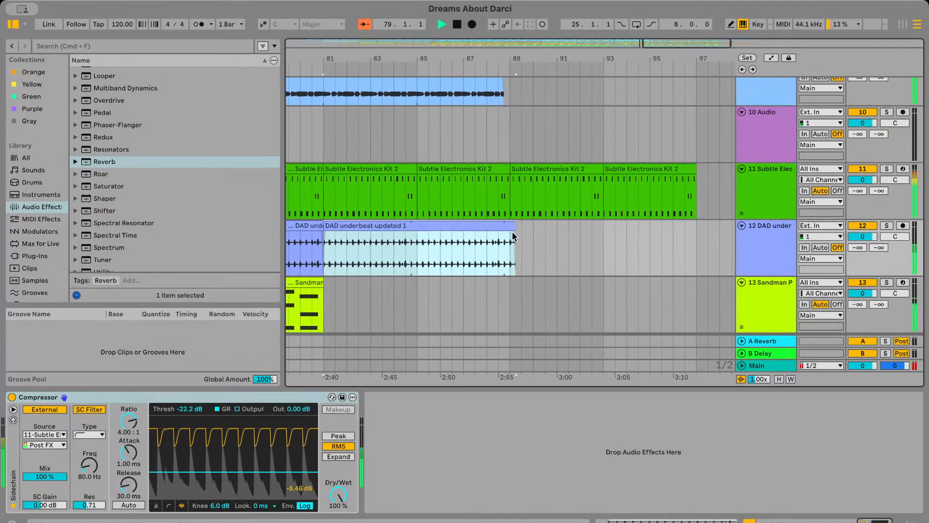
Extend the DAD underbeat clip that starts at bar 81 to bar 97, matching the end of the Subtle Electronics Kit part
scroll(477, 226, up, 3)
scroll(450, 226, left, 3)
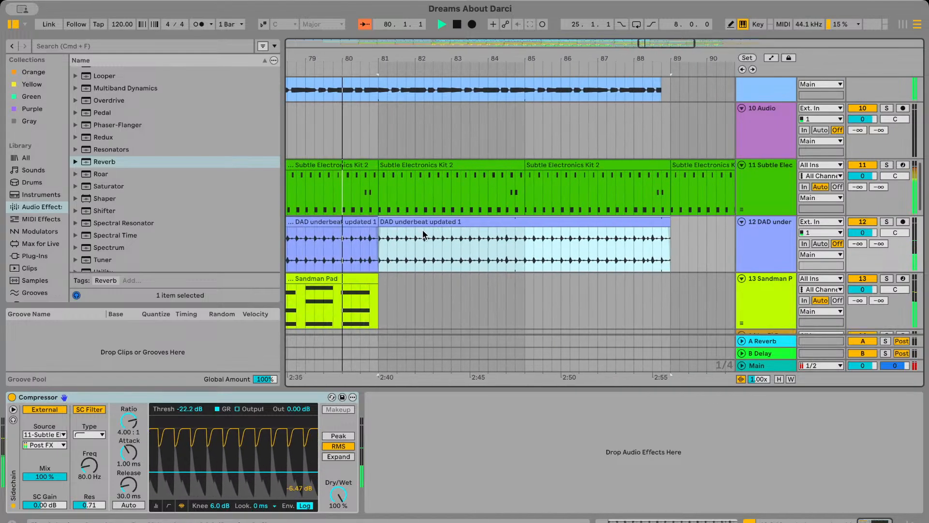
mouse_move(422, 226)
mouse_down()
mouse_move(441, 226)
mouse_move(372, 219)
mouse_move(420, 221)
mouse_up()
scroll(421, 221, right, 3)
scroll(566, 235, down, 3)
drag(560, 227, 717, 242)
scroll(720, 245, right, 7)
click(716, 244)
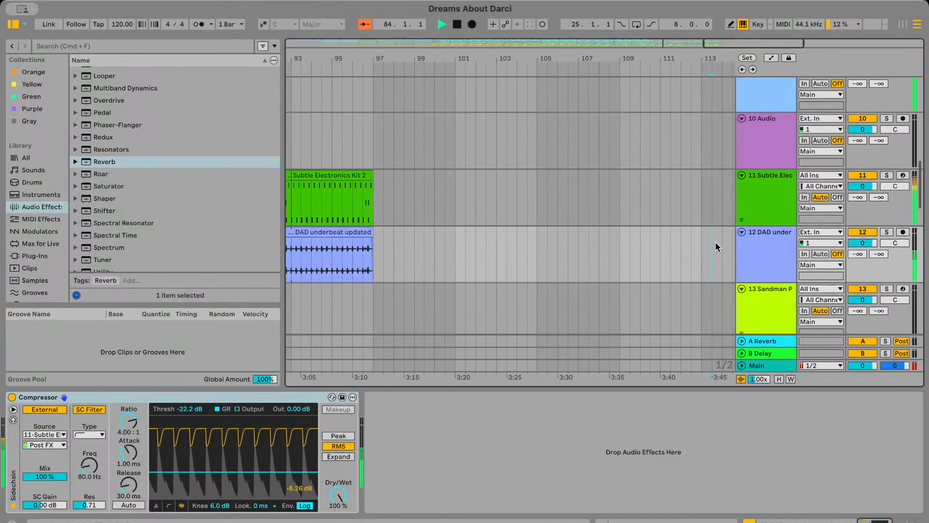
Play the arrangement from bar 77 and examine the Acuff Kit and DAD overbeat clips leading up to bar 85
scroll(716, 244, right, 3)
scroll(716, 244, down, 4)
scroll(716, 245, up, 10)
scroll(716, 245, left, 3)
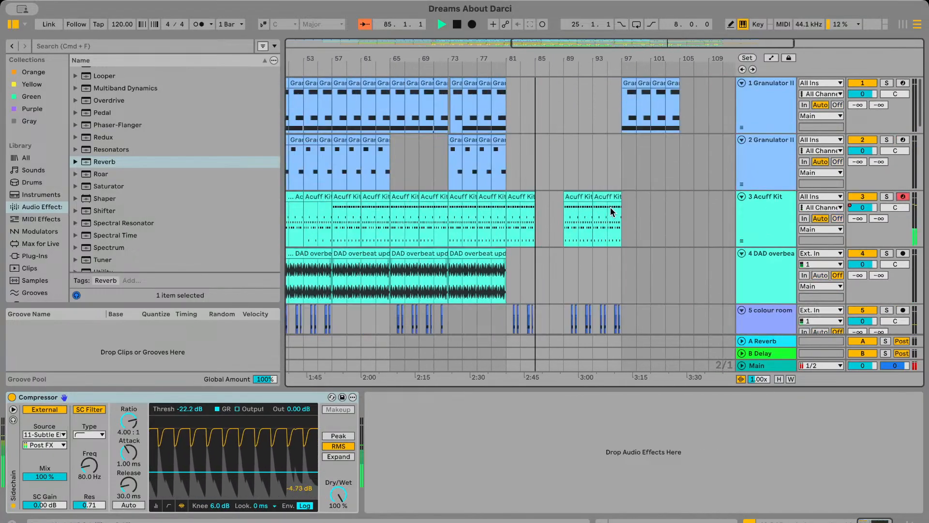
key(space)
click(480, 229)
key(space)
scroll(482, 229, up, 3)
scroll(504, 233, down, 1)
scroll(521, 236, right, 1)
scroll(513, 237, up, 4)
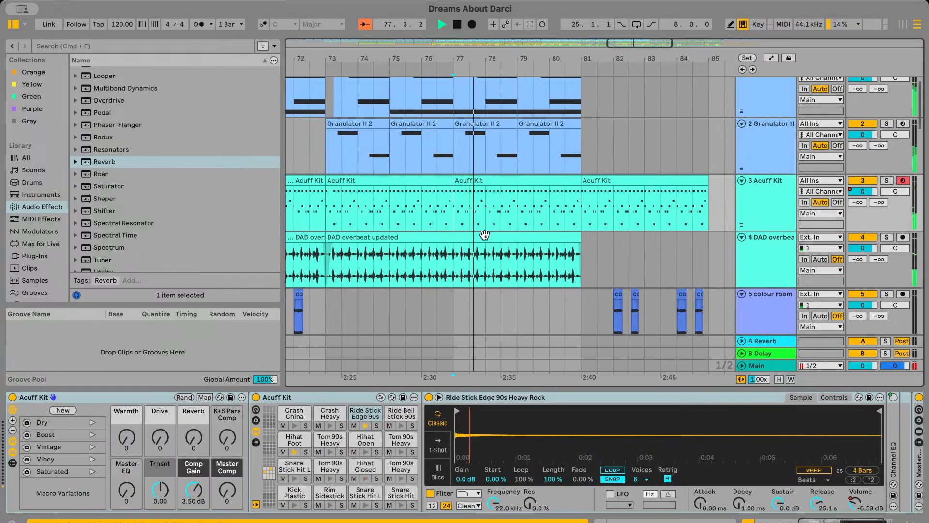
scroll(484, 235, left, 6)
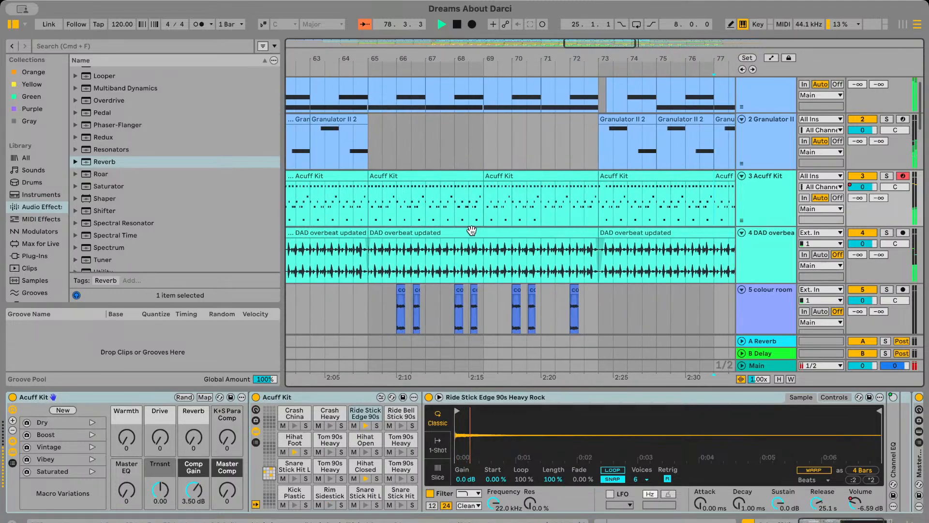
Place a copy of the eight-bar DAD overbeat updated clip at bar 81 and shorten it to end at bar 85
scroll(475, 231, down, 1)
click(472, 230)
scroll(472, 230, right, 7)
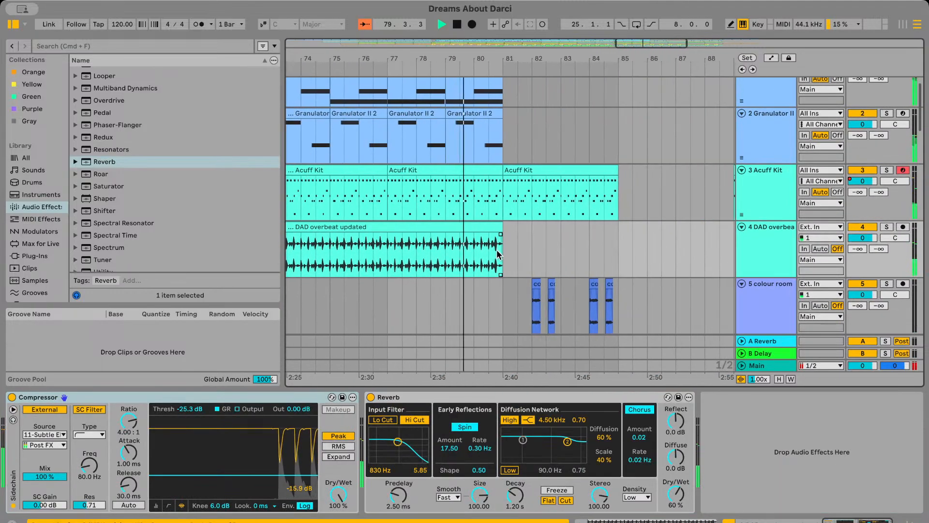
scroll(501, 256, left, 11)
scroll(532, 233, right, 13)
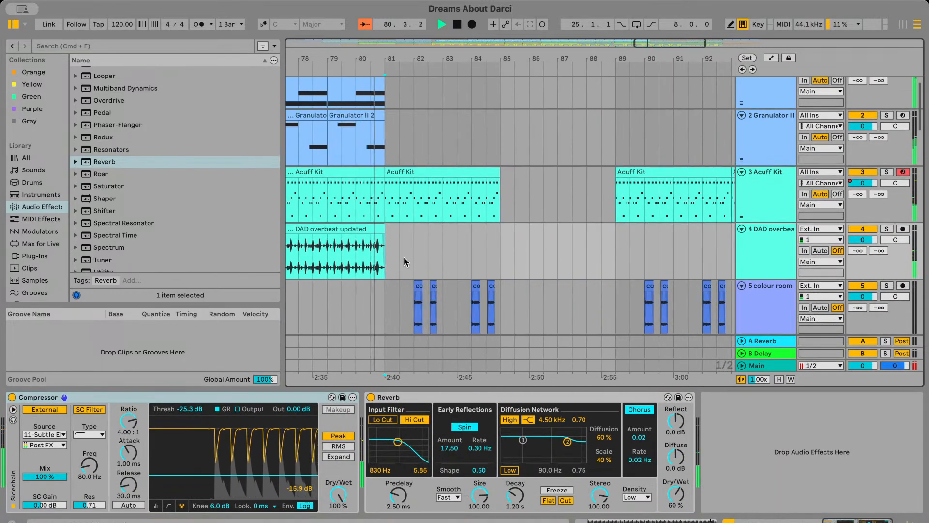
key(super+d)
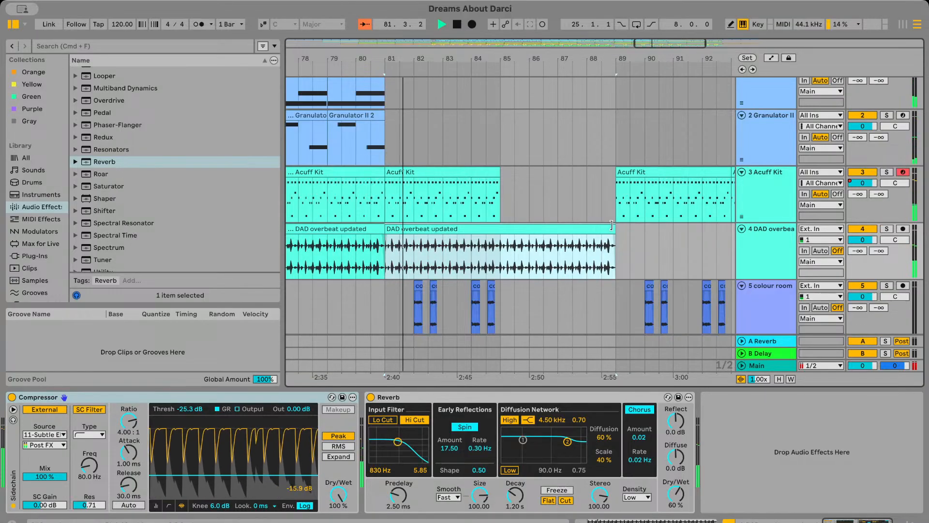
drag(613, 227, 501, 227)
click(516, 233)
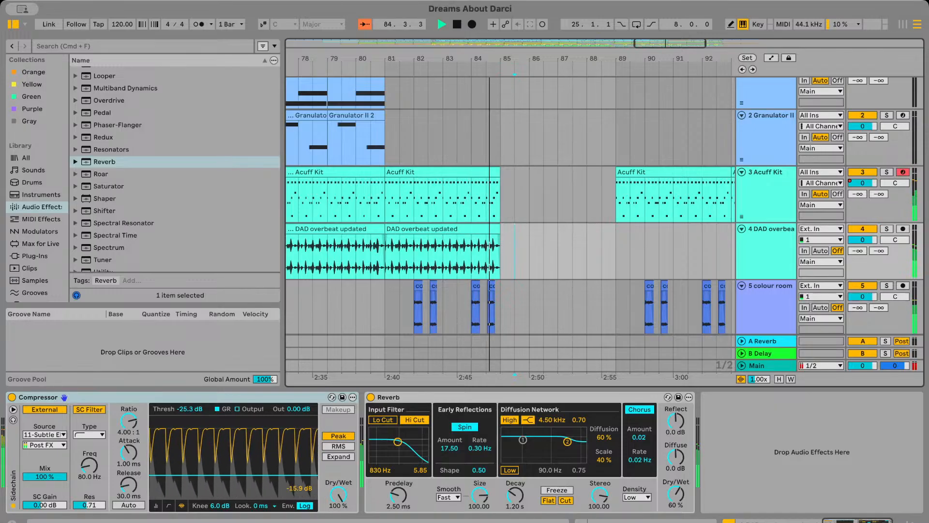
Solo the Subtle Electronics Kit and DAD underbeat tracks separately and together from bar 84 to compare how they blend
scroll(525, 267, down, 15)
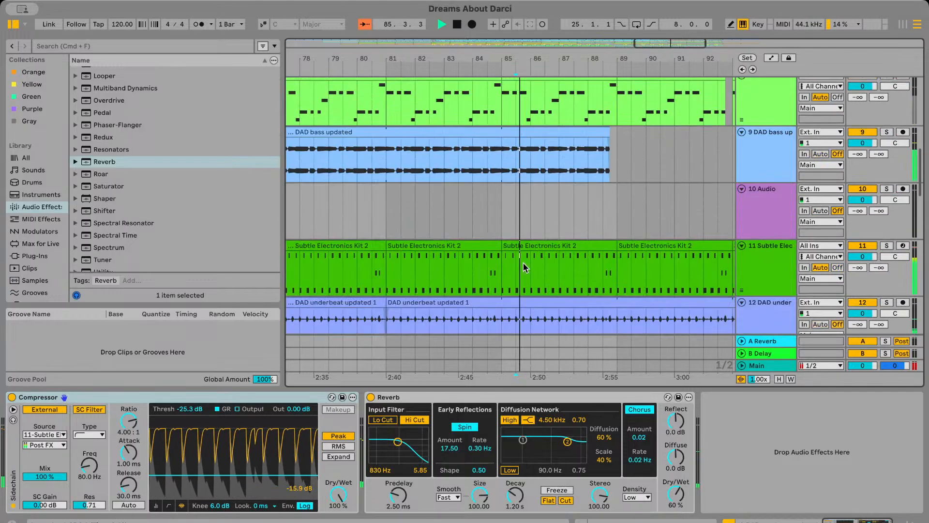
scroll(523, 262, up, 10)
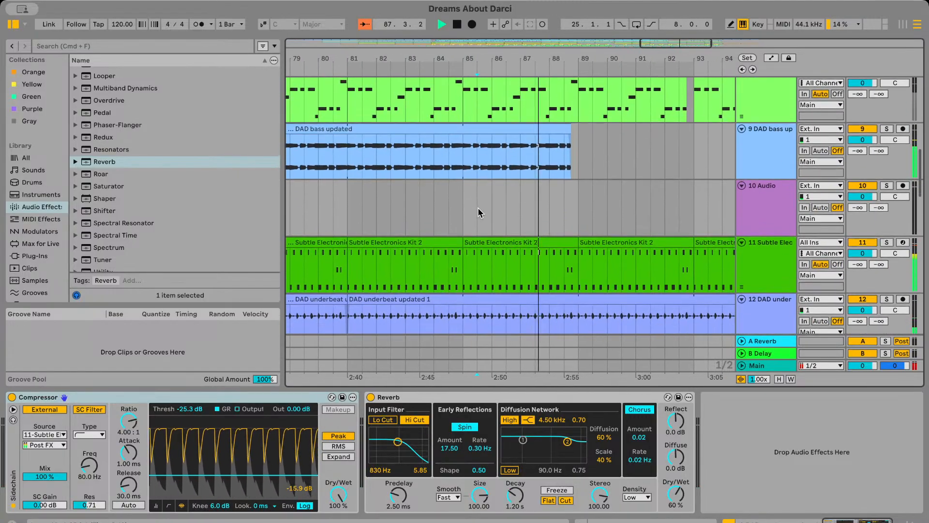
click(456, 214)
click(887, 243)
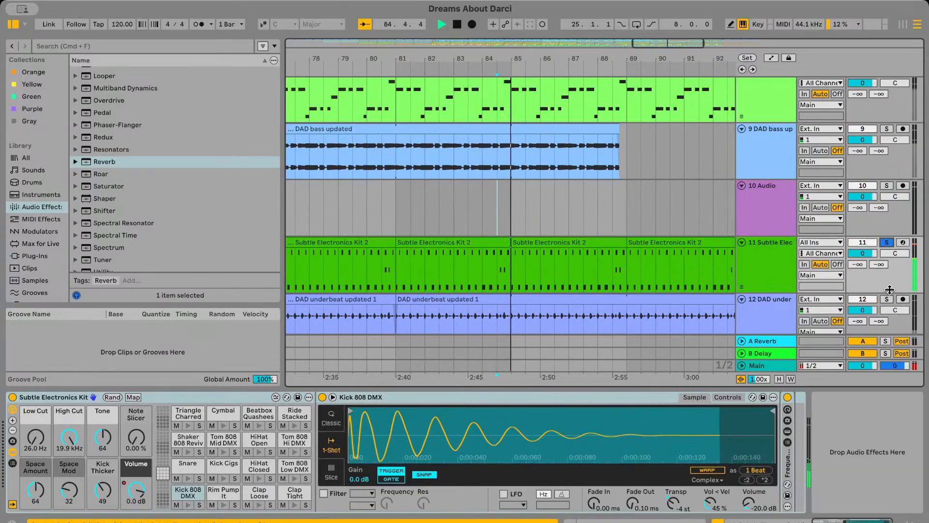
super+click(887, 299)
scroll(621, 245, down, 2)
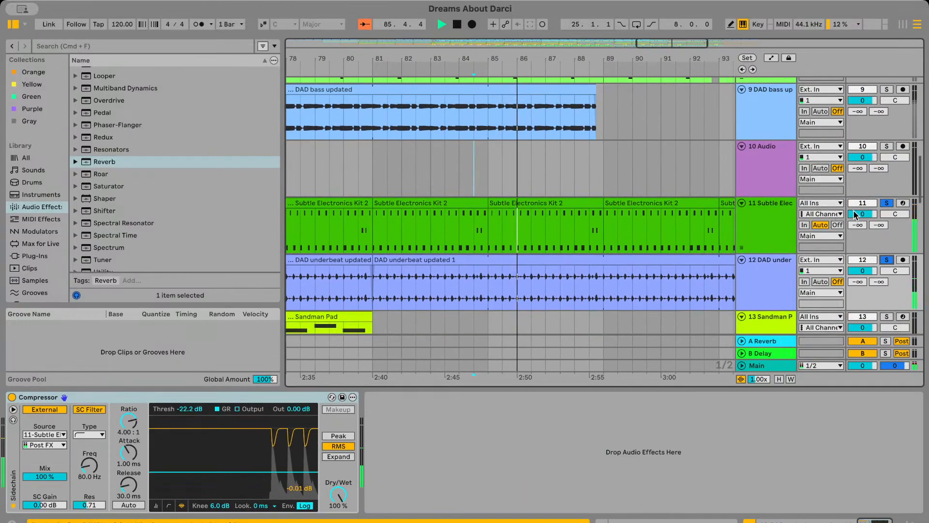
click(885, 204)
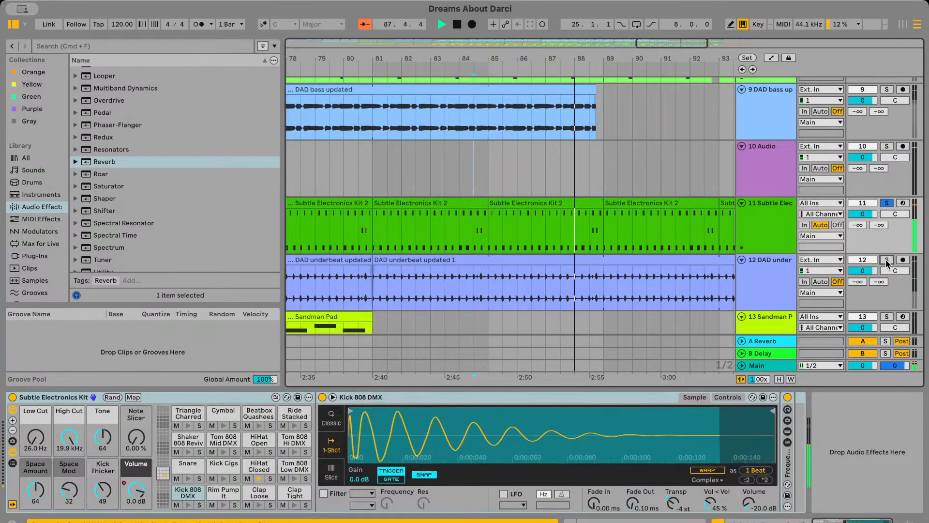
super+click(887, 261)
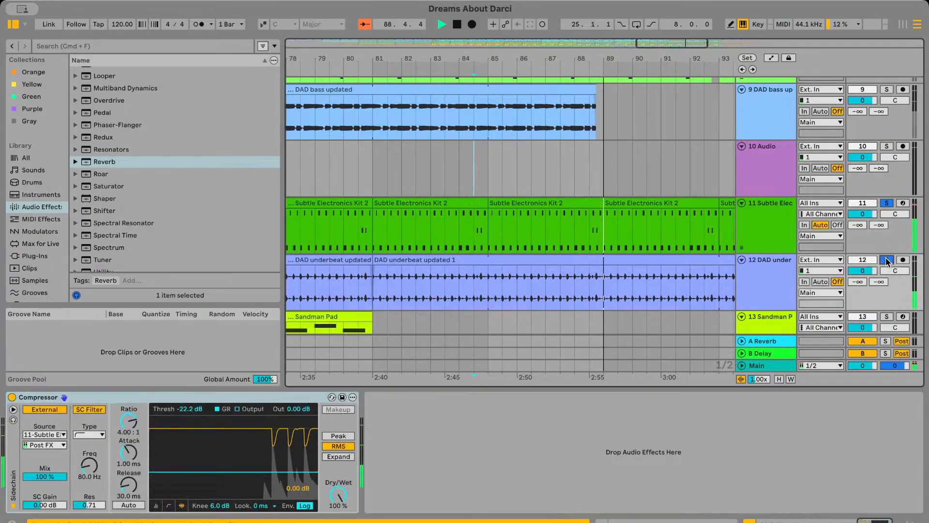
Play all tracks from bar 81 and examine the Acuff Kit and DAD overbeat clips around bar 85
scroll(495, 193, up, 10)
click(464, 199)
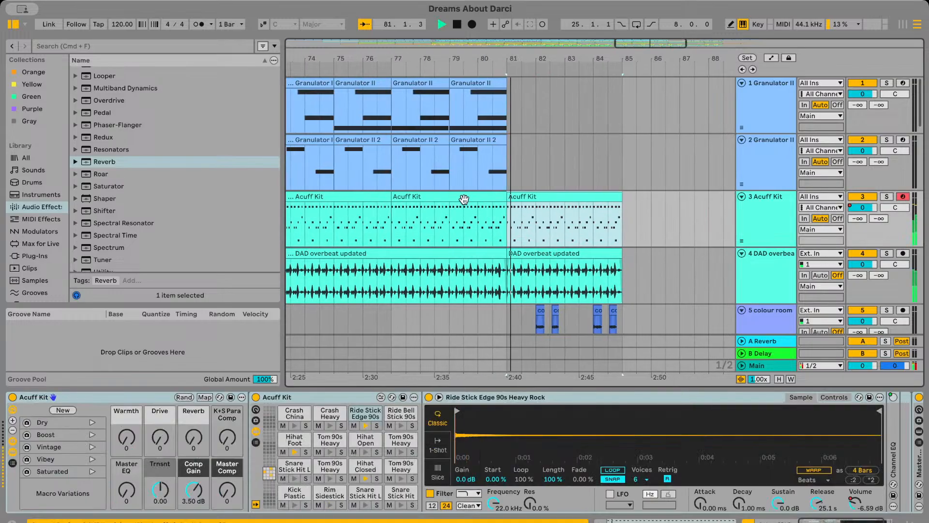
key(minus)
key(minus)
click(527, 227)
scroll(527, 227, right, 1)
scroll(527, 227, left, 5)
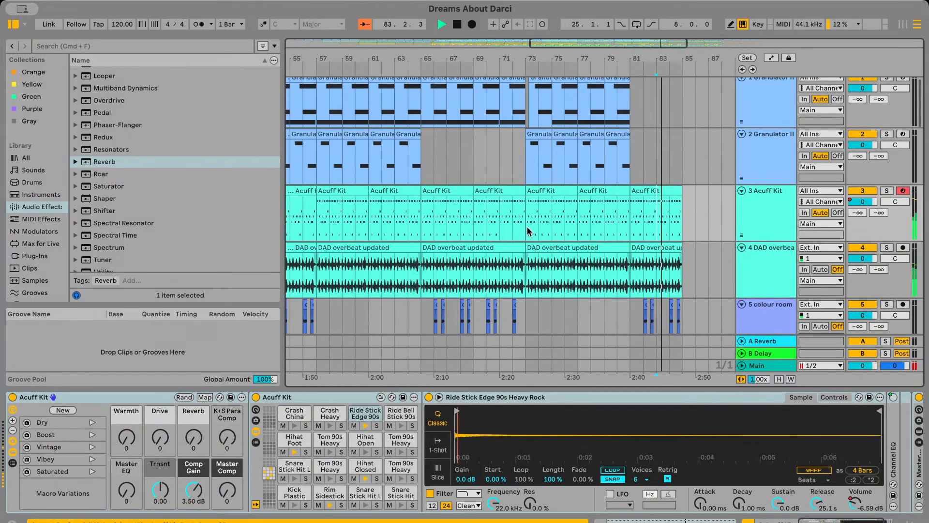
scroll(527, 226, right, 8)
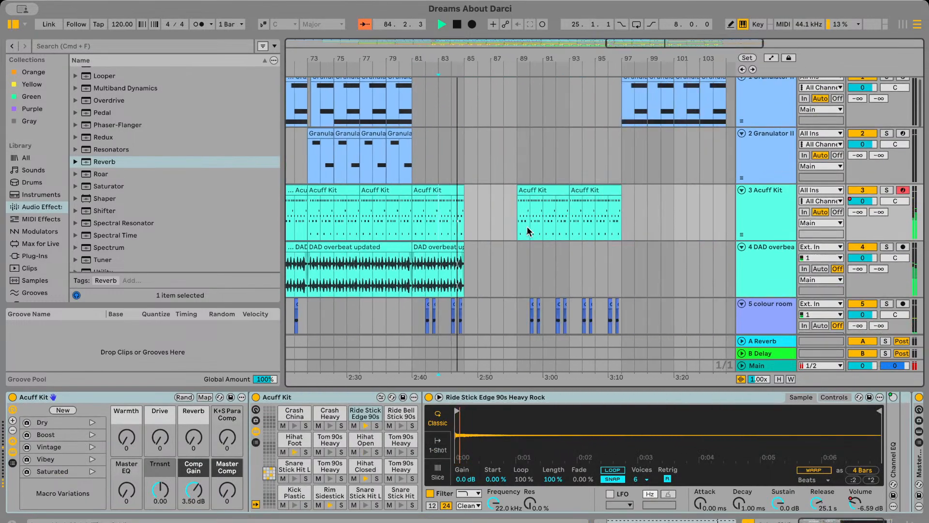
Copy the eight-bar DAD overbeat updated clip from bar 41 and place it at bar 89, beneath the Acuff Kit clips
scroll(528, 226, left, 20)
click(508, 252)
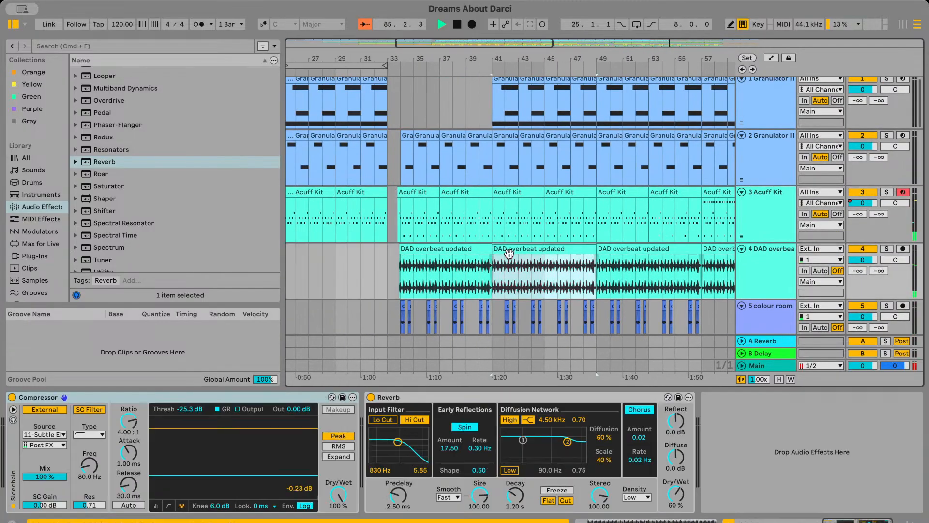
scroll(508, 251, right, 20)
key(super+v)
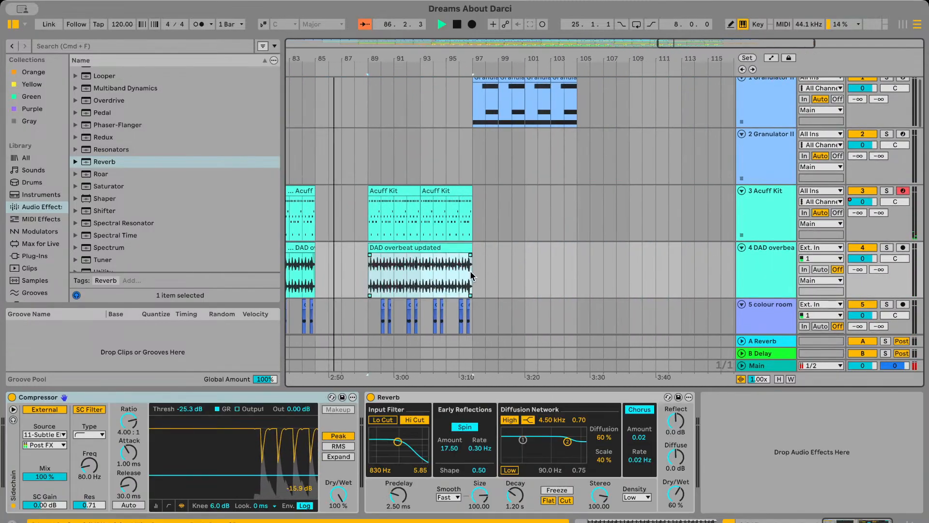
Extend the end of the DAD bass updated clip to bar 97 and play the arrangement from just before bar 89
scroll(426, 273, left, 4)
scroll(472, 271, up, 3)
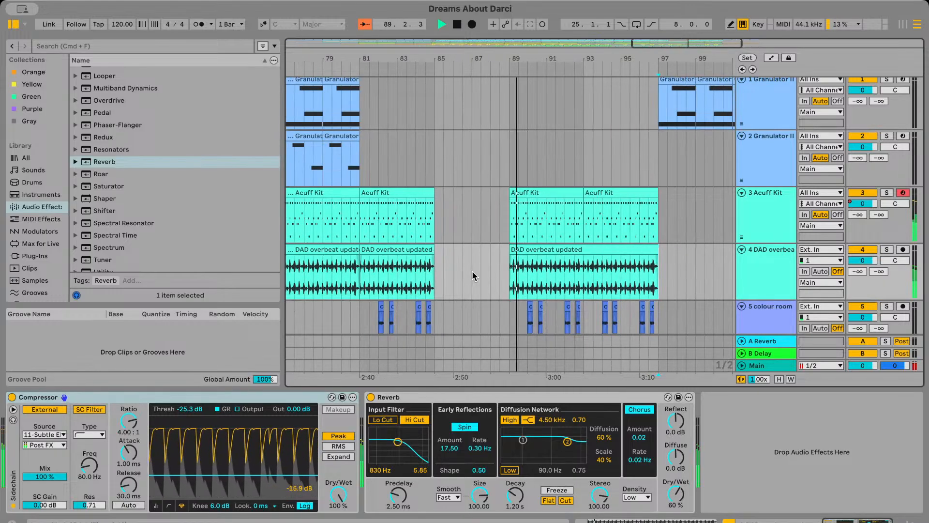
scroll(472, 271, down, 10)
scroll(513, 271, down, 1)
key(space)
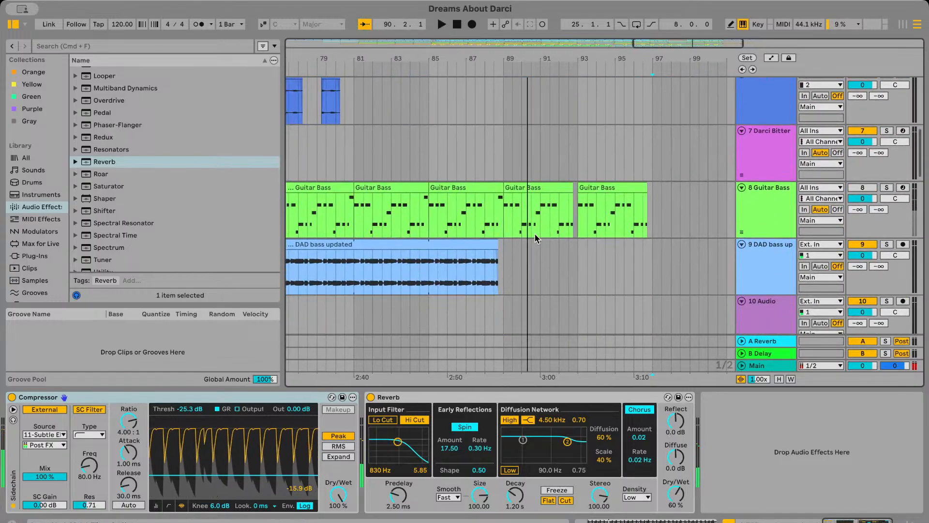
scroll(491, 262, left, 3)
scroll(547, 250, right, 1)
drag(529, 239, 685, 276)
scroll(677, 277, up, 5)
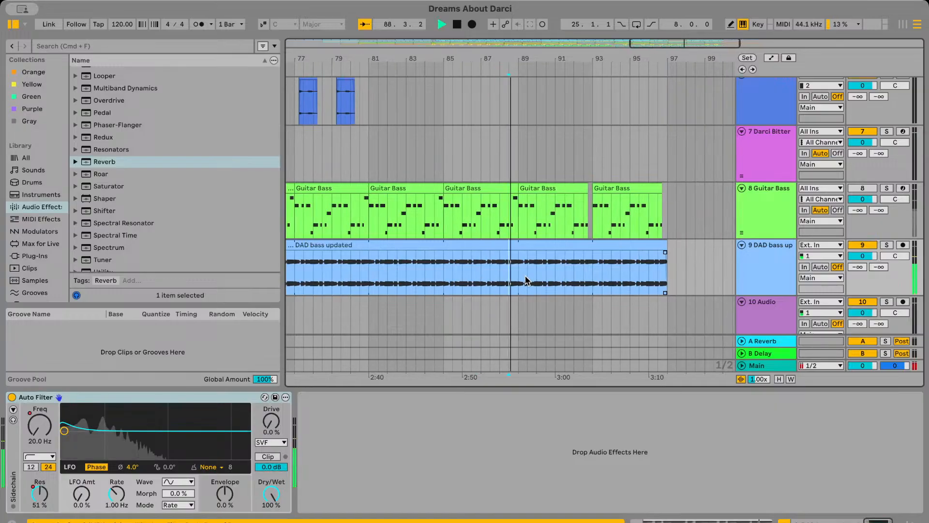
Delete the last beat before bar 93 from the DAD bass updated clip, matching the gap between the Guitar Bass clips
key(space)
scroll(440, 271, right, 3)
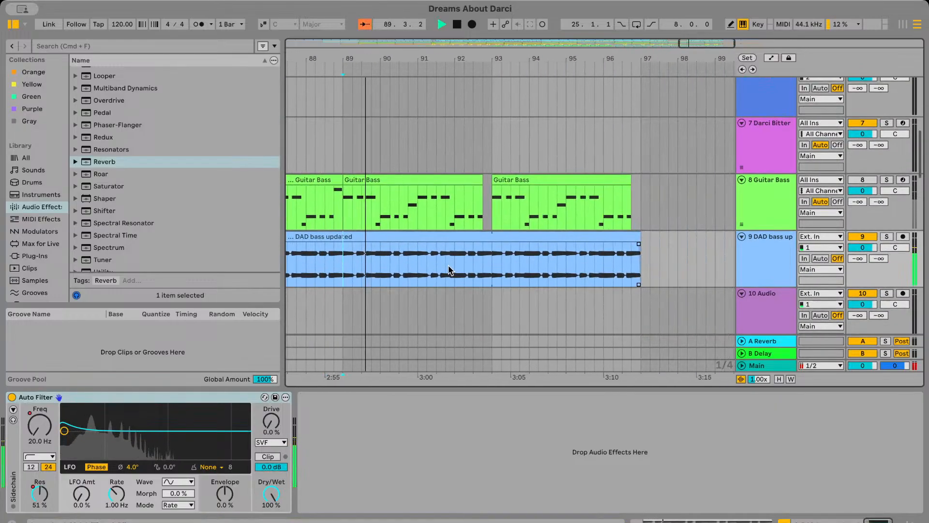
key(Delete)
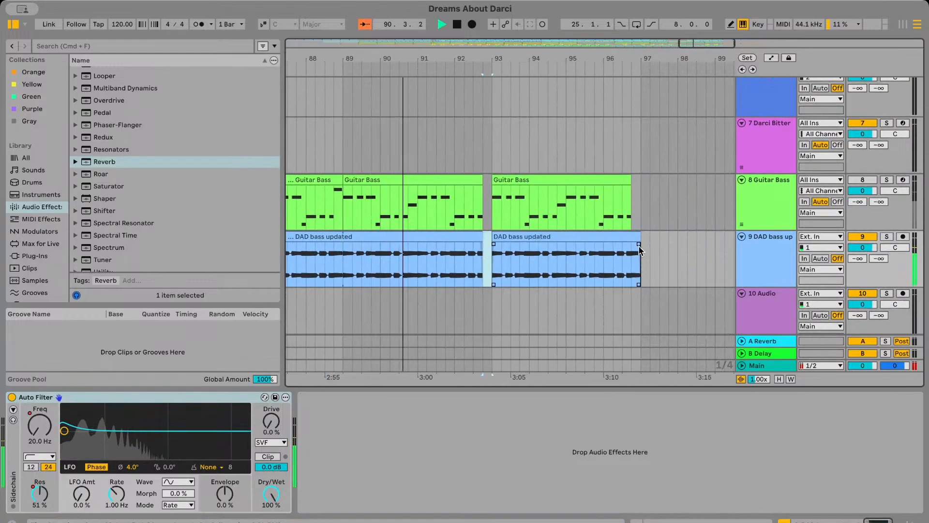
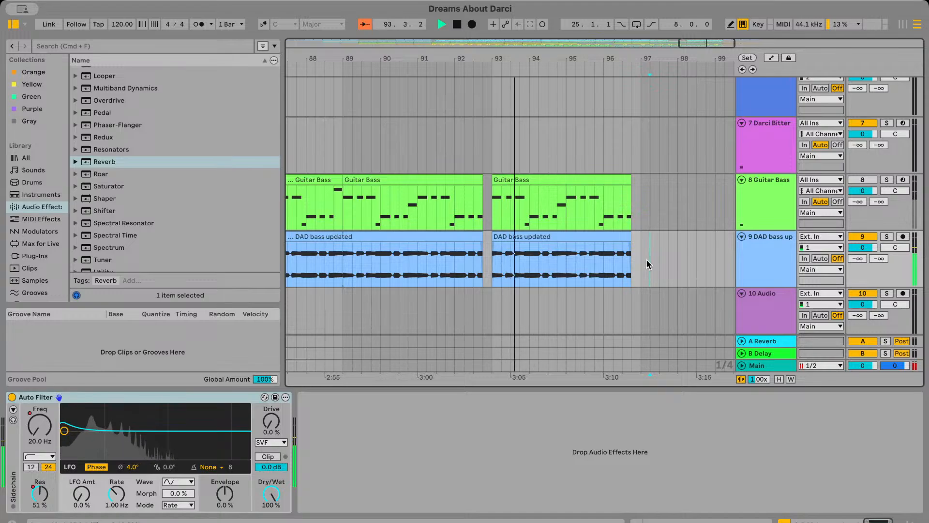
Play past bar 97 and examine the track lanes and the effect chains of the high_doos tracks
scroll(649, 264, down, 15)
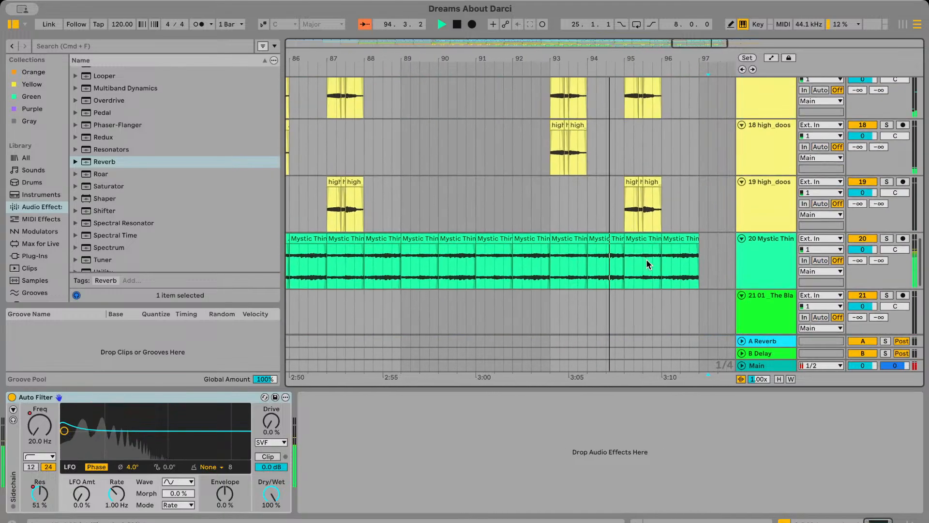
scroll(676, 228, up, 2)
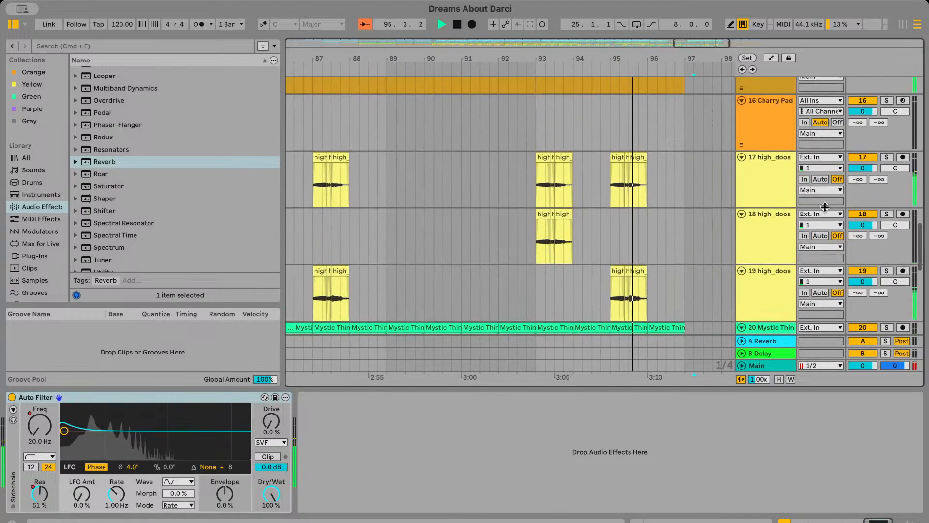
click(769, 184)
click(767, 295)
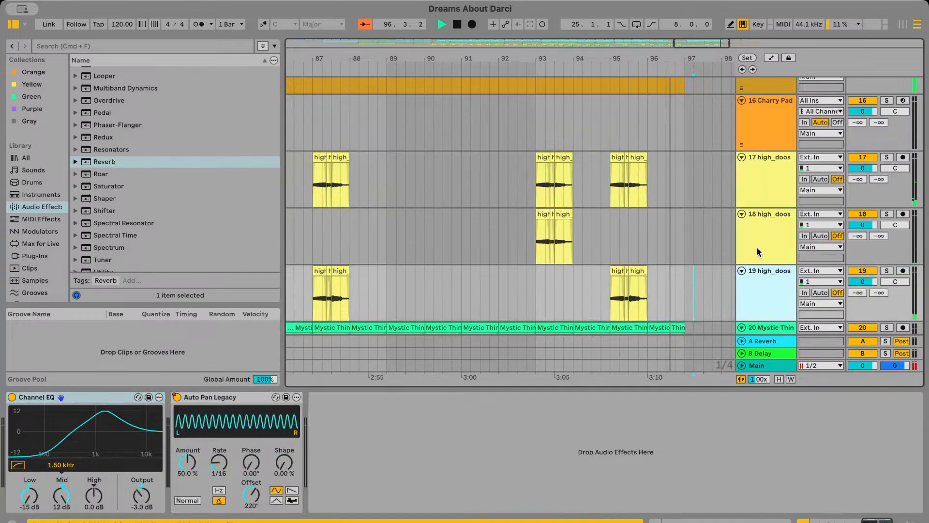
click(769, 187)
scroll(688, 284, down, 6)
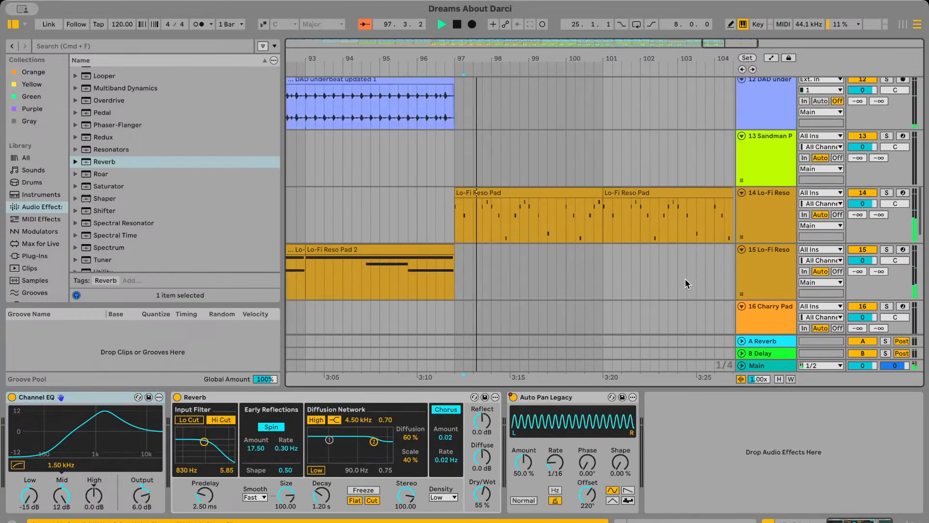
scroll(685, 281, down, 4)
scroll(628, 292, left, 4)
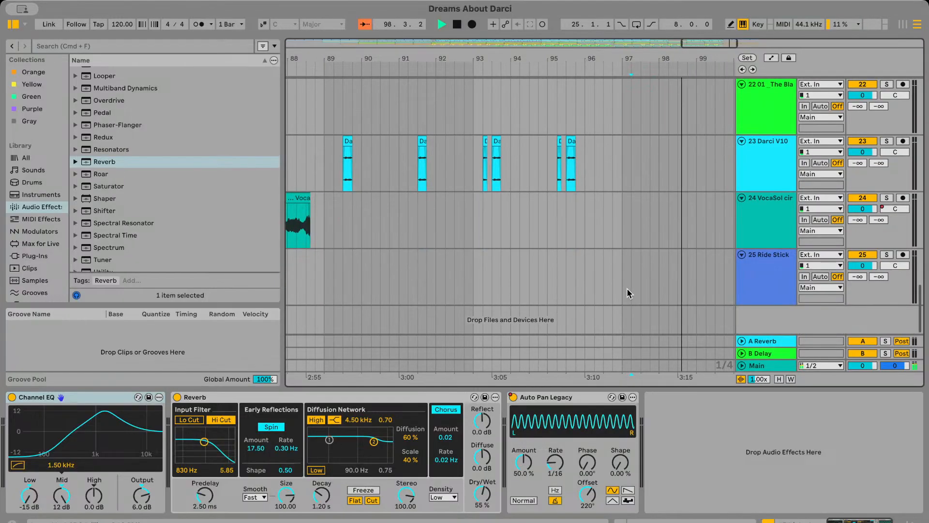
scroll(629, 292, down, 5)
Copy the Ride Stick clip ending at bar 73, place the copy so it ends at bar 97, and play it back
key(space)
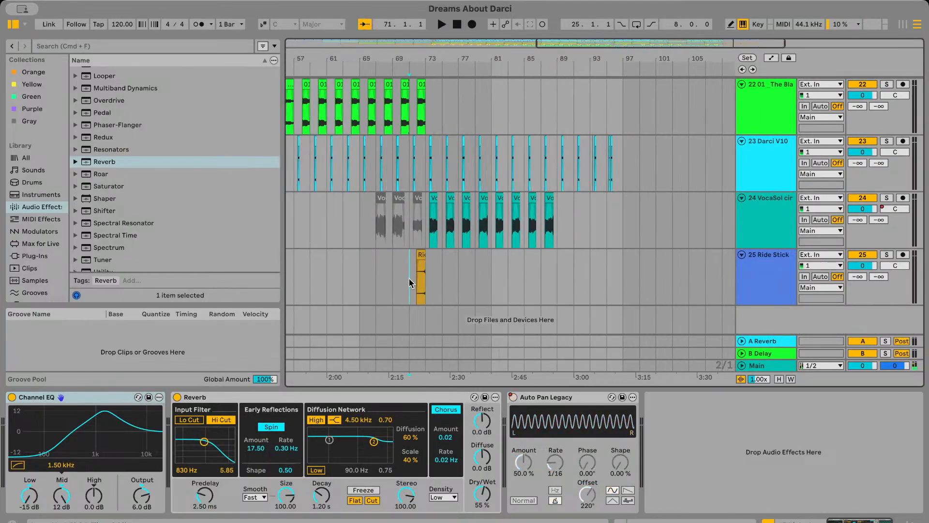
click(423, 279)
click(623, 280)
scroll(625, 276, up, 3)
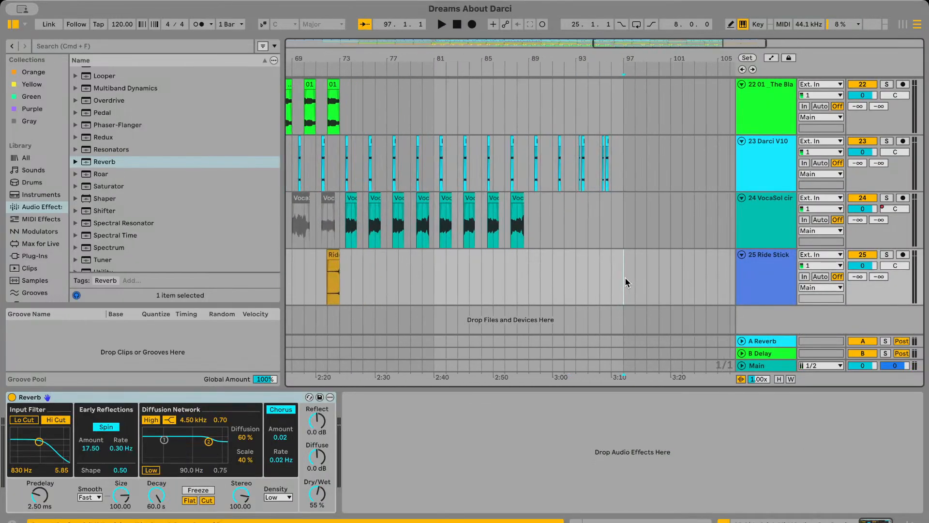
click(607, 277)
scroll(607, 277, up, 5)
key(space)
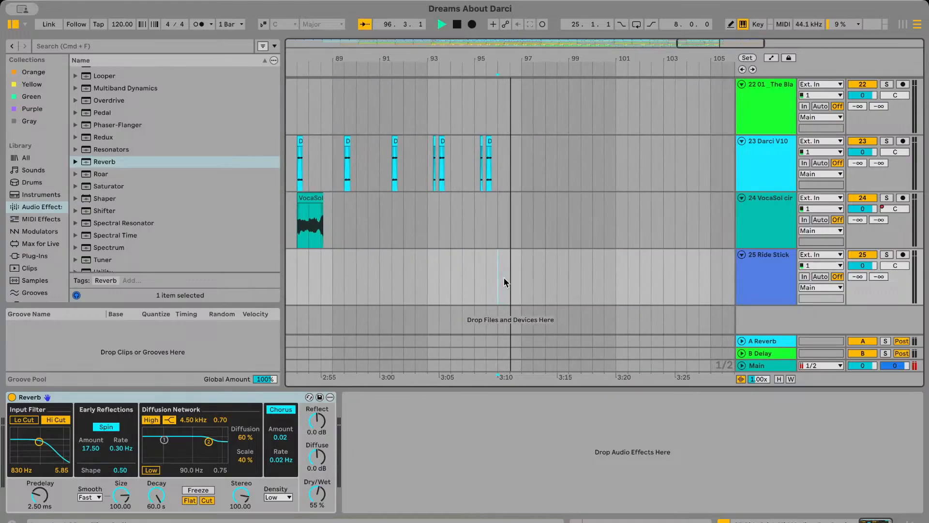
scroll(504, 278, up, 2)
key(space)
key(super+v)
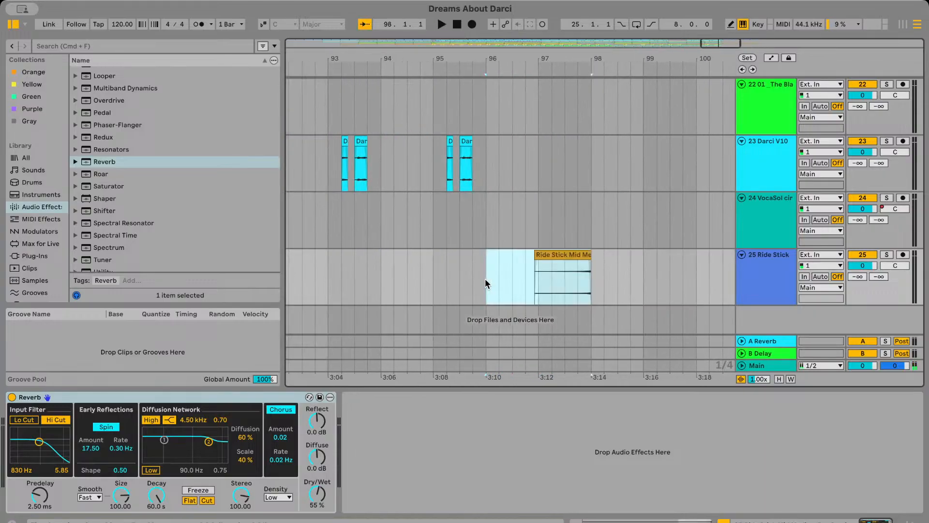
click(473, 279)
key(space)
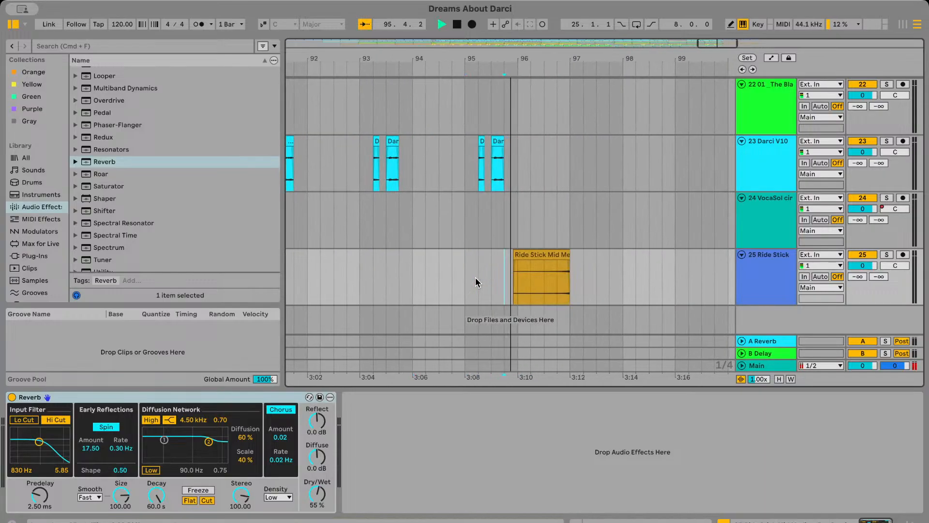
click(611, 283)
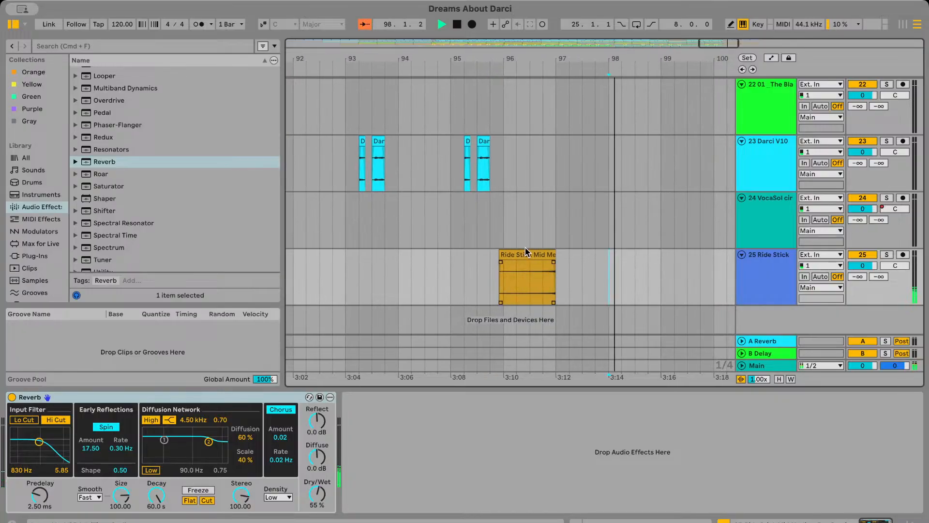
Automate the Ride Stick track's Reverb Decay Time to fall from 60.0 s to 21.6 s across the clip ending at bar 97, and play it
click(770, 59)
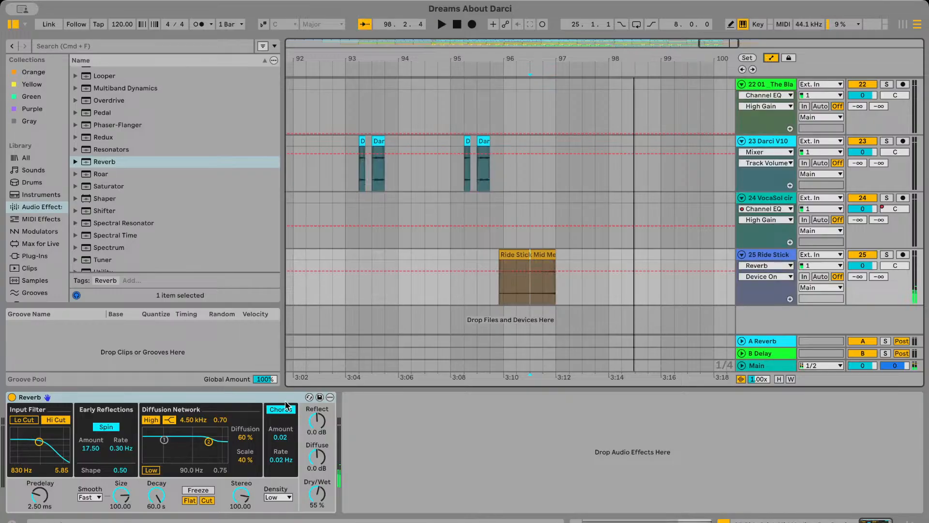
click(158, 502)
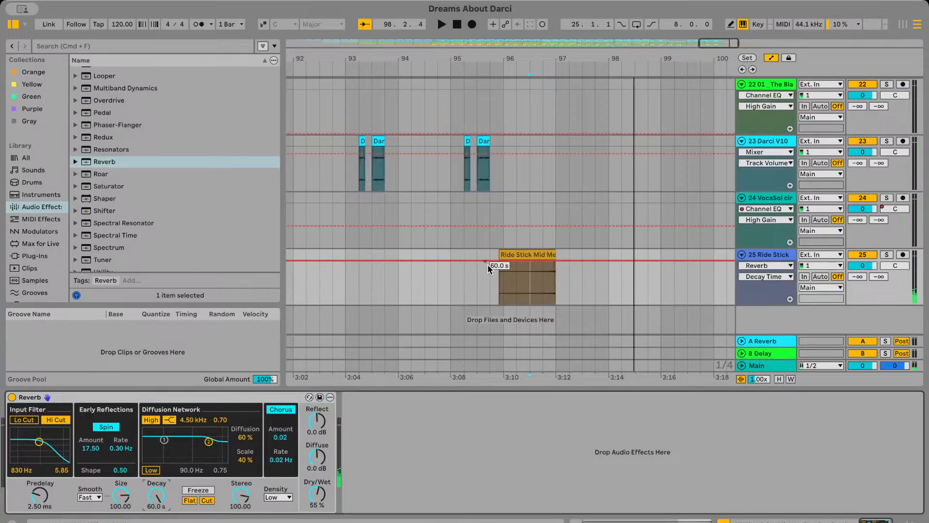
scroll(499, 264, up, 2)
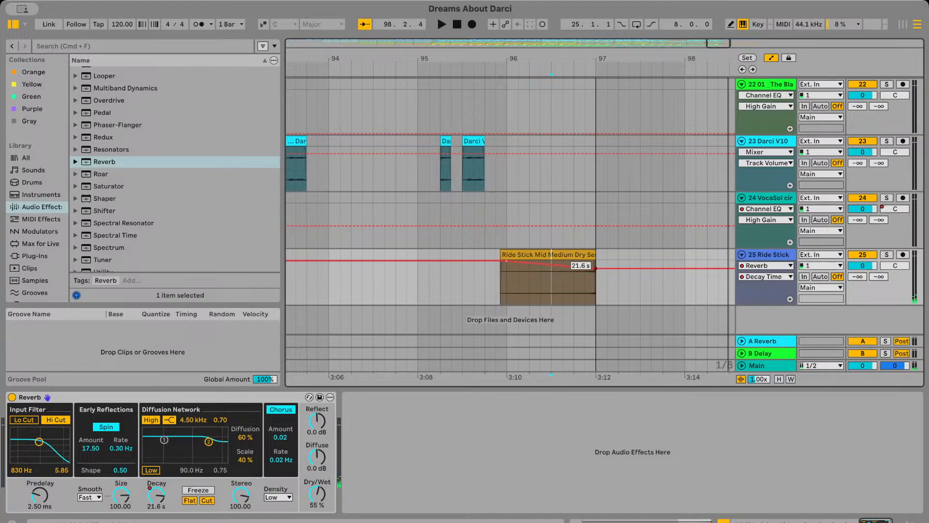
click(473, 300)
key(space)
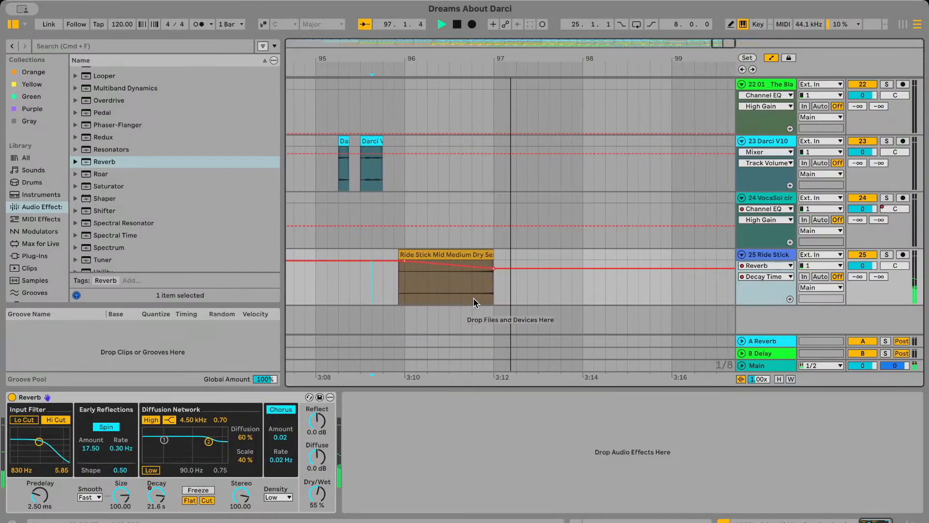
Lower the Decay Time automation point at bar 97 to 10.0 s, play the result and leave automation mode
drag(512, 268, 513, 274)
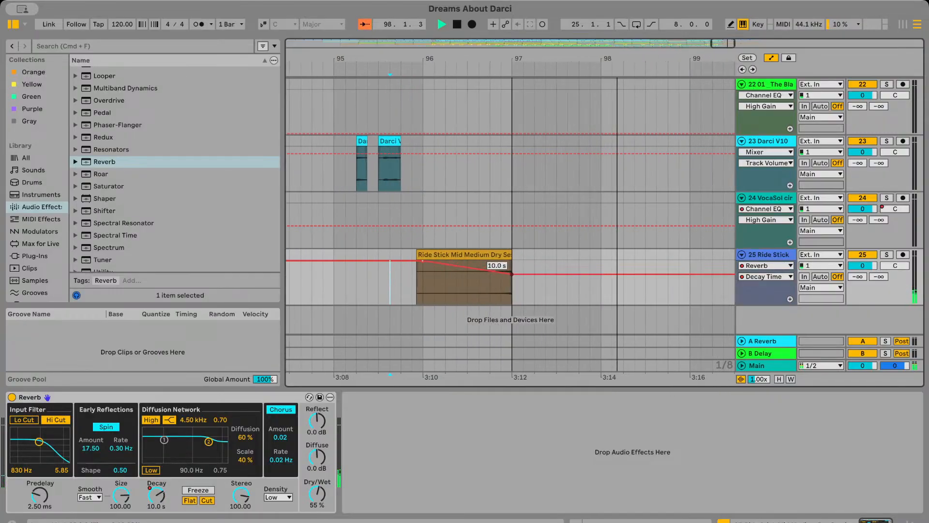
key(space)
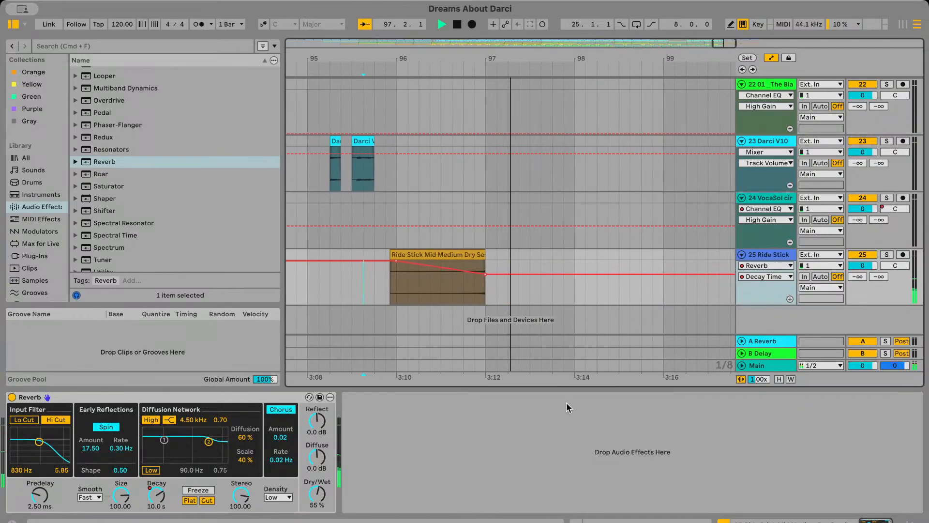
scroll(582, 310, down, 3)
click(772, 58)
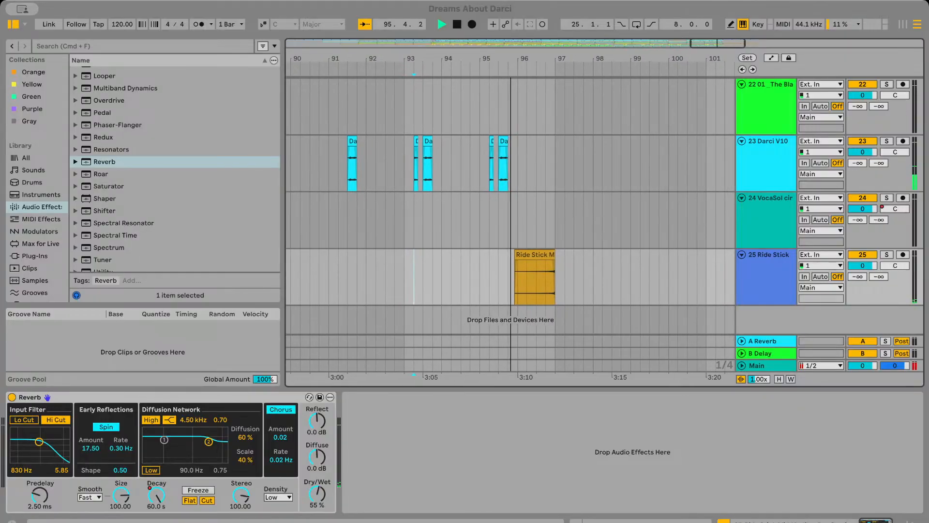
key(space)
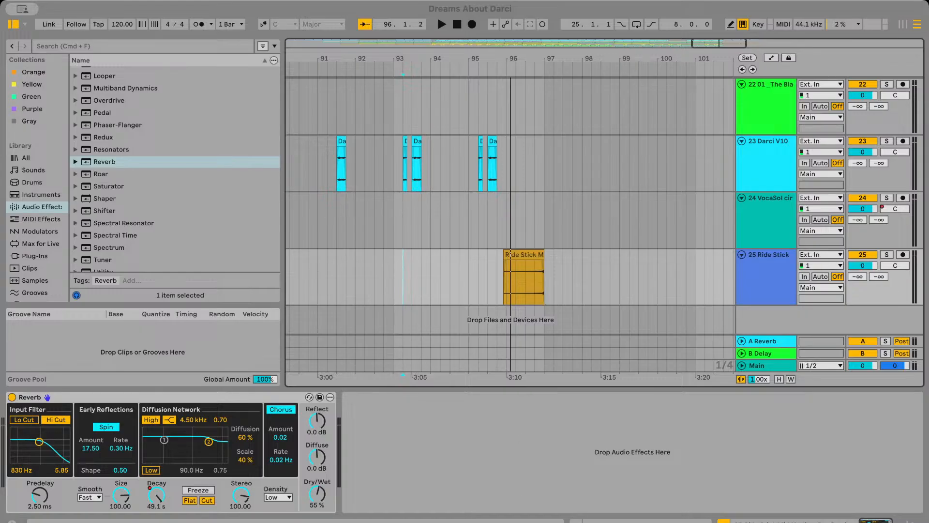
Play the arrangement from just after bar 96, hide the device view and examine the tracks following bar 97
scroll(442, 234, left, 4)
scroll(442, 234, up, 10)
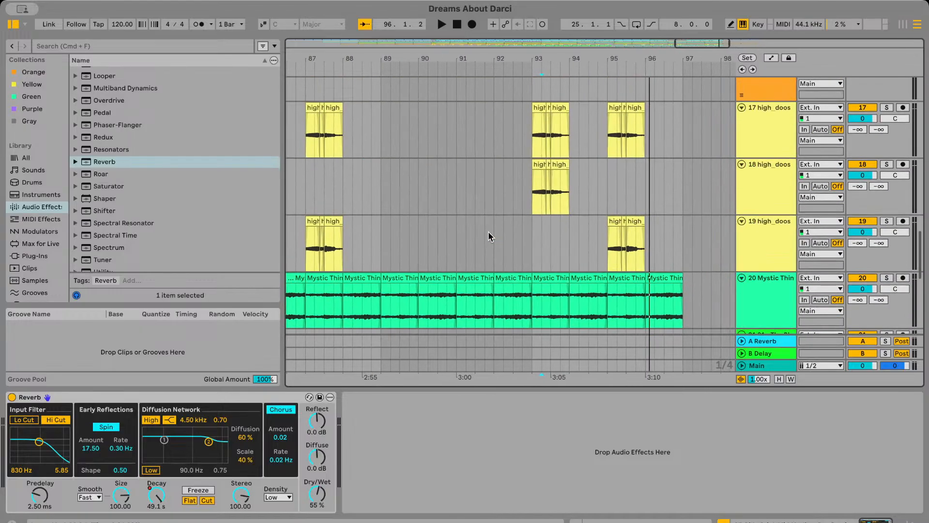
scroll(521, 230, right, 4)
scroll(521, 230, down, 10)
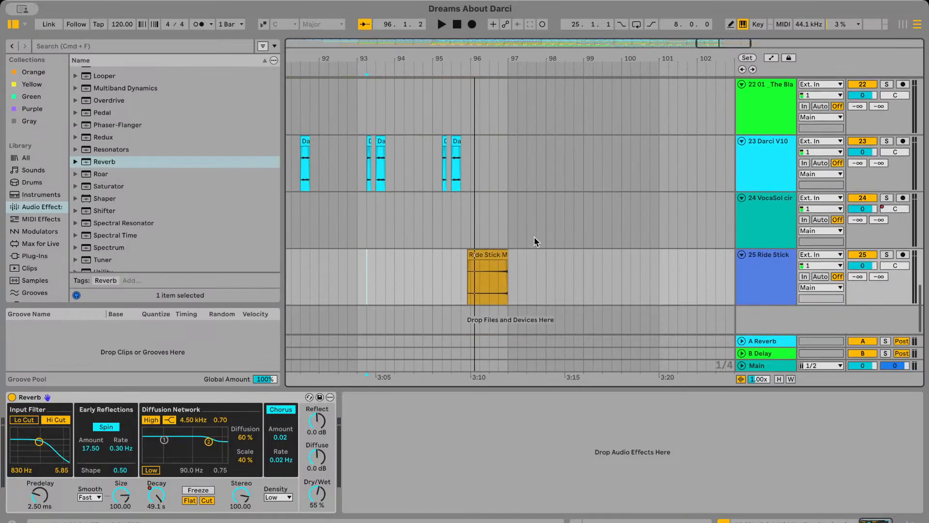
click(489, 224)
key(space)
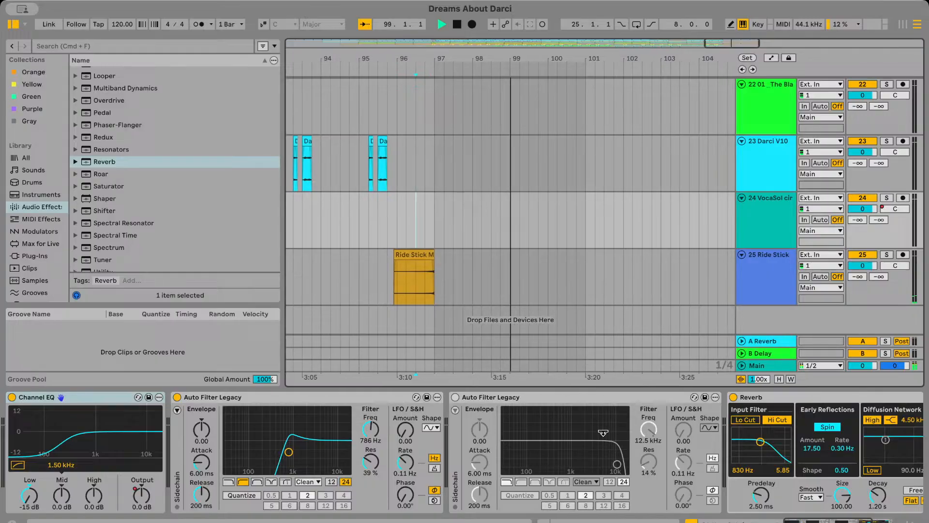
key(super+alt+l)
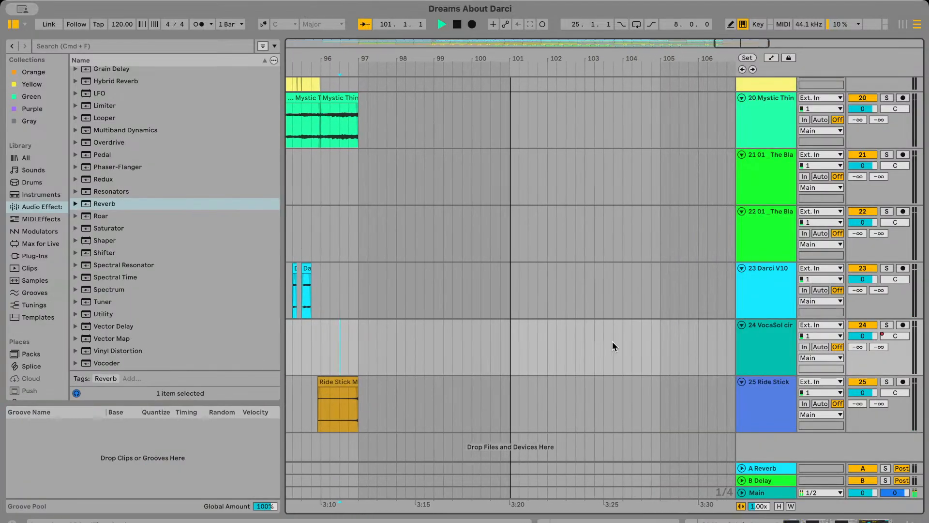
scroll(612, 341, up, 20)
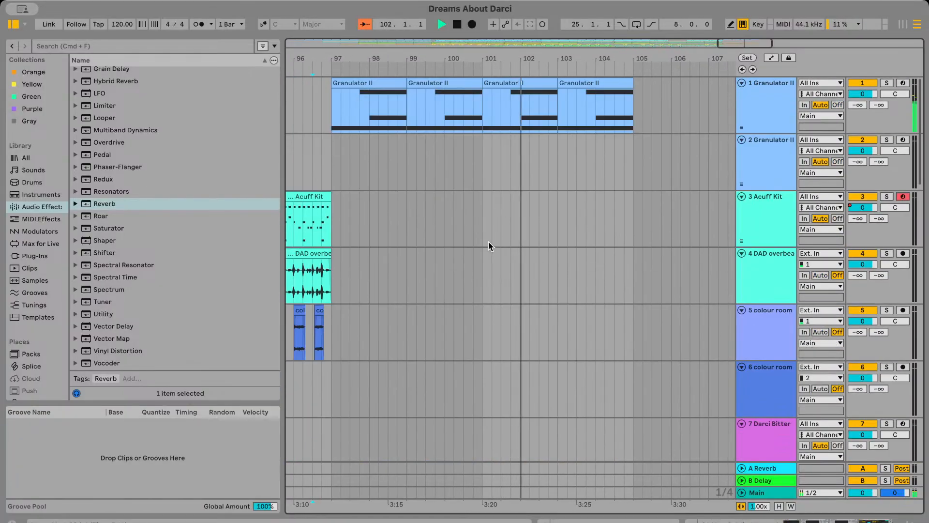
key(space)
Play the Lo-Fi Reso Pad clips on track 14 from just before bar 97, first in the mix and then soloed, and turn solo off
scroll(491, 202, down, 10)
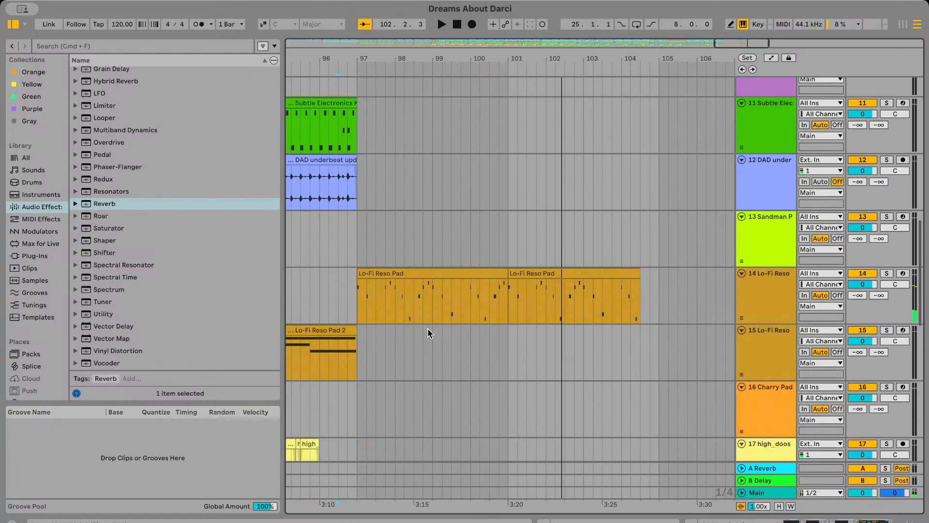
click(347, 304)
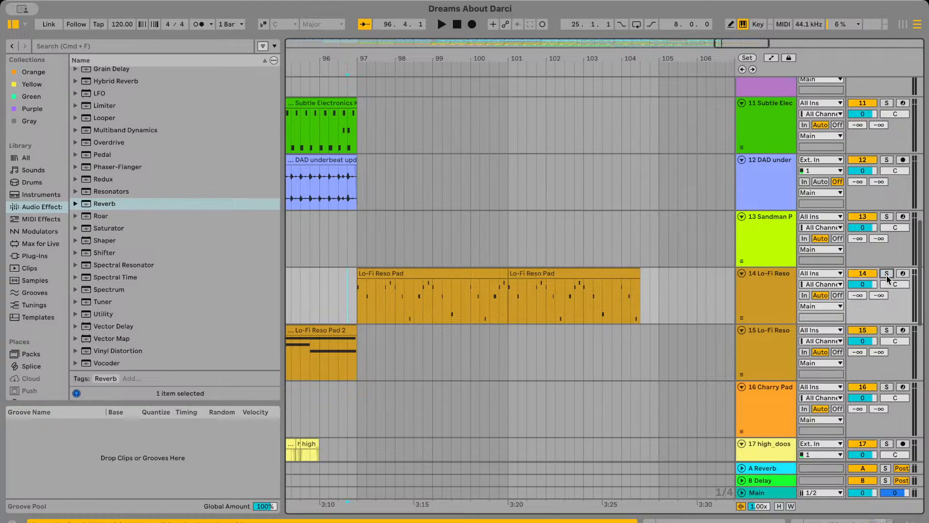
key(space)
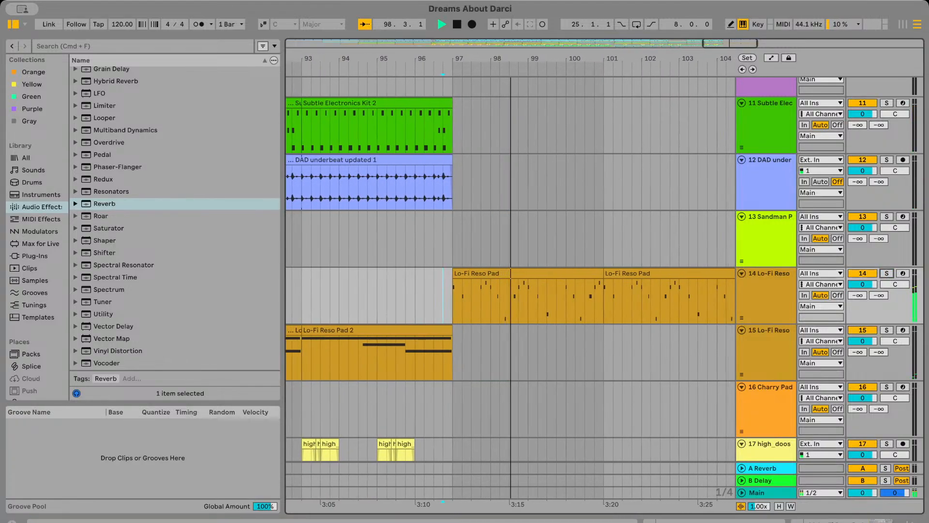
scroll(513, 314, up, 3)
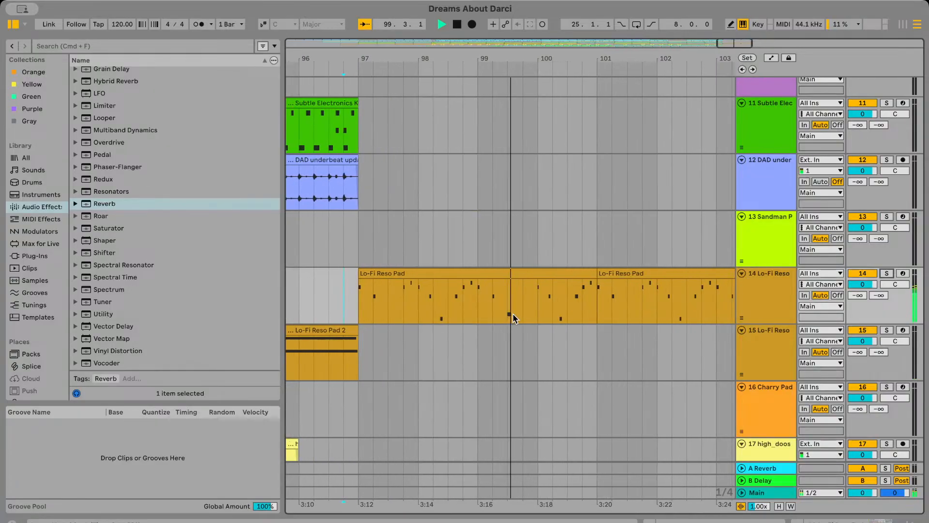
key(space)
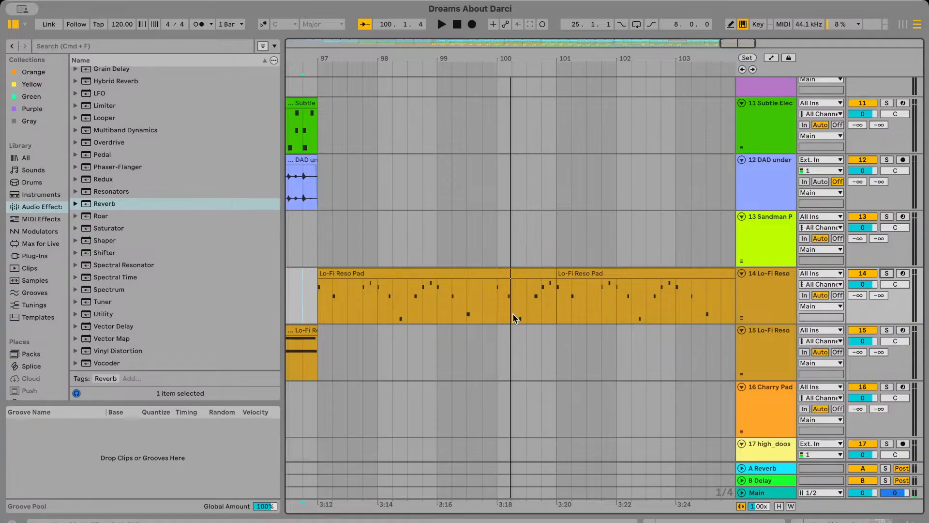
click(887, 273)
key(space)
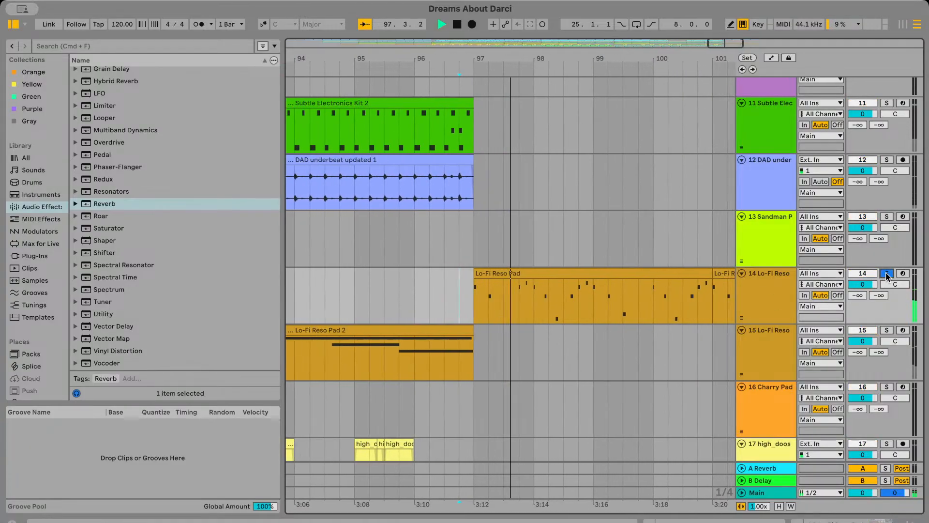
key(space)
click(887, 273)
Play from bar 101 and examine the notes at the start of the second Lo-Fi Reso Pad clip up close
scroll(678, 342, right, 6)
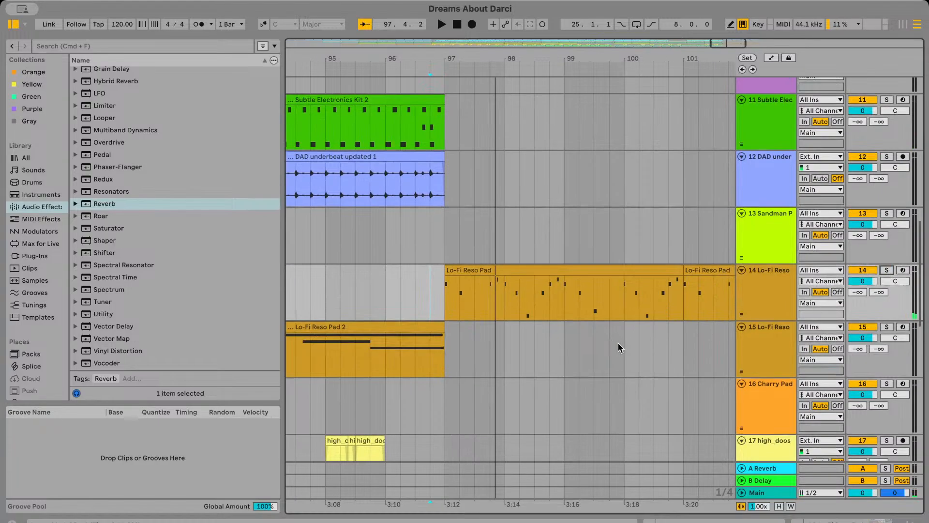
scroll(608, 342, down, 1)
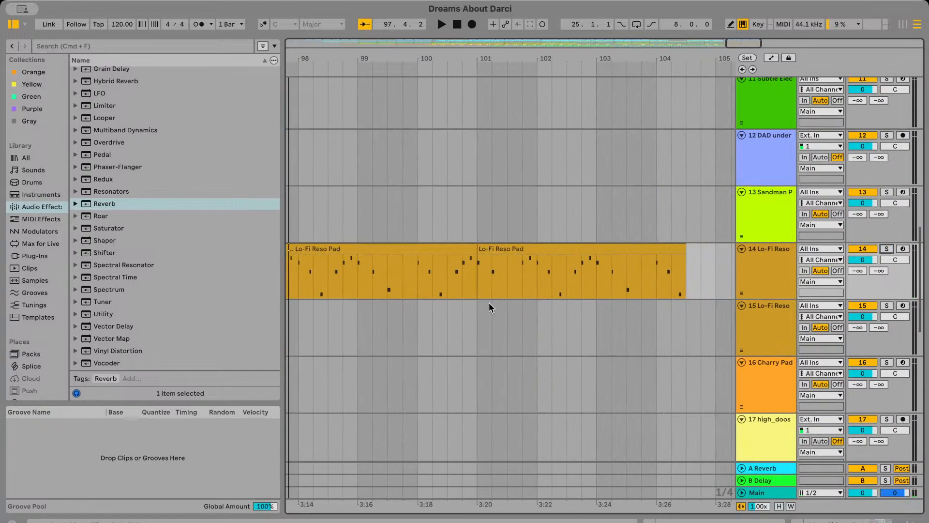
click(478, 279)
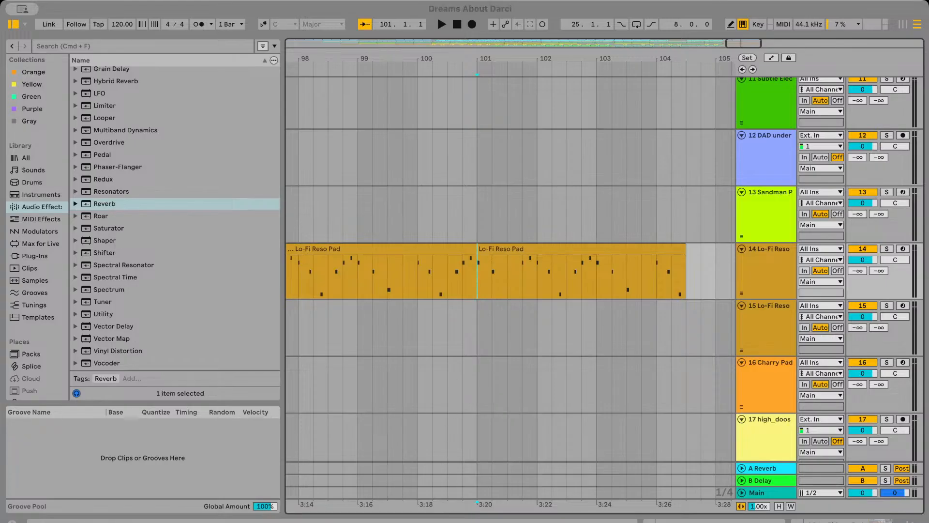
click(509, 500)
click(481, 292)
key(space)
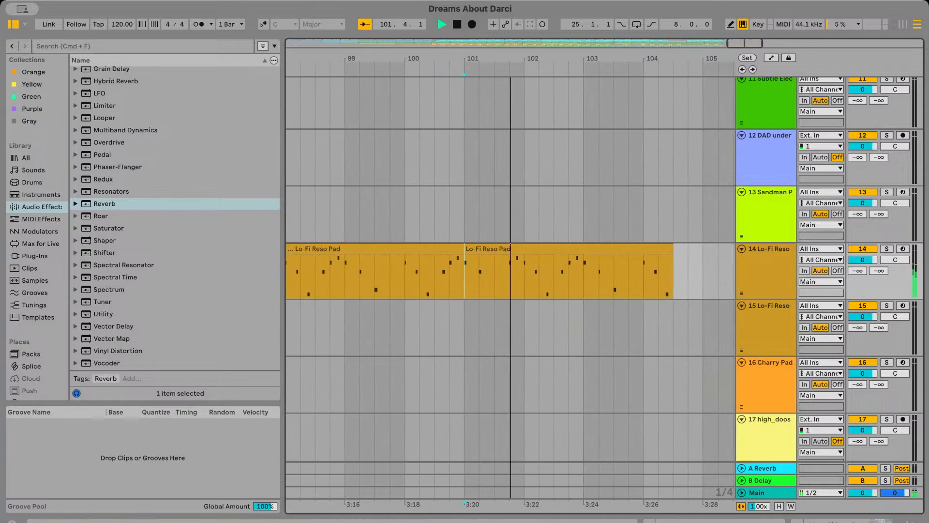
scroll(468, 257, up, 5)
scroll(405, 263, left, 3)
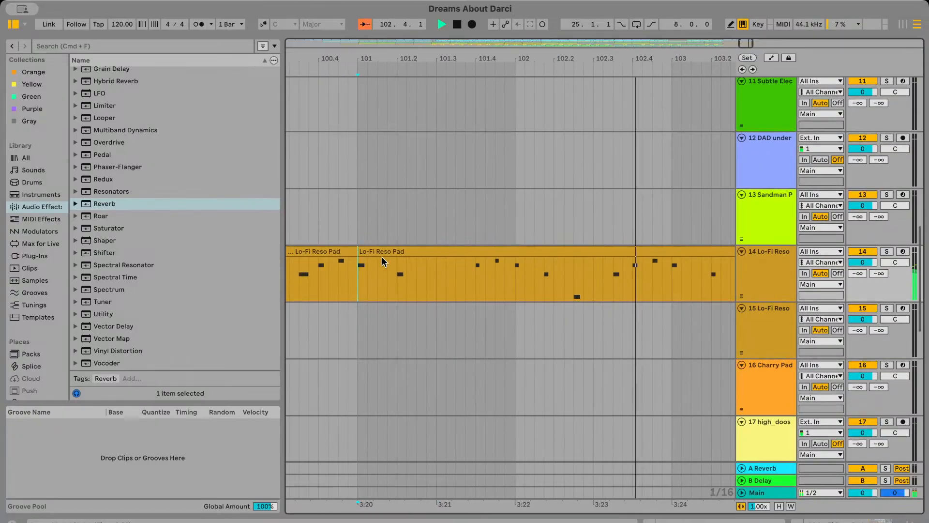
Stop and briefly replay the second Lo-Fi Reso Pad clip from bar 101 while examining the note patterns on track 14
scroll(417, 287, down, 3)
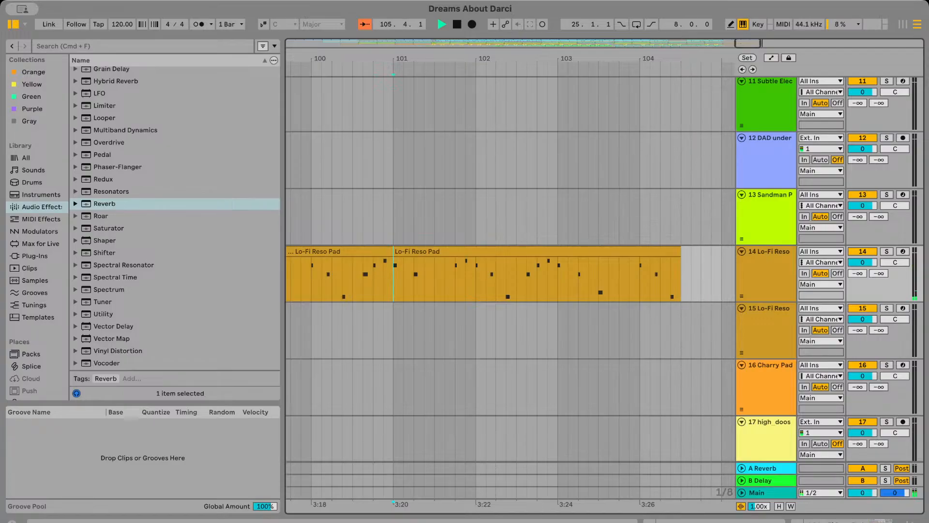
scroll(565, 342, left, 3)
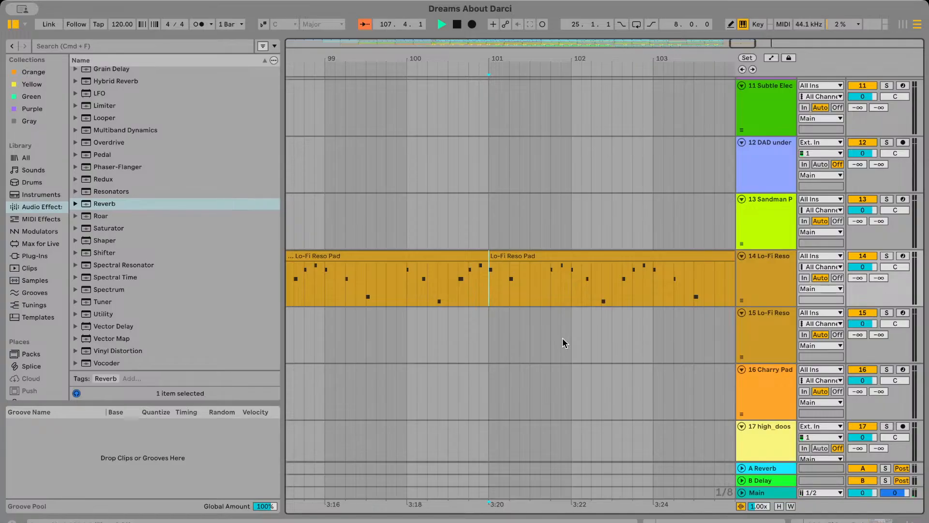
key(space)
scroll(565, 343, down, 5)
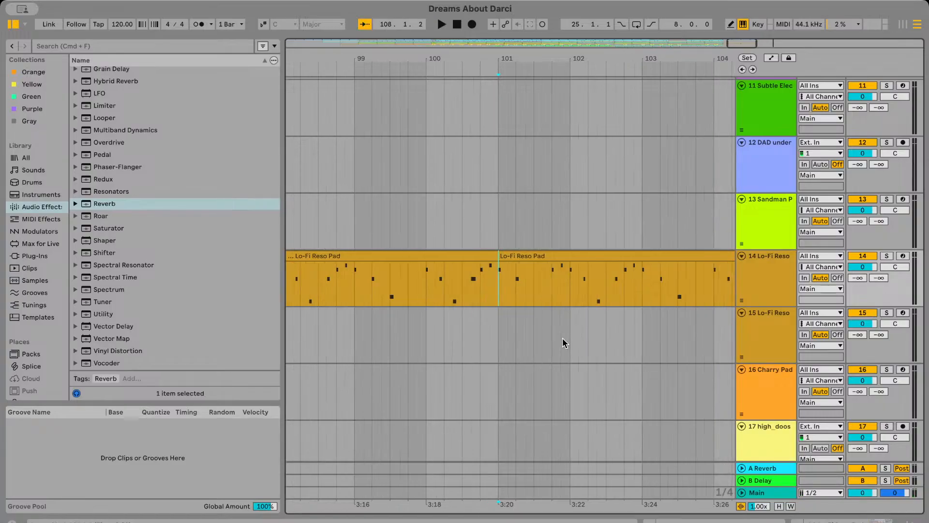
key(space)
scroll(542, 299, right, 2)
key(space)
scroll(541, 296, down, 8)
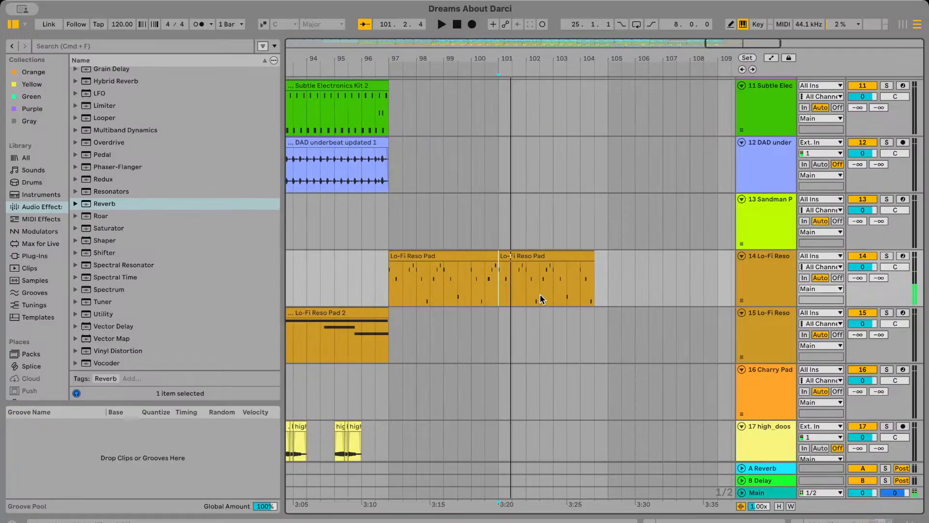
Compare the Lo-Fi Reso Pad clips after bar 97 with those on the same track between bars 41 and 57
scroll(544, 292, left, 15)
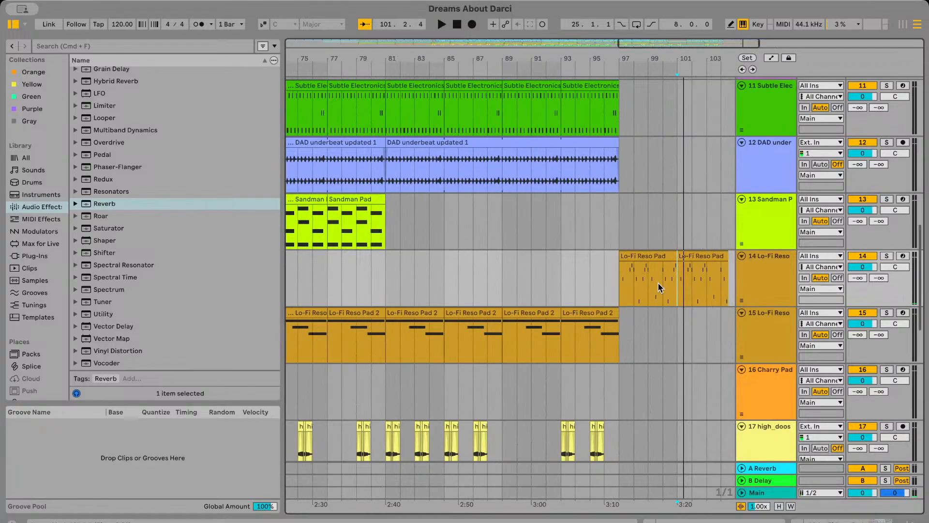
scroll(609, 303, right, 20)
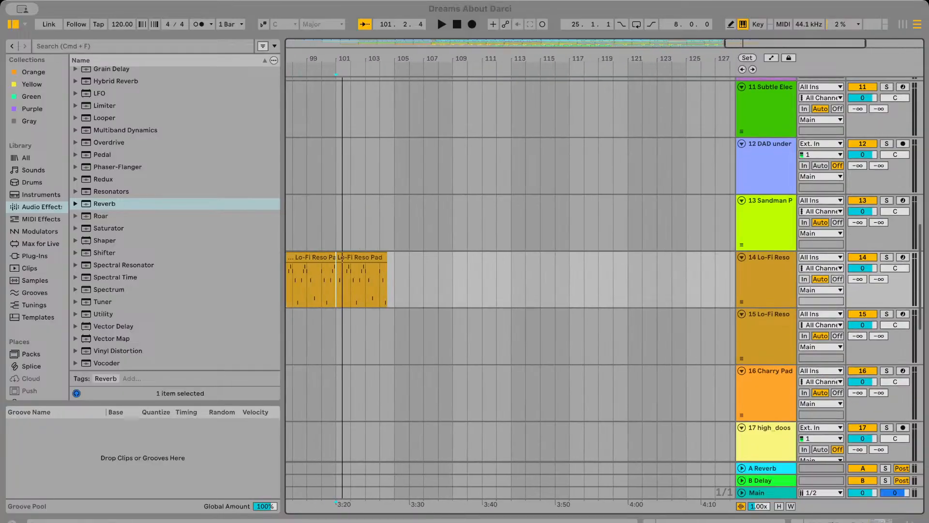
scroll(515, 402, left, 15)
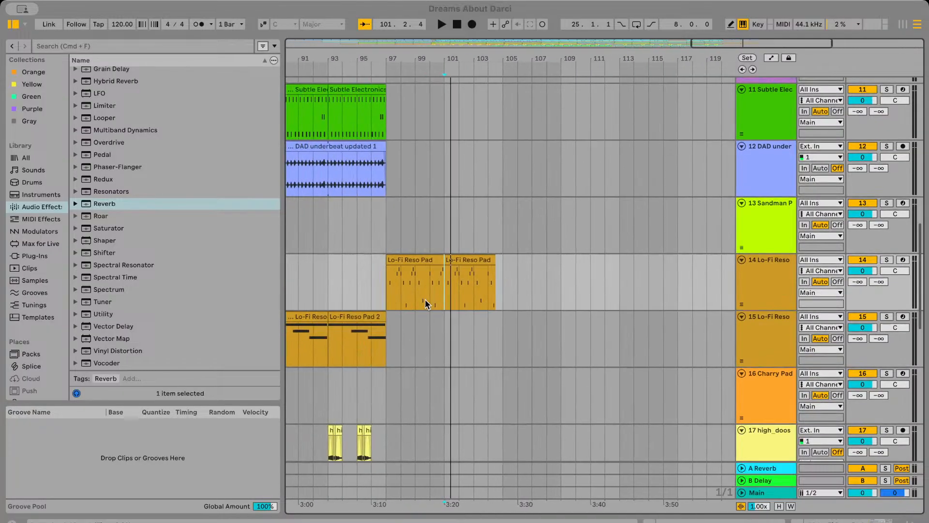
scroll(426, 303, left, 3)
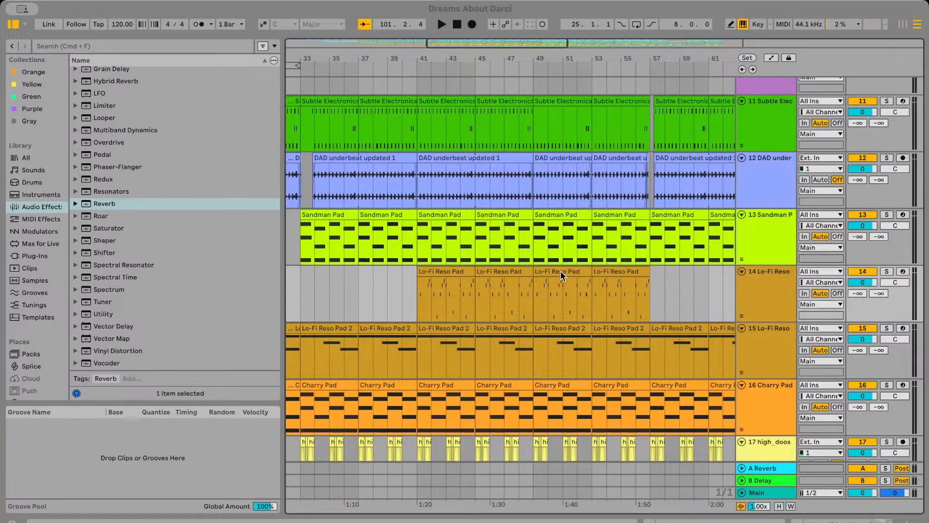
scroll(550, 283, right, 10)
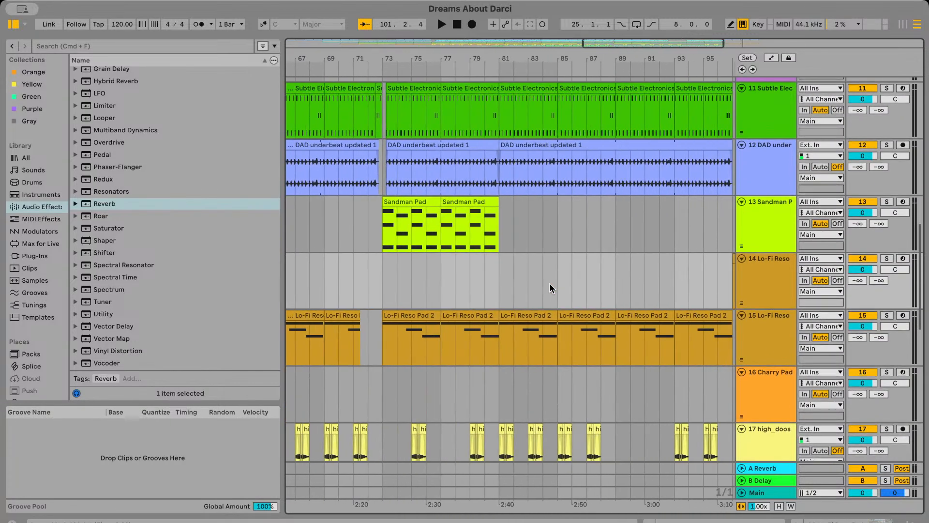
scroll(550, 282, right, 5)
Play from bar 93 into the breakdown and show track 14's Lo-Fi Reso Pad device
click(554, 288)
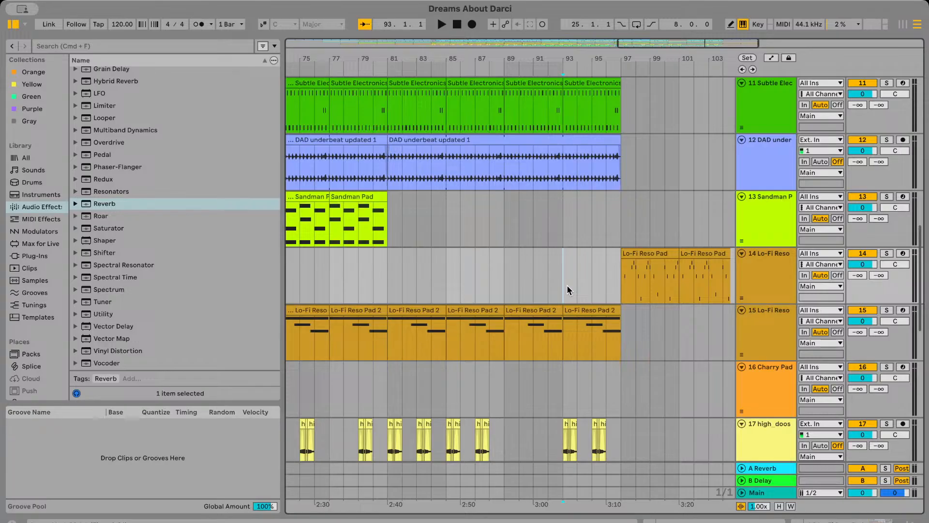
key(space)
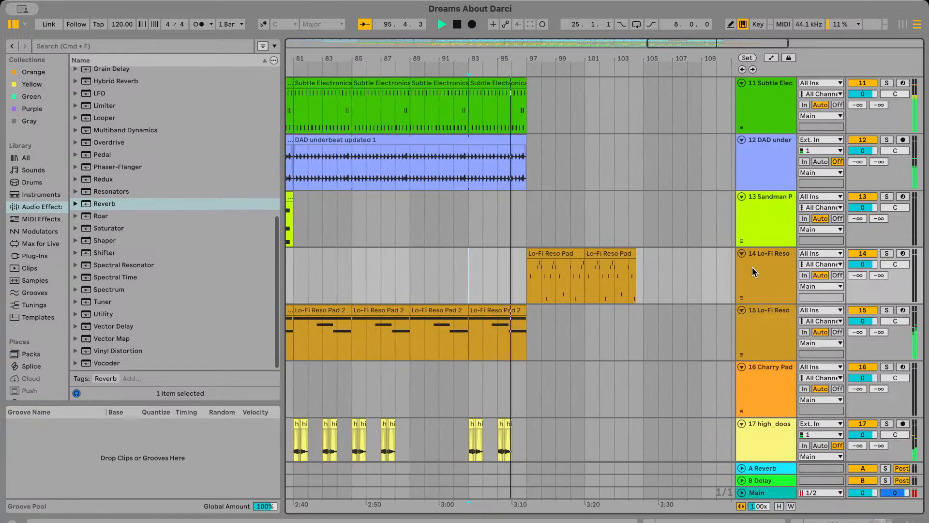
double_click(751, 269)
scroll(673, 243, down, 5)
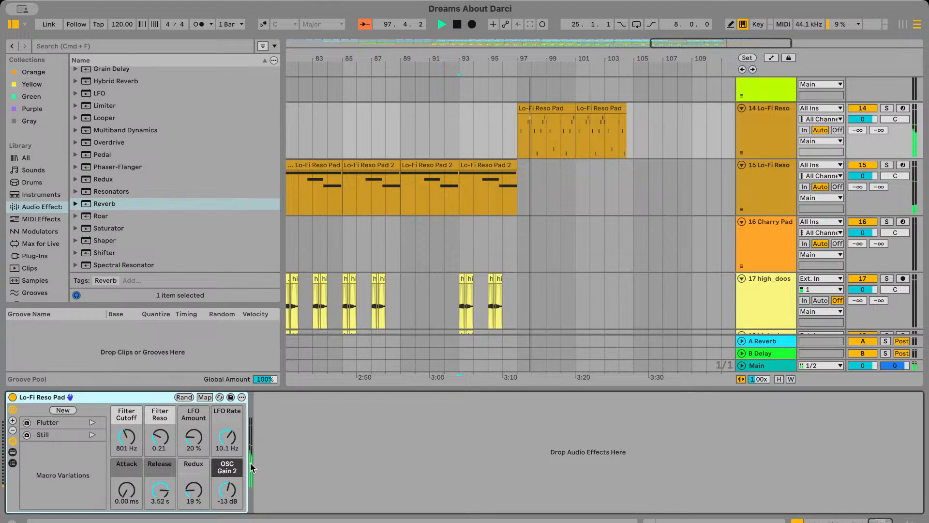
click(532, 135)
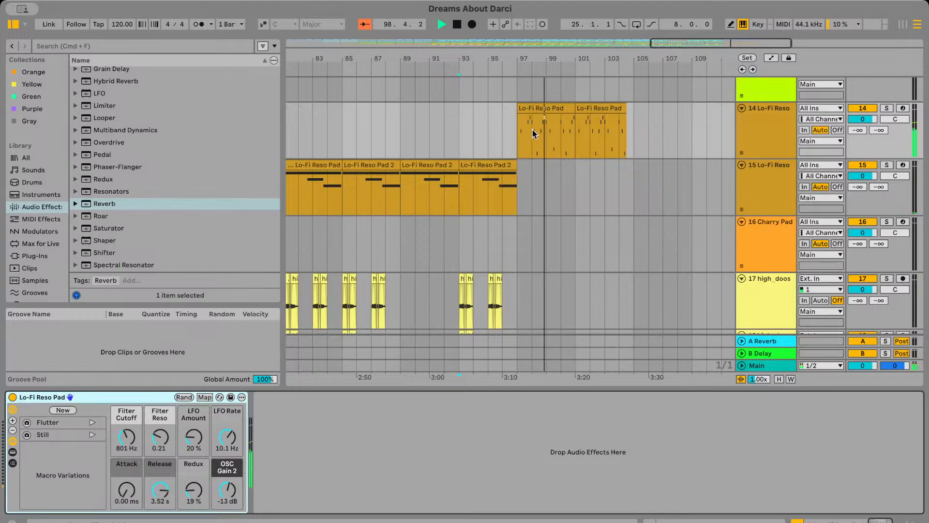
scroll(534, 133, up, 3)
scroll(532, 135, up, 2)
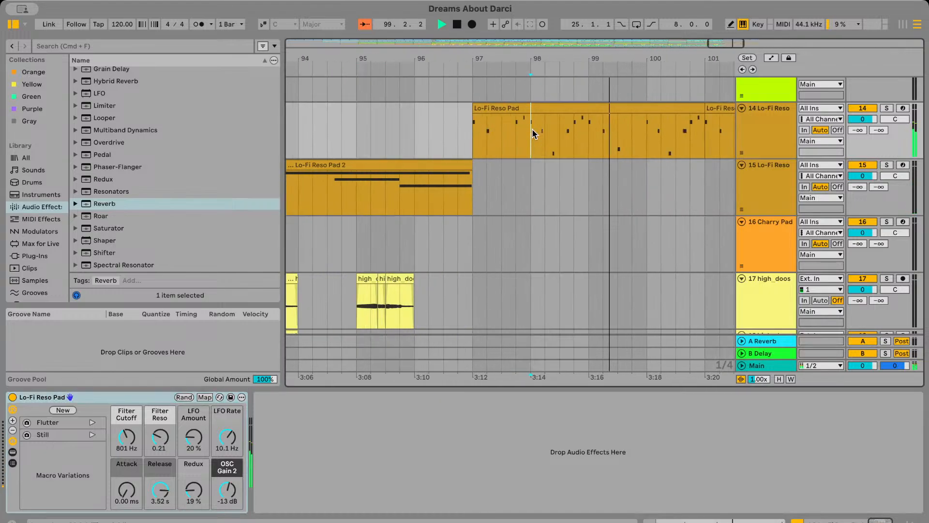
Audition the Lo-Fi Reso Pad's Redux macro at its maximum, return it to 19% and stop playback
click(193, 500)
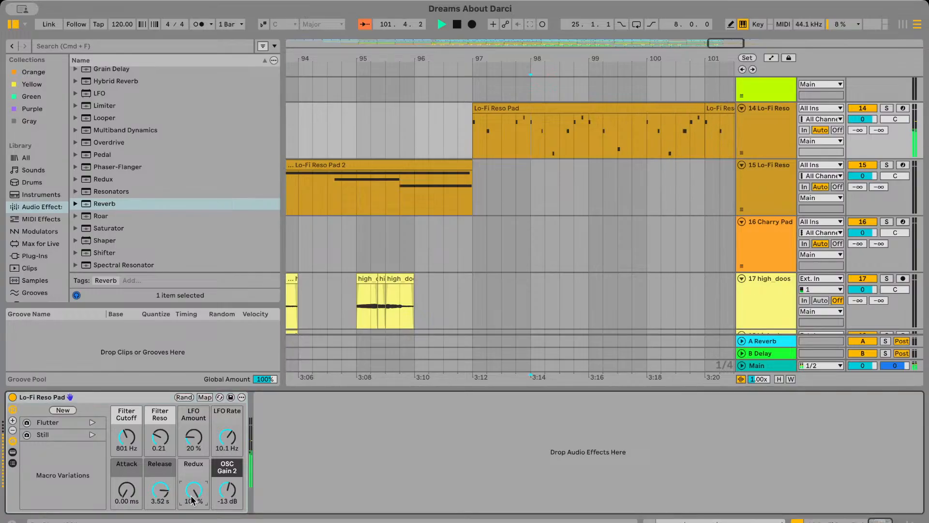
drag(191, 497, 192, 506)
key(space)
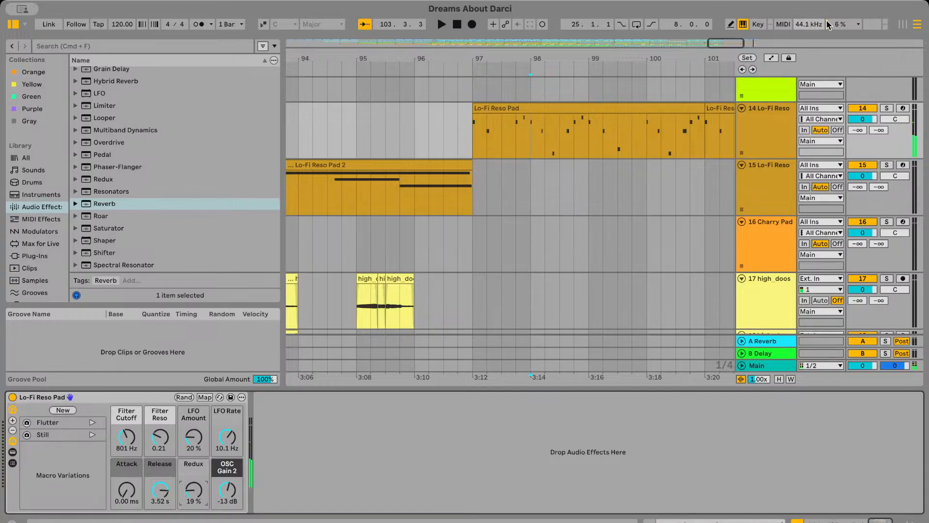
Automate track 14's Redux from 19% at bar 97 down to 0% at the second clip's end, and play the fade's last bars
click(770, 58)
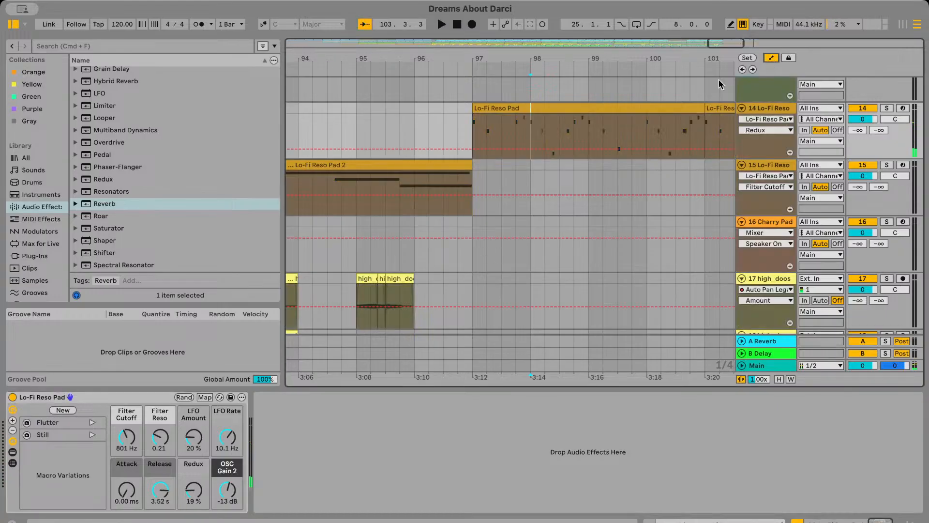
click(473, 150)
scroll(475, 149, right, 5)
drag(691, 144, 691, 154)
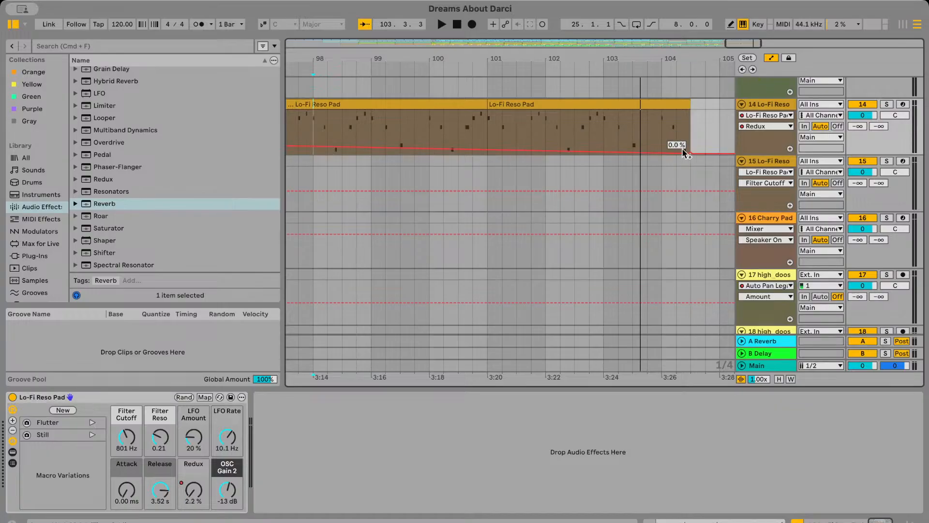
click(618, 141)
key(space)
scroll(615, 142, right, 3)
scroll(520, 116, down, 5)
scroll(555, 144, left, 10)
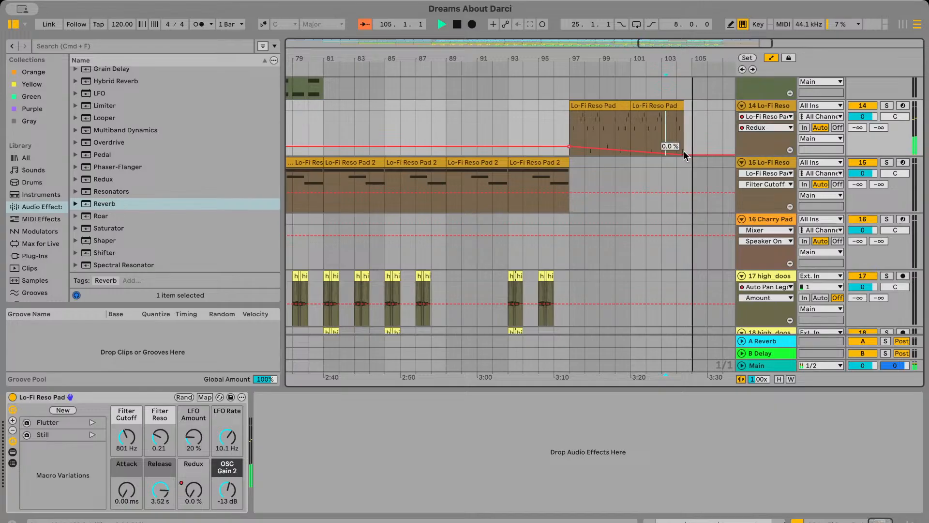
Move the 0% Redux automation point back to bar 103, leave automation mode and play from bar 97
drag(684, 155, 662, 154)
click(660, 120)
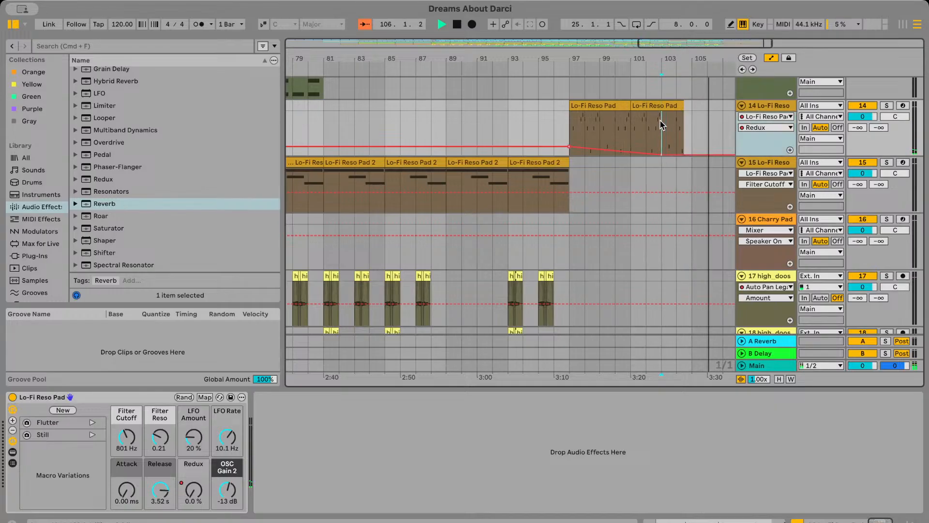
click(771, 58)
click(571, 141)
key(space)
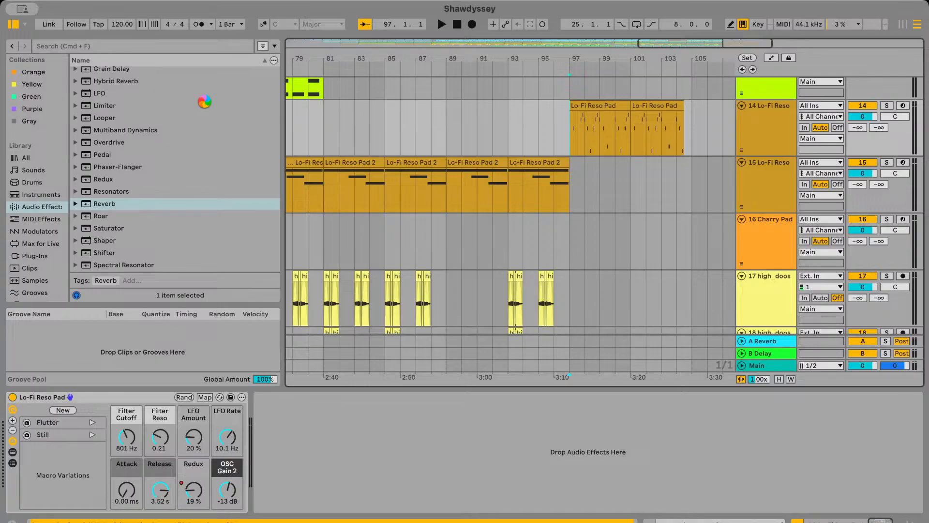
In the Shawdyssey set, play track 13's Lo-Fi Reso Pad clips from bar 33, briefly soloing the track
scroll(434, 201, down, 8)
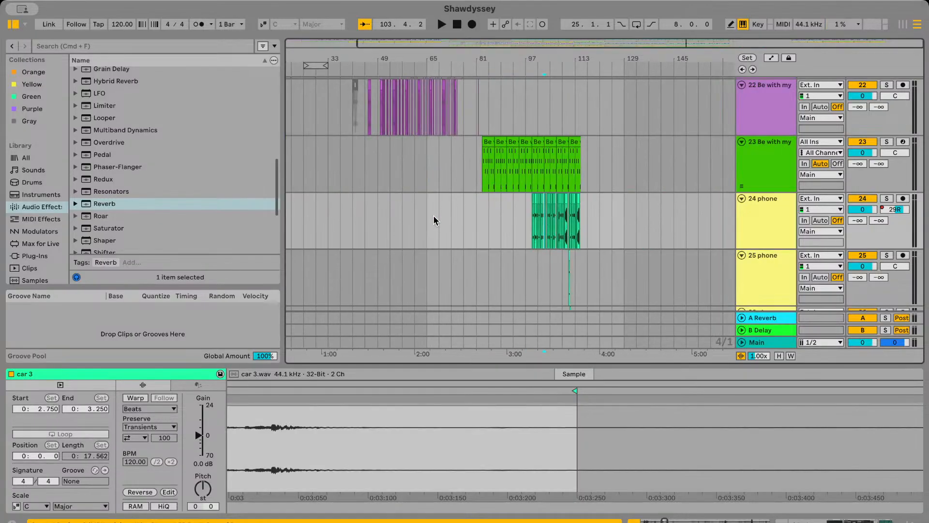
scroll(434, 215, up, 15)
scroll(422, 213, down, 10)
click(385, 132)
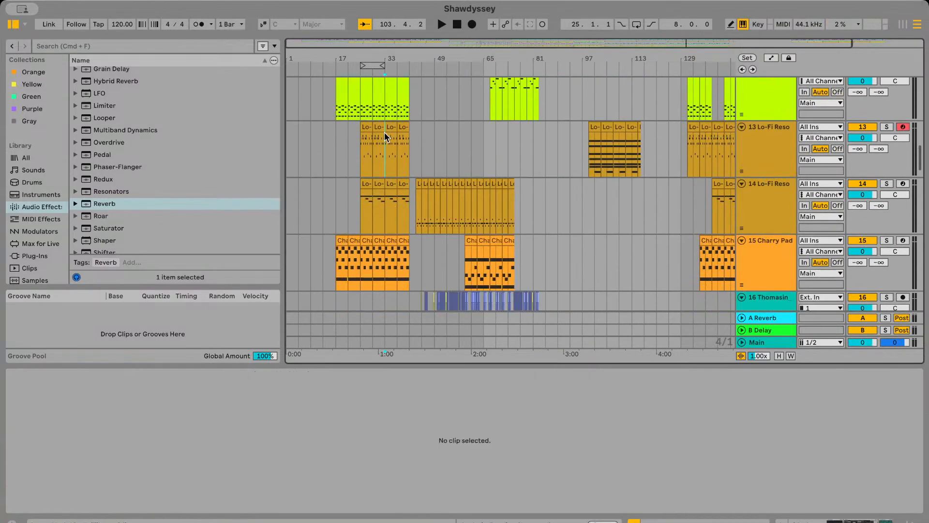
key(space)
scroll(385, 133, up, 5)
scroll(385, 132, up, 4)
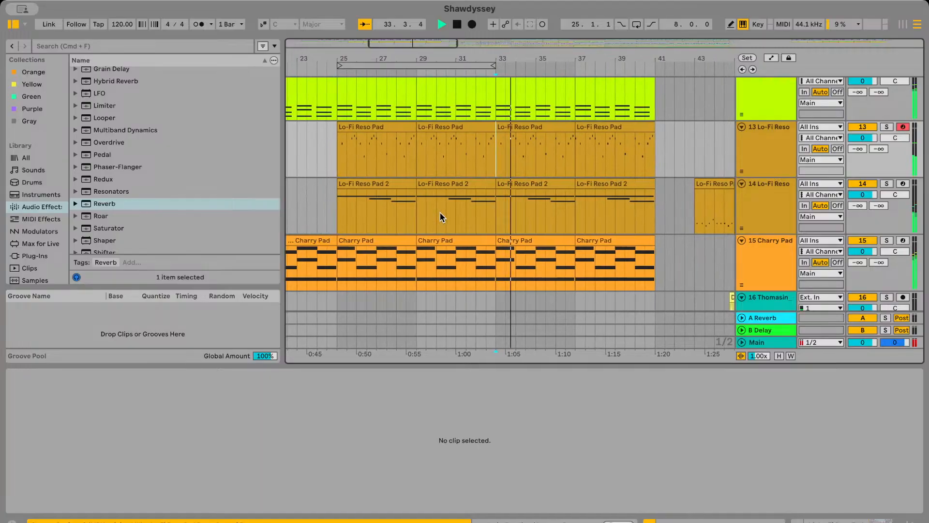
click(889, 126)
click(890, 124)
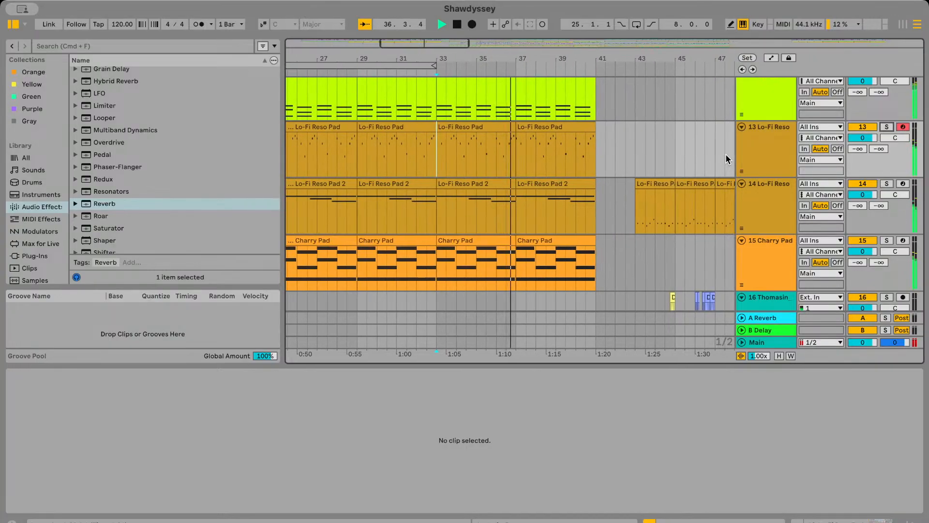
Stop playback, show the automation lanes and examine track 13's LFO Amount curve over the clips between bars 99 and 115
click(754, 132)
click(770, 57)
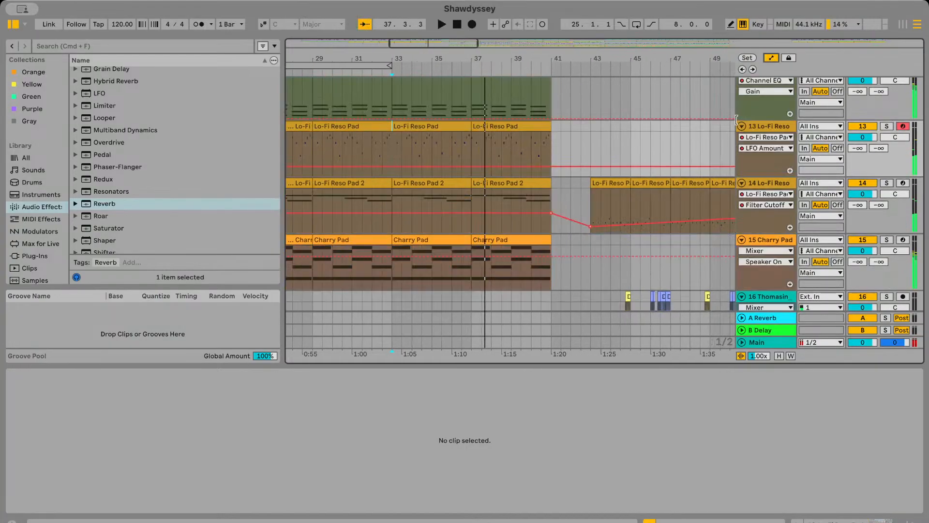
scroll(655, 156, down, 10)
scroll(571, 156, up, 5)
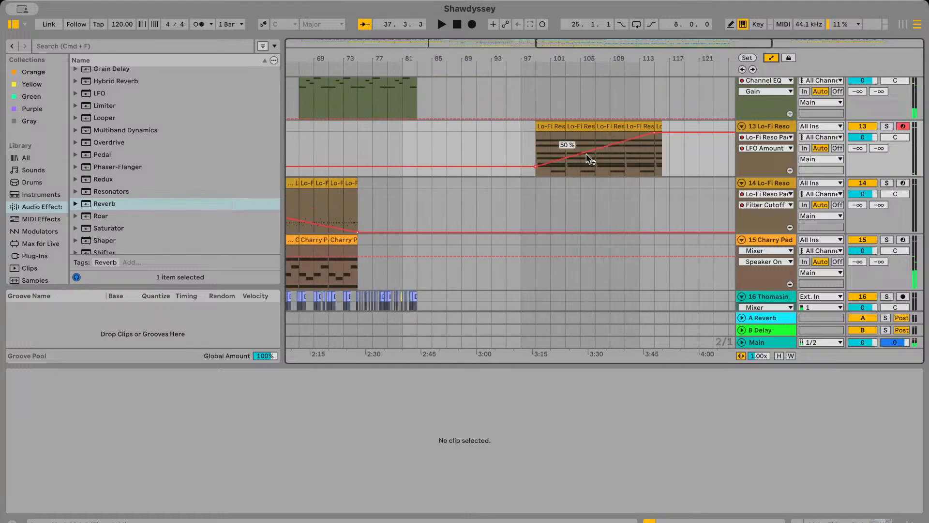
scroll(608, 165, up, 3)
scroll(494, 173, right, 5)
scroll(493, 172, left, 3)
Solo track 13, play its LFO Amount rise from bar 107 and look over the arrangement following bar 115
click(465, 171)
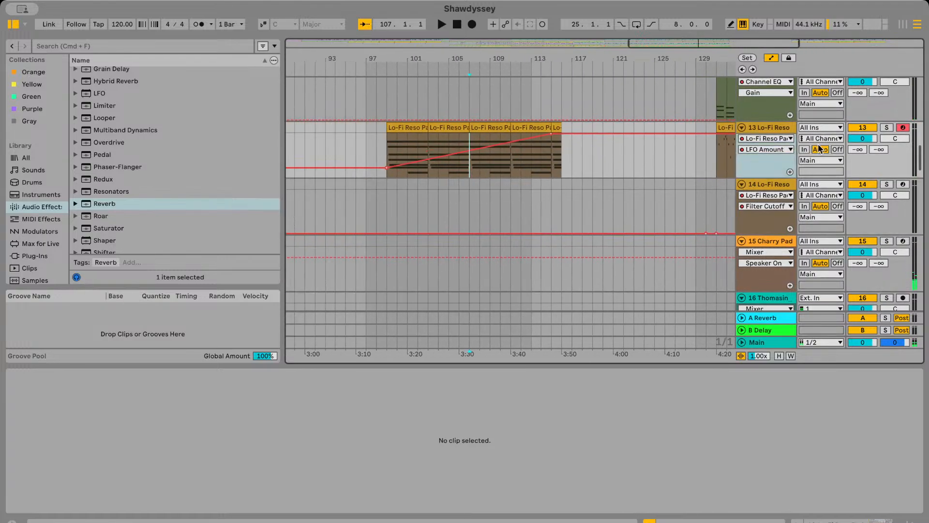
click(886, 128)
key(space)
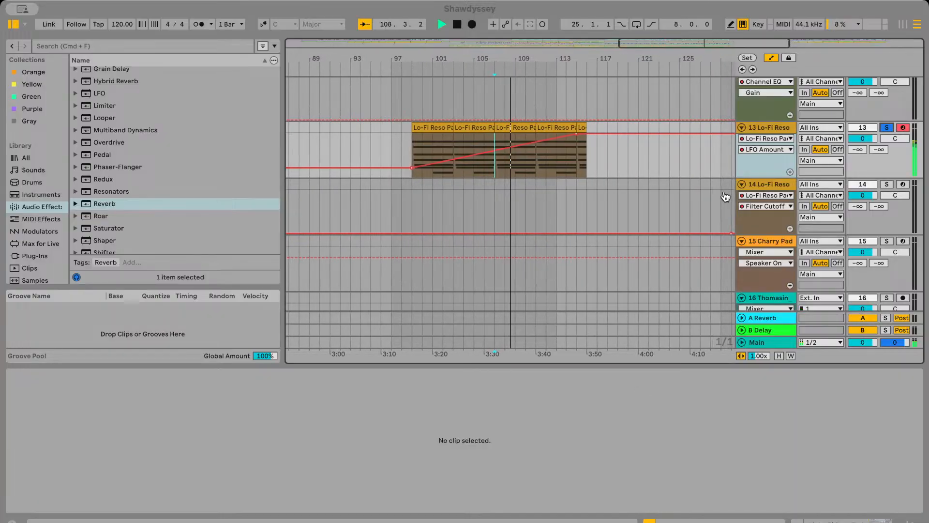
scroll(559, 230, down, 2)
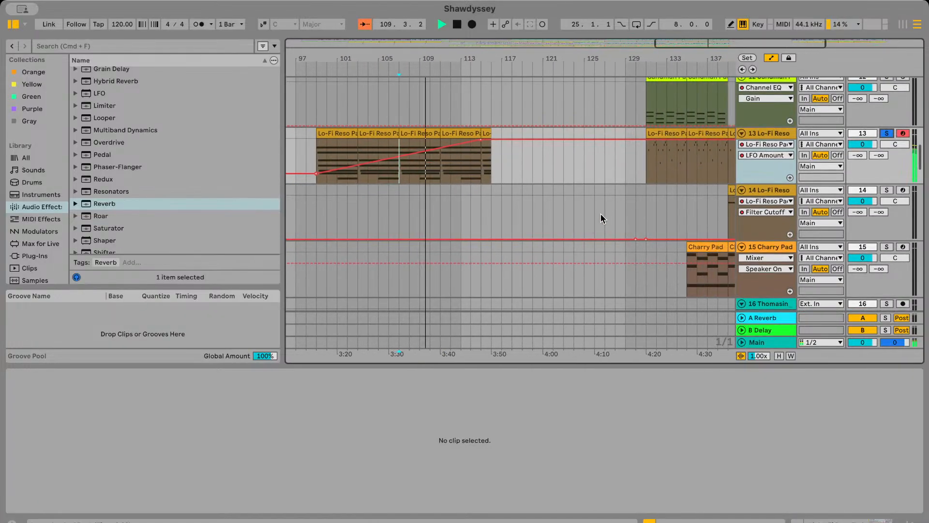
scroll(554, 158, right, 10)
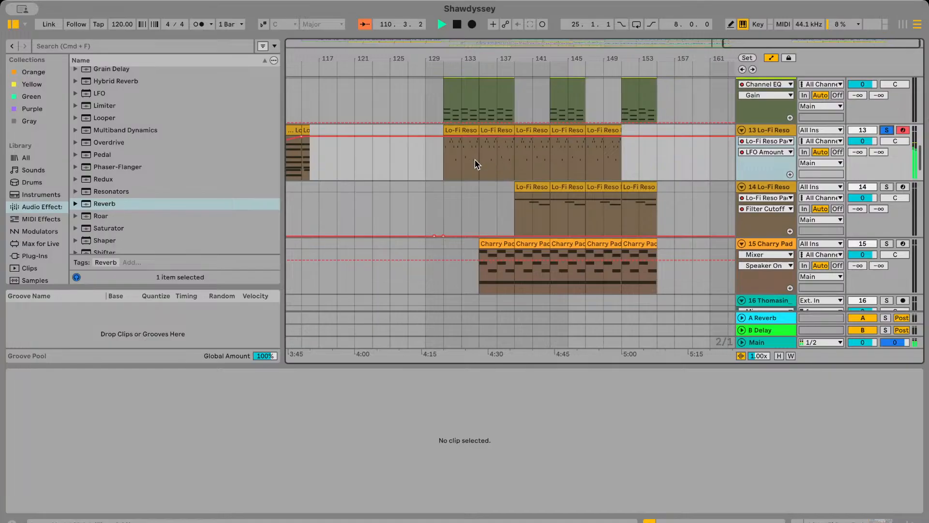
scroll(469, 159, up, 12)
scroll(468, 162, left, 5)
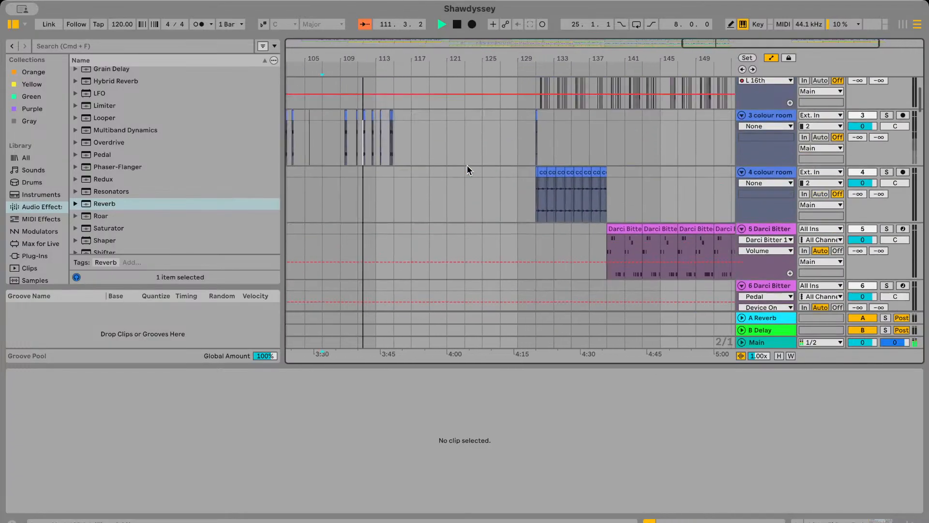
scroll(467, 165, down, 12)
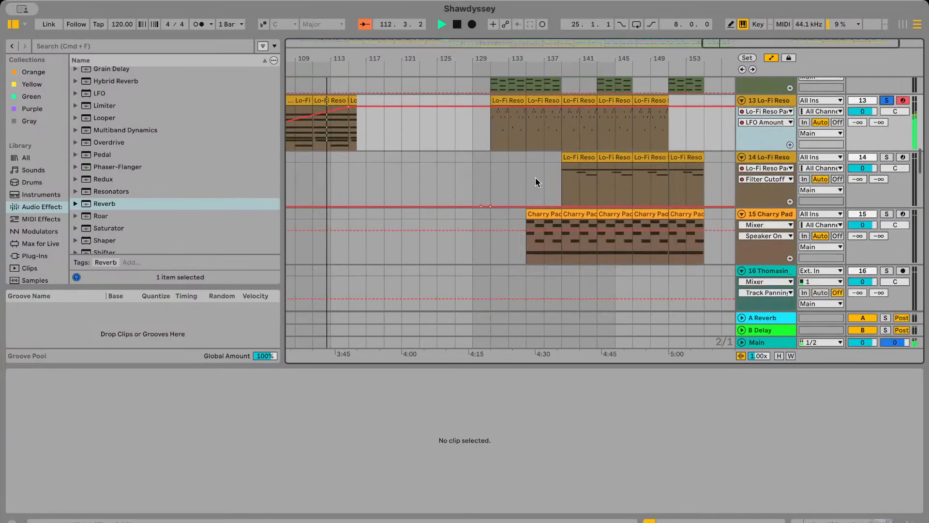
Play the soloed Lo-Fi Reso Pad clip on track 13 from bar 131 and look over the other tracks at that point
click(530, 161)
scroll(514, 151, up, 3)
key(space)
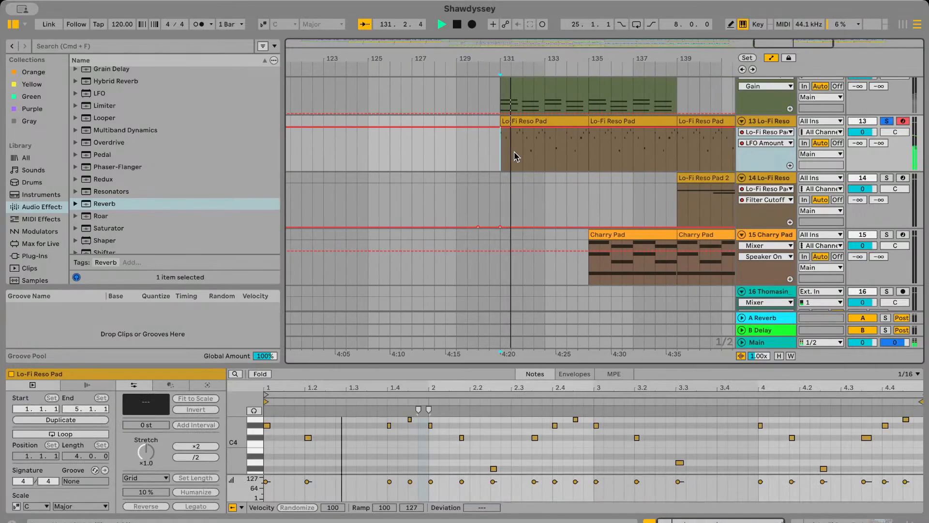
scroll(516, 155, up, 12)
scroll(516, 156, down, 5)
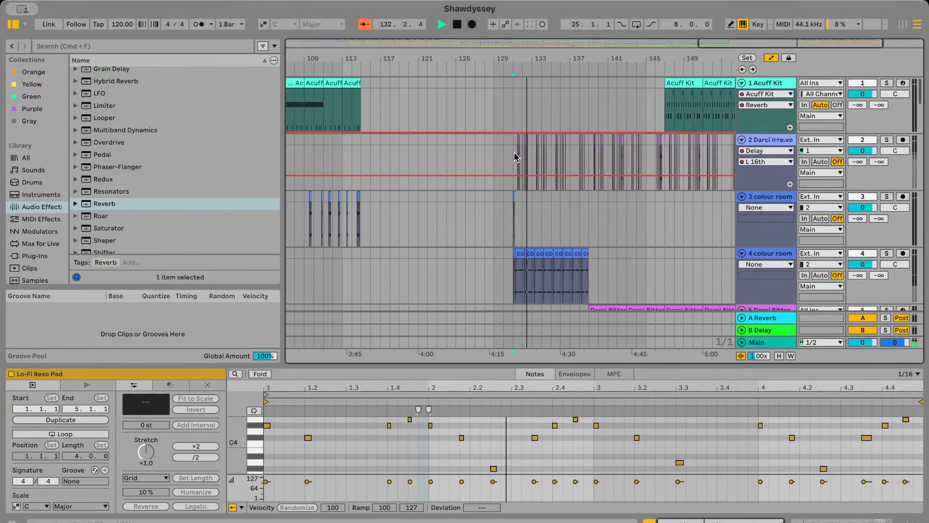
Stop playback, turn off the solo on track 13 and hide the automation lanes
key(space)
scroll(516, 156, down, 10)
scroll(468, 238, left, 2)
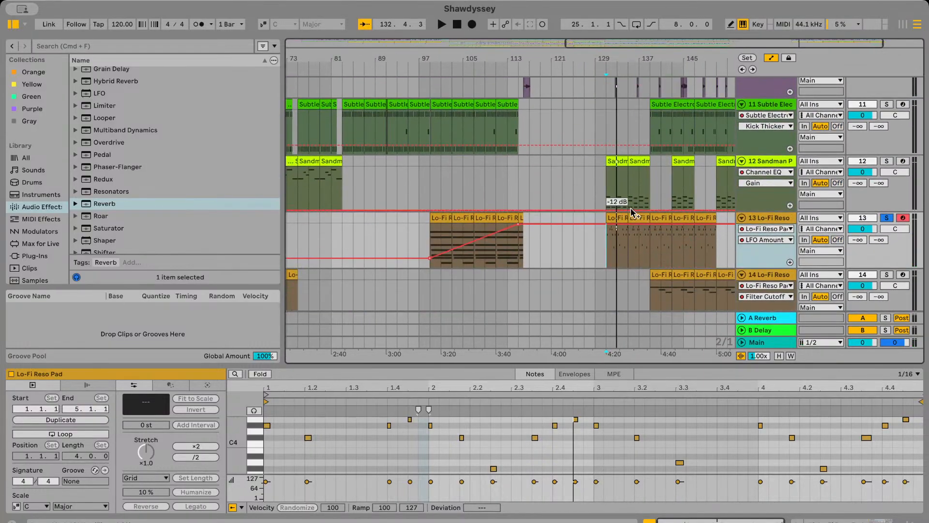
scroll(632, 211, right, 3)
click(594, 241)
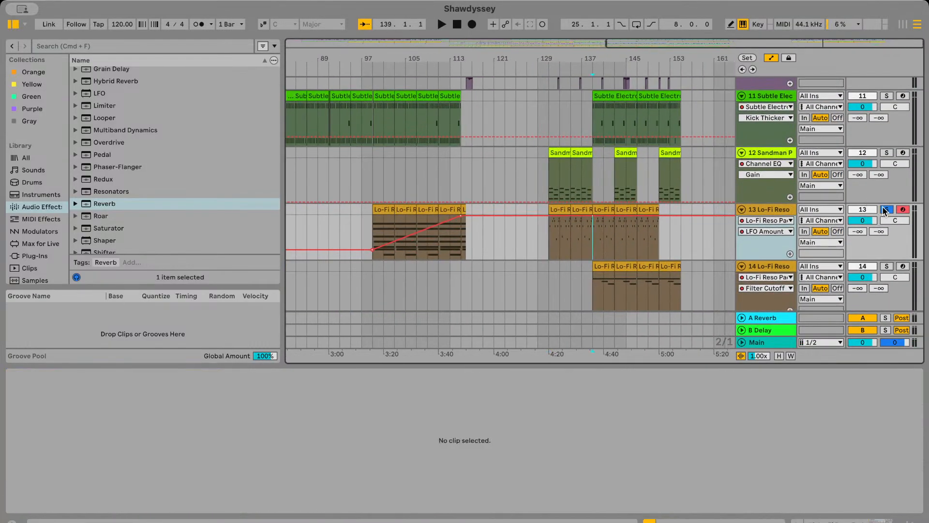
scroll(583, 184, up, 5)
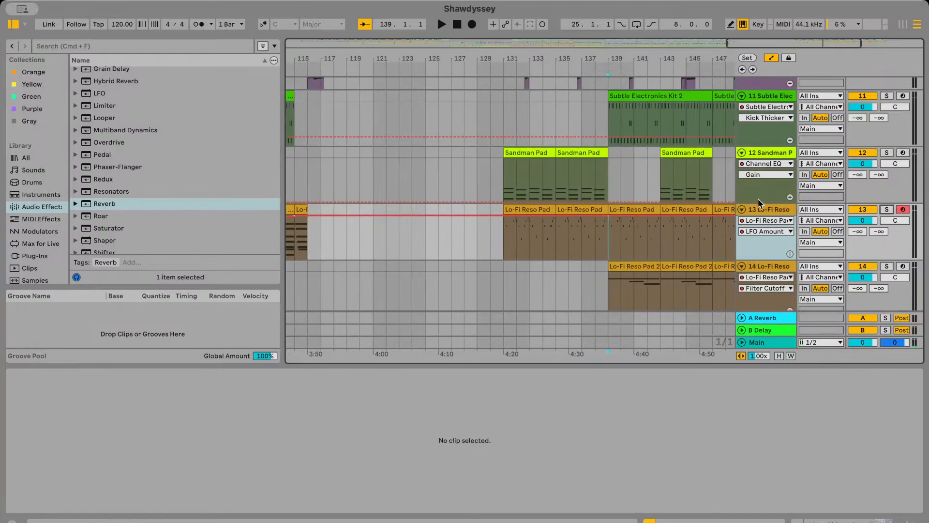
click(772, 58)
scroll(557, 189, right, 3)
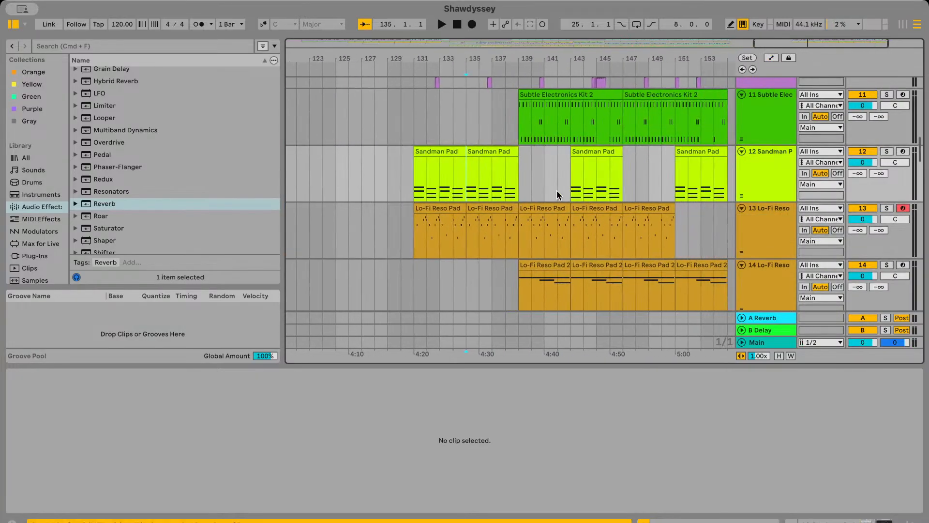
Play the full mix from bar 141, then from the Guitar Bass clip at bar 135, looking over the accompanying tracks
scroll(534, 226, right, 3)
scroll(533, 226, up, 2)
click(533, 181)
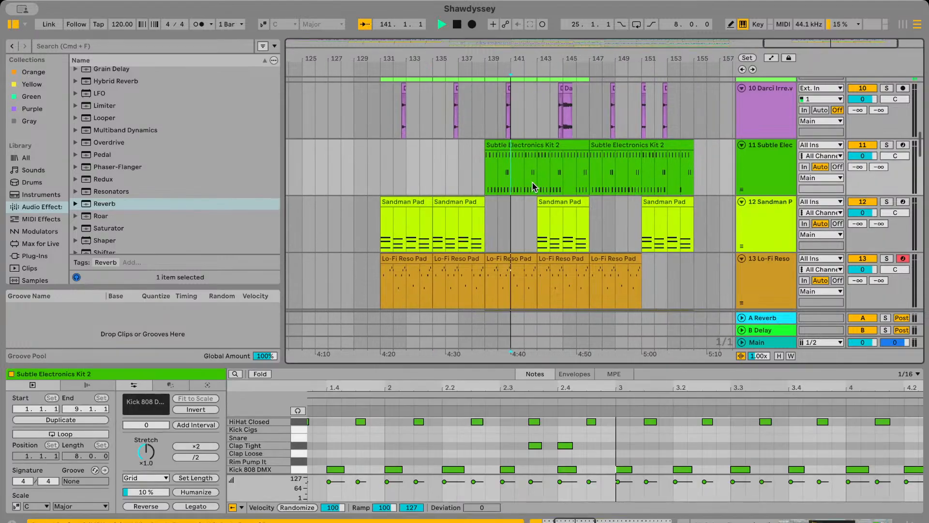
key(space)
scroll(484, 189, left, 1)
scroll(448, 188, up, 4)
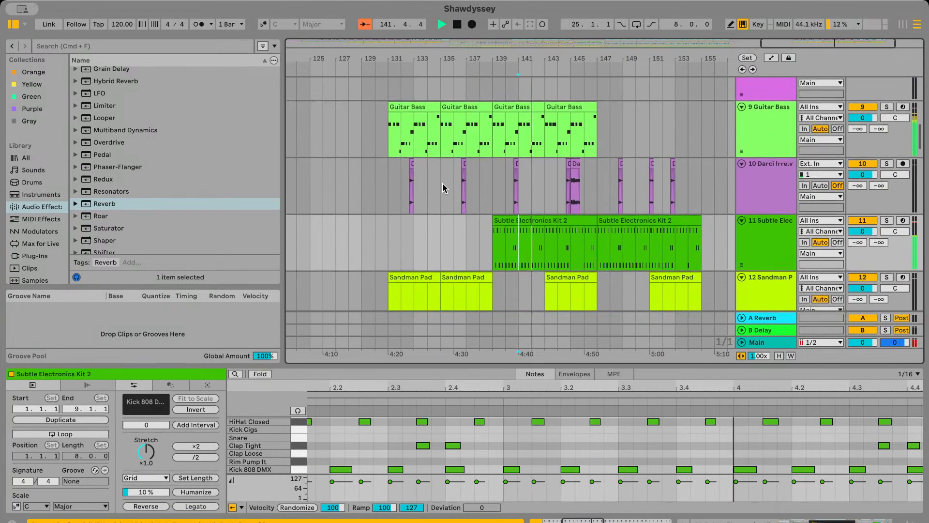
click(420, 163)
scroll(441, 153, up, 10)
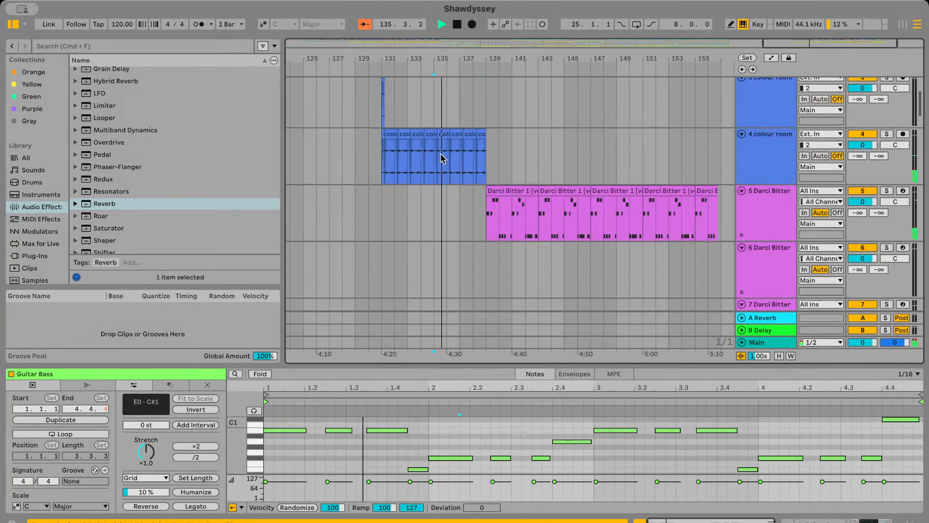
Play the mix from bar 147, where the Acuff Kit enters, look over the active tracks and stop playback
click(576, 193)
scroll(576, 192, down, 2)
scroll(576, 193, up, 2)
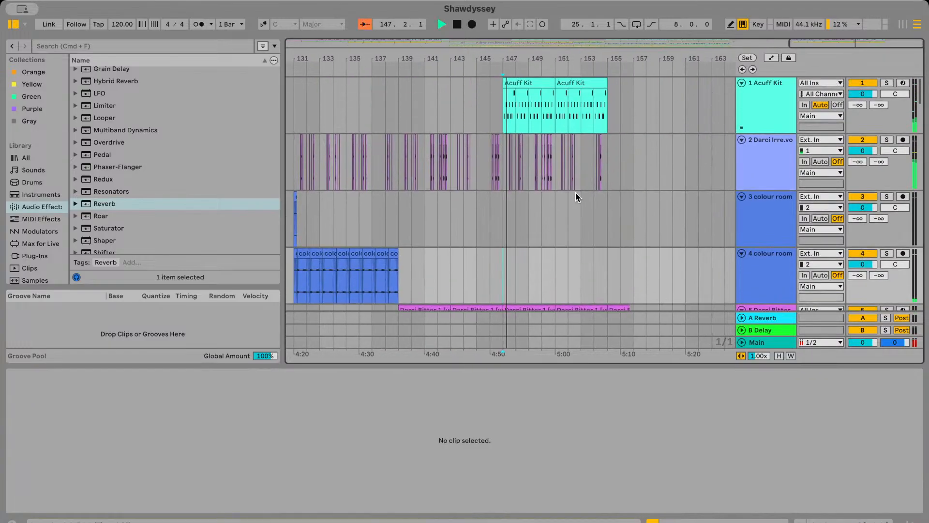
scroll(600, 208, up, 2)
scroll(600, 207, down, 8)
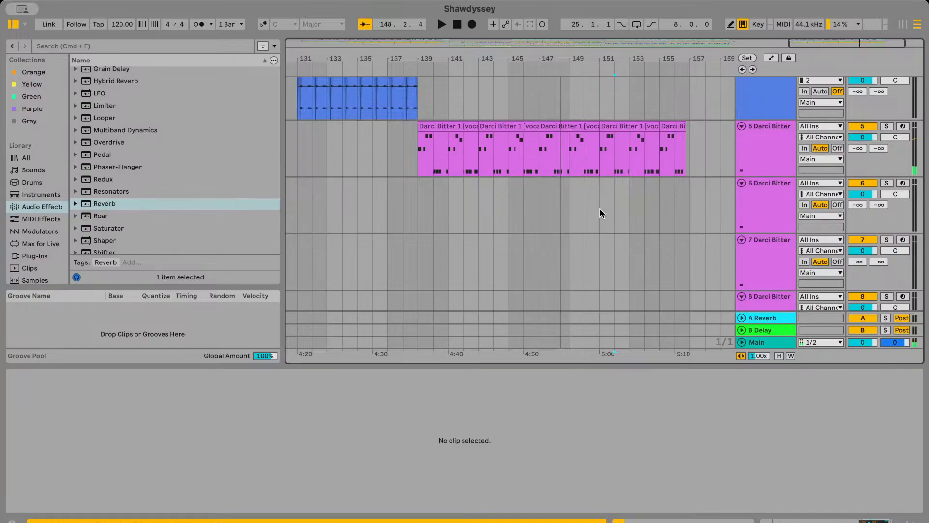
scroll(600, 208, down, 5)
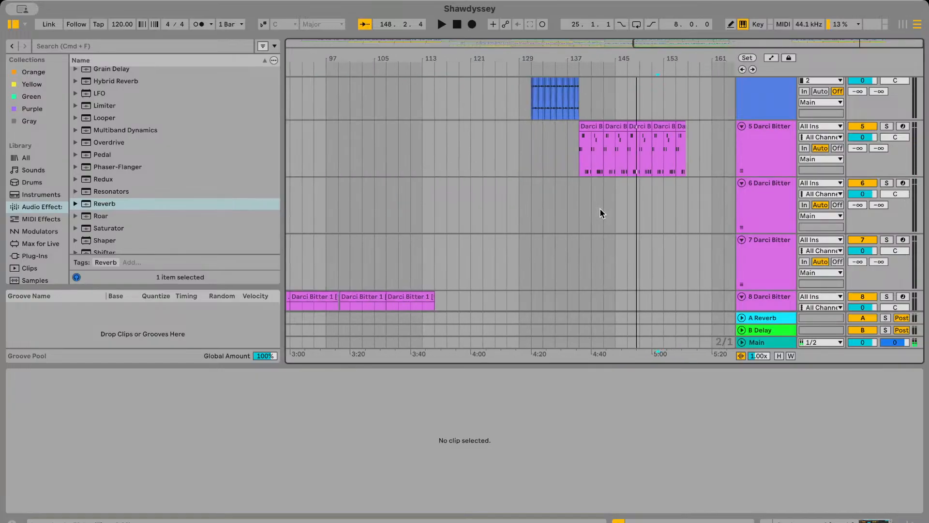
Examine how the Darci Bitter, Sandman Pad, Lo-Fi Reso Pad and Charry Pad clips are distributed across the arrangement
scroll(660, 153, up, 2)
click(660, 152)
scroll(661, 156, left, 10)
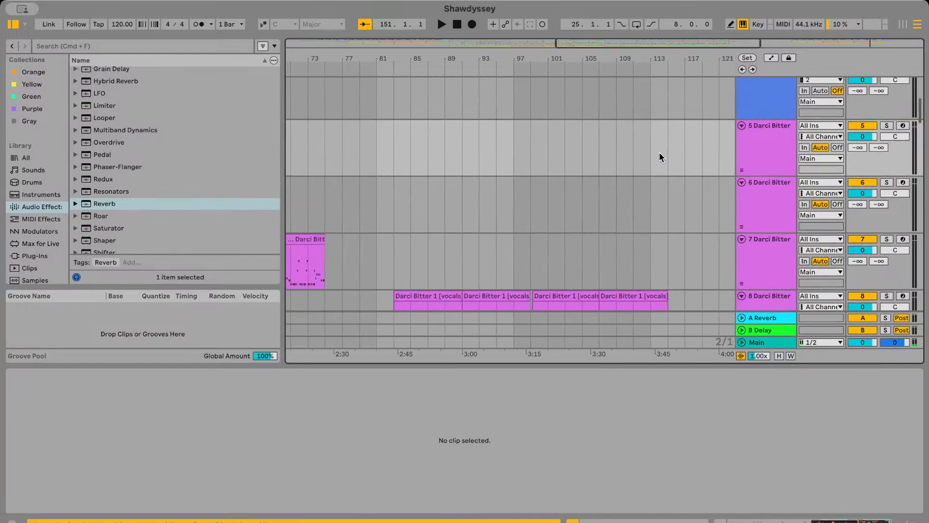
scroll(625, 179, down, 3)
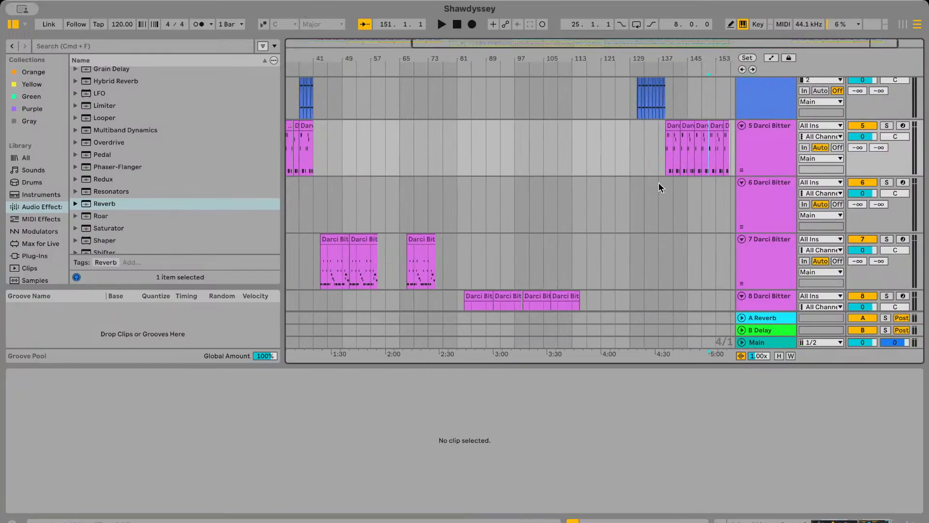
scroll(659, 184, down, 2)
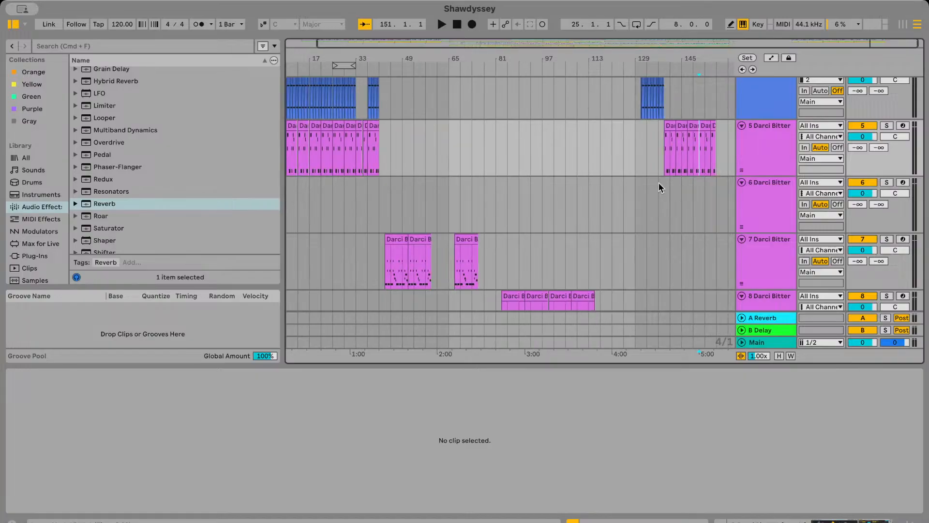
scroll(658, 182, up, 4)
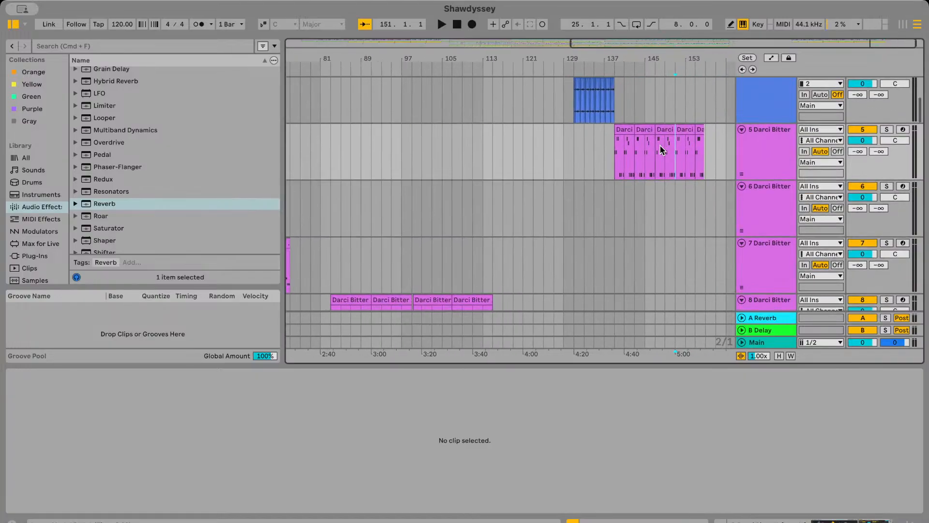
scroll(460, 167, left, 5)
scroll(457, 167, down, 8)
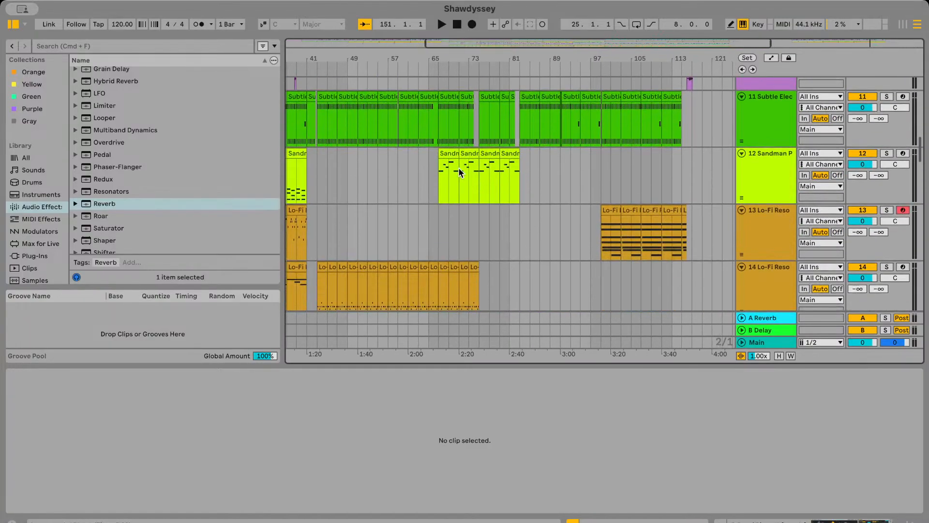
scroll(460, 171, down, 2)
scroll(484, 206, left, 3)
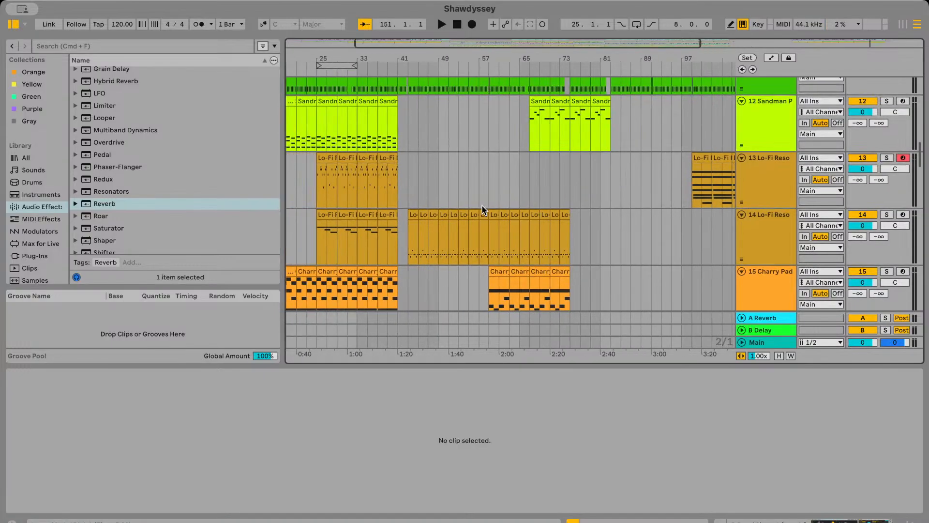
scroll(481, 205, down, 2)
scroll(481, 203, up, 2)
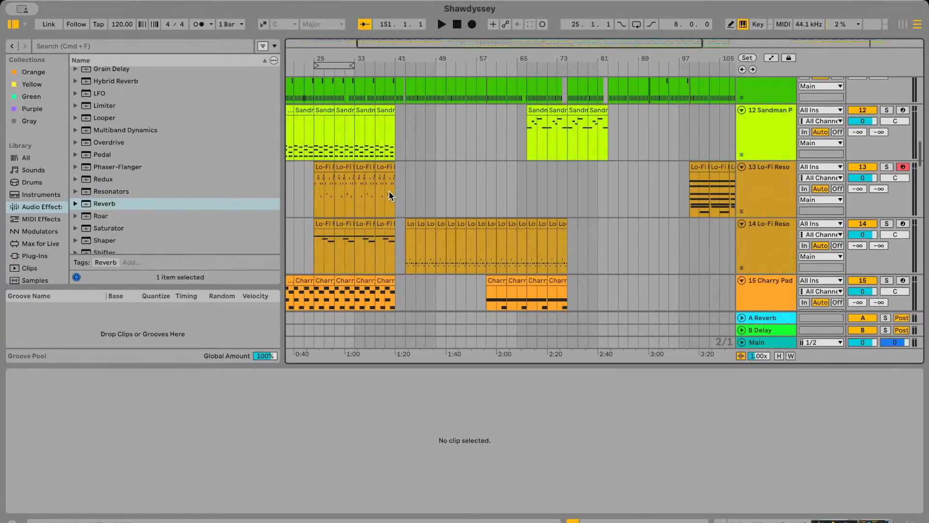
Play from track 13's Lo-Fi Reso Pad clip at bar 99, examine all the tracks sounding there and stop playback
scroll(581, 181, right, 3)
scroll(569, 185, up, 4)
click(568, 184)
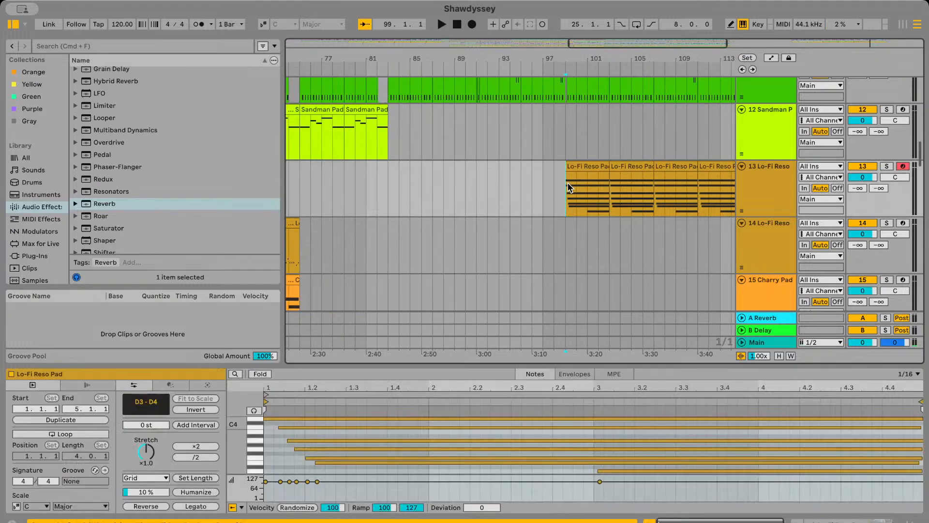
scroll(568, 184, right, 1)
key(space)
scroll(568, 184, up, 10)
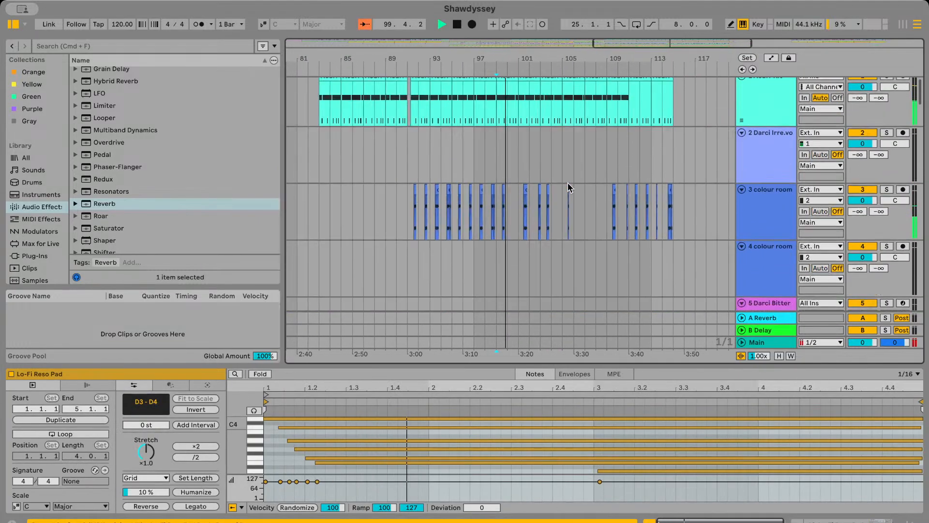
scroll(567, 184, down, 10)
scroll(568, 184, down, 10)
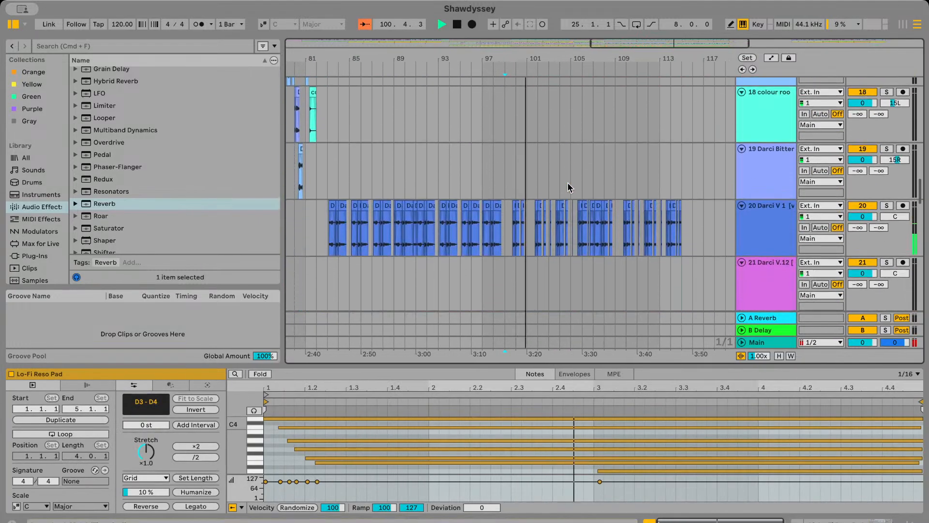
scroll(568, 184, down, 2)
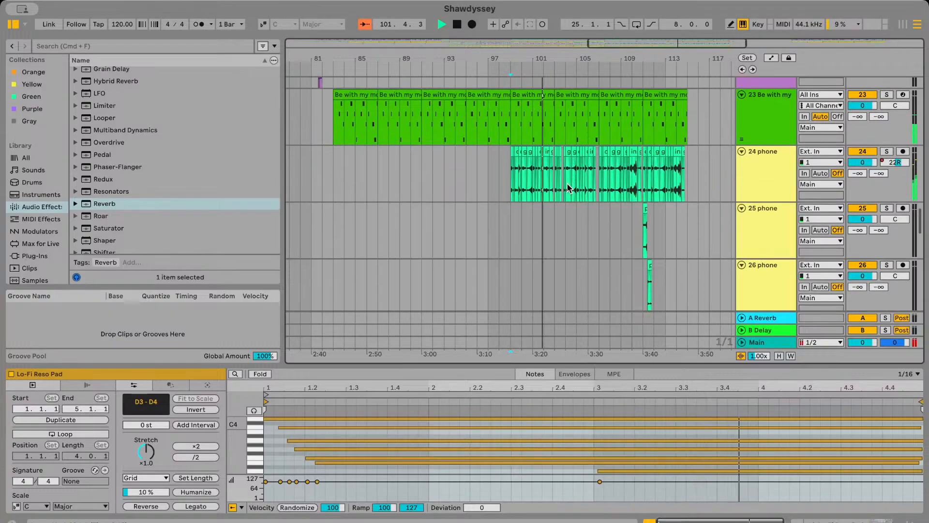
scroll(570, 188, down, 12)
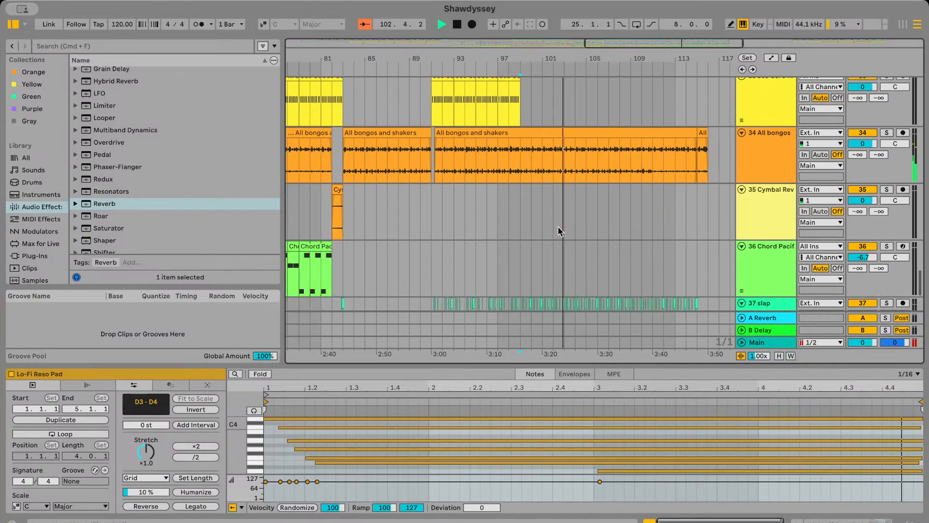
key(space)
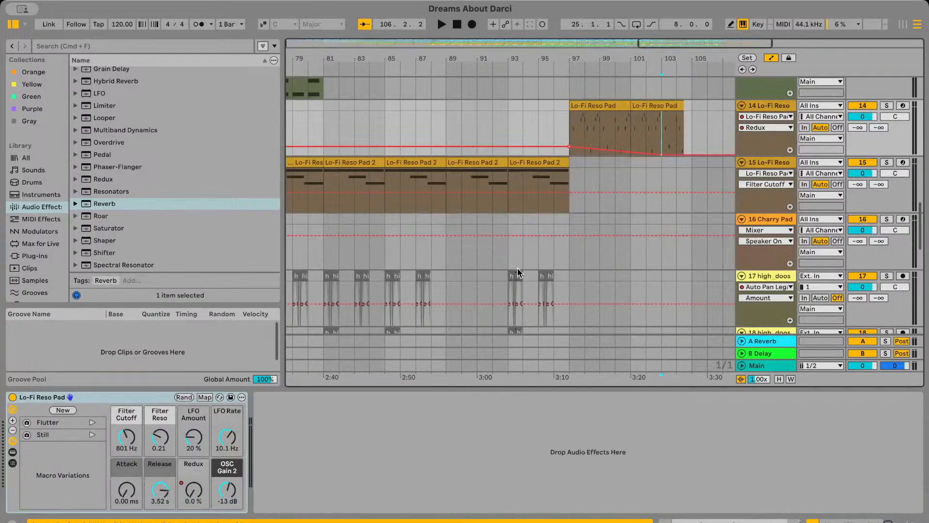
In the Dreams About Darci set, play track 14's Lo-Fi Reso Pad clips with their falling Redux automation from bar 97
scroll(444, 193, up, 2)
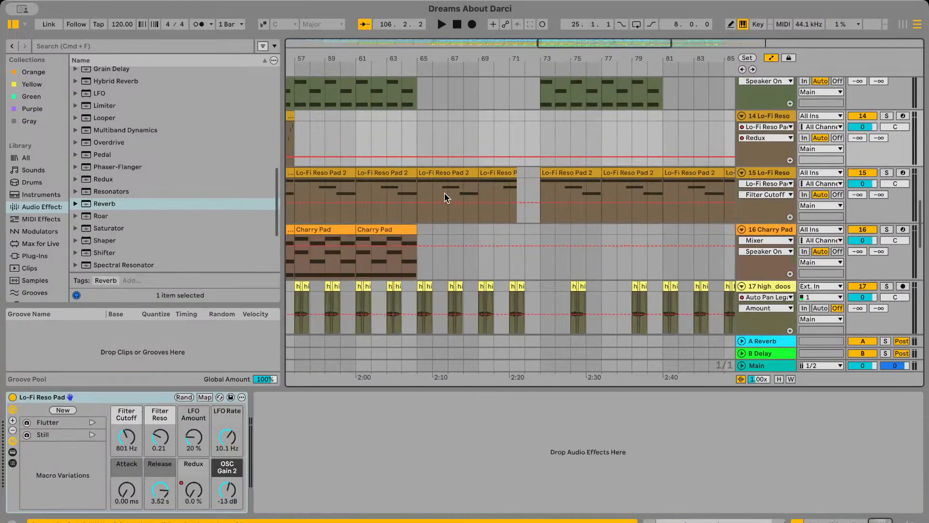
scroll(444, 193, right, 4)
scroll(455, 170, right, 2)
click(422, 144)
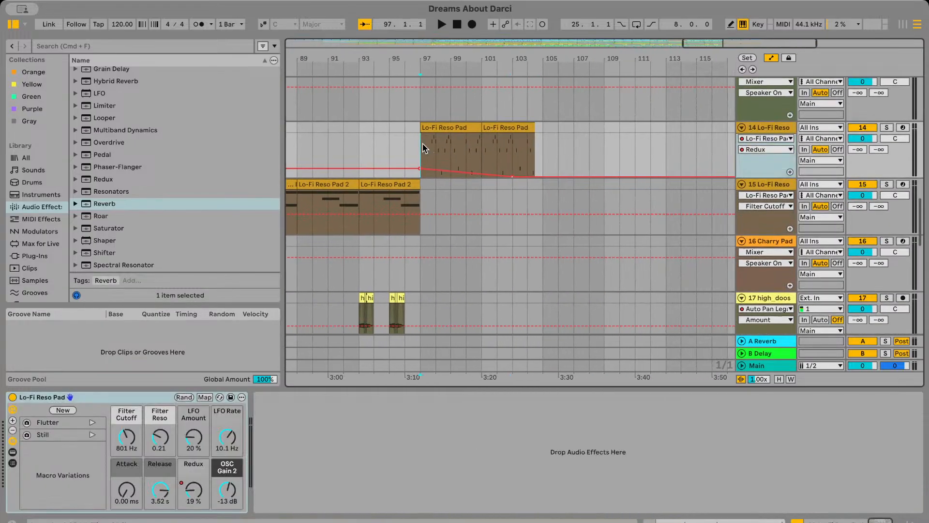
key(space)
scroll(423, 144, left, 4)
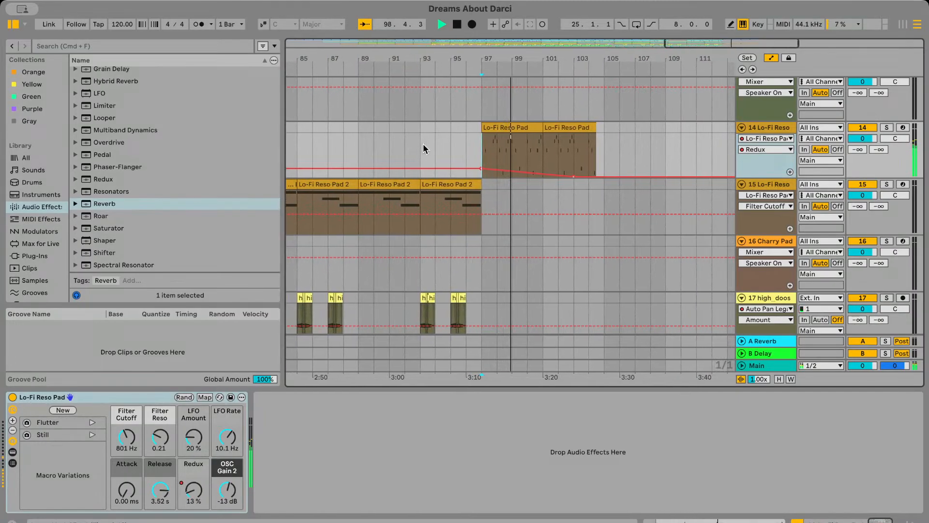
While it plays, find track 14's earlier Lo-Fi Reso Pad clips between bars 41 and 57 and examine their Redux line
scroll(467, 182, down, 4)
scroll(467, 182, left, 5)
scroll(467, 182, left, 10)
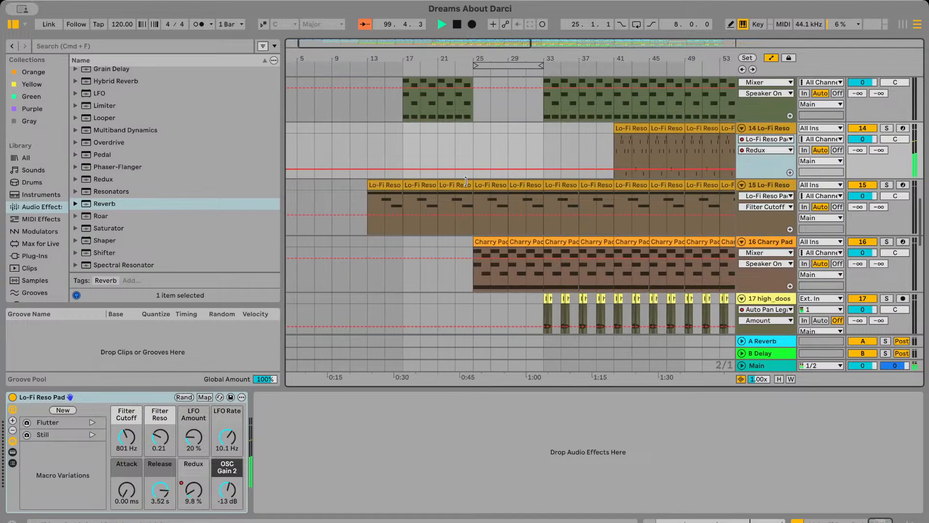
scroll(504, 154, up, 2)
scroll(504, 154, right, 6)
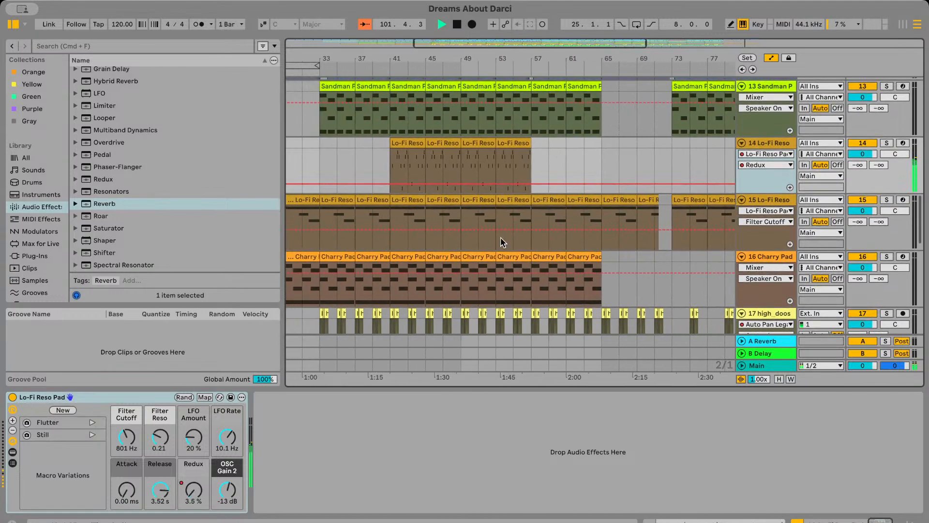
scroll(489, 223, up, 5)
scroll(467, 180, up, 1)
scroll(467, 180, right, 4)
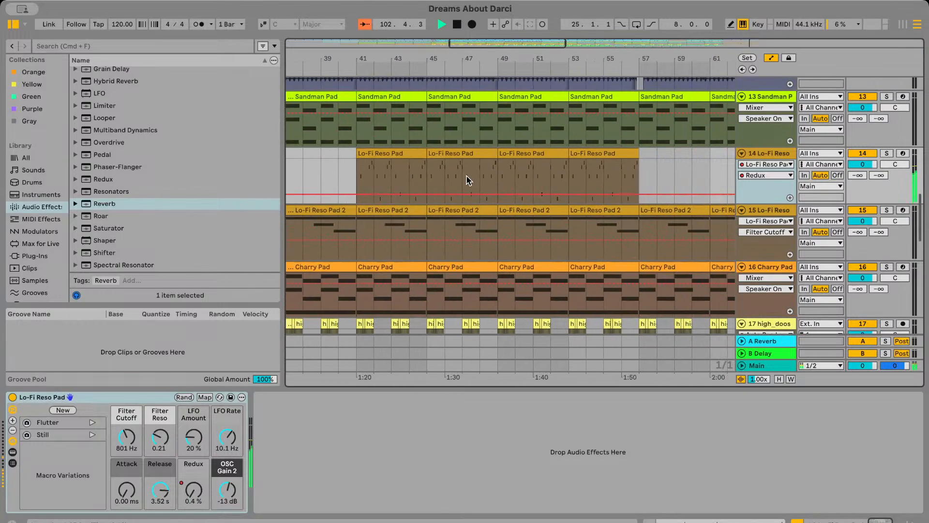
scroll(412, 171, up, 1)
scroll(412, 170, left, 3)
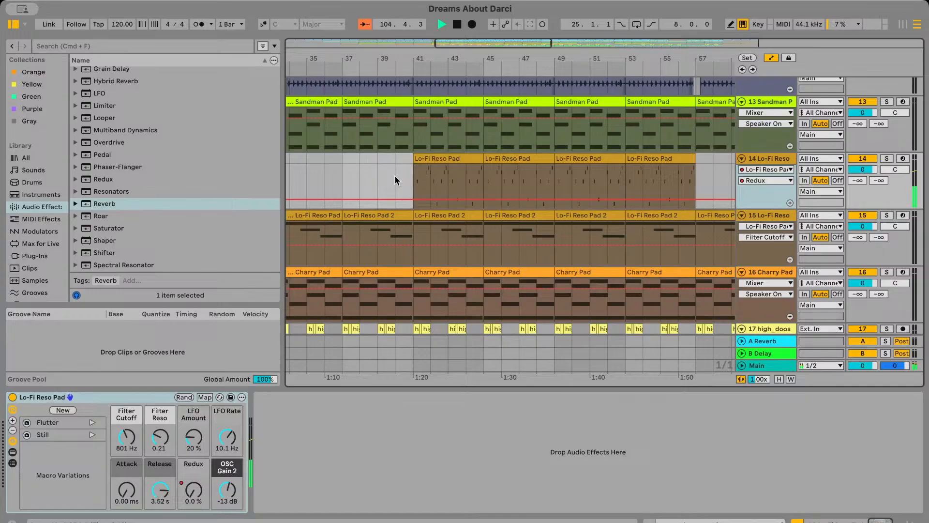
Play from bar 40 and shape track 14's Redux automation to rise from 0 % at bar 41 to 19 % at bar 57
key(space)
click(395, 175)
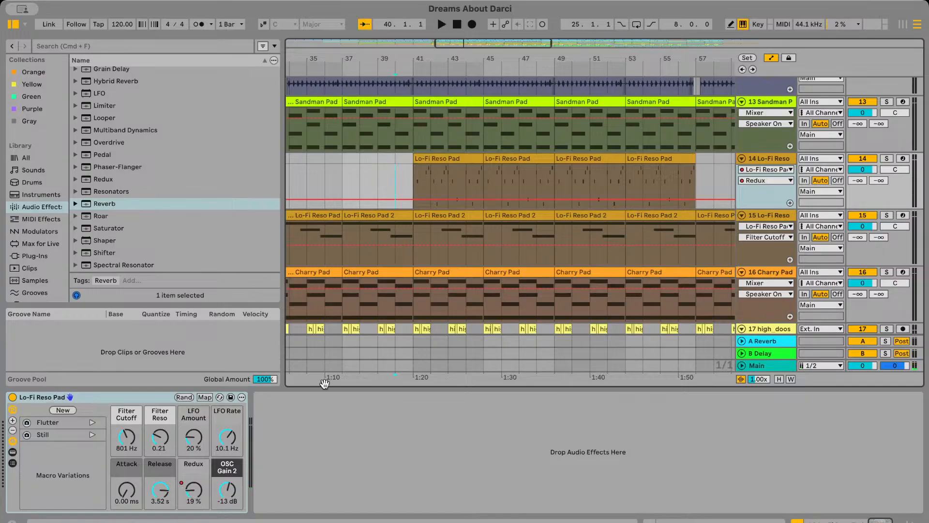
key(space)
scroll(421, 260, left, 2)
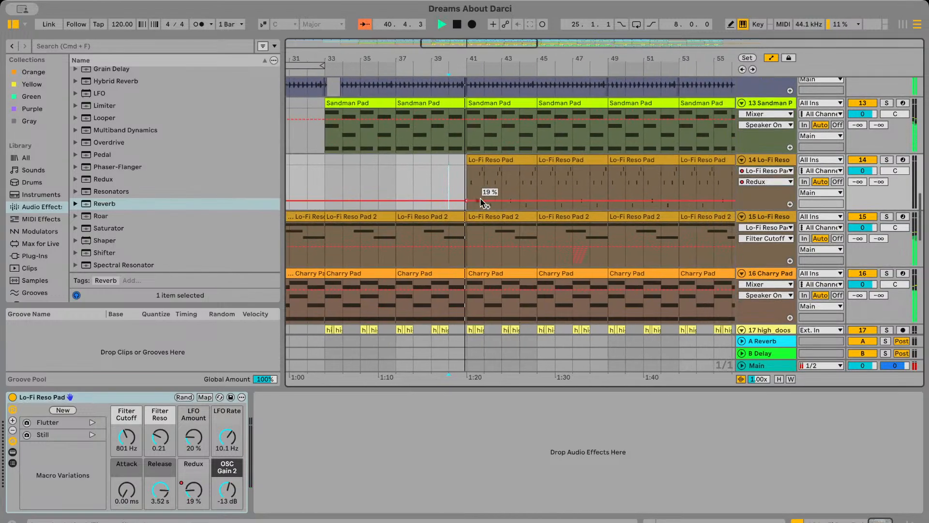
scroll(481, 198, down, 3)
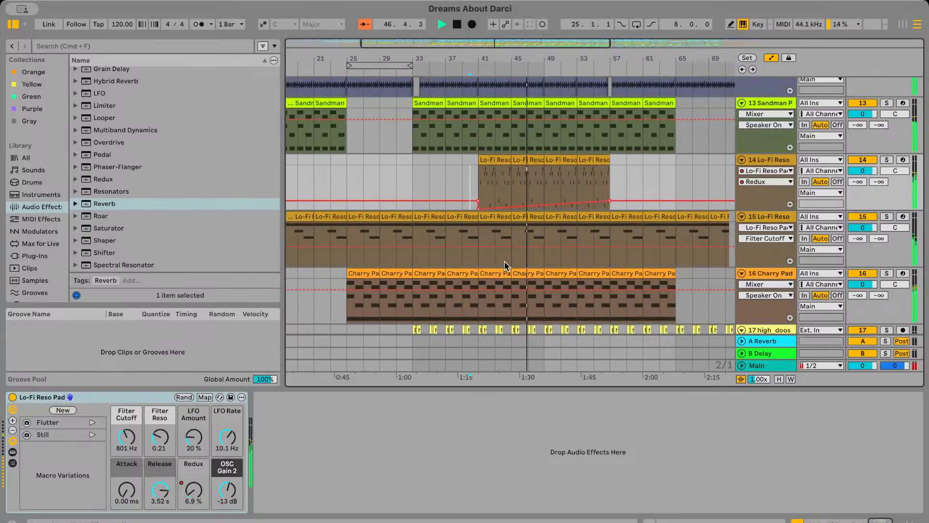
Remove the 19 % Redux breakpoint at bar 41 on track 14 so the automation stays at 0 % up to the rise
scroll(504, 260, down, 3)
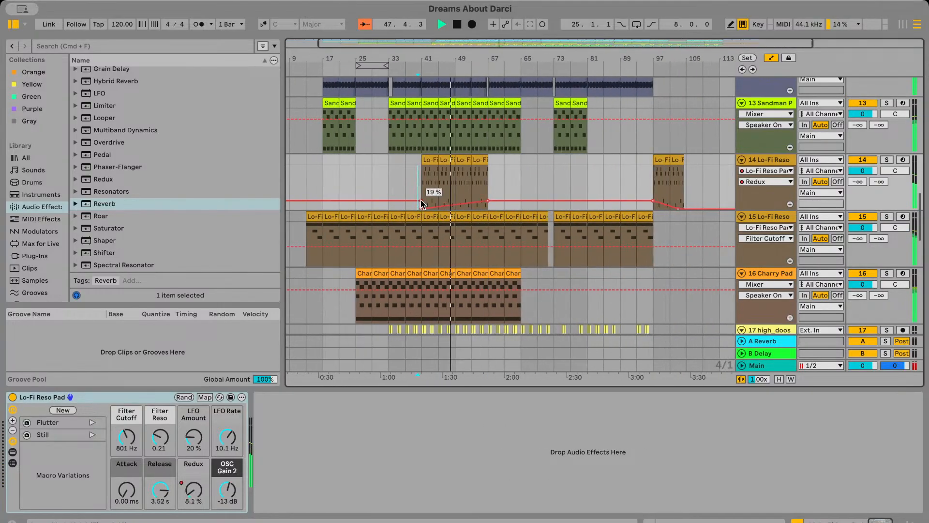
click(421, 201)
scroll(420, 196, left, 1)
click(418, 184)
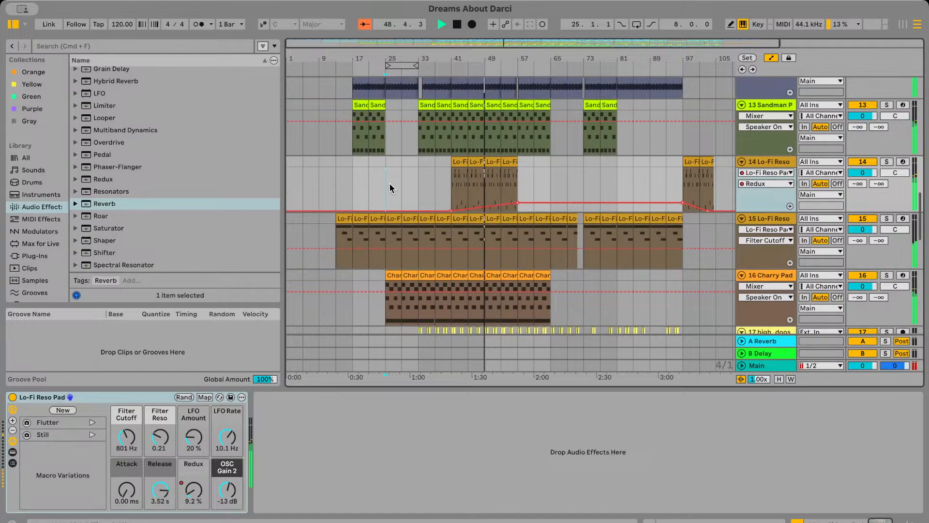
Hide the automation lanes and look over the other tracks around bars 33 to 65 while the set plays
click(769, 59)
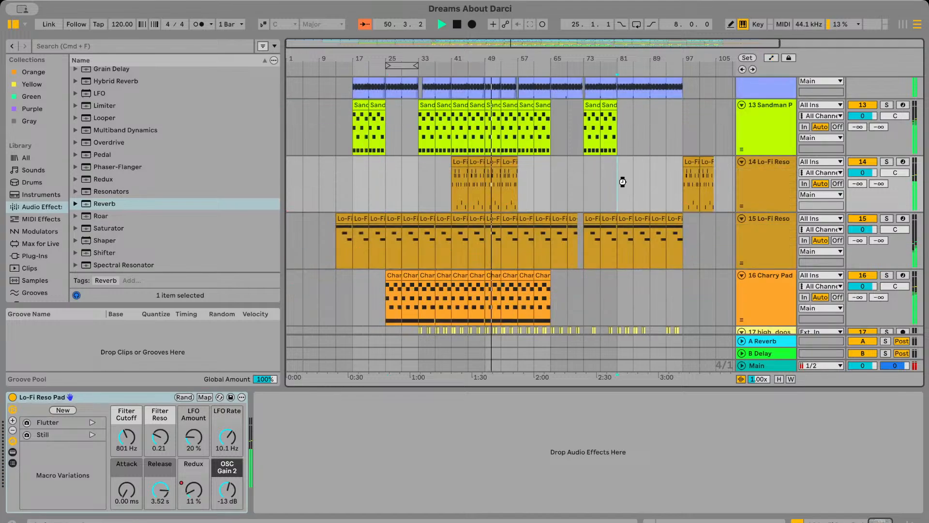
scroll(513, 172, up, 5)
scroll(512, 173, down, 4)
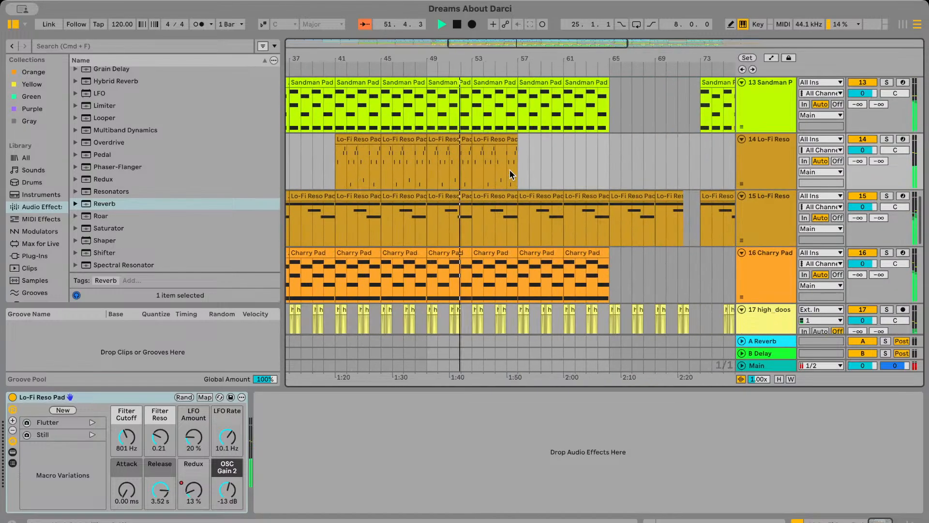
scroll(512, 175, down, 8)
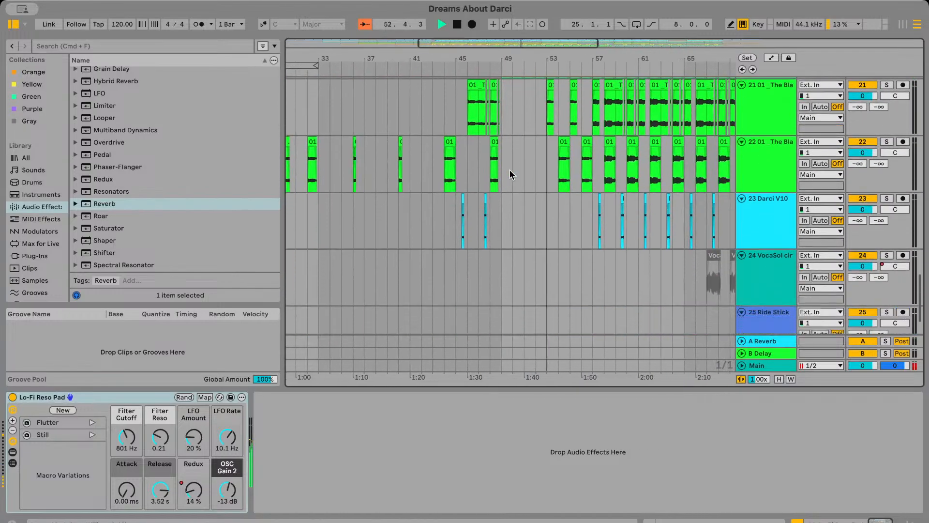
scroll(511, 173, up, 5)
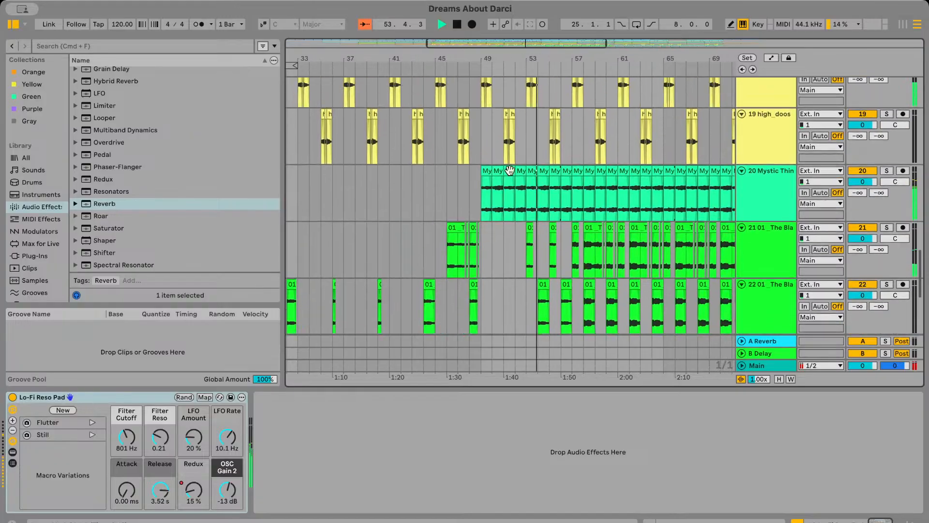
scroll(510, 170, up, 10)
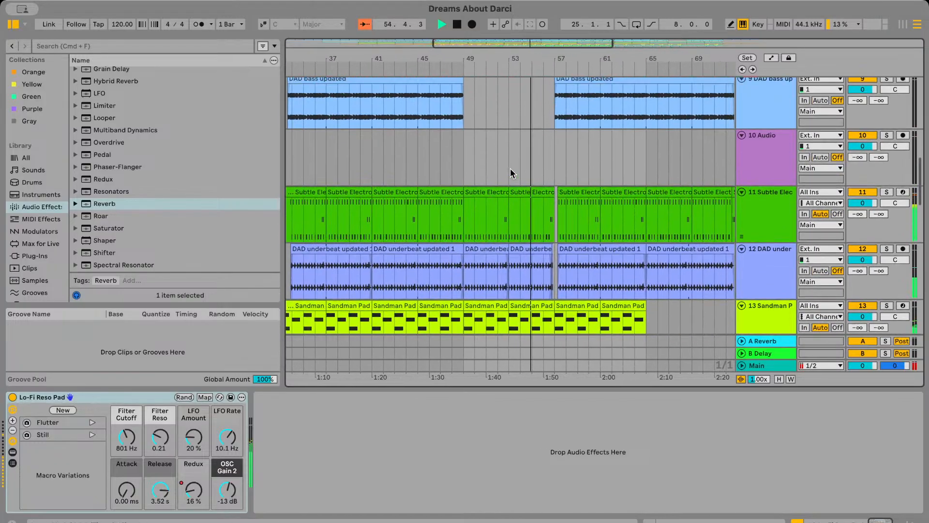
scroll(511, 168, up, 6)
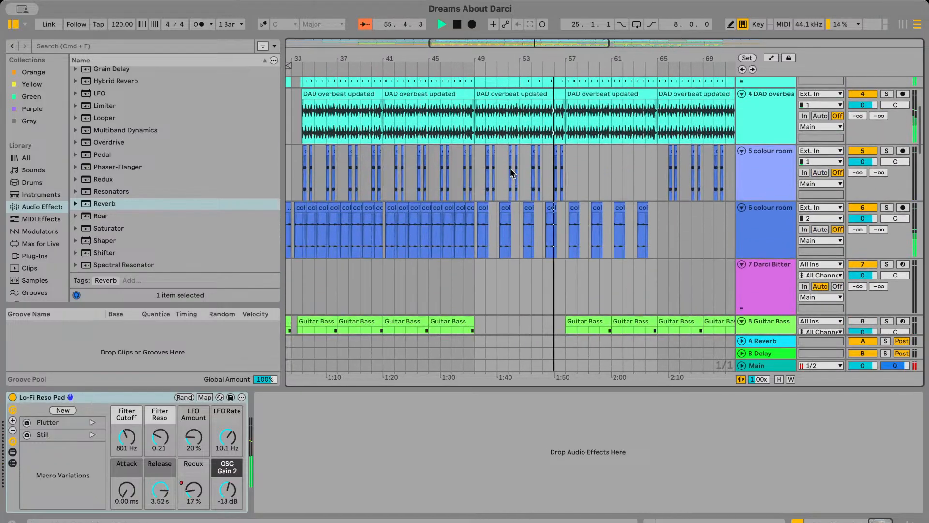
scroll(511, 167, down, 5)
scroll(510, 169, down, 2)
scroll(510, 181, up, 3)
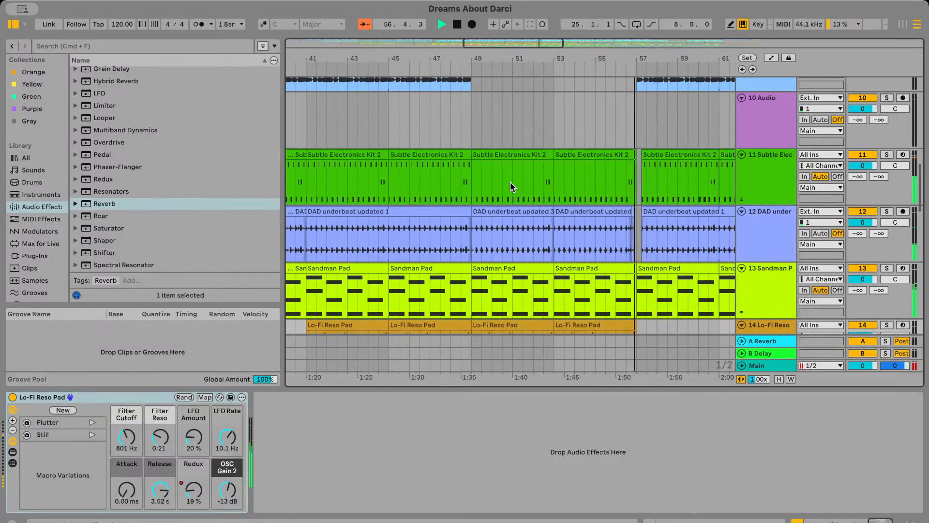
scroll(510, 182, up, 2)
scroll(510, 182, left, 3)
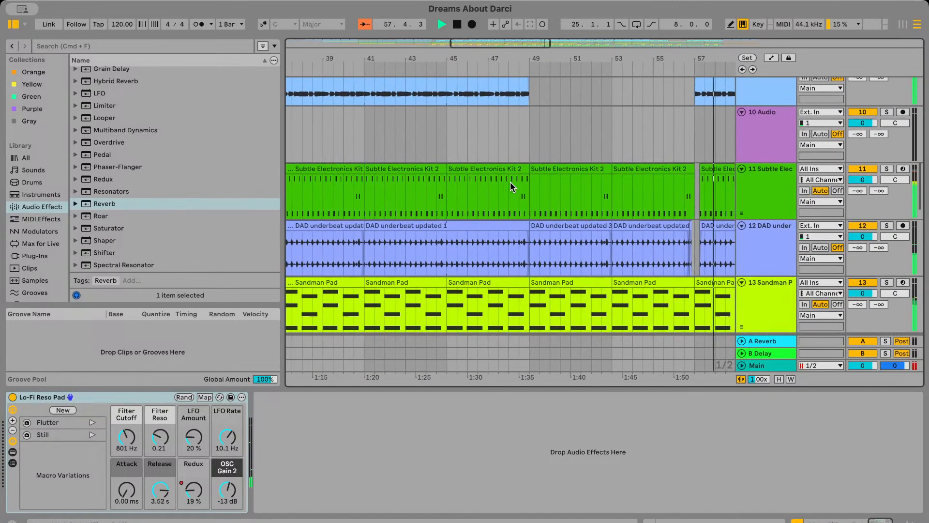
scroll(510, 182, up, 1)
scroll(510, 182, down, 2)
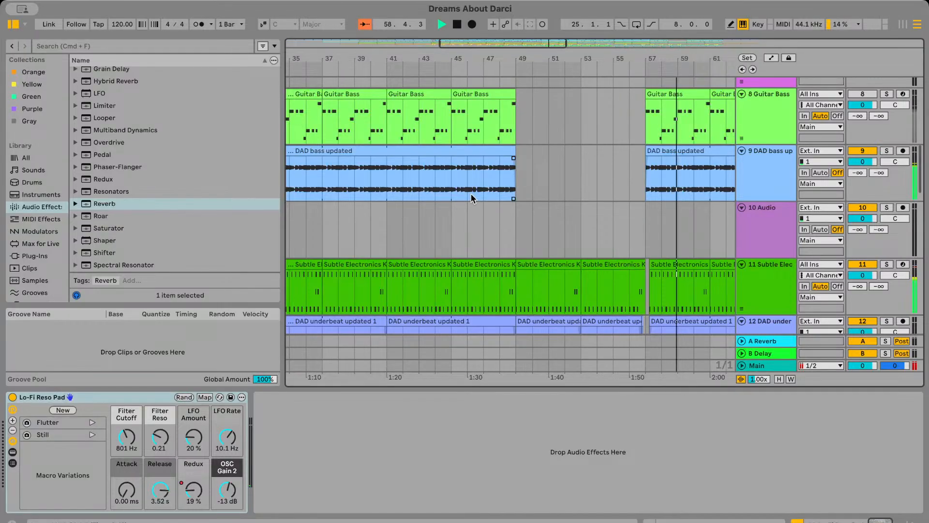
Stop playback, place the start point in track 3's Acuff Kit clip at about bar 37 and play from there
click(452, 228)
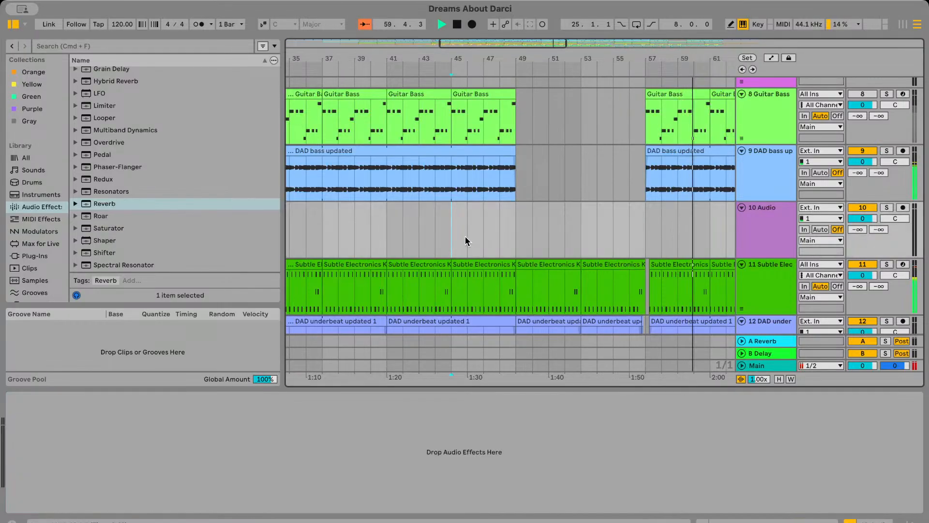
scroll(466, 237, up, 3)
scroll(466, 237, left, 7)
scroll(445, 208, down, 2)
key(space)
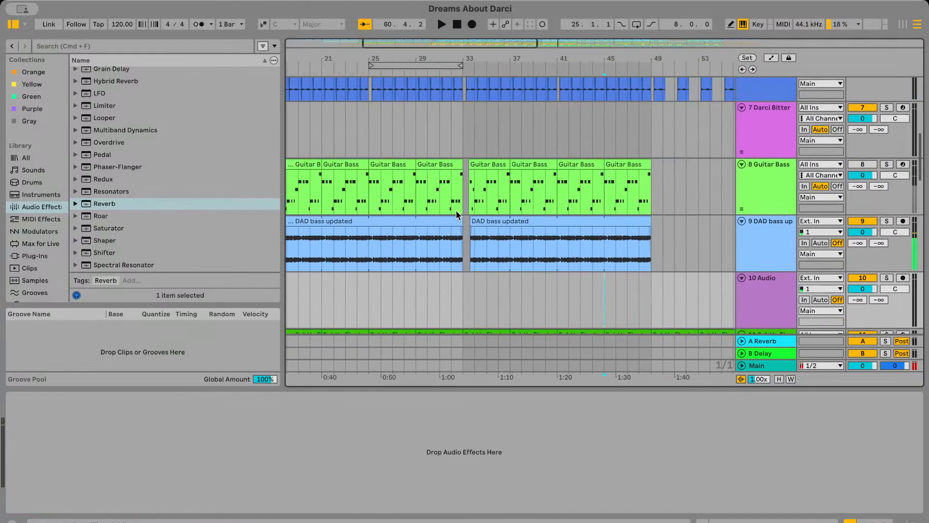
scroll(516, 221, up, 5)
click(523, 154)
scroll(523, 154, right, 1)
key(space)
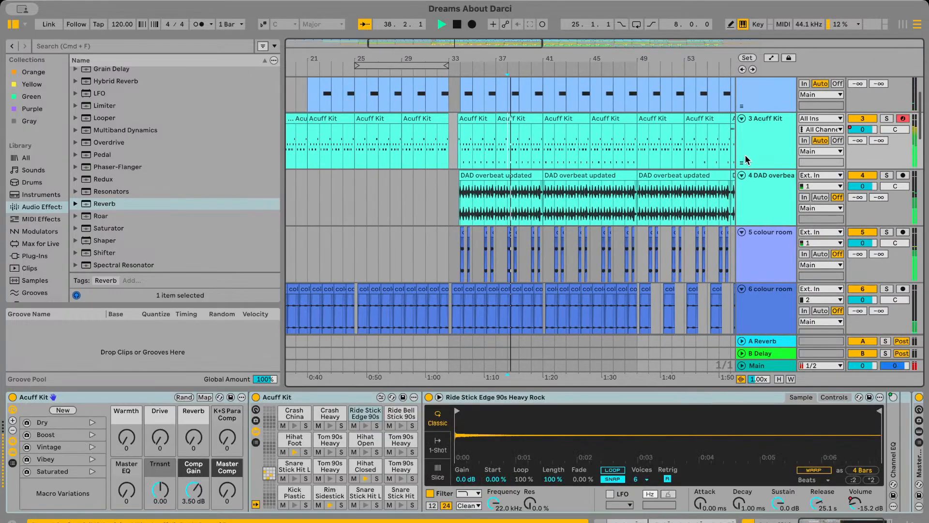
Set the volume of the Acuff Kit's Rim Sidestick pad to -4 dB
click(328, 493)
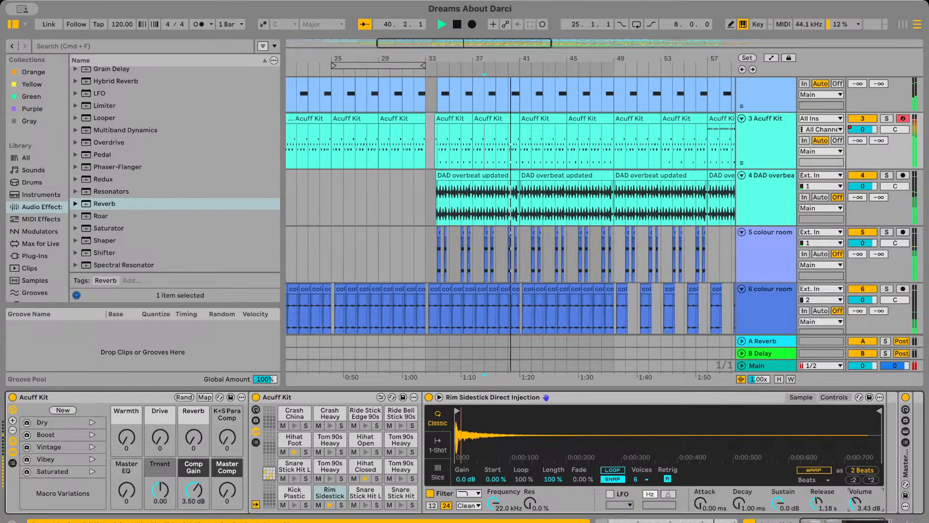
drag(856, 503, 855, 507)
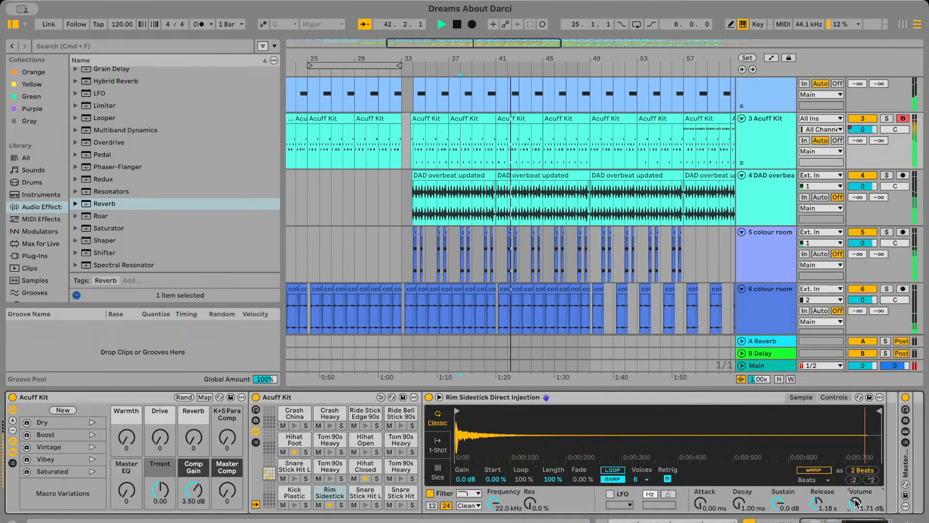
drag(856, 503, 870, 510)
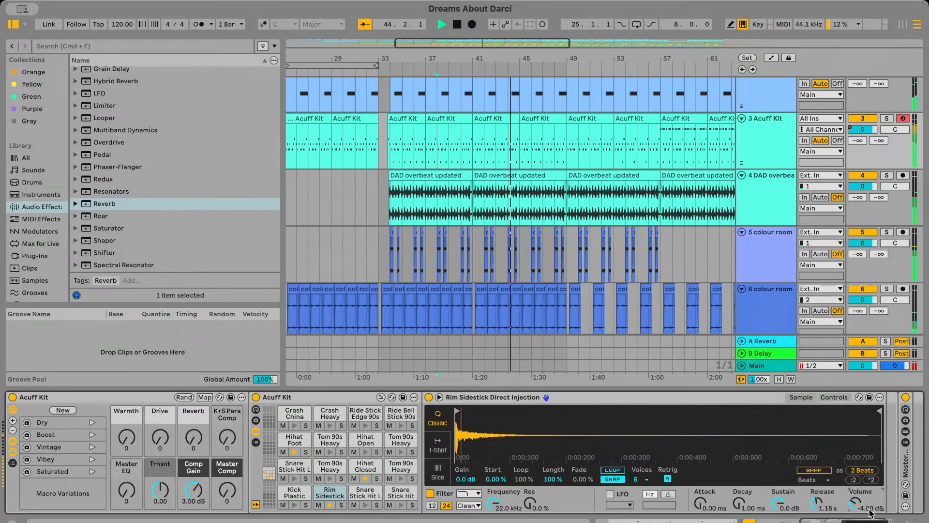
Add the Reverb audio effect after the Rim Sidestick sampler inside the Acuff Kit
scroll(156, 207, down, 3)
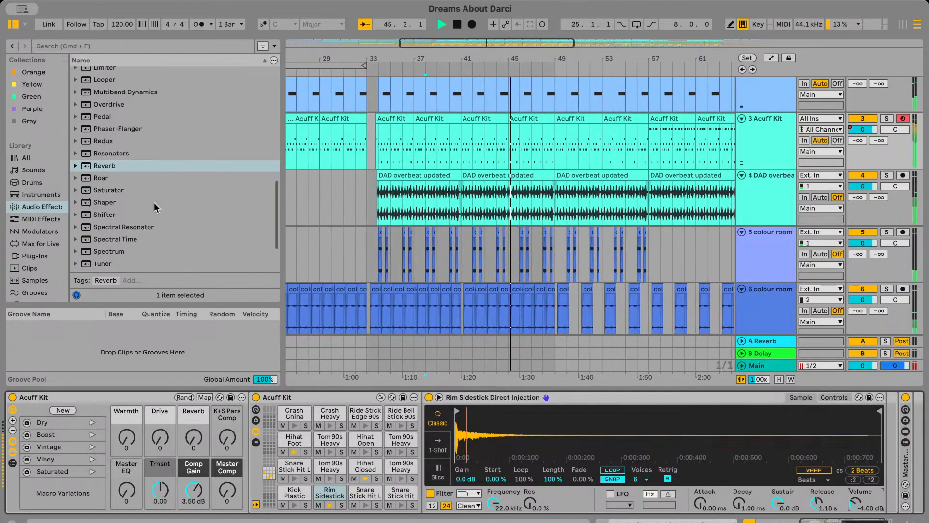
scroll(121, 247, down, 1)
click(114, 156)
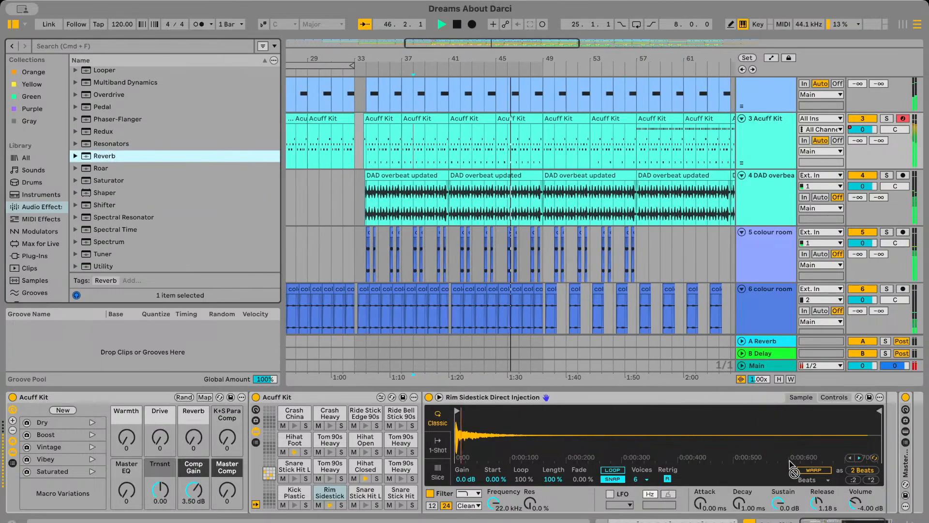
scroll(804, 472, right, 2)
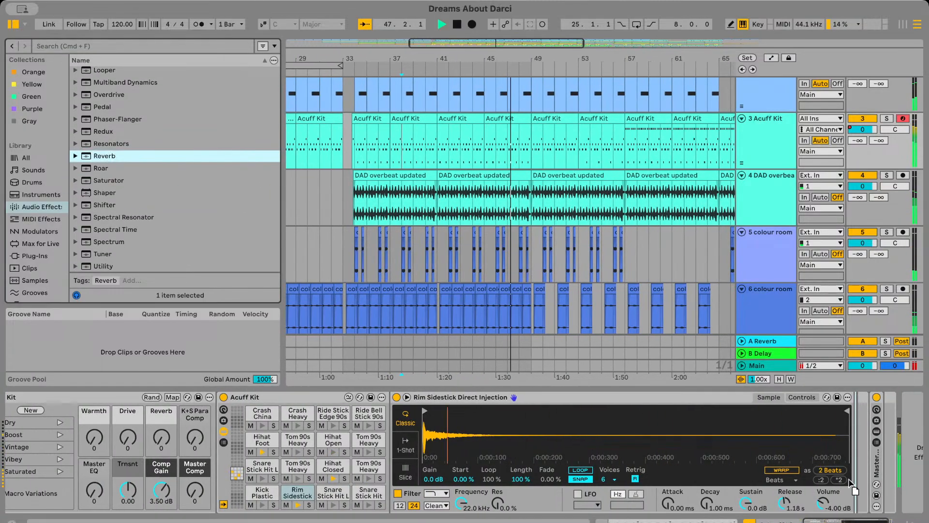
key(Return)
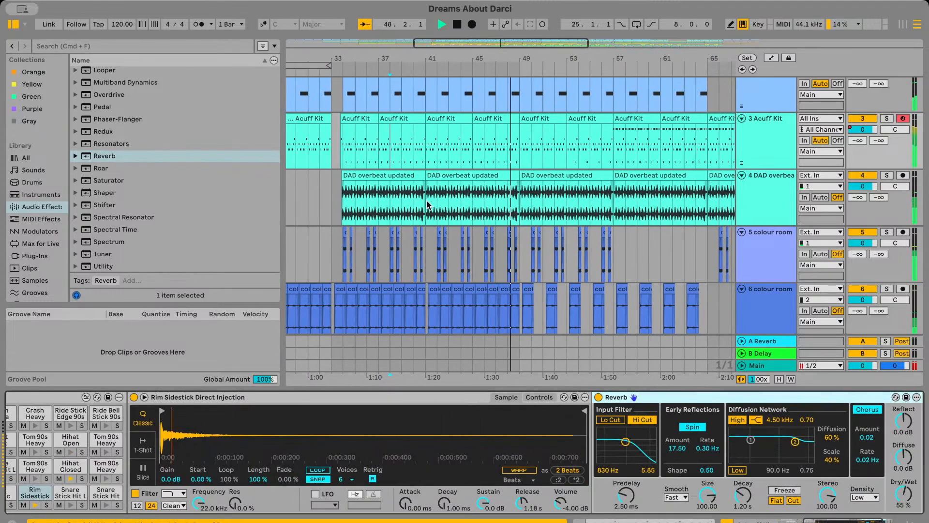
With the drums playing, set the Rim Sidestick Reverb's decay to 6.83 s and its dry/wet to 25 %
click(398, 200)
click(386, 143)
key(space)
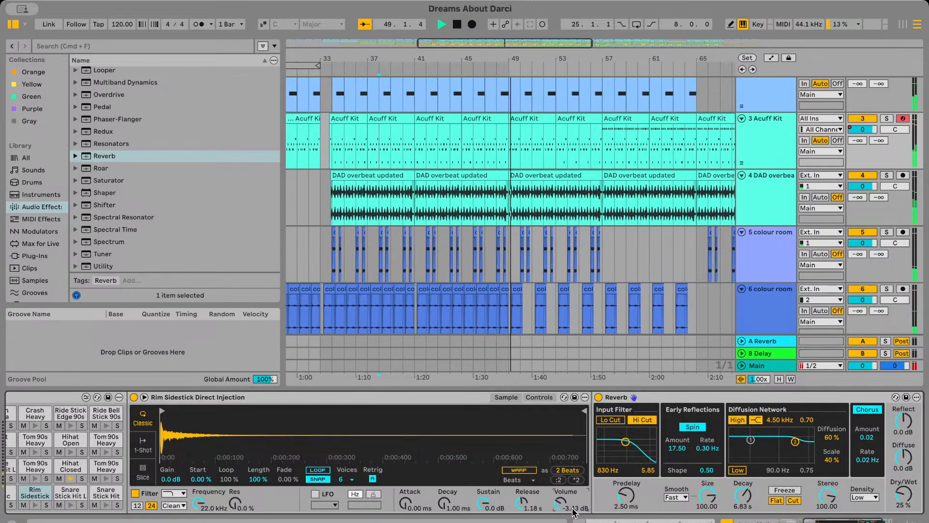
key(space)
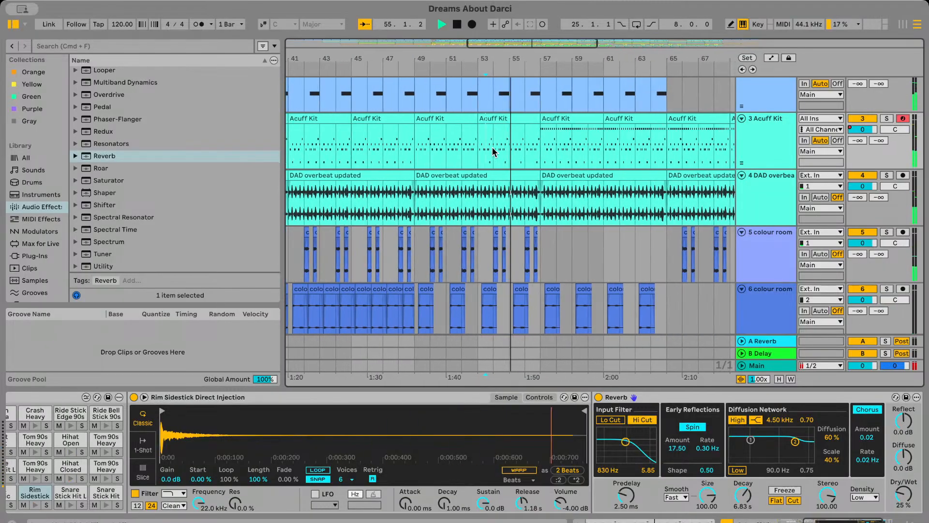
Replay the drums from earlier bars, finally from bar 33, and switch off the Rim Sidestick's Reverb
scroll(494, 152, left, 2)
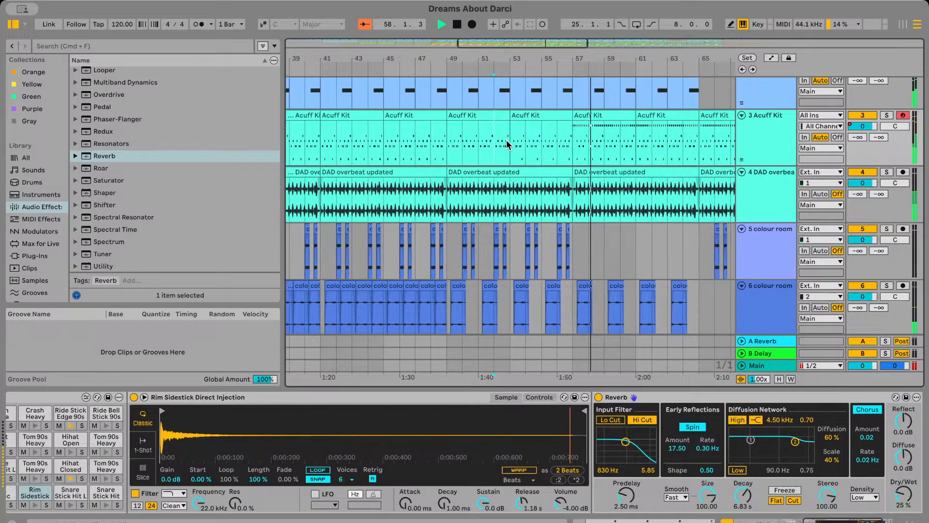
scroll(507, 144, left, 5)
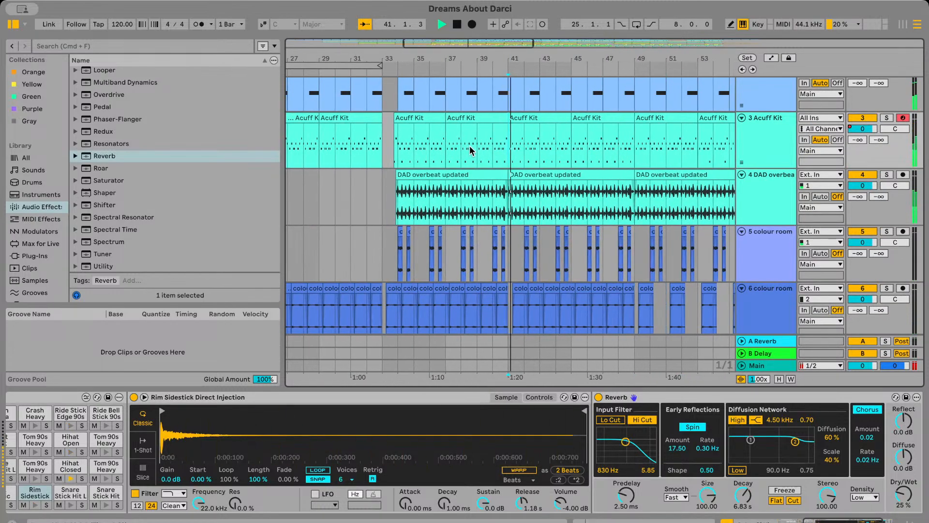
scroll(490, 233, left, 3)
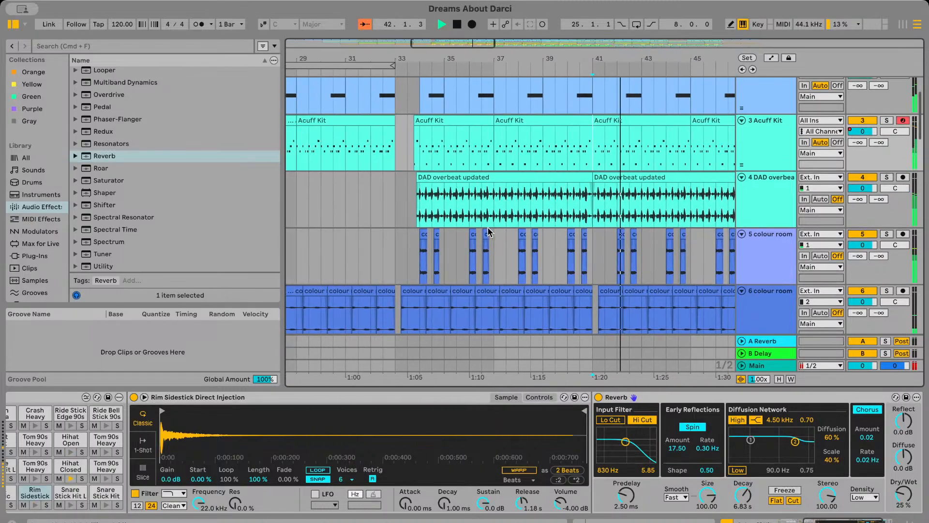
scroll(416, 148, left, 2)
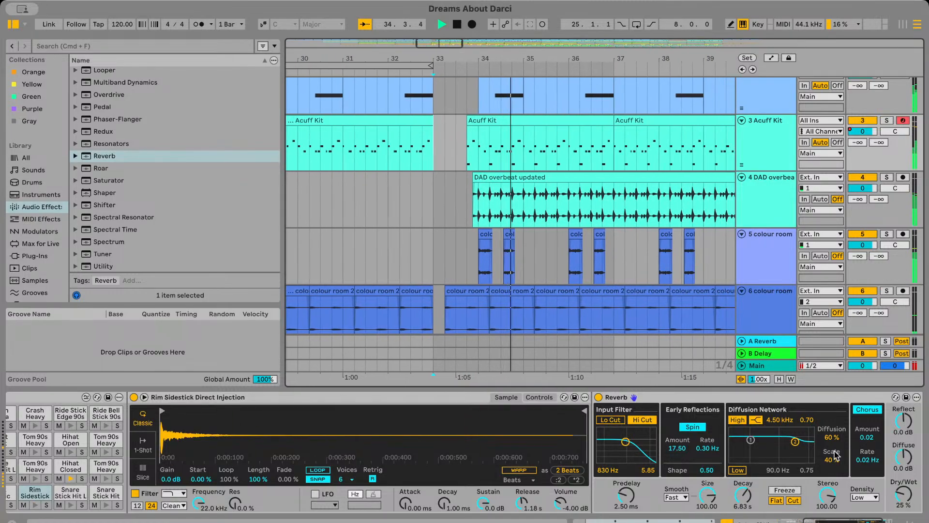
click(601, 399)
click(598, 397)
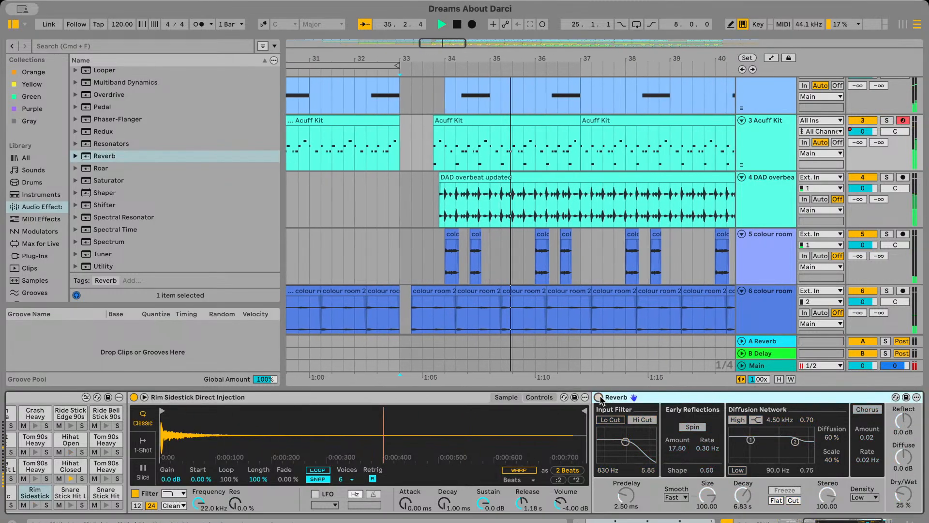
Try nudging the Rim Sidestick volume down and back up during playback
click(570, 507)
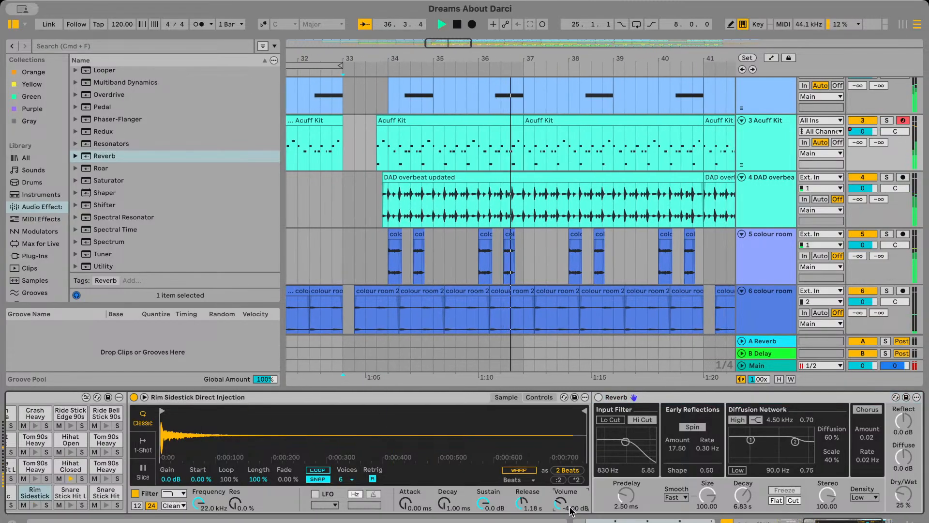
key(Down)
key(Up)
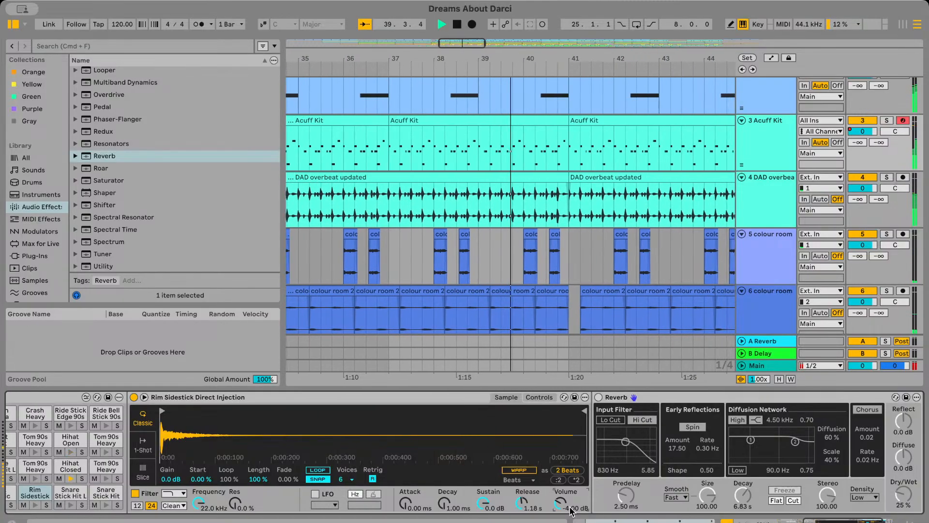
Mute track 3's Acuff Kit during playback and unmute it to compare the beat with and without it
scroll(636, 115, left, 5)
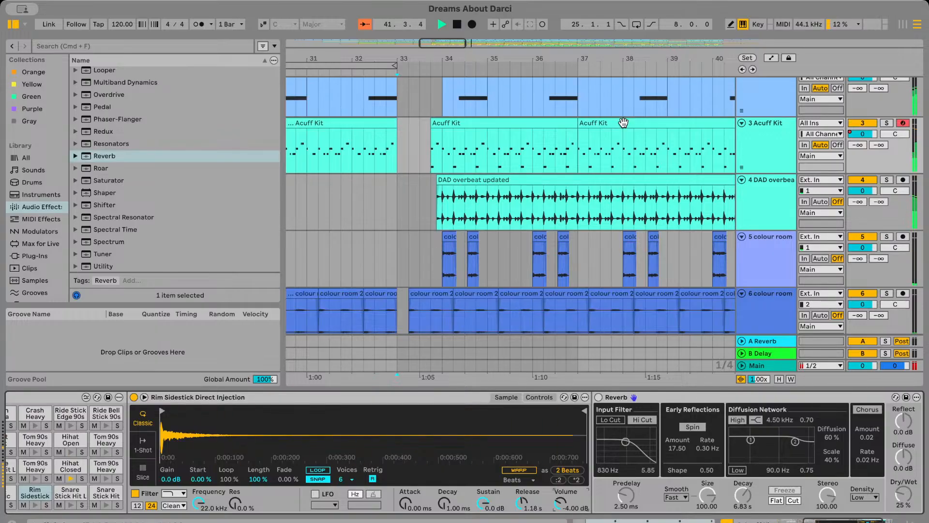
scroll(623, 123, right, 4)
click(856, 119)
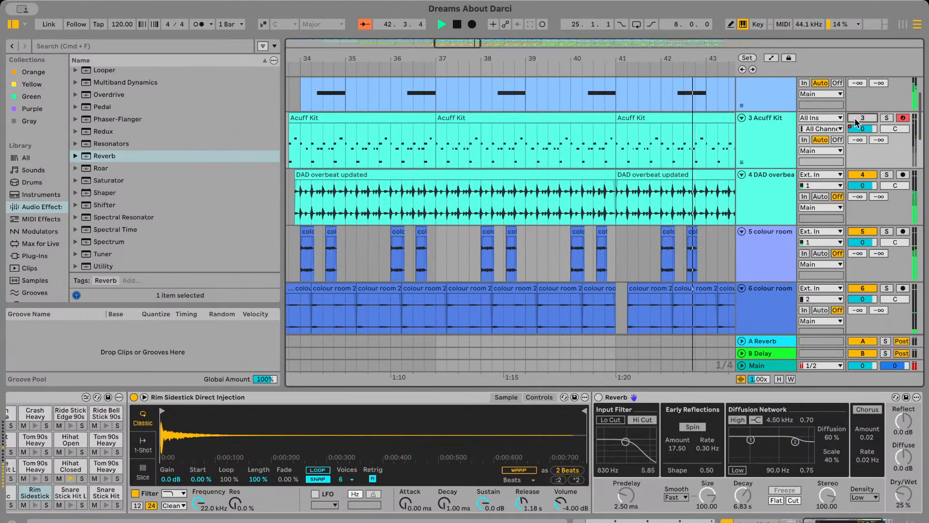
click(855, 118)
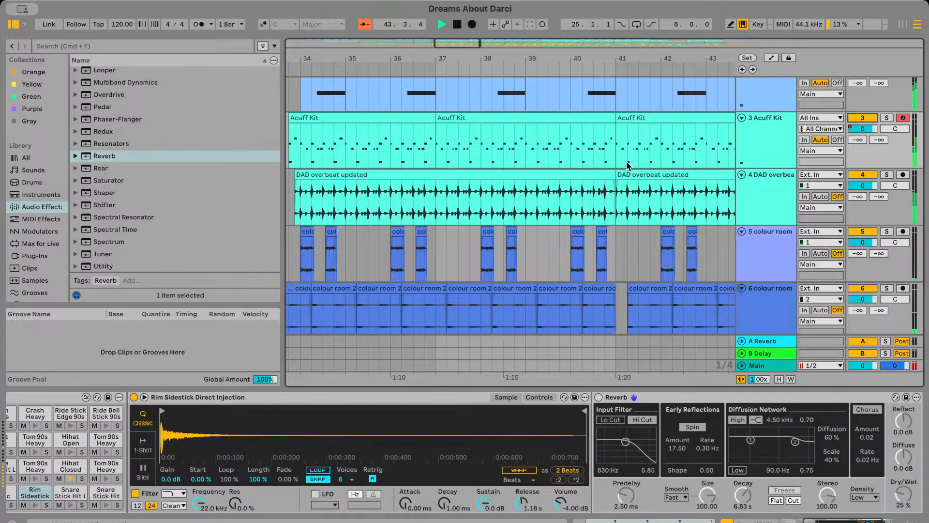
Stop playback and replay track 3's Acuff Kit from about bar 34 to hear the rim without reverb
scroll(627, 165, down, 3)
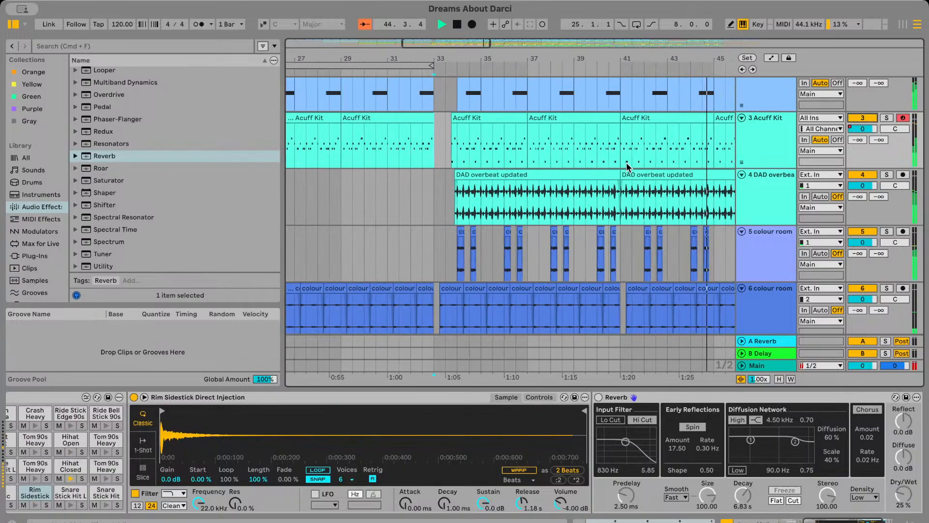
scroll(627, 167, right, 2)
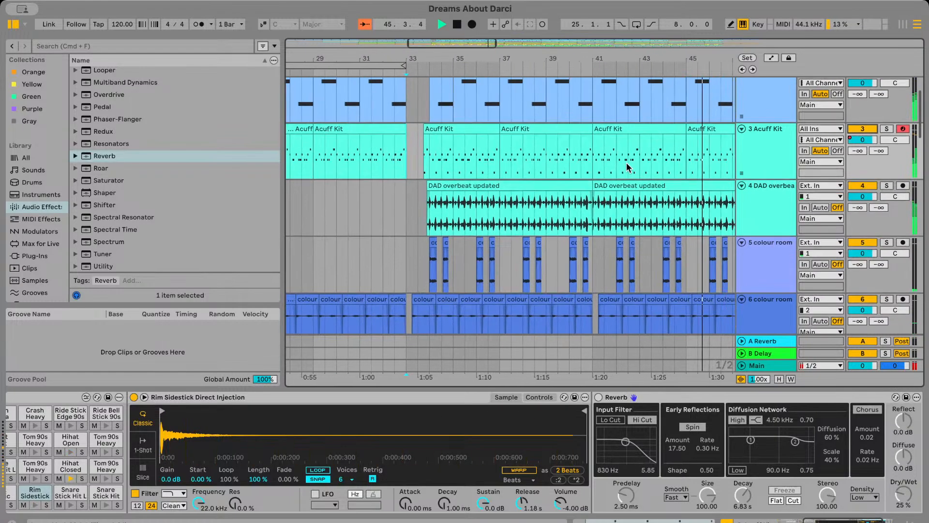
scroll(627, 167, right, 2)
key(space)
scroll(416, 161, up, 3)
click(392, 165)
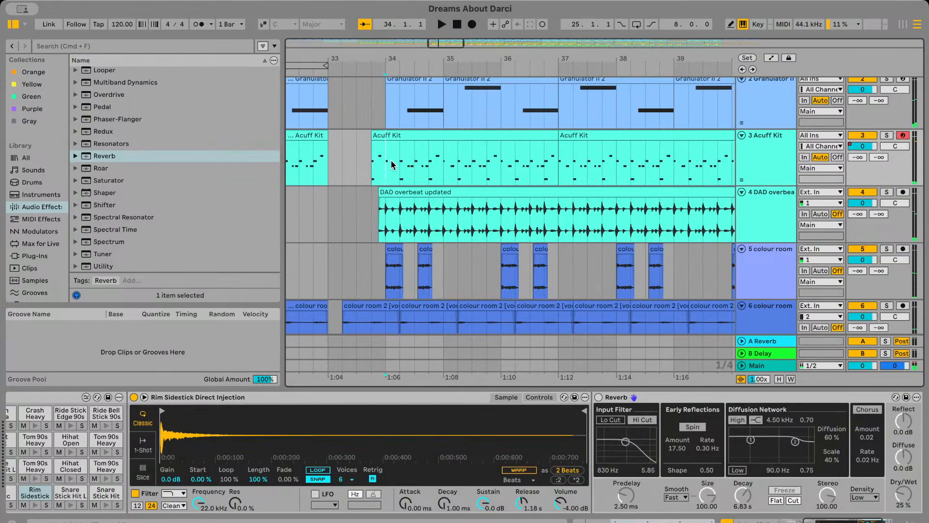
scroll(379, 165, left, 3)
key(space)
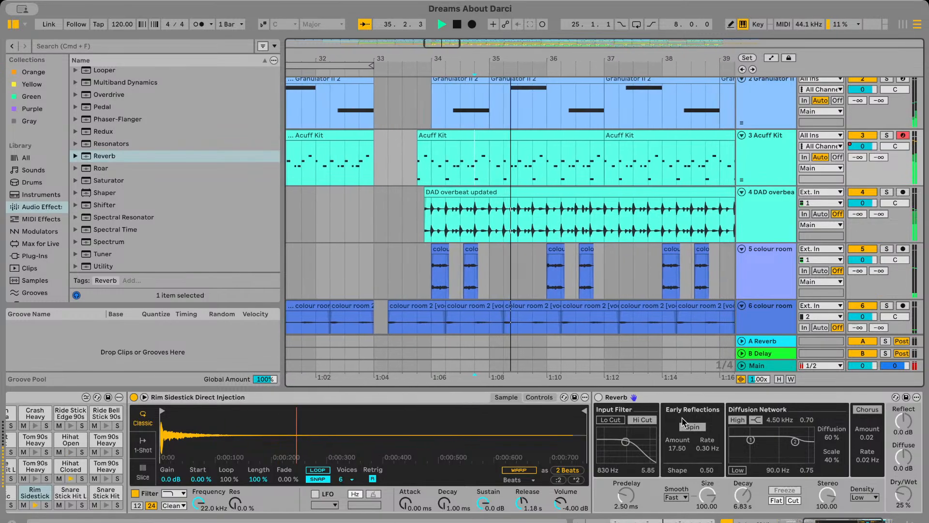
Switch the Rim Sidestick's Reverb back on with a decay of 2.20 s and replay the beat
click(600, 397)
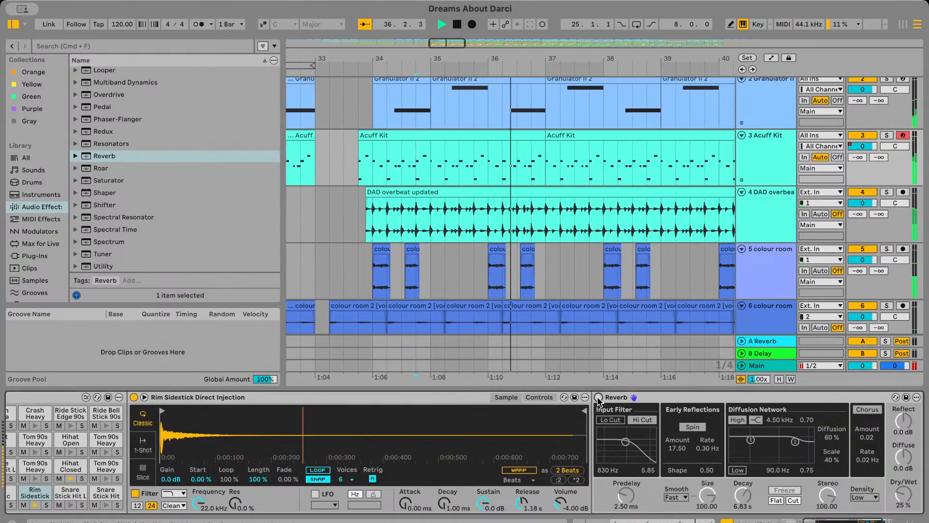
drag(743, 494, 743, 521)
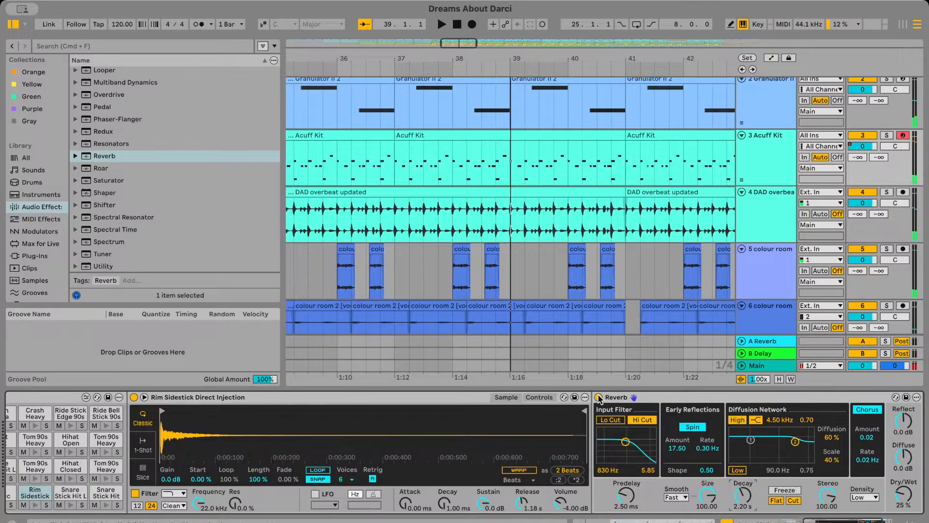
key(space)
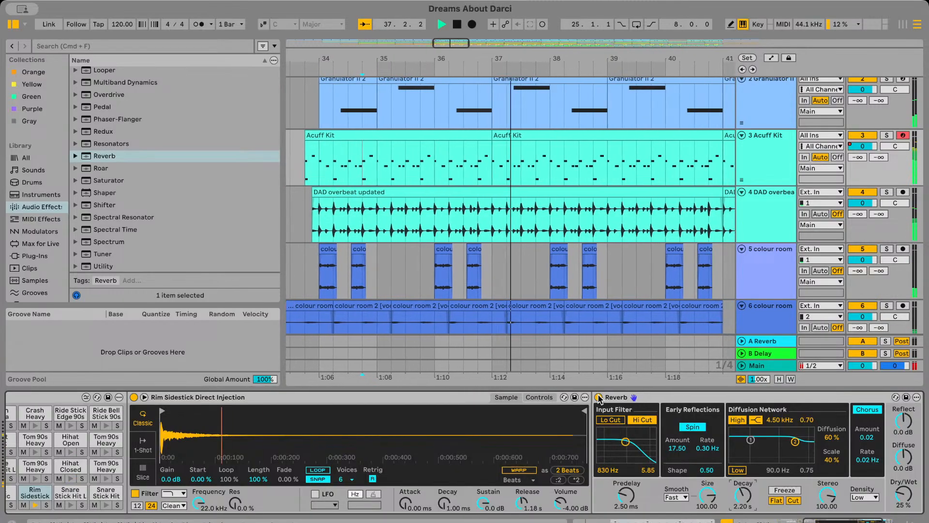
key(space)
Play the full arrangement from bar 37 and look through all the tracks during playback
click(605, 281)
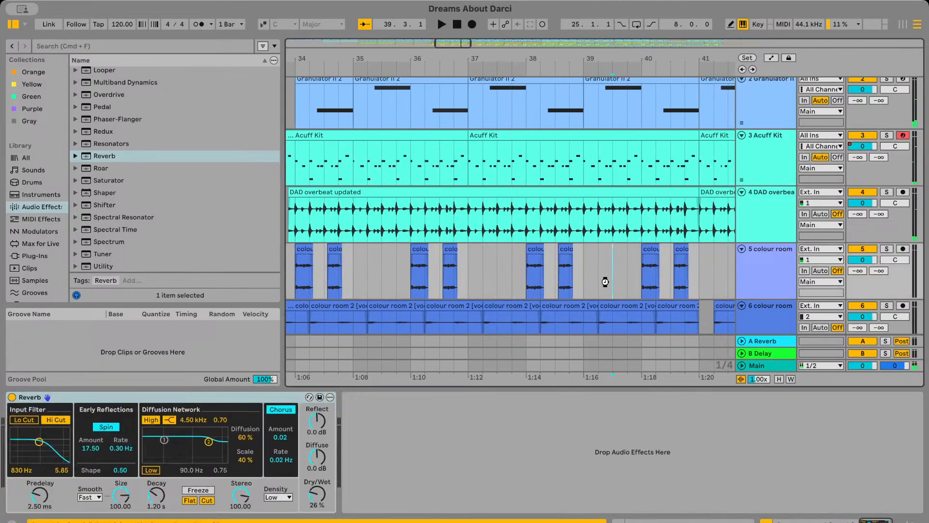
scroll(587, 263, left, 2)
scroll(587, 263, down, 2)
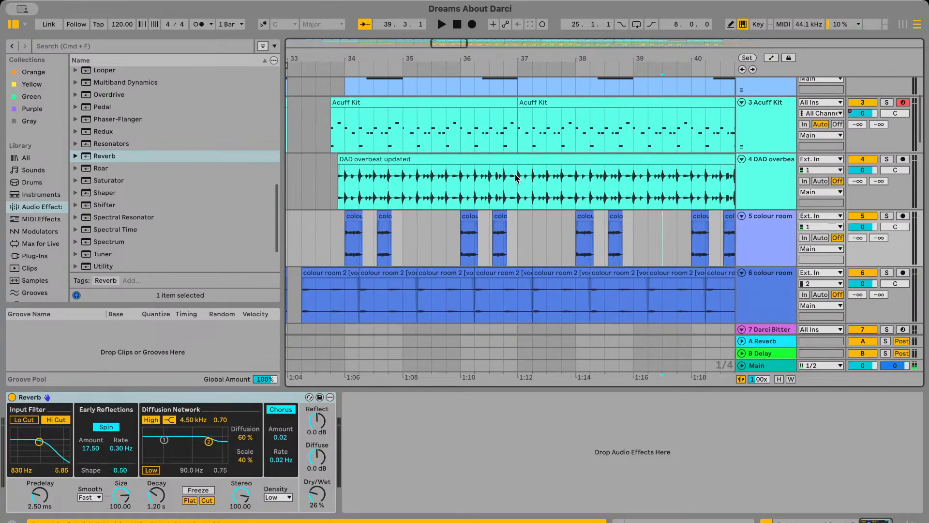
click(516, 177)
key(space)
scroll(516, 178, down, 8)
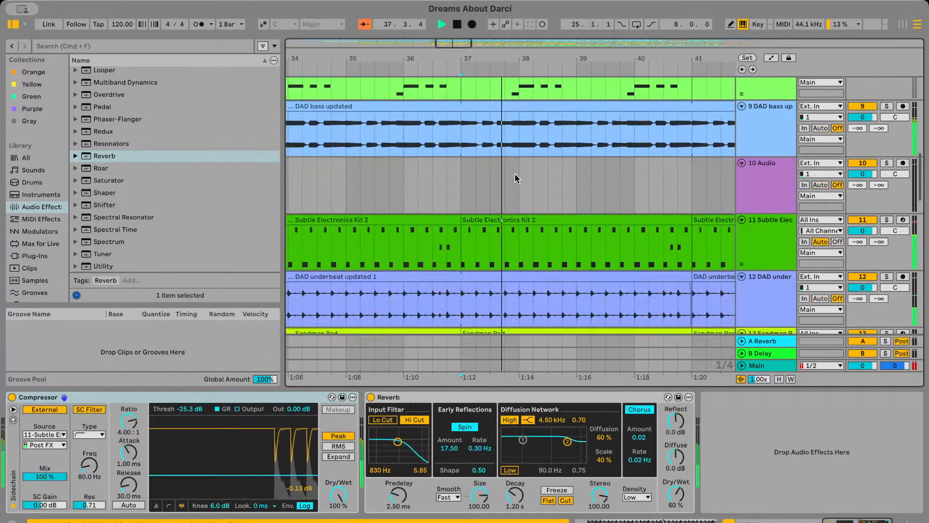
scroll(516, 179, down, 3)
scroll(515, 178, down, 10)
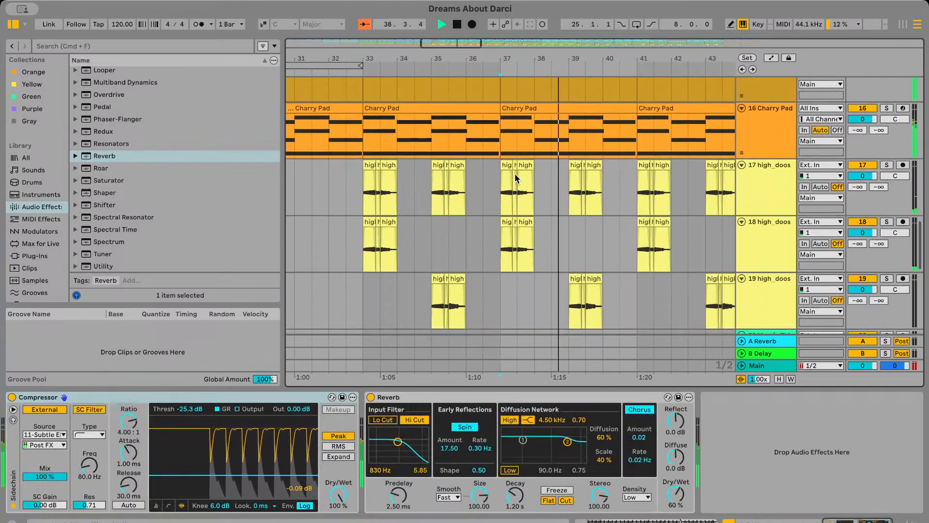
scroll(516, 179, up, 20)
key(space)
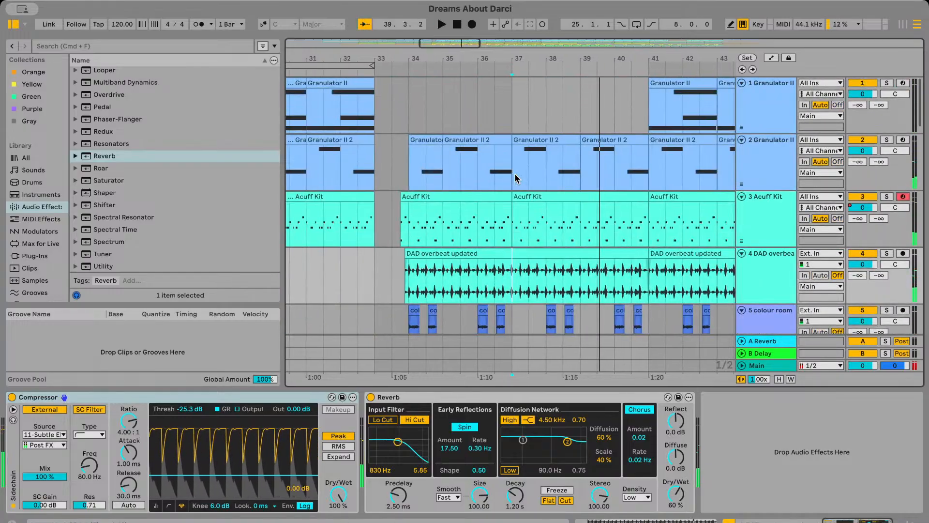
Solo track 2's Granulator II and play it from about bar 39
click(468, 171)
scroll(480, 172, right, 3)
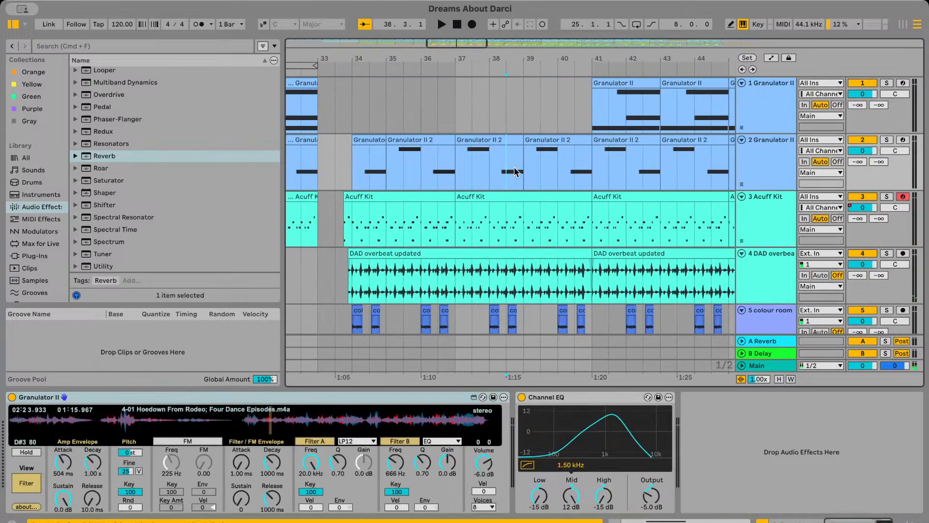
click(886, 140)
key(space)
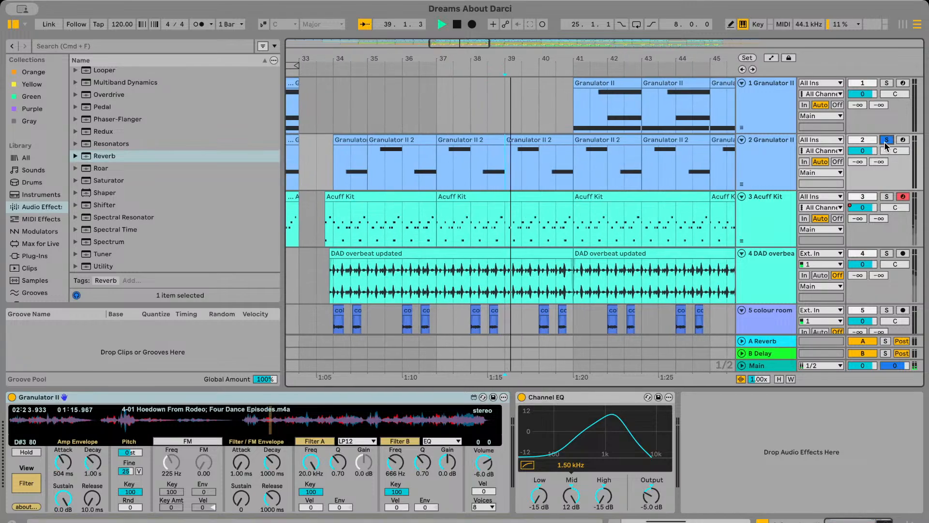
scroll(617, 190, up, 3)
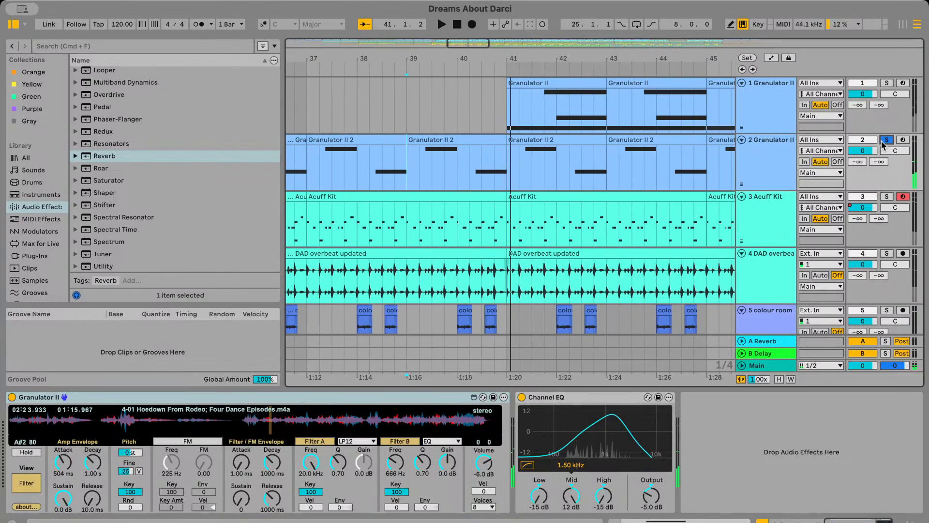
Solo track 1's Granulator II, listen to it from bar 41, and remove the solo
click(887, 83)
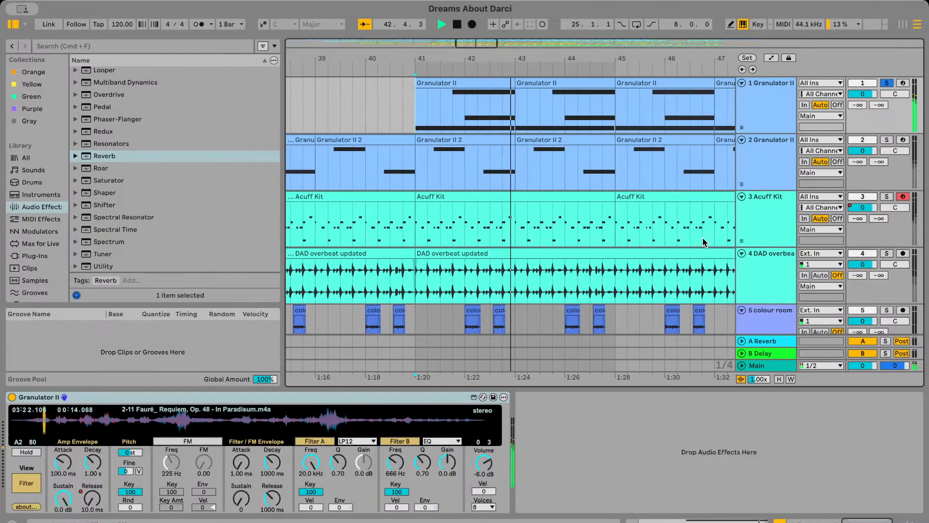
click(887, 82)
key(space)
Solo track 5's colour room clips, play them from bar 34, and remove the solo
scroll(498, 243, left, 8)
scroll(498, 242, down, 3)
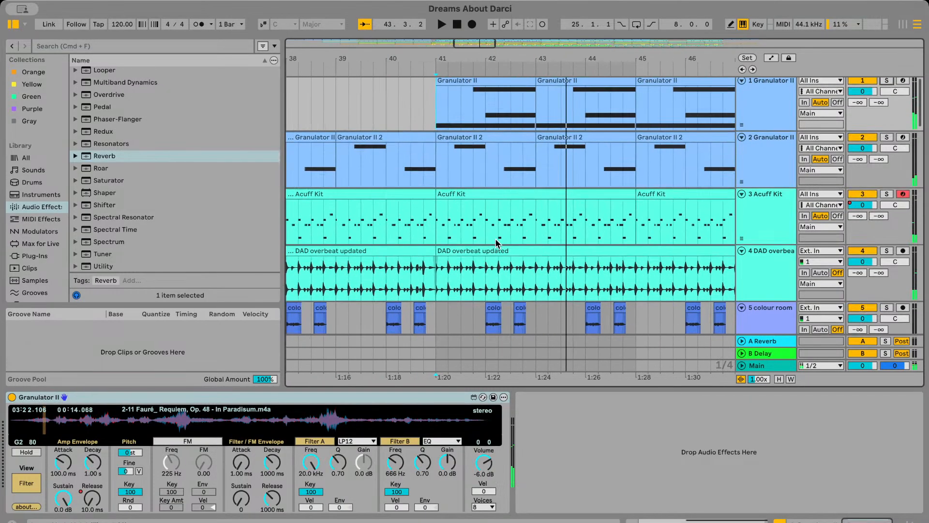
click(406, 250)
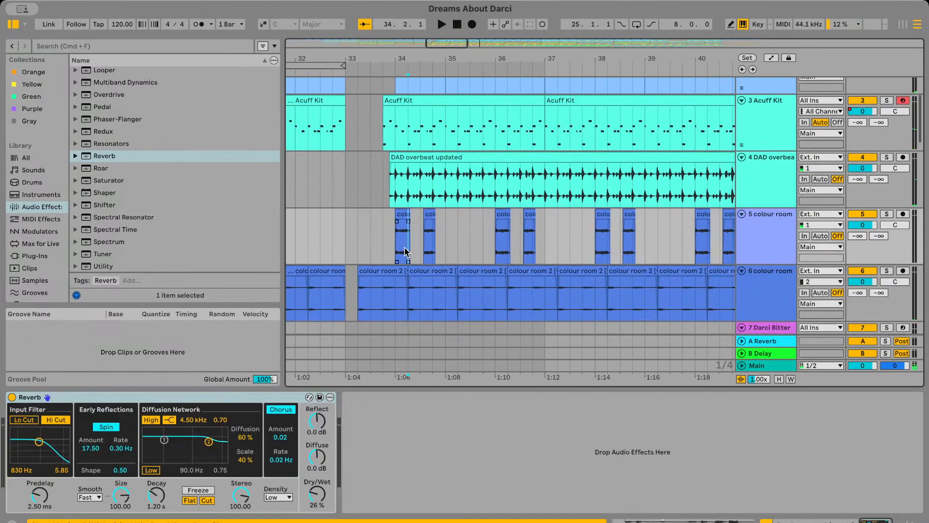
click(886, 216)
key(space)
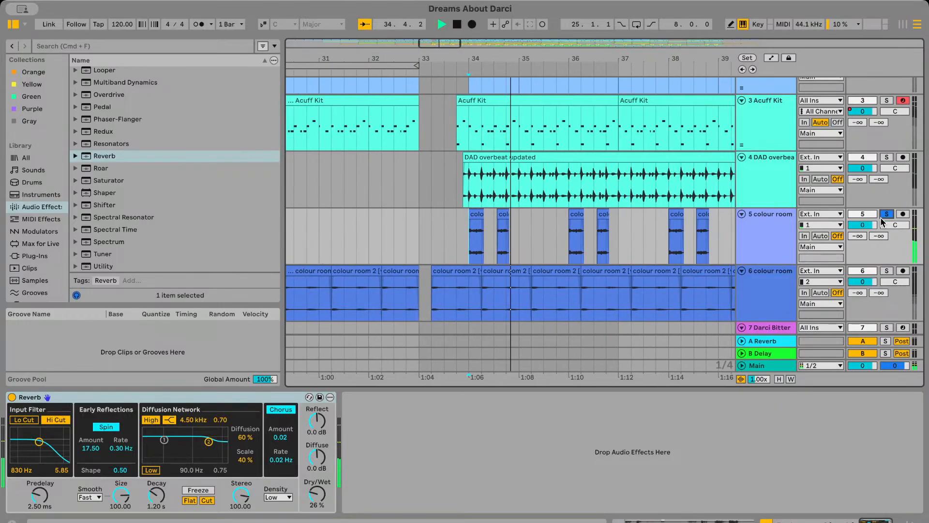
key(space)
click(883, 217)
Solo track 6's colour room vocals, play them from about bar 34, and remove the solo
scroll(638, 210, up, 3)
scroll(487, 239, up, 1)
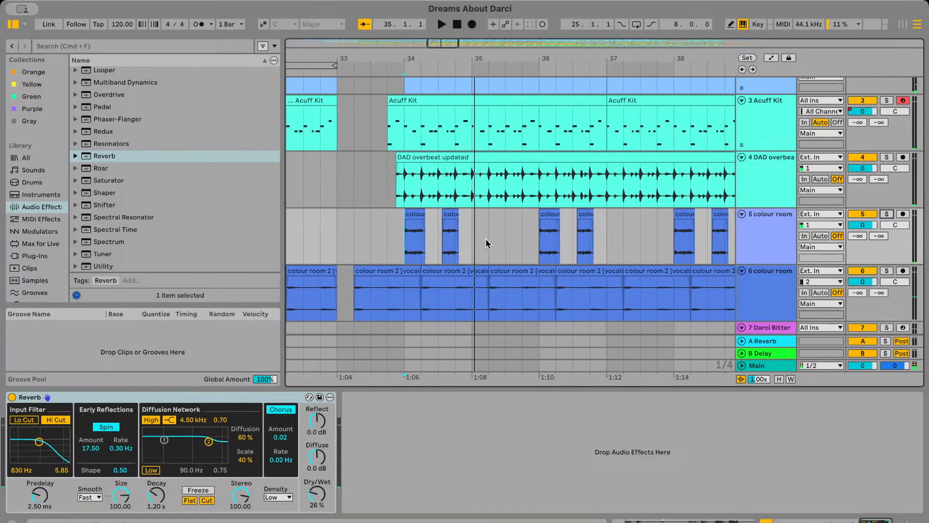
scroll(486, 243, down, 2)
scroll(487, 243, left, 1)
click(458, 279)
click(887, 238)
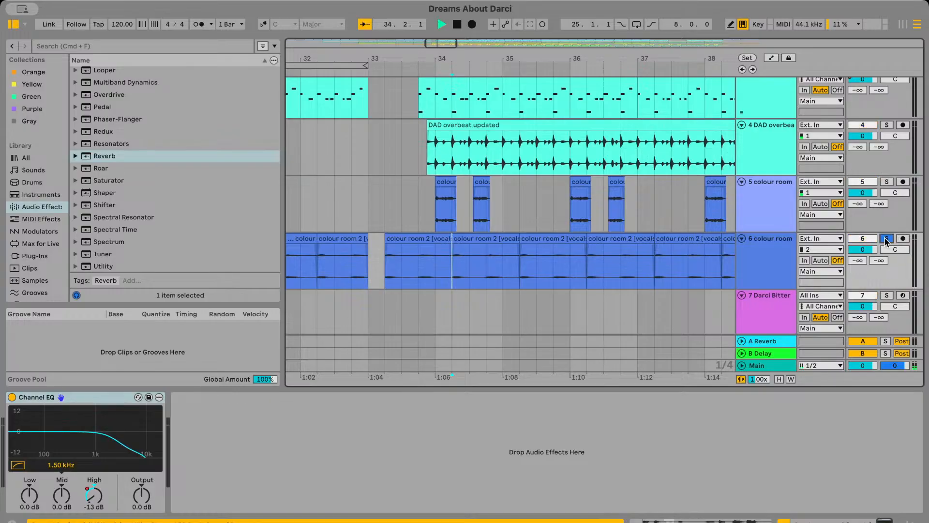
key(space)
key(space)
click(887, 239)
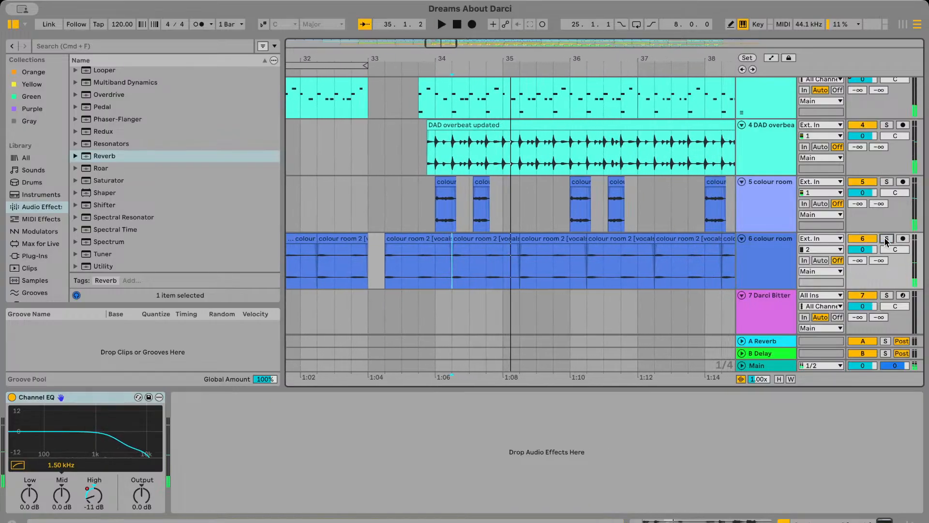
Solo track 13's Sandman Pad, play it from bar 33, and remove the solo
scroll(591, 249, down, 10)
scroll(491, 252, down, 10)
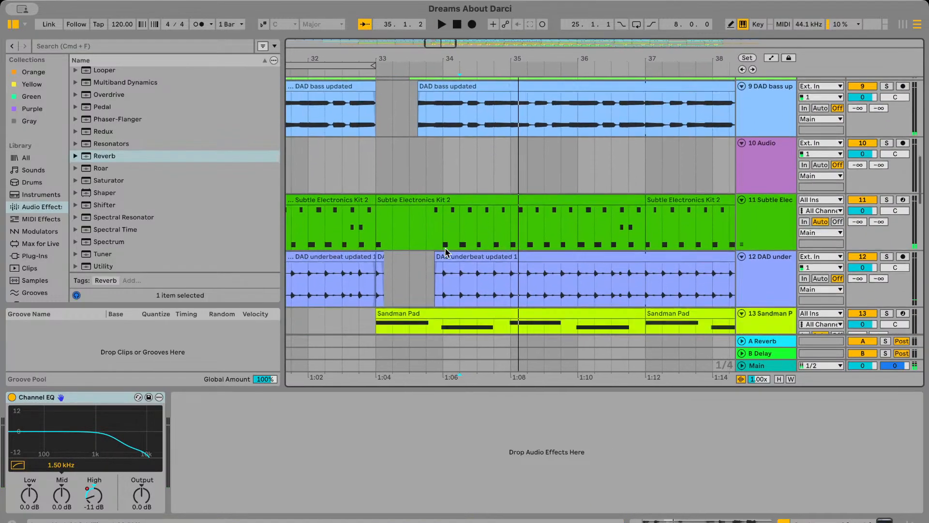
scroll(446, 251, left, 1)
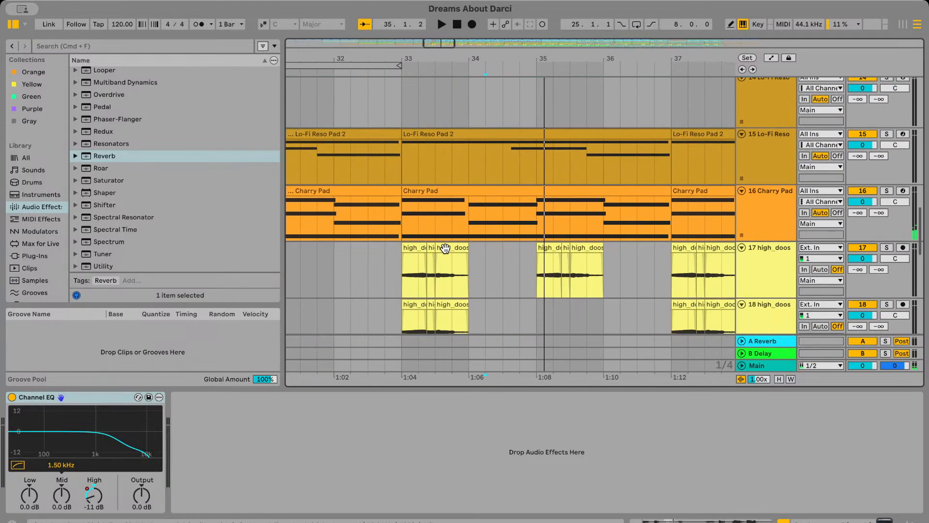
scroll(426, 228, up, 5)
scroll(416, 232, left, 1)
click(410, 242)
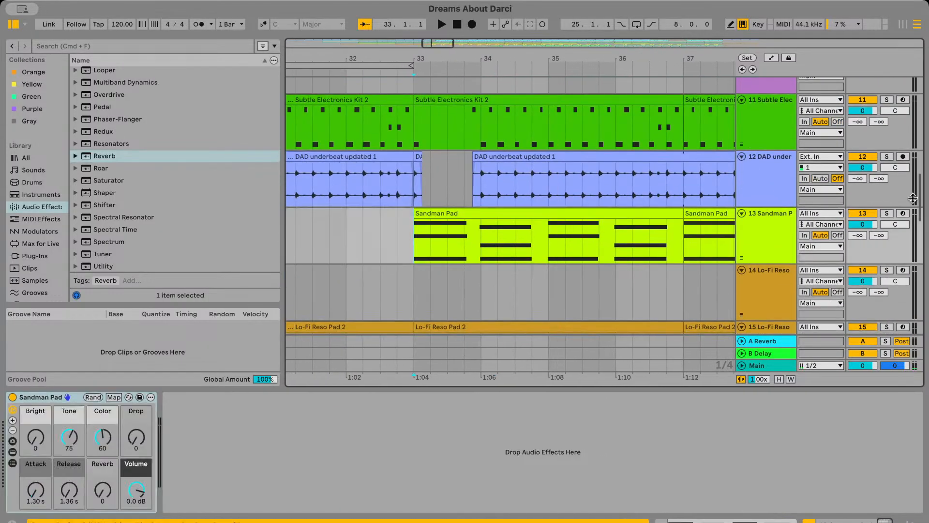
click(887, 213)
key(space)
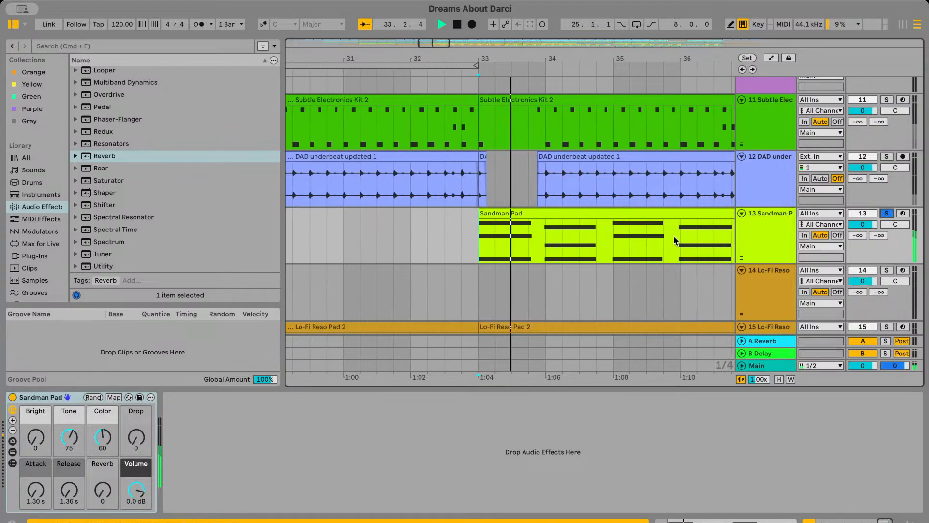
scroll(669, 251, down, 3)
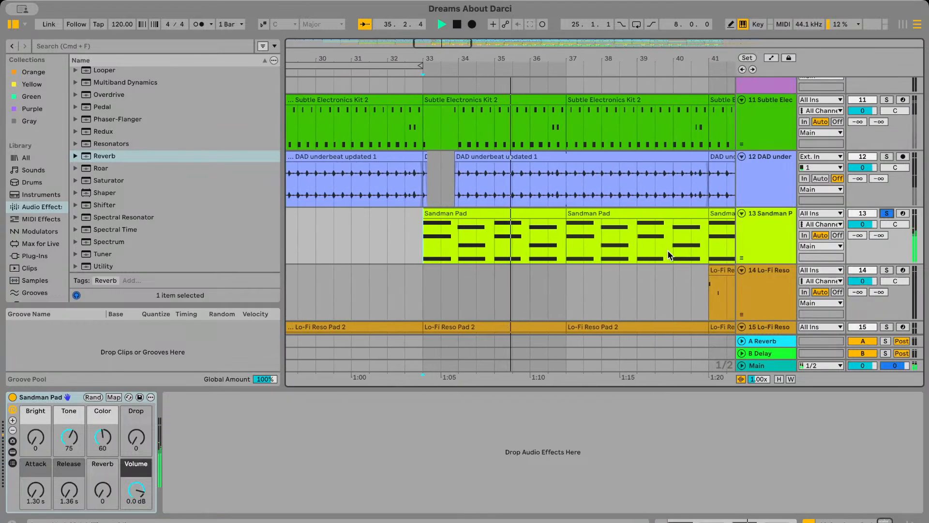
scroll(668, 256, down, 3)
scroll(669, 256, down, 3)
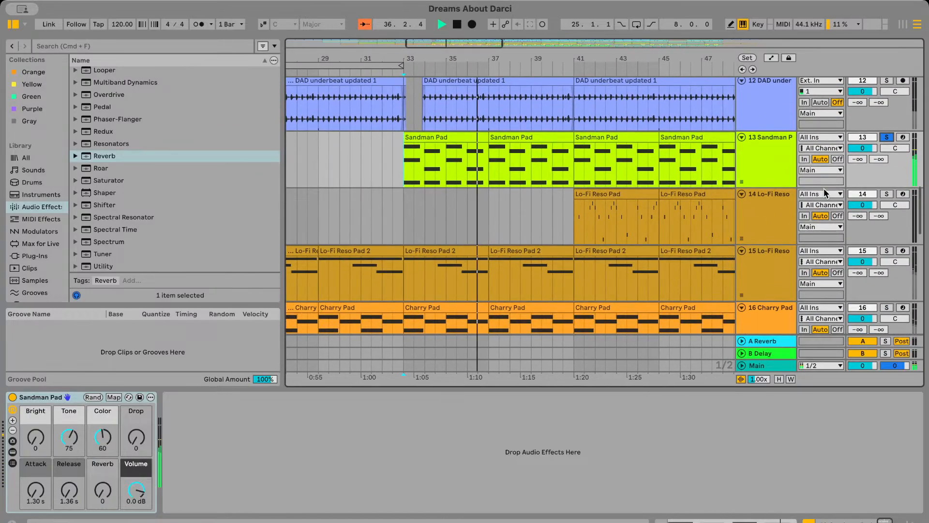
click(887, 137)
Solo track 15's Lo-Fi Reso Pad 2, play it from bar 33, and remove the solo
scroll(598, 184, down, 1)
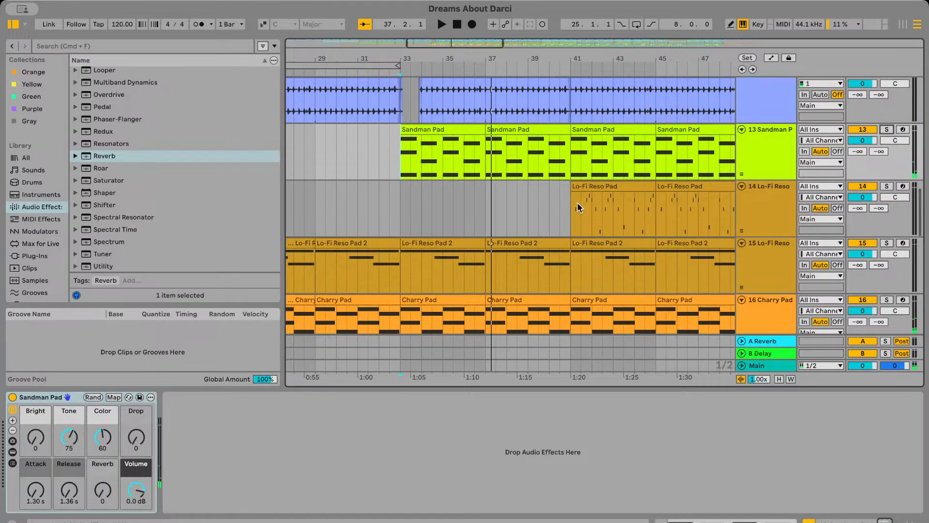
scroll(578, 203, up, 4)
click(555, 221)
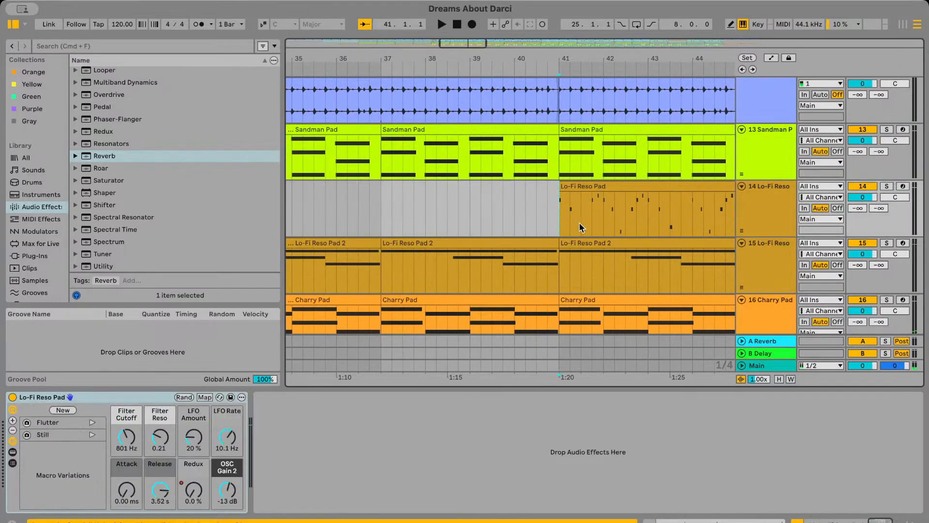
scroll(533, 239, left, 5)
click(442, 254)
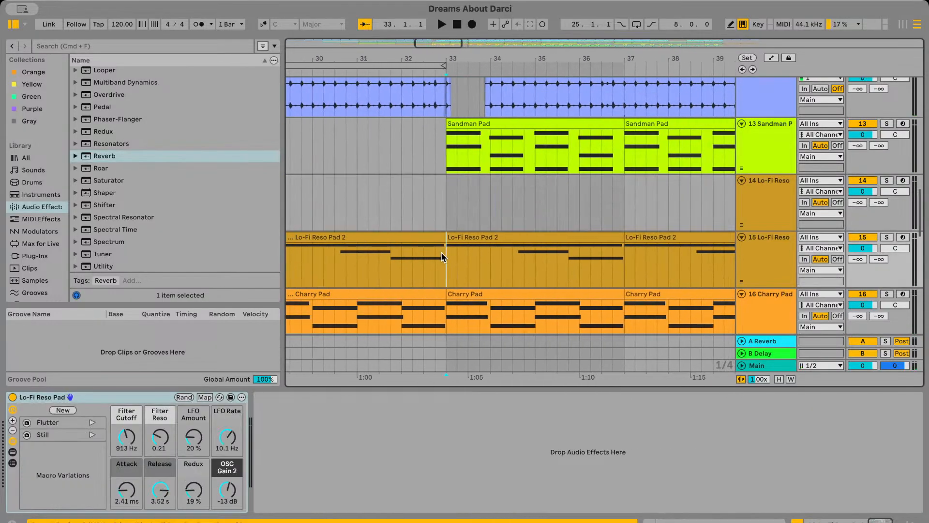
click(887, 237)
key(space)
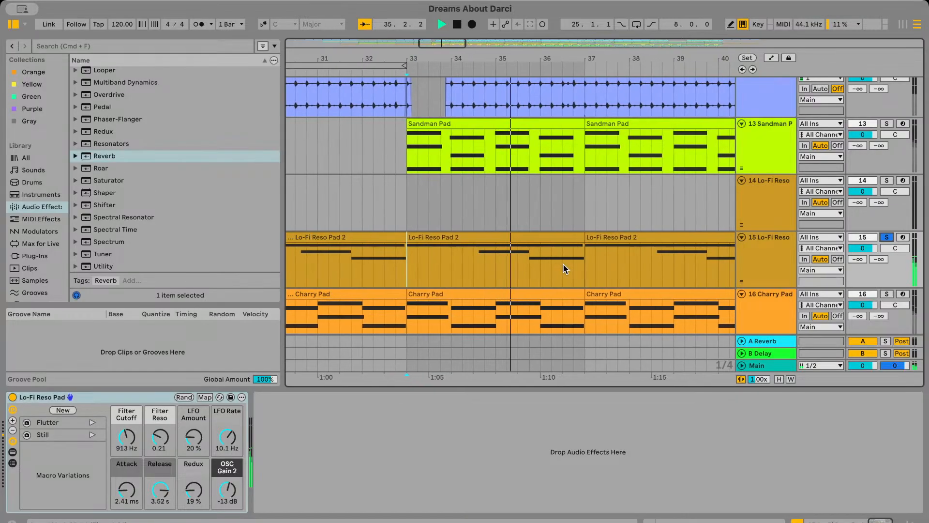
click(888, 238)
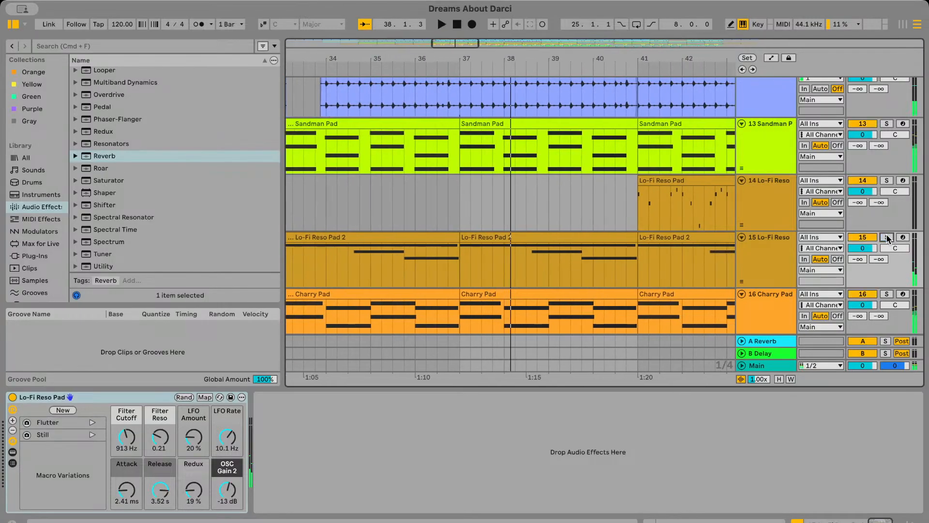
Solo track 16's Charry Pad, play it from bar 37, and remove the solo
scroll(545, 230, down, 5)
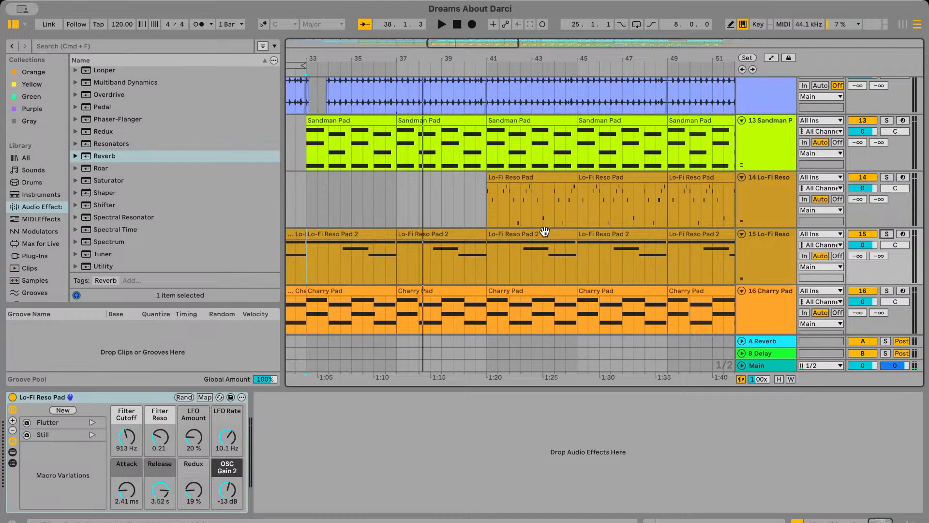
scroll(545, 231, down, 1)
scroll(544, 231, left, 2)
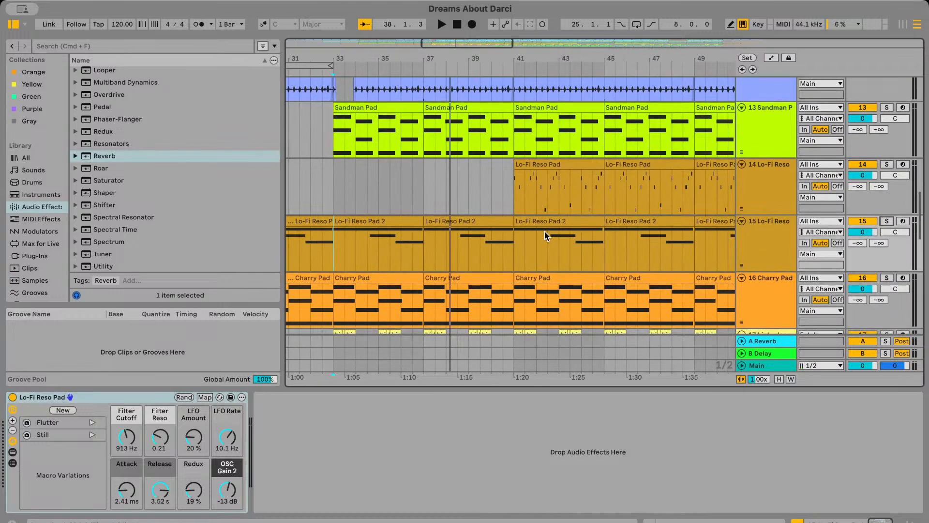
scroll(545, 231, down, 7)
scroll(545, 231, left, 2)
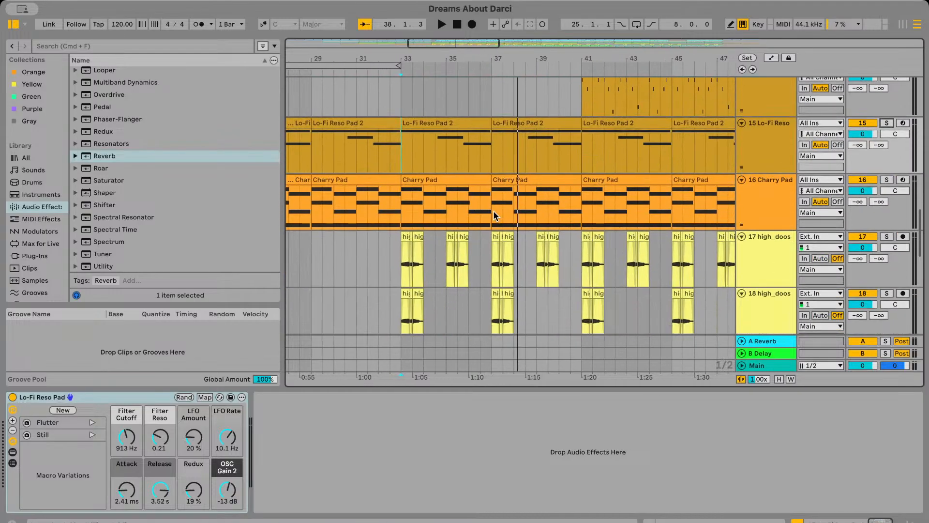
click(493, 211)
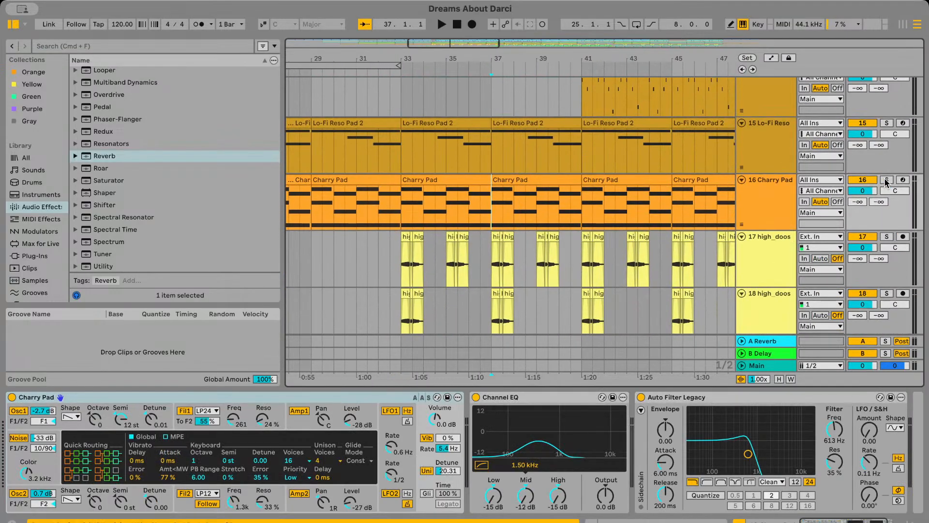
key(space)
scroll(601, 256, down, 15)
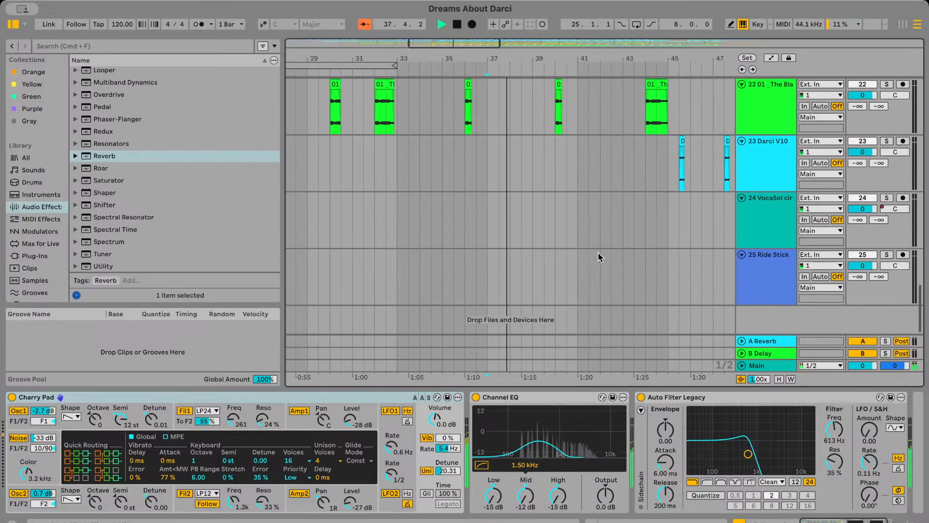
scroll(601, 257, up, 20)
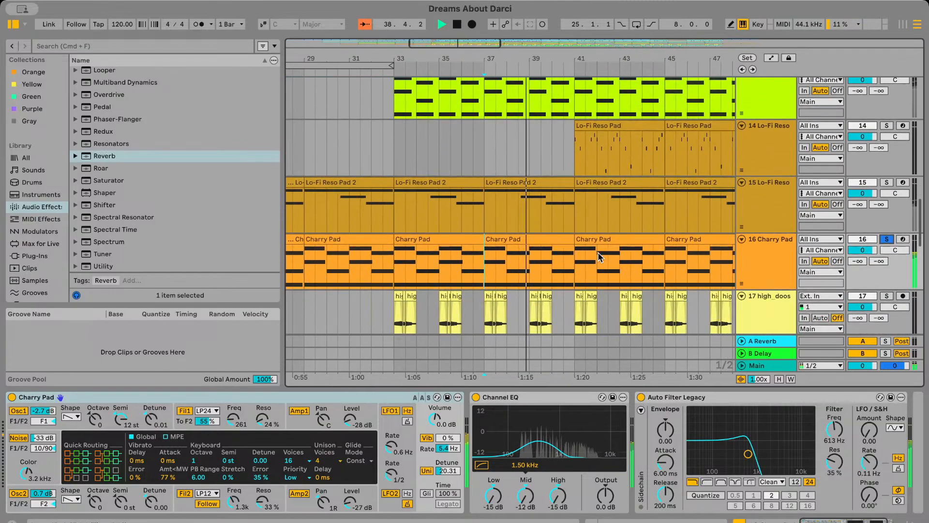
scroll(601, 257, down, 2)
scroll(600, 257, up, 4)
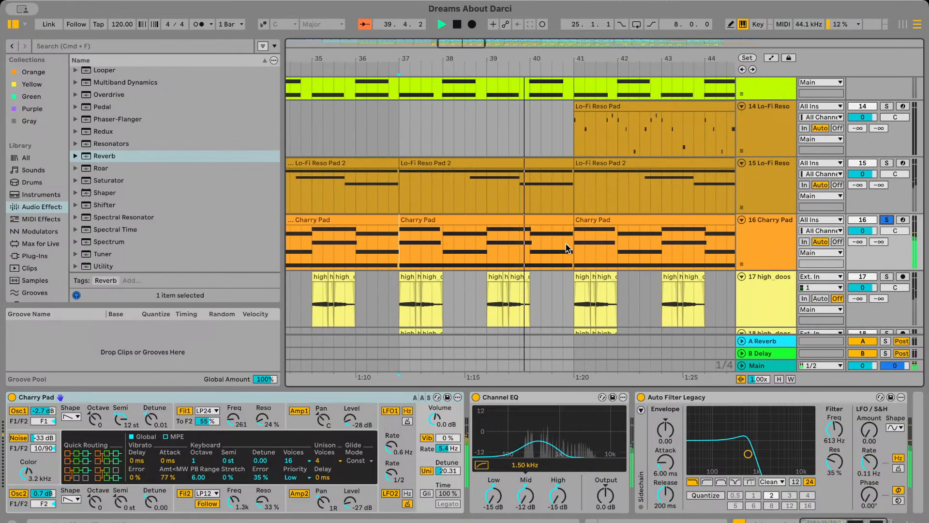
scroll(567, 248, down, 6)
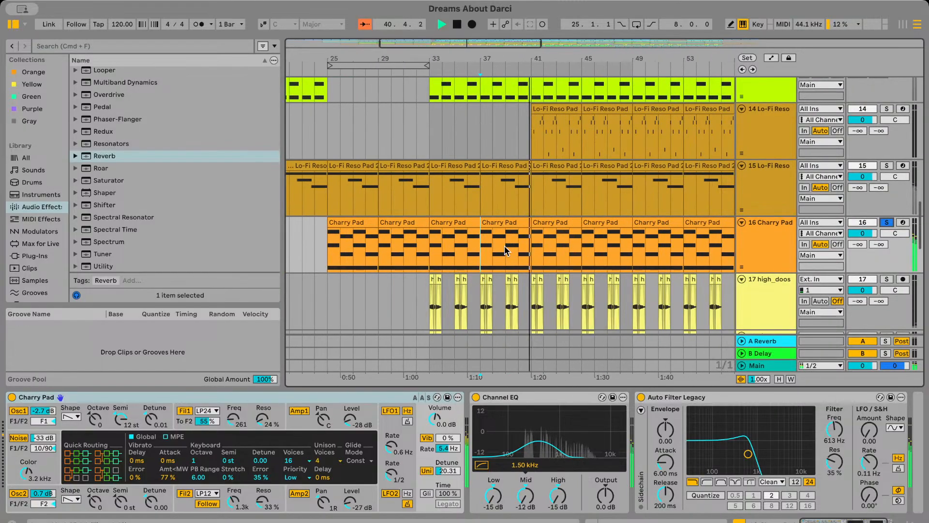
scroll(545, 242, up, 5)
scroll(546, 242, down, 3)
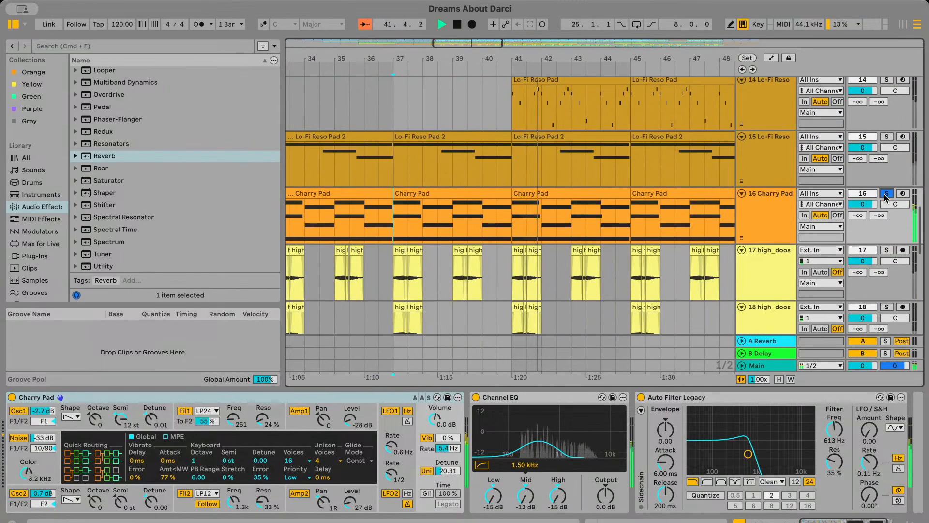
key(space)
click(886, 194)
Group the three high_doos tracks and name the group with the vocalist's first name followed by "vox"
scroll(665, 211, down, 5)
scroll(665, 211, left, 6)
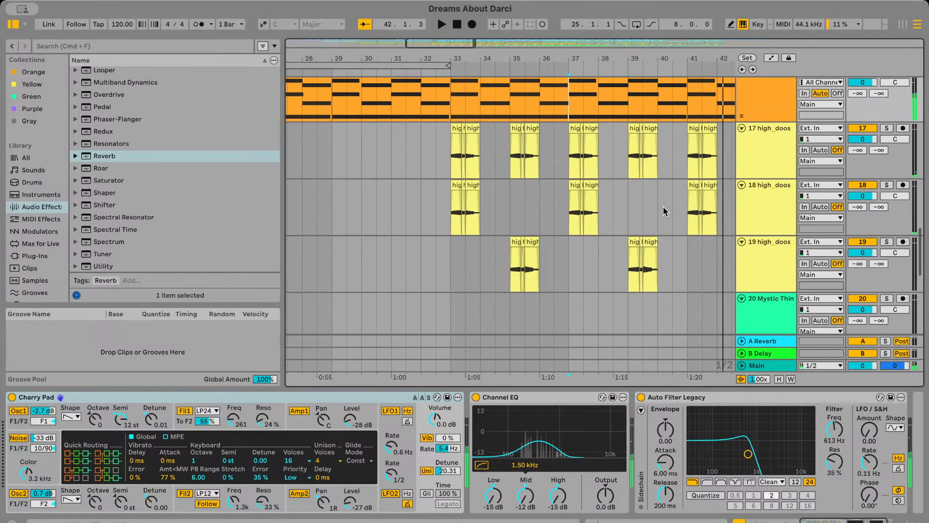
click(768, 169)
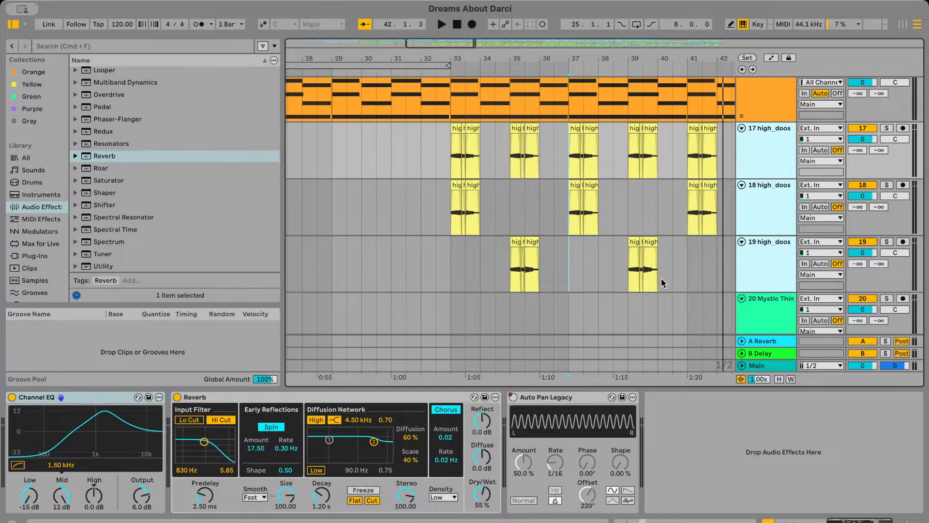
key(super+g)
scroll(600, 273, down, 2)
scroll(601, 273, right, 2)
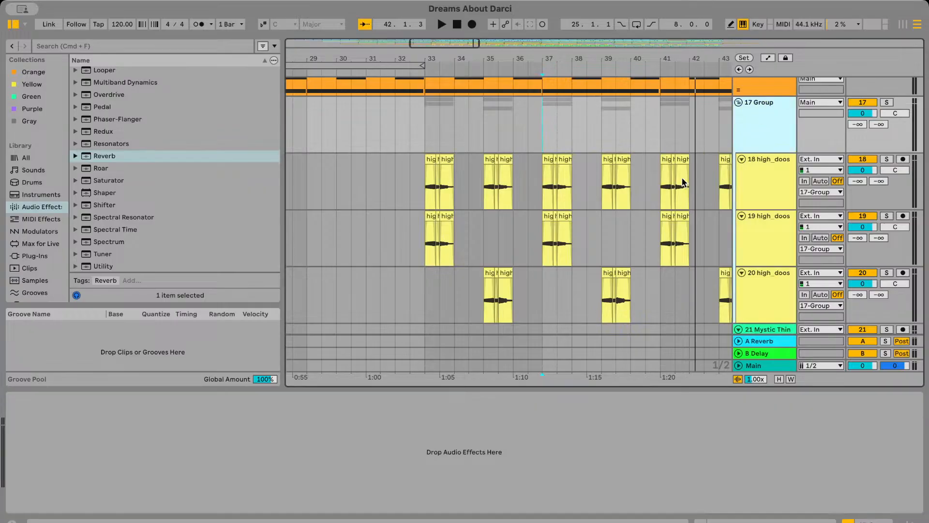
key(super+r)
text(Au)
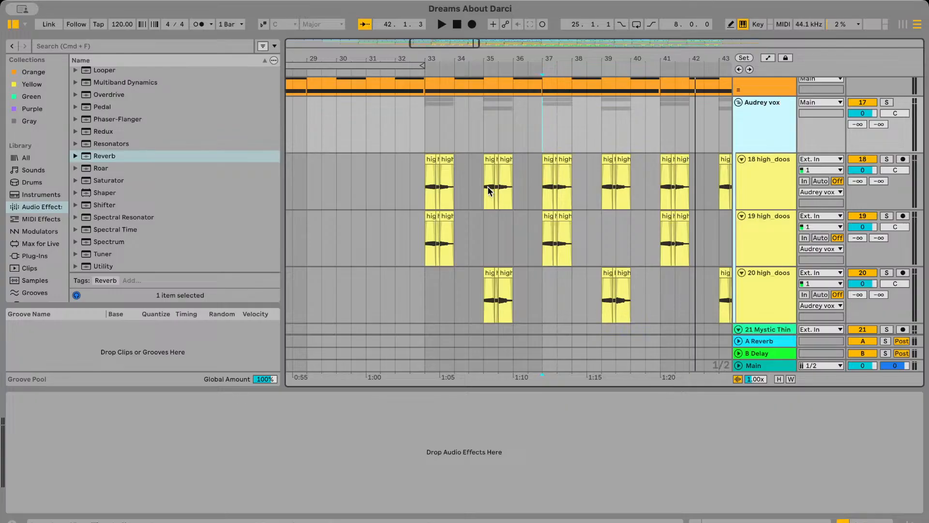
Solo track 18's high_doos vocals inside the group and play them from bar 33
scroll(488, 191, up, 5)
scroll(414, 182, up, 5)
scroll(413, 182, left, 3)
click(366, 189)
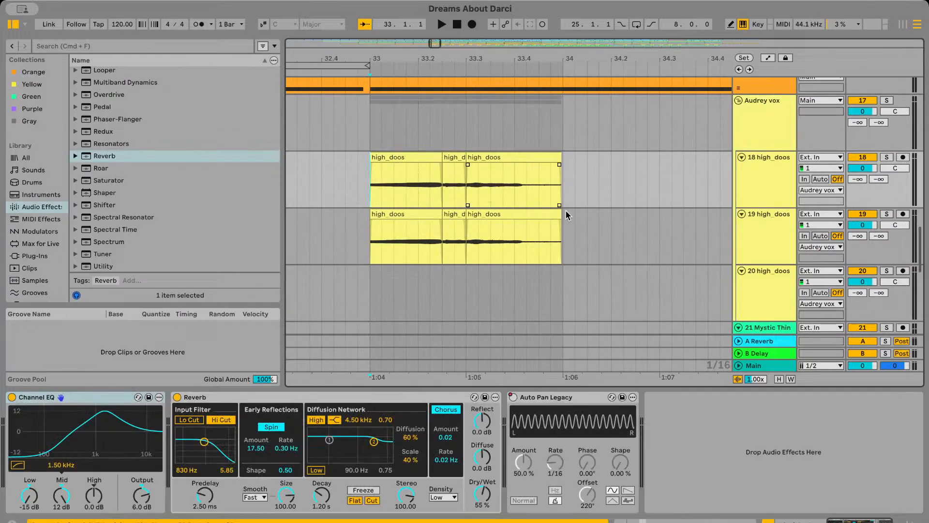
scroll(546, 172, left, 1)
scroll(546, 171, right, 4)
scroll(546, 172, left, 3)
scroll(546, 171, up, 1)
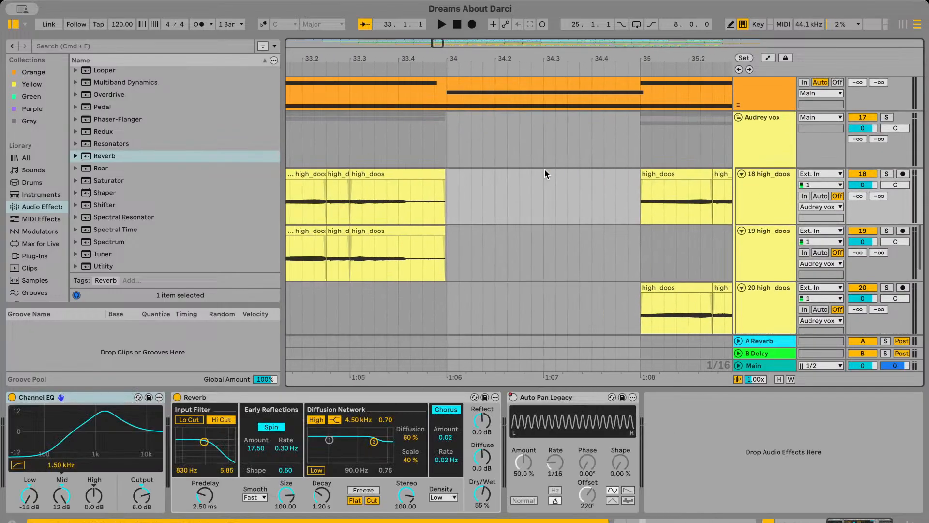
scroll(617, 187, down, 6)
scroll(646, 192, down, 1)
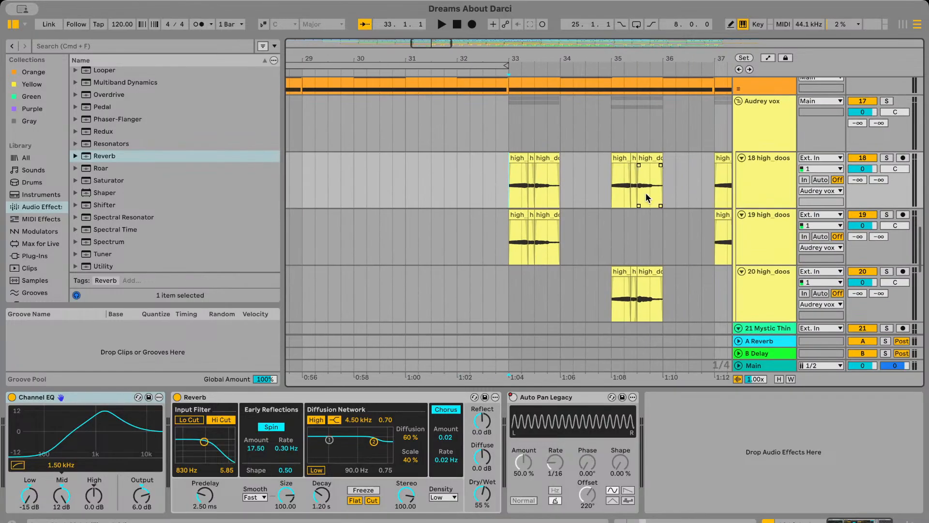
key(space)
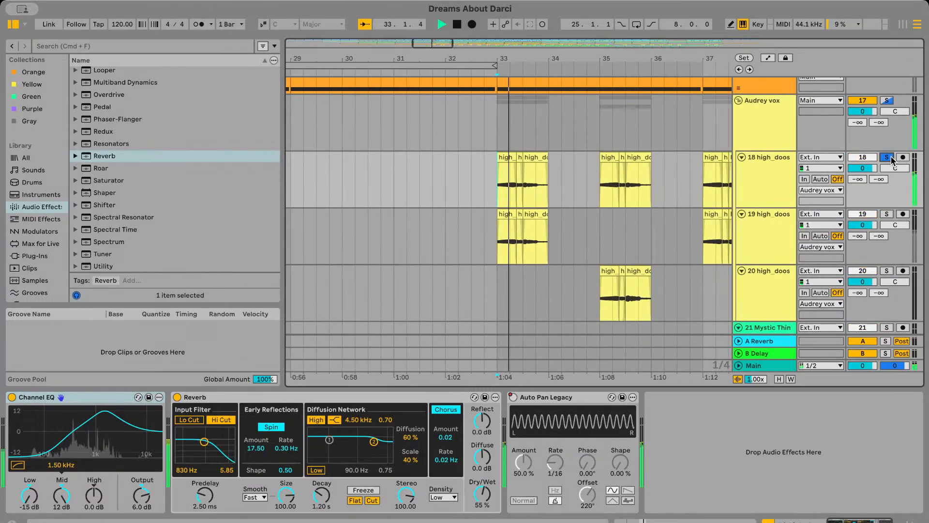
scroll(603, 211, up, 2)
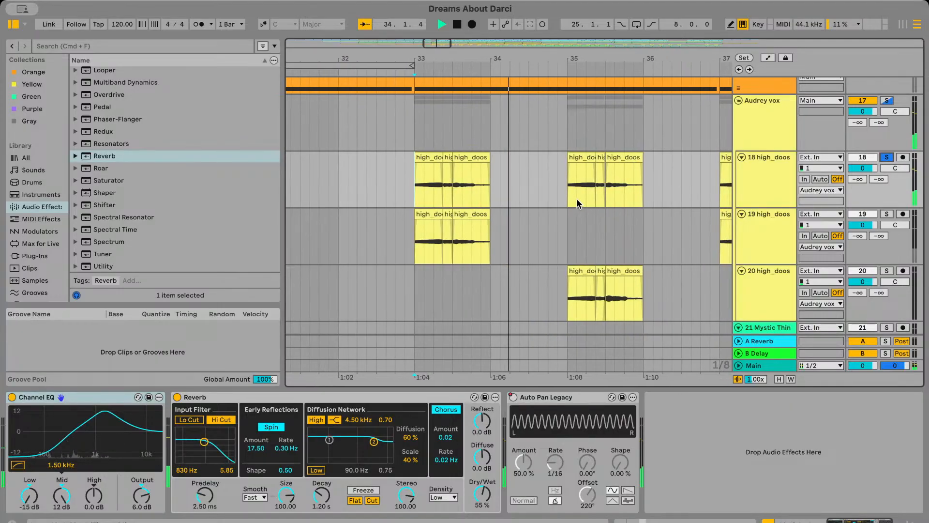
scroll(446, 184, left, 3)
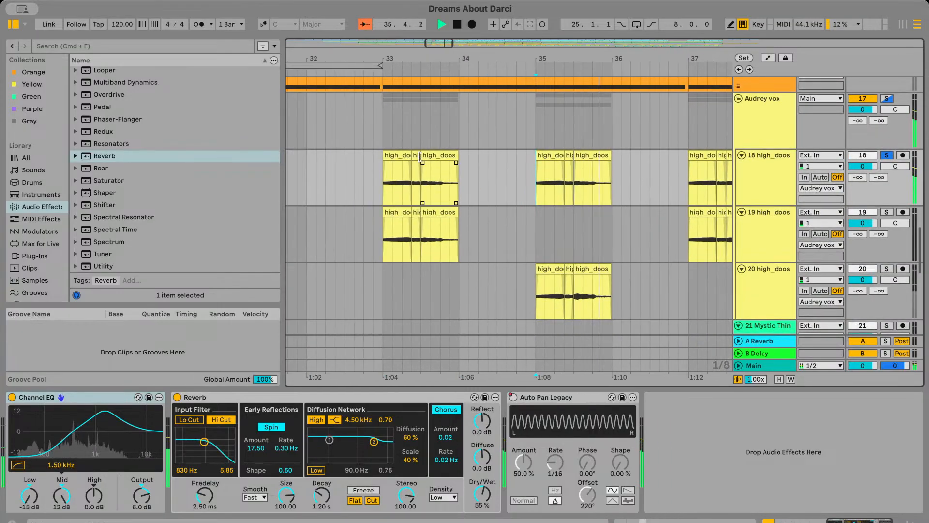
key(space)
Try to extend the start of track 18's third high_doos clip back into bar 32, play it, and undo the extension
drag(420, 156, 335, 156)
click(351, 178)
key(space)
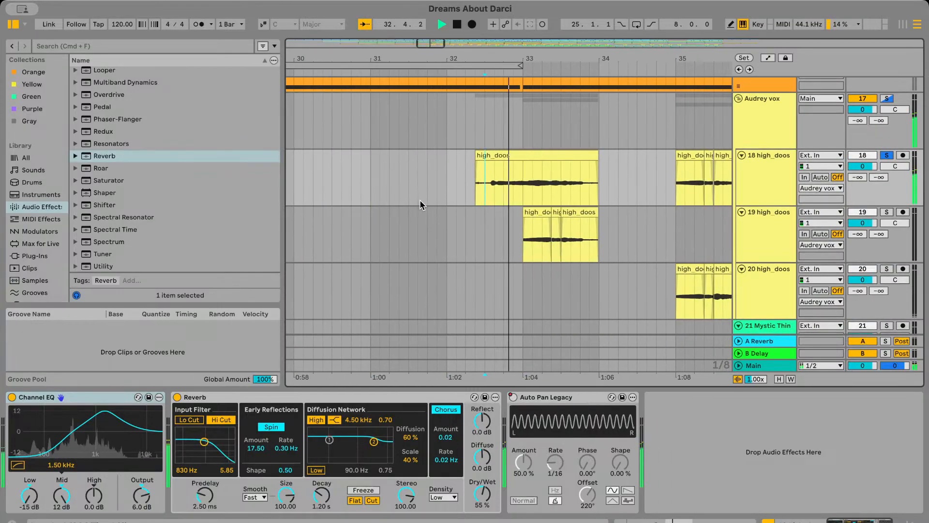
scroll(420, 200, down, 2)
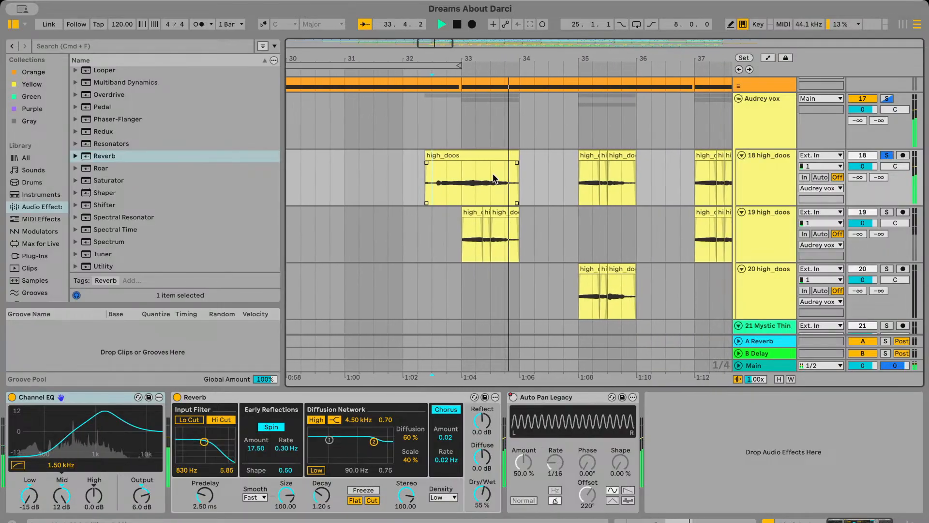
key(super+z)
key(space)
Try to extend the end of track 18's first high_doos clip to just past bar 35, play it, and undo the extension
drag(468, 156, 578, 156)
key(space)
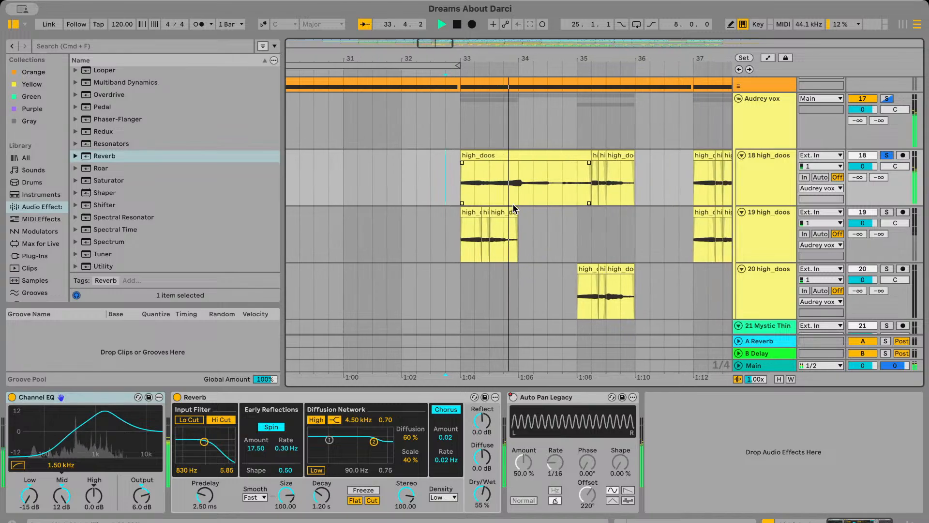
scroll(501, 186, down, 2)
key(super+z)
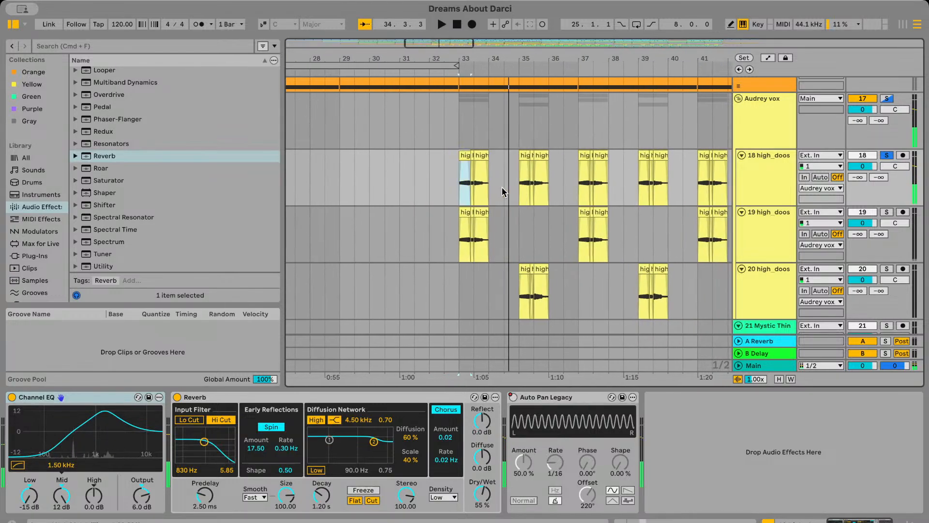
Add track 19's high_doos vocals to the solo and play them together with track 18 from bar 33
key(space)
click(888, 212)
key(space)
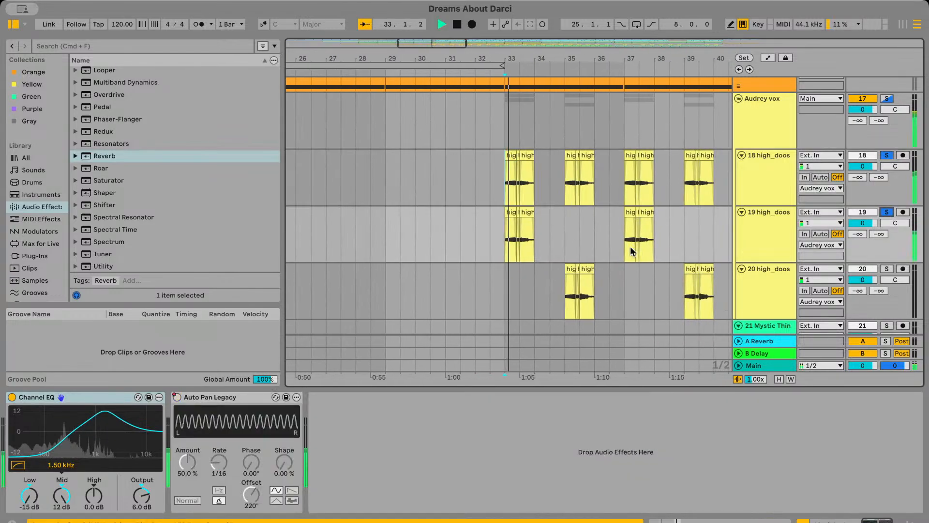
scroll(630, 246, up, 2)
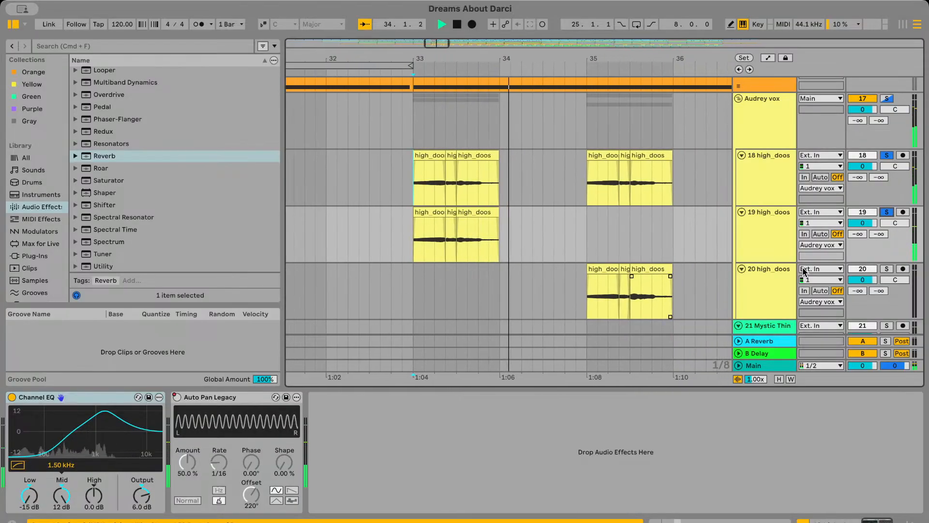
Add track 20 to the solo, play the three high_doos tracks together from about bar 35, and remove the solos
key(space)
click(887, 269)
key(Return)
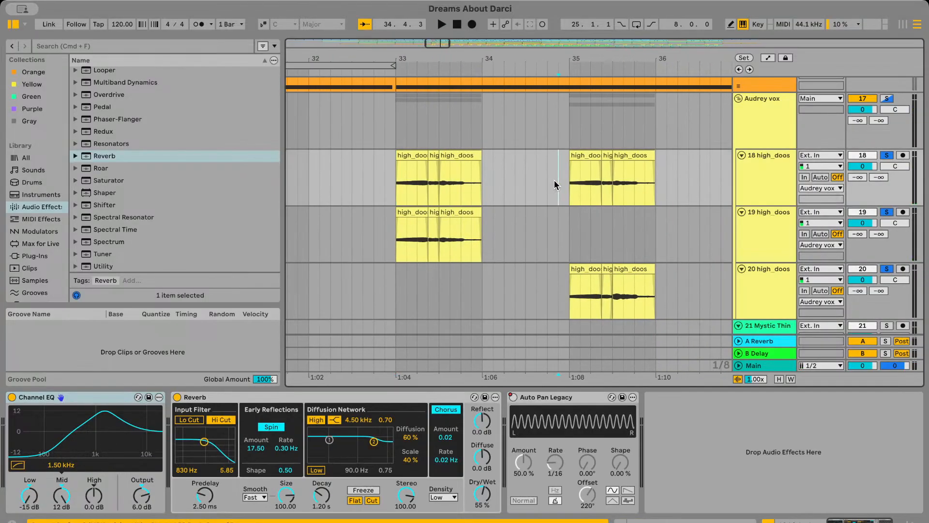
key(space)
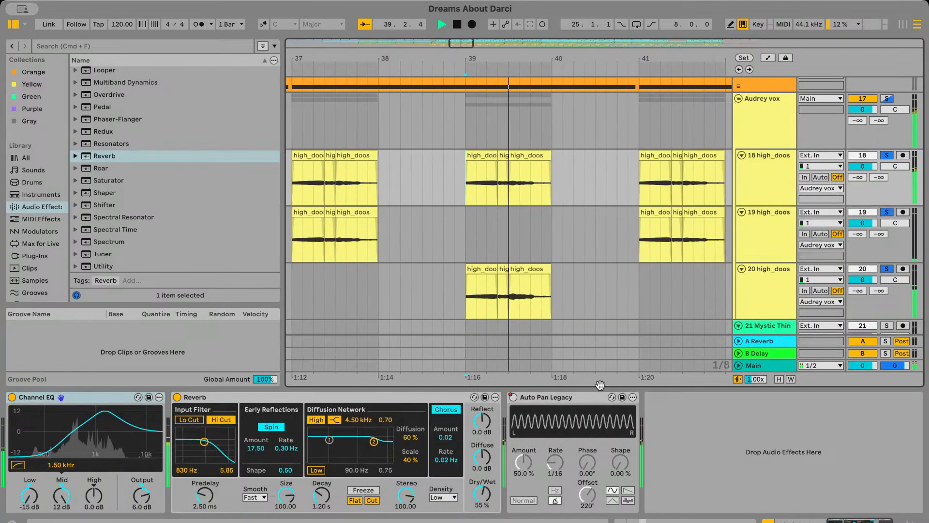
scroll(602, 329, down, 4)
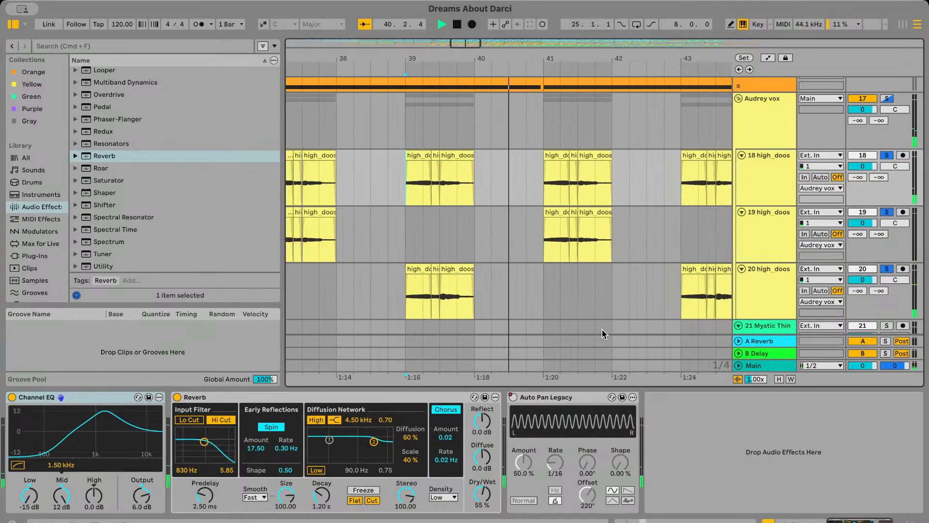
scroll(621, 268, left, 4)
scroll(621, 269, down, 5)
scroll(543, 230, left, 3)
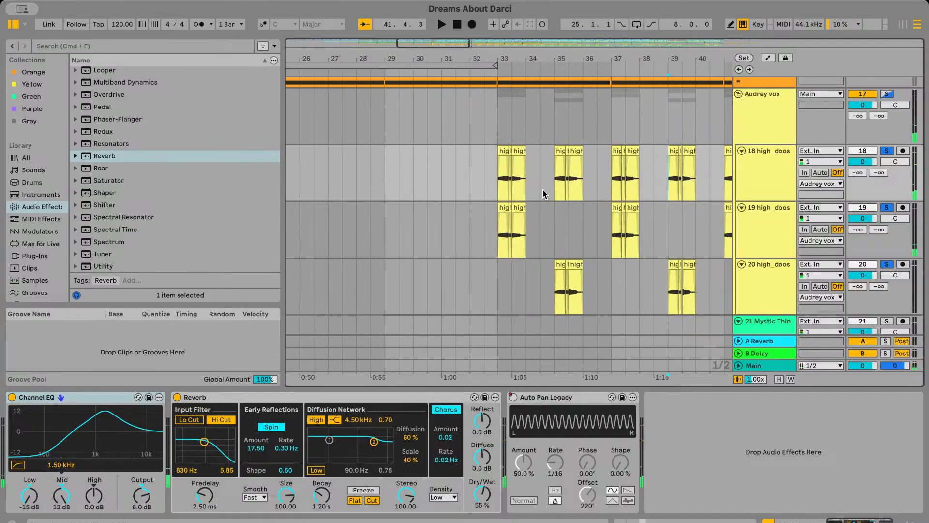
click(500, 180)
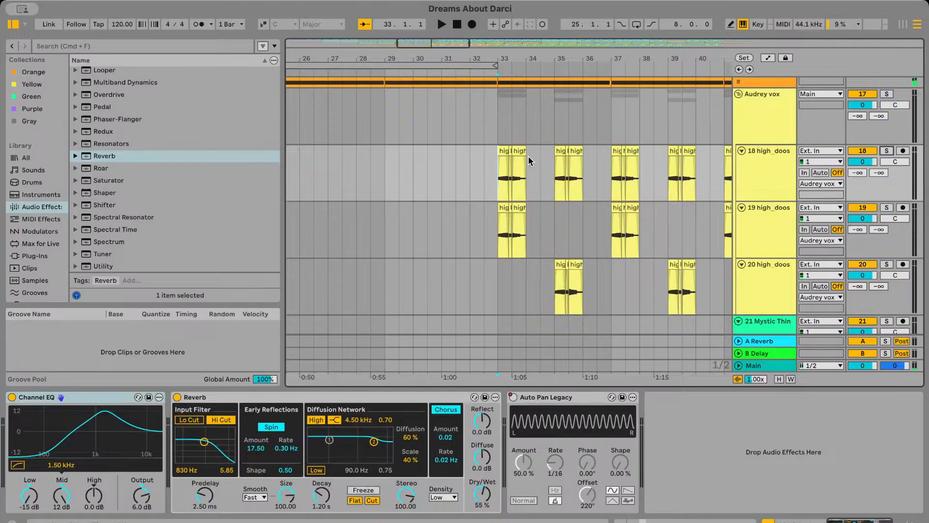
Play the full arrangement from just before bar 33 to hear the grouped vocals in the mix
click(486, 121)
scroll(487, 119, left, 2)
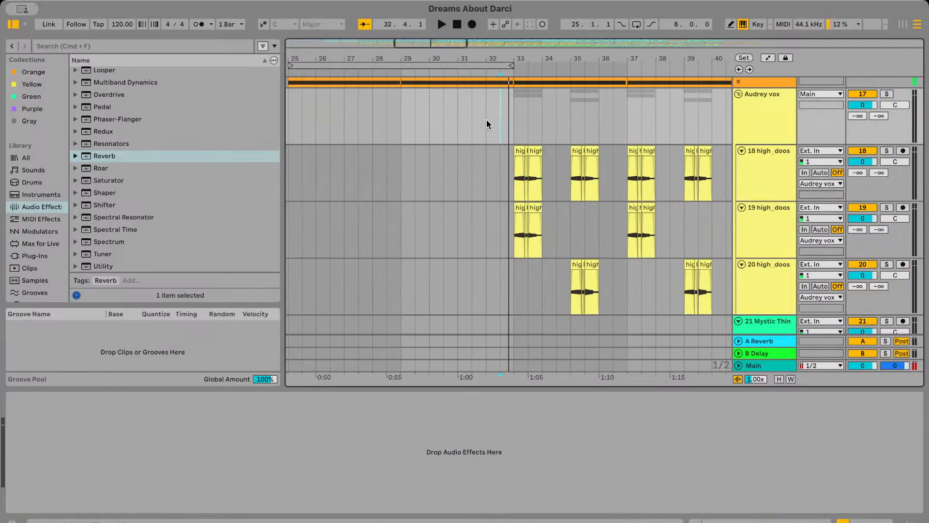
scroll(503, 120, up, 2)
key(space)
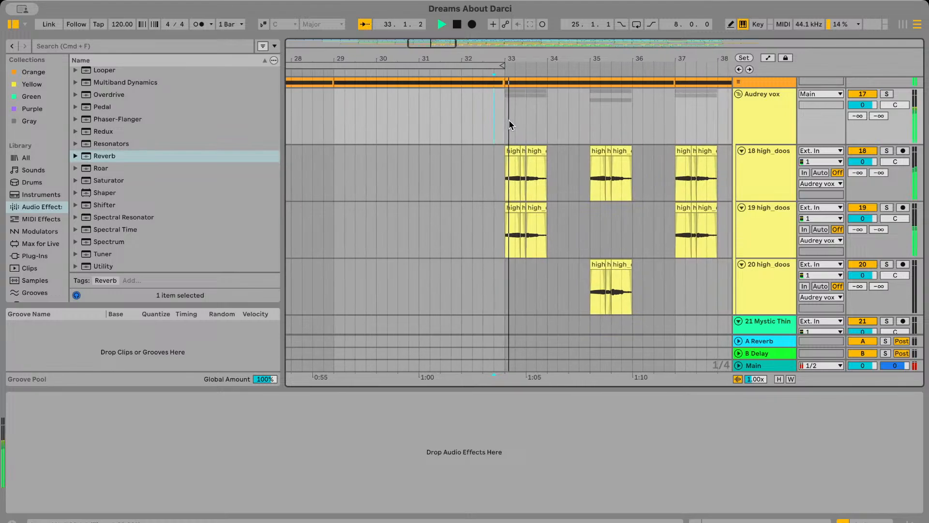
scroll(481, 172, up, 3)
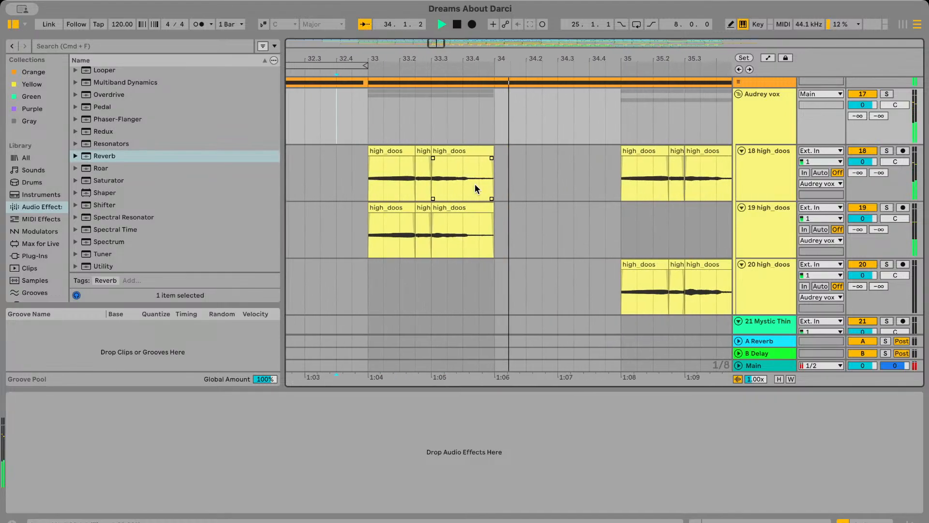
key(space)
Lengthen the crossfade between track 18's first and second high_doos clips after bar 33, extending it into the first clip
scroll(474, 167, up, 2)
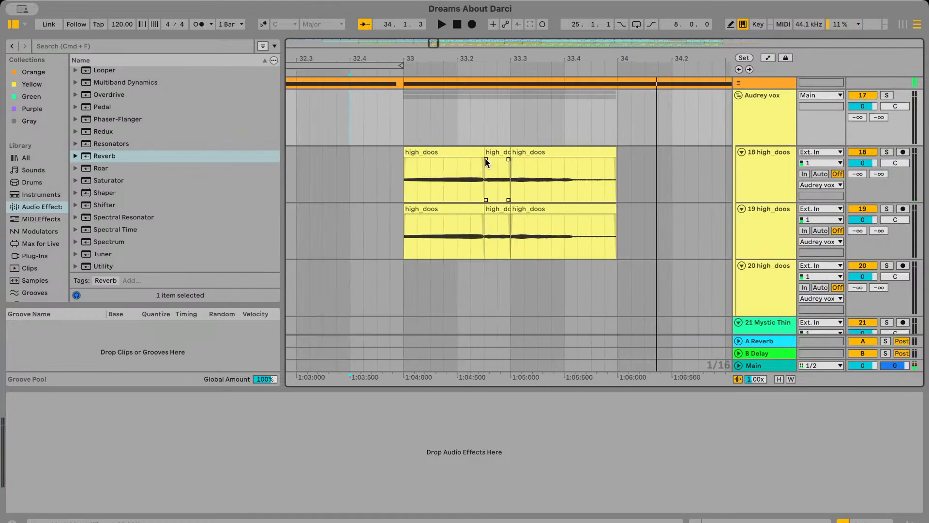
click(485, 158)
drag(485, 157, 468, 164)
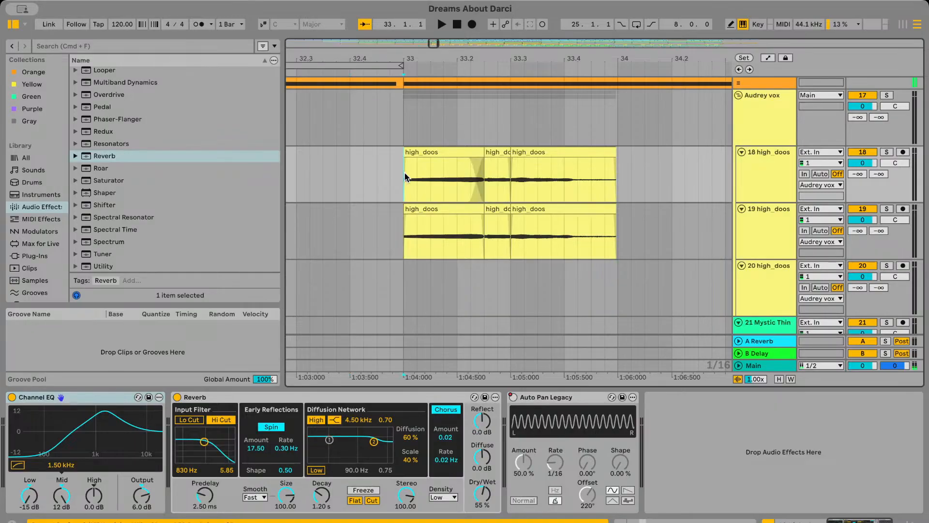
Lengthen track 19's crossfade between its first and second high_doos clips after bar 33 and play from just before the bar
click(487, 219)
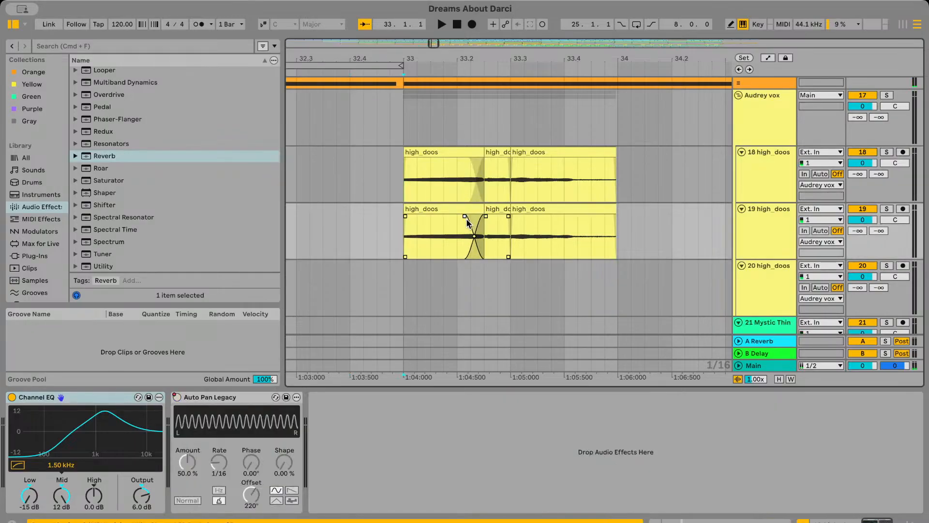
click(387, 178)
key(space)
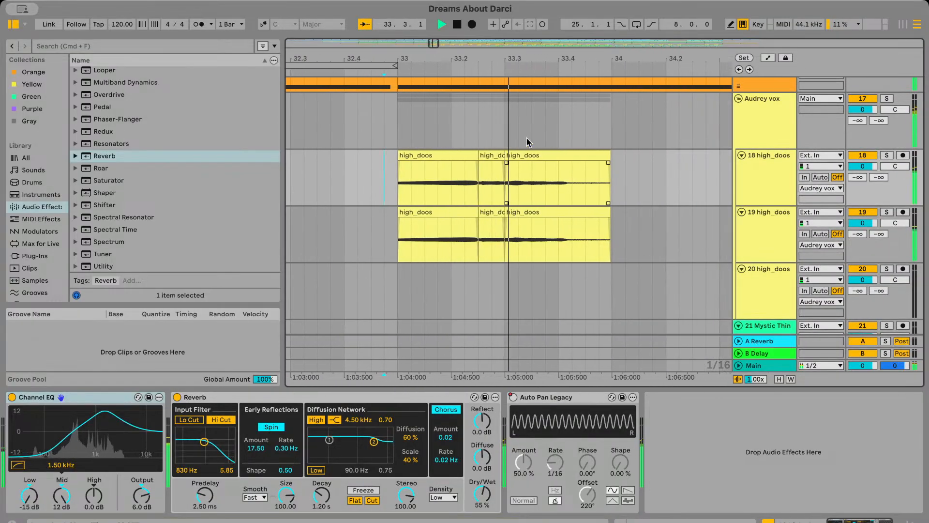
Try to adjust the crossfade between the second and third high_doos clips after bar 33 on tracks 18 and 19
scroll(525, 150, left, 2)
scroll(527, 157, up, 3)
mouse_move(546, 165)
mouse_down()
mouse_move(571, 170)
mouse_move(533, 164)
mouse_move(562, 163)
mouse_up()
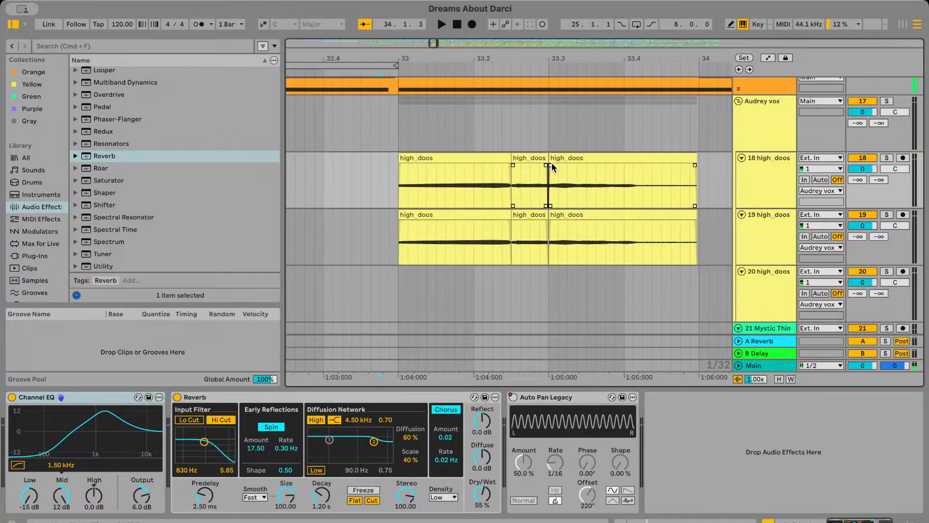
drag(606, 185, 548, 163)
click(545, 222)
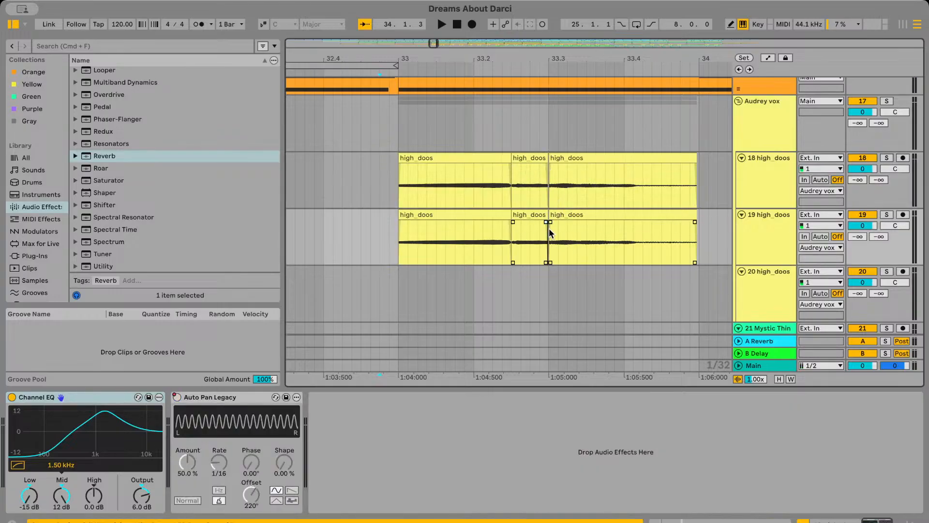
Extend the crossfades between the first and second high_doos clips on tracks 19 and 18 back into the first clips
drag(513, 222, 486, 221)
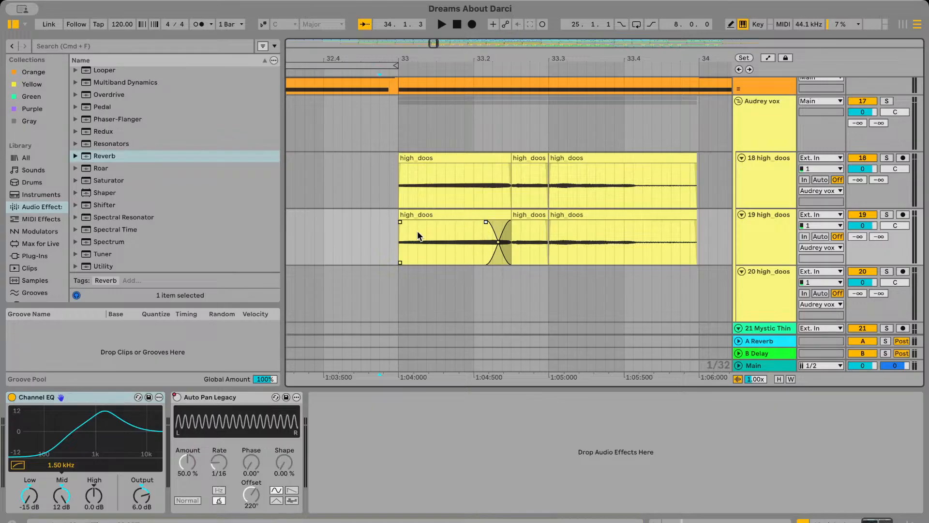
drag(418, 236, 400, 236)
key(space)
drag(513, 170, 487, 169)
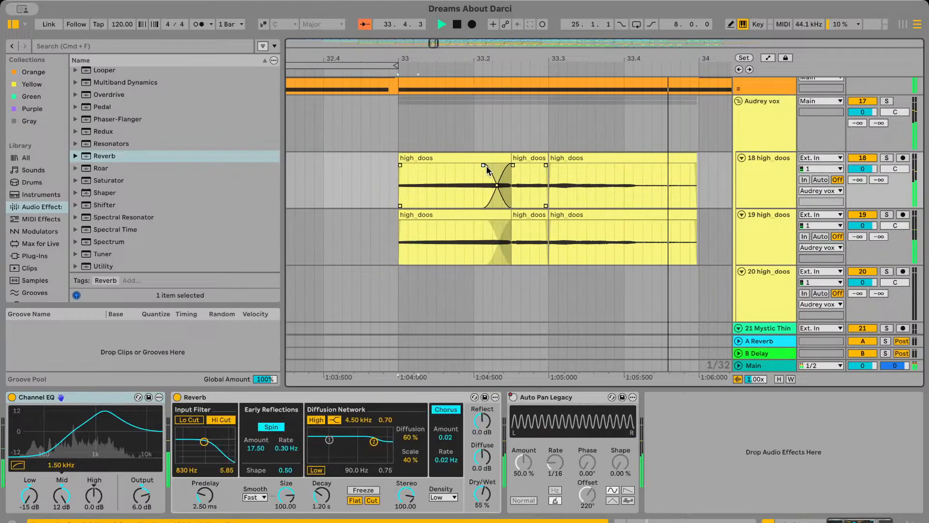
Play the passage from just before bar 33, and undo both crossfade extensions into the first high_doos clips
scroll(401, 191, left, 3)
key(space)
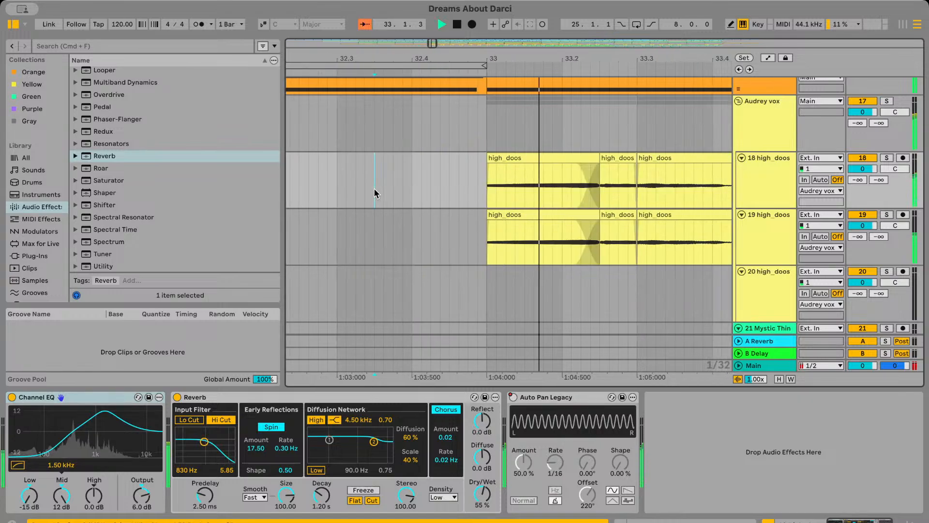
click(446, 186)
key(space)
key(space)
scroll(446, 186, right, 4)
scroll(447, 186, down, 1)
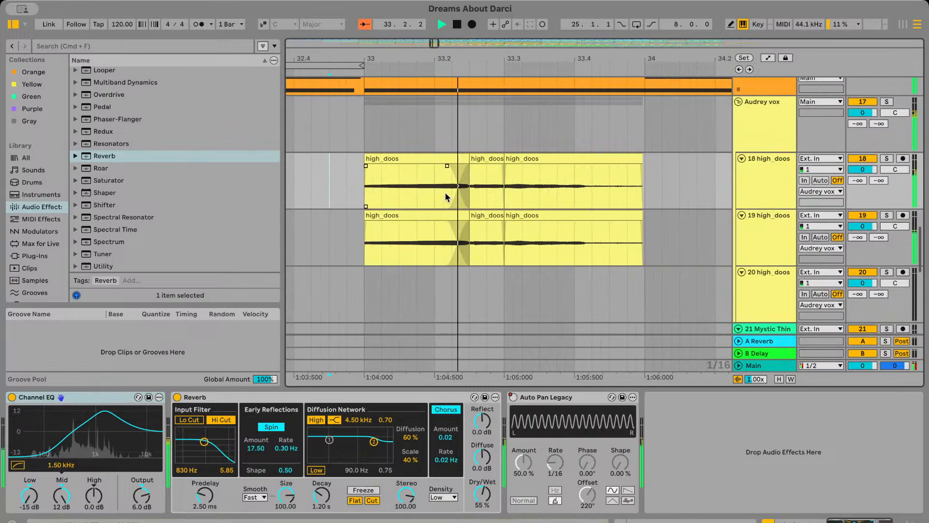
key(super+z)
key(super+z)
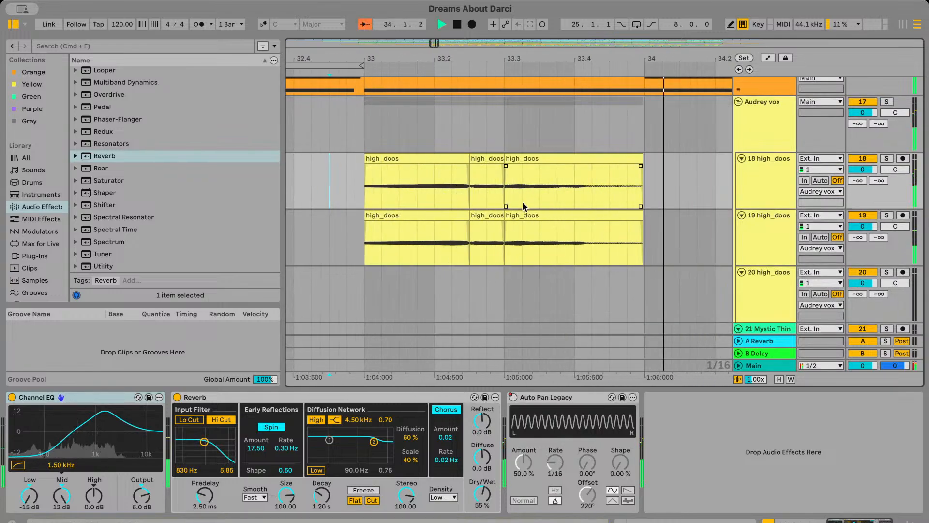
Lengthen the fade at the end of the second high_doos clip on tracks 18 and 19 and audition the cut
click(473, 178)
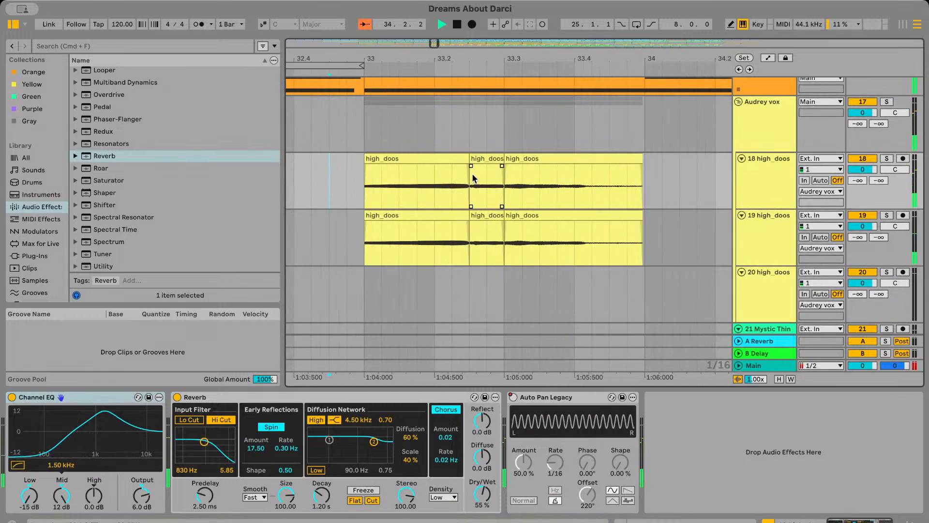
drag(502, 166, 498, 167)
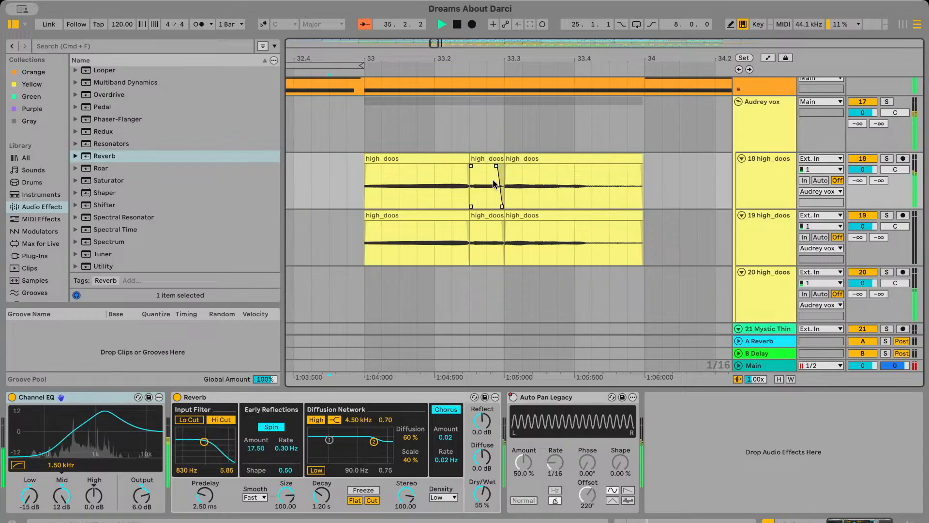
drag(501, 223, 497, 223)
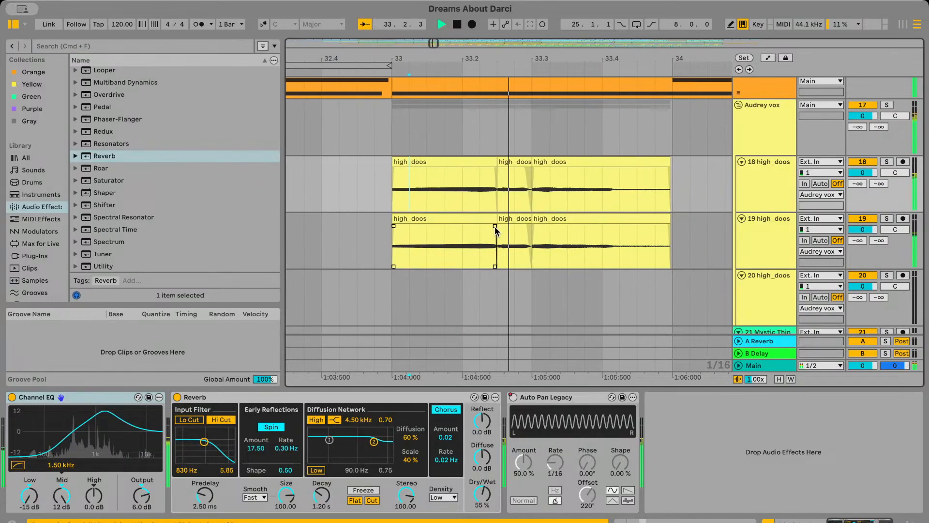
click(359, 195)
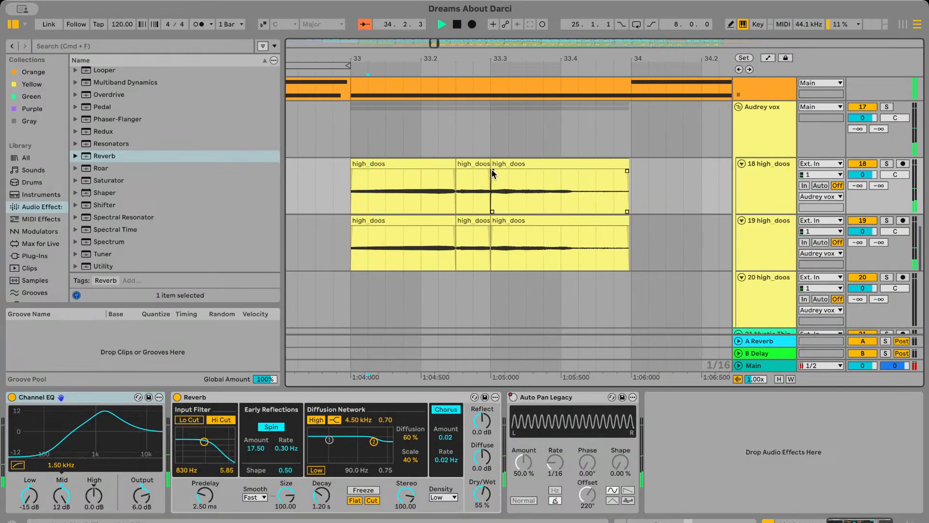
Extend the crossfades on tracks 18 and 19 forward into the third high_doos clips and audition the change around bar 33
click(493, 228)
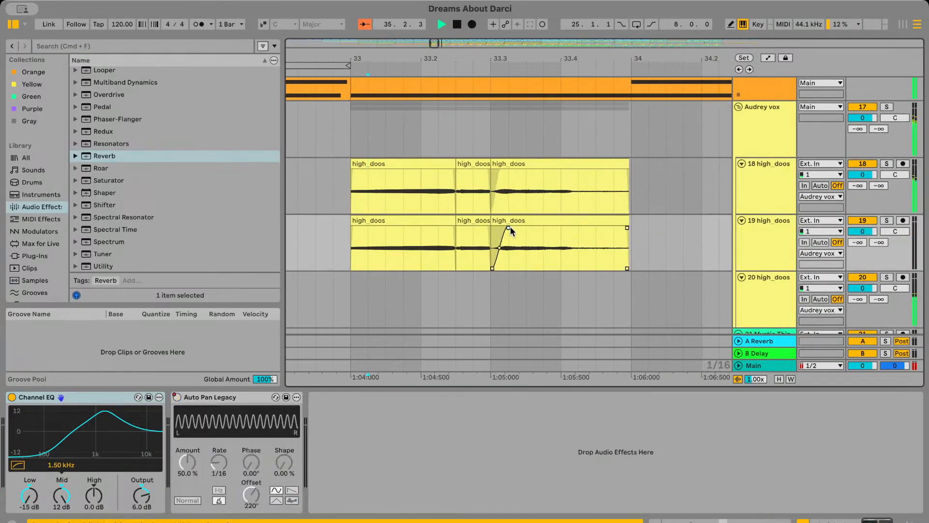
key(space)
click(458, 205)
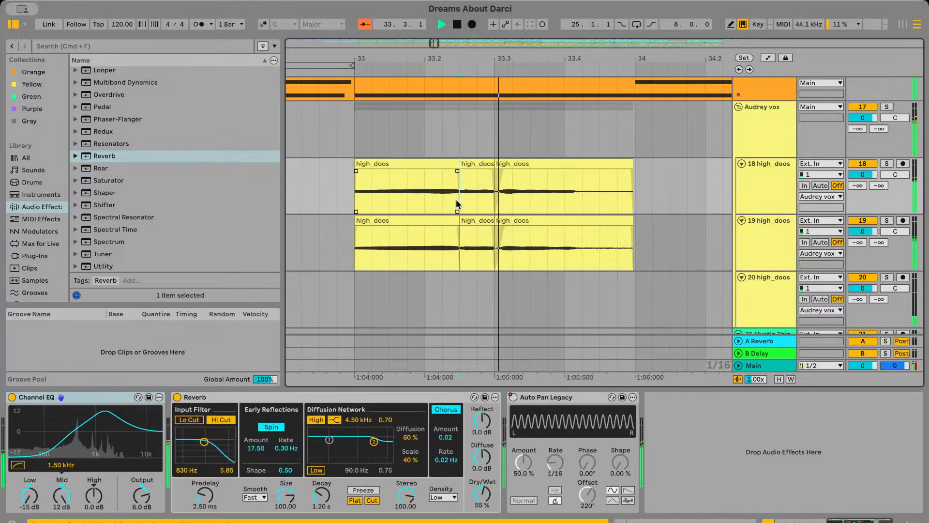
key(space)
key(space)
Replay the passage from just before bar 33 and undo the crossfade extensions into the third high_doos clips on both tracks
scroll(411, 193, left, 3)
scroll(412, 194, right, 1)
scroll(412, 194, left, 1)
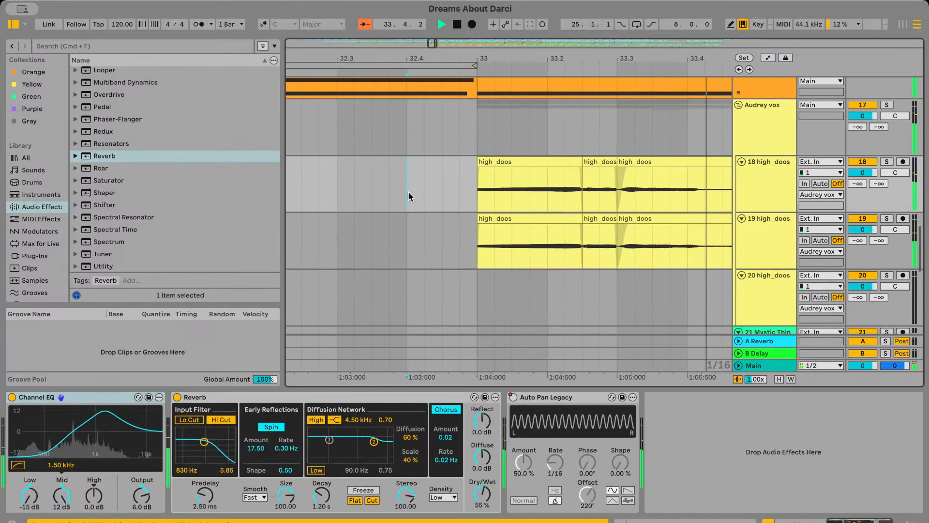
click(408, 192)
key(space)
key(space)
scroll(477, 201, down, 5)
click(505, 216)
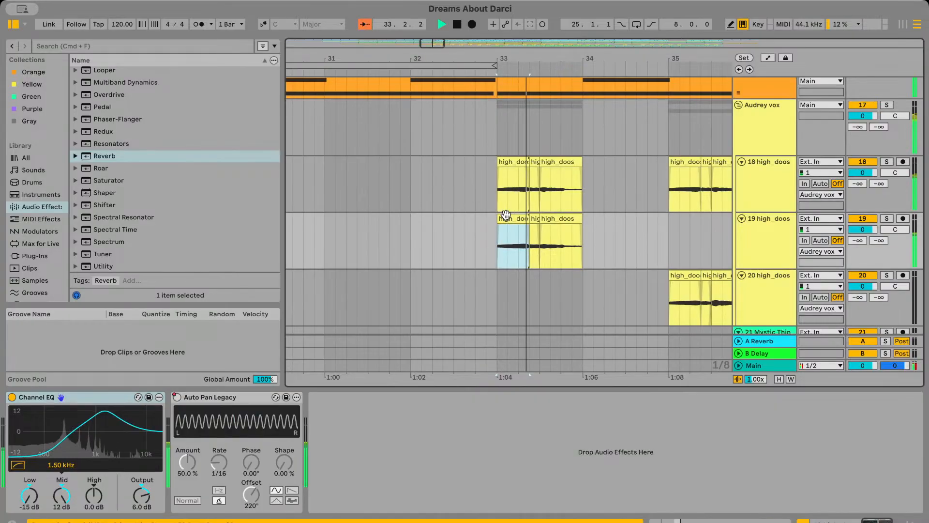
scroll(506, 215, up, 4)
scroll(507, 208, down, 4)
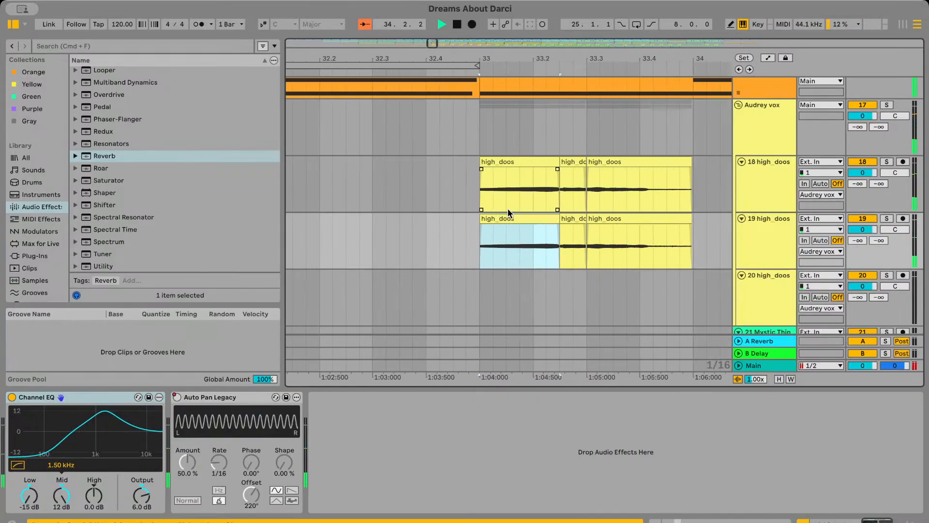
scroll(520, 209, down, 3)
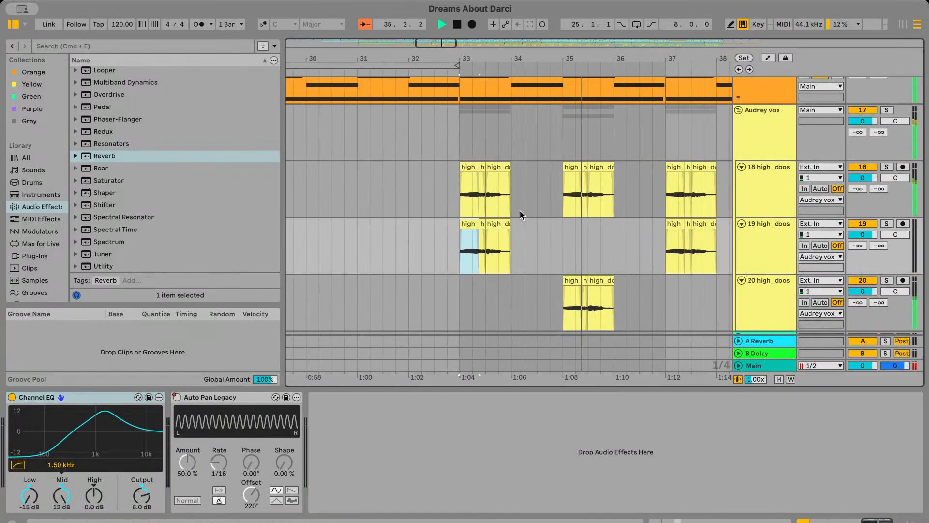
scroll(516, 204, down, 3)
Play from just before bar 33 while panning track 18 to 25L and track 19 to 25R
click(470, 139)
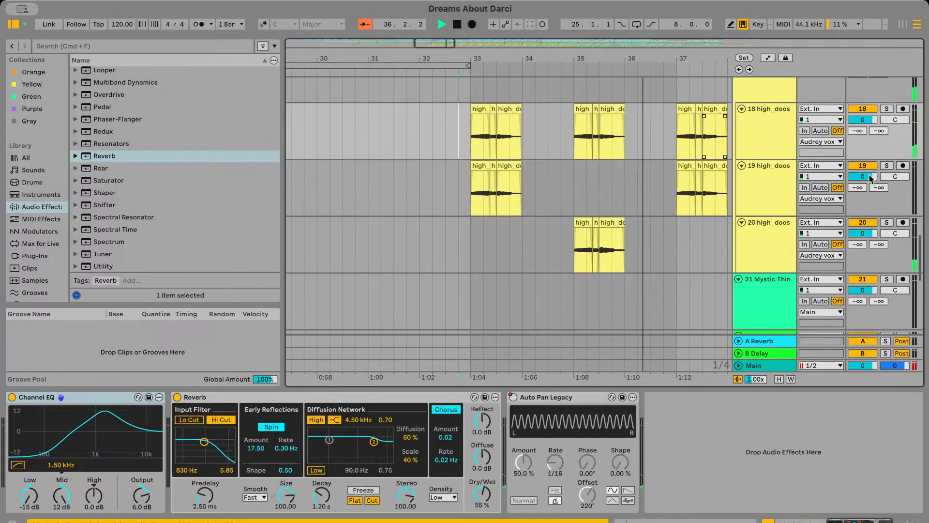
key(space)
drag(900, 120, 900, 128)
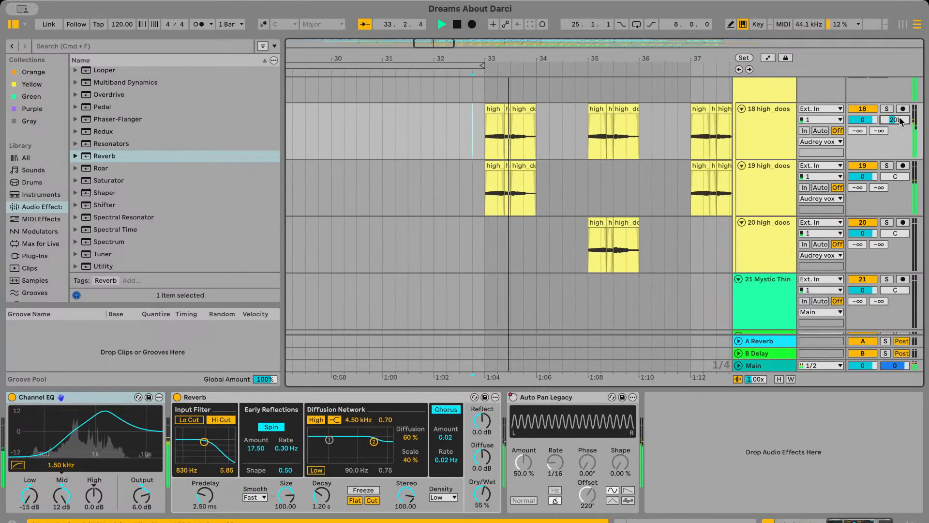
text(-)
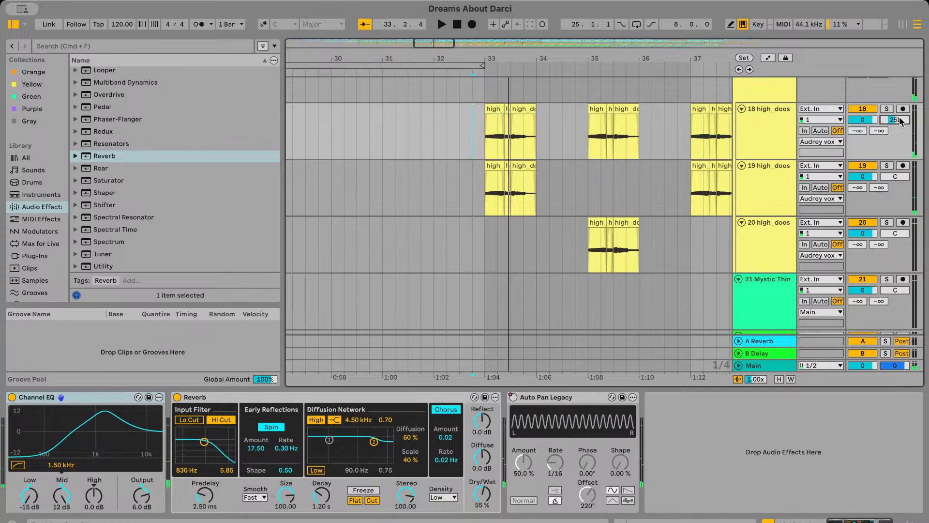
key(space)
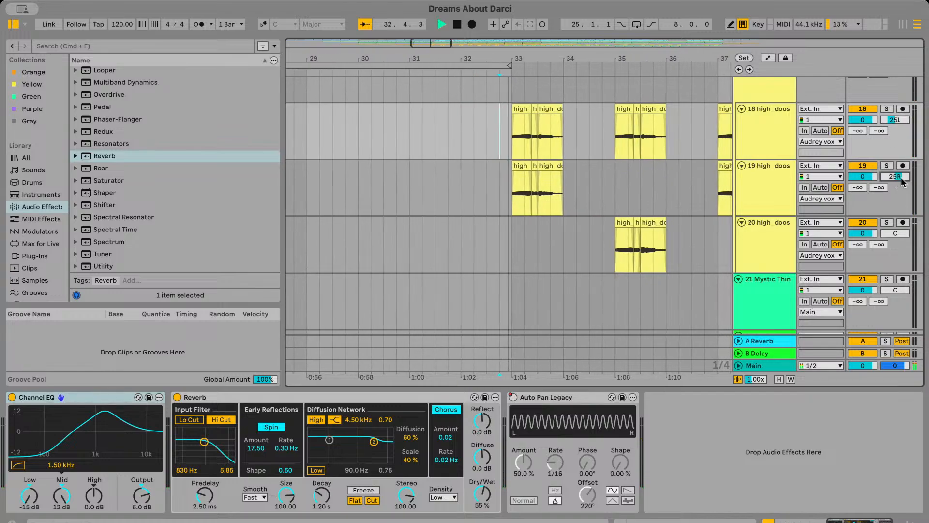
Set the pan of track 20's high_doos vocals to 25R
click(894, 234)
text(25R)
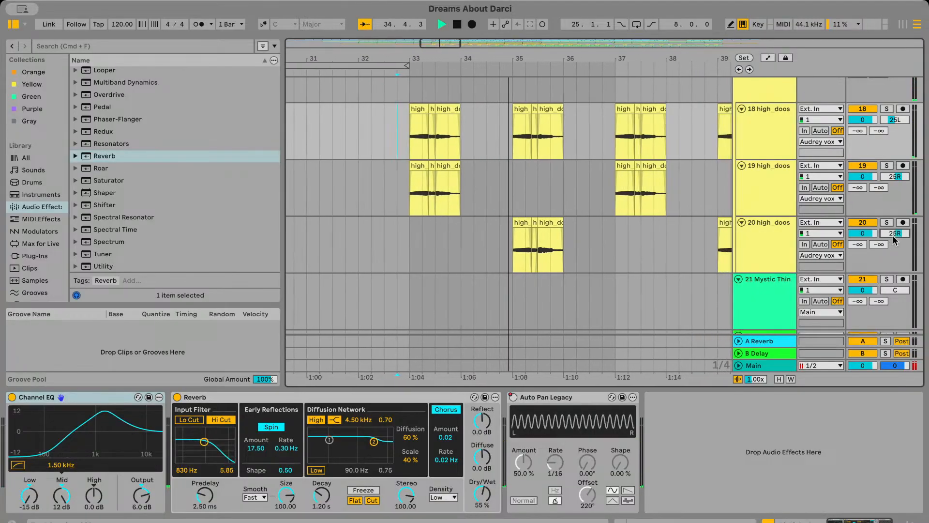
key(Return)
scroll(537, 269, left, 3)
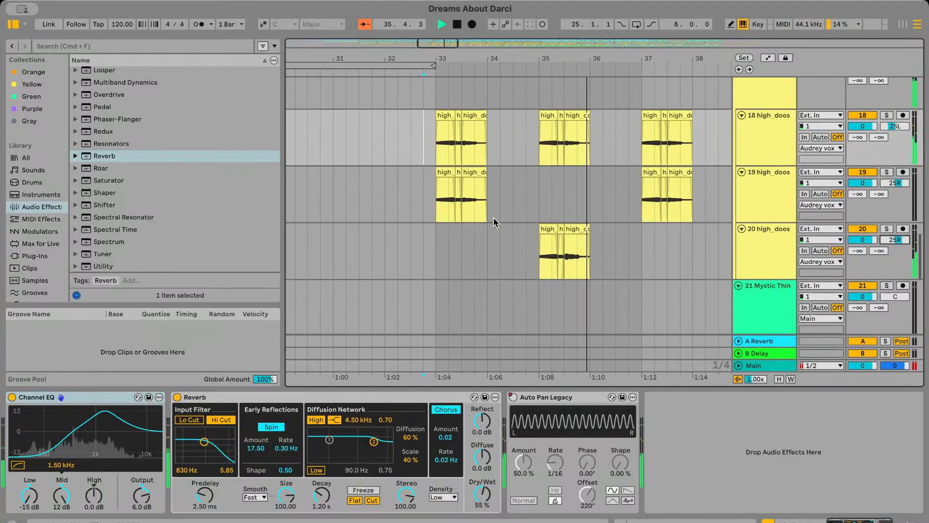
scroll(493, 220, up, 3)
scroll(449, 197, right, 2)
scroll(449, 194, left, 2)
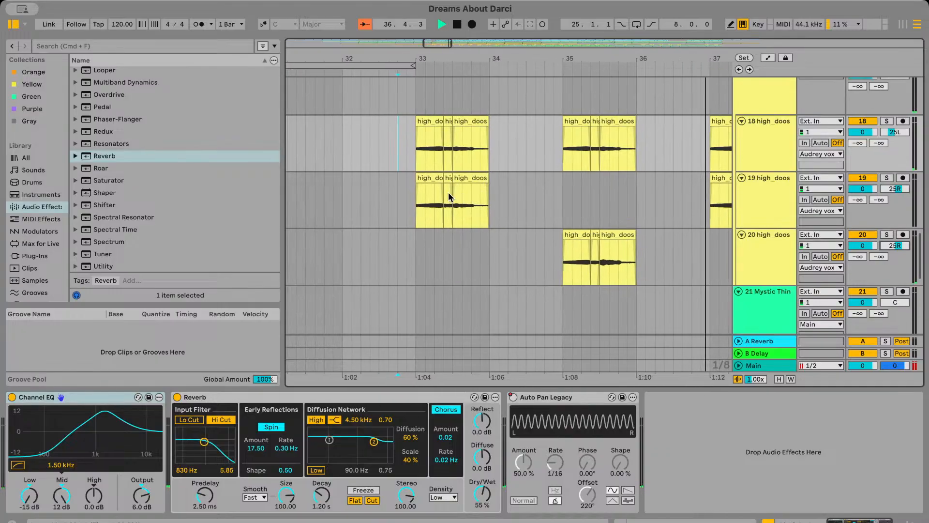
scroll(450, 195, right, 4)
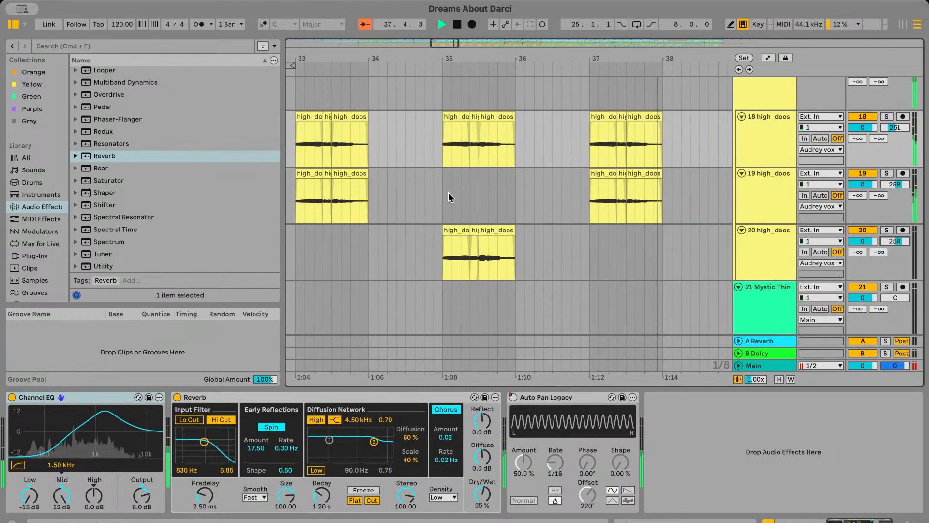
scroll(448, 191, left, 2)
scroll(448, 192, up, 1)
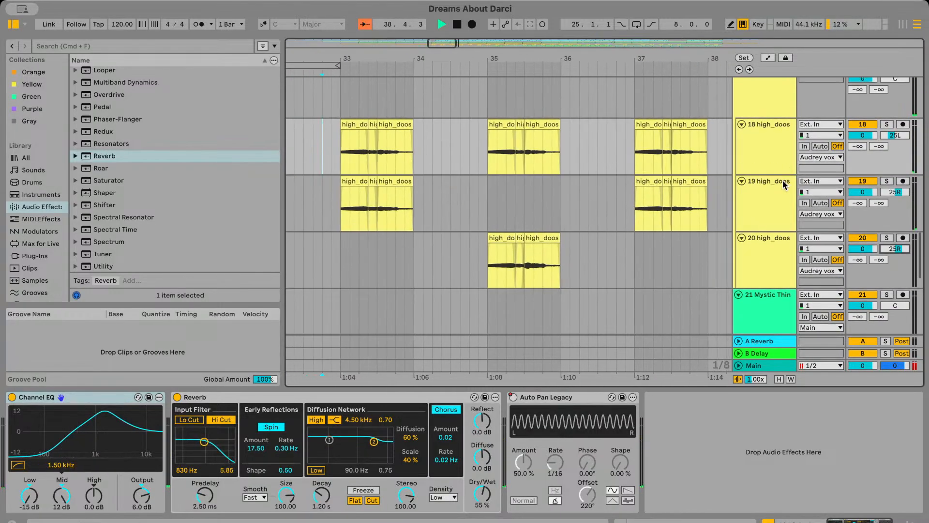
Look through the effect chains of high_doos tracks 18, 19 and 20 while the arrangement plays
click(766, 146)
click(766, 204)
click(766, 239)
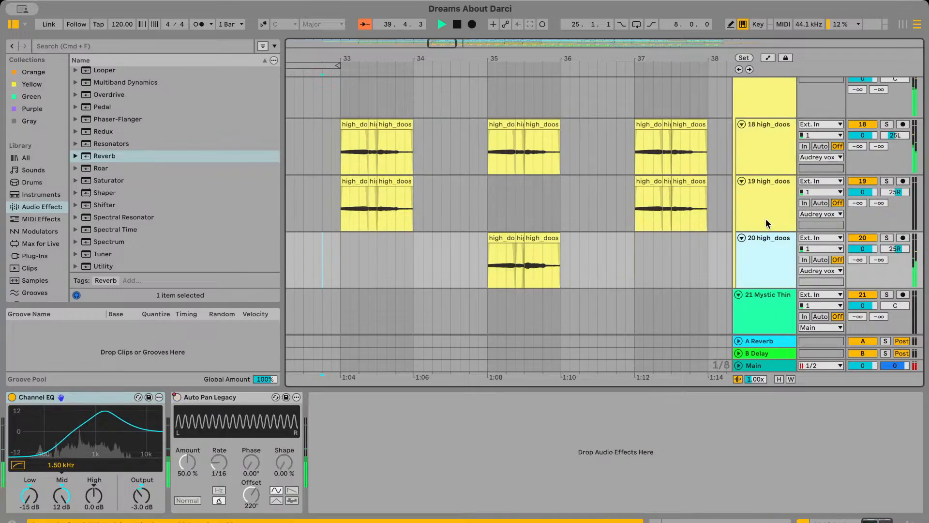
click(766, 223)
click(766, 100)
click(766, 152)
click(766, 203)
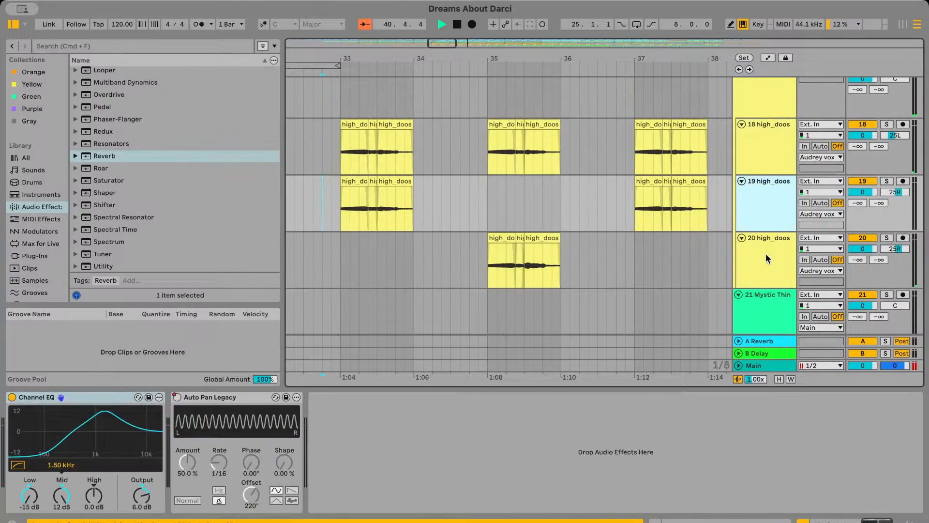
click(766, 253)
scroll(766, 242, up, 2)
click(766, 179)
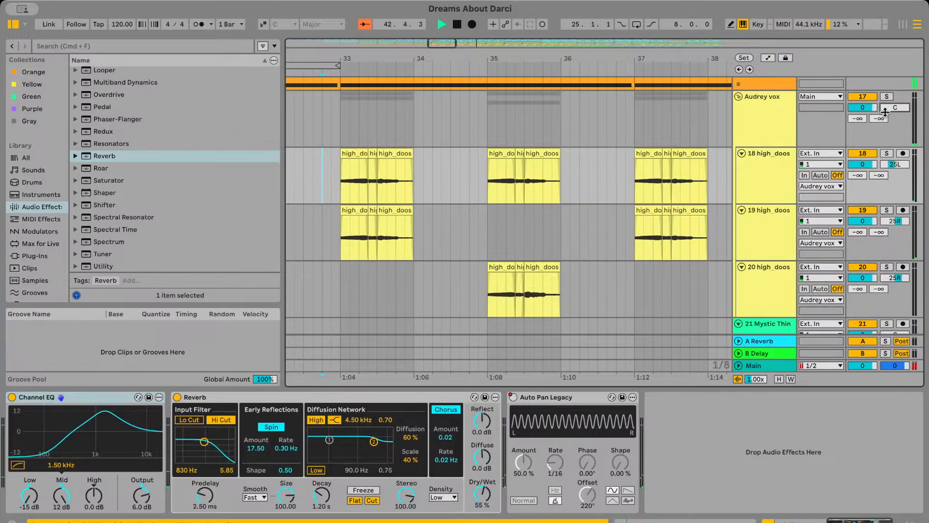
Set the Audrey vox group's volume to -3.0 dB and play the mix from just before bar 33
key(space)
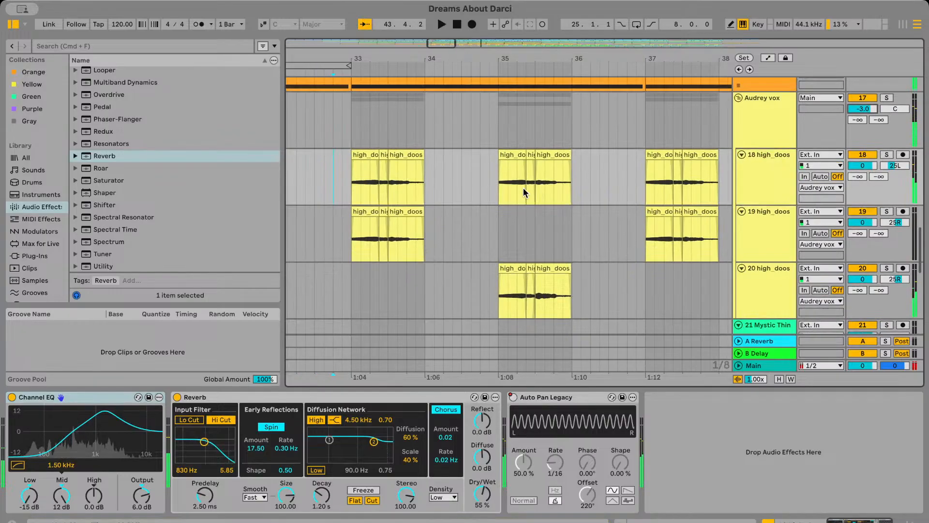
key(Up)
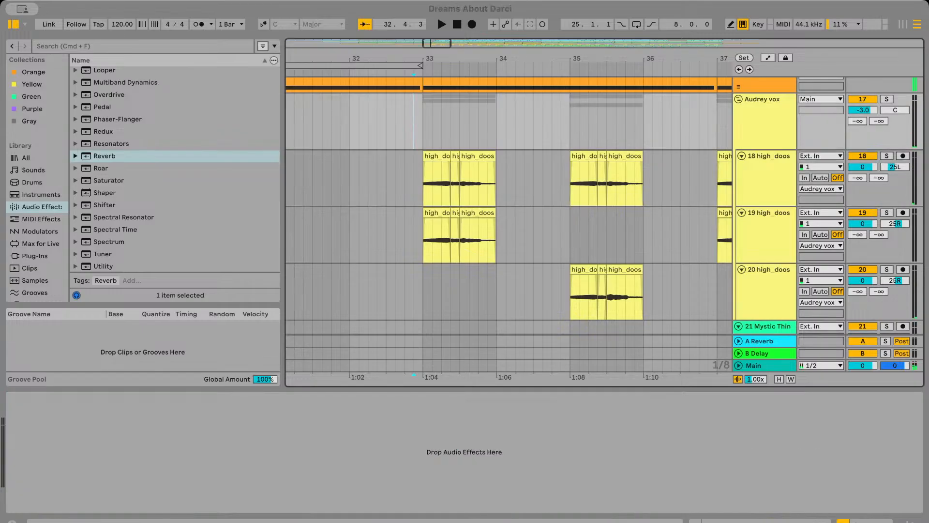
click(408, 99)
key(space)
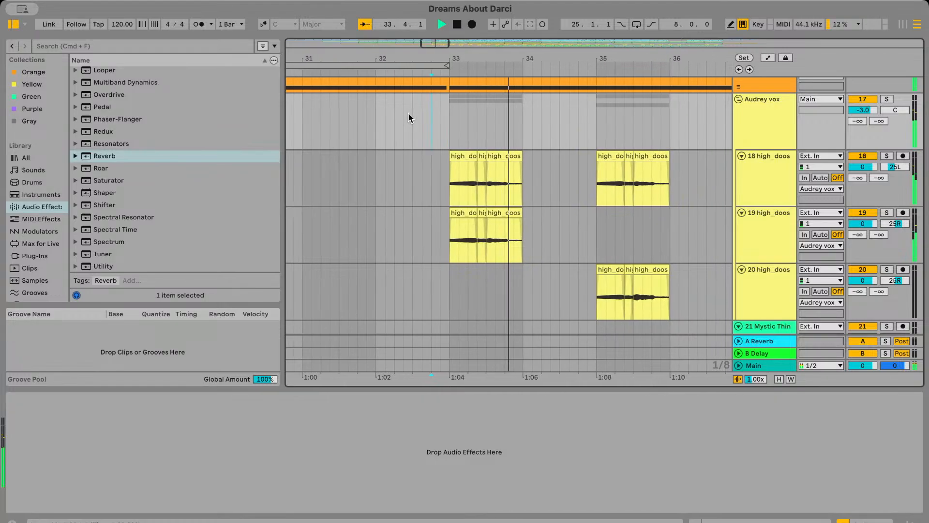
Return the Audrey vox group's volume to 0 dB and select track 19's first high_doos clip at bar 33
scroll(473, 170, up, 5)
scroll(484, 173, left, 4)
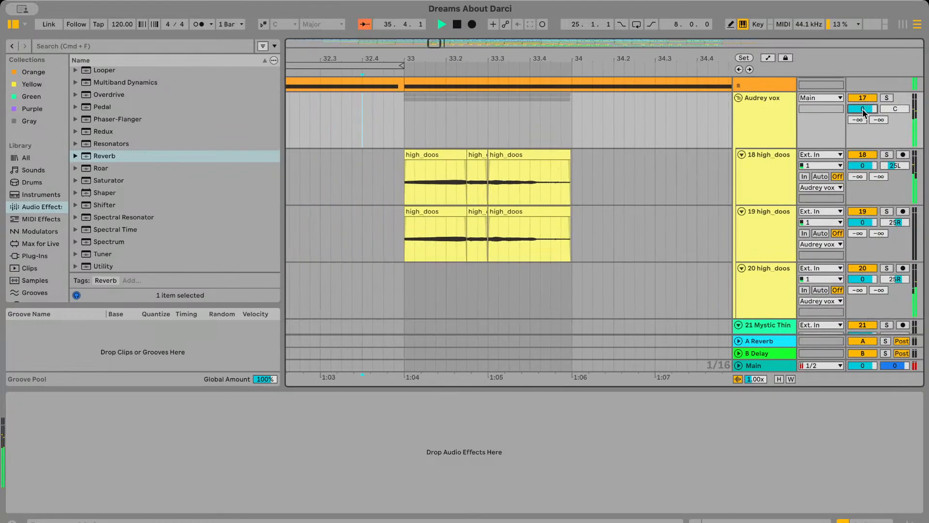
click(533, 213)
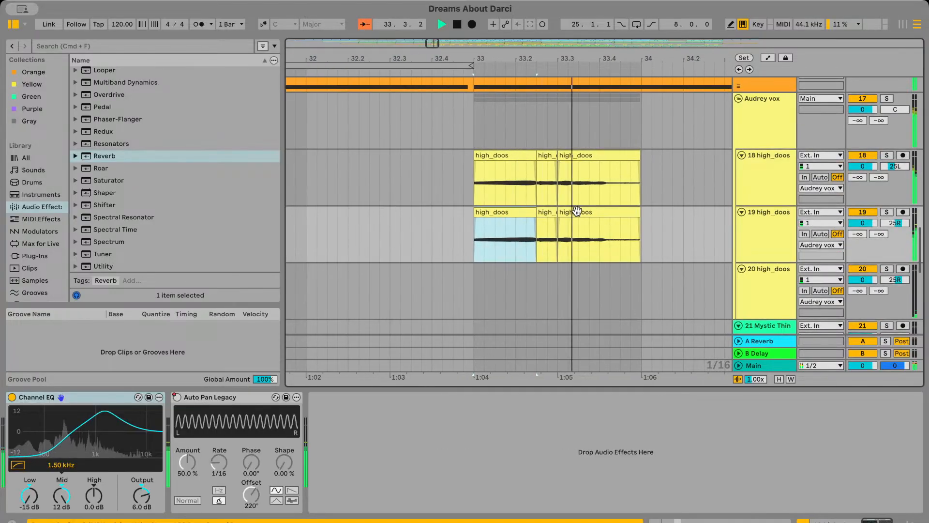
Compare the high_doos clips on tracks 18 and 19 in bar 33 and set track 18's short middle clip gain to -6.0 dB
click(577, 211)
double_click(547, 211)
click(548, 154)
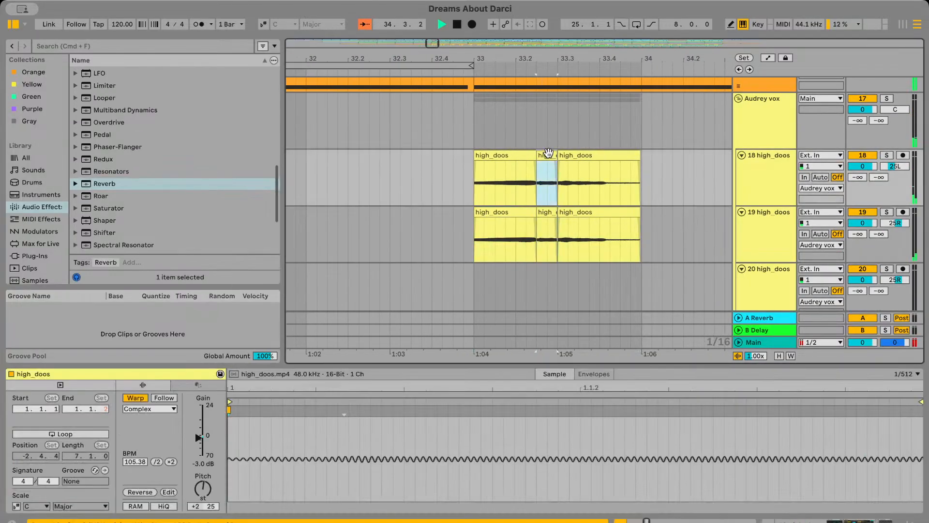
click(543, 209)
click(589, 154)
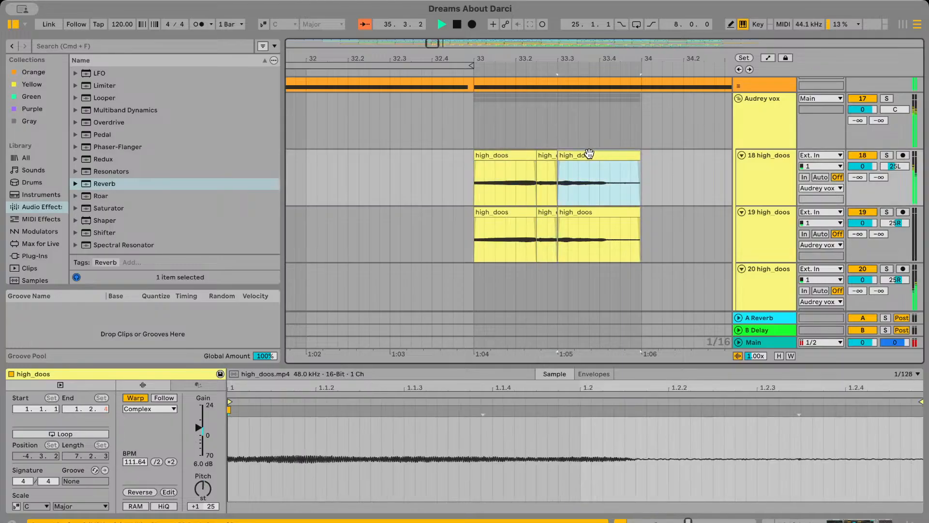
click(547, 154)
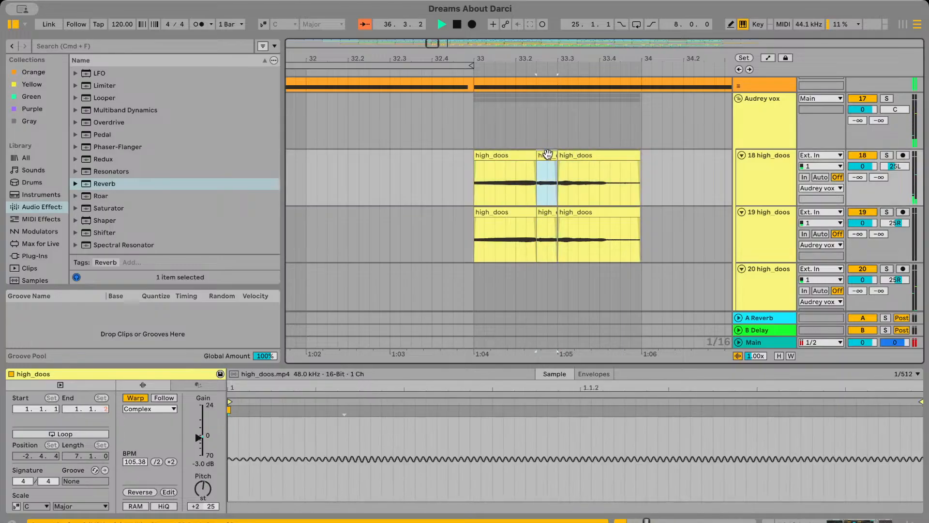
click(546, 211)
click(555, 155)
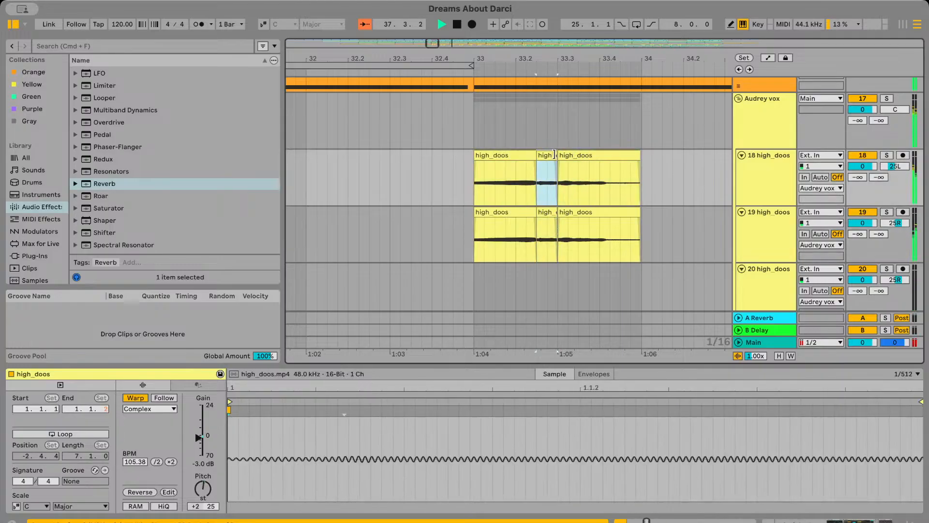
key(space)
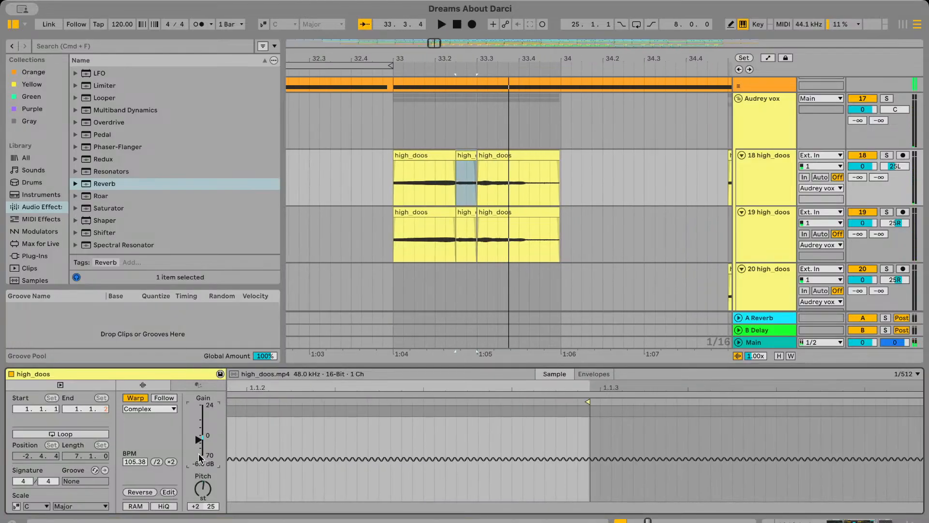
Extend the ends of the middle high_doos clips on tracks 18 and 19 to meet the third clips at 33.3
click(504, 188)
scroll(504, 190, up, 5)
scroll(436, 198, up, 5)
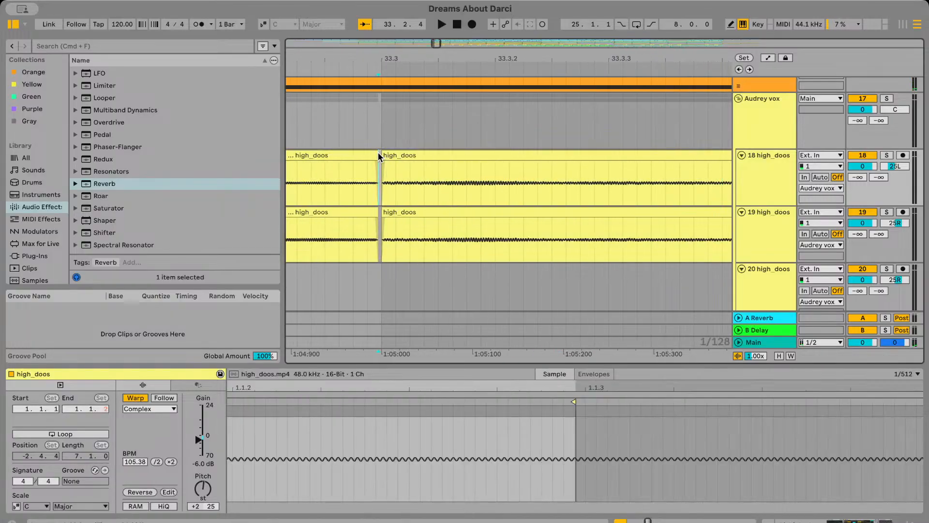
click(379, 155)
drag(374, 213, 381, 211)
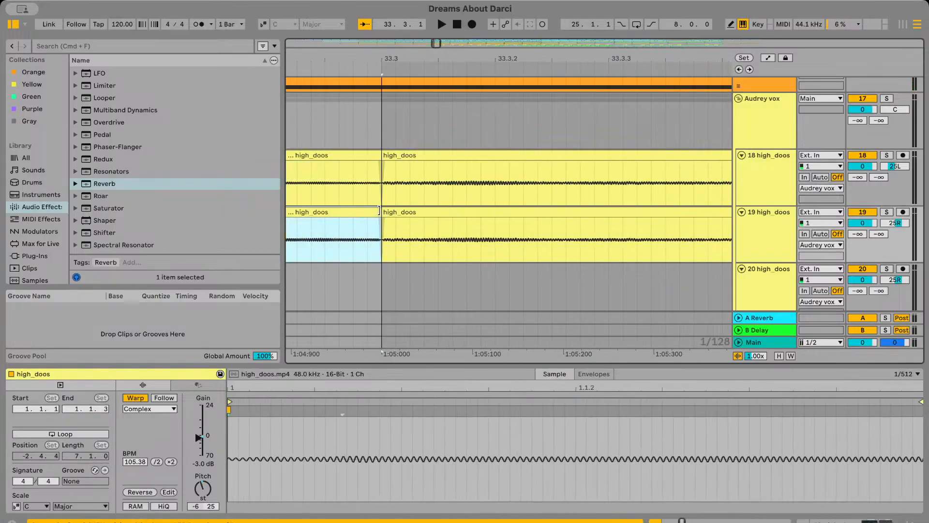
Play the clip join and set the gain of track 19's middle high_doos clip in bar 33 to -6.0 dB
scroll(382, 210, left, 5)
click(372, 196)
key(space)
scroll(373, 196, down, 2)
click(443, 167)
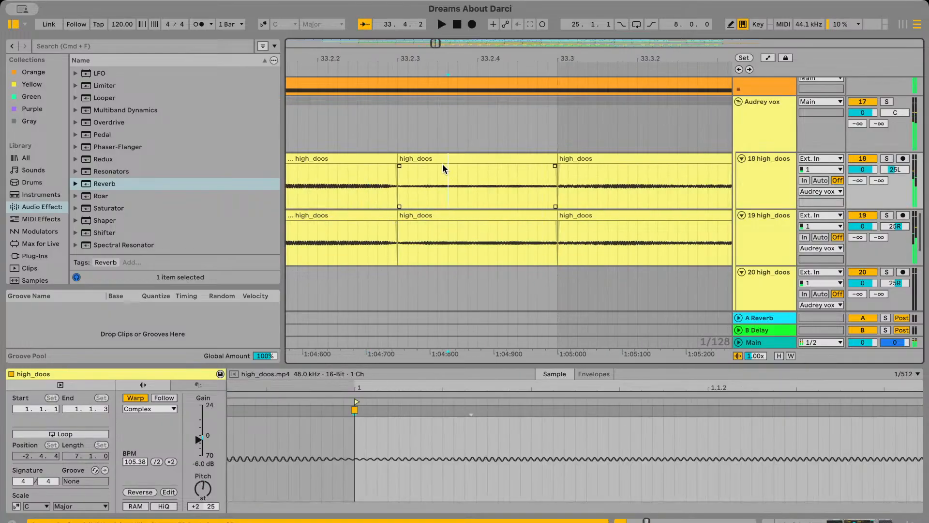
scroll(441, 166, down, 3)
scroll(438, 164, right, 1)
click(394, 159)
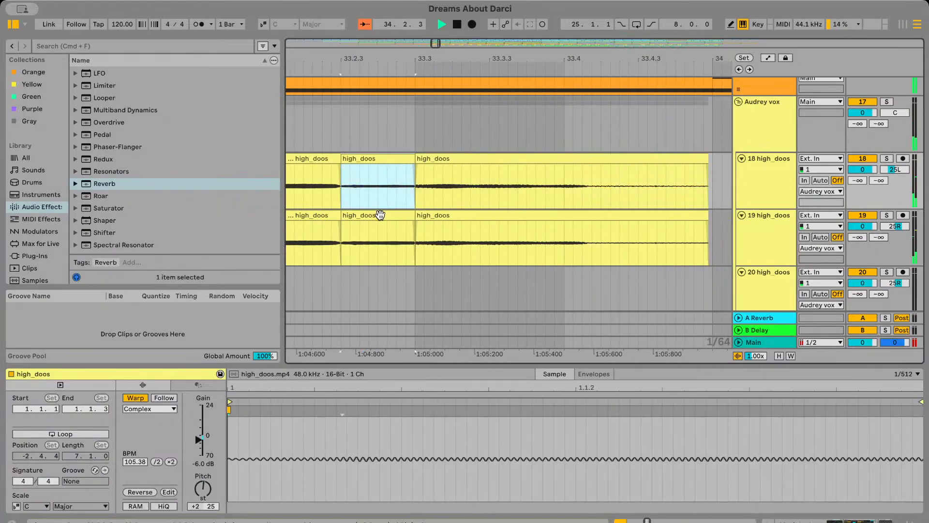
click(380, 215)
drag(202, 466, 202, 474)
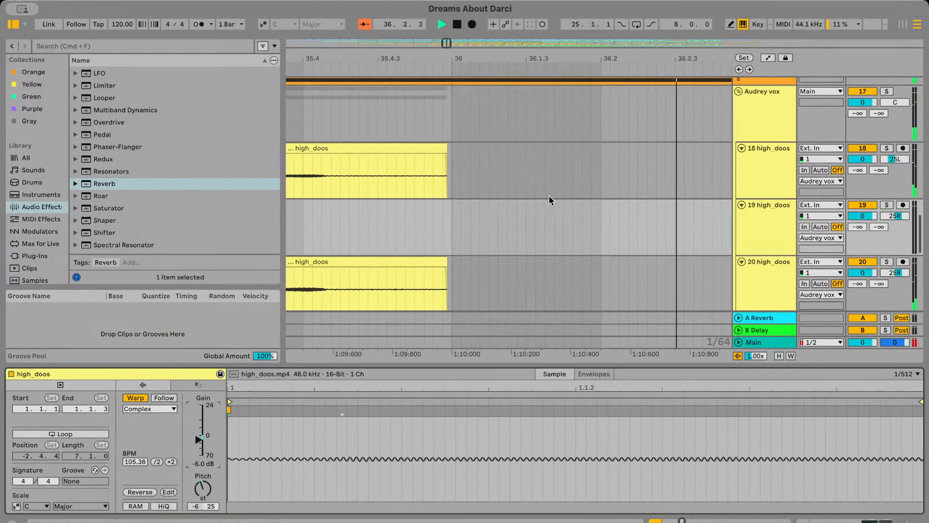
Play the high_doos phrase several times from just before bar 33 to check the transitions between its clips
scroll(531, 189, up, 2)
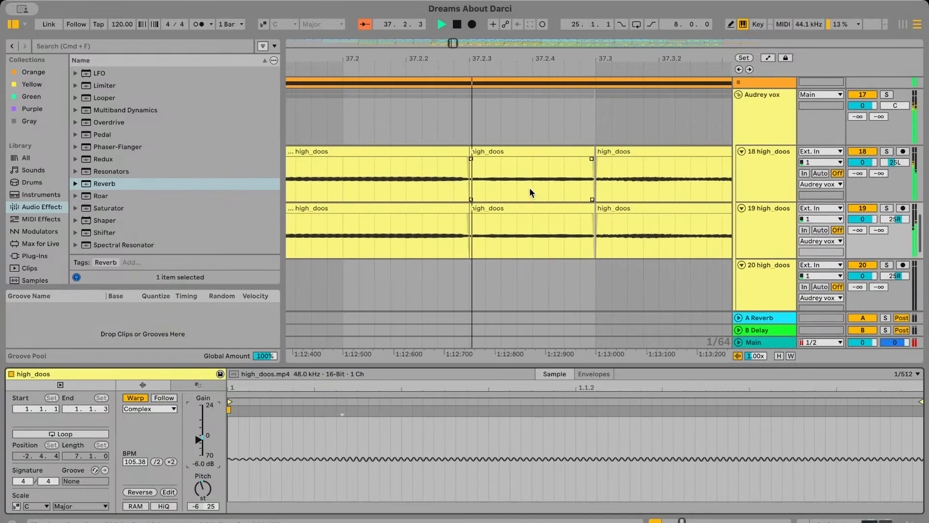
scroll(531, 189, down, 10)
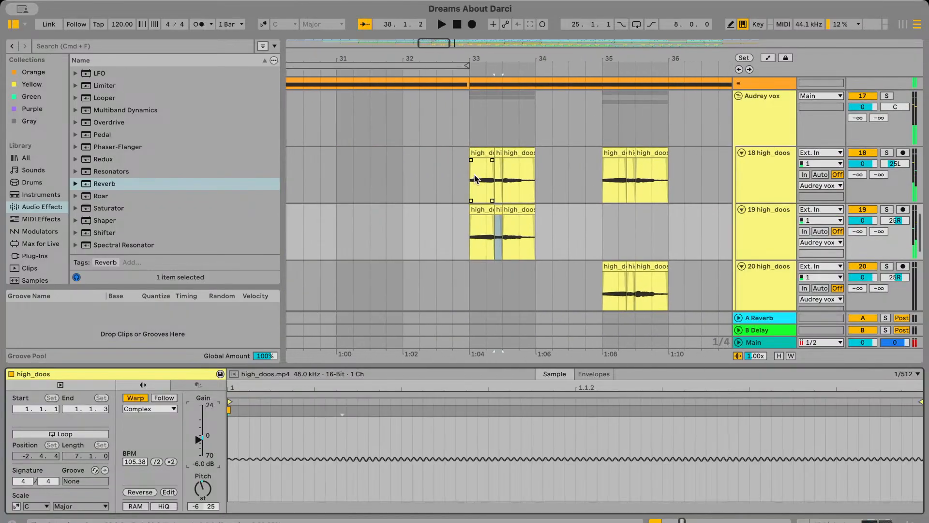
click(475, 178)
scroll(474, 178, up, 10)
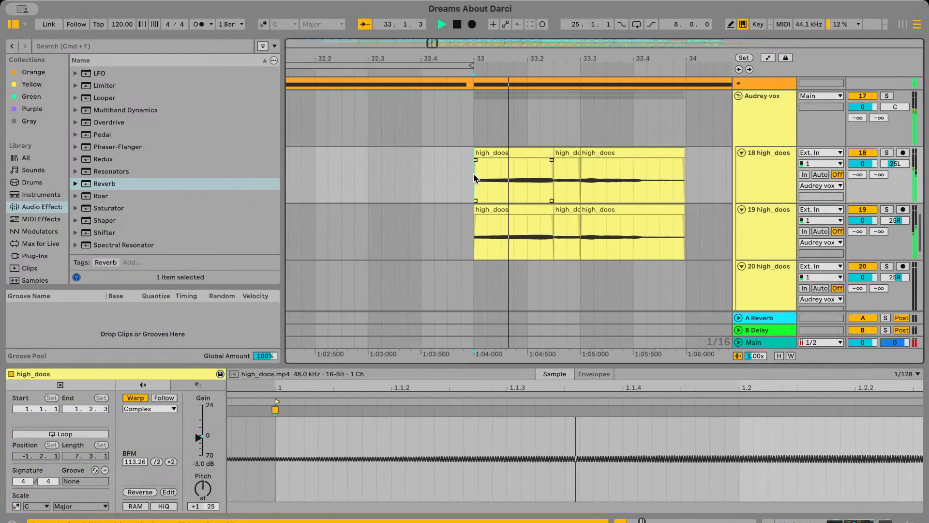
scroll(340, 179, left, 3)
click(340, 179)
key(space)
key(space)
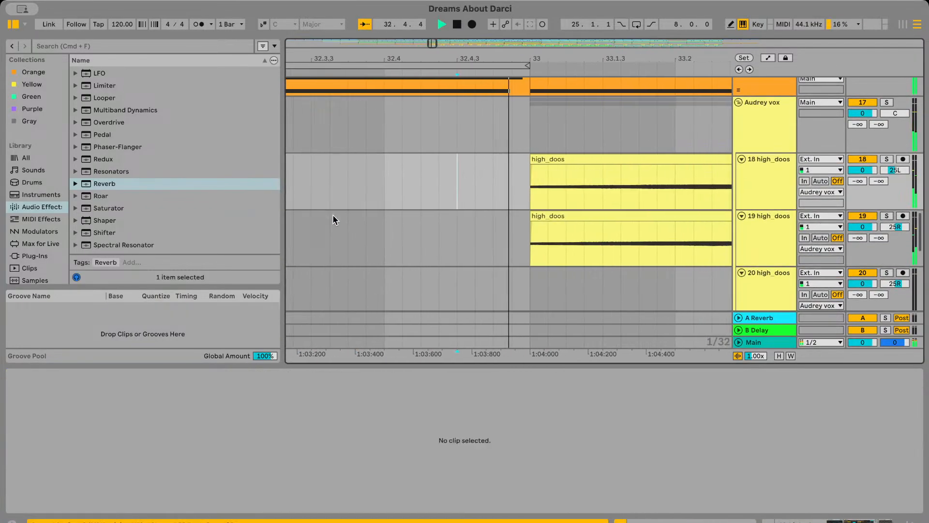
scroll(333, 218, down, 5)
click(400, 223)
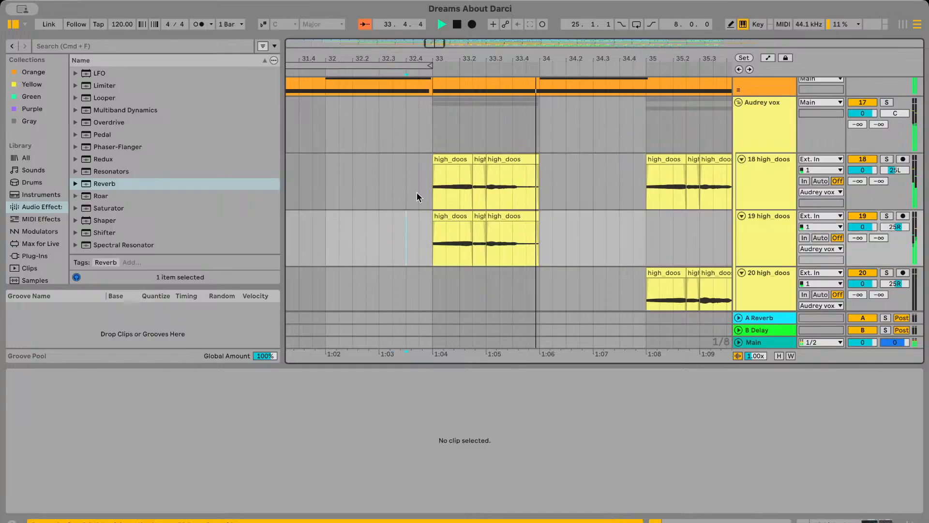
click(417, 191)
key(space)
key(space)
scroll(413, 175, up, 1)
scroll(450, 179, right, 4)
scroll(418, 181, up, 2)
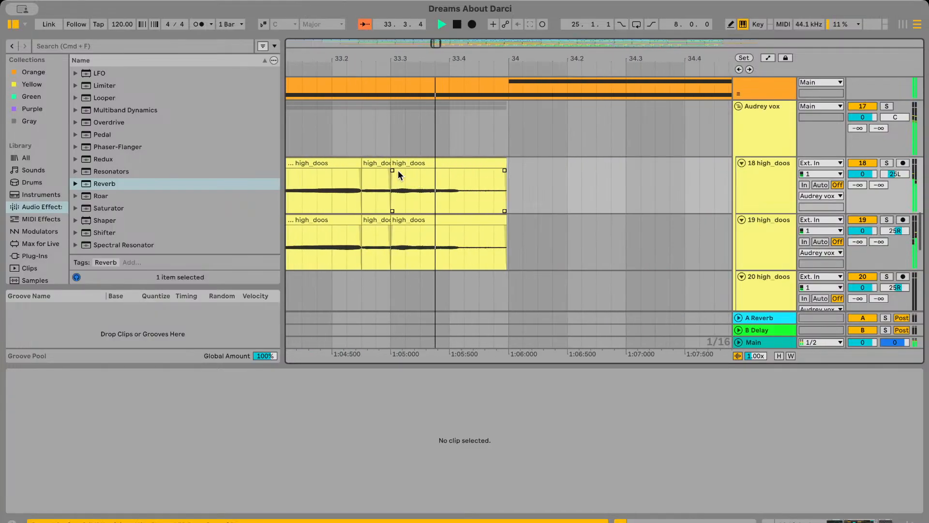
Try longer fade-ins on the third high_doos clips of tracks 18 and 19 at 33.3 and replay the phrase
drag(398, 170, 409, 166)
click(359, 186)
key(space)
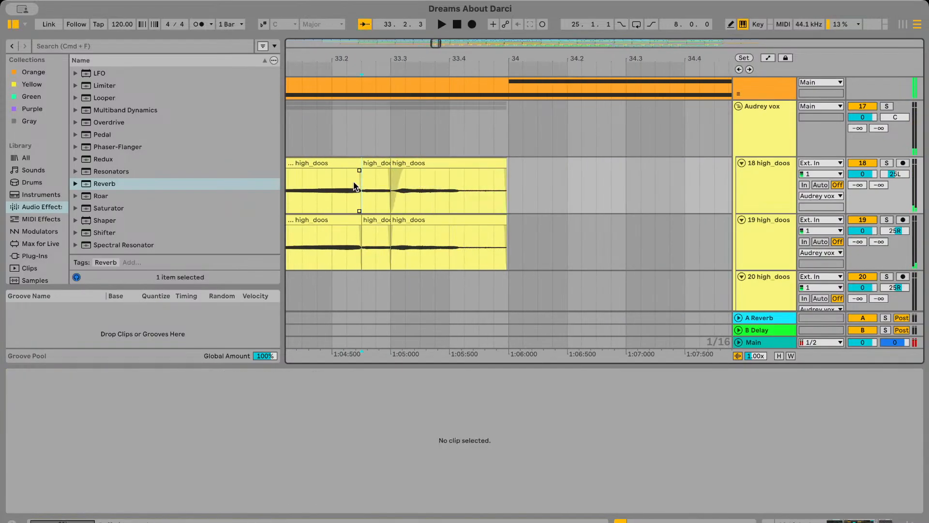
drag(392, 227, 404, 228)
click(356, 189)
key(space)
scroll(355, 189, left, 6)
click(458, 201)
key(space)
key(space)
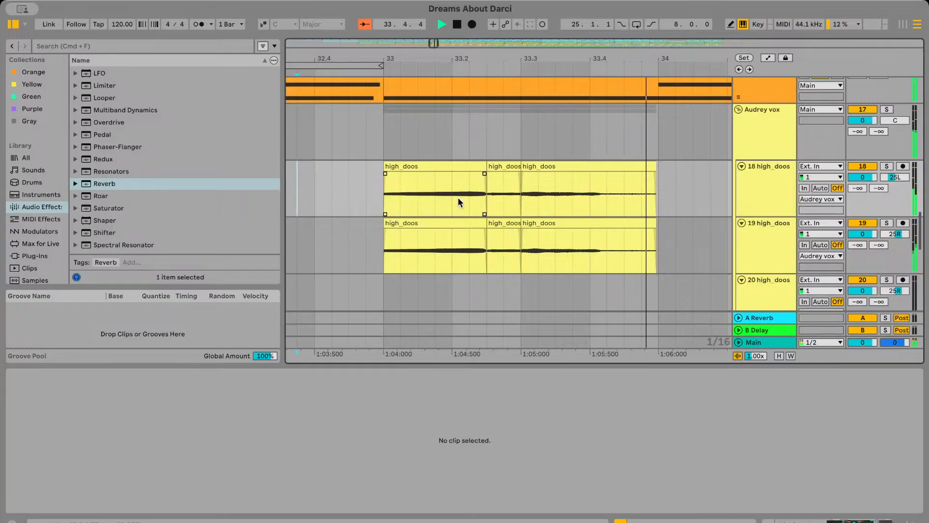
Examine the effect chains of tracks 18 and 19 and the clip joins around 33.3 during playback
scroll(460, 204, down, 3)
scroll(523, 180, up, 3)
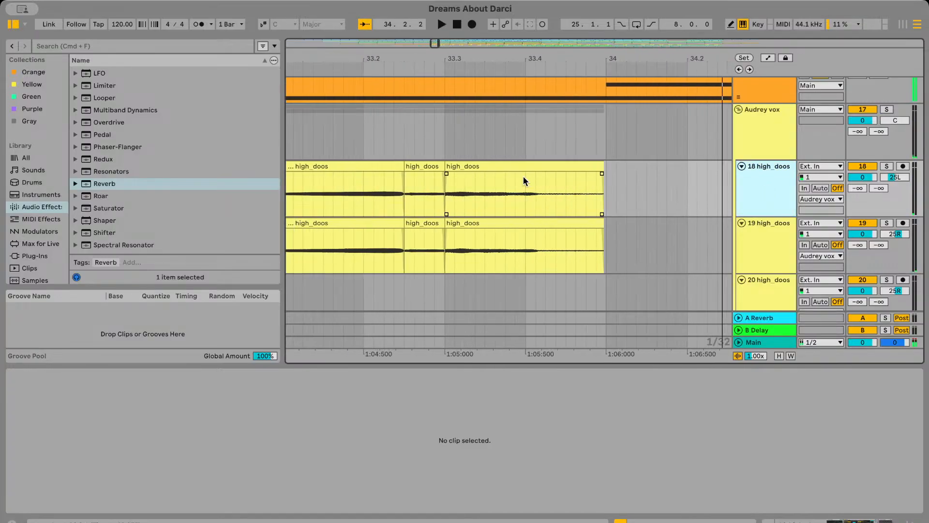
scroll(478, 182, down, 4)
click(759, 185)
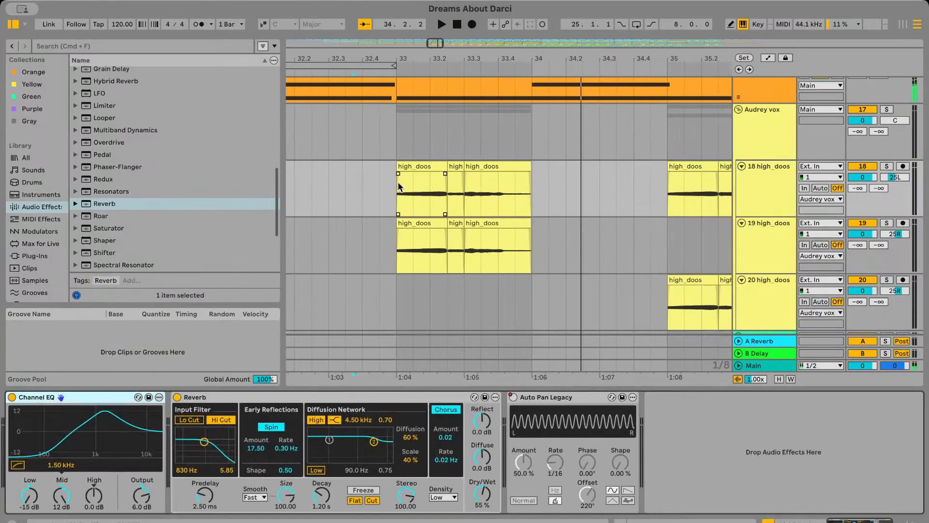
key(space)
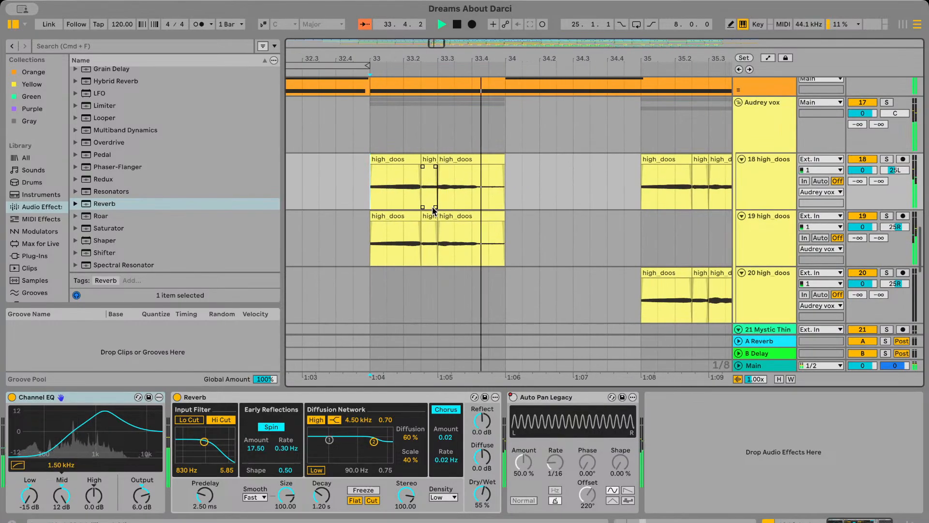
scroll(432, 212, up, 3)
click(432, 213)
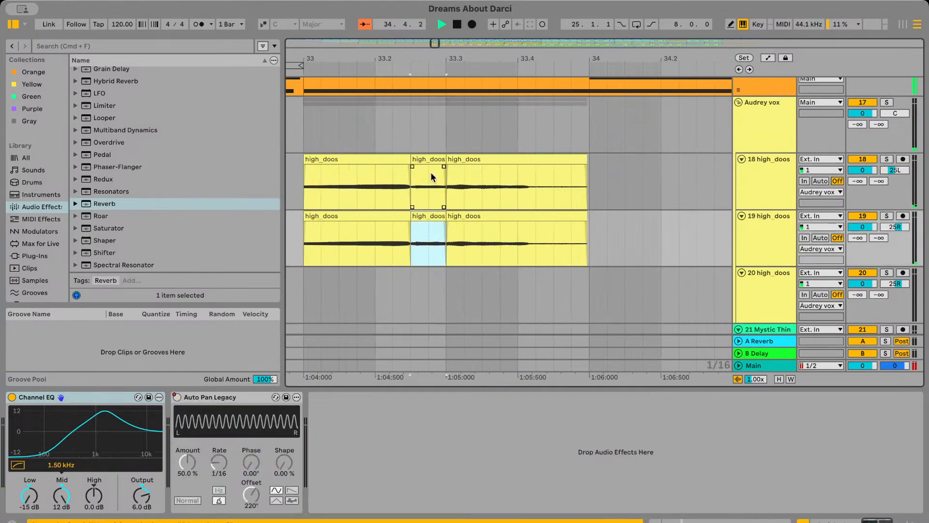
click(432, 169)
scroll(430, 162, up, 3)
click(440, 182)
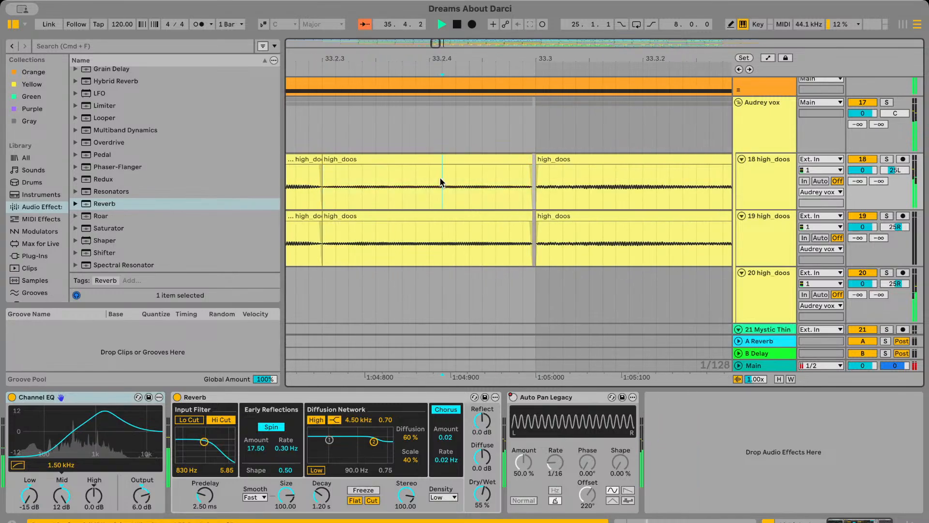
Replay the phrase, select the Audrey vox group and show its Track Volume automation
scroll(439, 182, down, 10)
click(388, 191)
key(space)
key(space)
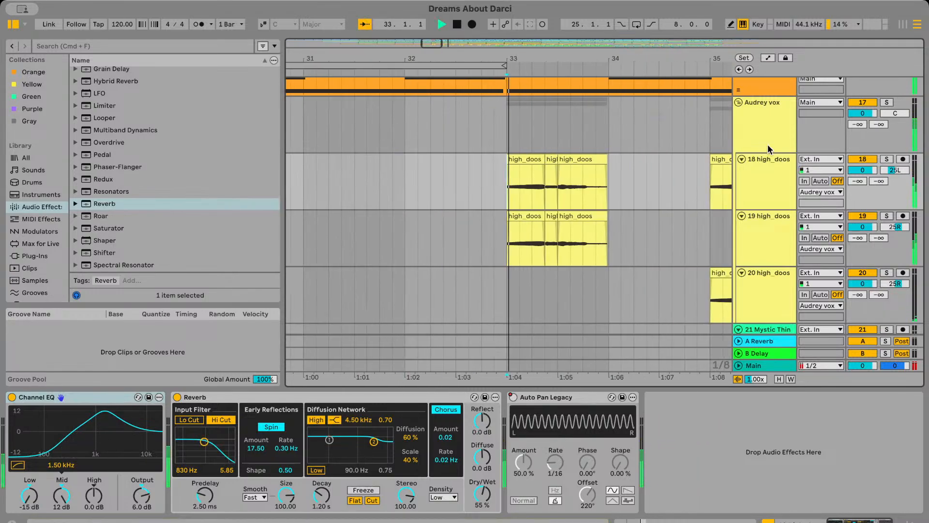
click(776, 114)
click(770, 59)
key(space)
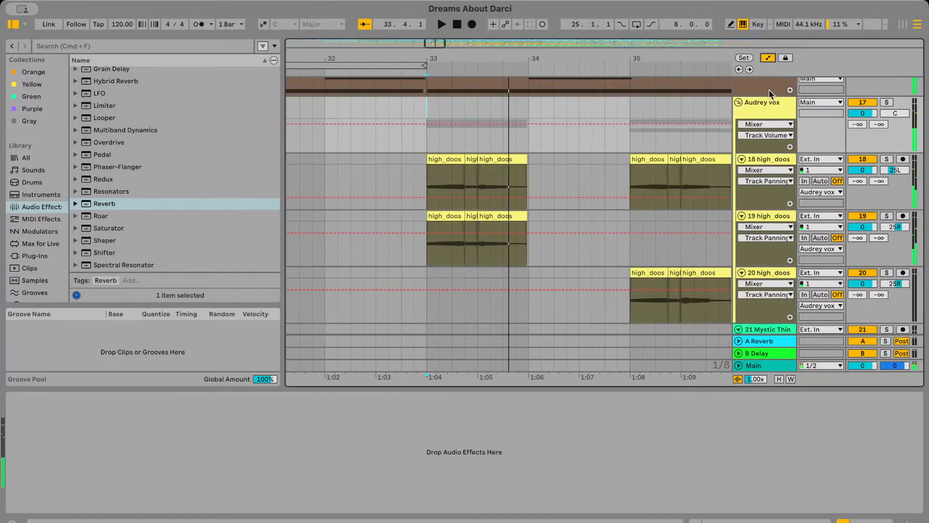
Dip the Audrey vox group's volume automation to -14.0 dB at the start of the middle high_doos clips and play it
scroll(453, 145, up, 5)
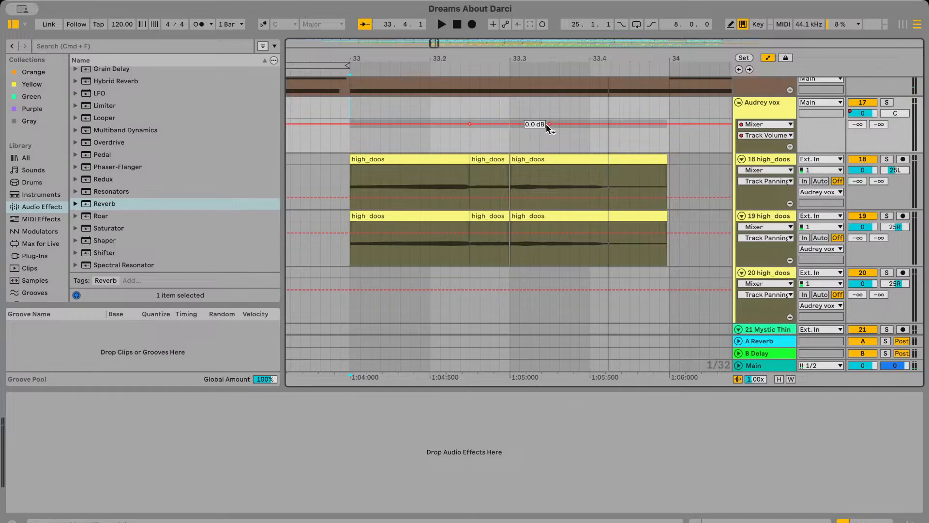
drag(486, 125, 449, 137)
click(449, 138)
key(space)
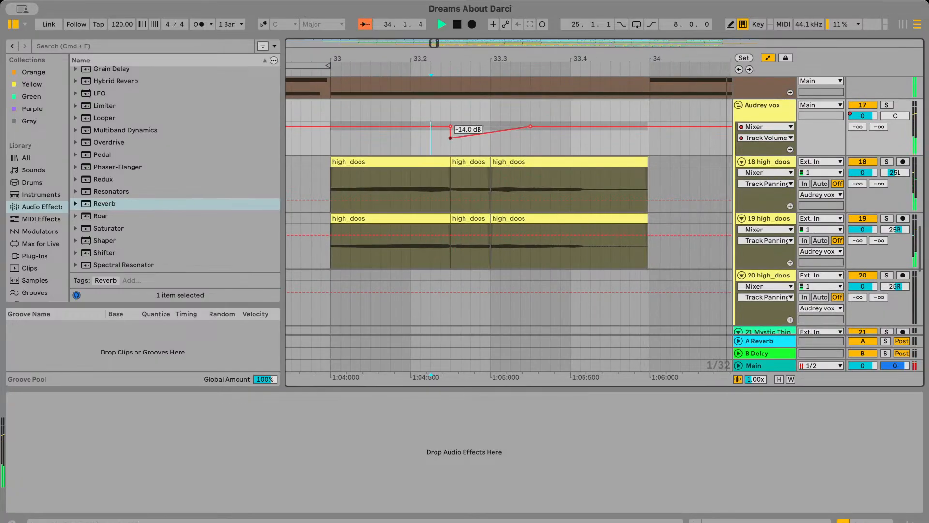
Set the volume dip at the start of the middle high_doos clips to -3.0 dB and replay the passage
drag(453, 138, 451, 129)
click(411, 176)
key(space)
key(space)
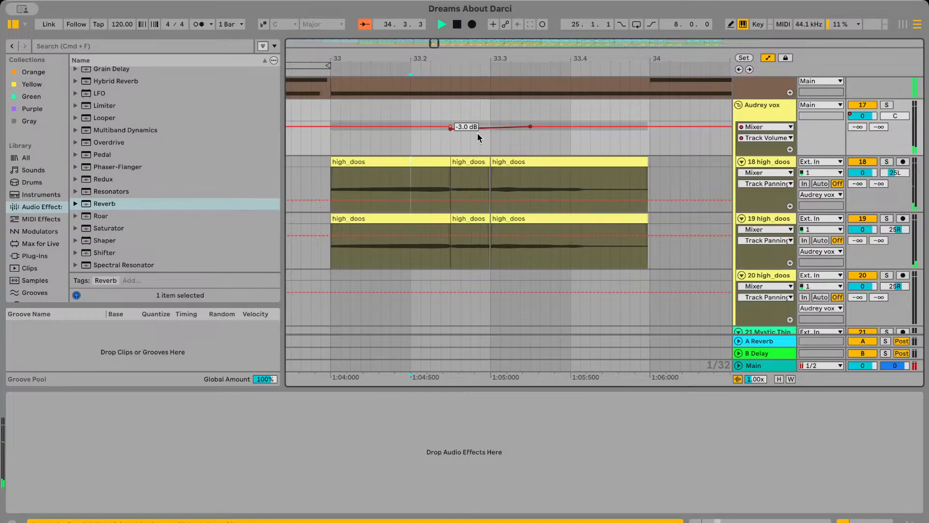
Add a lower Audrey vox volume breakpoint at 33.3, with a second one above it for a sharp drop, and replay
click(491, 127)
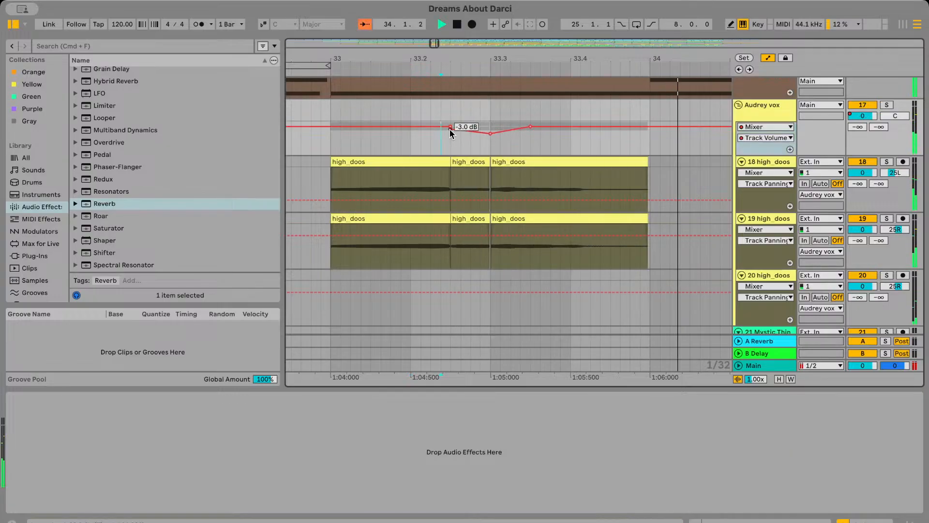
click(480, 130)
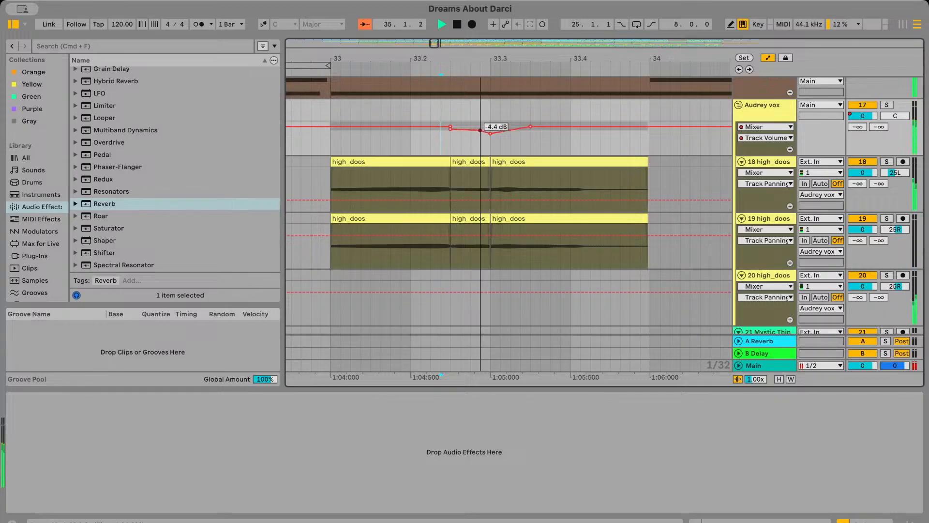
drag(480, 129, 491, 129)
key(space)
Delete the -3.0 dB volume breakpoint at the start of the middle high_doos clips and replay the phrase
key(space)
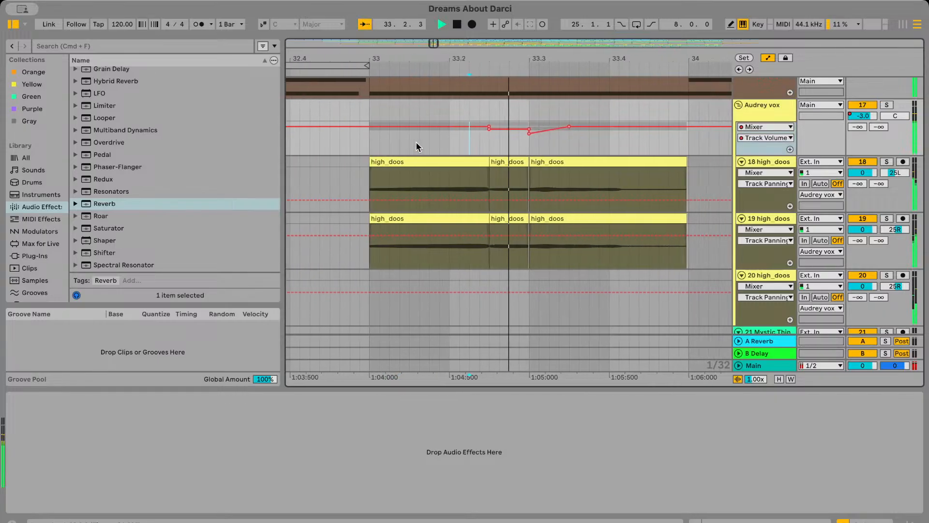
click(317, 147)
key(space)
key(space)
scroll(387, 150, left, 3)
click(571, 128)
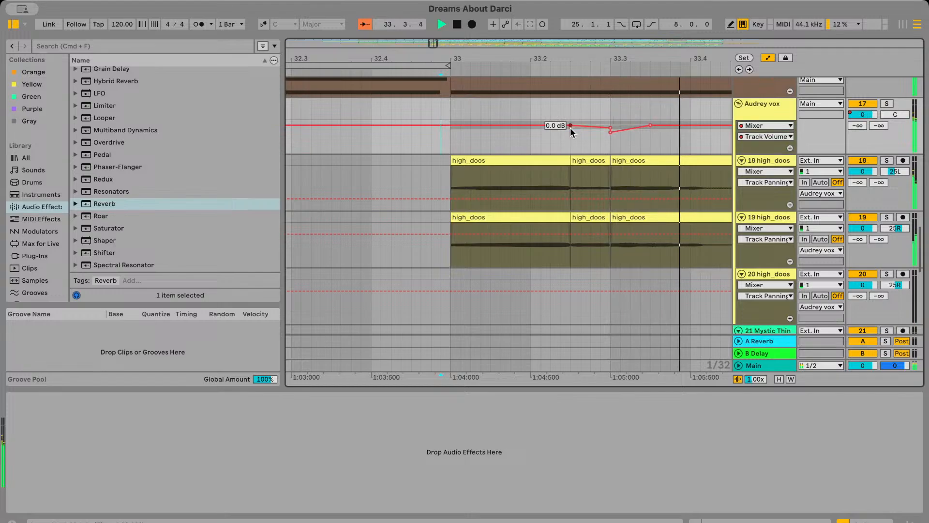
click(560, 141)
Delete the upper volume breakpoint at 33.3 and move the 0 dB breakpoint there so the drop starts with the third clips
key(space)
key(space)
scroll(561, 140, right, 2)
scroll(561, 141, right, 1)
click(511, 127)
key(space)
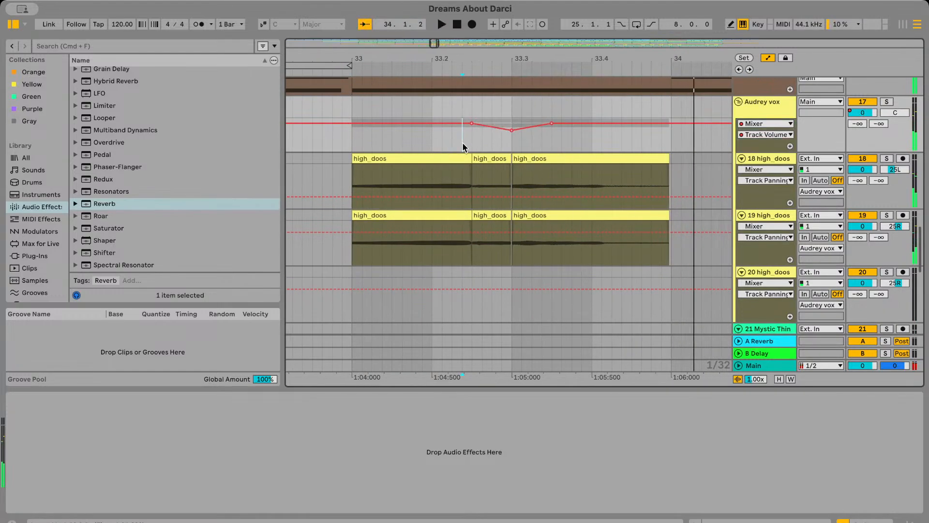
drag(471, 124, 511, 124)
Replay the phrase and make the Audrey vox volume dip at 33.3 progressively shallower
key(space)
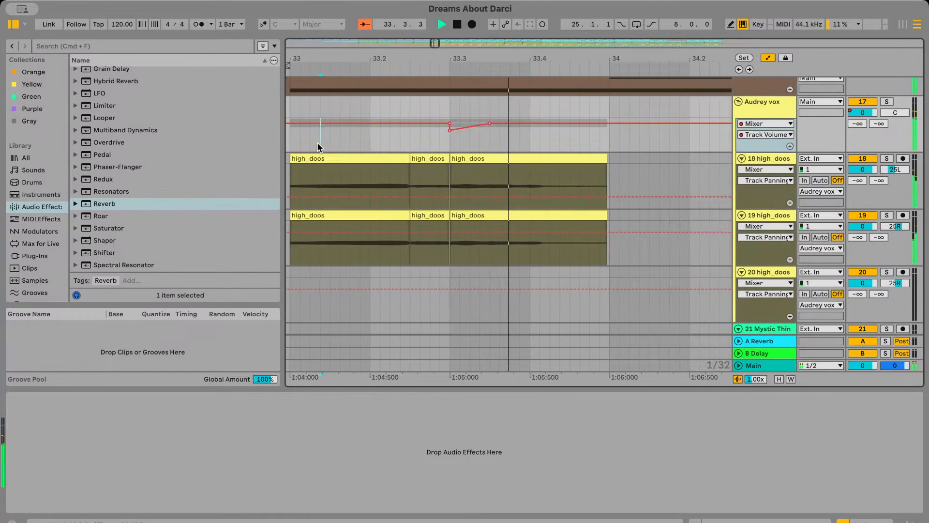
click(320, 143)
key(space)
key(space)
scroll(320, 144, right, 2)
scroll(320, 144, up, 1)
drag(507, 158, 508, 155)
click(480, 168)
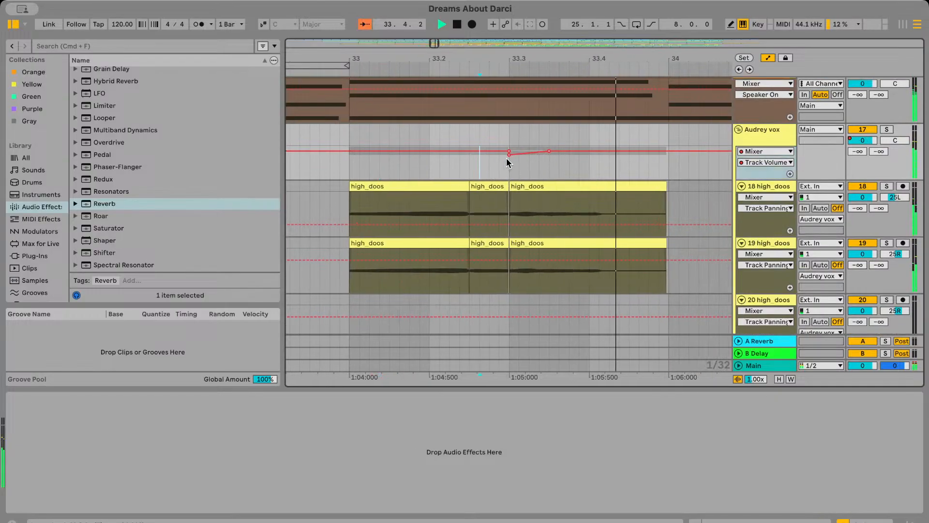
scroll(509, 155, up, 3)
drag(509, 155, 509, 153)
scroll(507, 152, left, 7)
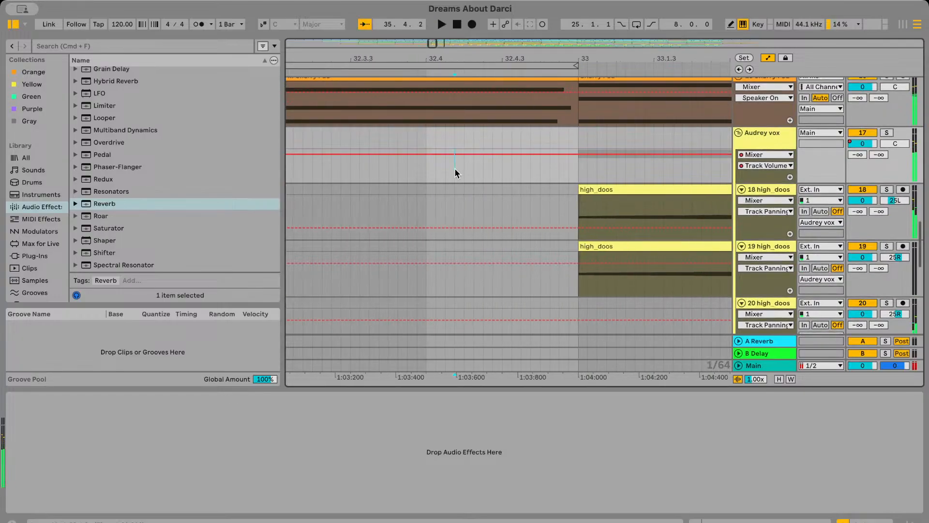
Replay the phrase from 32.4 and move the Audrey vox volume breakpoint after the 33.3 dip to 33.4
click(455, 168)
key(space)
key(space)
scroll(455, 168, right, 4)
scroll(454, 173, right, 6)
scroll(455, 169, down, 2)
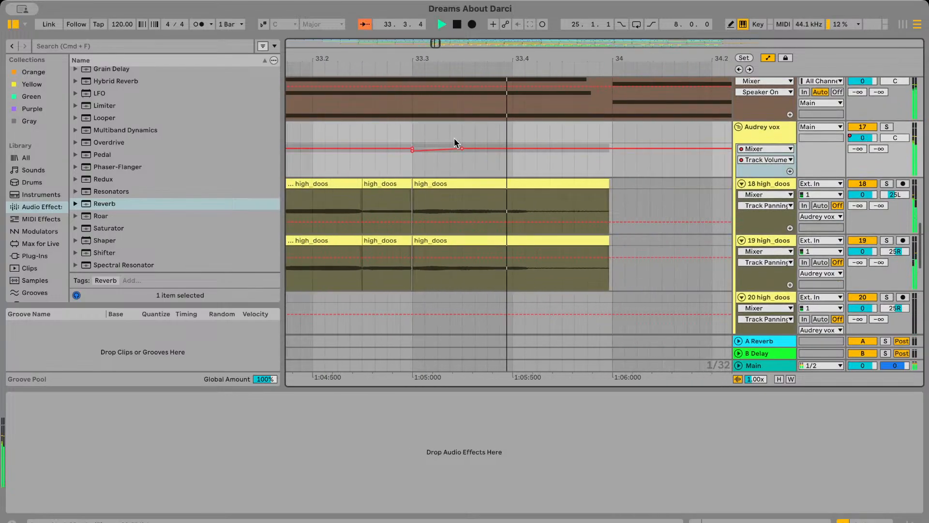
drag(461, 145, 560, 150)
Replay the high_doos phrase in bar 33 to judge the volume dip with its longer ramp back up
click(360, 160)
key(space)
key(space)
scroll(359, 161, left, 4)
scroll(454, 160, right, 3)
scroll(454, 161, left, 1)
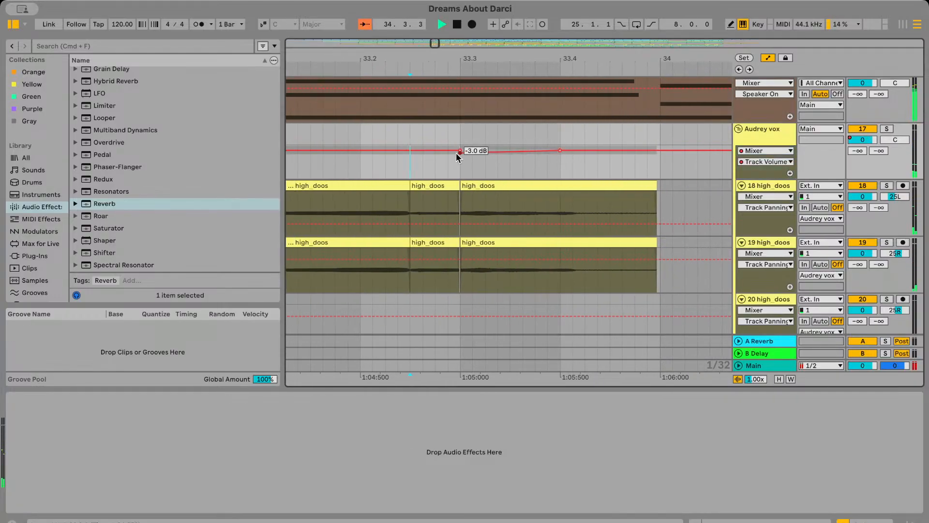
scroll(458, 154, down, 2)
scroll(456, 154, down, 3)
click(415, 166)
key(space)
key(space)
scroll(415, 166, left, 2)
scroll(397, 169, right, 3)
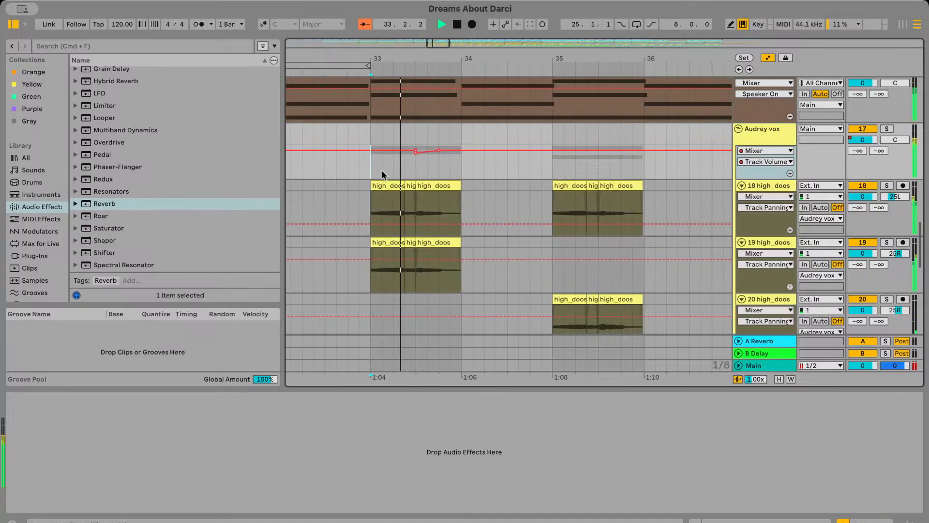
Copy the bar 33 Audrey vox volume automation and paste it at bars 35 and 37
drag(370, 172, 463, 172)
key(super+c)
click(554, 173)
key(super+v)
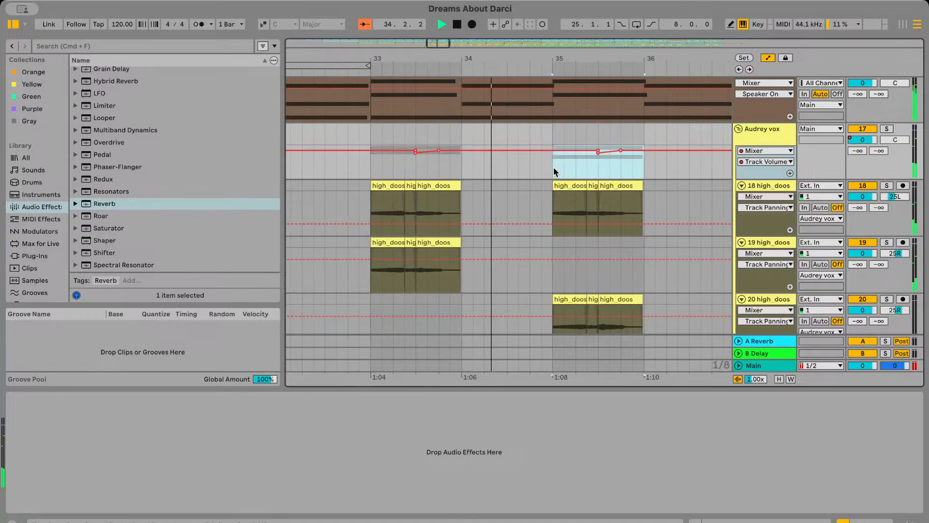
scroll(554, 173, right, 4)
scroll(554, 168, down, 2)
click(533, 167)
key(super+v)
scroll(533, 167, right, 3)
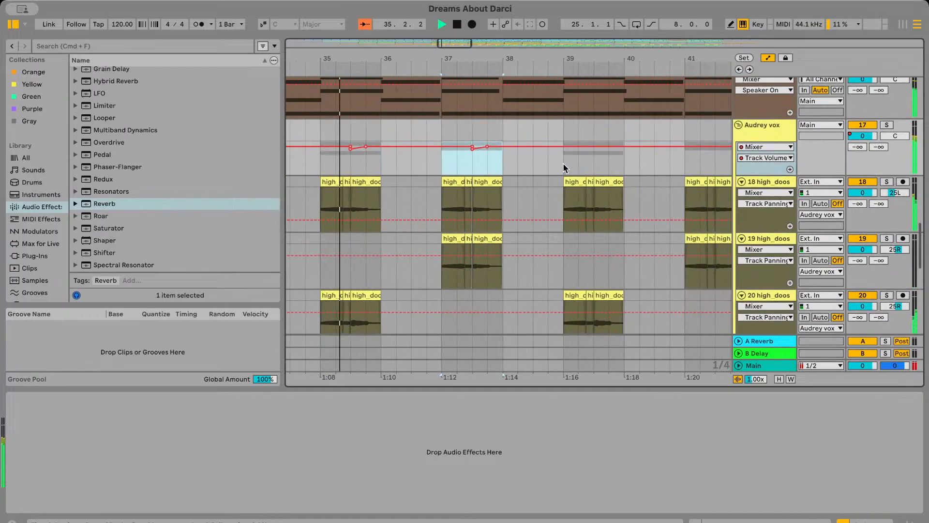
Paste the copied volume dip over the high_doos phrases at bars 39, 41, 43 and 45
click(565, 167)
key(super+v)
scroll(565, 167, right, 3)
click(567, 167)
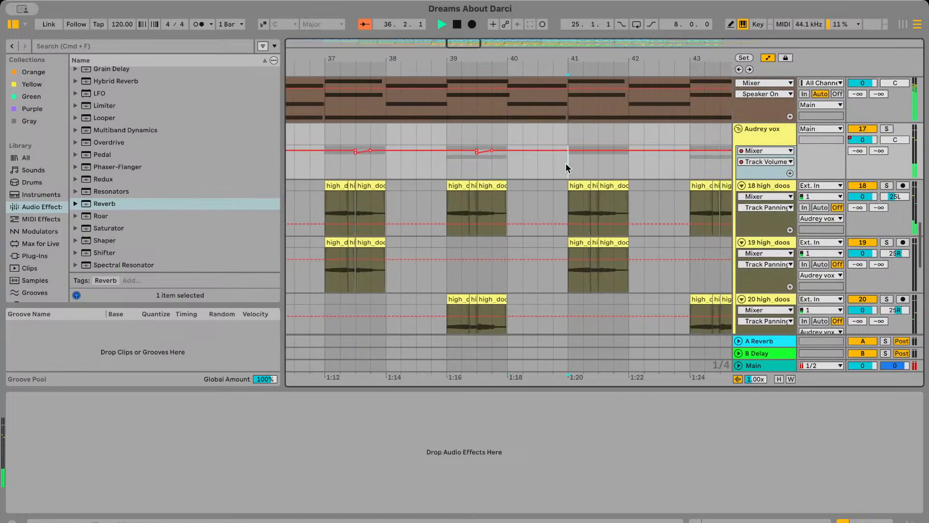
key(super+v)
scroll(568, 168, right, 3)
click(557, 170)
key(super+v)
scroll(554, 170, right, 3)
click(569, 172)
key(super+v)
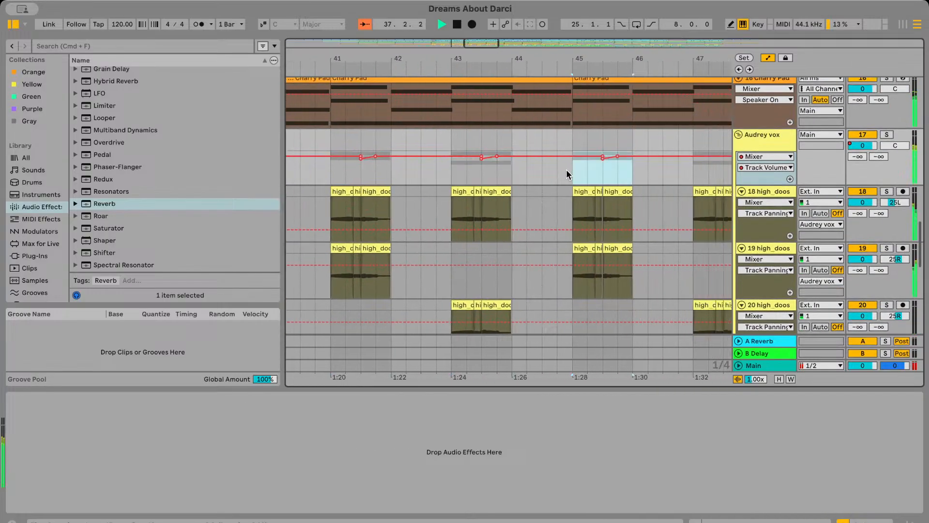
Paste the copied volume dip over the high_doos phrases at bars 47, 49 and 51
scroll(567, 172, right, 3)
click(584, 175)
key(super+v)
scroll(584, 175, right, 3)
click(600, 176)
key(super+v)
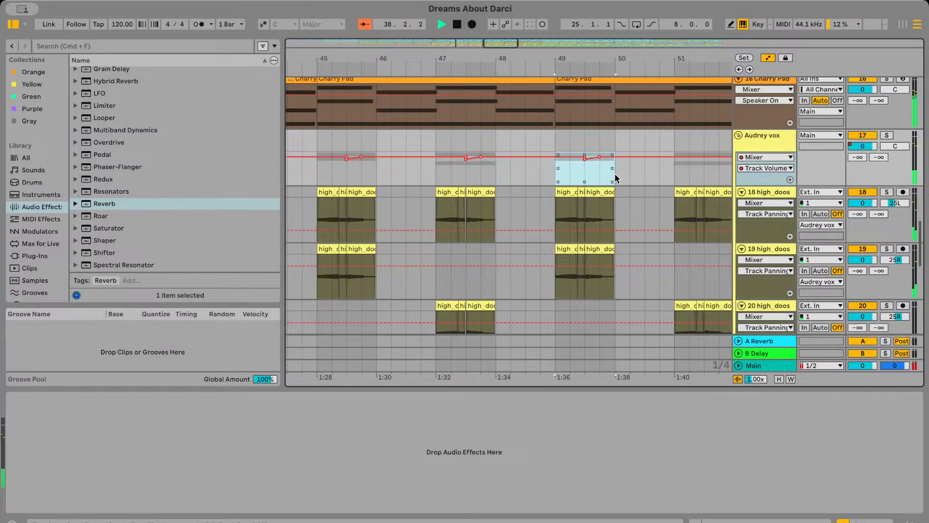
scroll(600, 179, right, 3)
click(593, 185)
key(super+v)
Copy the Audrey vox volume automation from bar 33 through bar 51 and paste it at bars 53, 73 and 93
key(minus)
key(minus)
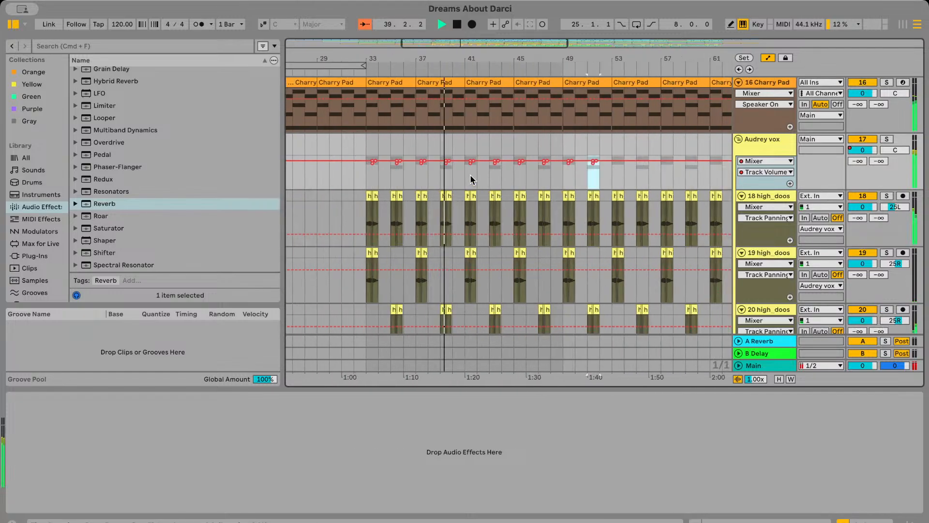
drag(370, 181, 606, 178)
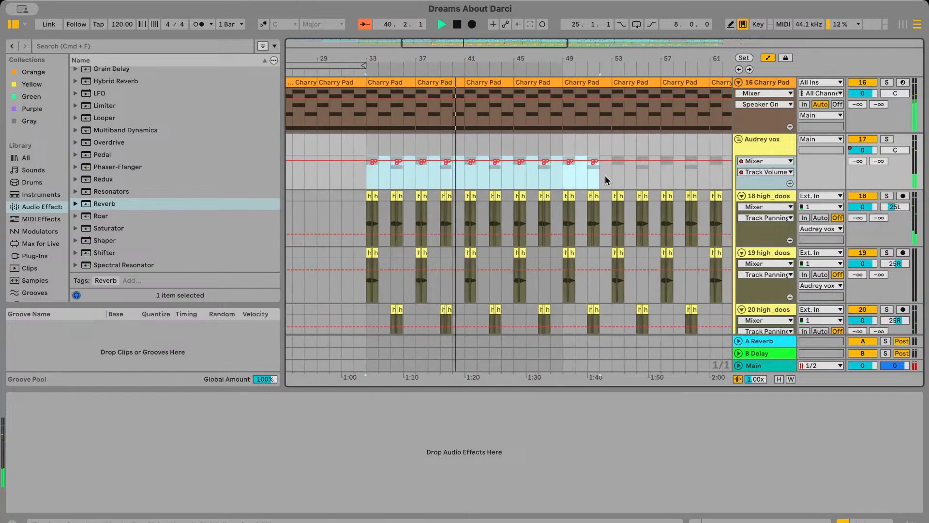
click(612, 183)
key(super+v)
scroll(612, 183, down, 1)
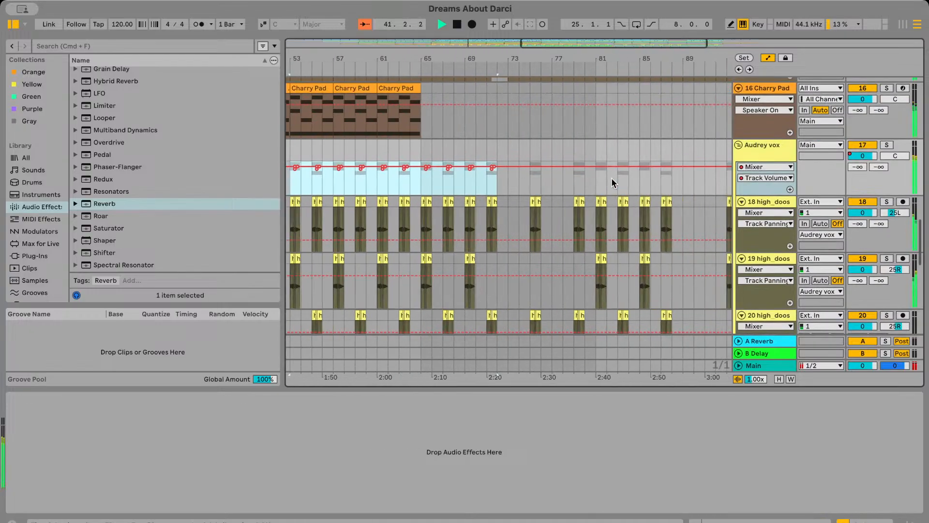
scroll(612, 183, left, 2)
scroll(612, 183, left, 2)
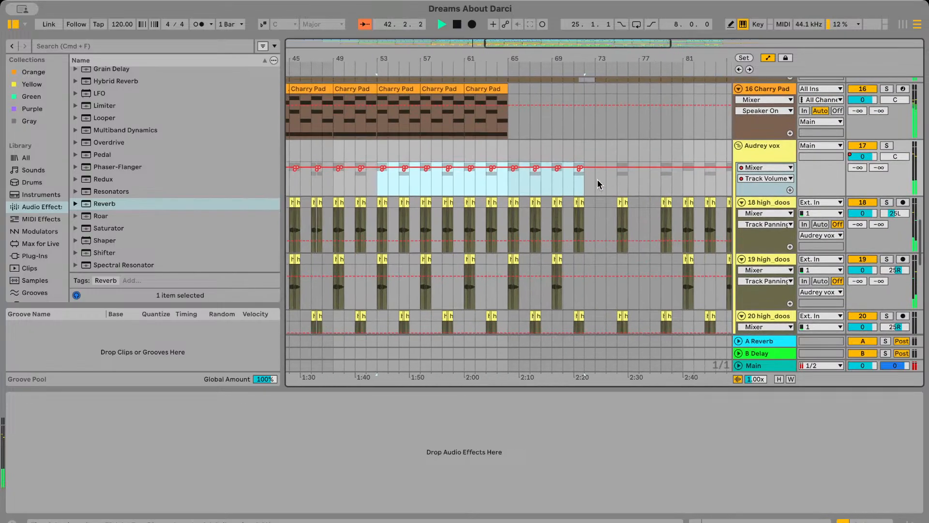
click(596, 183)
key(super+v)
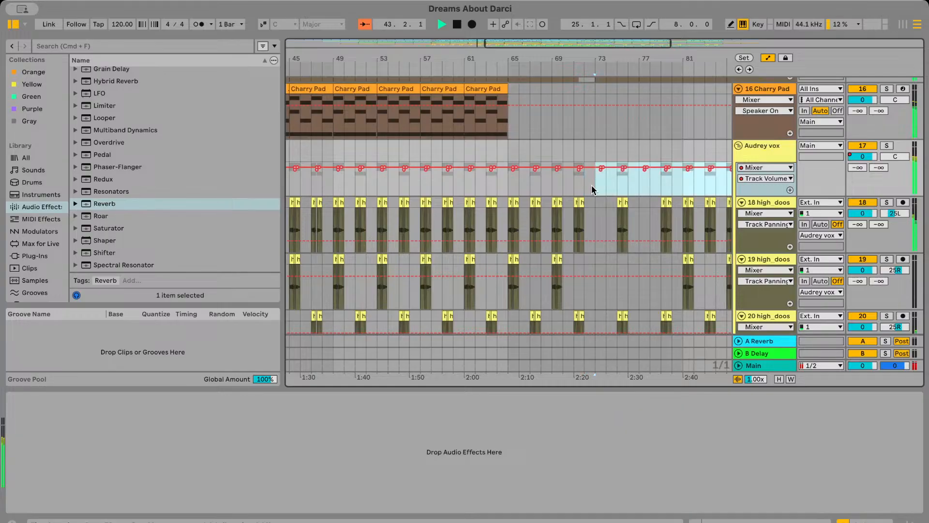
click(632, 181)
key(super+v)
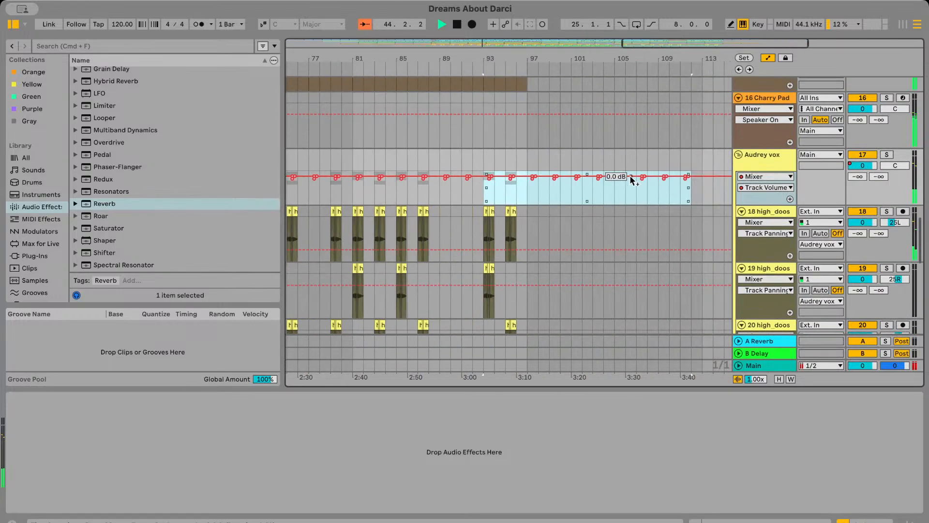
Delete the surplus Audrey vox volume automation from bar 97 to about bar 125
scroll(632, 181, down, 1)
scroll(595, 182, right, 2)
click(457, 199)
drag(457, 198, 711, 197)
key(Delete)
Switch the automation view off and back on, and play the arrangement from bar 49
click(767, 60)
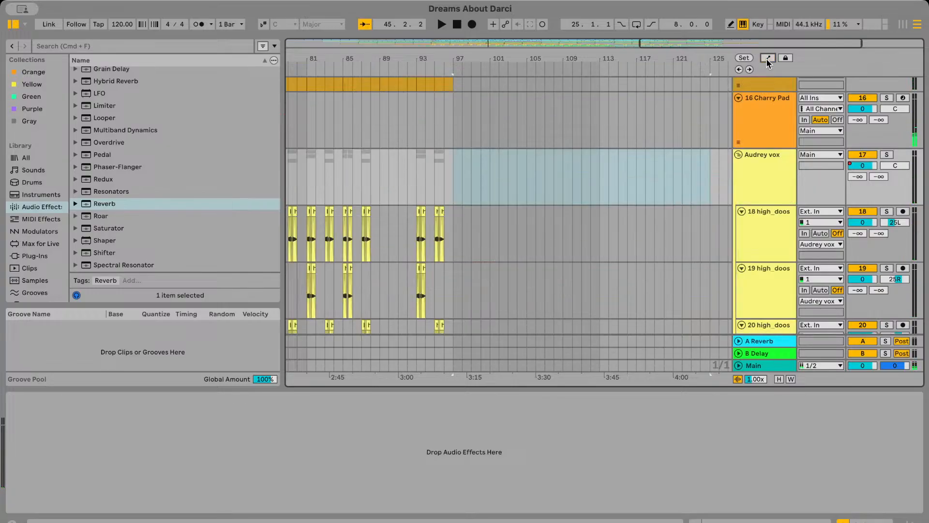
scroll(565, 137, left, 10)
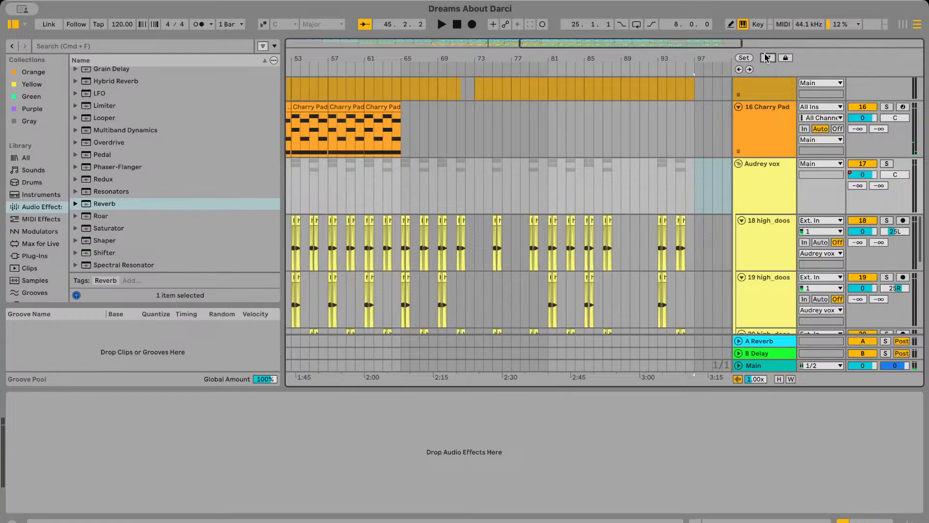
click(768, 58)
scroll(526, 147, left, 7)
click(447, 205)
key(space)
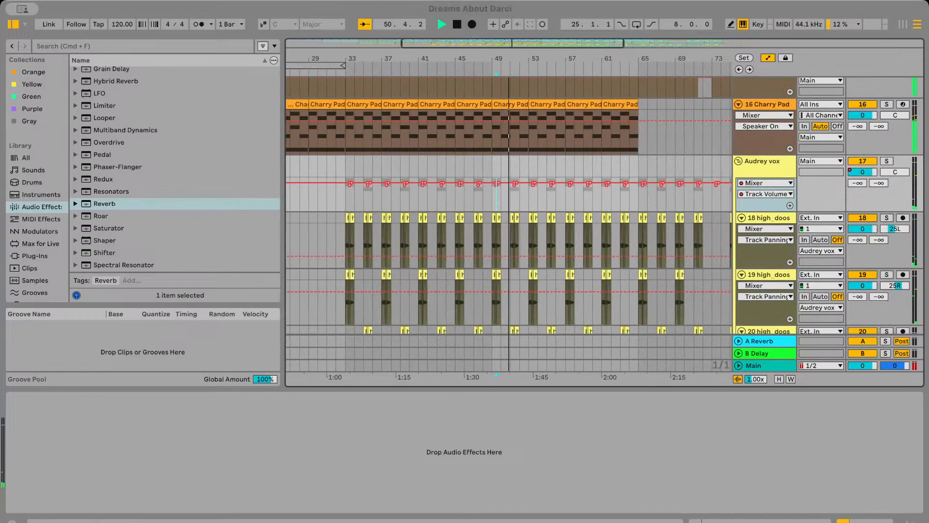
Hide the automation lanes, look over the tracks below the Audrey vox group during playback, and stop it
scroll(501, 264, up, 2)
click(768, 58)
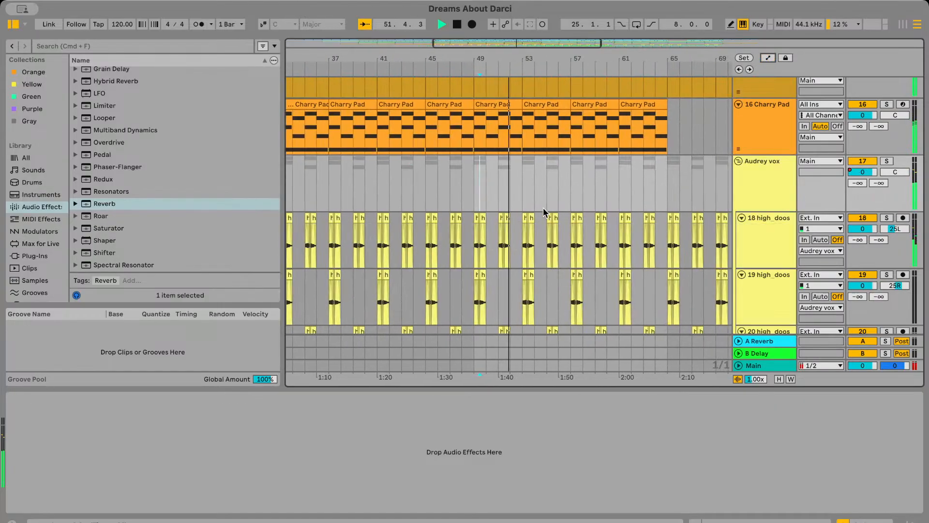
scroll(545, 212, left, 2)
scroll(545, 212, down, 5)
scroll(543, 208, down, 2)
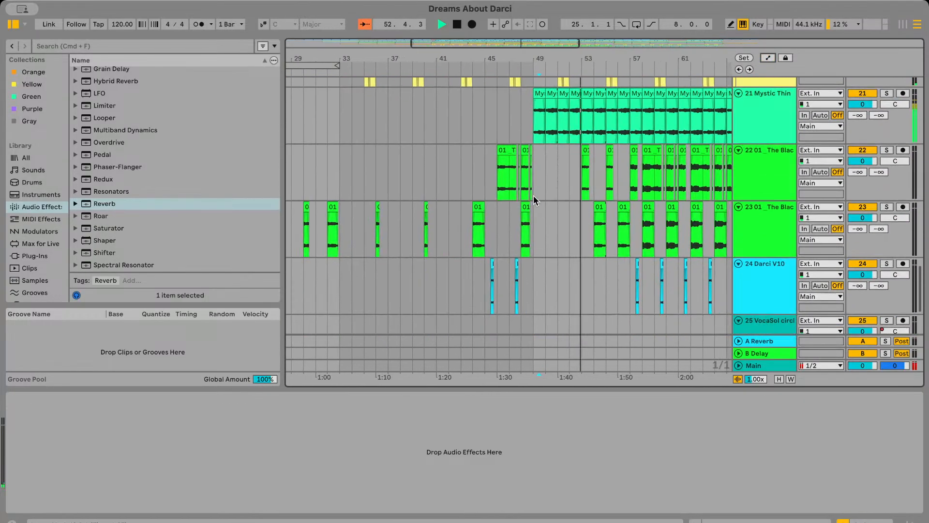
key(space)
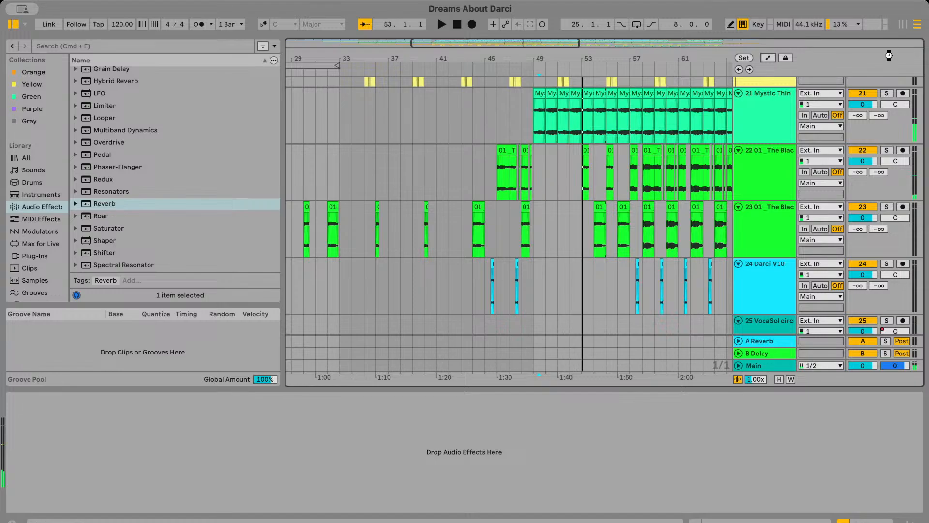
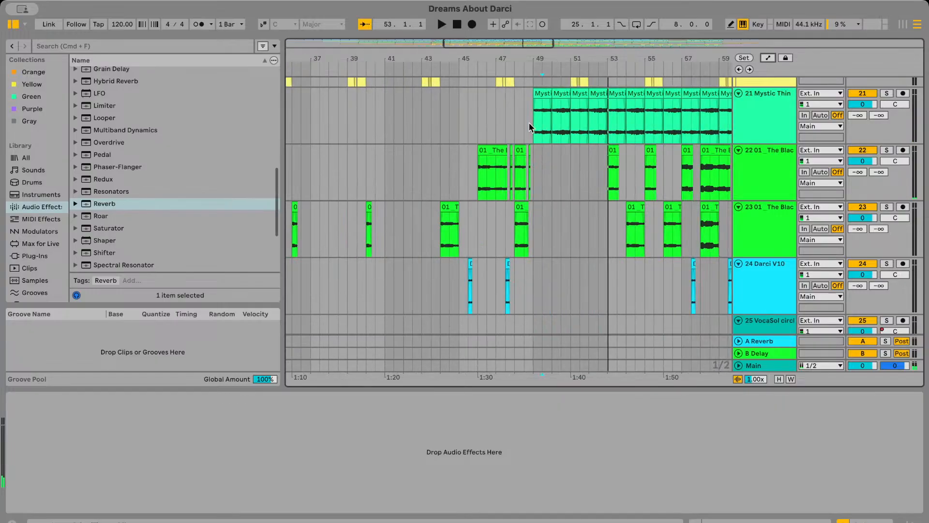
Solo the Mystic Thing track and play its clips from bar 49, stopping in bar 53
click(887, 94)
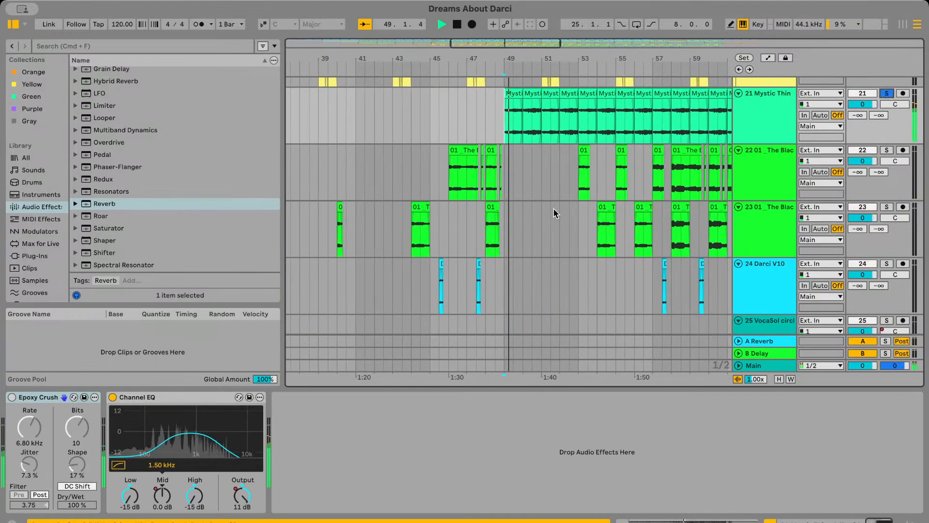
scroll(554, 209, up, 5)
scroll(554, 209, up, 4)
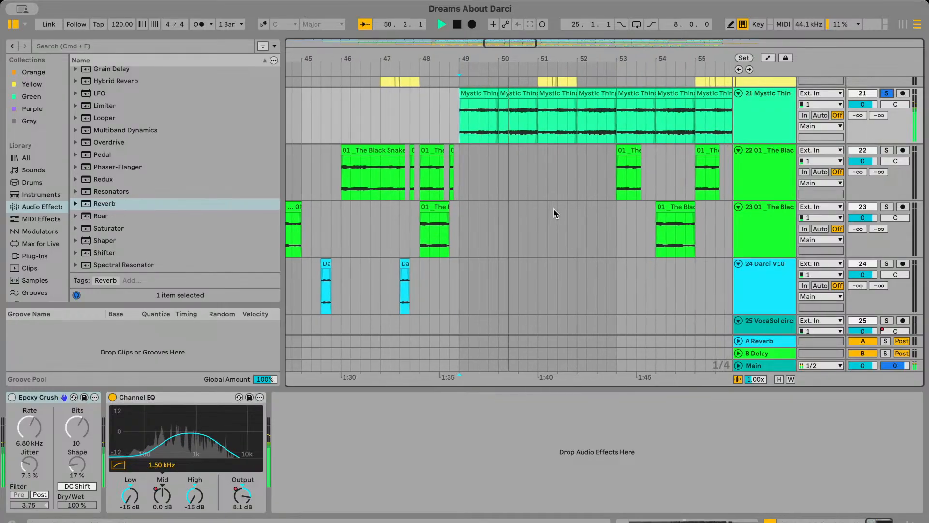
scroll(554, 209, up, 3)
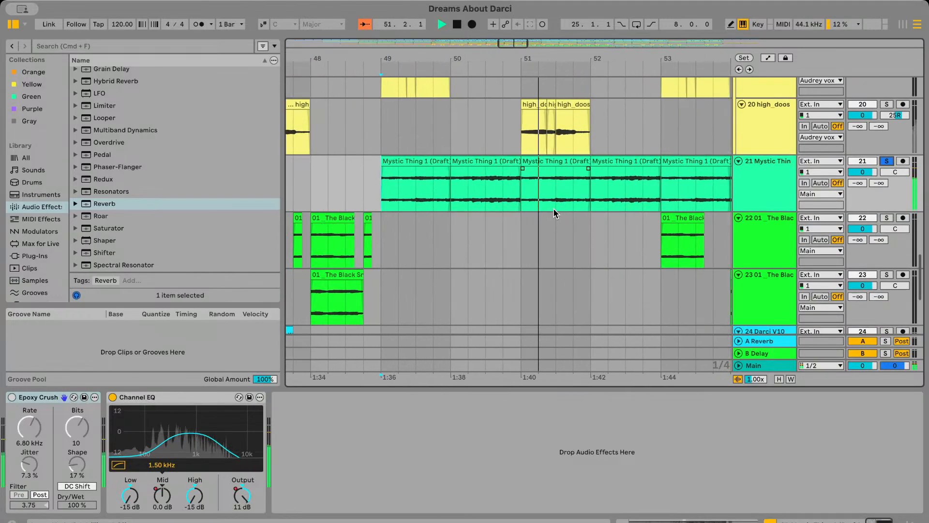
scroll(557, 213, down, 4)
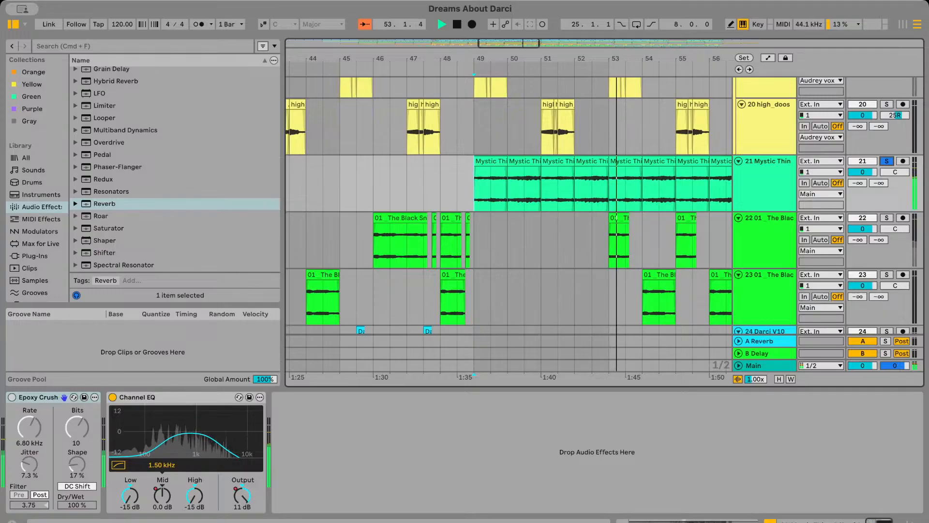
key(space)
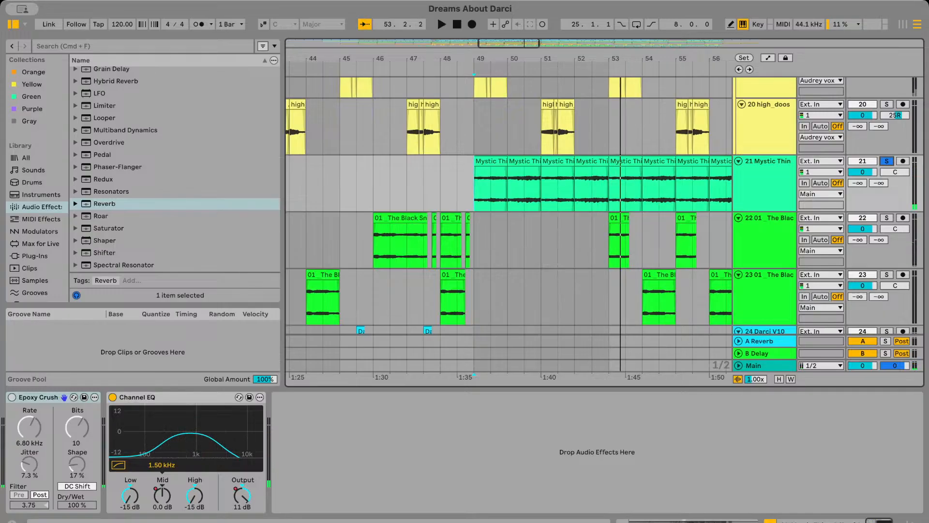
Place the insert marker at 50.3 in the Mystic Thing track and inspect the clips there closely
key(super+Tab)
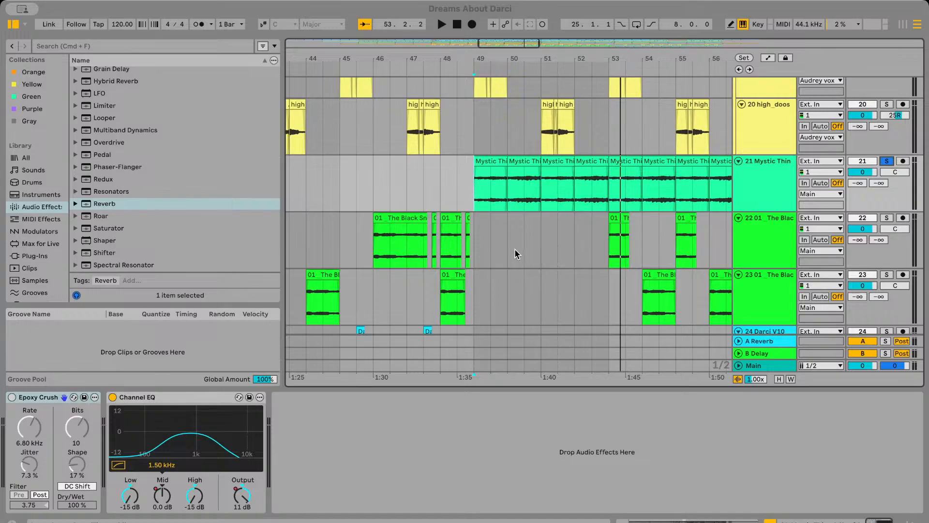
click(521, 188)
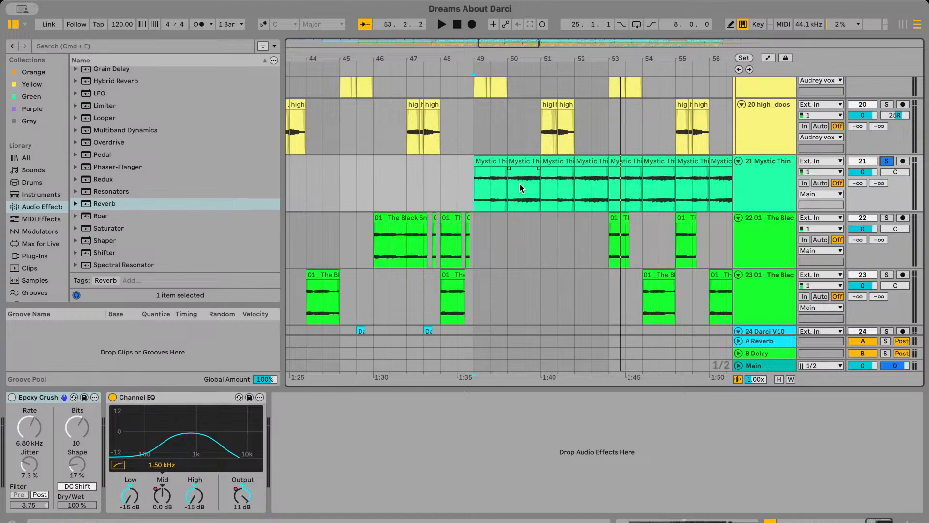
scroll(527, 189, up, 5)
click(527, 188)
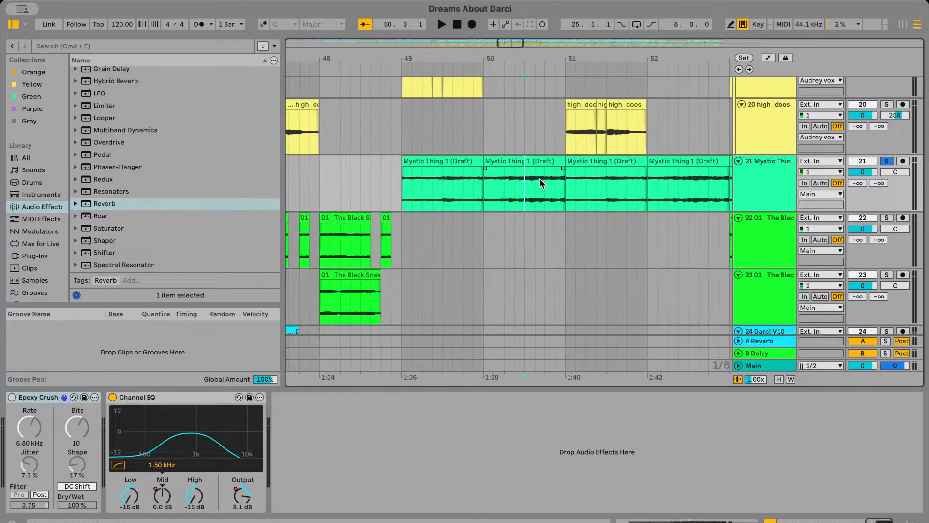
scroll(542, 183, up, 1)
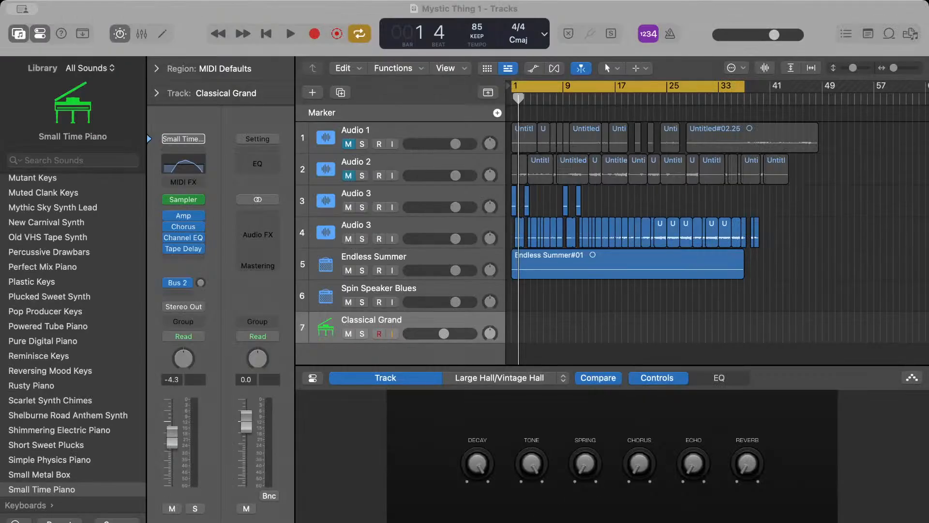
Switch to the Mystic Thing 1 project in Logic Pro and play it from the beginning of bar 1
click(529, 160)
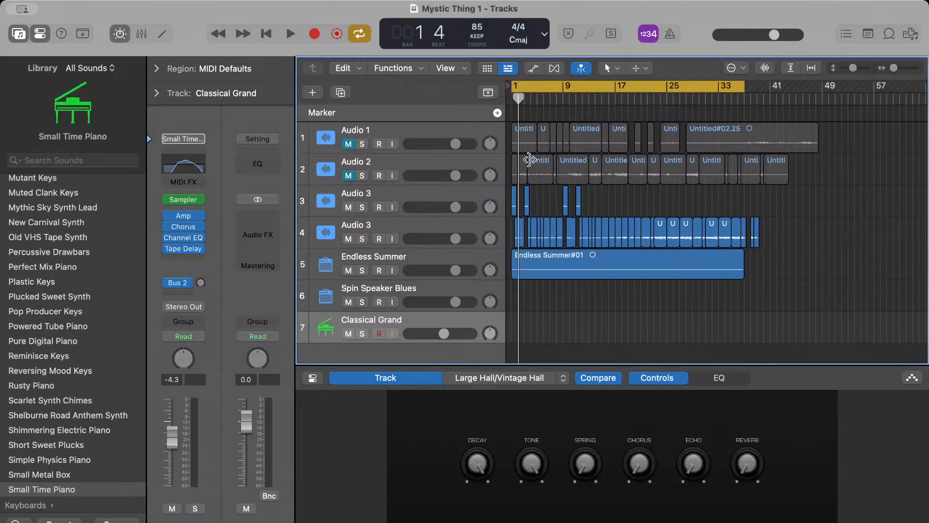
scroll(514, 327, up, 10)
click(266, 33)
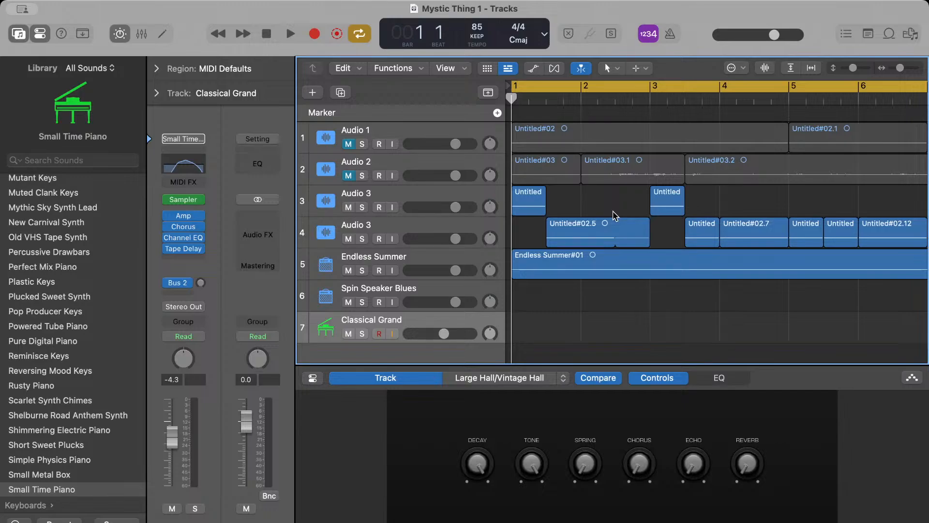
key(space)
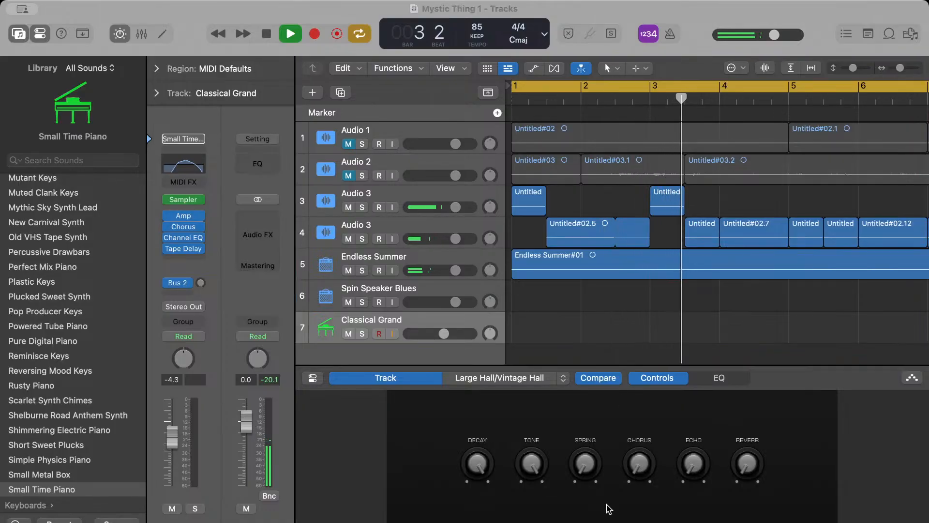
Collapse the Smart Controls pane to enlarge the tracks area and follow the regions past bar 6 during playback
click(668, 334)
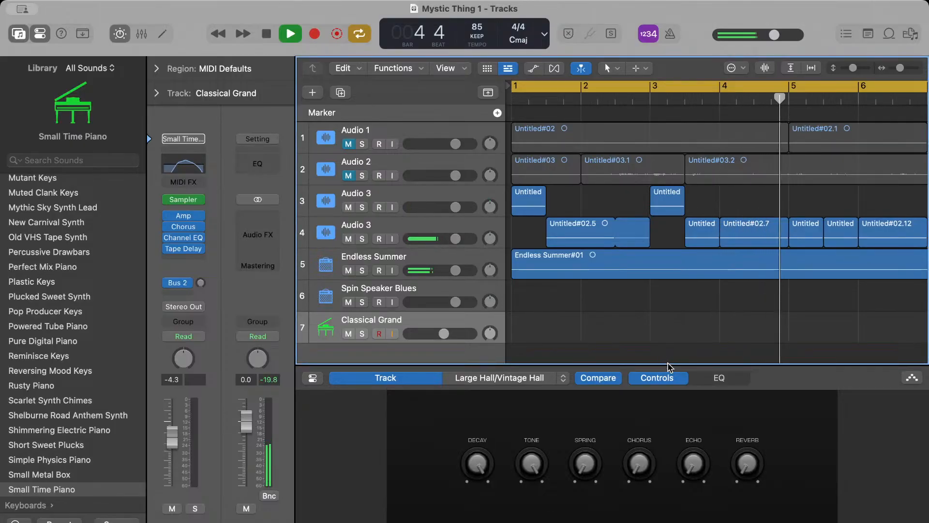
drag(669, 366, 679, 448)
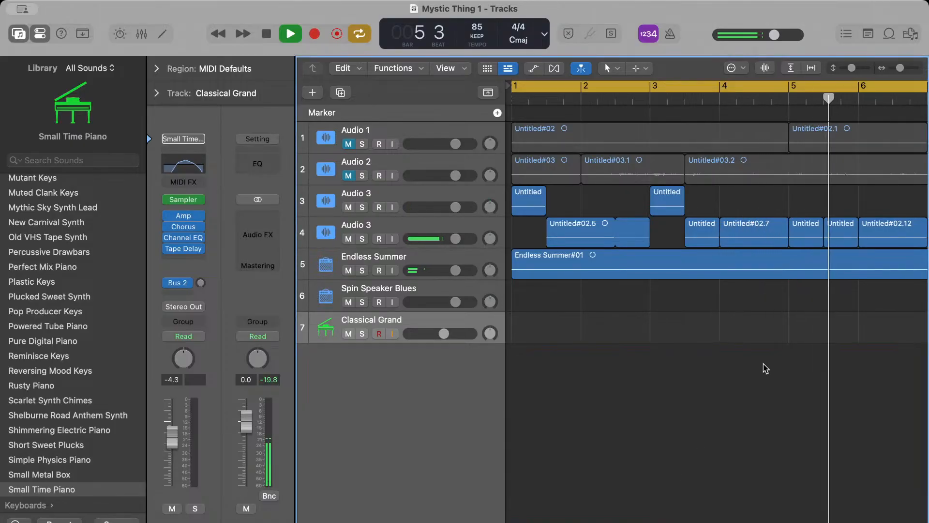
scroll(763, 369, right, 4)
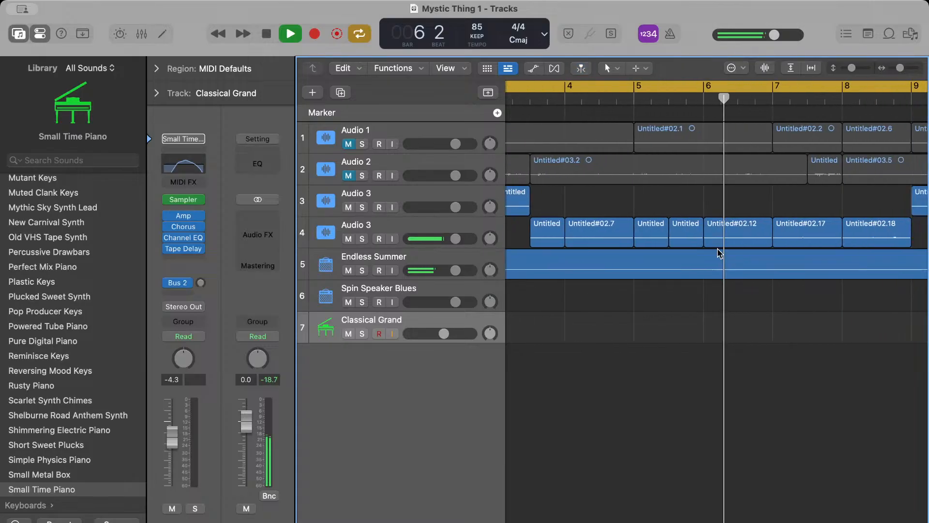
scroll(784, 239, right, 4)
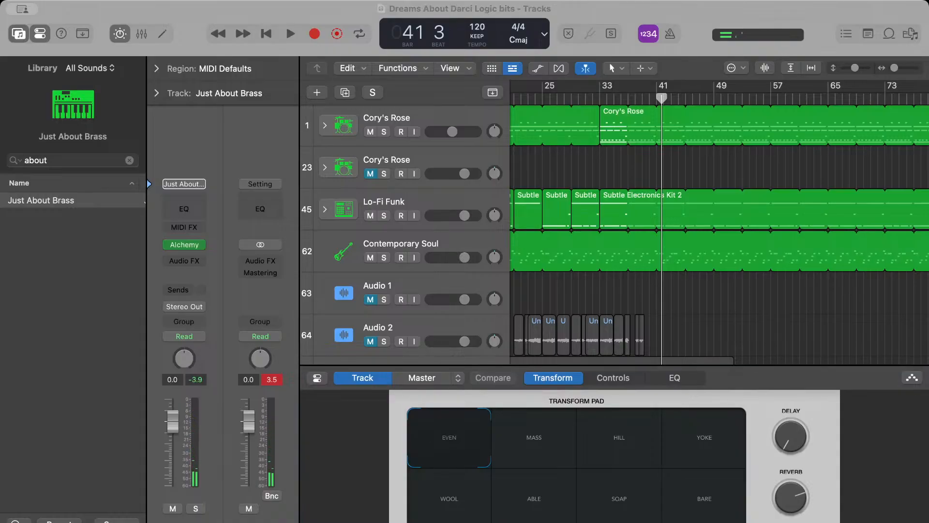
In the Dreams About Darci Logic bits project, apply the MASS transform to Just About Brass and inspect the sound's controls
click(530, 430)
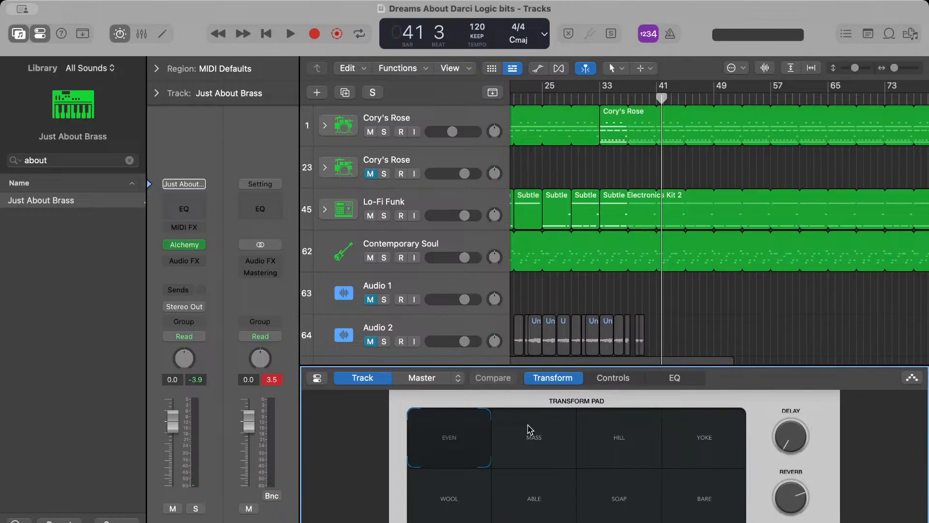
click(530, 430)
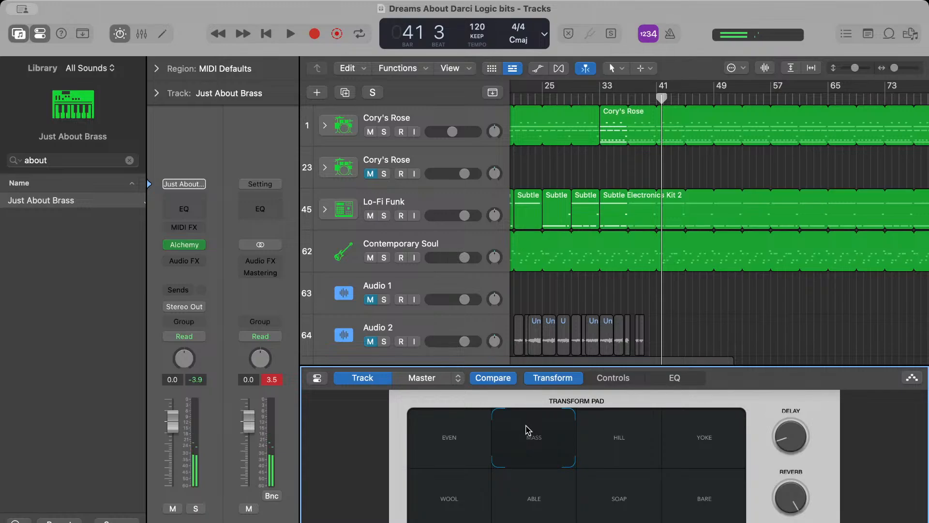
click(613, 377)
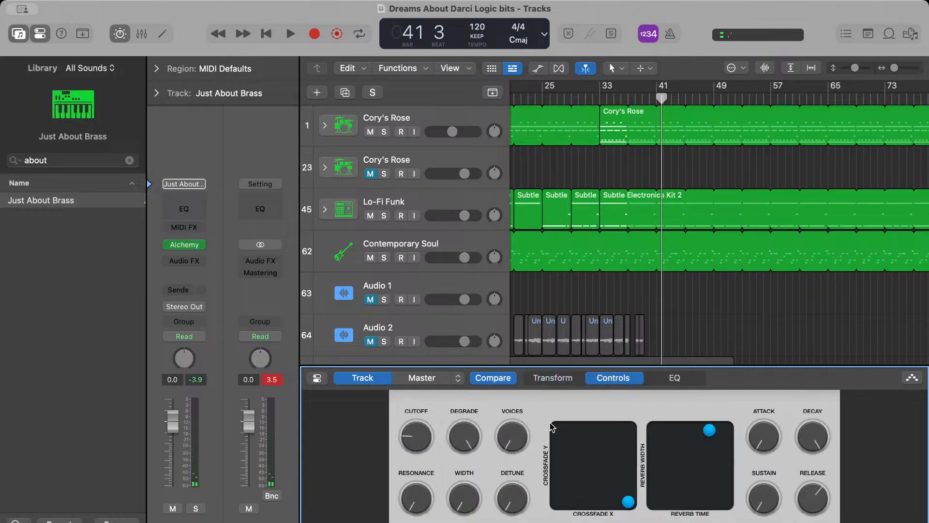
click(544, 381)
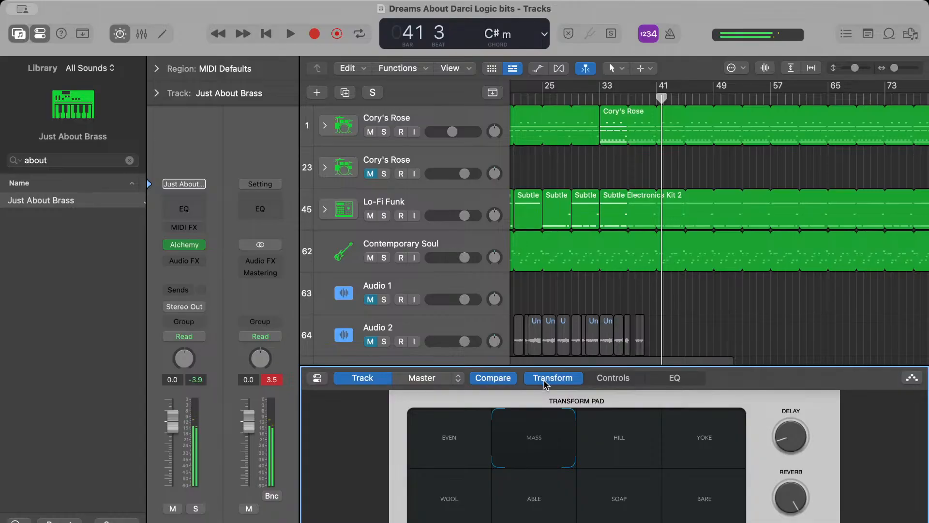
Audition the brass sound's EVEN, MASS, HILL, YOKE, BARE, SOAP, ABLE and WOOL transforms in turn
click(469, 446)
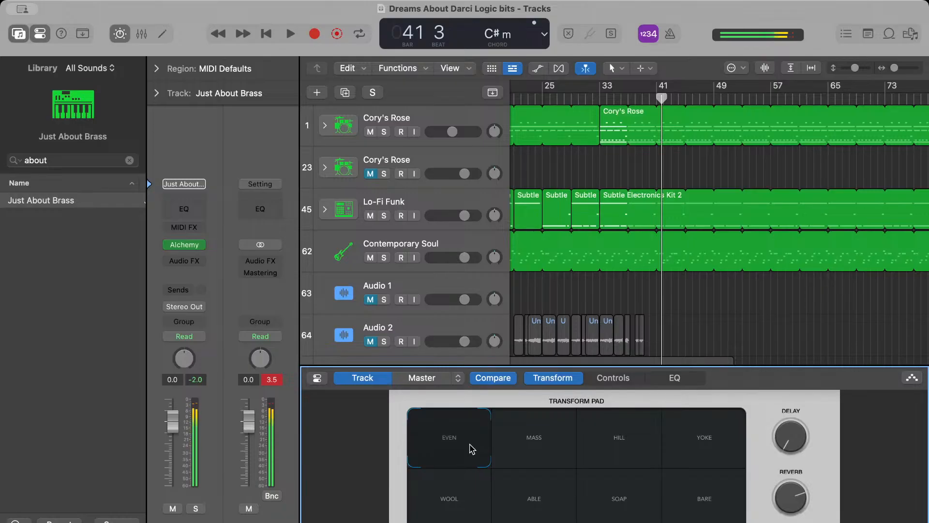
click(515, 450)
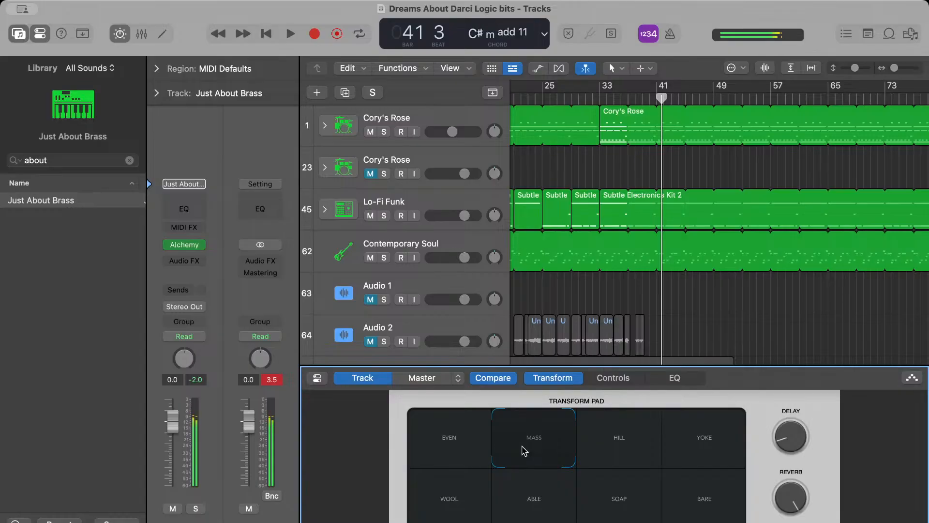
click(613, 437)
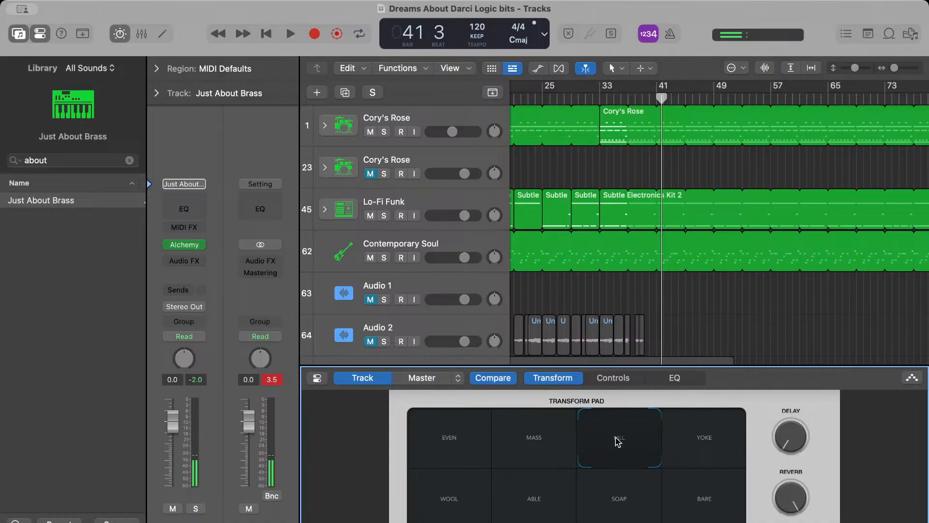
click(679, 452)
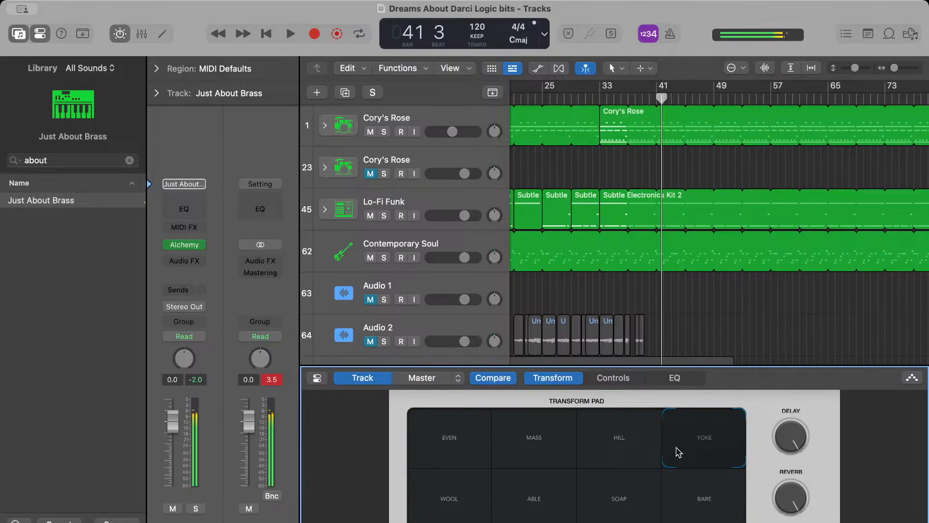
click(722, 507)
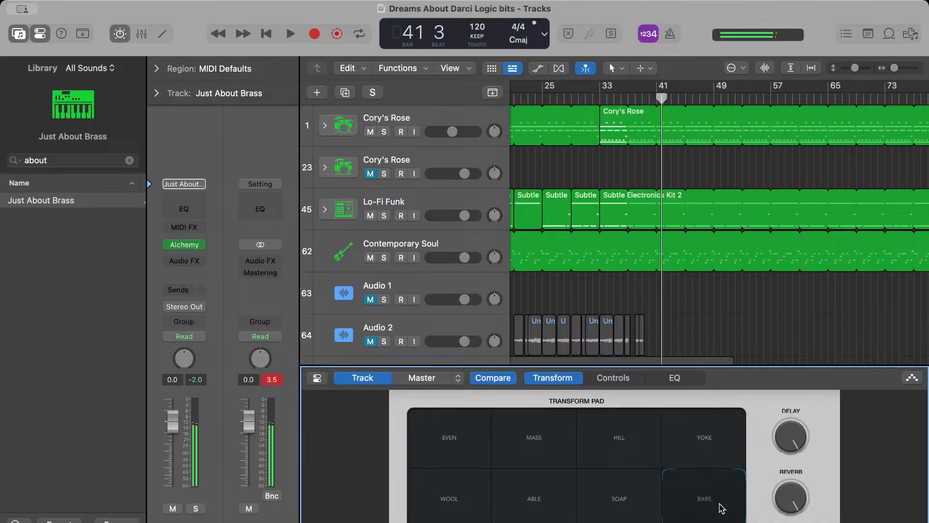
click(652, 504)
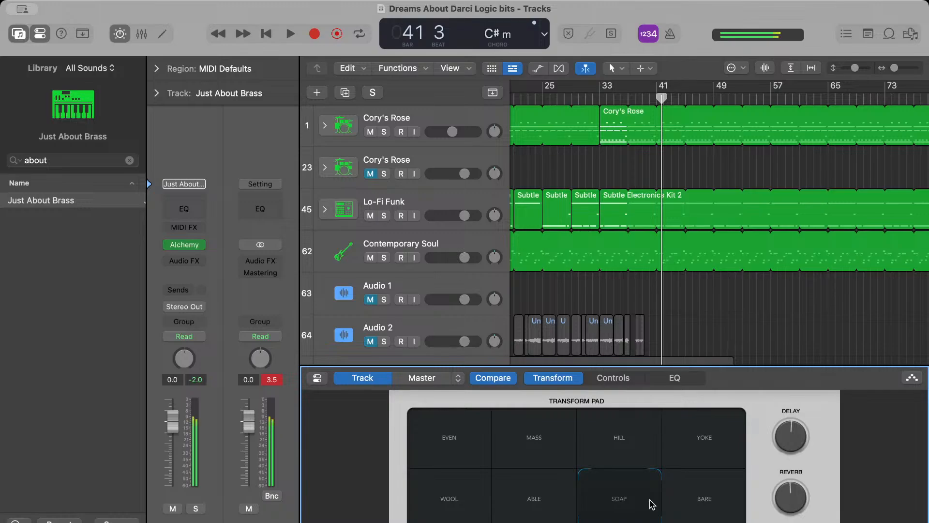
click(554, 503)
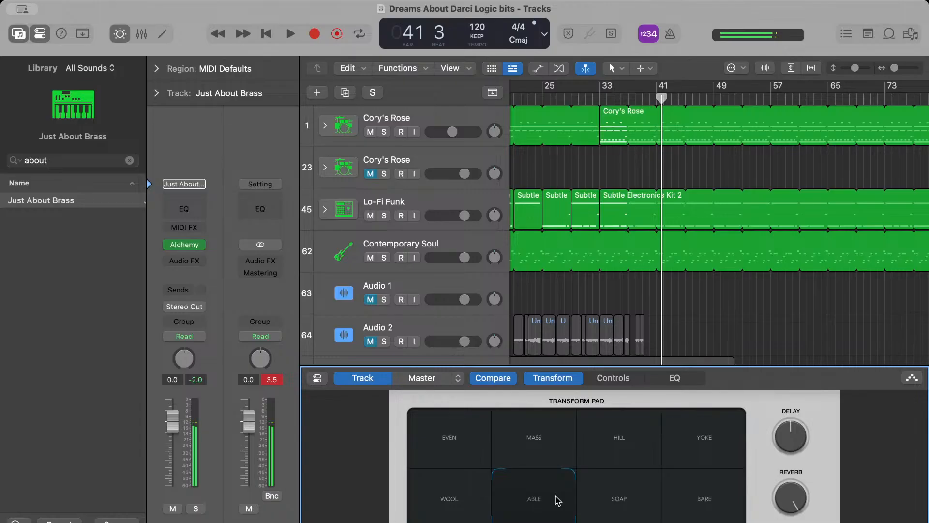
click(475, 502)
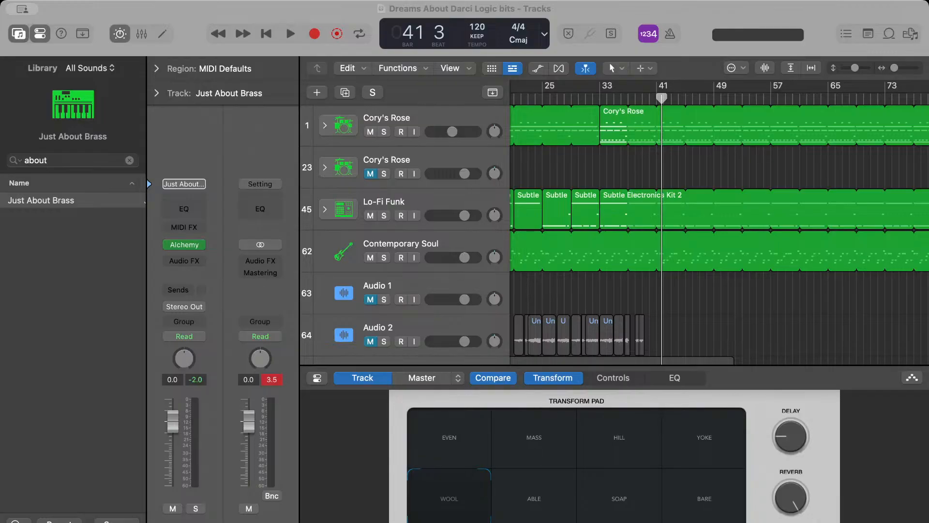
Return the brass sound to the MASS transform and play the arrangement from shortly before bar 17, stopping at bar 17
click(539, 361)
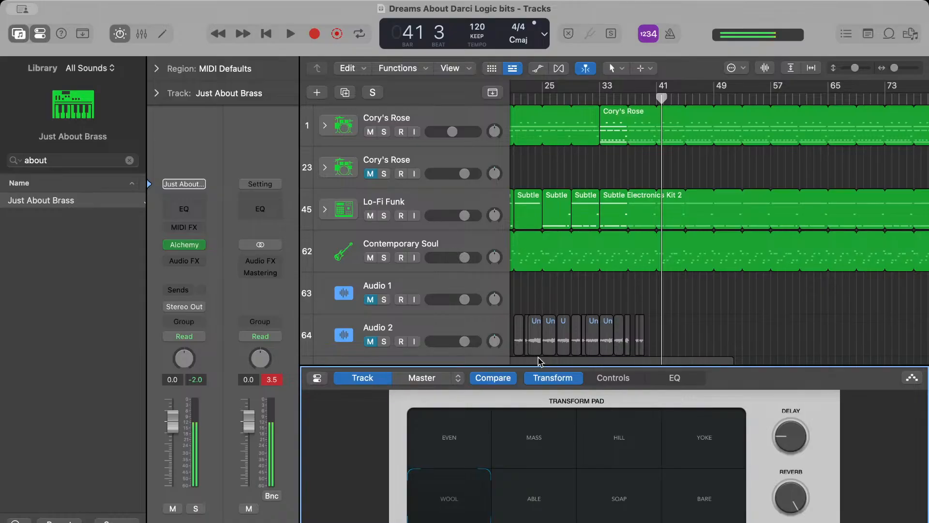
click(490, 436)
click(511, 439)
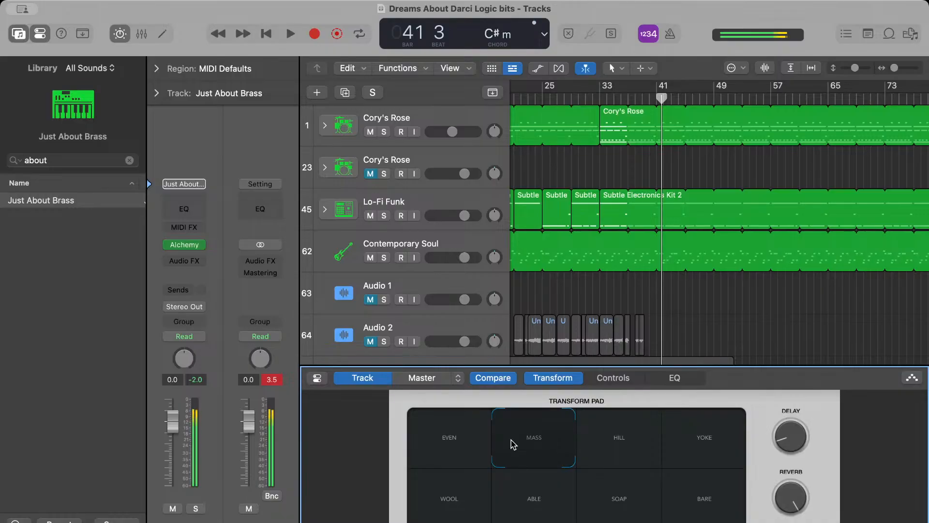
click(598, 97)
scroll(598, 97, left, 5)
click(597, 97)
key(space)
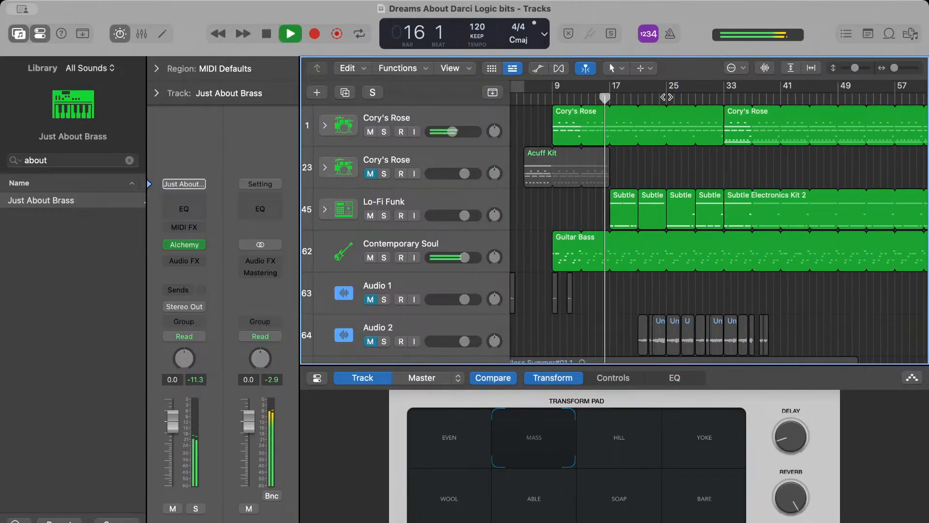
key(space)
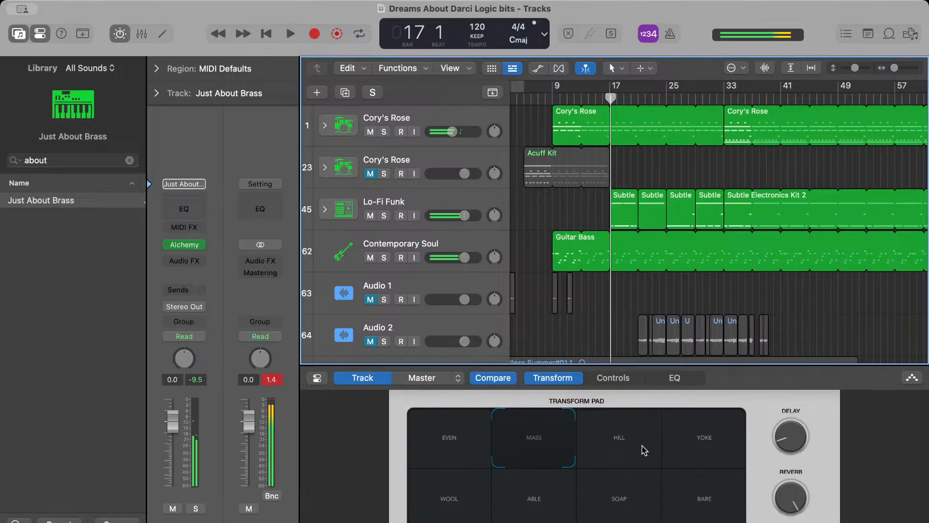
Change the brass sound to the HILL transform and audition it over the arrangement from bar 49 to bar 54
click(650, 449)
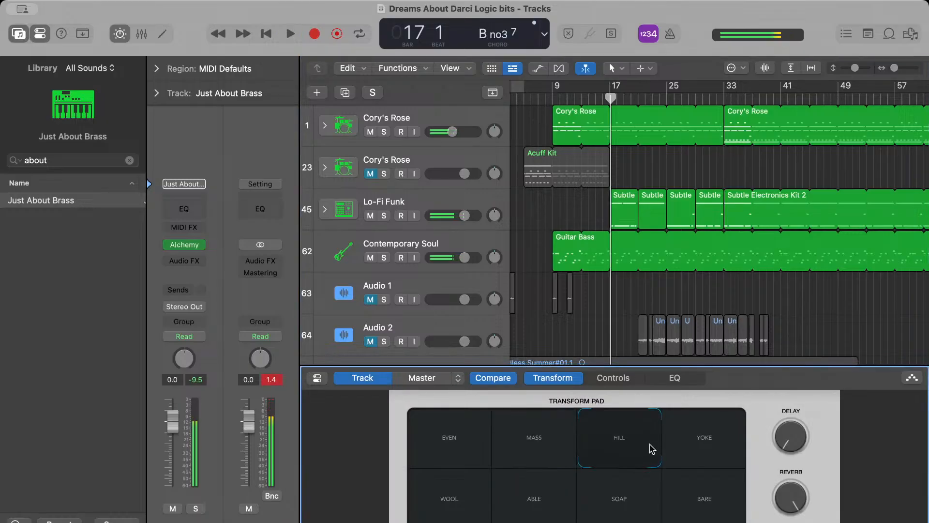
click(847, 98)
key(space)
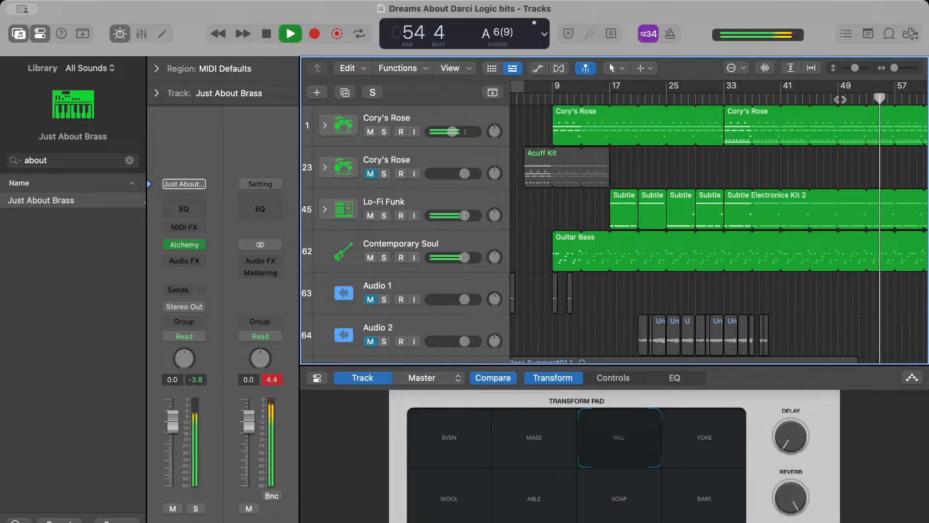
key(space)
Audition the brass sound's YOKE, BARE, SOAP, ABLE and WOOL transforms over the arrangement from about bar 45 and return to HILL
click(706, 456)
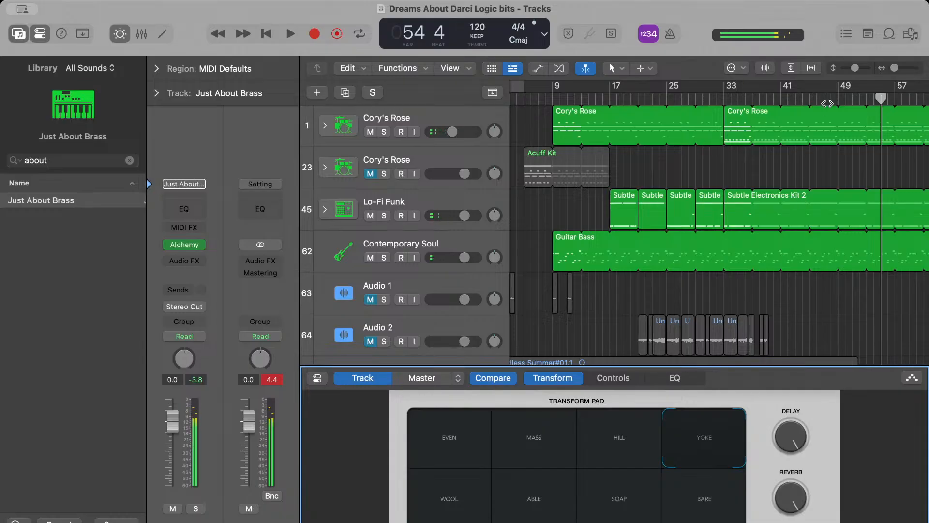
click(809, 103)
key(space)
key(space)
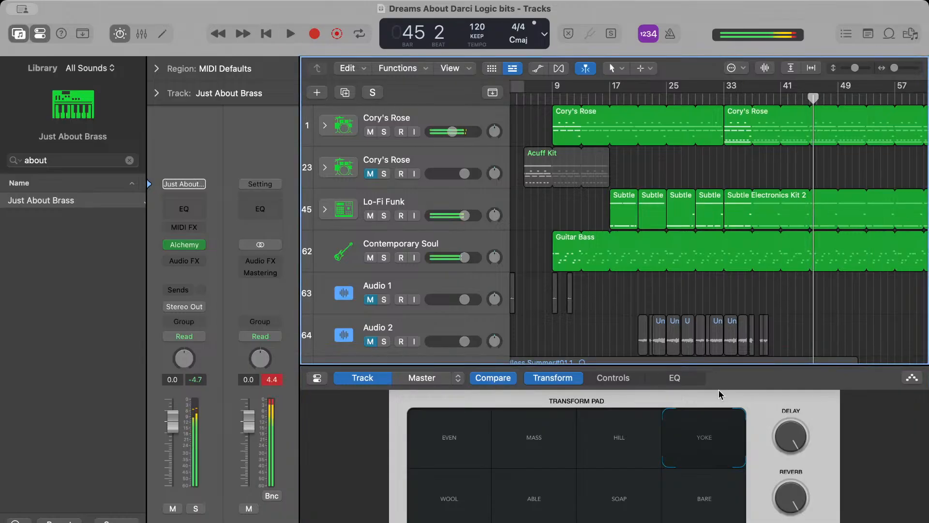
click(691, 499)
key(space)
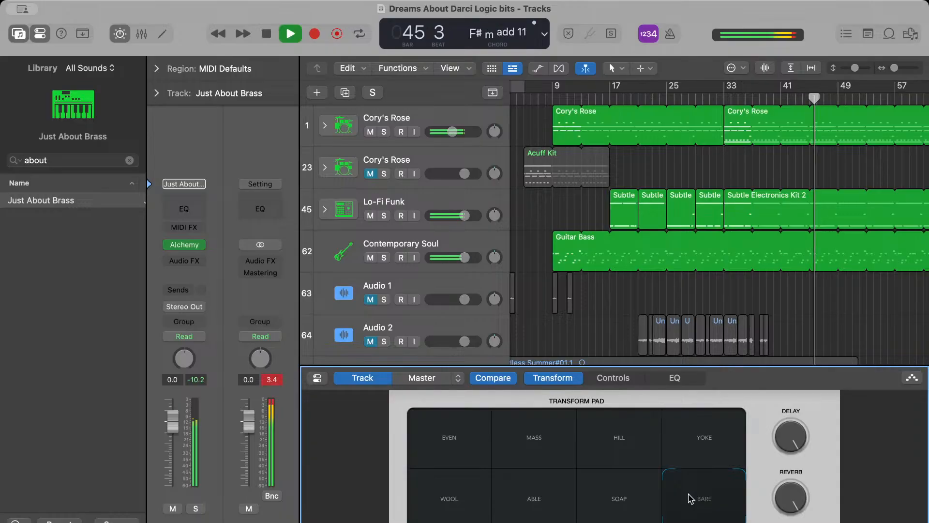
click(631, 496)
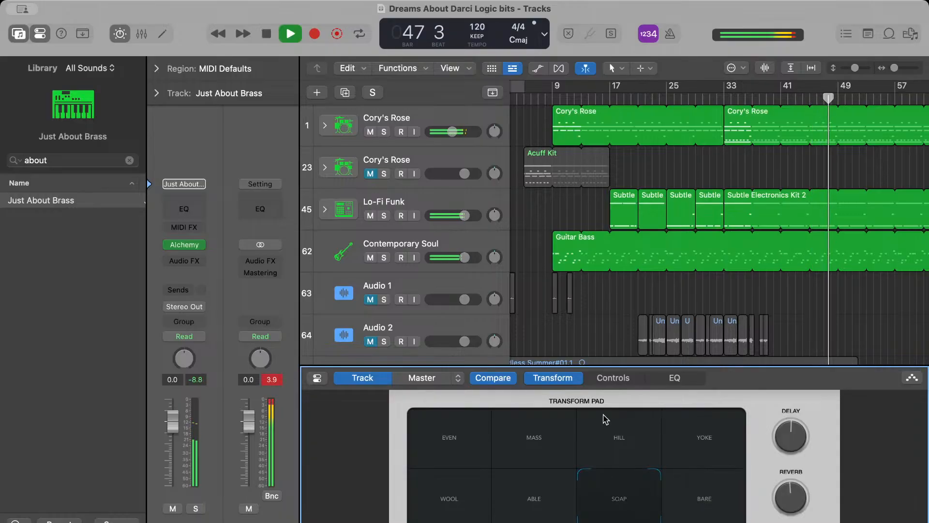
click(564, 488)
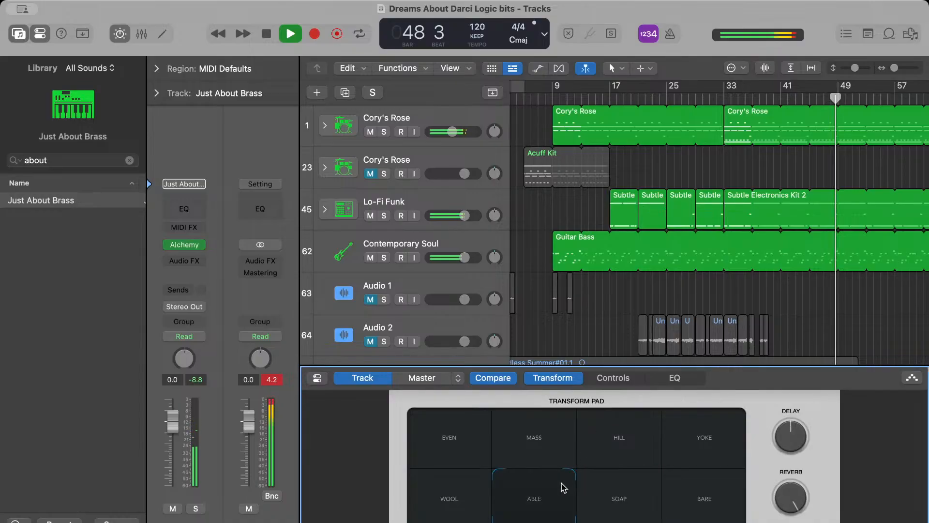
click(465, 509)
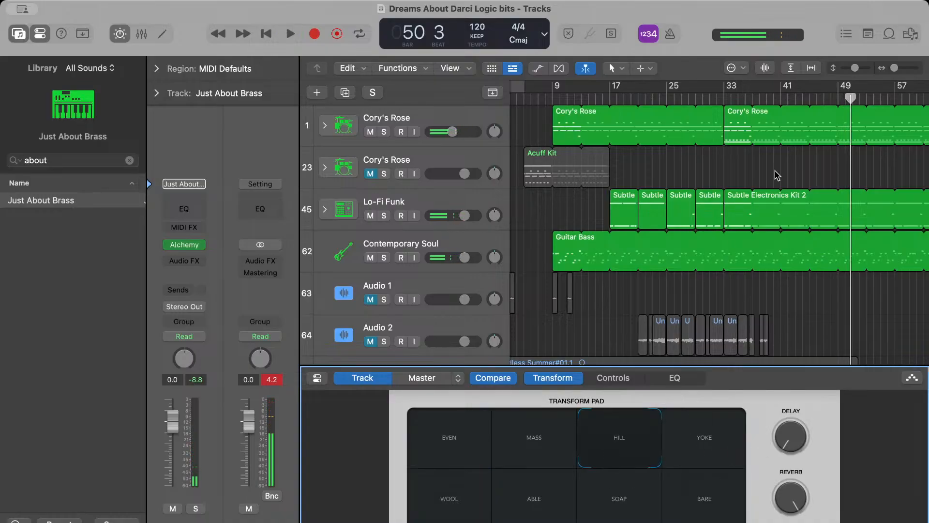
Play the arrangement with the HILL transform from bar 48 to bar 56 and from bar 57 to bar 60
click(839, 100)
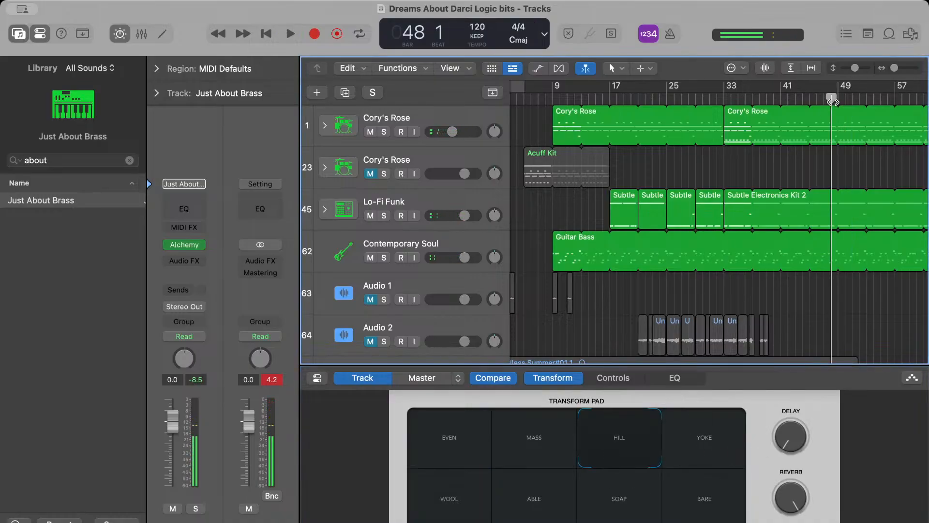
key(space)
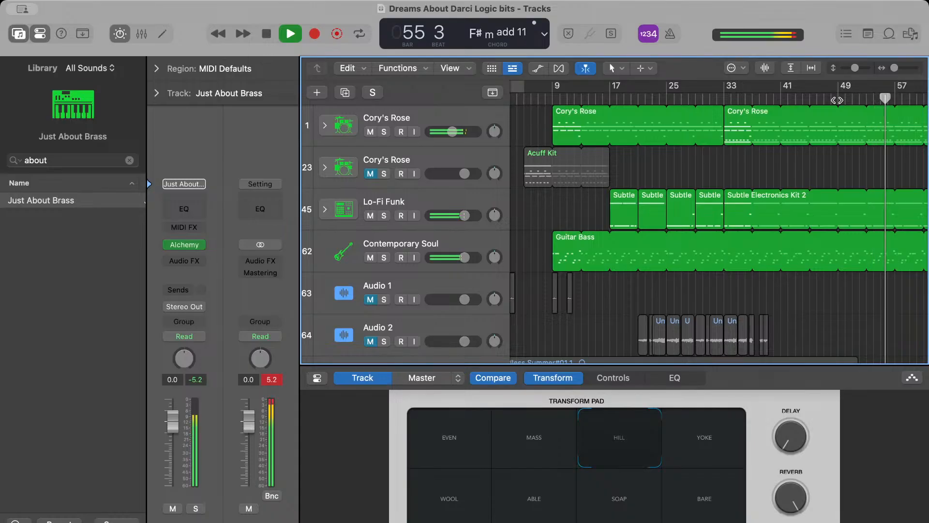
key(space)
scroll(838, 100, left, 3)
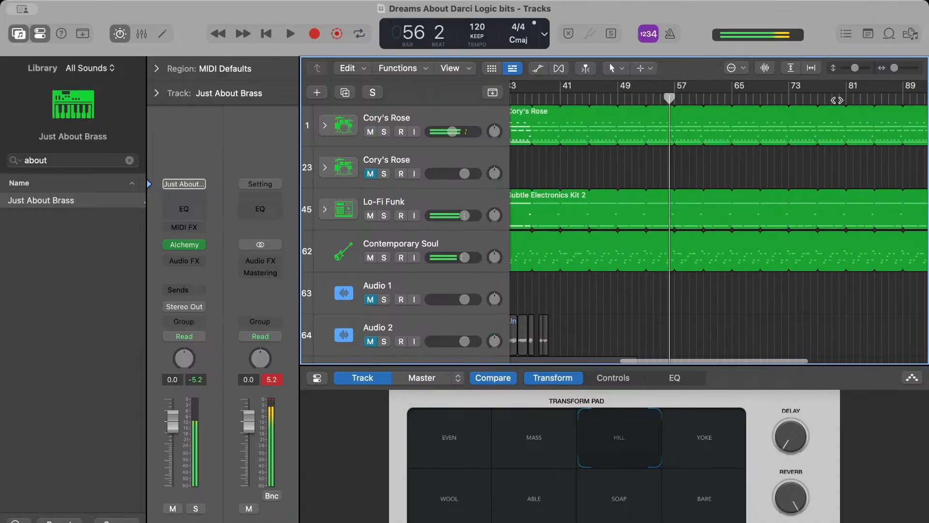
drag(684, 101, 675, 99)
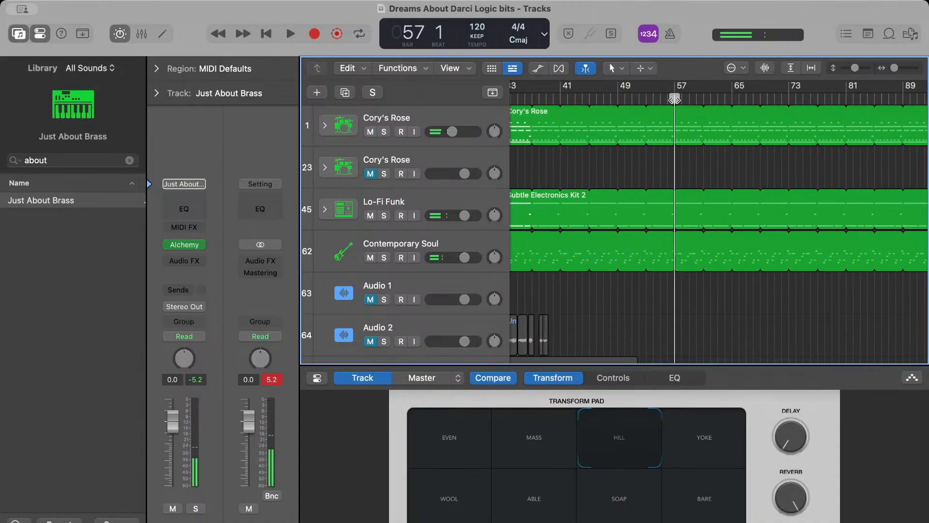
key(space)
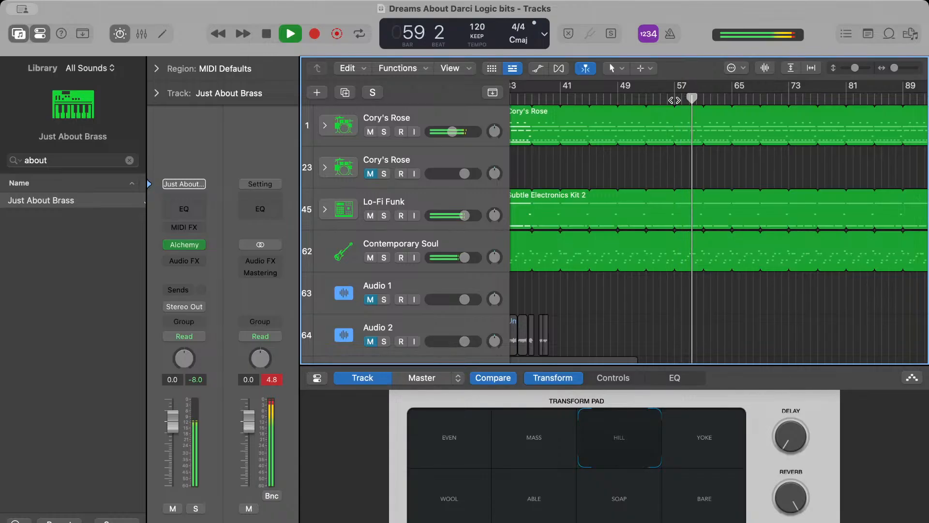
scroll(723, 113, right, 3)
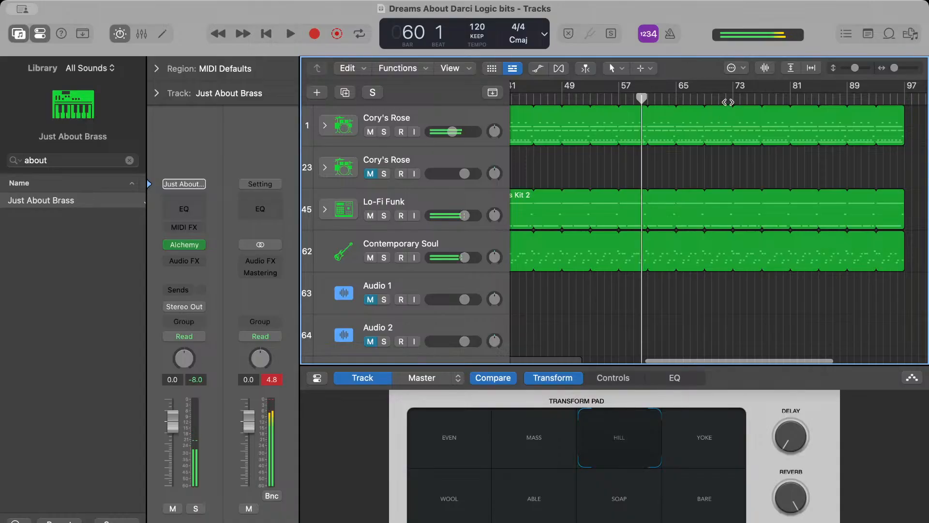
Play the arrangement from about bar 73 to bar 82 and replay it from bar 73 to bar 77
double_click(727, 100)
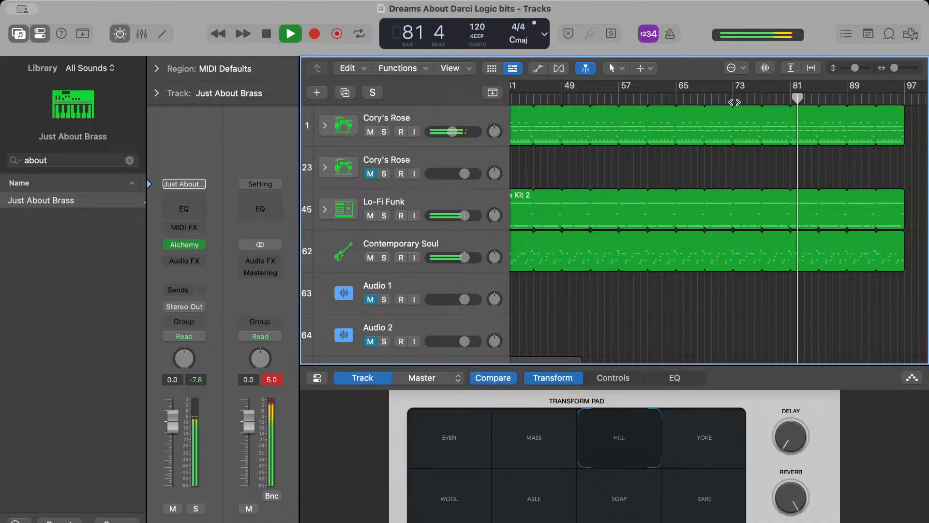
key(space)
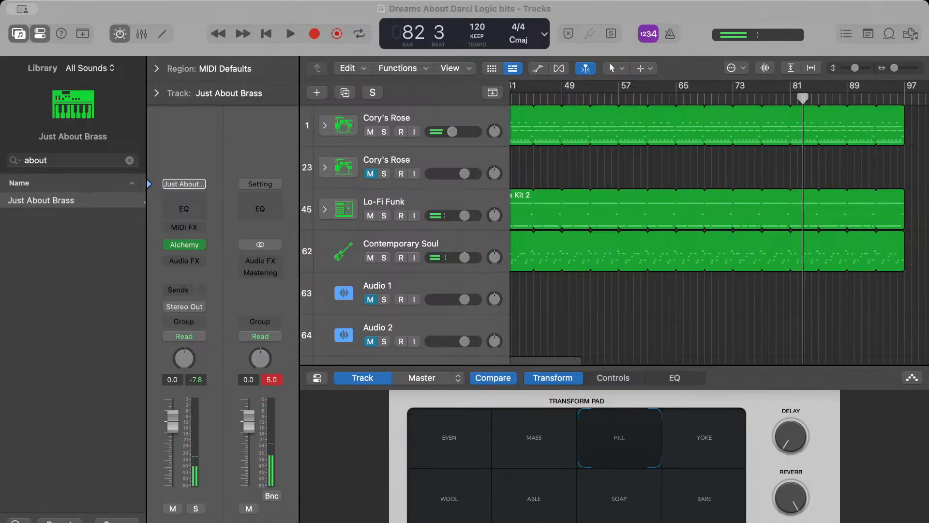
click(669, 166)
key(space)
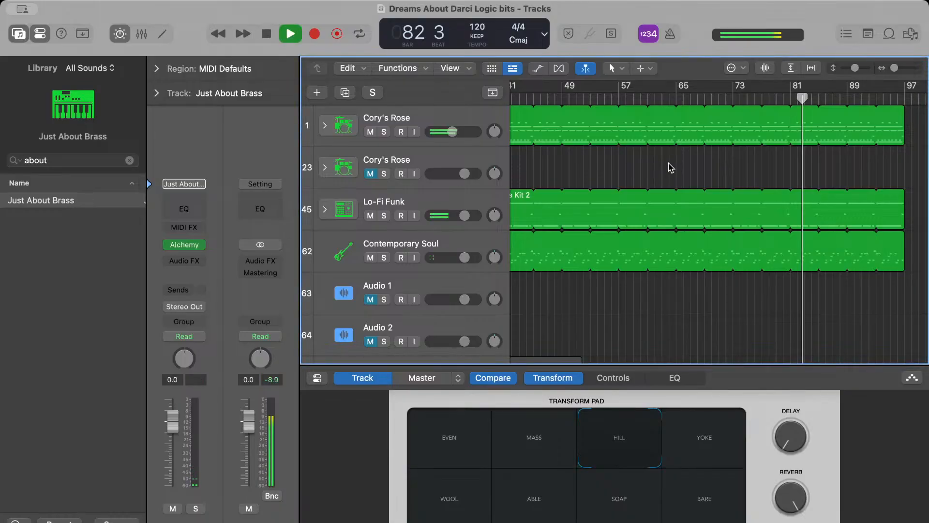
click(731, 99)
drag(731, 99, 735, 99)
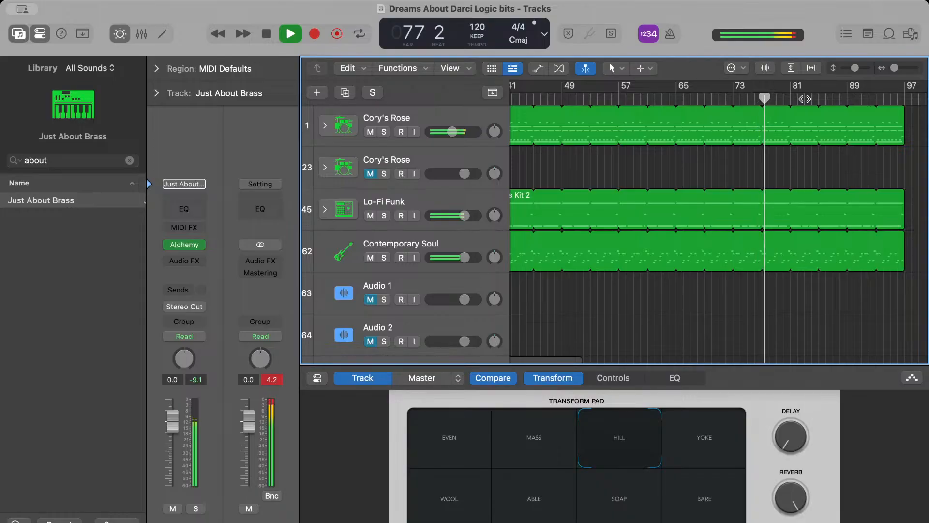
key(space)
Record a Just About Brass part from bar 73, stopping the recording in bar 77
click(734, 94)
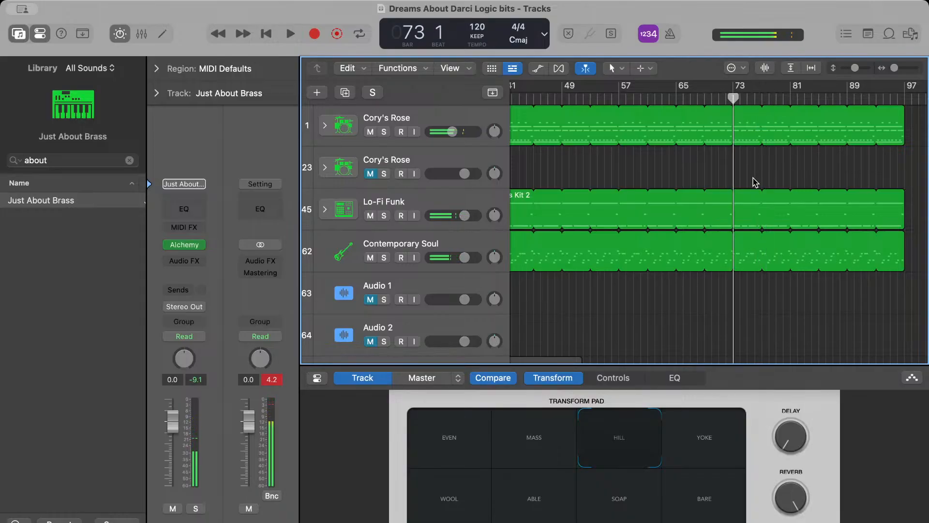
key(r)
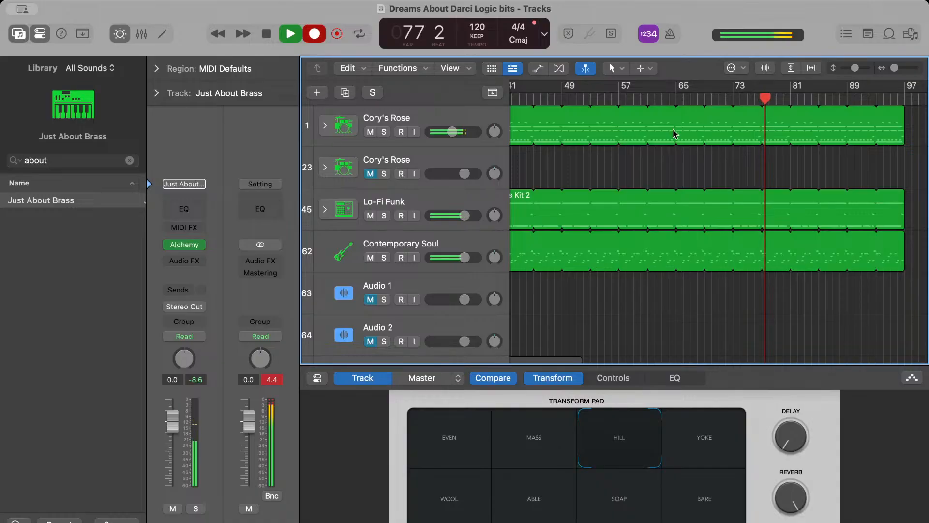
key(space)
Open the recorded brass region in the Piano Roll, select all its notes and quantize them to 1/16 Note
scroll(499, 140, down, 5)
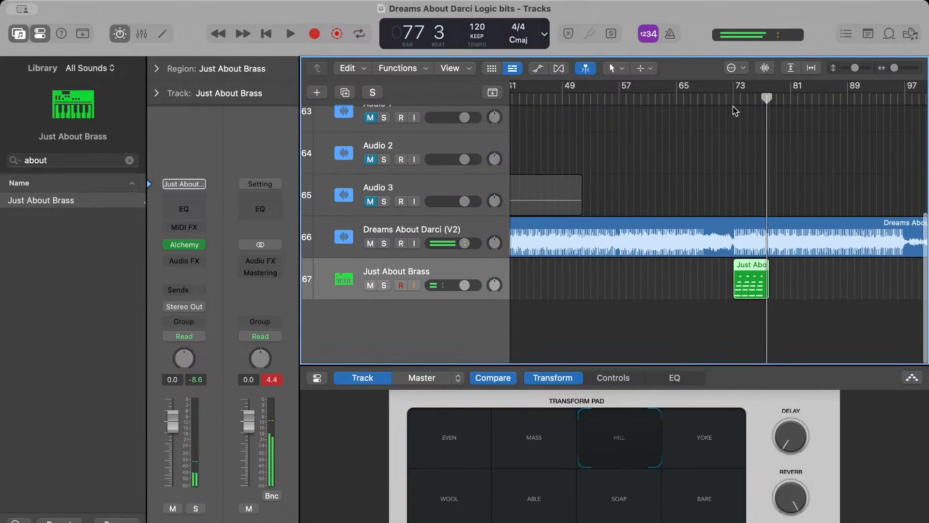
double_click(754, 267)
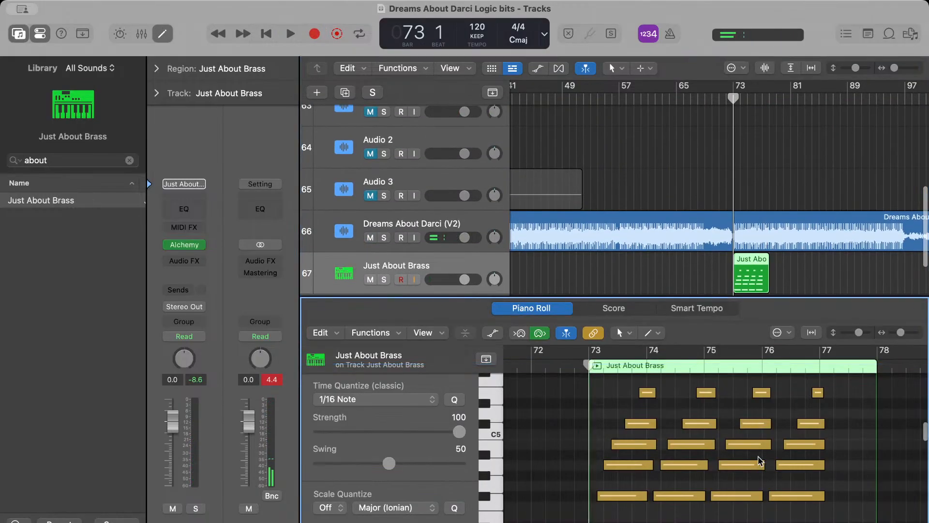
drag(816, 522, 617, 368)
key(space)
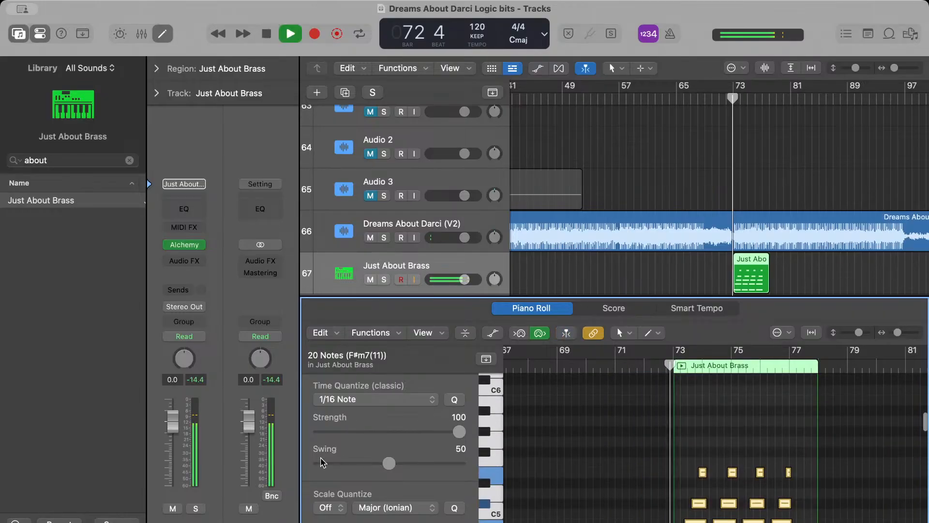
click(349, 401)
click(349, 401)
Set the velocity of all selected brass notes to 1
scroll(404, 453, down, 4)
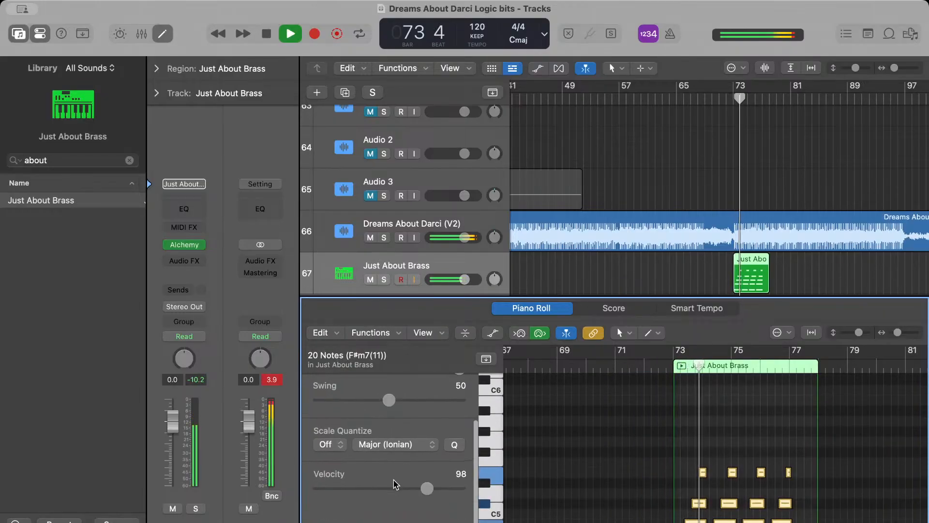
click(391, 490)
drag(391, 491, 315, 490)
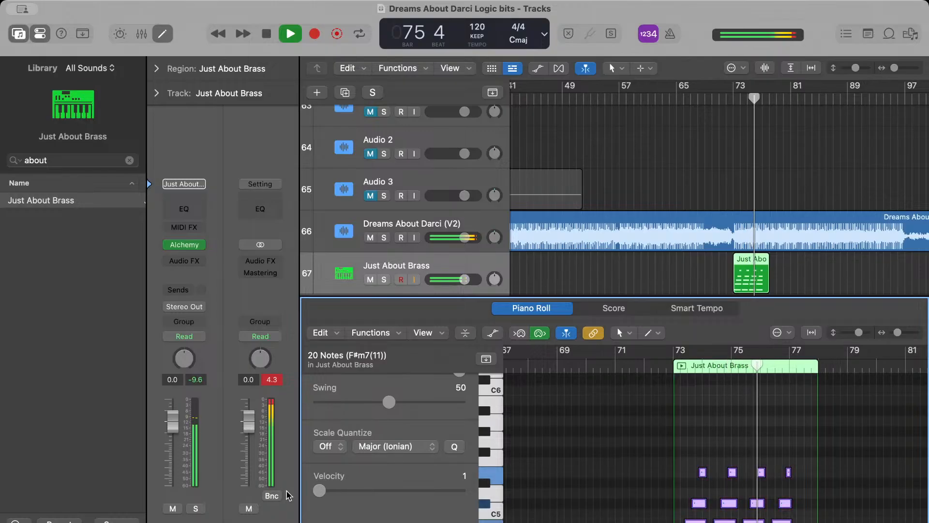
Replay the brass part from bar 73 and lower the Just About Brass track volume to -6.0 dB
click(735, 97)
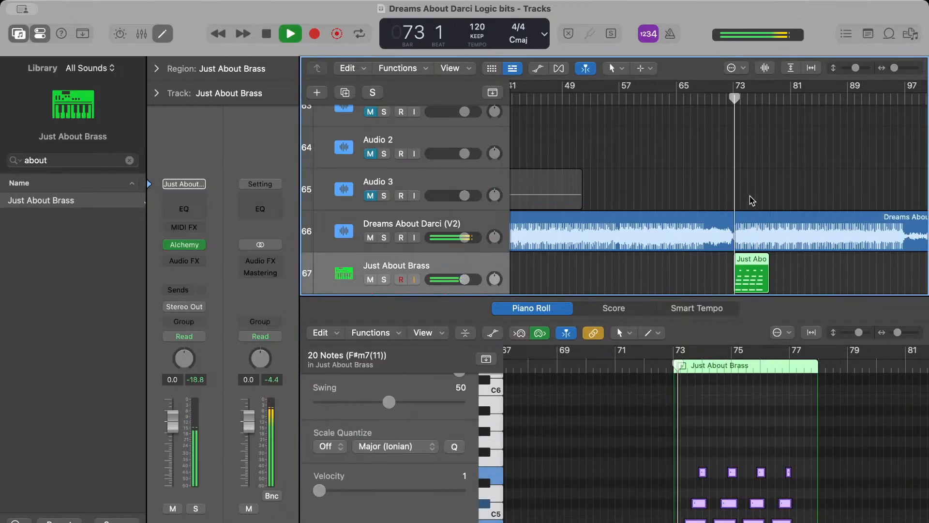
drag(465, 280, 426, 281)
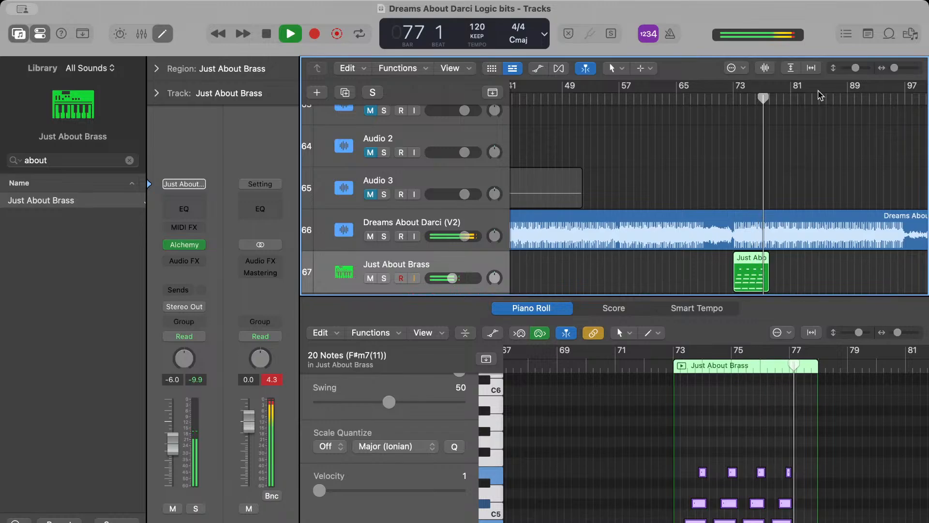
click(733, 99)
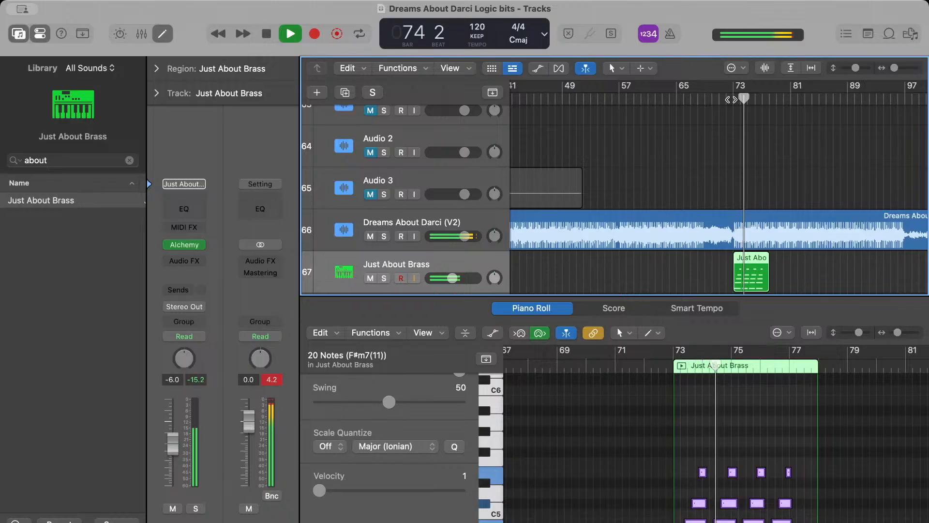
Trim the Just About Brass region to end at bar 77 and loop it to about bar 83
click(775, 268)
scroll(774, 269, up, 5)
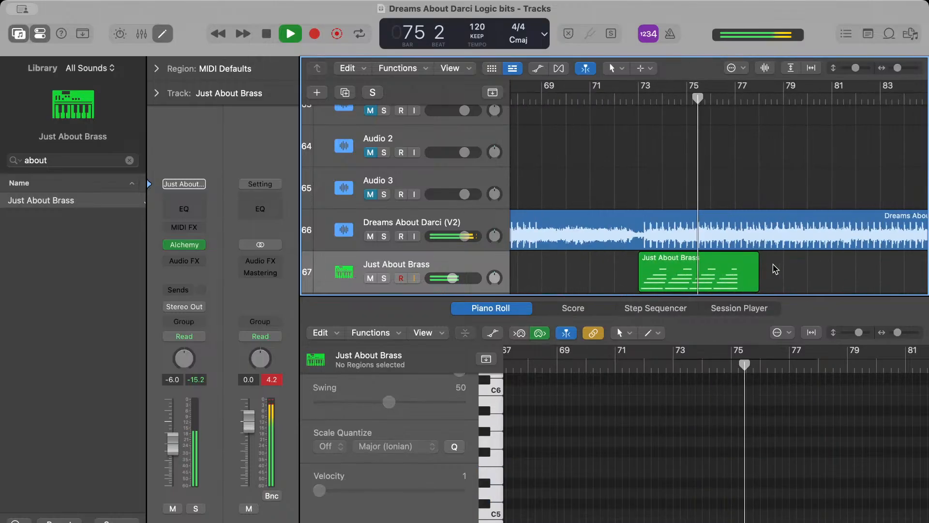
drag(756, 287, 816, 264)
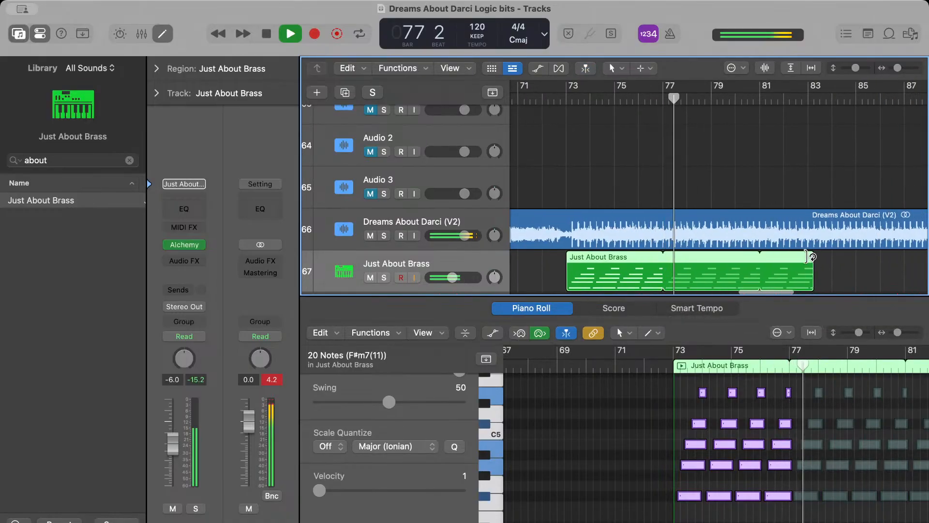
Select the four highest notes of the brass region, move them down an octave and play from bar 73
click(816, 419)
key(space)
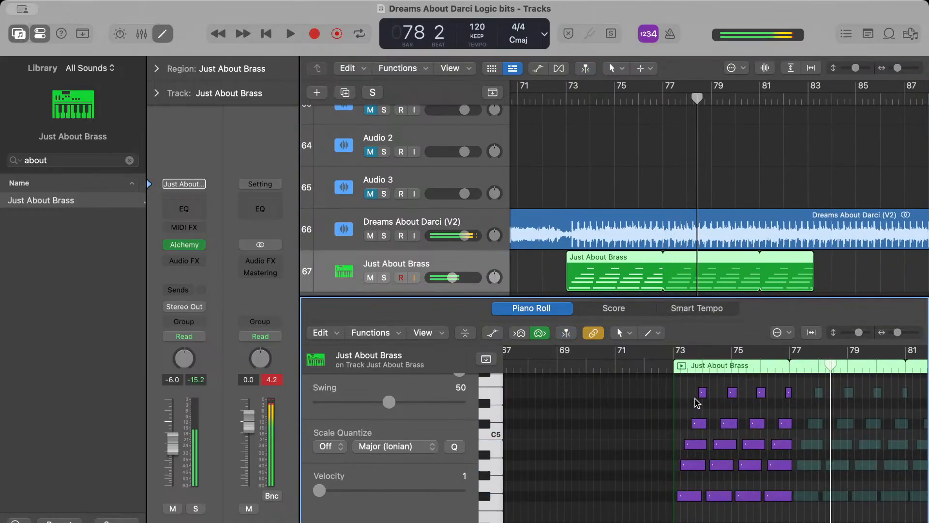
drag(686, 412, 810, 389)
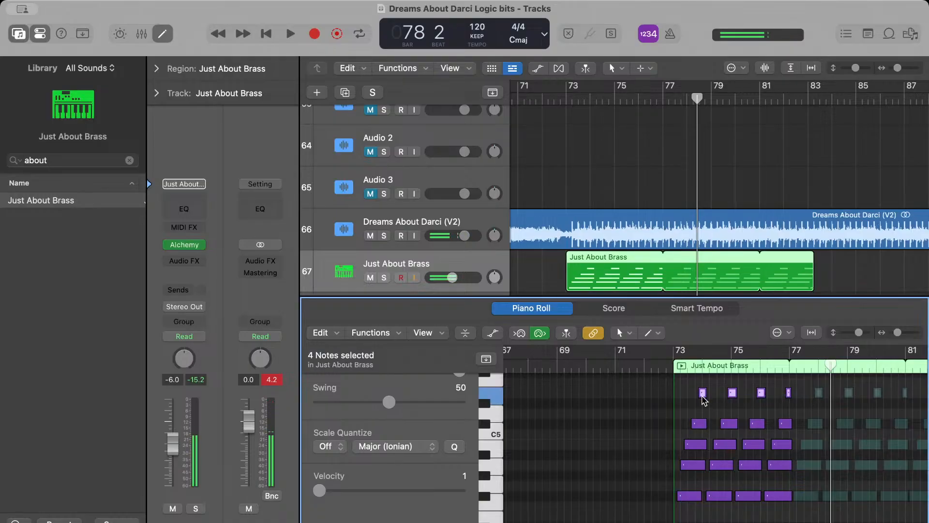
drag(703, 398, 704, 517)
click(660, 360)
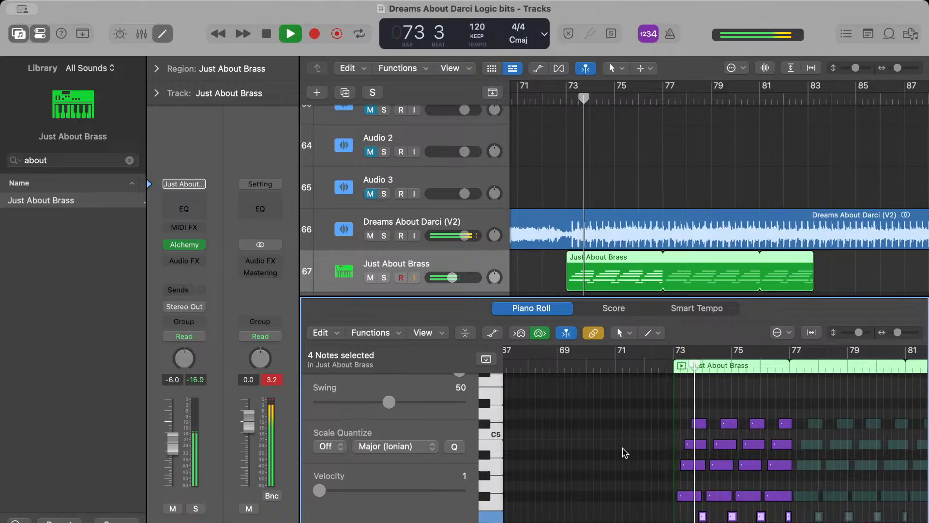
Lower the Just About Brass track volume to -9.0 dB during playback
scroll(652, 513, down, 1)
scroll(652, 513, right, 1)
scroll(652, 513, down, 1)
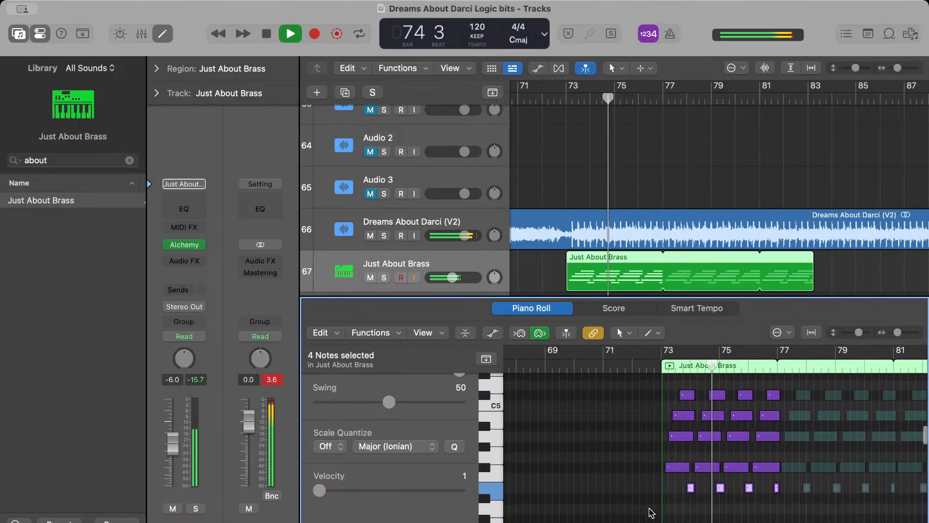
scroll(652, 513, right, 1)
drag(454, 283, 450, 283)
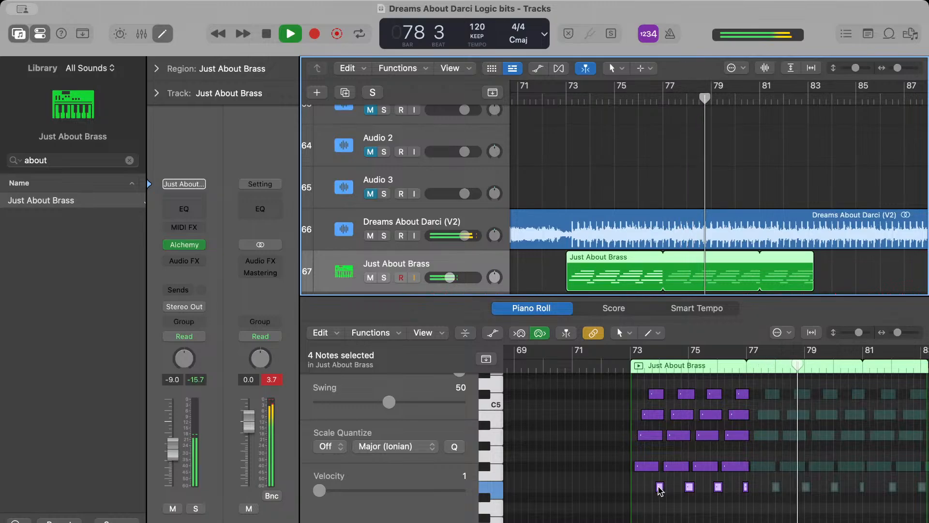
Move the four selected short brass notes up to A4 and lower them three semitones to F#4
drag(660, 488, 658, 435)
key(super+Right)
key(super+Right)
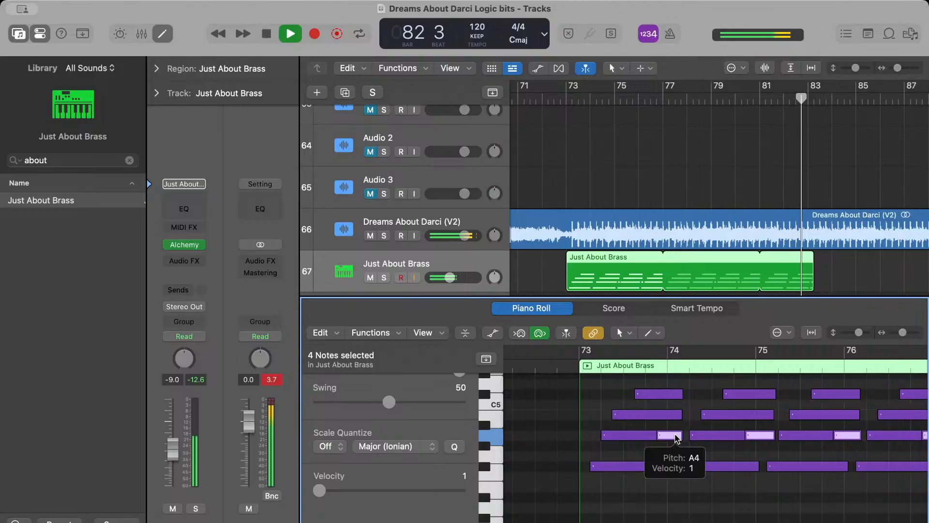
scroll(675, 438, down, 1)
drag(674, 435, 674, 466)
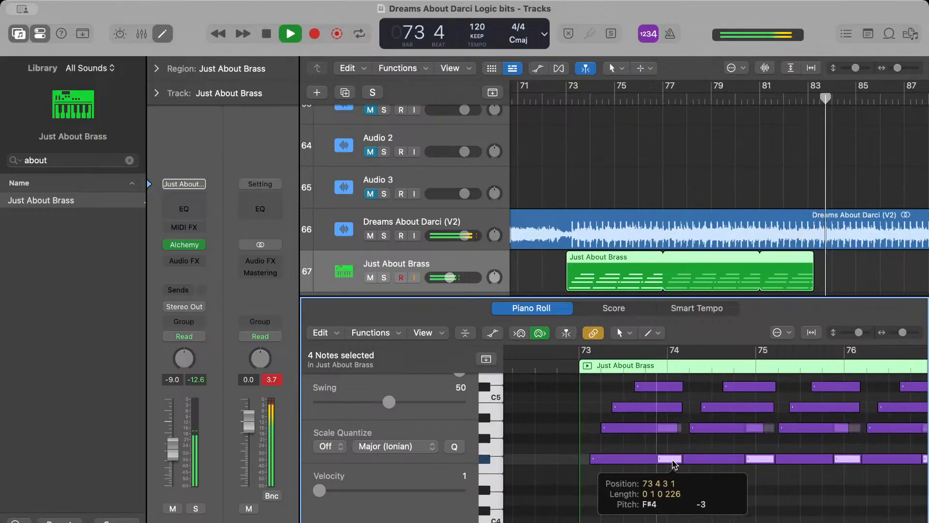
Play the edited Just About Brass region from bar 73, deselect its notes and close the Piano Roll
click(552, 366)
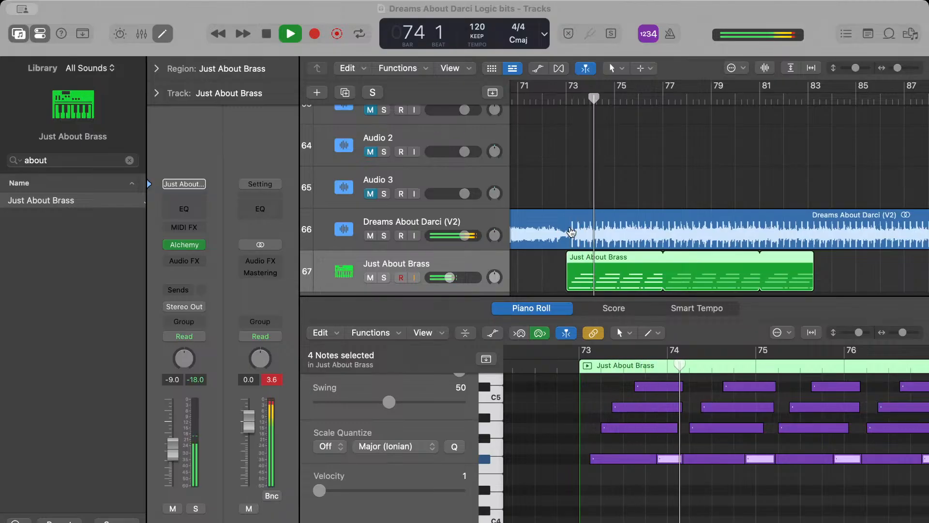
click(583, 393)
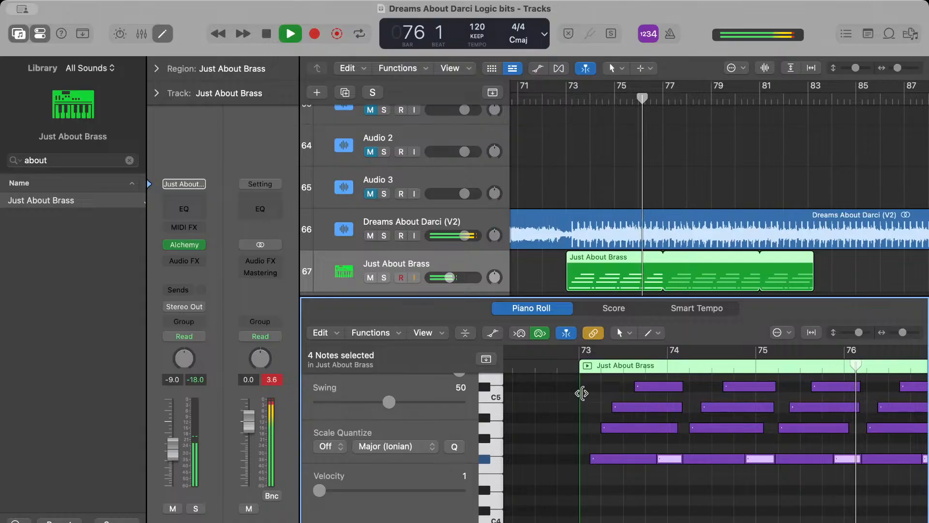
scroll(616, 481, right, 5)
scroll(618, 487, right, 2)
click(610, 491)
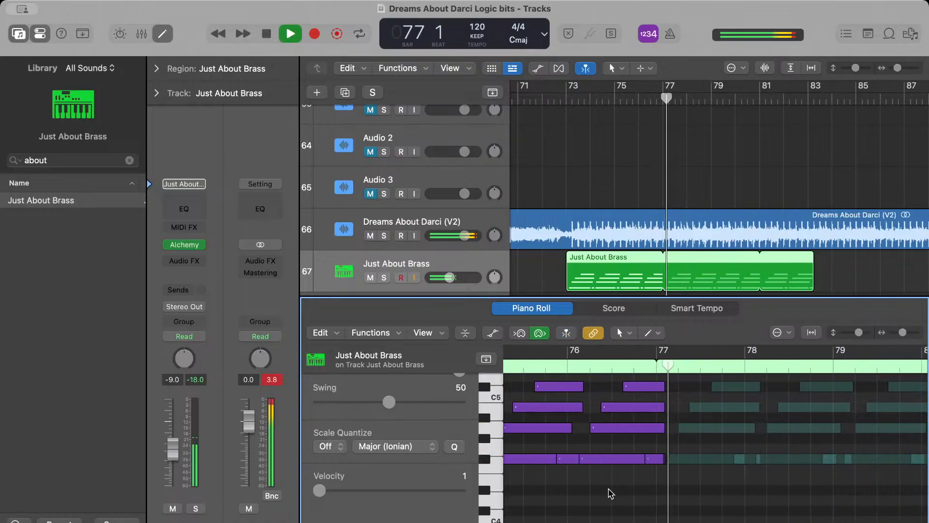
click(169, 39)
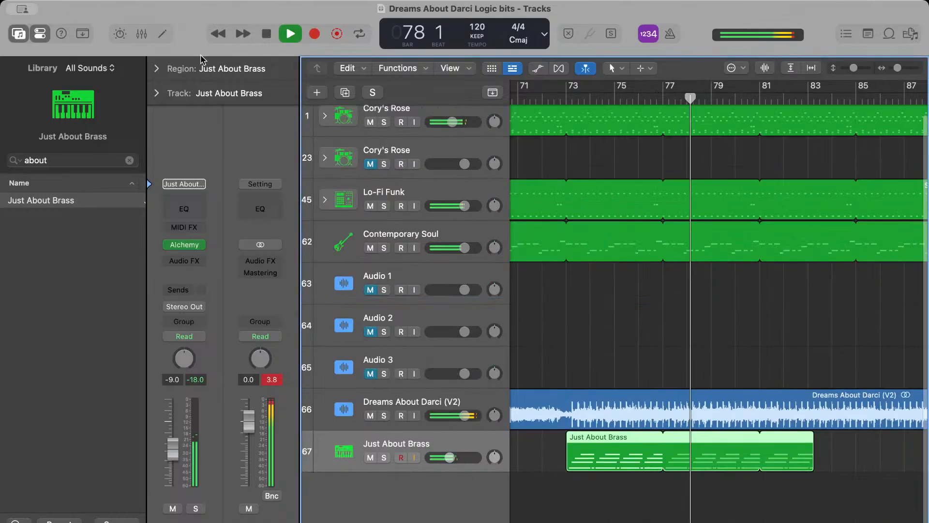
scroll(732, 303, down, 10)
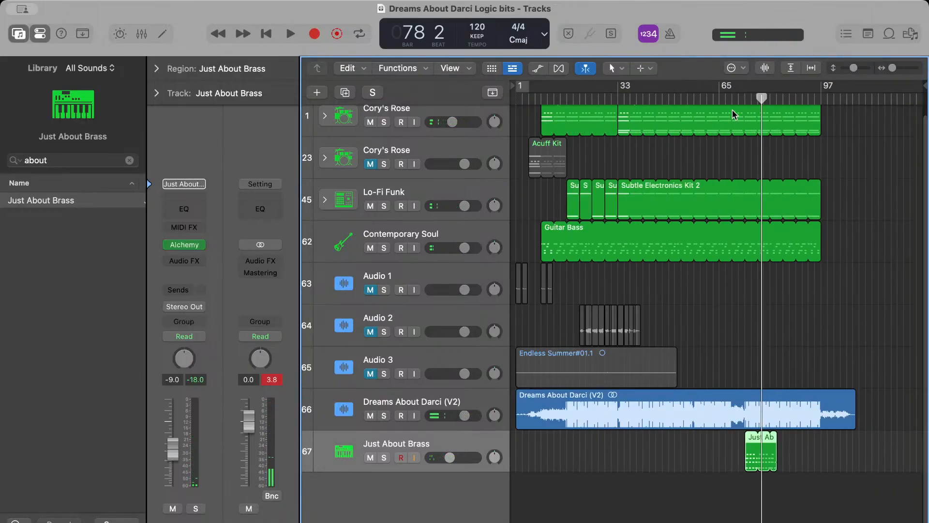
scroll(733, 115, up, 3)
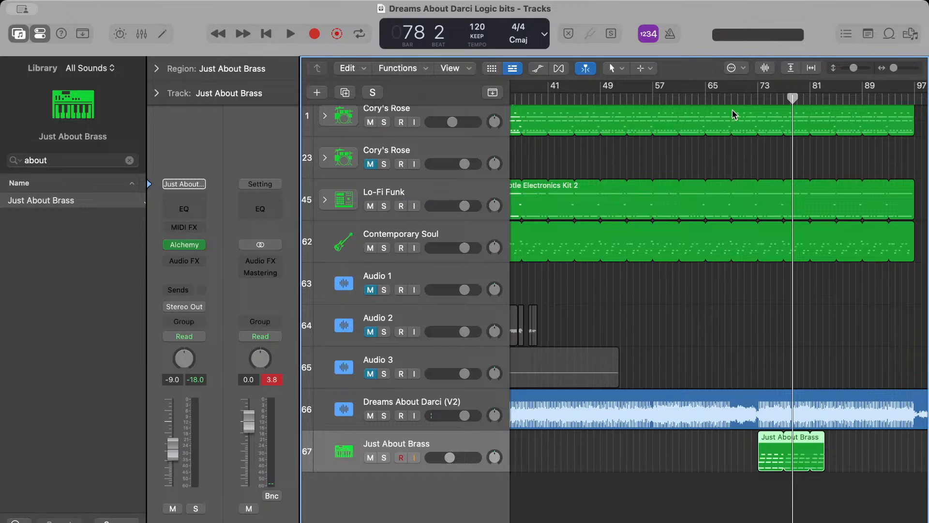
Search the sound library for "dreams", look through the list and clear the search
click(732, 99)
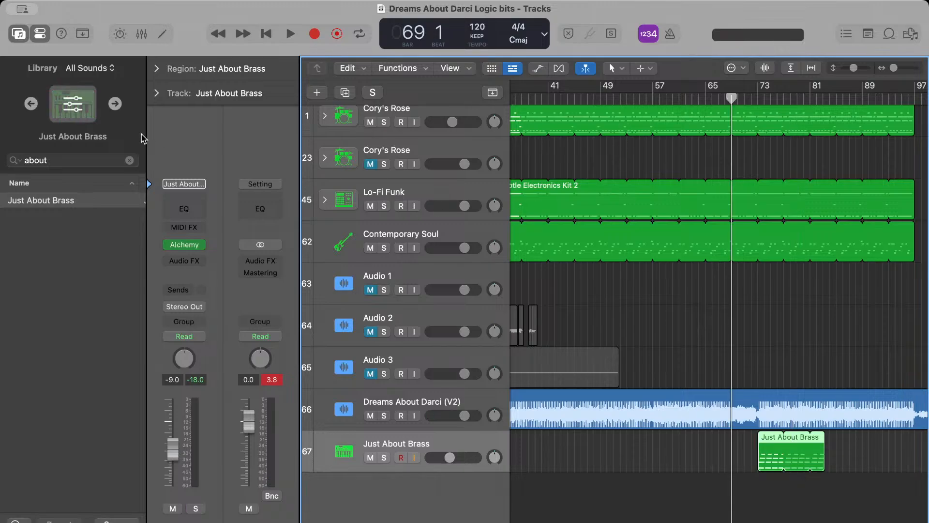
click(129, 161)
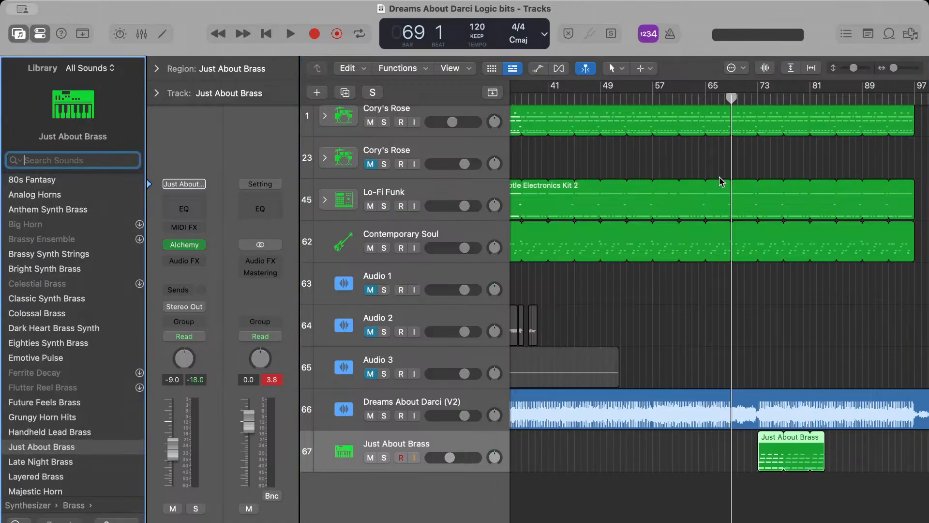
text(dreams)
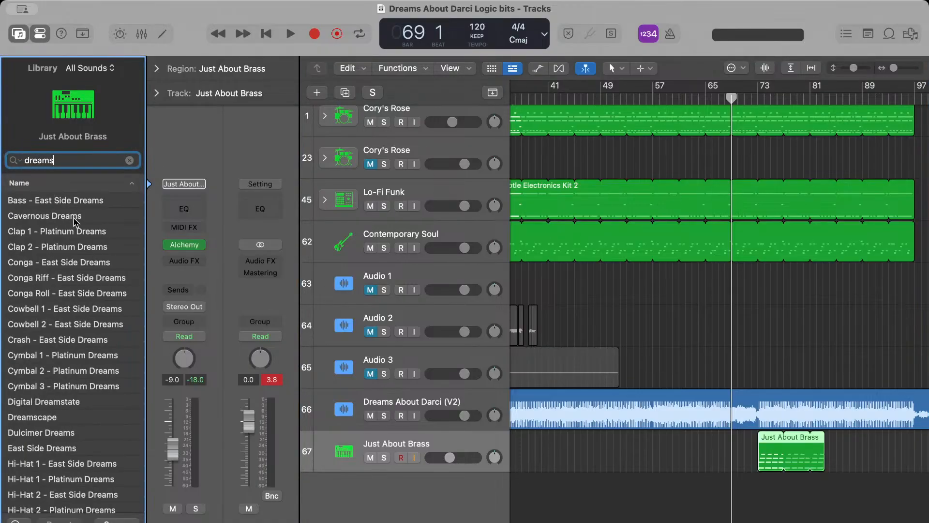
scroll(69, 385, down, 10)
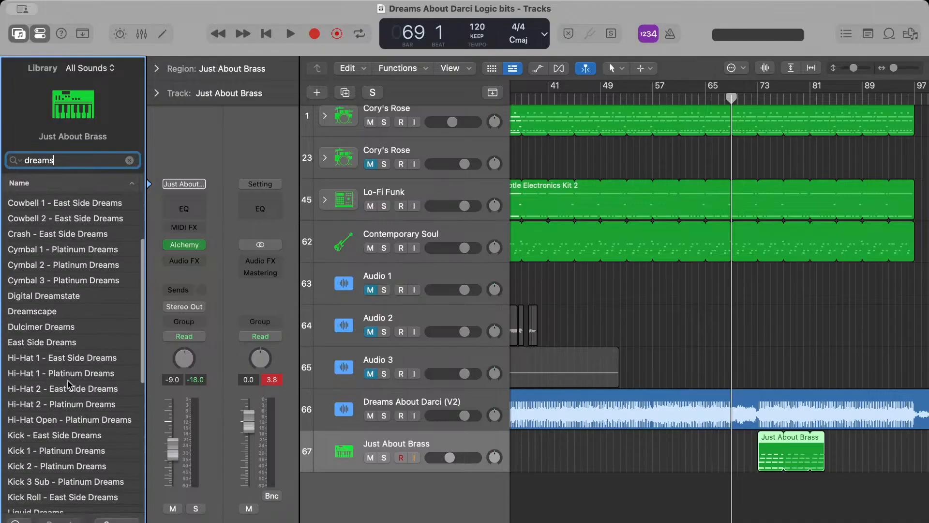
scroll(69, 385, down, 4)
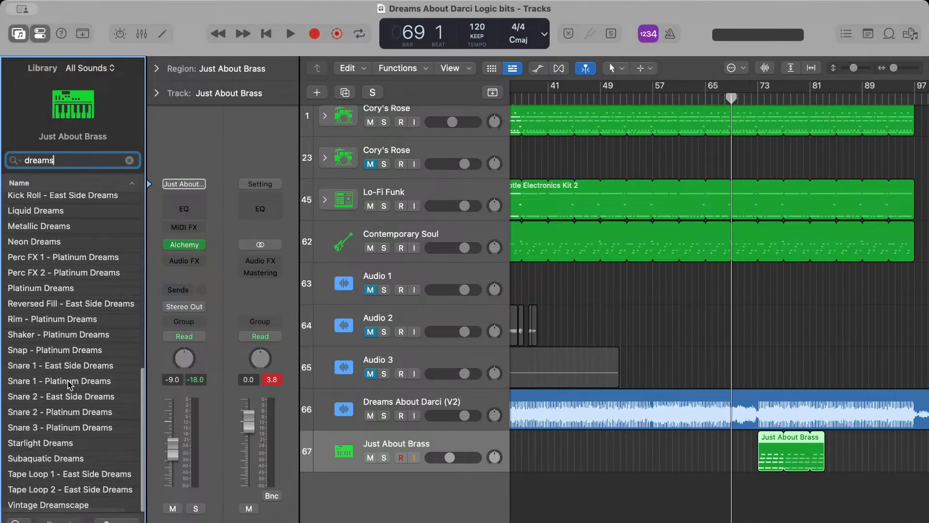
scroll(69, 385, up, 15)
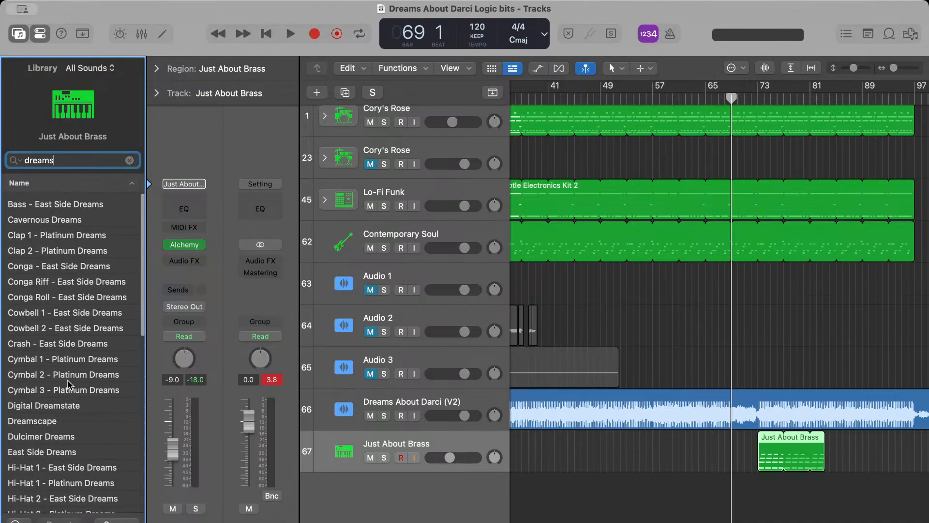
click(130, 161)
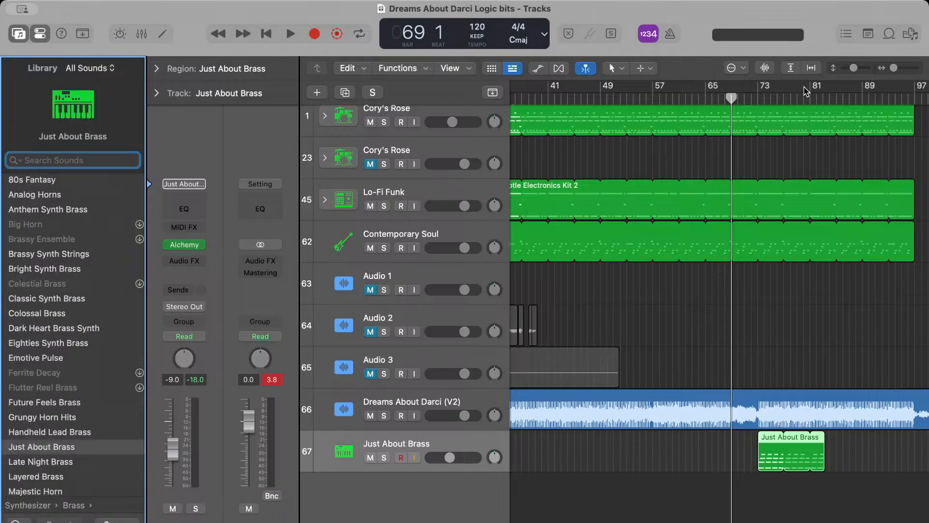
Play the arrangement from about bar 77 to the end of the brass region, stop and deselect the region
click(791, 94)
key(space)
scroll(834, 149, right, 4)
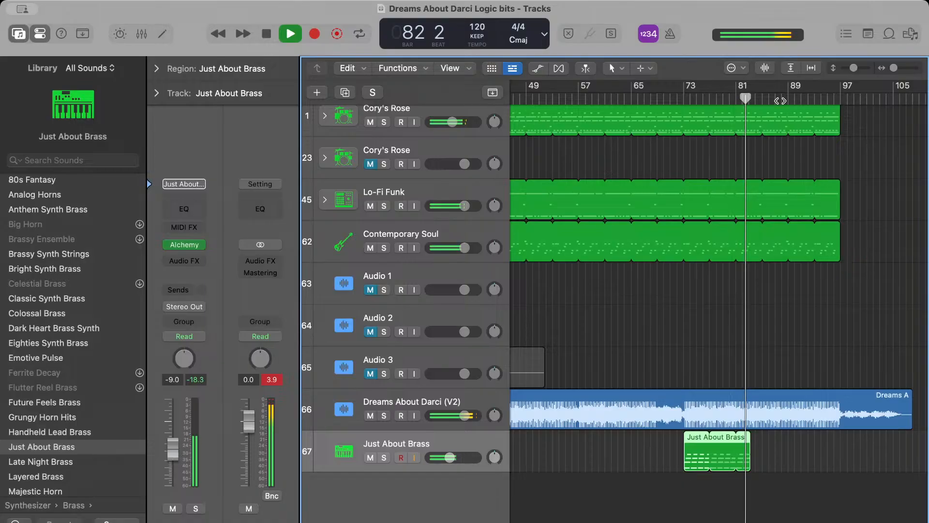
key(space)
scroll(781, 214, left, 15)
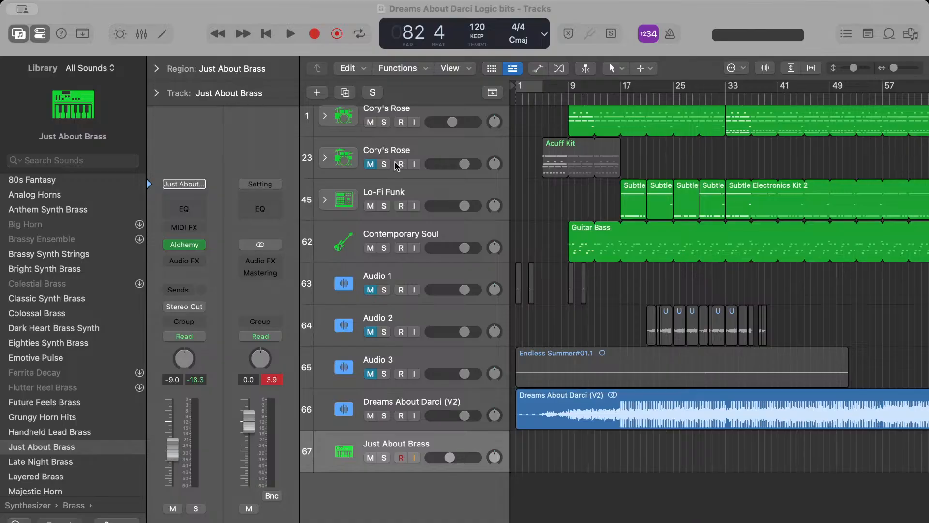
drag(397, 166, 778, 497)
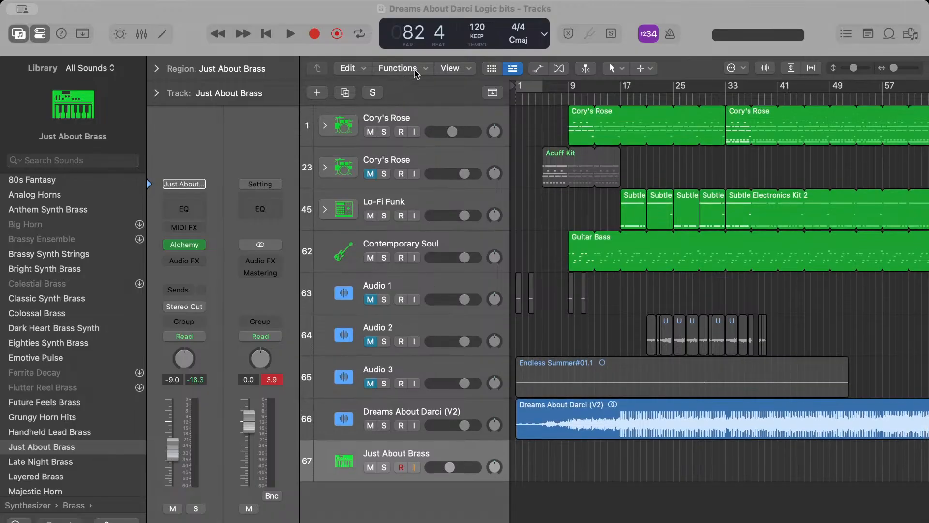
click(651, 518)
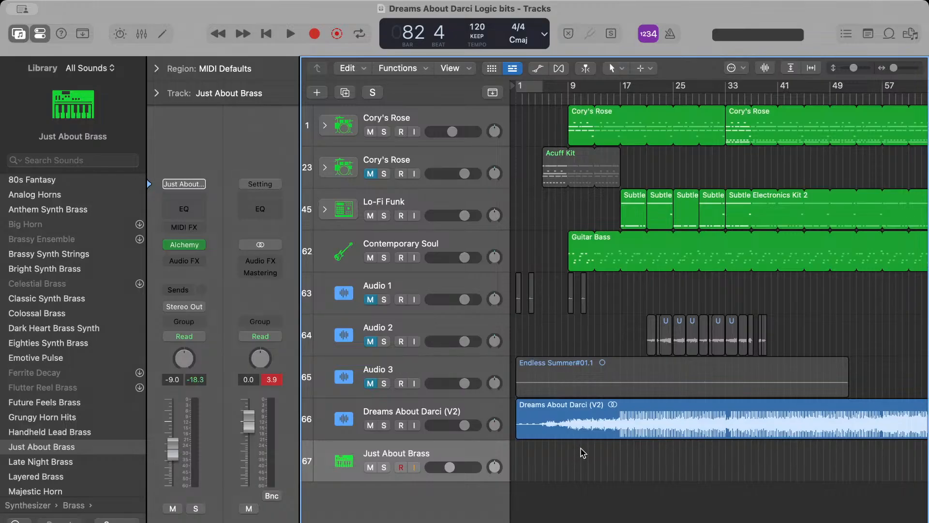
Switch to Ableton Live, take the Mystic Thing track out of solo and play the arrangement from around bar 46
key(super+Tab)
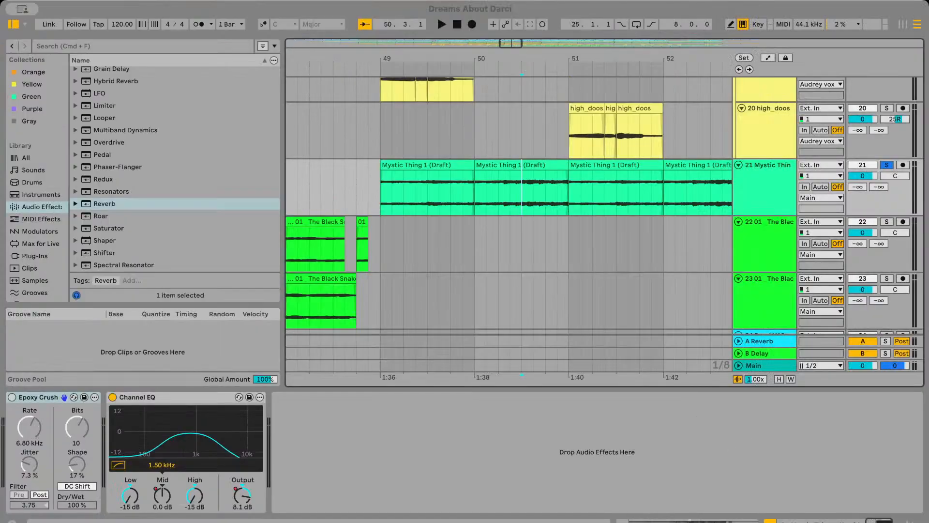
scroll(412, 243, left, 5)
click(401, 206)
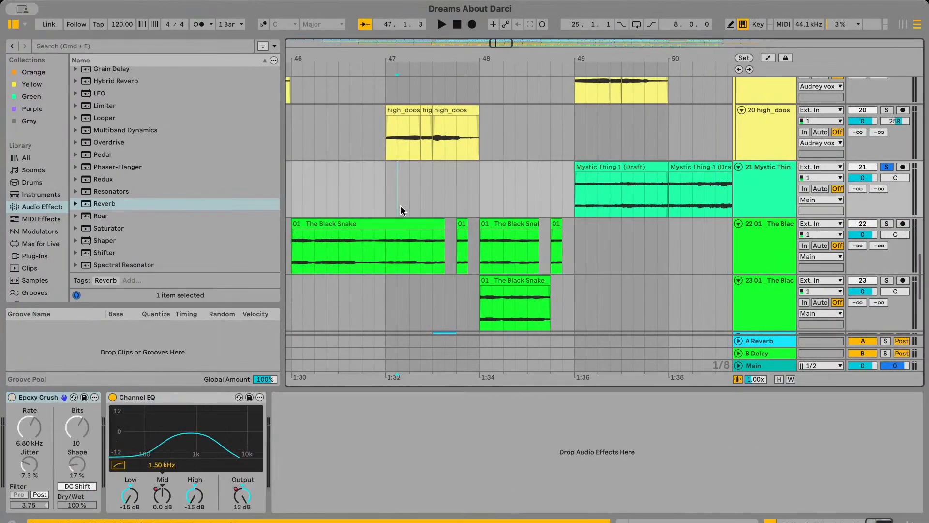
key(space)
scroll(401, 206, left, 3)
key(space)
scroll(401, 206, right, 1)
click(401, 208)
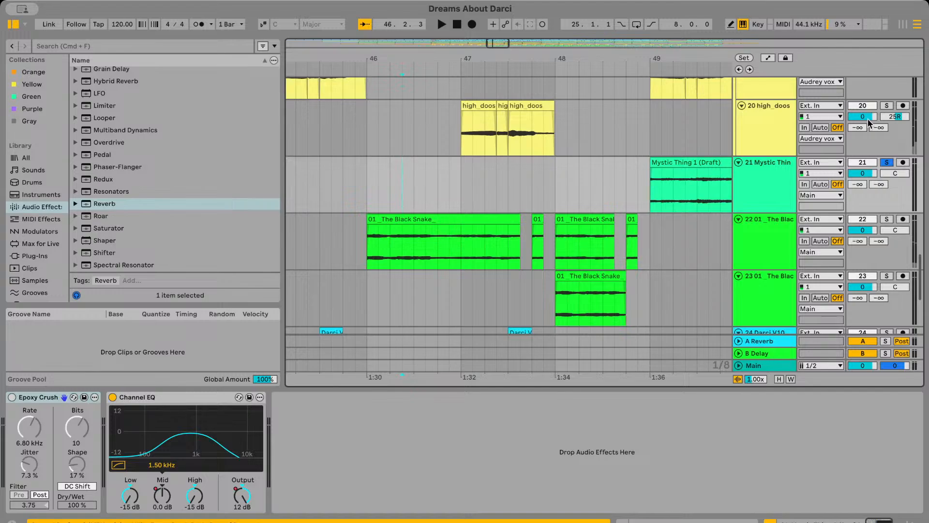
click(890, 162)
key(space)
Insert a new audio track directly below track 21 Mystic Thing
scroll(475, 233, down, 5)
scroll(475, 233, down, 2)
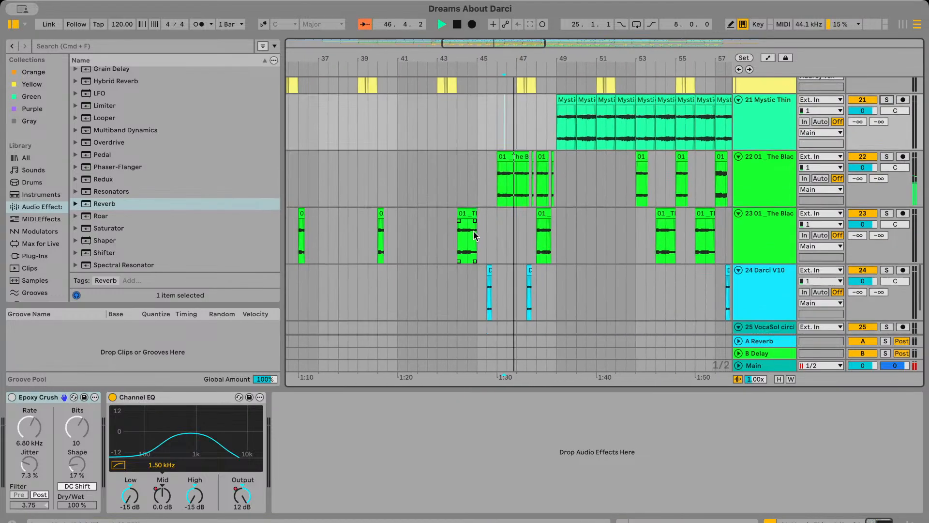
scroll(474, 232, up, 2)
scroll(474, 233, down, 2)
scroll(474, 233, right, 2)
click(780, 182)
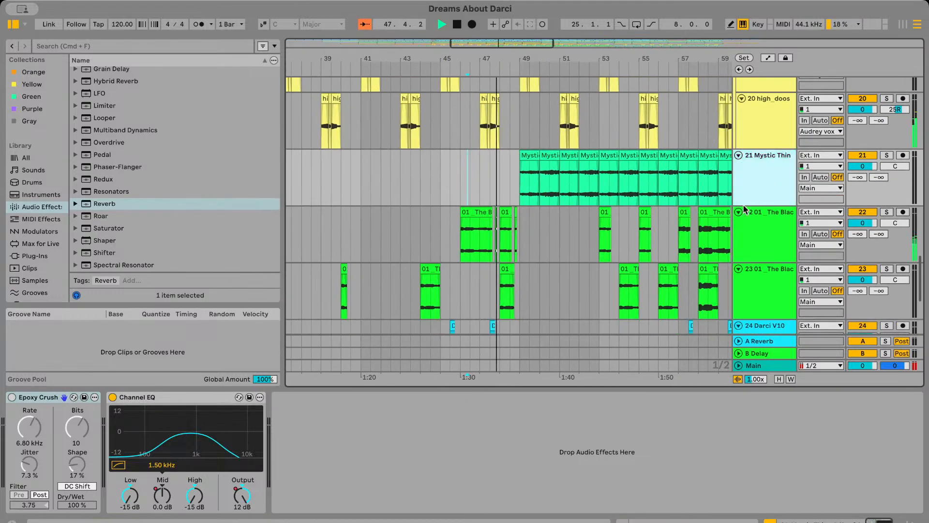
key(super+t)
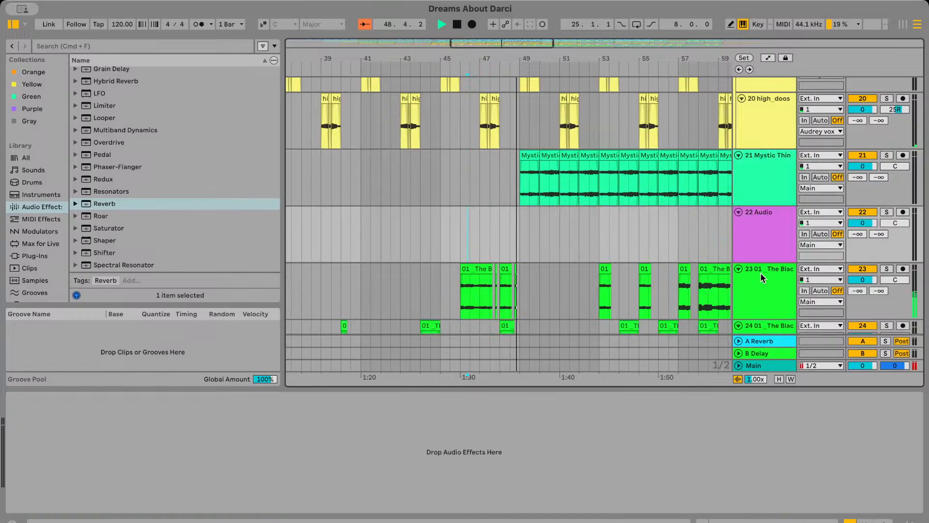
Solo track 21 Mystic Thing and the new audio track 22 during playback
scroll(582, 245, down, 2)
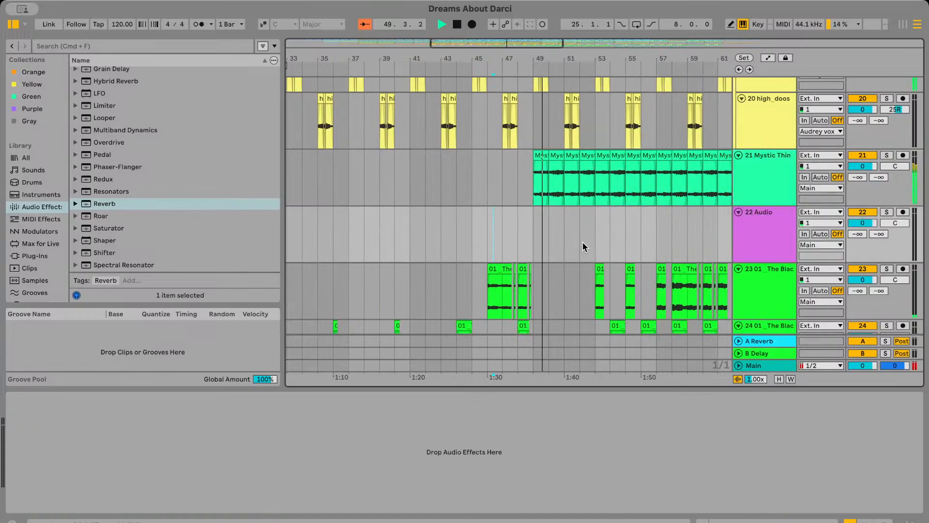
click(609, 243)
scroll(609, 242, right, 3)
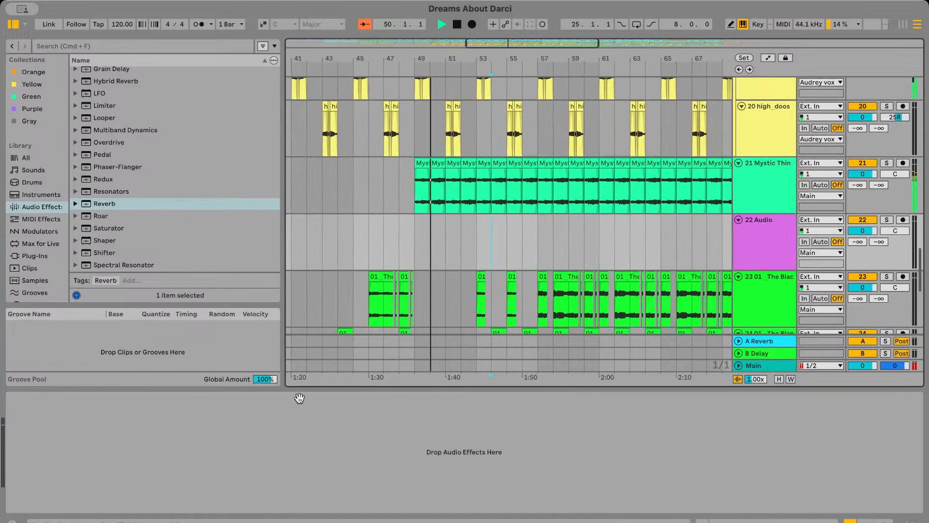
click(887, 163)
click(887, 220)
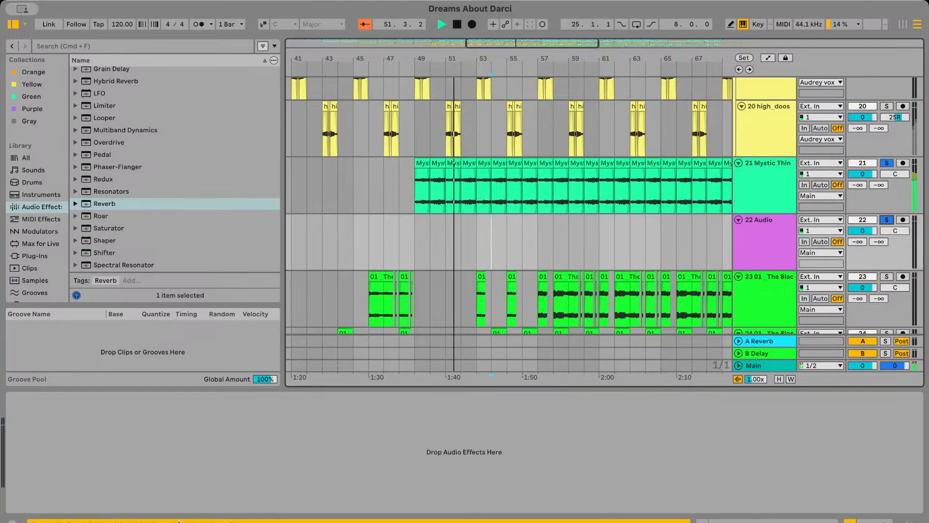
Stop playback and copy the Channel EQ from the Mystic Thing track onto audio track 22
click(747, 201)
key(space)
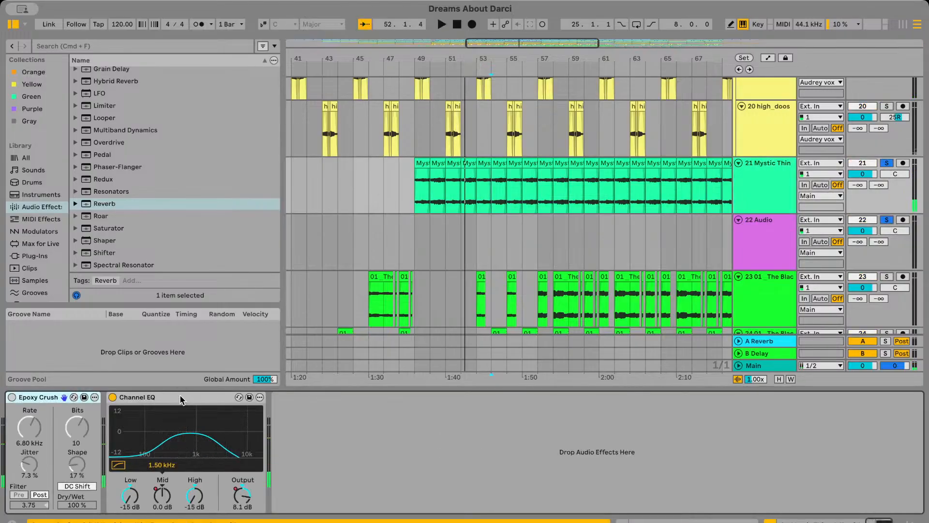
click(182, 399)
click(771, 244)
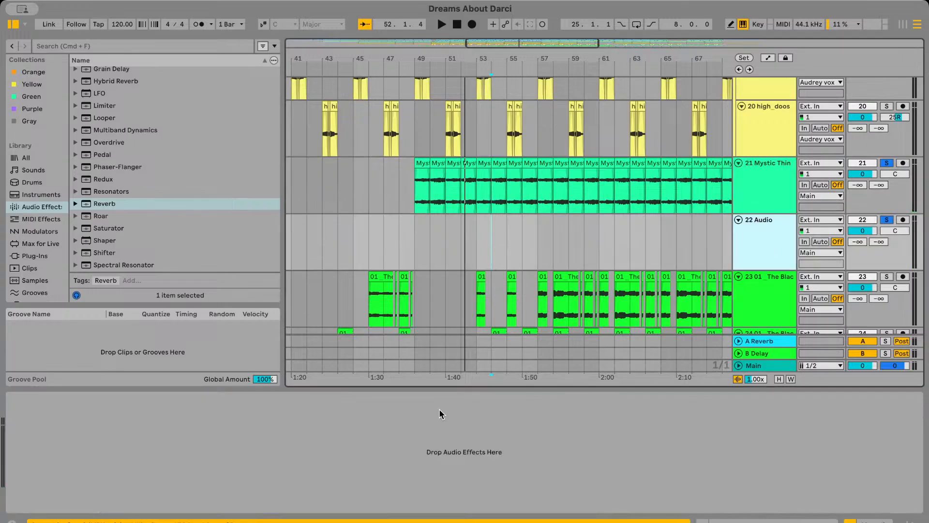
click(539, 269)
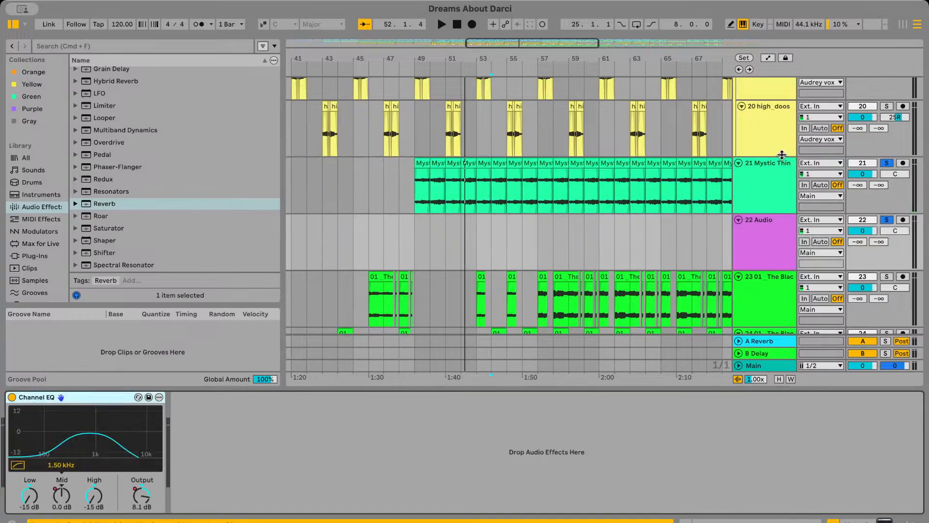
Display the Channel EQ Mid Gain automation on track 22, leave automation view and lock the envelopes
click(765, 255)
click(769, 58)
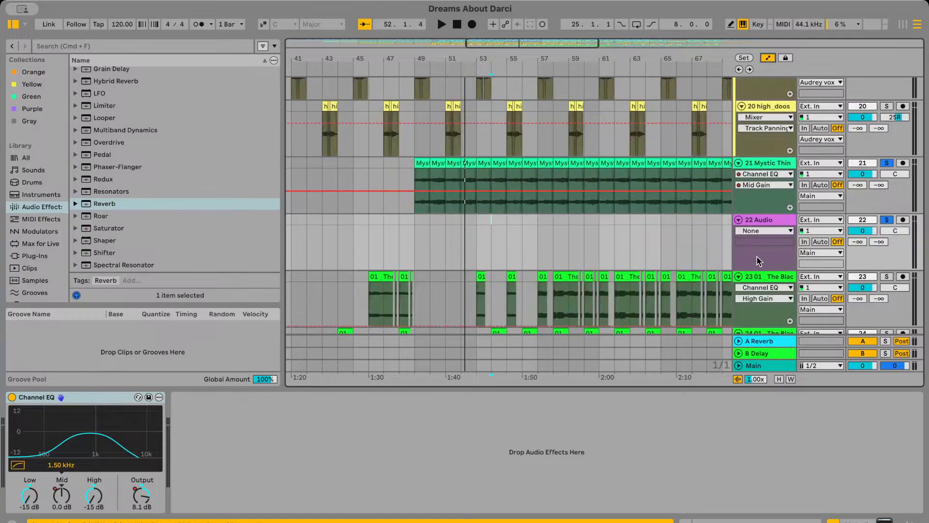
click(760, 257)
click(758, 243)
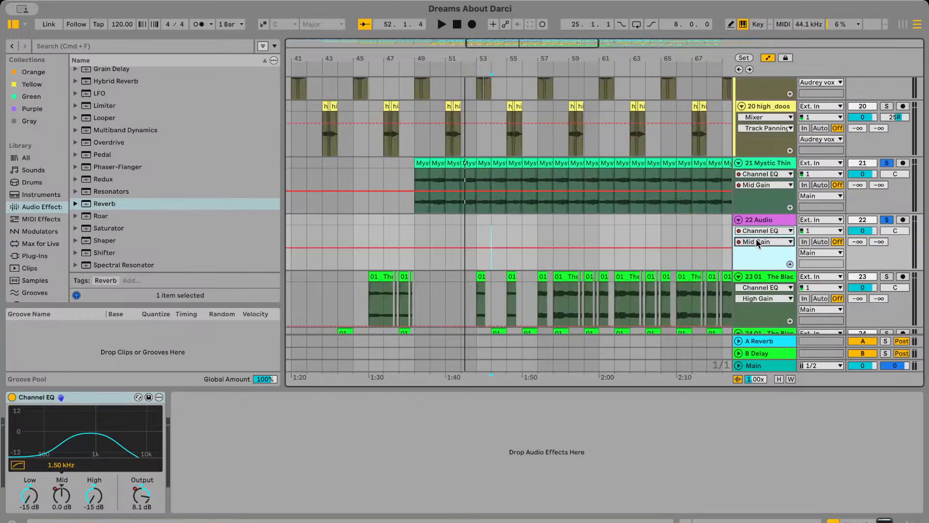
click(768, 58)
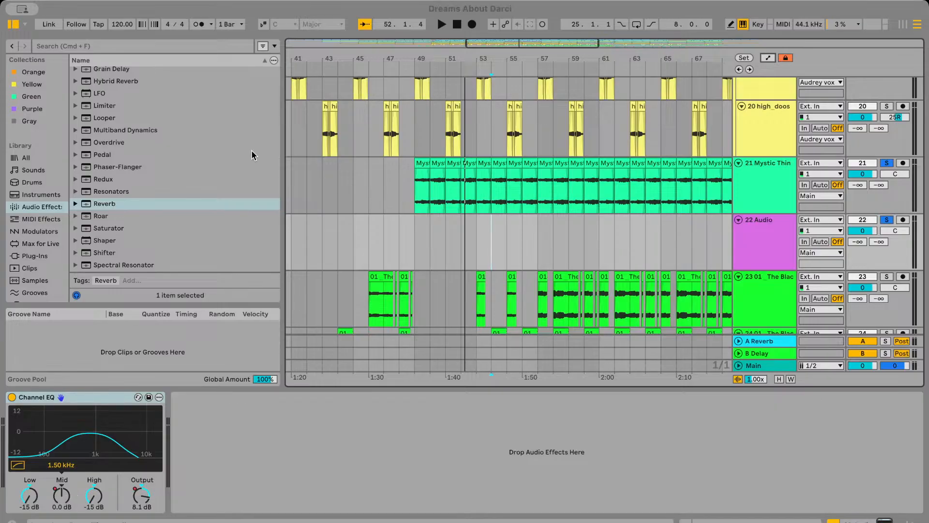
Place the Mystic Thing 1 guitar chords sequence 1 clip on track 22 from bar 49 and unsolo tracks 21 and 22
drag(206, 78, 599, 245)
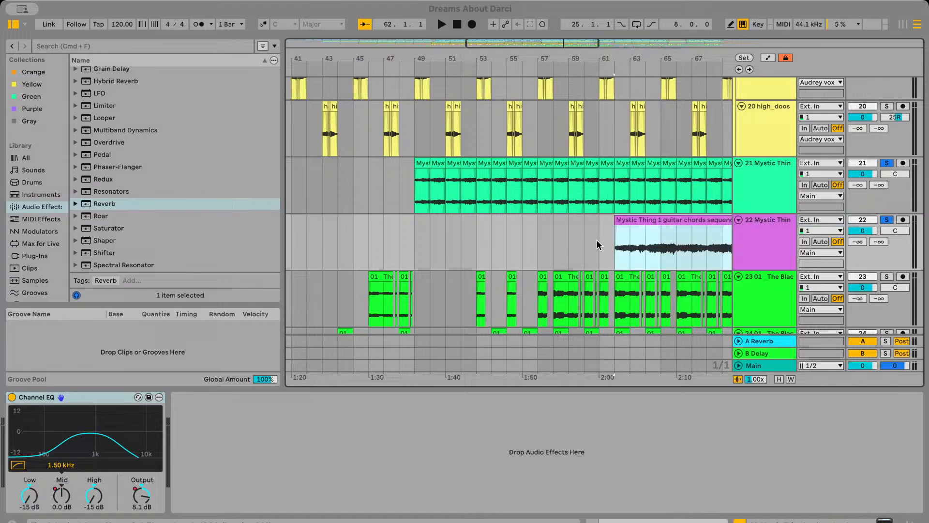
drag(645, 218, 446, 224)
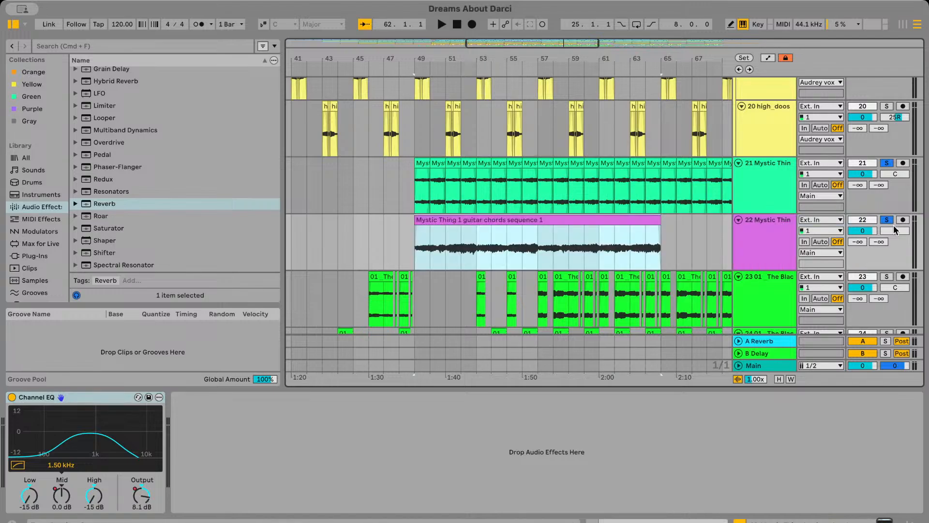
click(886, 165)
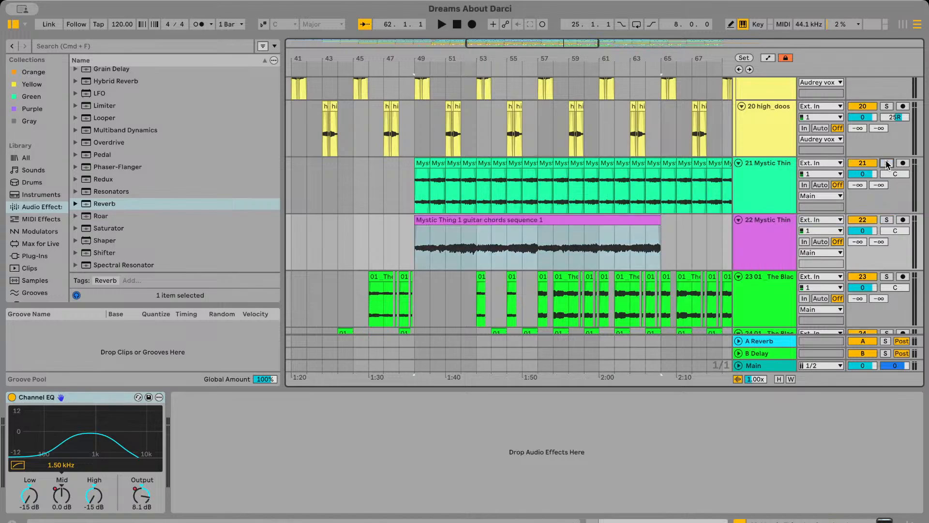
Compare the Mystic Thing audio on track 21 with the new clip on track 22 by soloing each during playback
click(886, 164)
key(space)
key(space)
click(887, 164)
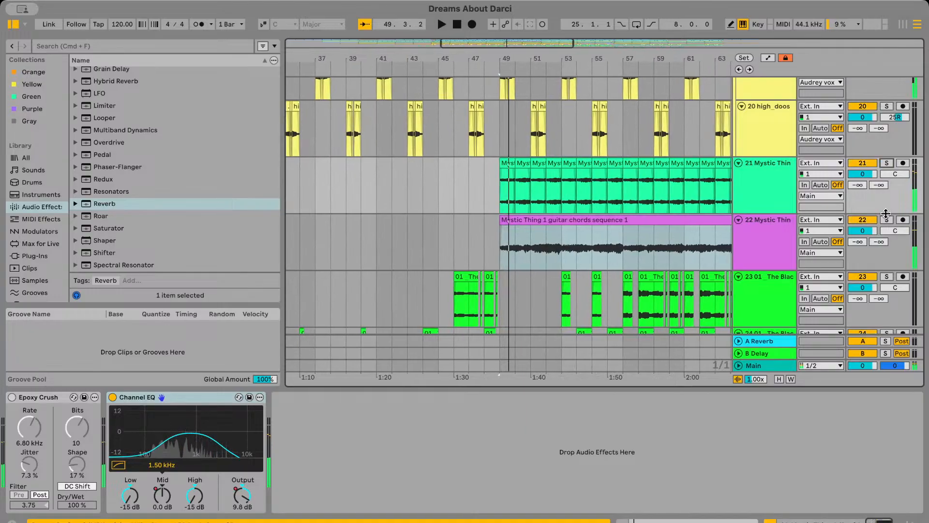
click(886, 220)
key(space)
Transpose the Mystic Thing 1 guitar chords sequence 1 clip on track 22 up by 1 semitone and play it
double_click(516, 219)
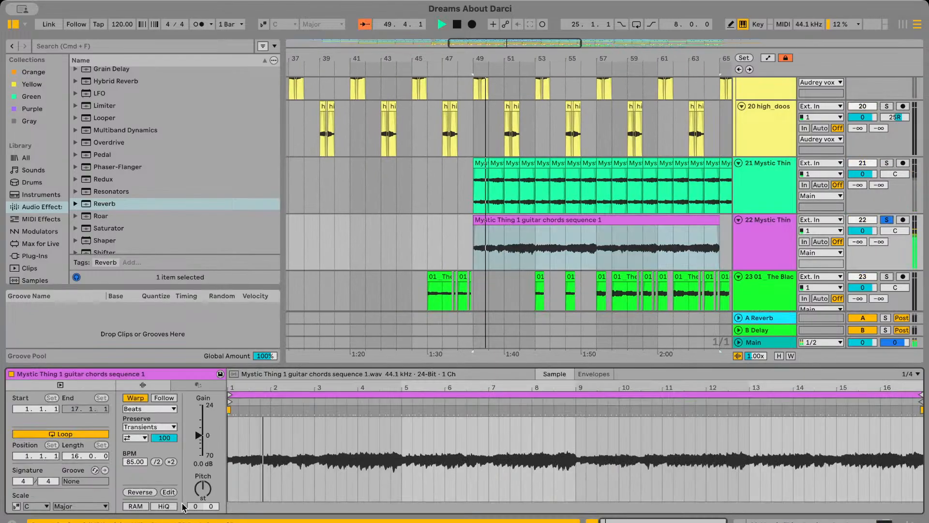
key(space)
key(Up)
key(space)
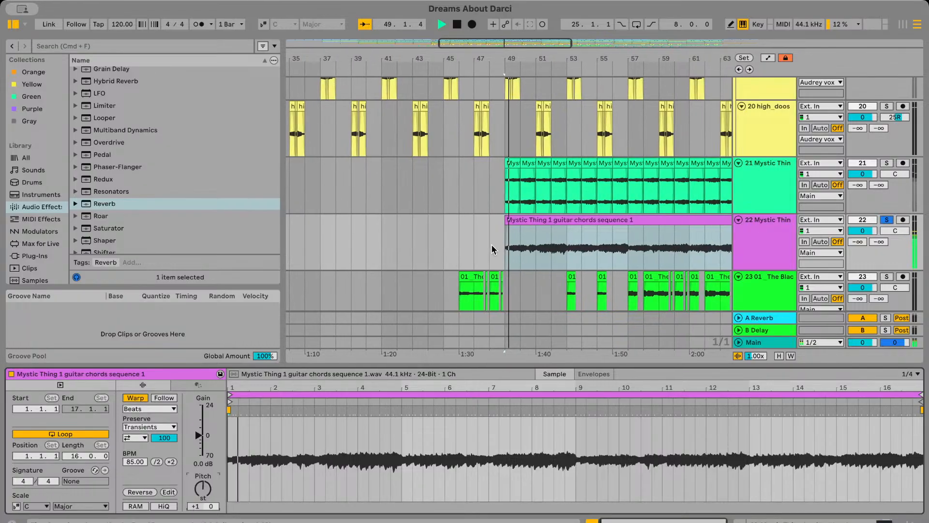
Delete bar 50 from the guitar chords clip on track 22, move the remainder back to bar 50 and play the result
scroll(492, 244, up, 5)
click(526, 252)
drag(525, 255, 569, 253)
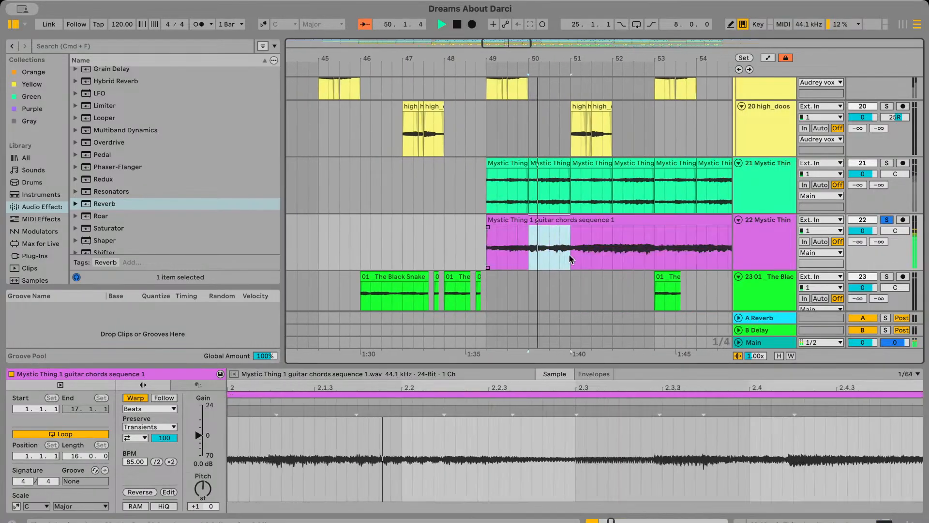
key(Delete)
drag(592, 221, 551, 222)
click(476, 248)
key(space)
key(space)
scroll(514, 249, up, 3)
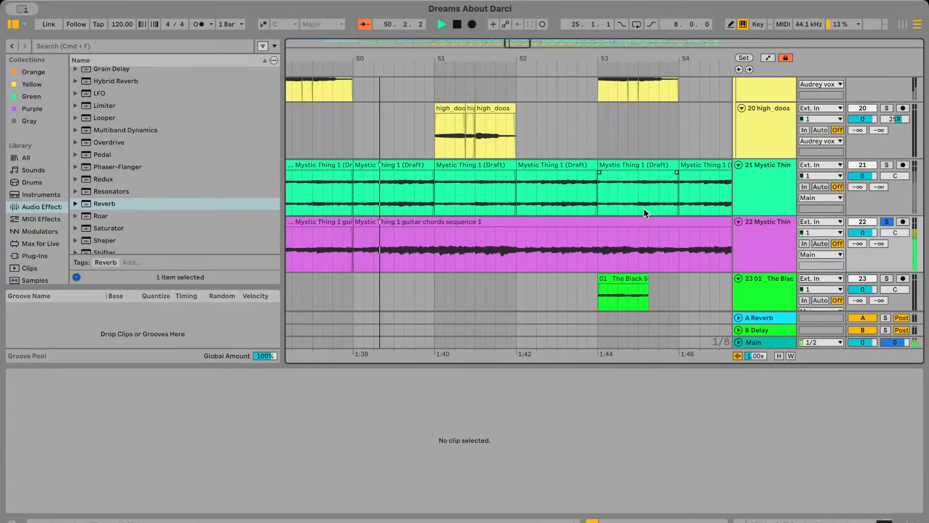
scroll(577, 260, down, 3)
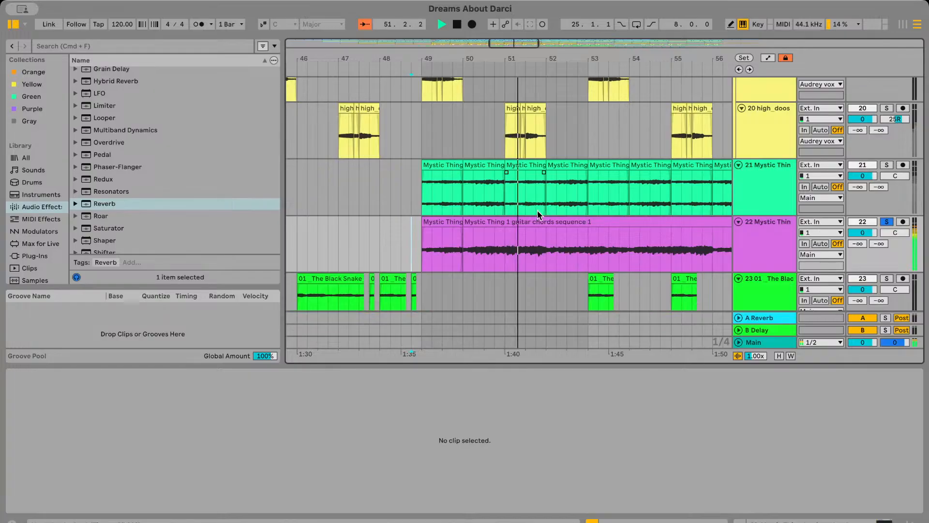
key(space)
Try extending the start of the first Mystic Thing clip on track 21 back to bar 47 and play it soloed
drag(411, 250, 494, 247)
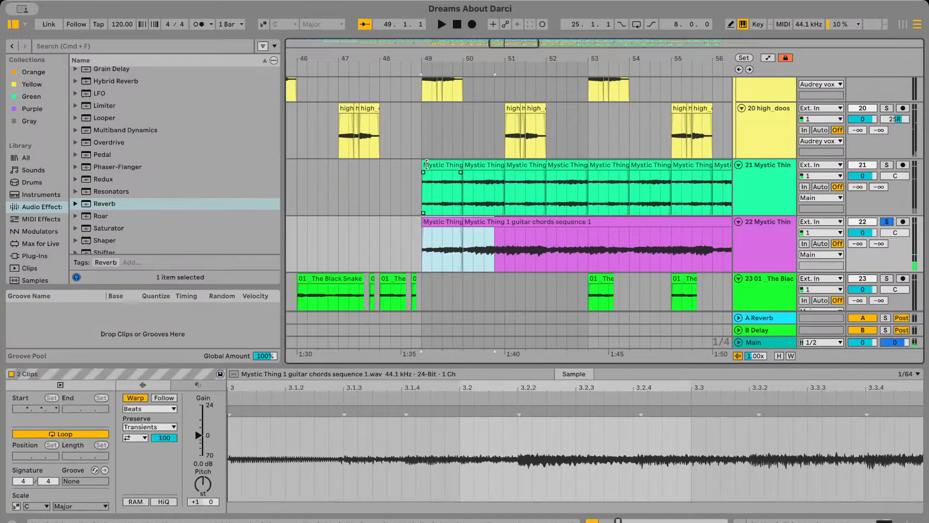
drag(426, 165, 340, 167)
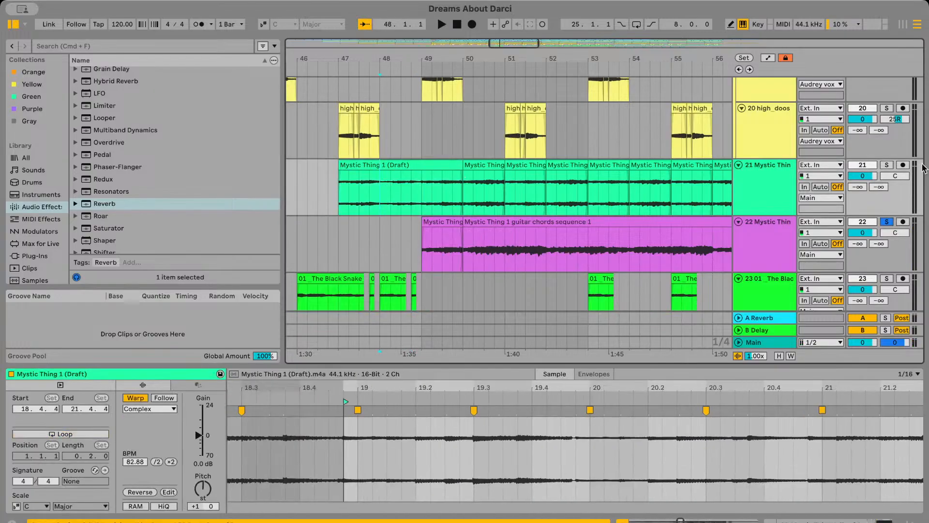
key(space)
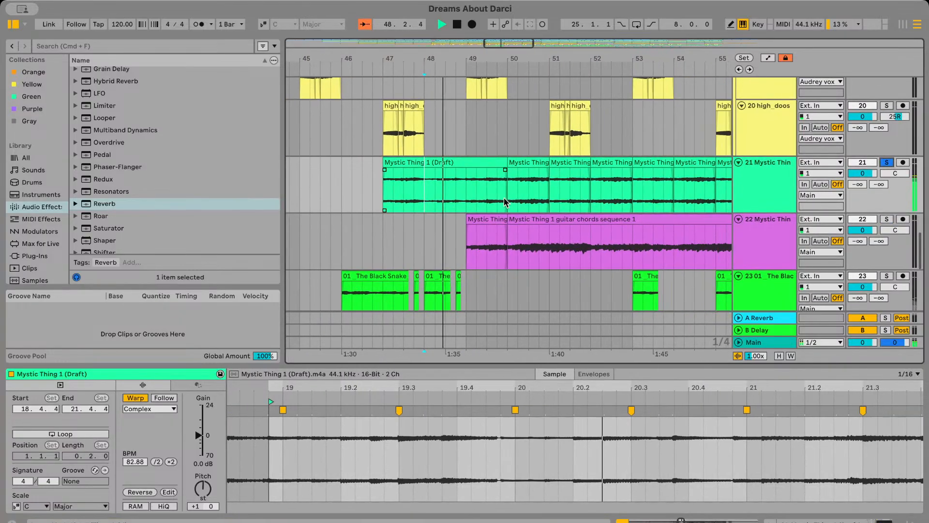
key(super+z)
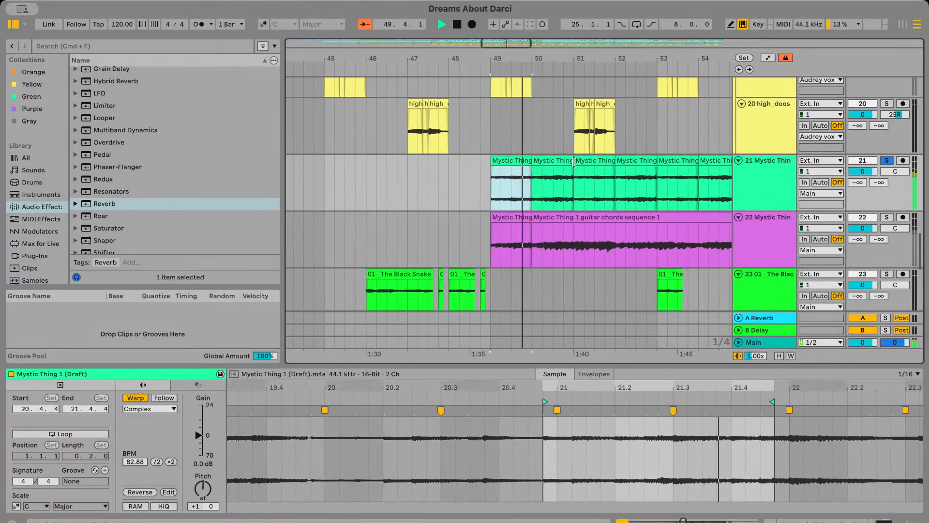
Try extending the start of the bar 53 clip on track 21 back by about half a bar
drag(577, 168, 558, 157)
scroll(581, 191, right, 3)
key(super+z)
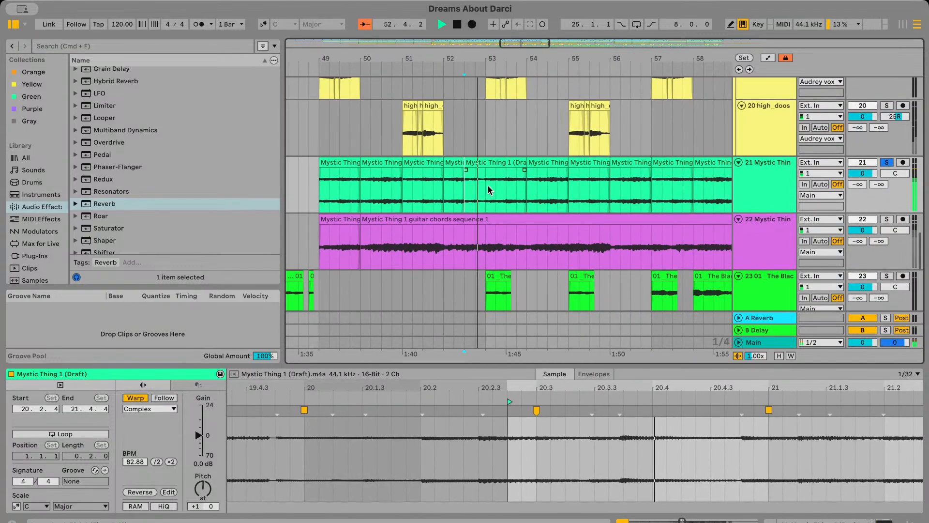
key(super+z)
Try extending the start of the bar 52 clip on track 21 back to just after bar 50 and play it
drag(451, 163, 373, 163)
click(394, 189)
key(space)
key(space)
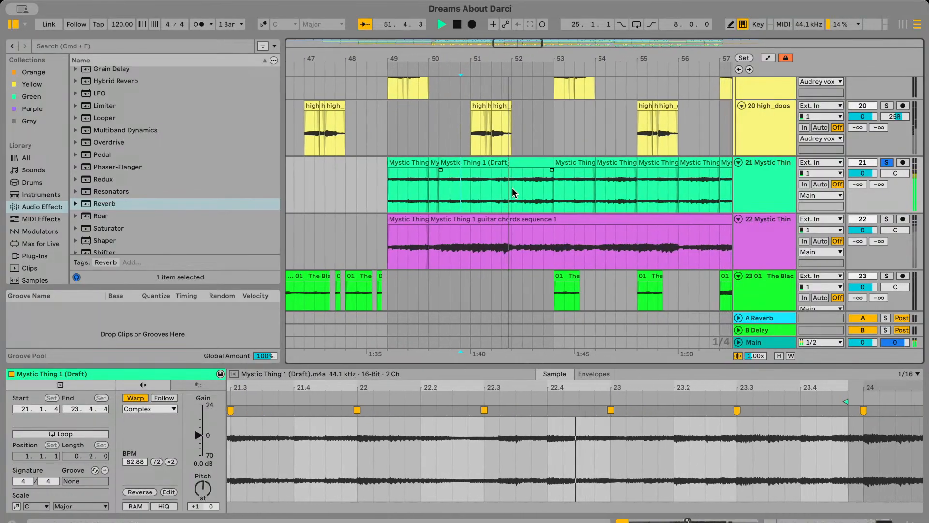
key(minus)
key(super+z)
key(super+z)
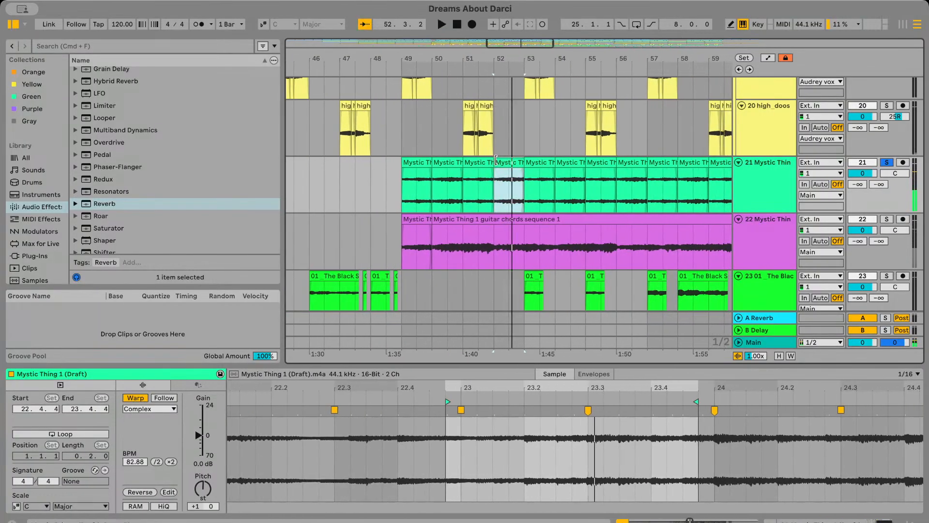
Try extending the start of the bar 52 clip on track 21 back to 49.3 and play from there
drag(496, 160, 416, 183)
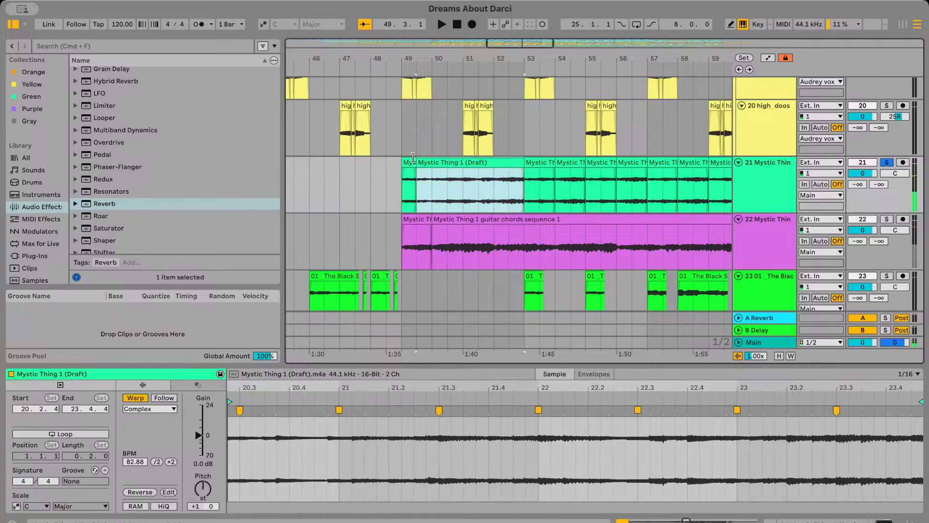
key(space)
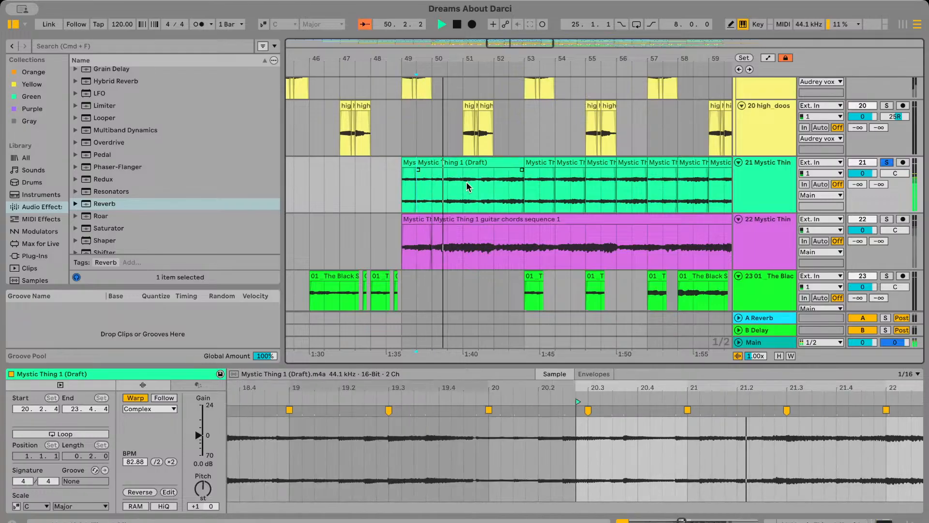
key(super+z)
key(super+z)
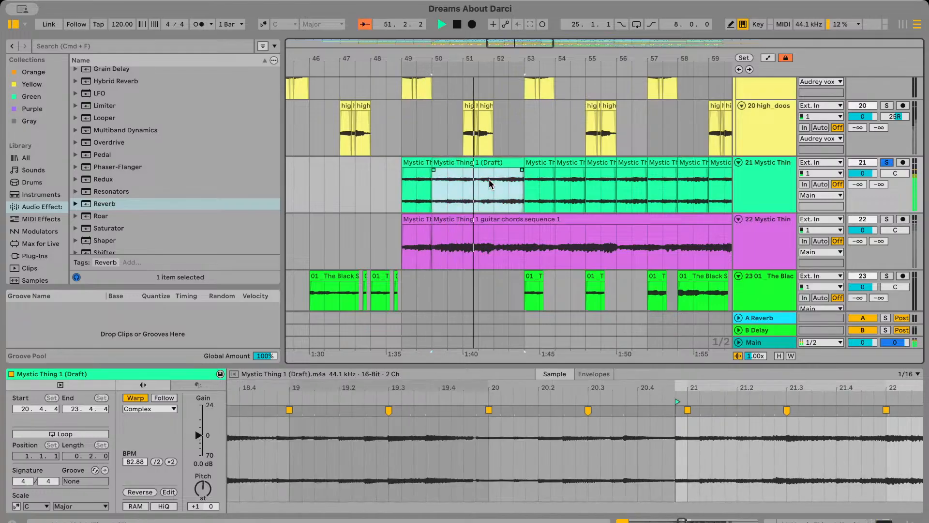
click(373, 198)
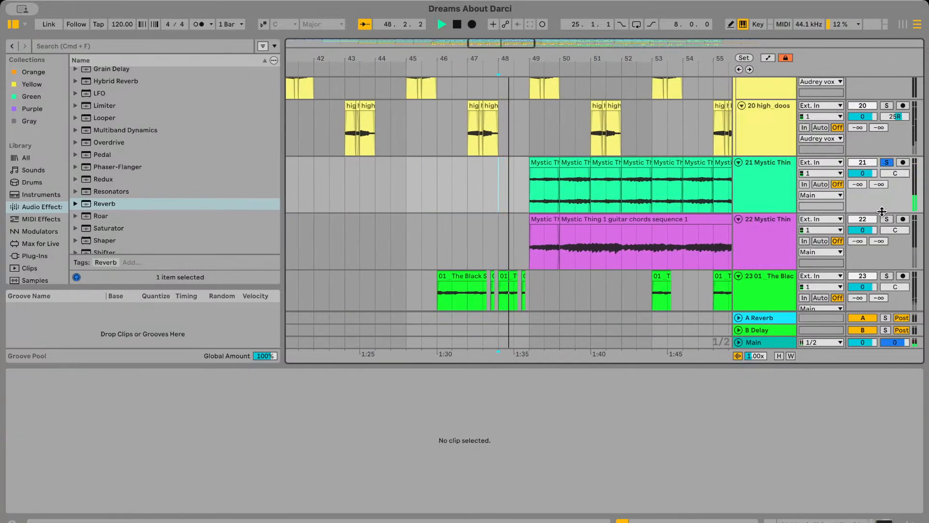
Display the Channel EQ Gain automation on track 22, solo that track and leave automation view
key(Down)
click(768, 58)
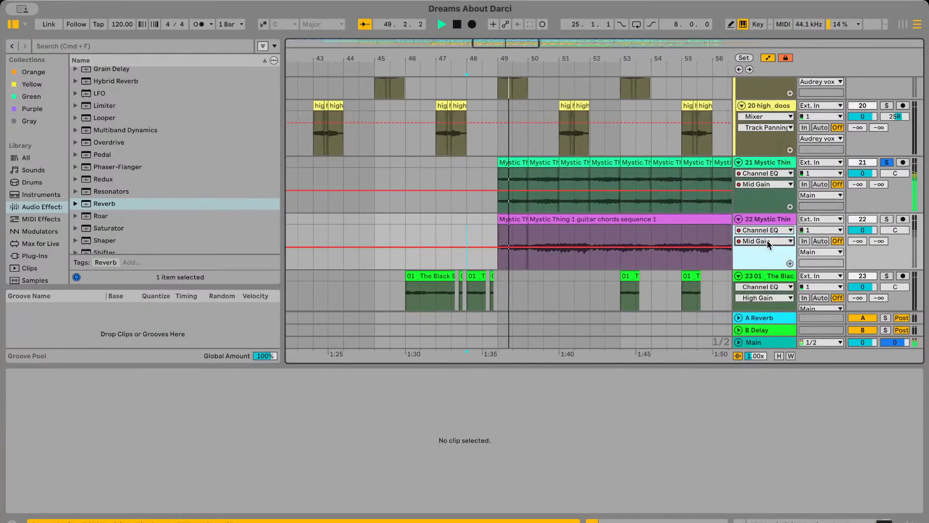
click(766, 310)
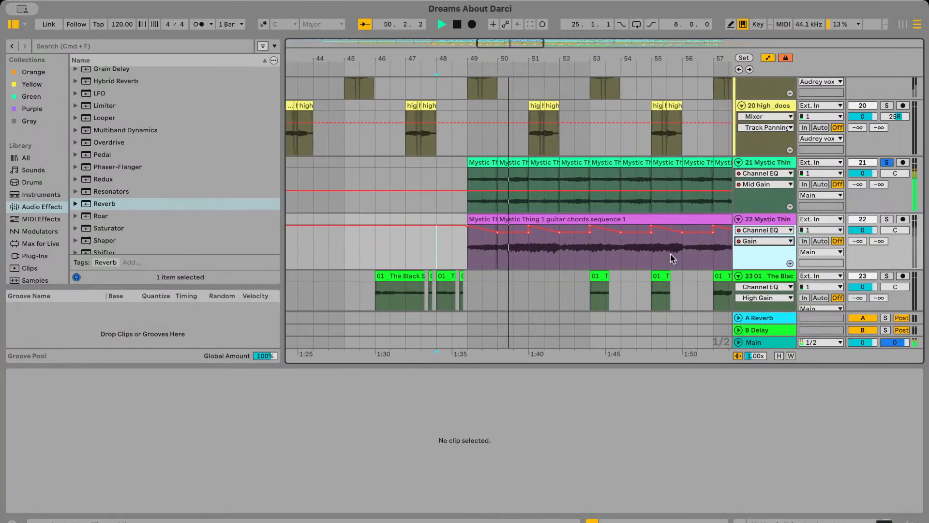
scroll(585, 262, right, 3)
click(887, 218)
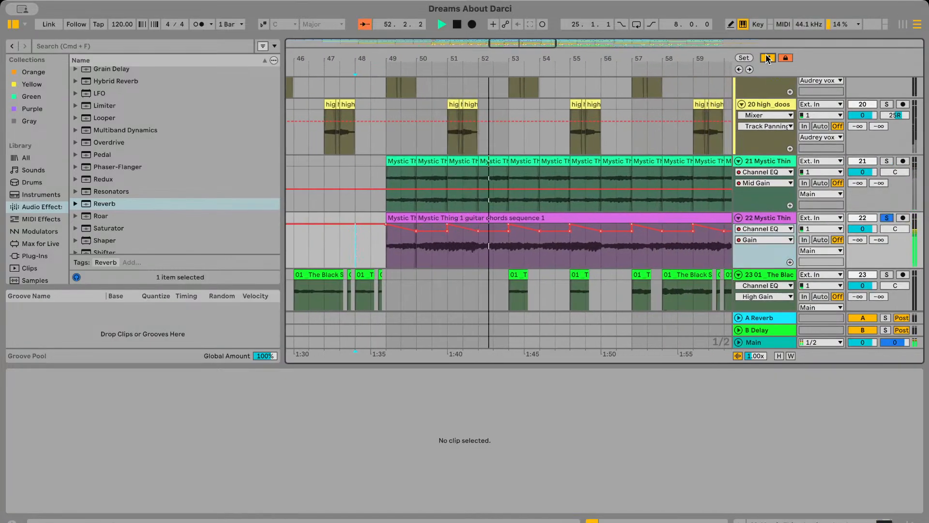
key(a)
Duplicate bars 49 and 50 of the guitar chords on track 22 into bars 51 and 52 and play them
drag(389, 236, 446, 248)
key(super+d)
click(372, 244)
key(space)
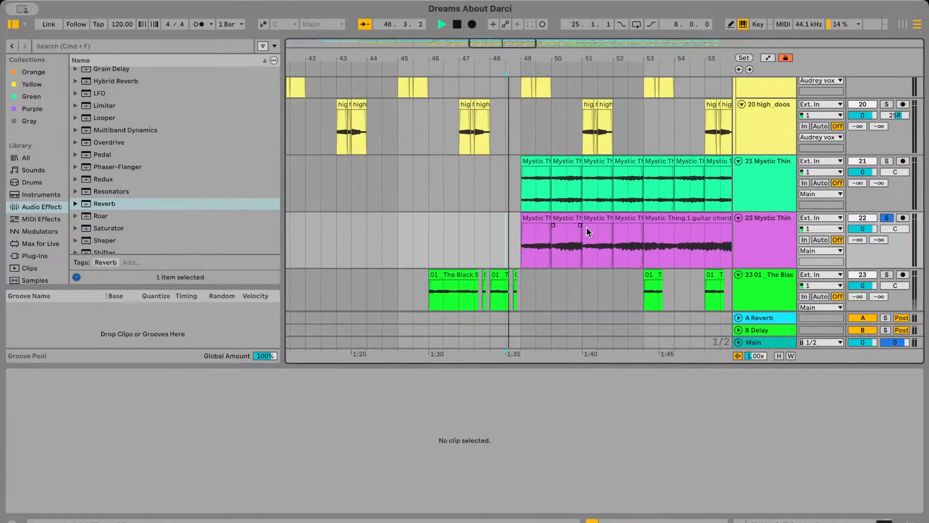
click(586, 219)
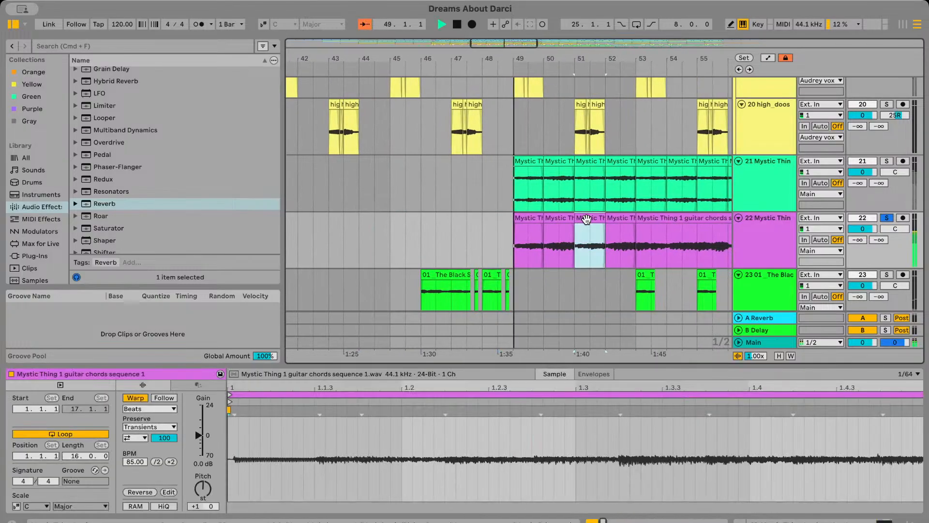
Display the Channel EQ Gain automation on track 21 for comparison with track 22, then leave automation view
click(770, 58)
click(759, 206)
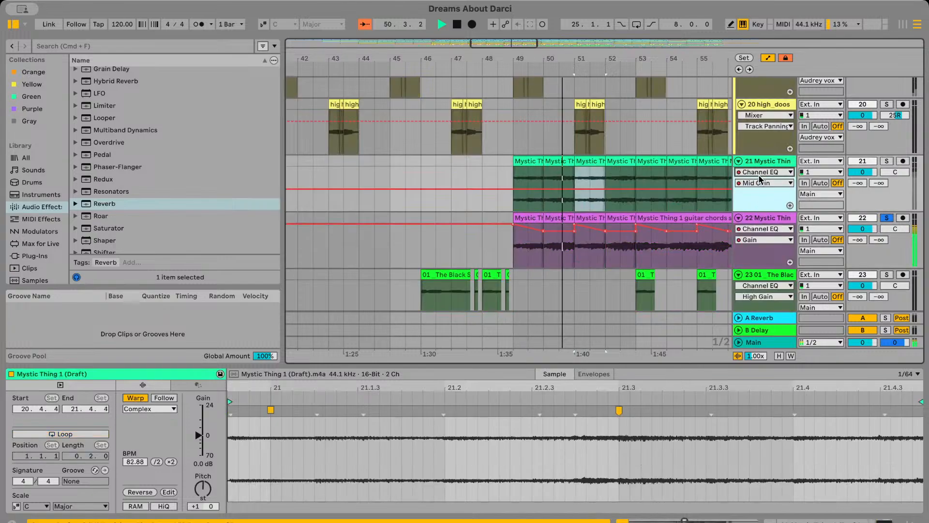
click(761, 183)
click(762, 248)
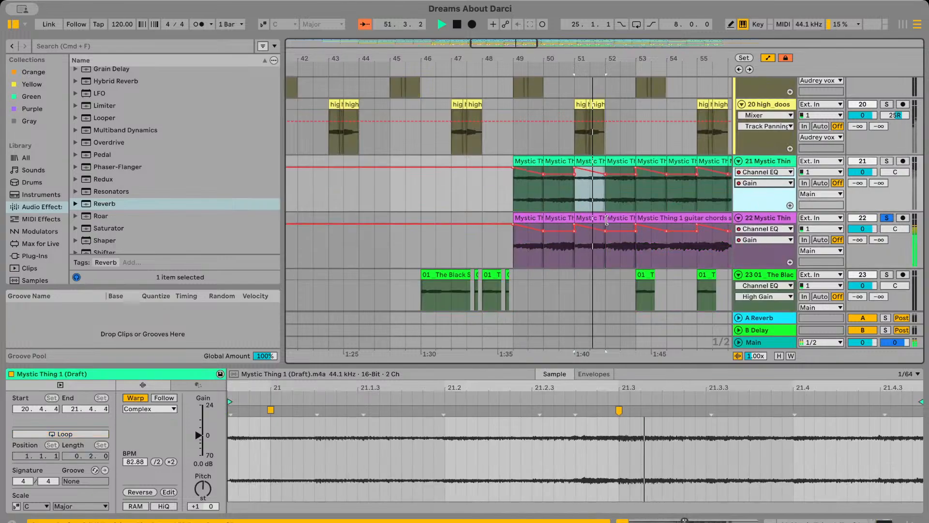
scroll(650, 236, right, 2)
scroll(652, 237, right, 2)
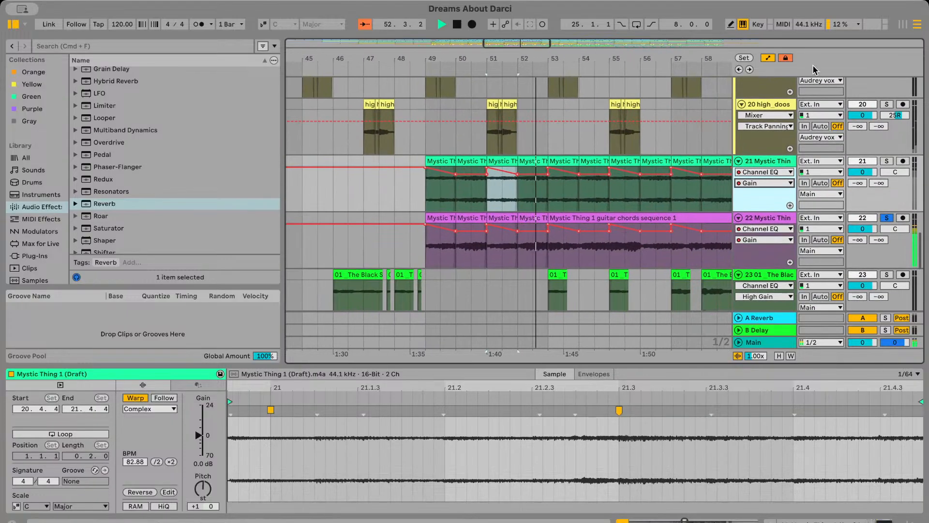
click(767, 59)
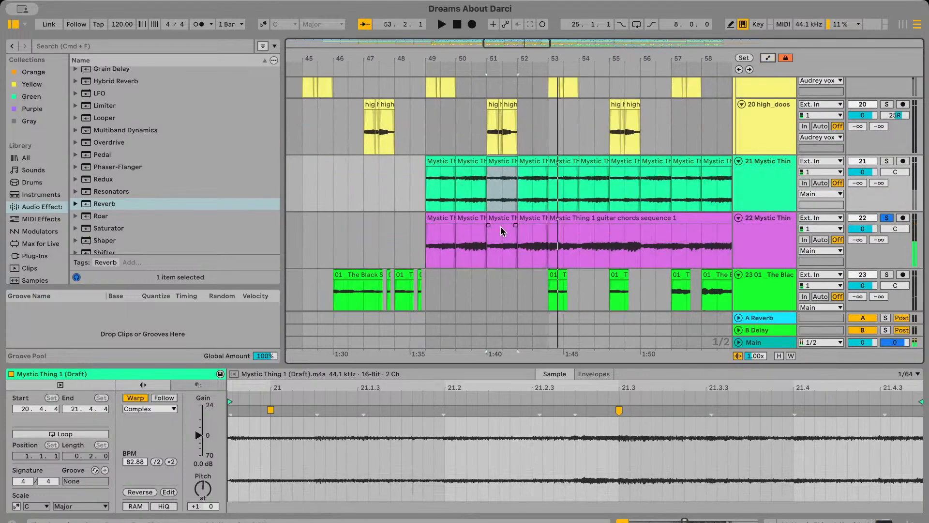
Duplicate the four guitar chord clips in bars 49 to 52 of track 22 into bars 53 to 56 and play from bar 49
drag(425, 245, 551, 250)
key(super+d)
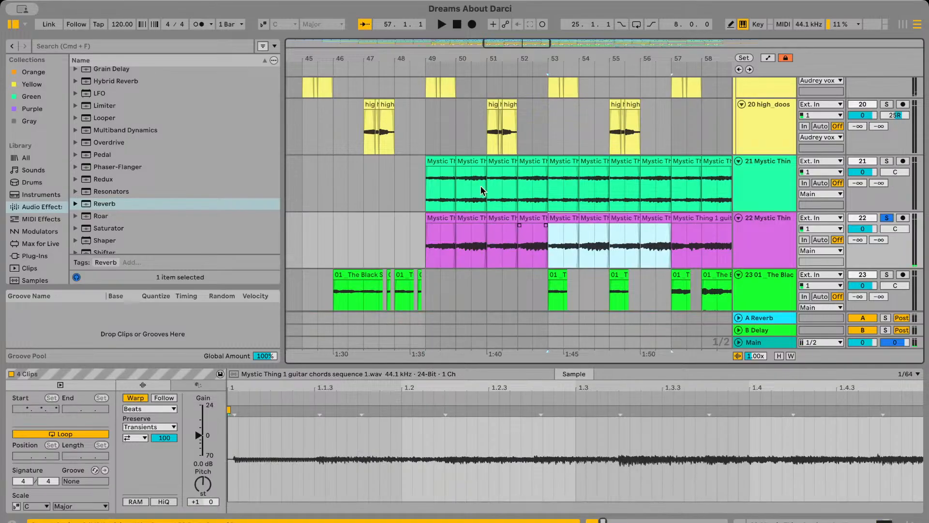
click(445, 161)
click(478, 162)
shift+click(442, 163)
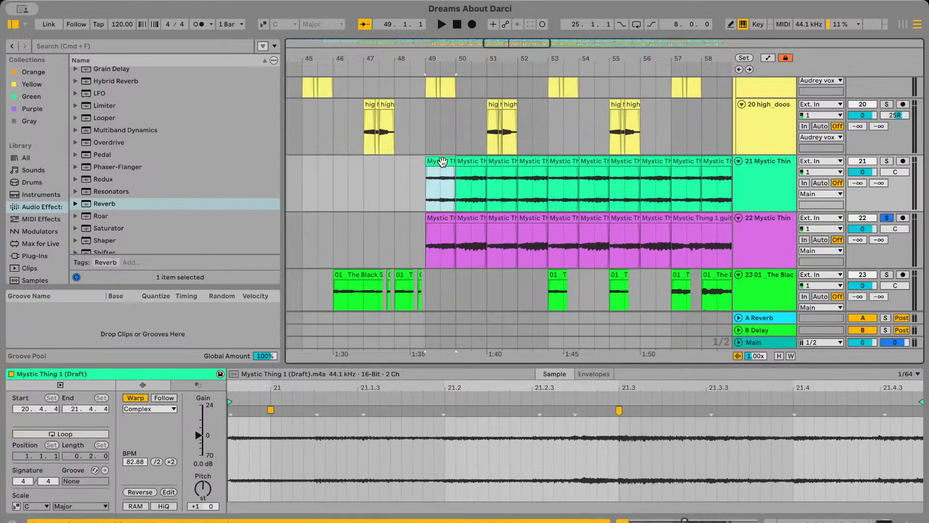
click(440, 256)
key(space)
Solo track 21 and return the solo to track 22 to compare the two chord parts during playback
scroll(432, 252, right, 2)
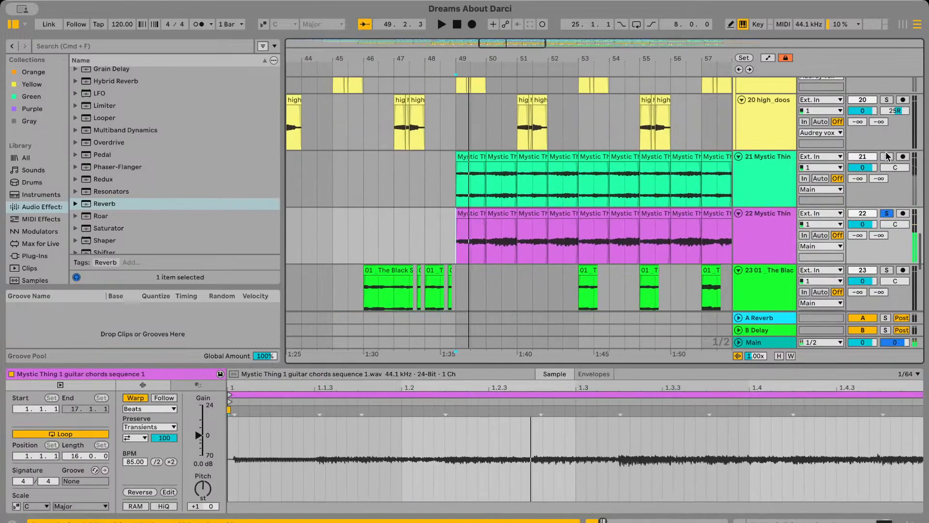
click(887, 159)
key(space)
key(space)
click(888, 213)
scroll(561, 258, down, 2)
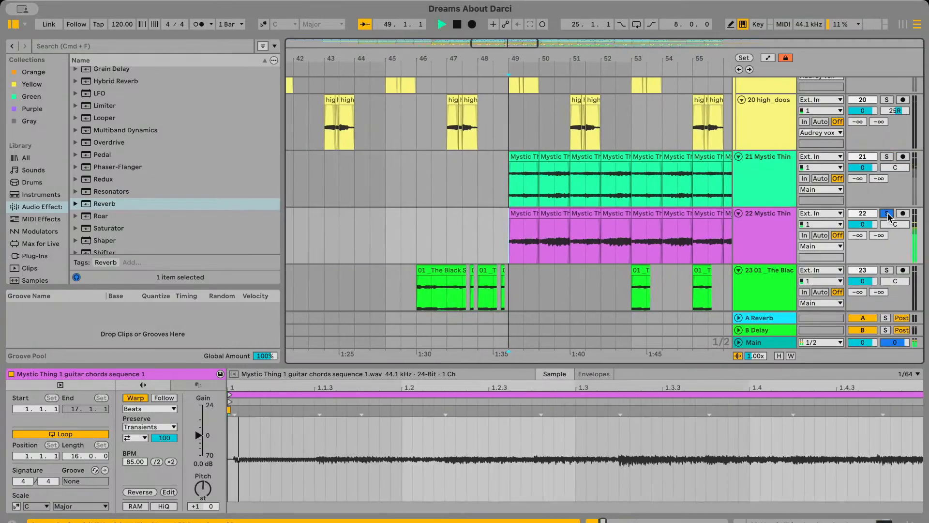
scroll(560, 255, down, 2)
click(475, 245)
Copy the eight guitar chord clips in bars 49 to 56 of track 22 and paste them at bars 57 and 65
scroll(475, 245, down, 3)
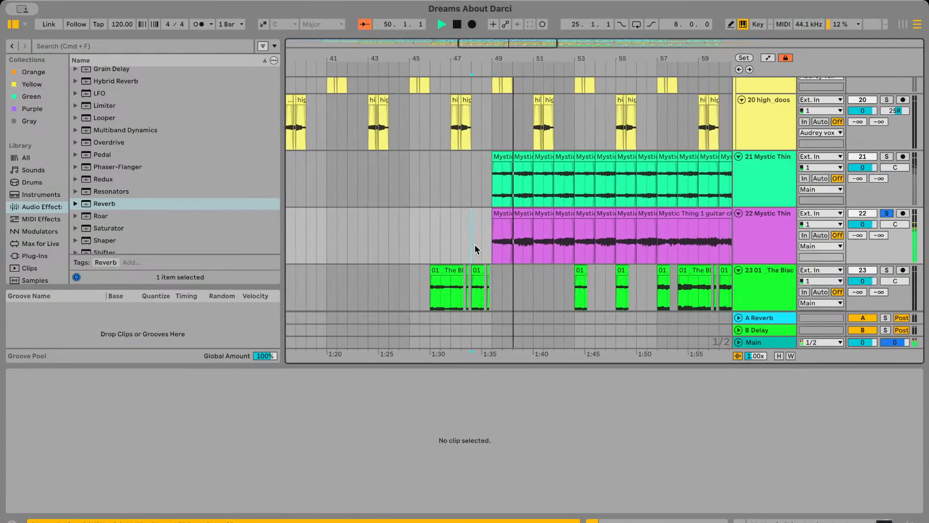
drag(486, 245, 603, 246)
key(super+c)
scroll(603, 247, right, 5)
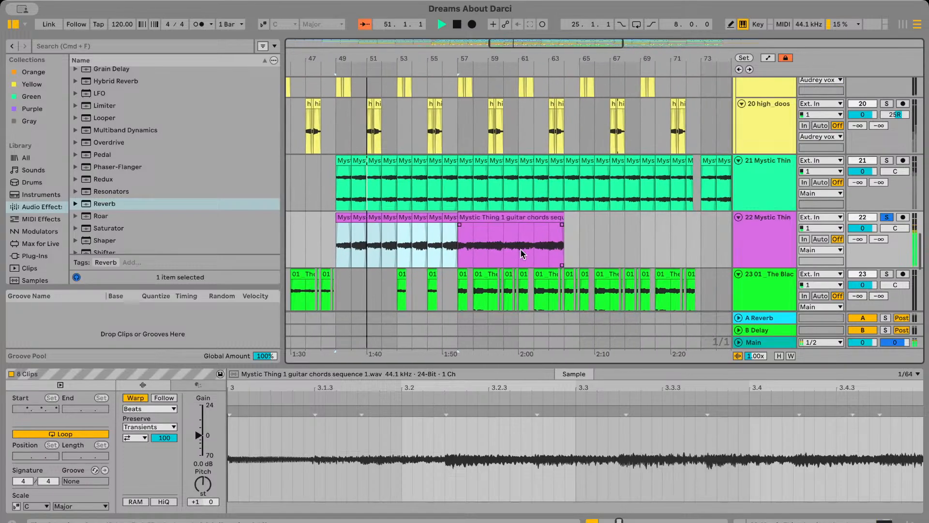
click(459, 249)
key(super+v)
scroll(463, 249, right, 4)
click(476, 247)
key(super+v)
scroll(477, 247, left, 5)
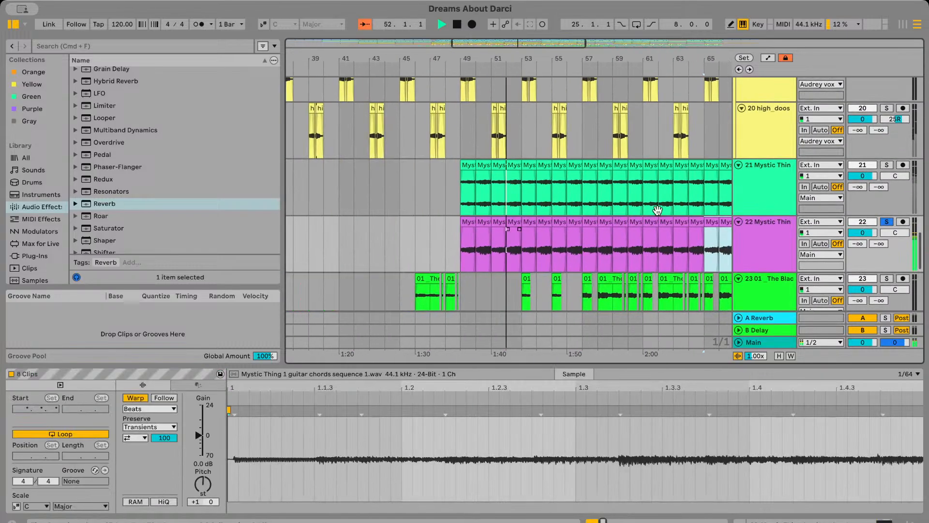
Briefly solo track 21, switching back to a soloed track 22 while the song plays
click(887, 165)
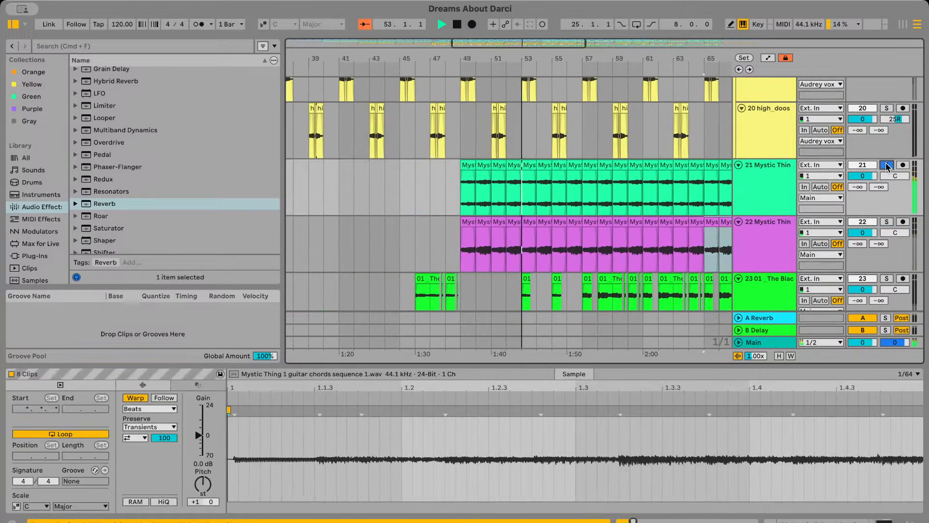
click(889, 223)
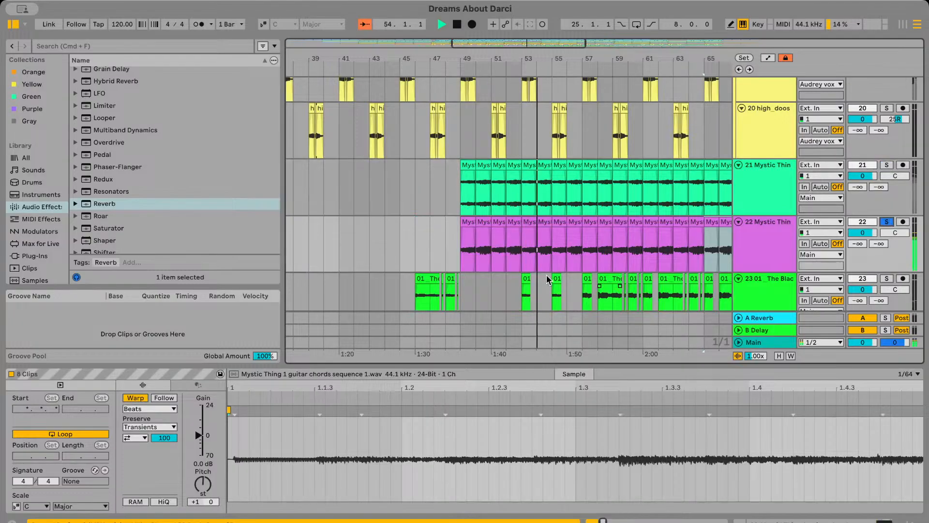
Restart playback from bar 49 and turn off the solo on track 22
scroll(566, 242, up, 2)
scroll(561, 232, down, 4)
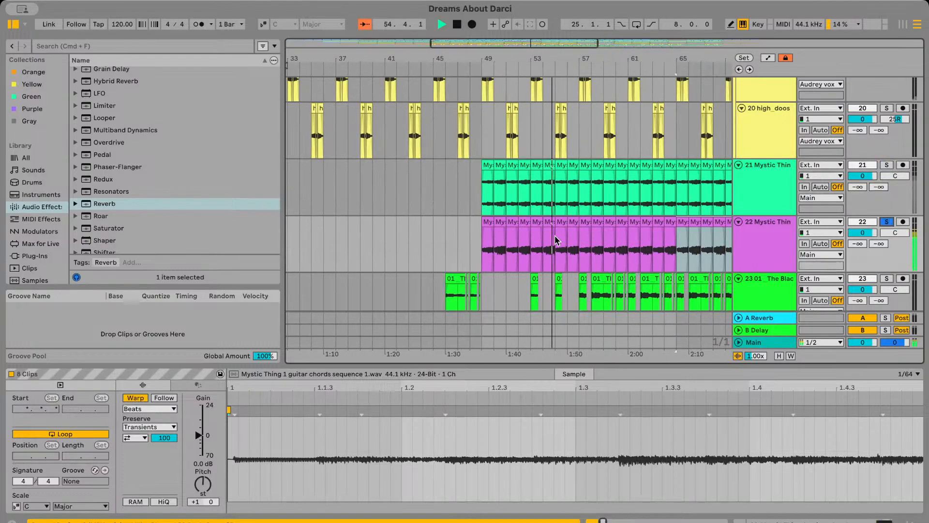
click(483, 250)
scroll(581, 218, right, 5)
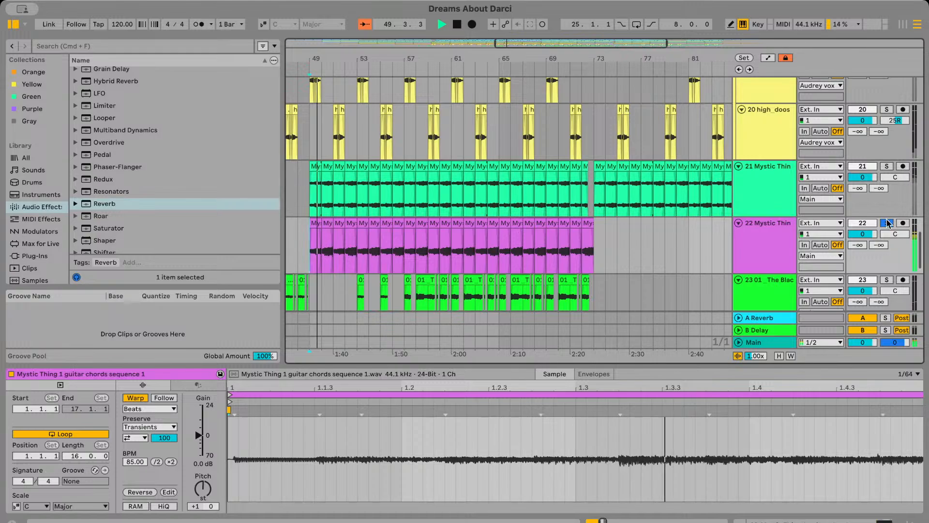
click(889, 223)
Play the full mix from just before bar 49 to hear the chords on track 22 in context
scroll(585, 235, left, 4)
click(471, 225)
key(space)
key(space)
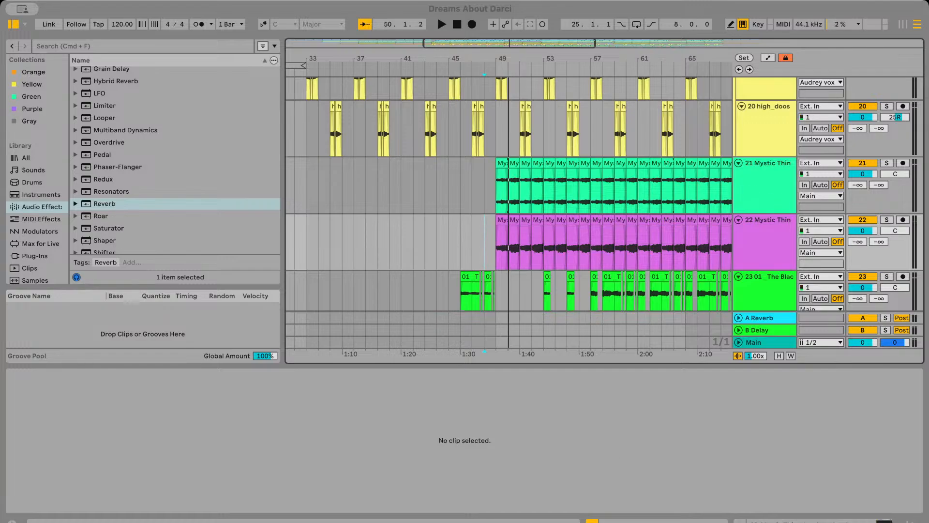
key(space)
scroll(507, 248, down, 1)
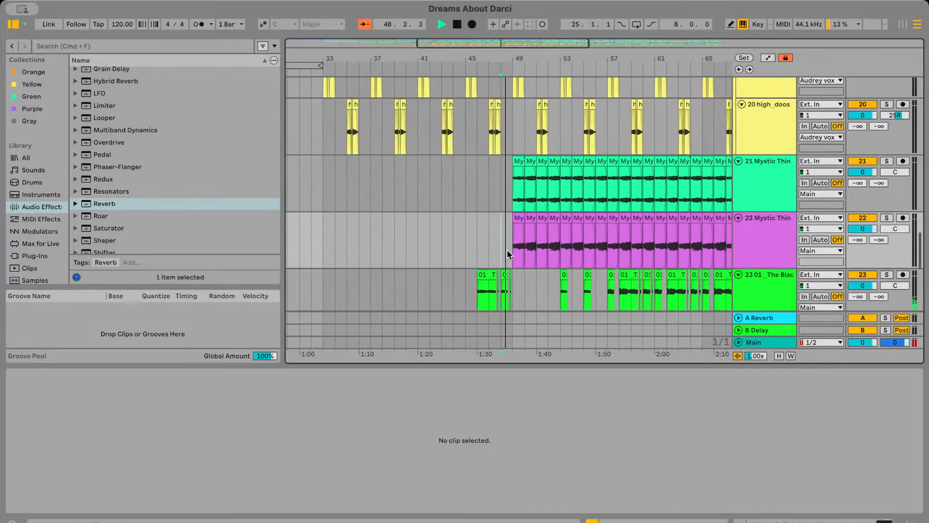
scroll(507, 249, right, 4)
scroll(661, 265, left, 1)
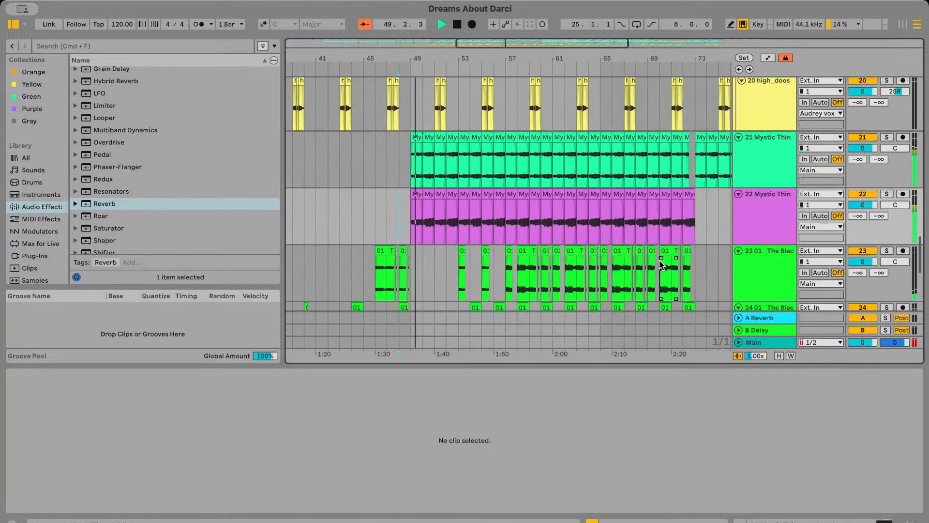
Inspect the device chains of tracks 22 and 21 and deactivate track 21
double_click(758, 168)
click(767, 213)
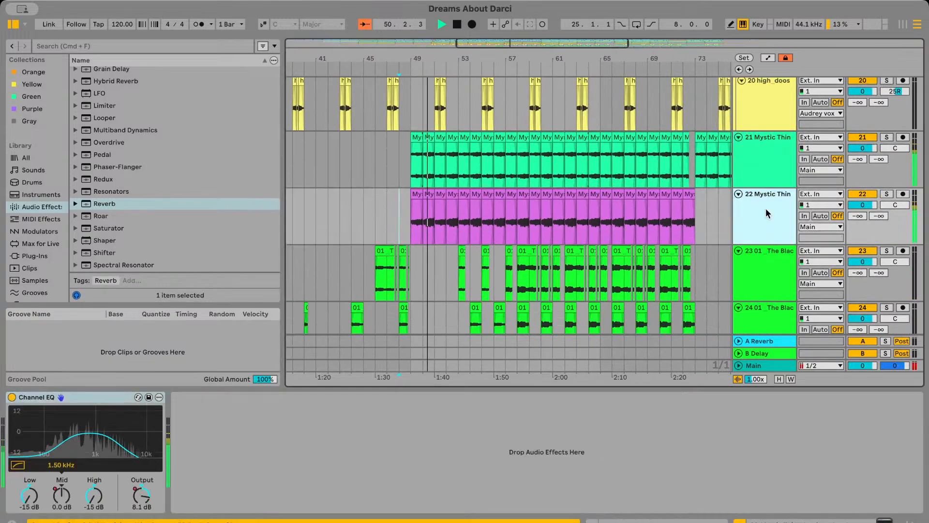
click(766, 179)
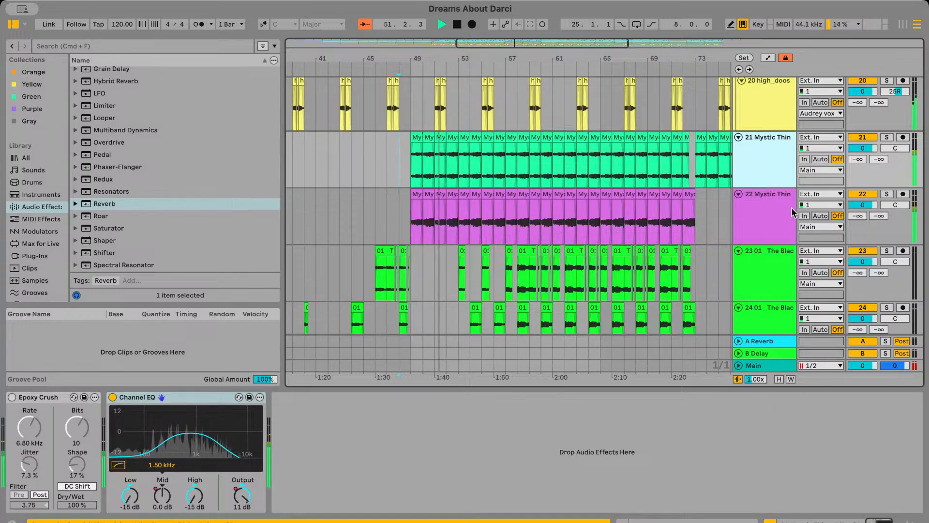
click(866, 138)
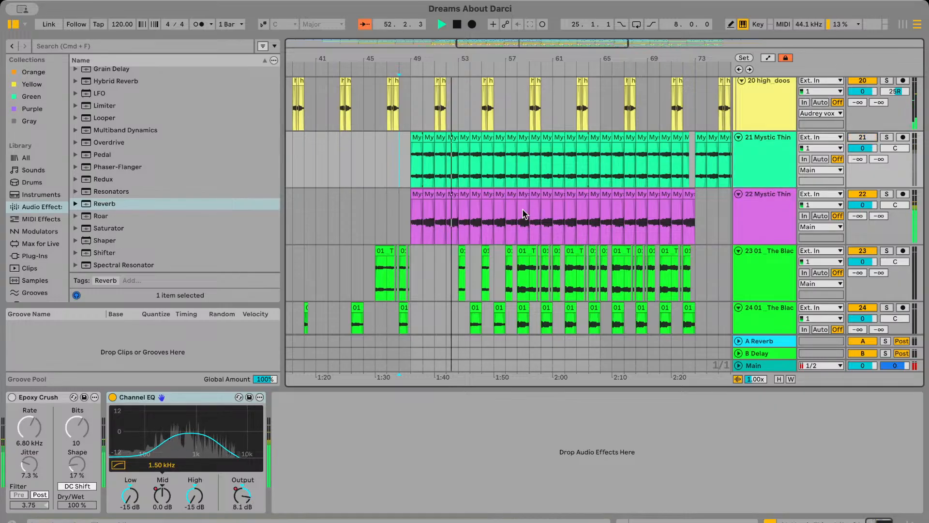
Duplicate track 22 and delete all clips from the duplicate, leaving an empty track 23
click(391, 220)
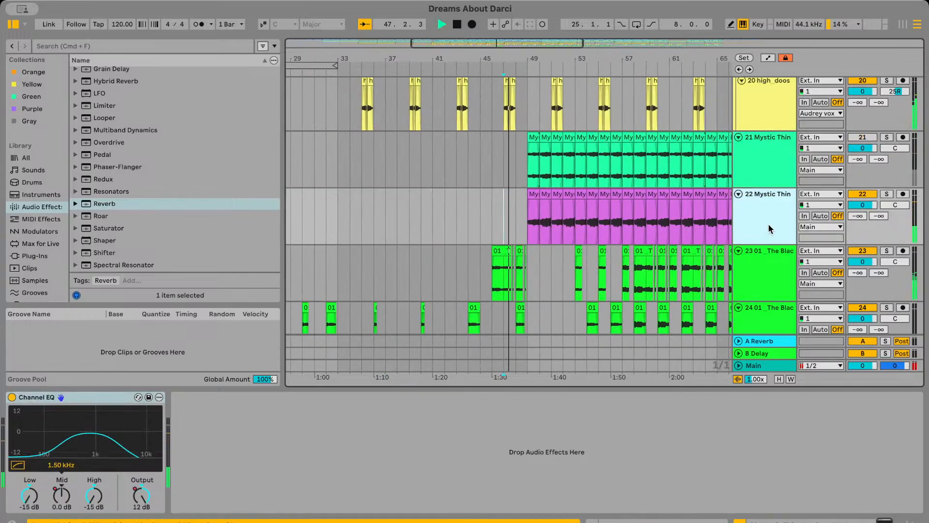
key(super+d)
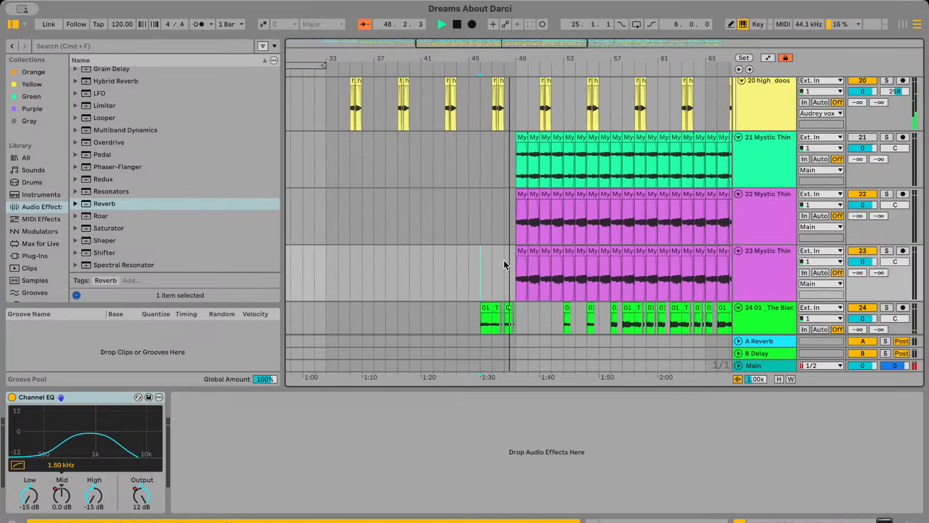
key(Delete)
click(546, 266)
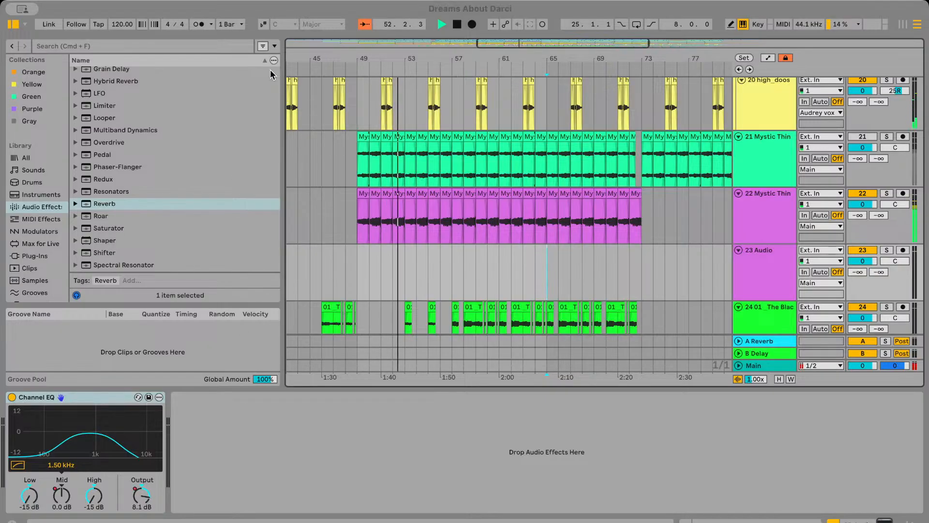
Place the Mystic Thing 1 guitar melody sequence 1 sample on track 23 at bar 49 and play it
drag(233, 77, 408, 249)
click(421, 250)
key(space)
double_click(407, 250)
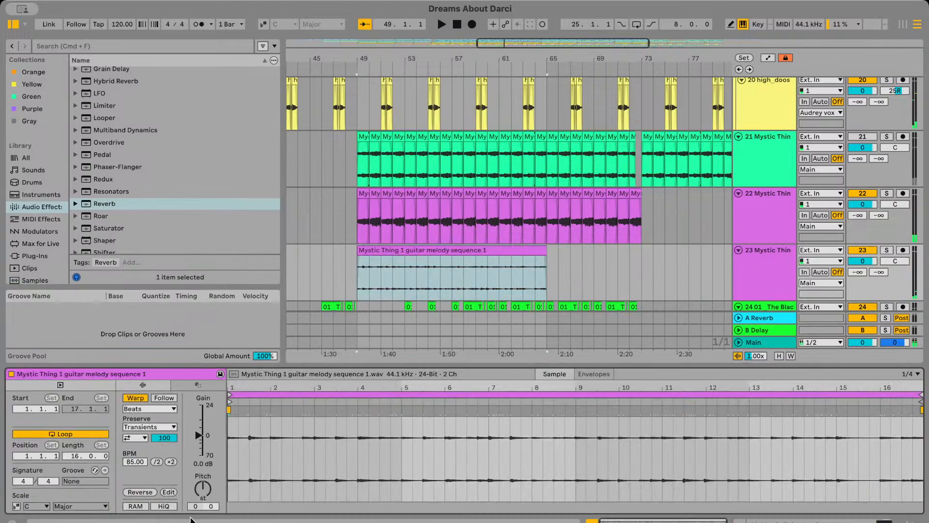
key(space)
scroll(539, 206, up, 5)
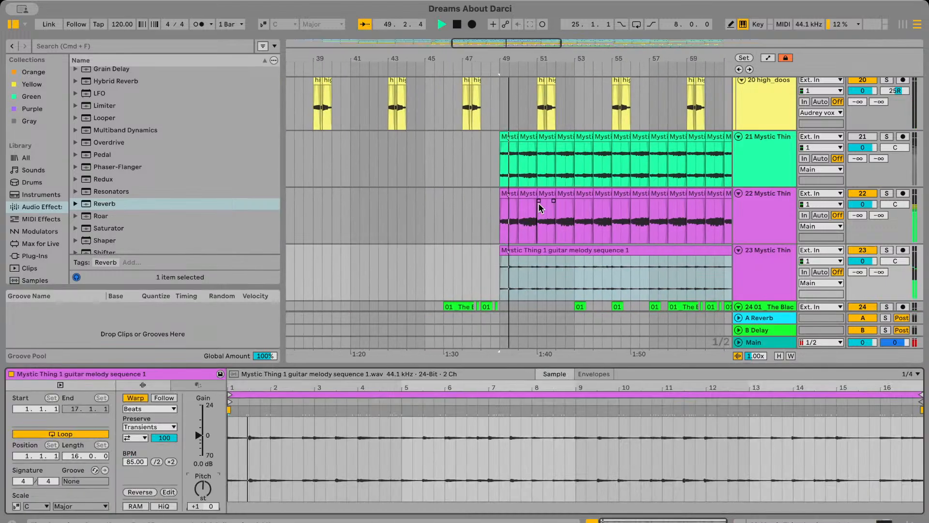
Delete bar 50 of the melody clip on track 23 and move the remaining part back to bar 50
click(544, 252)
scroll(546, 262, right, 2)
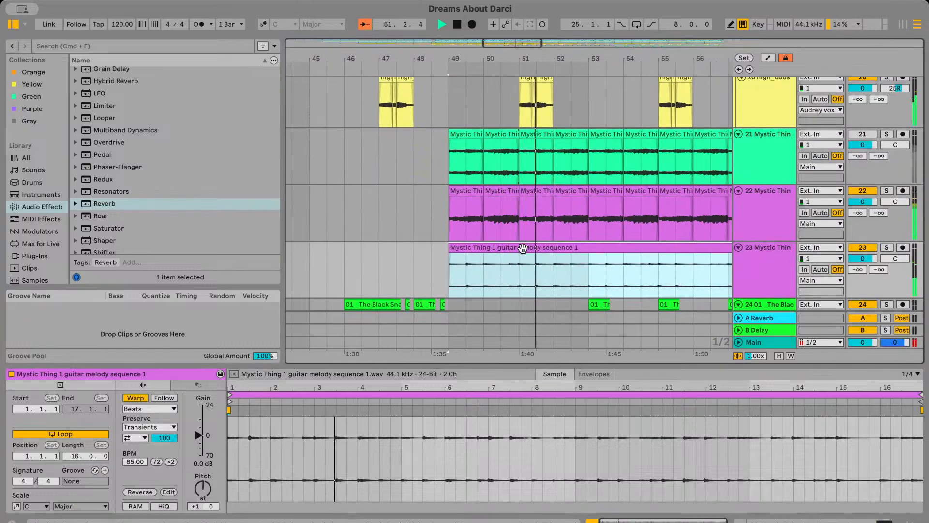
click(489, 272)
drag(489, 271, 510, 277)
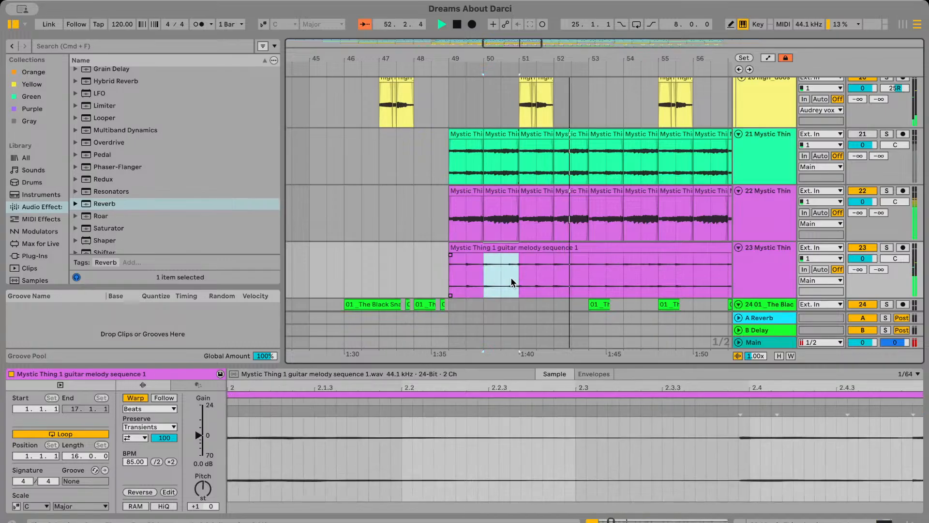
key(Delete)
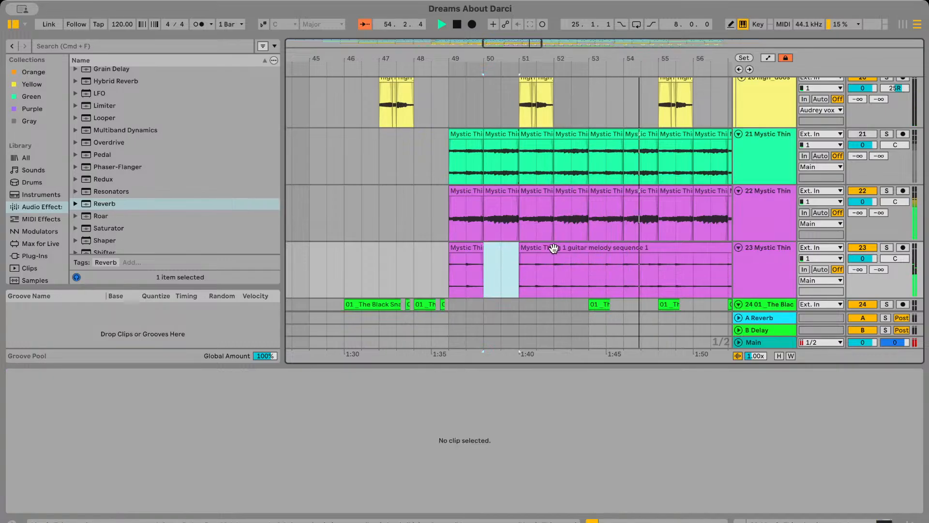
scroll(553, 249, right, 4)
scroll(554, 249, left, 2)
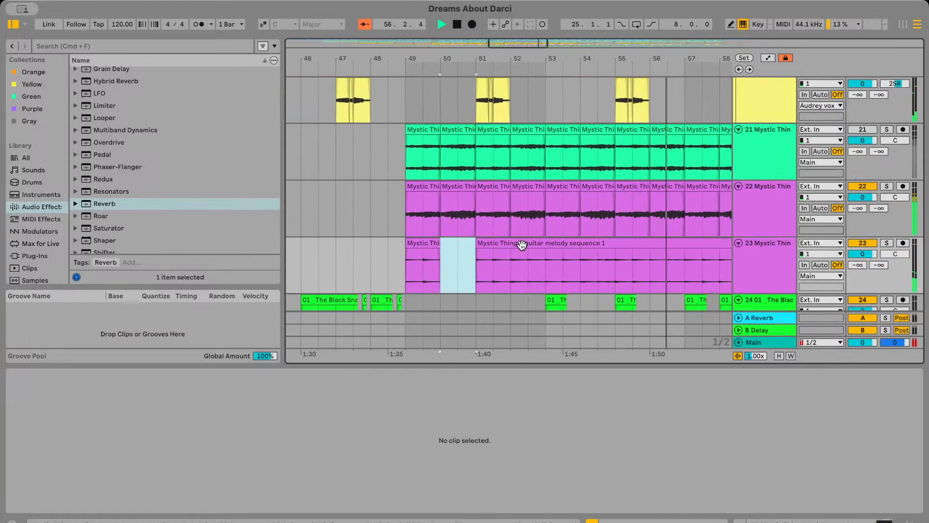
drag(513, 244, 479, 244)
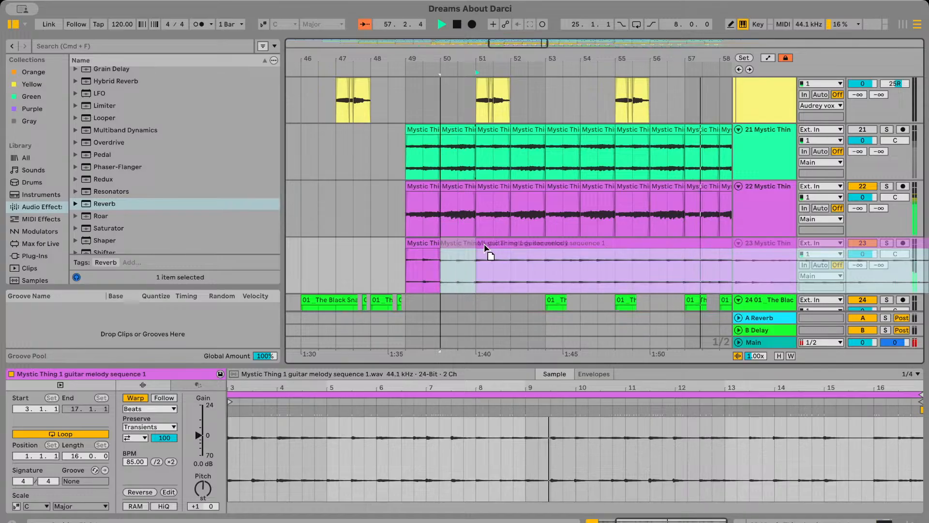
Cut bars 51, 52 and 53 out of the track 23 melody one at a time, closing each gap with the remainder
drag(537, 277, 557, 248)
key(Delete)
scroll(484, 266, right, 3)
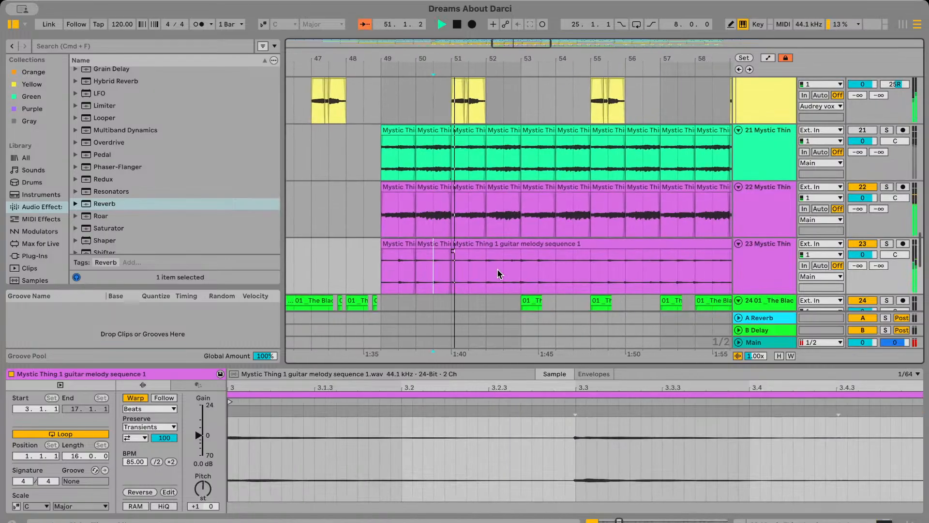
key(super+z)
drag(533, 254, 509, 242)
key(super+z)
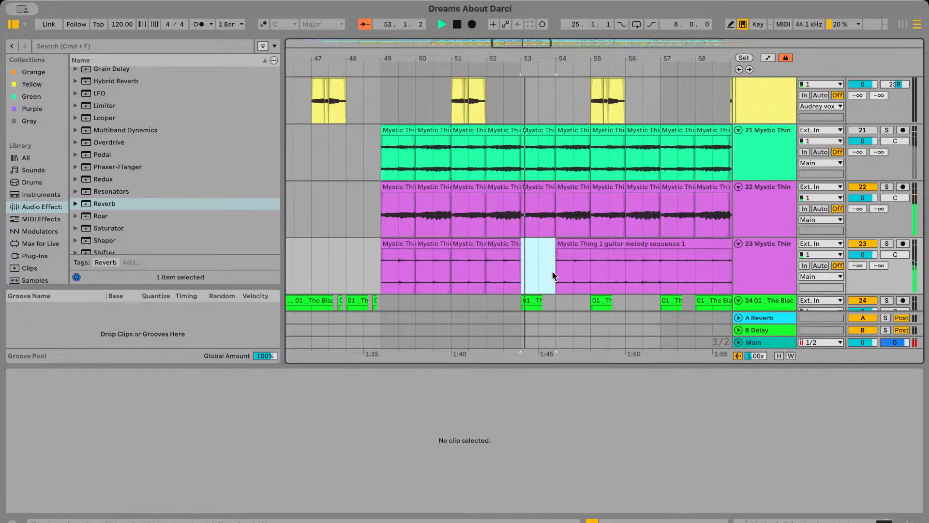
click(584, 249)
drag(588, 239, 566, 240)
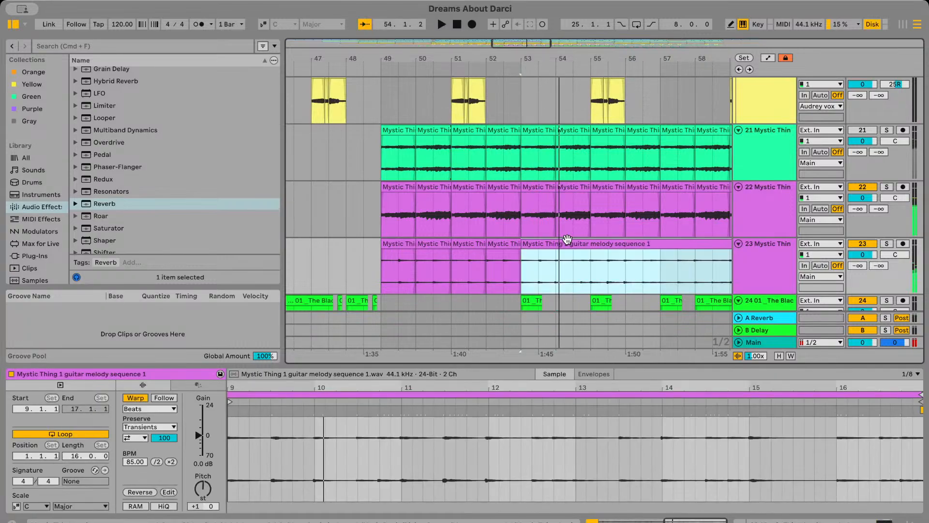
Cut bars 54 and 55 out of the track 23 melody, moving the remaining part back after each deletion
scroll(564, 251, right, 1)
drag(537, 272, 562, 278)
key(Delete)
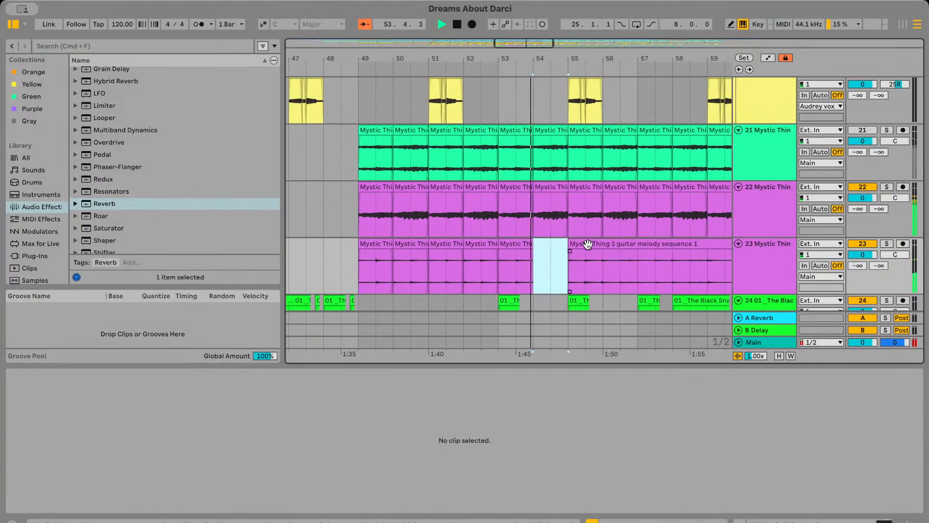
drag(587, 244, 568, 269)
click(530, 270)
key(space)
key(space)
scroll(538, 269, right, 1)
click(555, 270)
key(Delete)
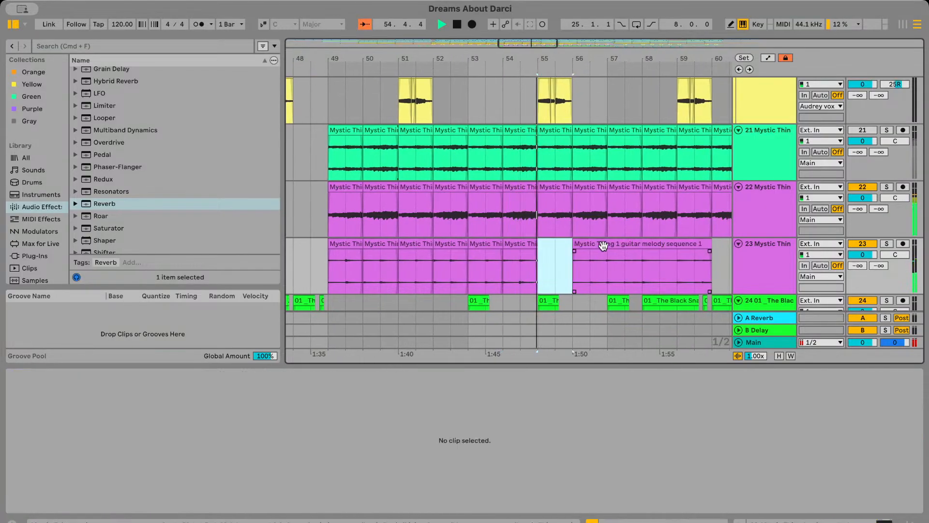
mouse_move(604, 244)
mouse_down()
mouse_move(569, 251)
mouse_move(607, 274)
mouse_move(612, 248)
mouse_move(576, 269)
mouse_move(526, 243)
mouse_up()
Remove bar 56 of the melody, close the gap and delete the leftover bar 57
key(space)
click(519, 278)
key(space)
key(Delete)
click(595, 274)
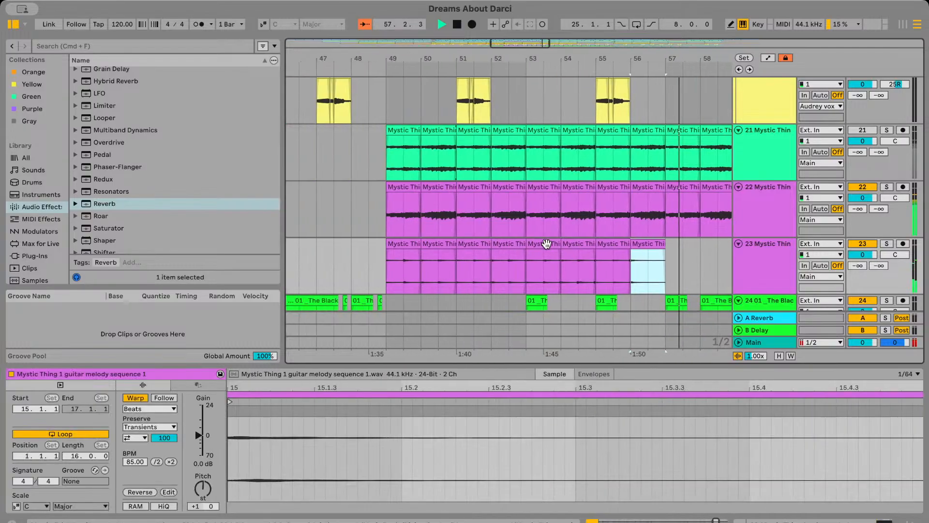
Play from bar 49 to check the shortened melody on track 23 against the chords
click(390, 263)
key(space)
key(space)
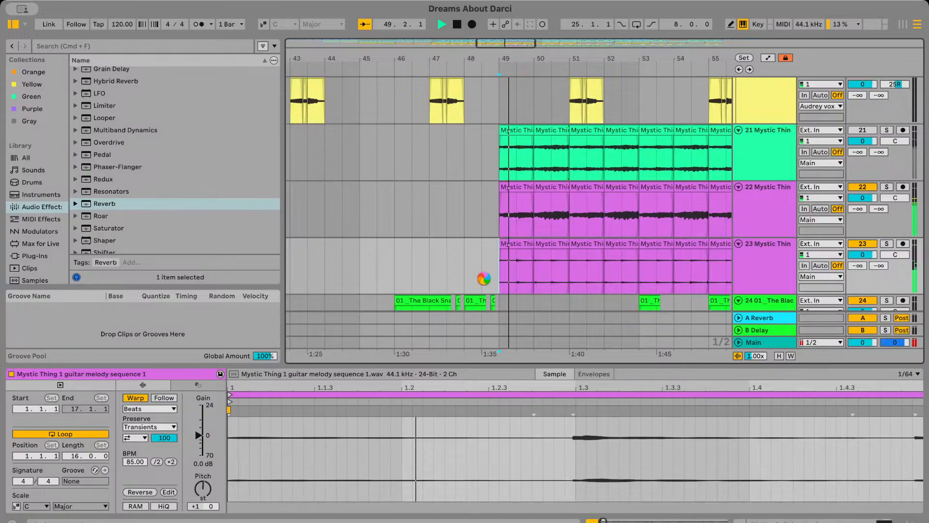
scroll(483, 278, right, 5)
scroll(483, 278, left, 1)
scroll(483, 278, down, 3)
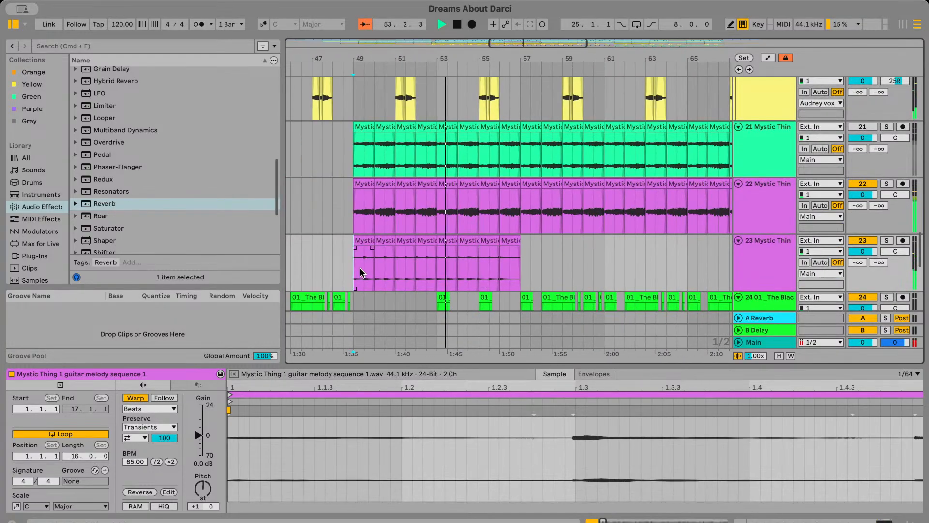
Transpose the eight melody clips on track 23 by +1 semitone and detune them by 10 cents, trying 20 cents in between
drag(344, 269, 599, 275)
key(space)
click(211, 502)
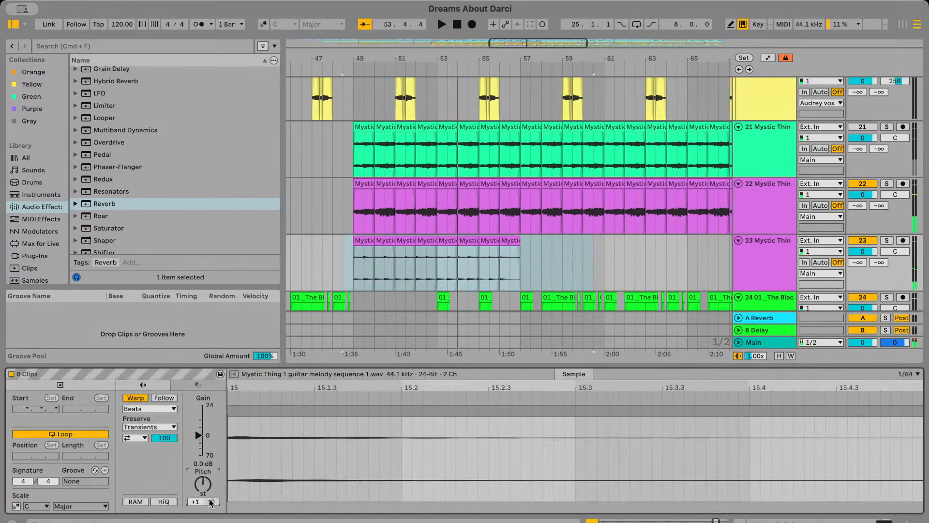
key(space)
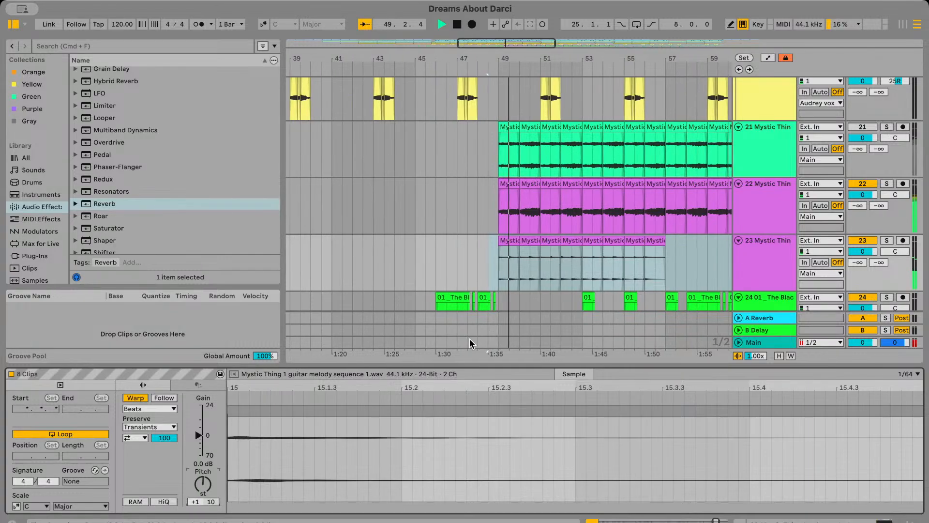
text(20)
key(Return)
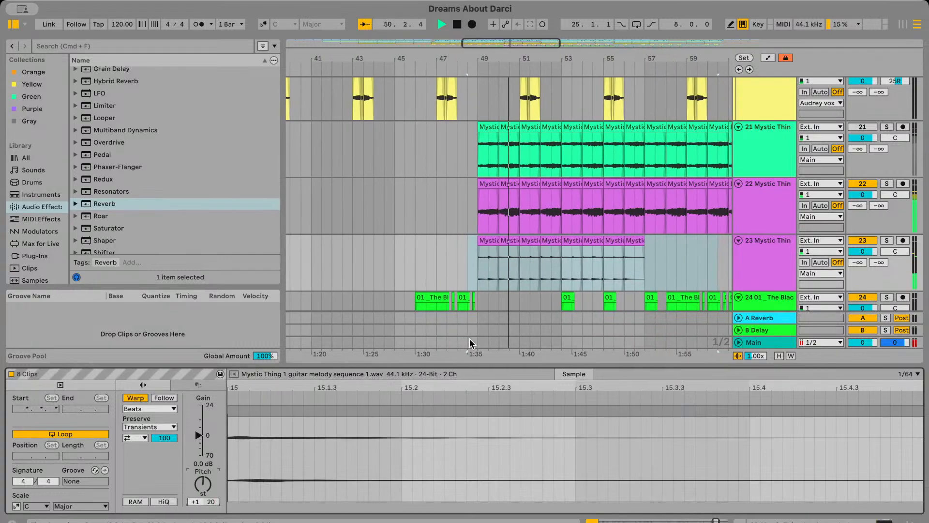
text(10)
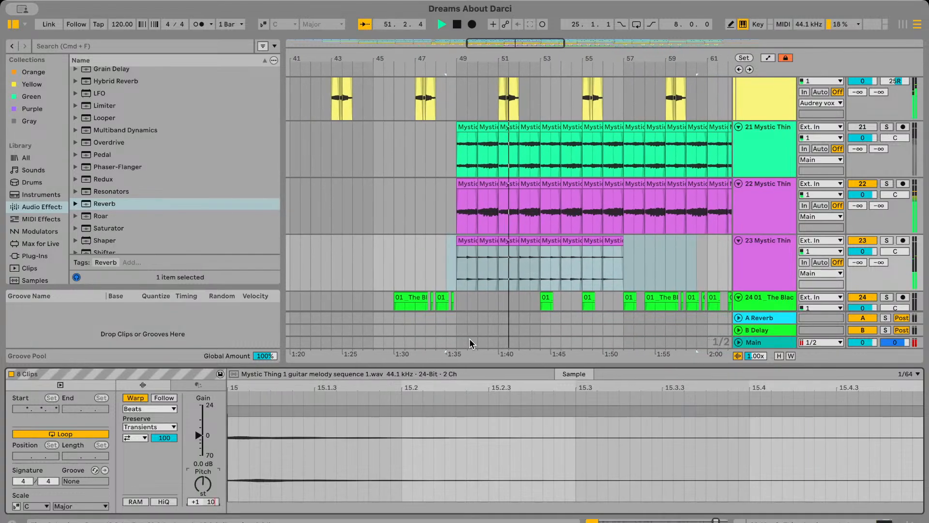
key(Return)
Extend the one-bar melody clip at bar 50 of track 23 to the start of bar 52
click(448, 249)
key(plus)
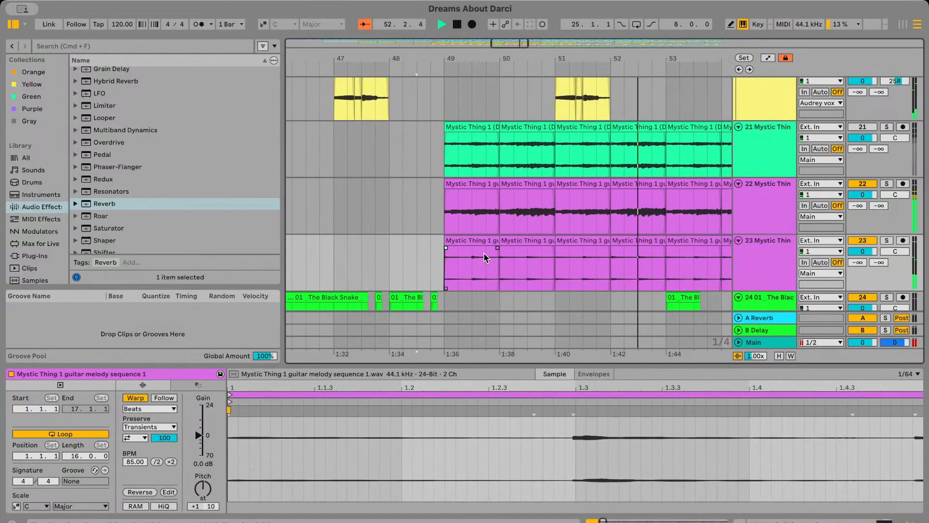
click(339, 273)
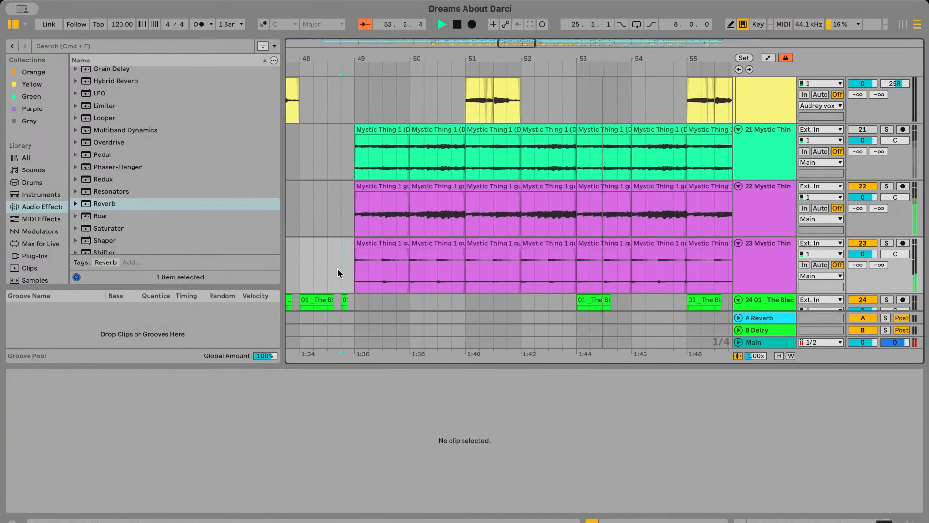
click(527, 256)
drag(519, 244, 573, 245)
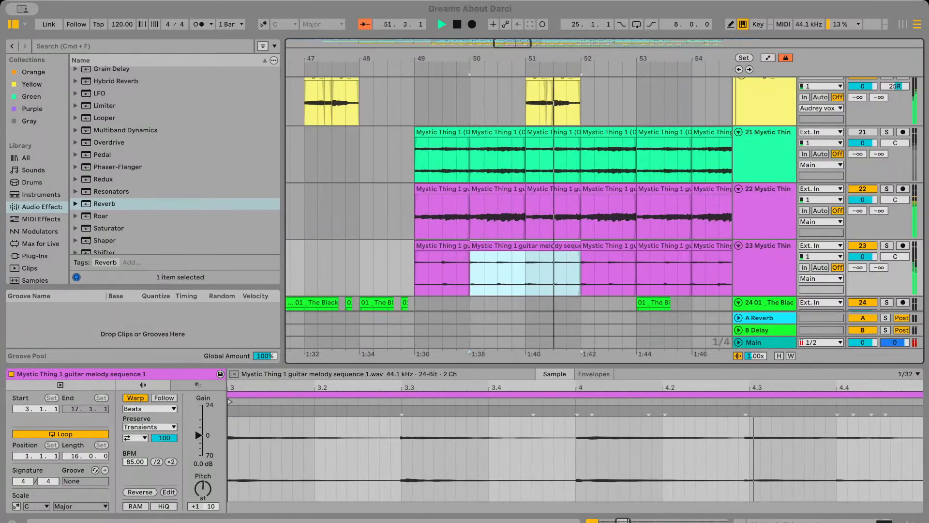
Play from bar 51 and split the extended melody clip on track 23 at bar 51
click(532, 275)
key(space)
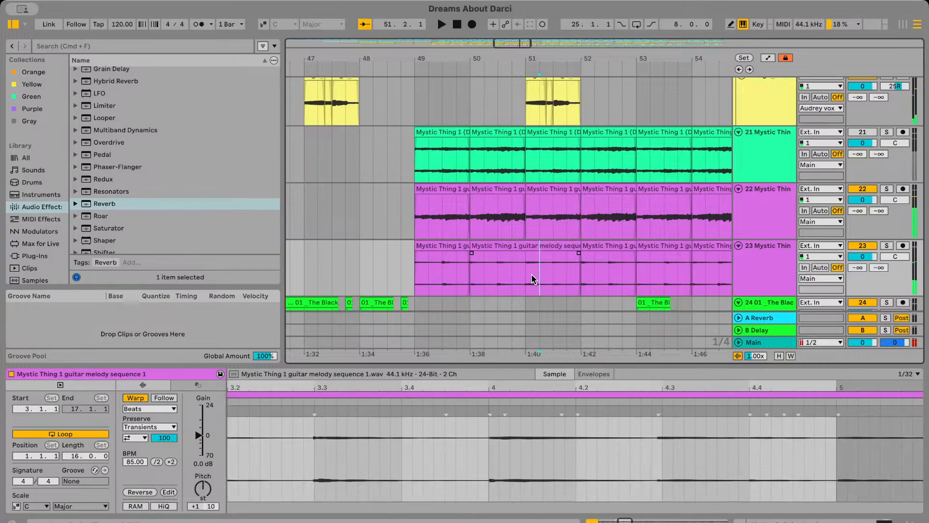
key(space)
scroll(527, 279, down, 1)
scroll(528, 280, left, 1)
key(super+e)
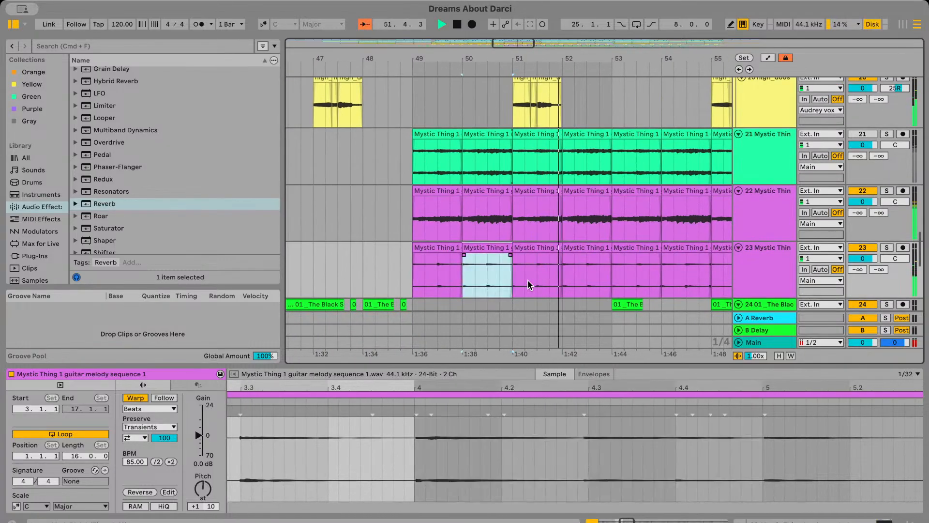
Play from bar 49, soloing the draft on track 21 for a moment to compare it with the chords and melody
click(409, 272)
key(space)
key(space)
key(plus)
key(plus)
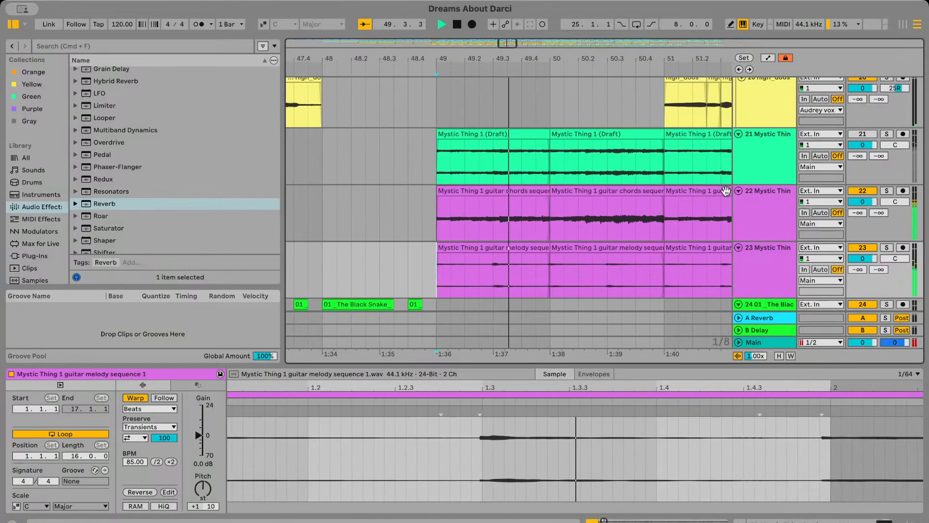
key(minus)
key(space)
key(space)
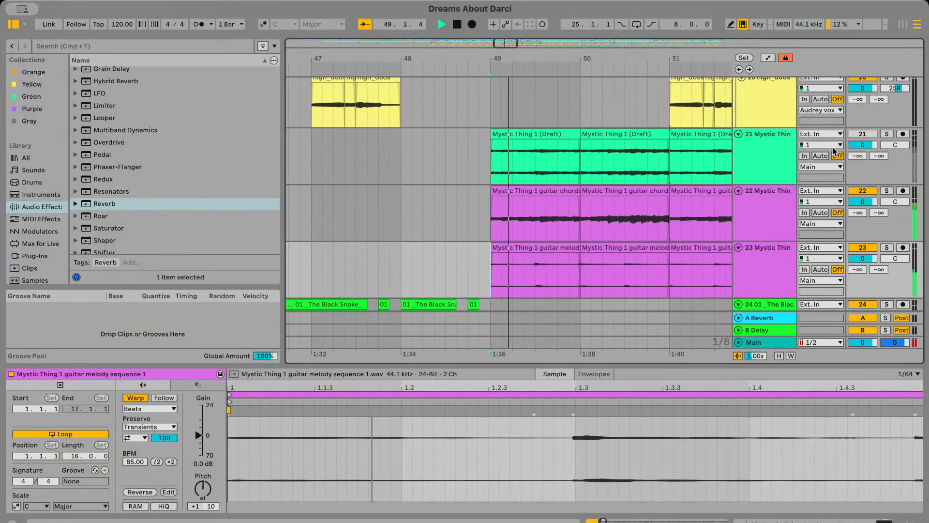
click(888, 134)
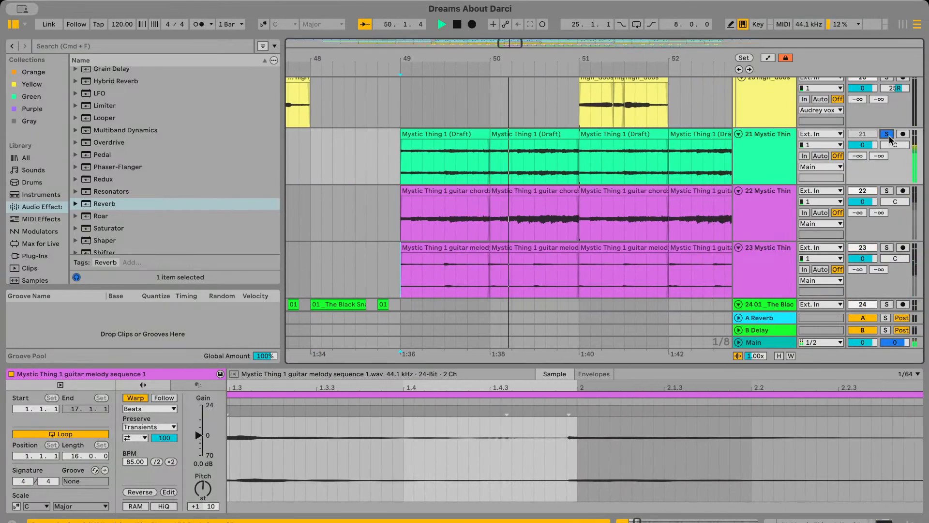
click(889, 135)
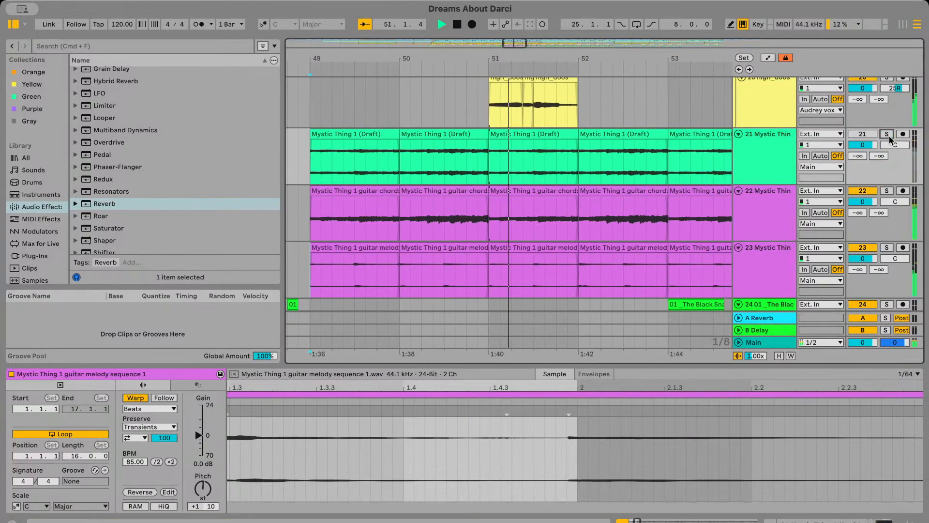
Trim the end of the bar 49 melody clip on track 23 back by one sixteenth note
scroll(518, 212, left, 4)
click(408, 252)
key(space)
key(space)
scroll(537, 251, right, 2)
click(548, 251)
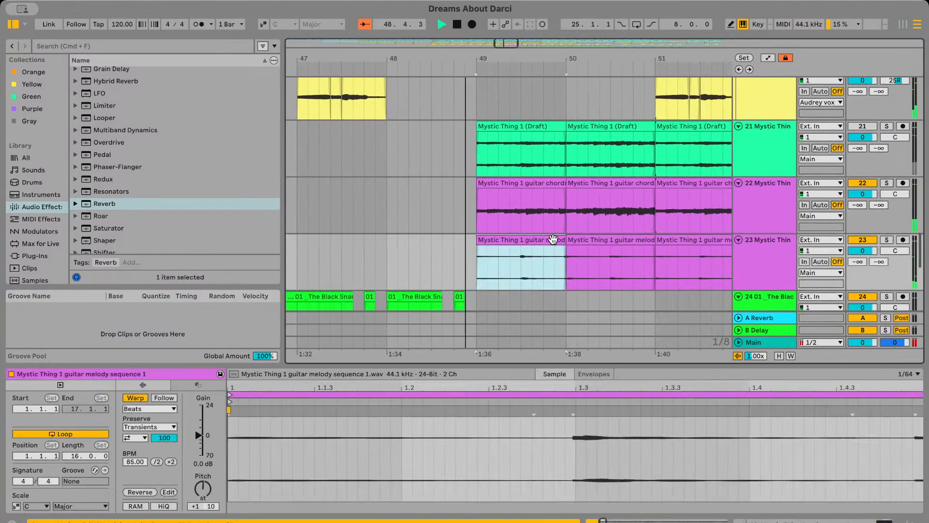
scroll(569, 250, up, 5)
click(569, 250)
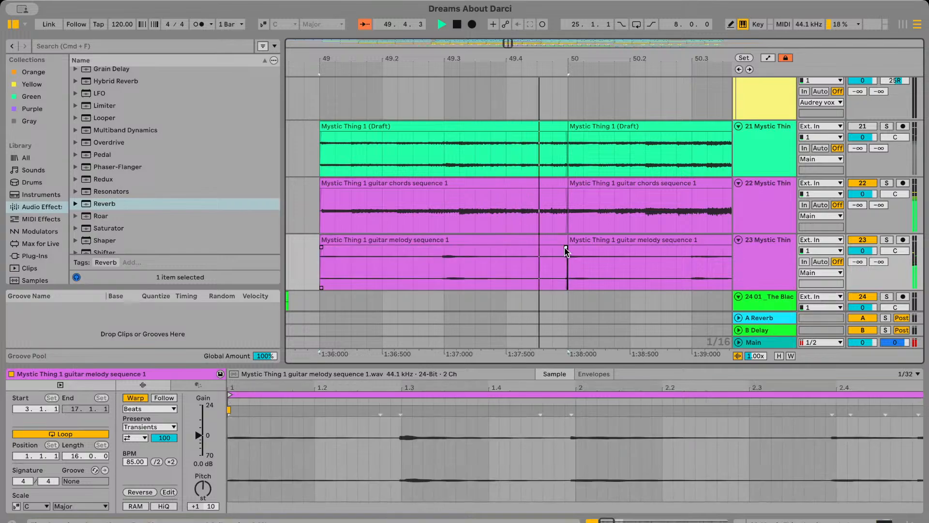
click(493, 271)
key(space)
scroll(494, 272, down, 2)
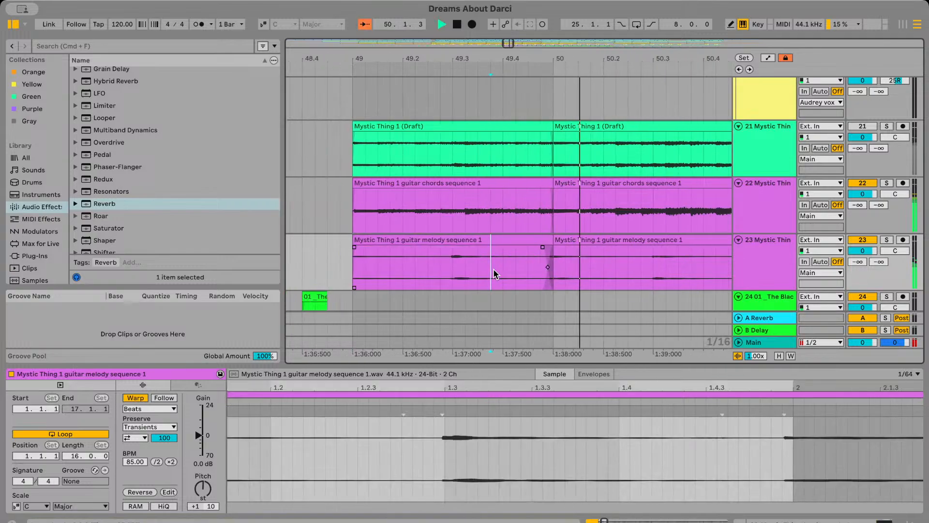
drag(553, 239, 533, 241)
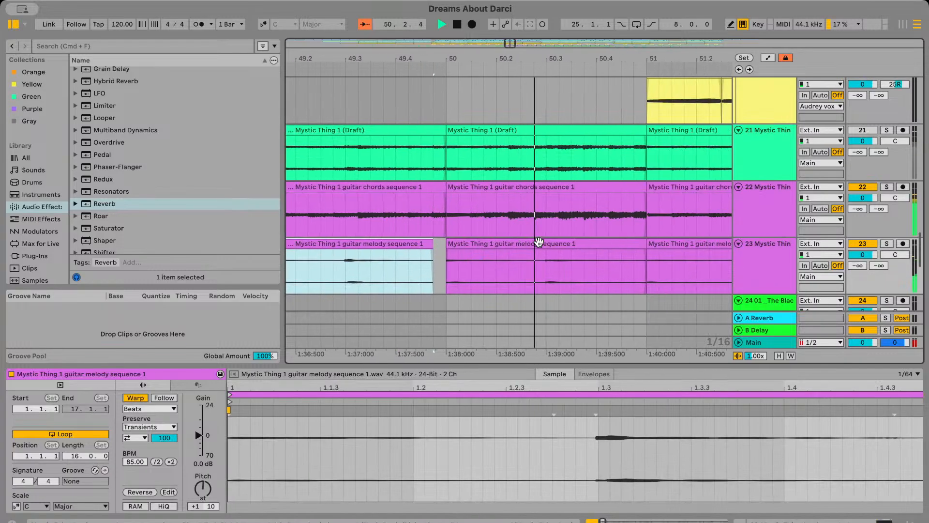
Try extending the start of the bar 53 melody clip on track 23 back to beat 3 of bar 52
drag(602, 242, 629, 247)
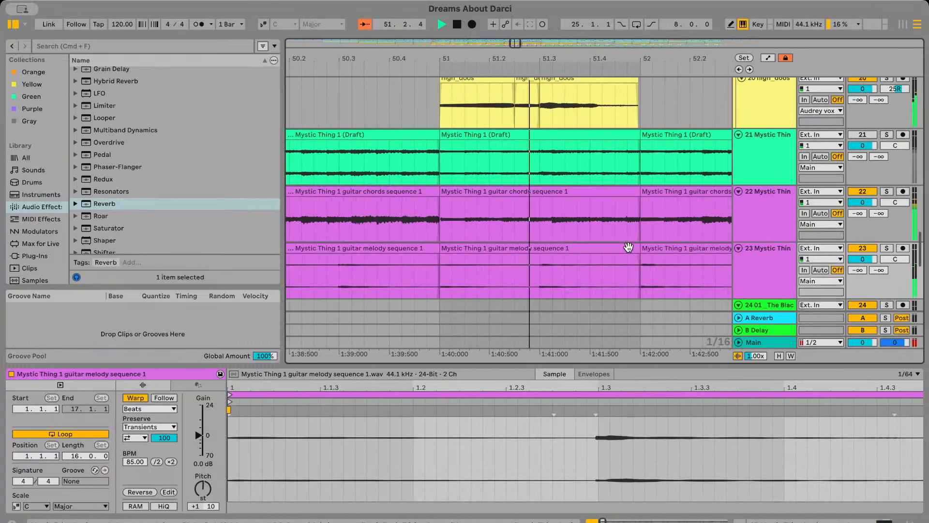
scroll(640, 249, down, 2)
scroll(635, 248, right, 4)
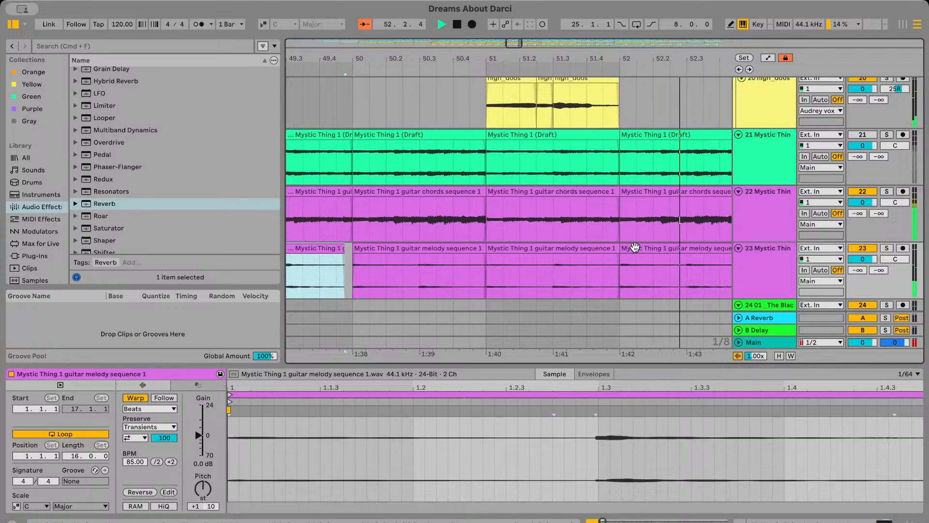
scroll(634, 247, down, 1)
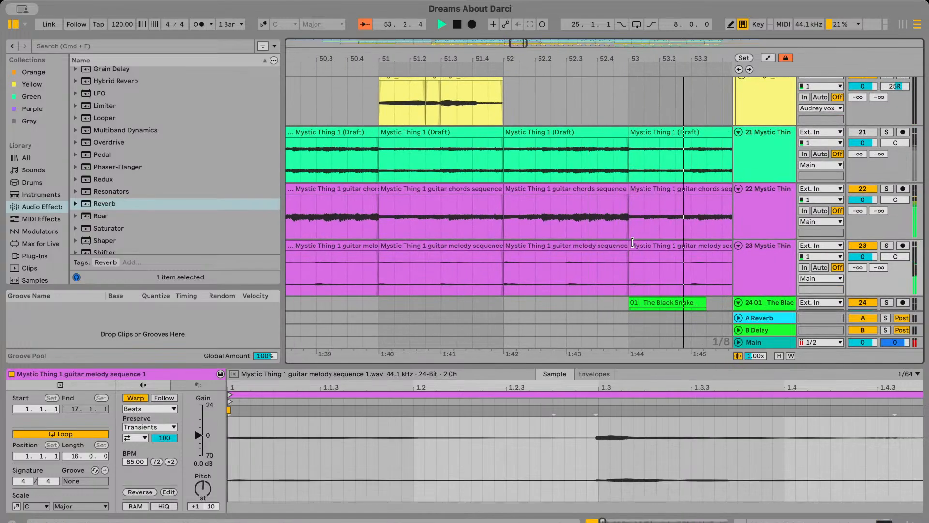
drag(630, 244, 566, 246)
click(545, 267)
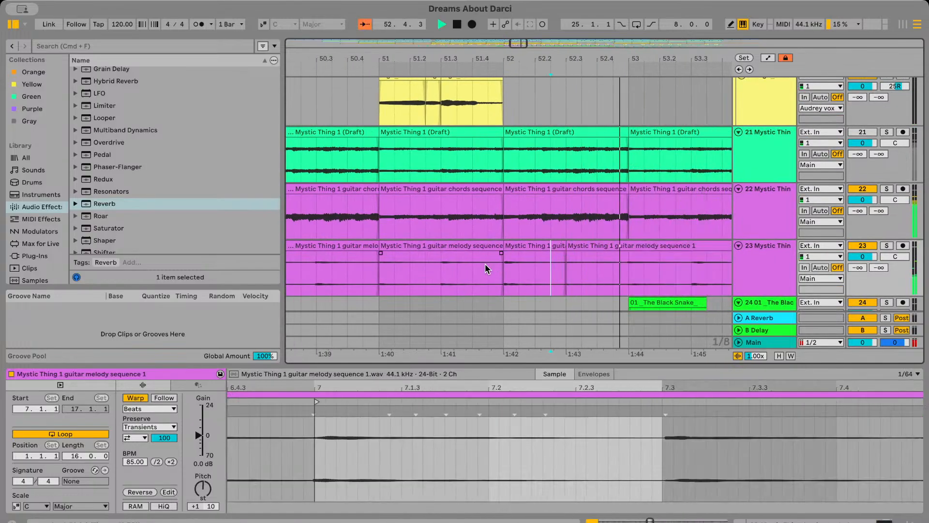
click(464, 266)
key(space)
Extend the melody clip at bar 51 of track 23 to the start of bar 53 and listen to it
key(space)
scroll(464, 266, down, 3)
key(super+z)
scroll(470, 267, left, 3)
click(470, 267)
key(space)
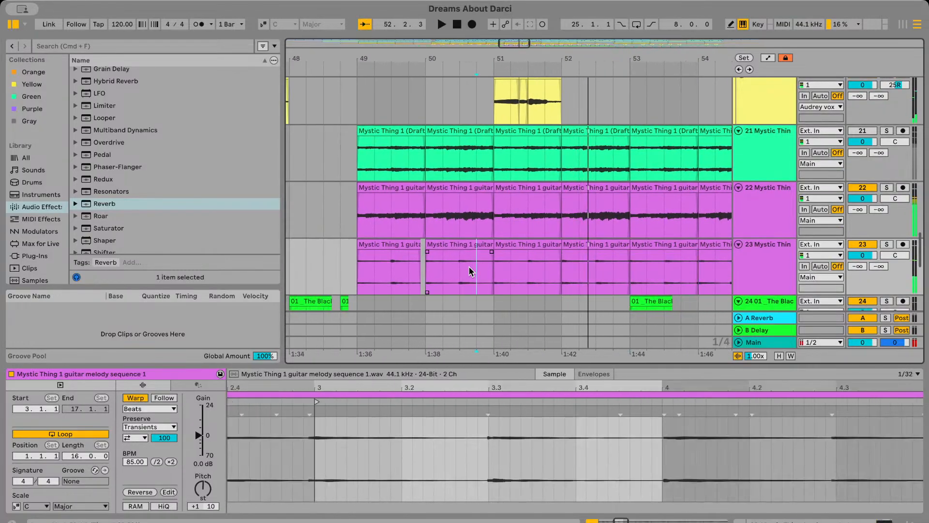
key(space)
scroll(540, 253, right, 3)
scroll(541, 253, up, 1)
click(541, 253)
click(487, 250)
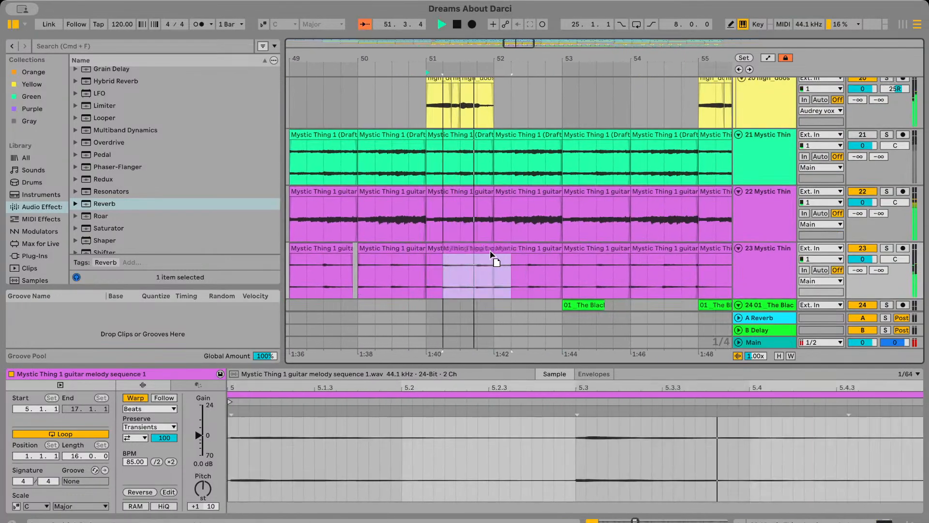
drag(488, 249, 562, 249)
click(488, 277)
key(space)
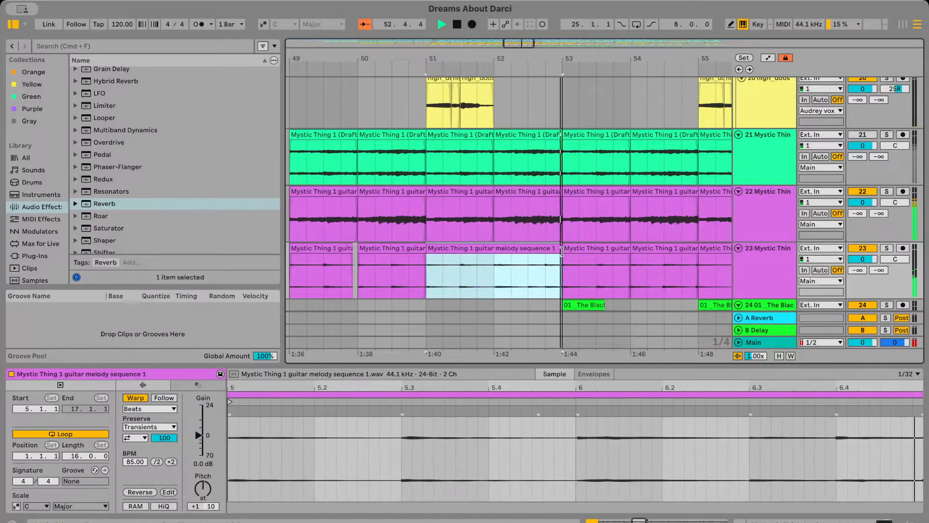
key(space)
click(530, 270)
key(space)
click(467, 268)
Duplicate the four bars of melody clips from bar 49 on track 23 into bars 53 to 56
key(minus)
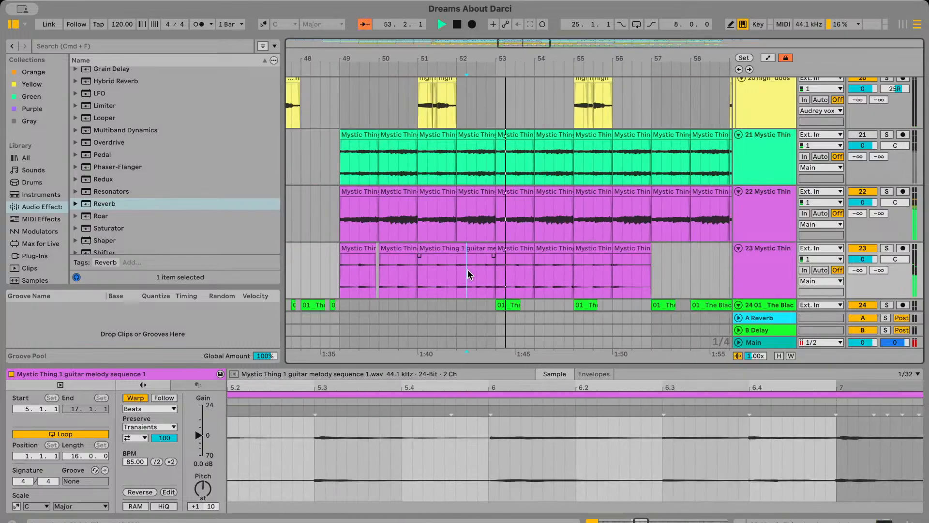
drag(336, 269, 497, 276)
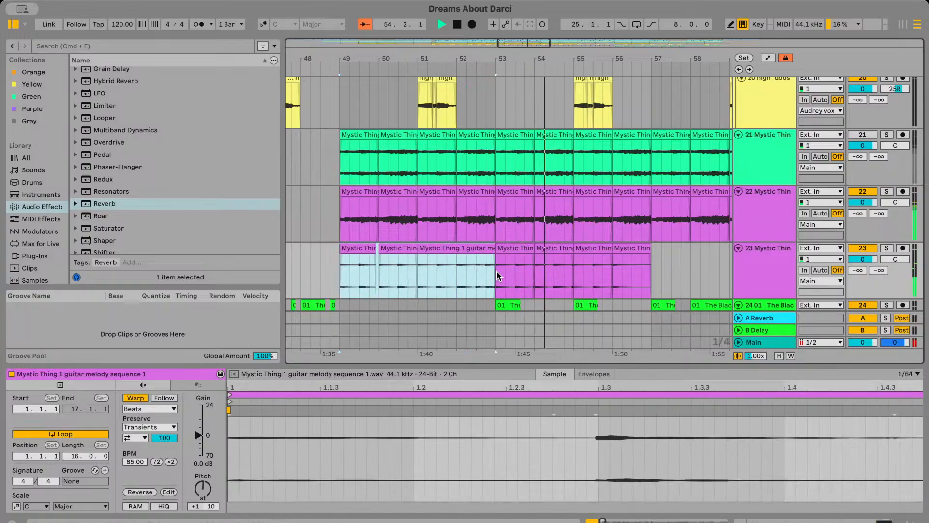
key(super+d)
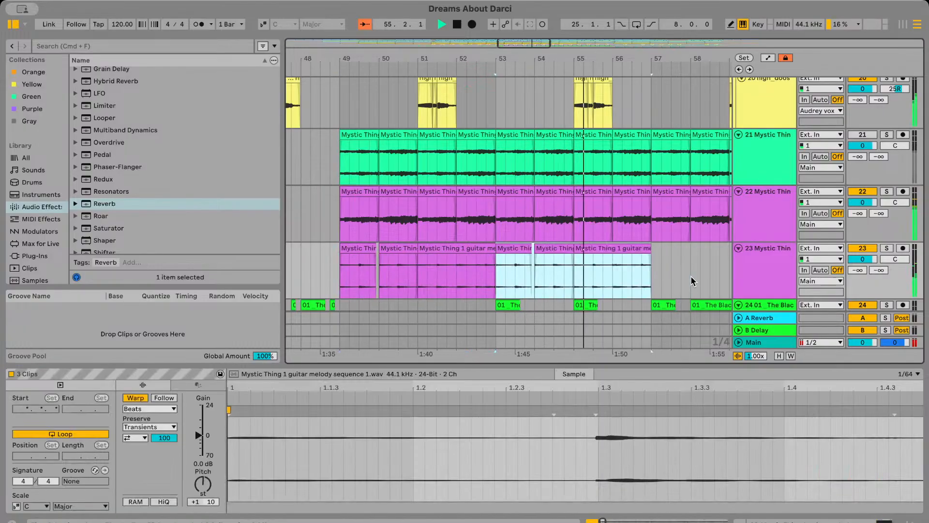
click(692, 281)
key(minus)
key(minus)
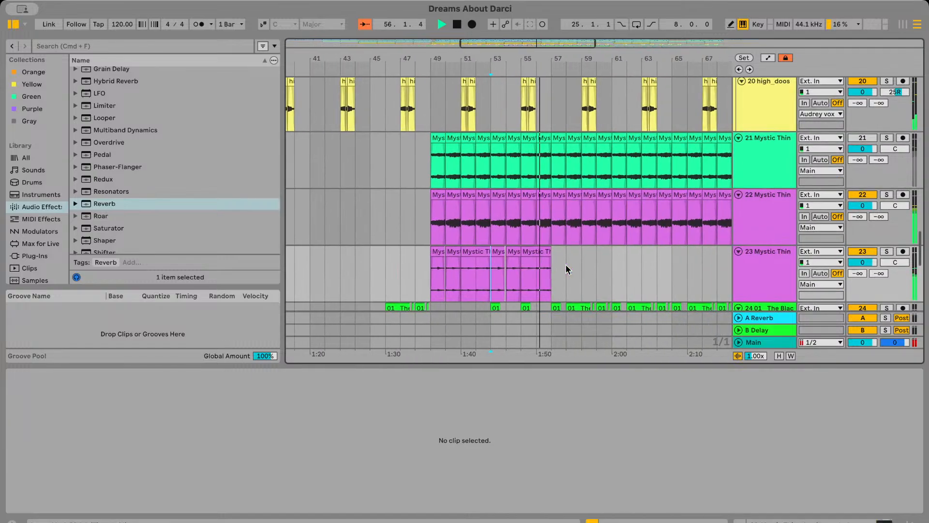
Duplicate the eight bars of melody clips from bar 49 on track 23 twice, filling the track up to bar 73
drag(413, 279, 533, 280)
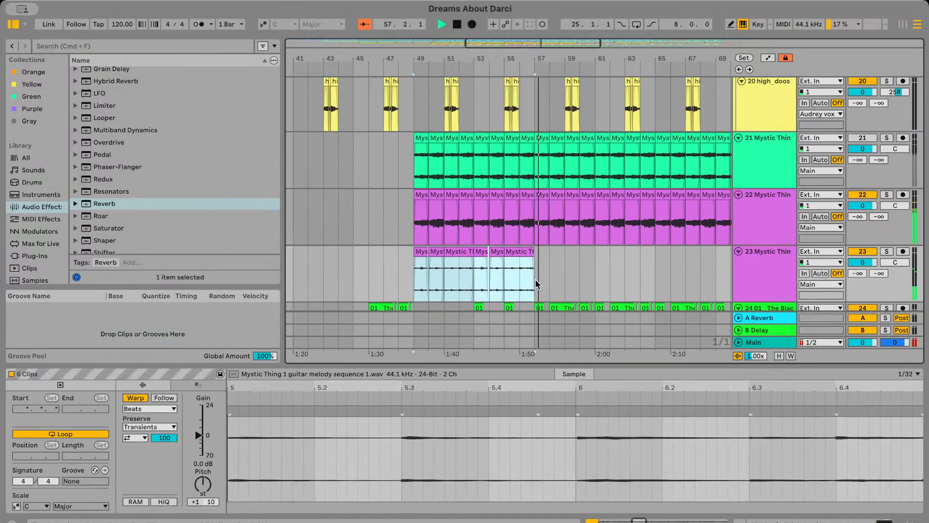
key(super+d)
scroll(571, 285, right, 2)
key(super+d)
scroll(583, 289, down, 1)
scroll(583, 289, right, 4)
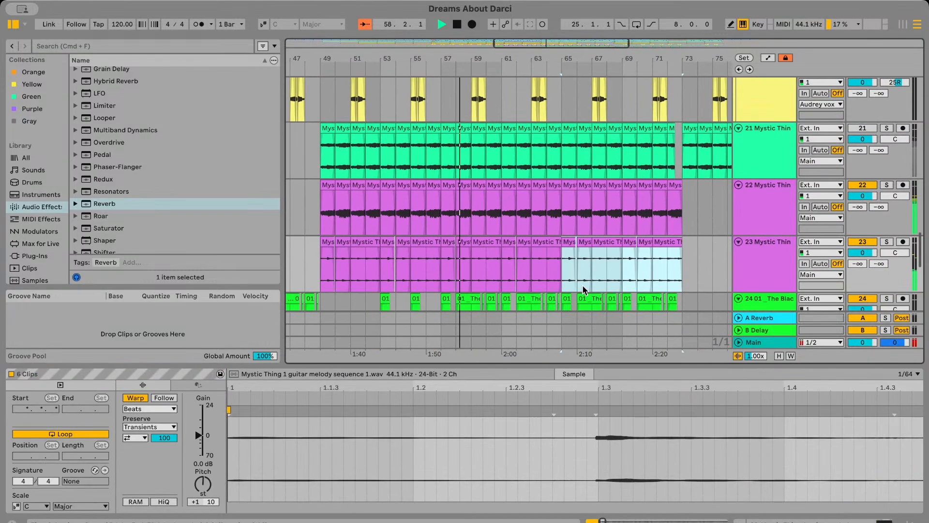
Duplicate the chords and melody clips of bars 49 to 72 on tracks 22 and 23 to start again at bar 73
key(minus)
key(minus)
drag(353, 262, 547, 218)
key(super+d)
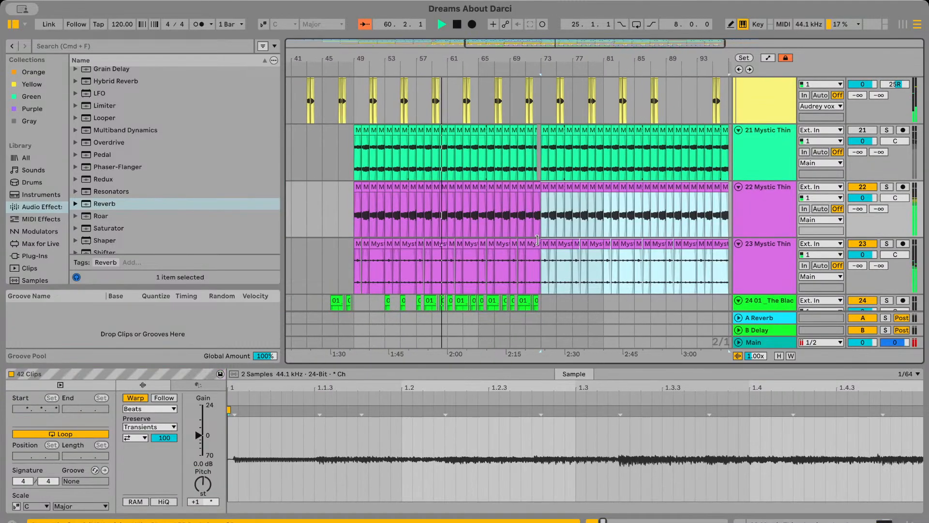
Trim the chords and melody clips before bar 73 on tracks 22 and 23 to end at beat 3 of bar 72
key(plus)
key(plus)
key(plus)
key(plus)
key(plus)
click(588, 201)
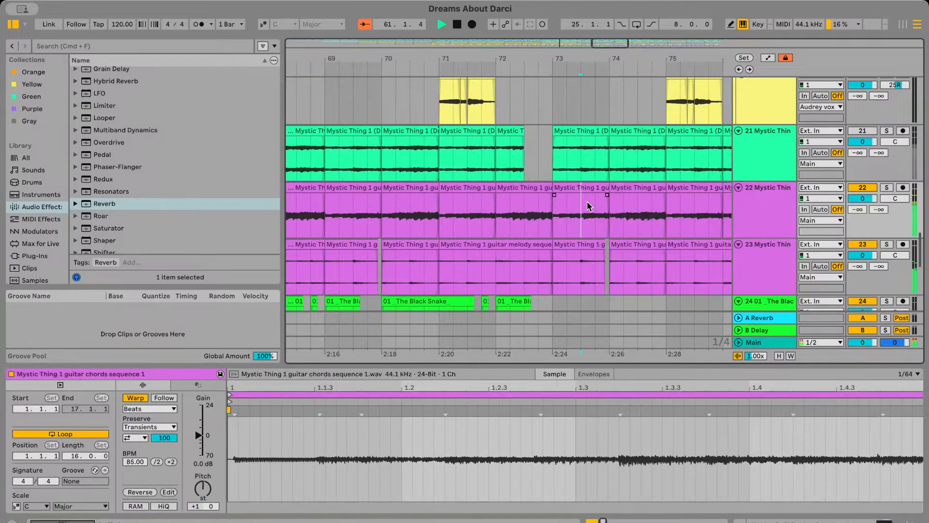
key(space)
drag(549, 188, 524, 190)
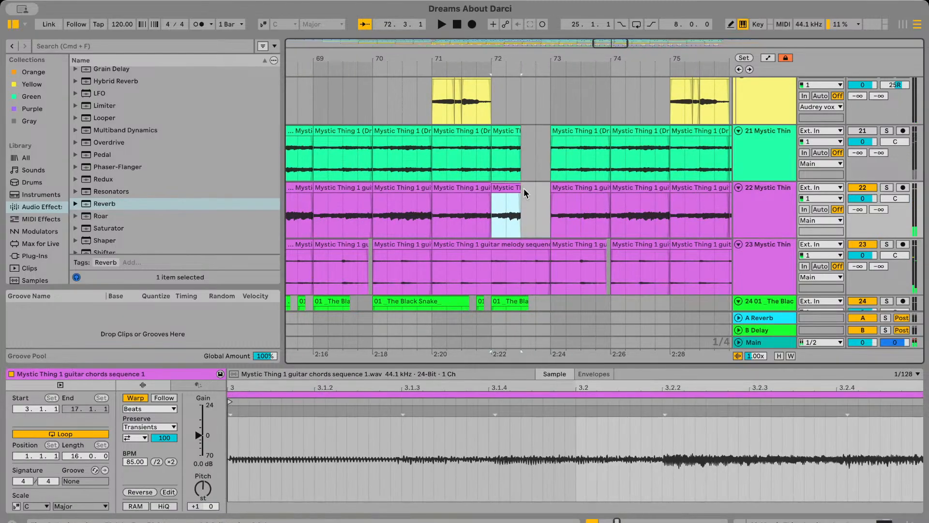
drag(547, 244, 521, 245)
click(474, 213)
key(space)
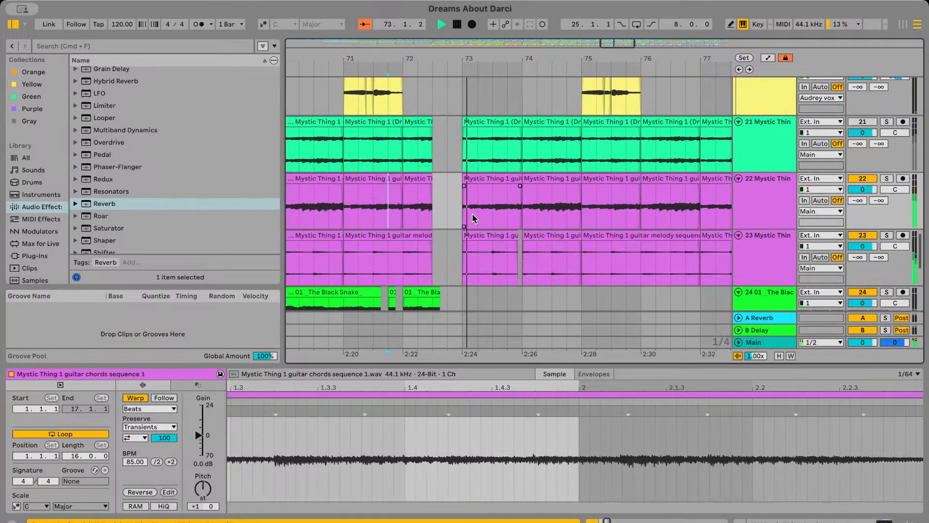
Try trimming the bar 73 melody clip on track 23 to start at beat 3, listening to the transition
scroll(472, 213, right, 3)
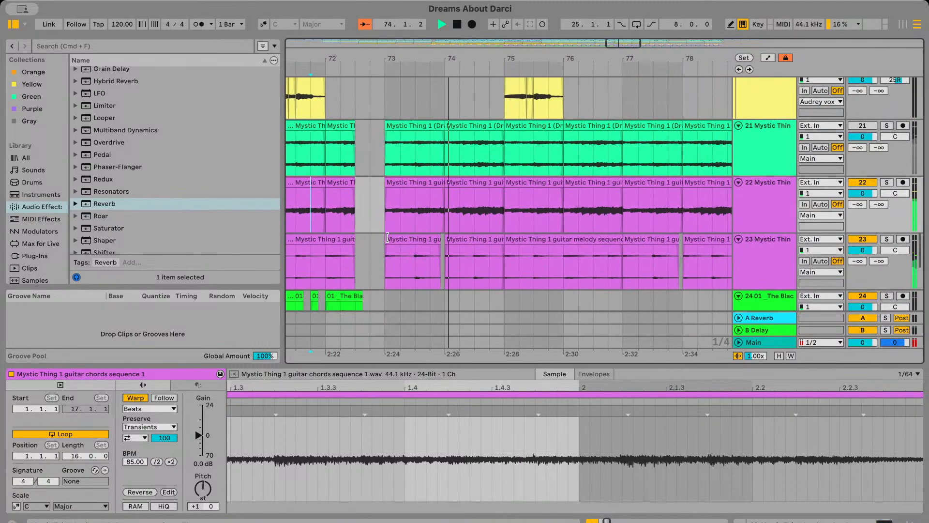
drag(386, 239, 410, 239)
key(space)
click(335, 184)
key(space)
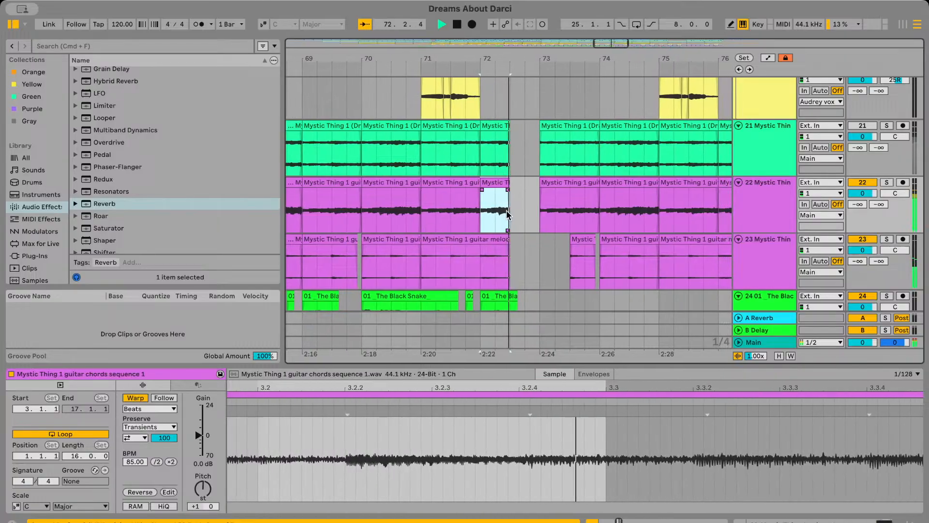
click(514, 213)
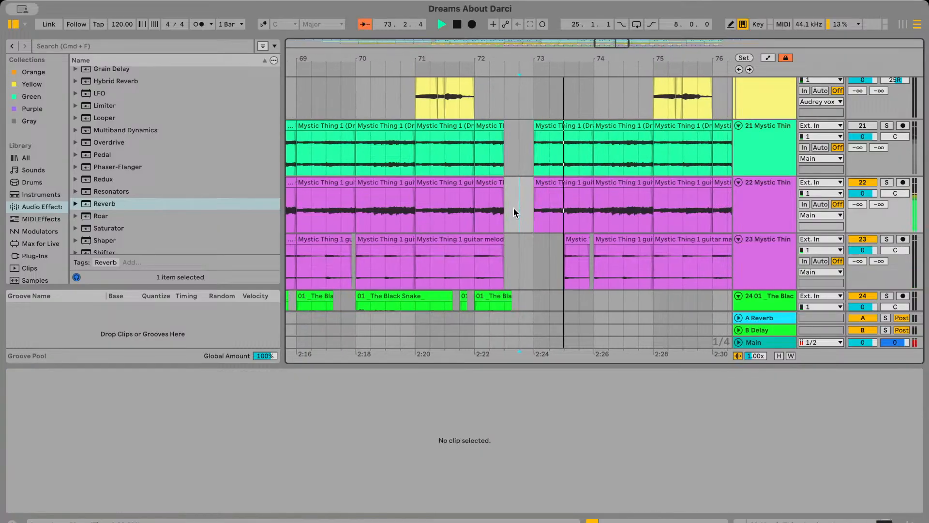
click(478, 213)
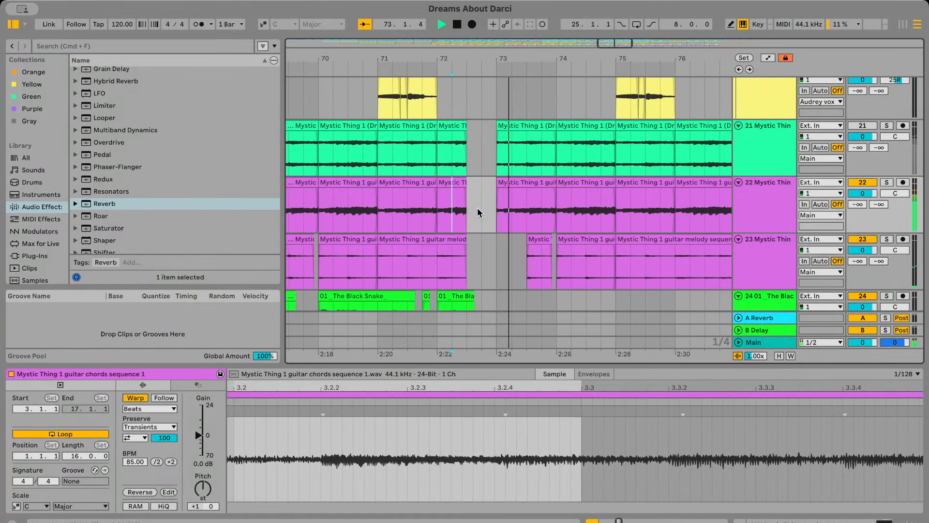
key(super+z)
Try trimming the bar 73 chords clip on track 22 to start at beat 2
scroll(485, 212, left, 1)
drag(510, 188, 522, 185)
click(433, 212)
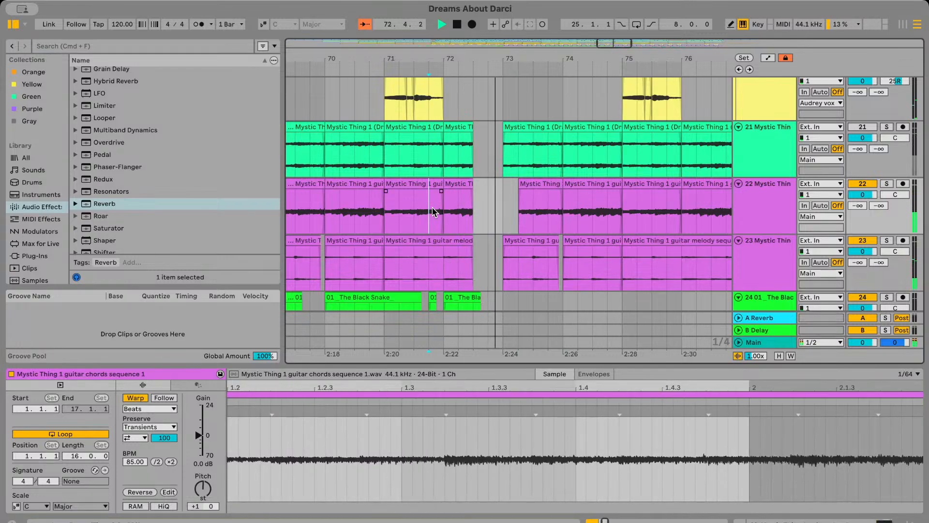
key(super+z)
Play from bar 71 to check the break before bar 73 and the duplicated section after it
click(384, 204)
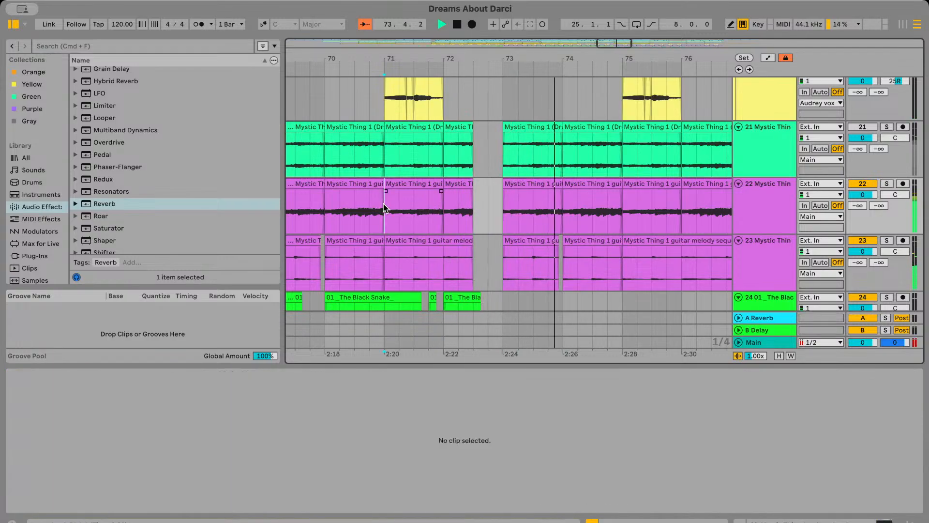
key(space)
key(space)
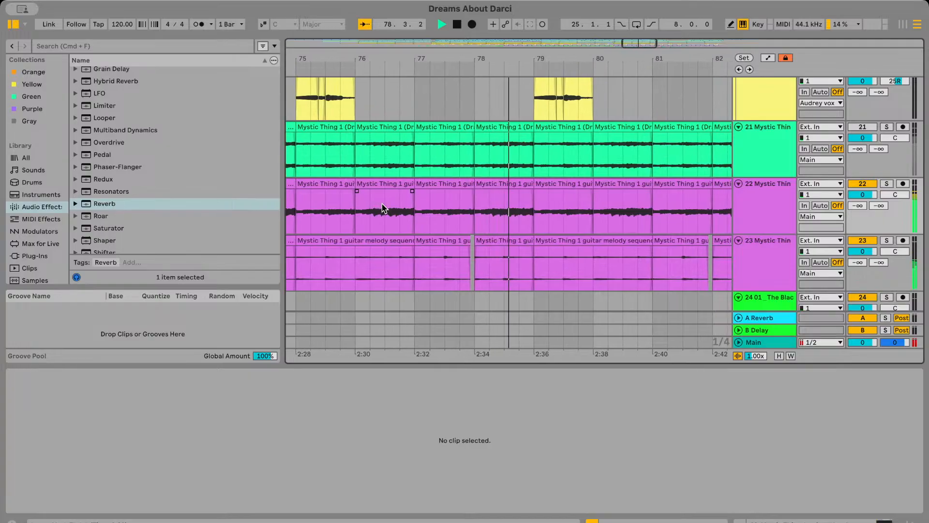
scroll(382, 208, down, 10)
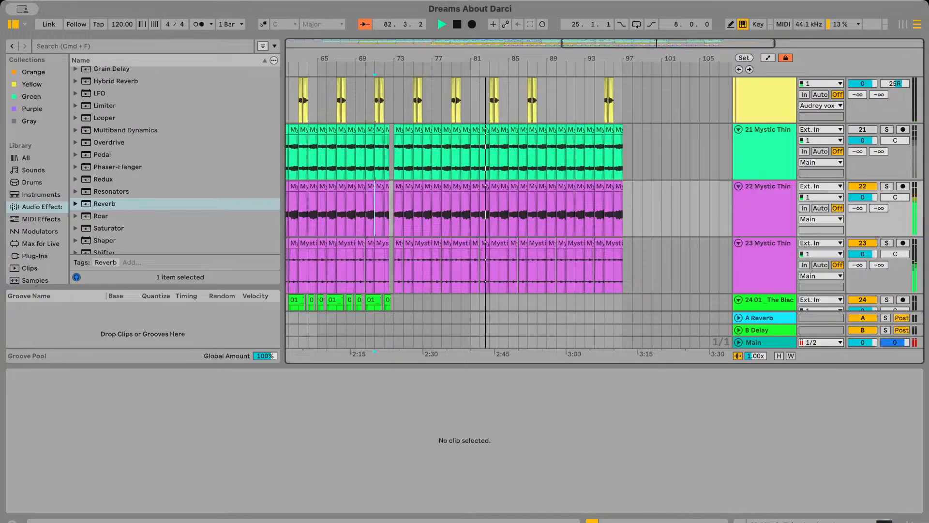
Pan the guitar chords track 22 to 22L and the guitar melody track 23 to 25R
scroll(417, 227, left, 5)
scroll(417, 213, down, 2)
scroll(409, 195, left, 15)
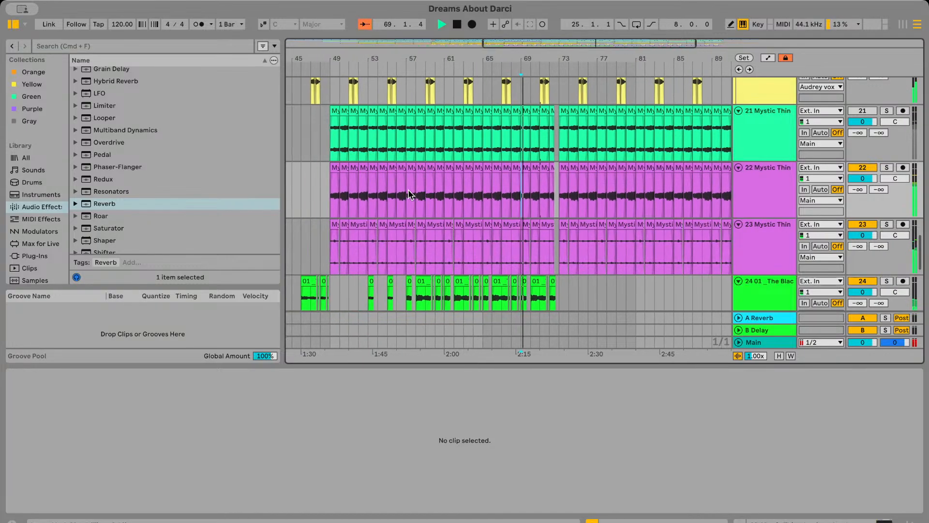
click(369, 185)
drag(895, 177, 895, 189)
drag(902, 234, 902, 222)
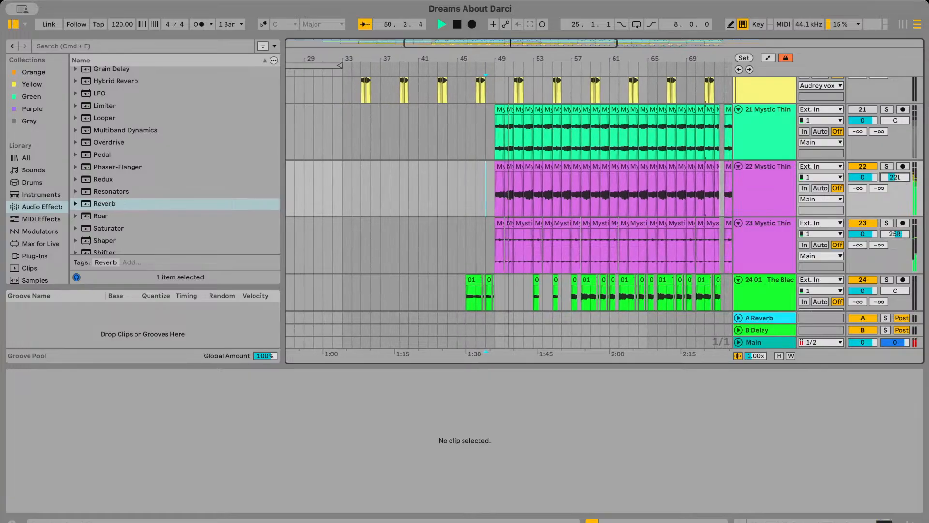
Reset the pan of guitar chords track 22 to centre and duplicate the track
drag(895, 177, 895, 178)
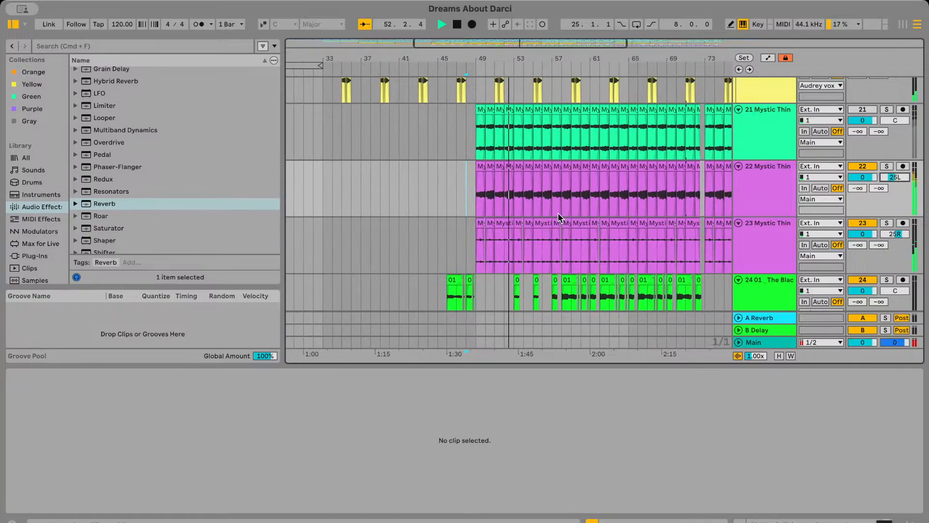
click(750, 192)
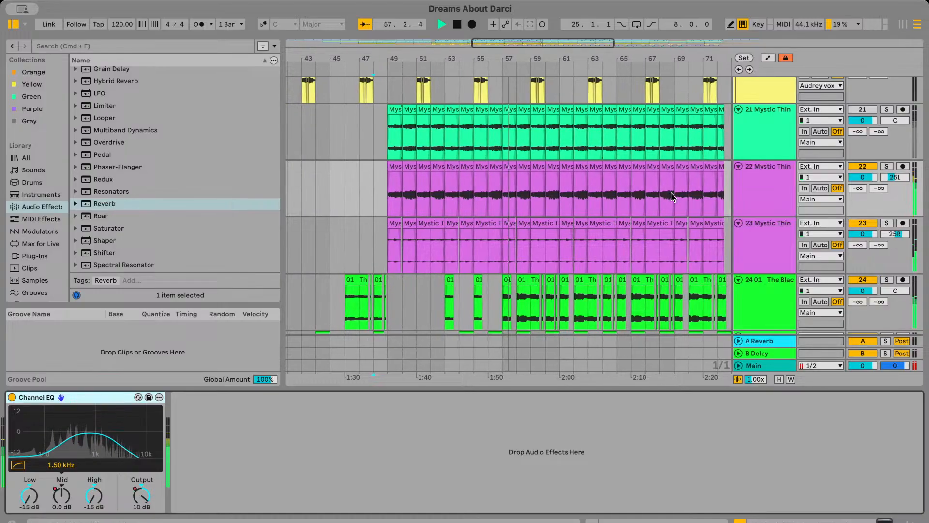
double_click(899, 178)
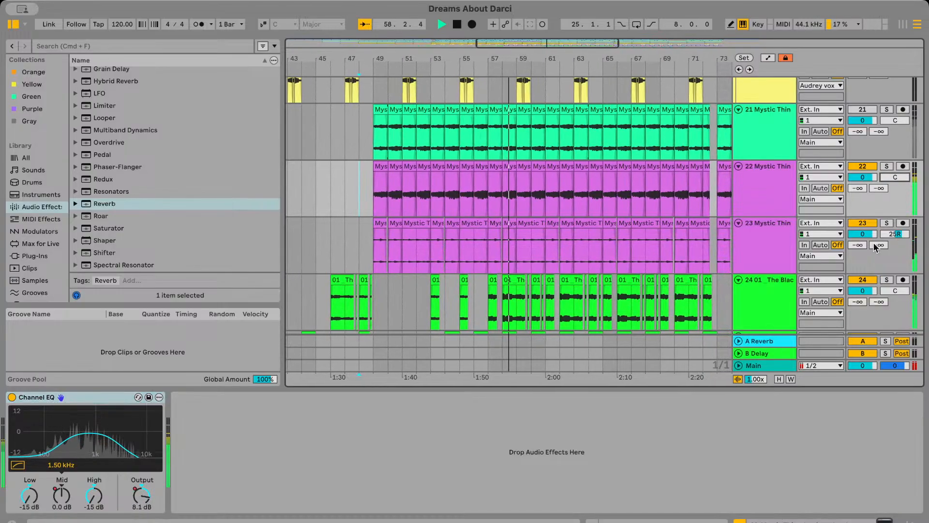
scroll(581, 219, down, 1)
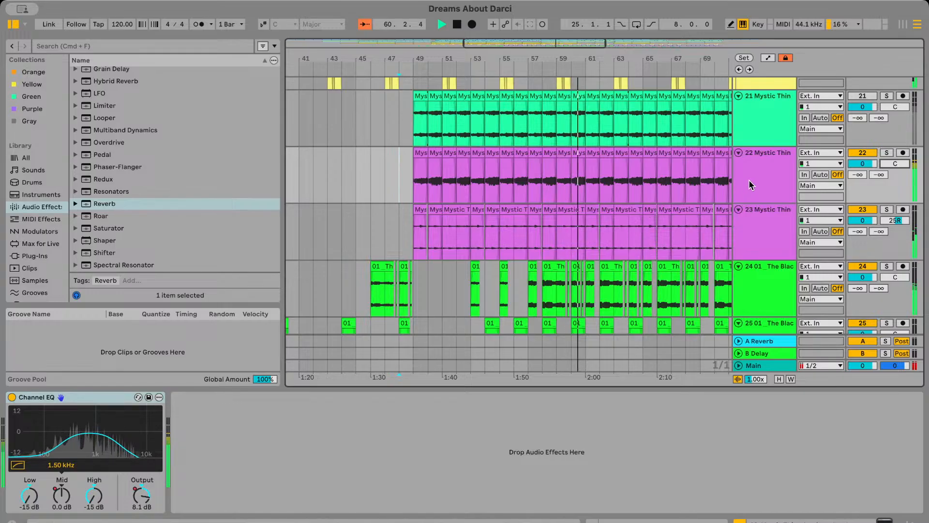
click(772, 170)
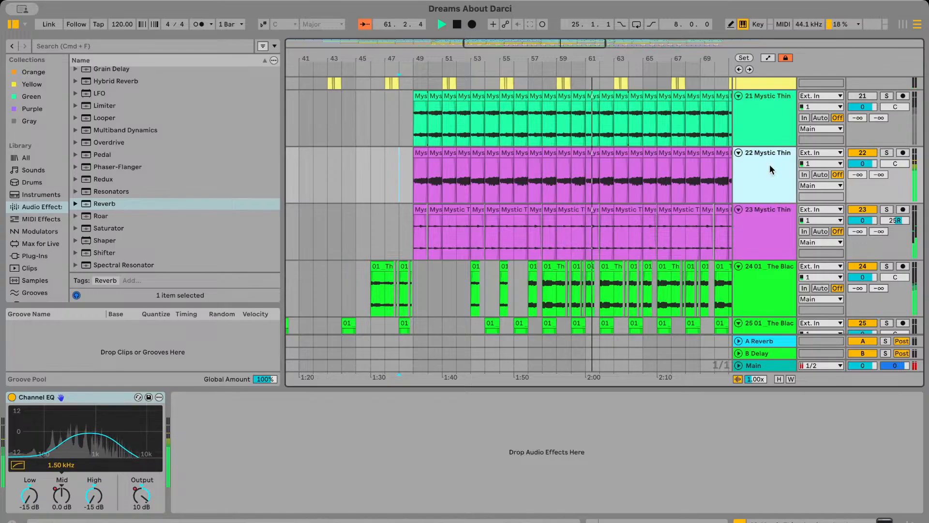
key(super+d)
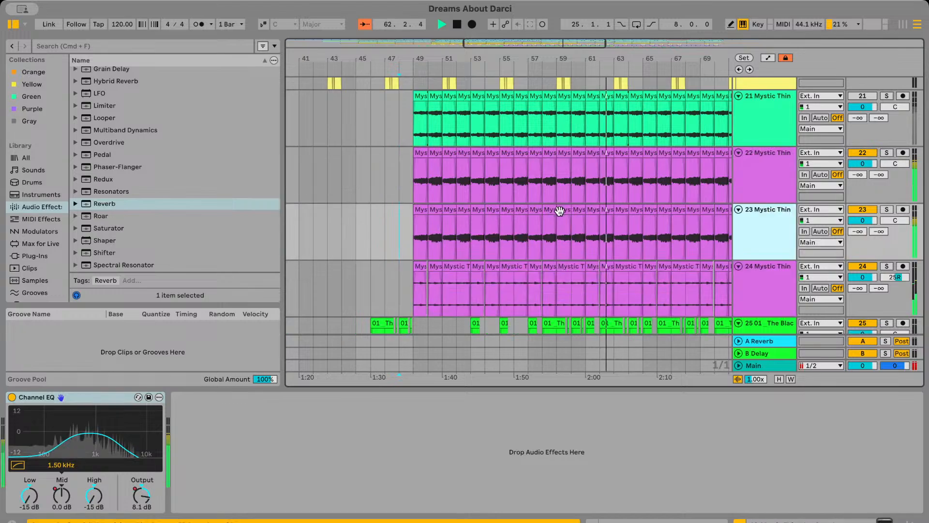
Select all clips on the duplicated guitar chords track 23 and shift them later by about a 1/128 note from bar 49
scroll(559, 212, down, 5)
drag(607, 223, 405, 225)
scroll(435, 226, up, 5)
scroll(435, 225, up, 5)
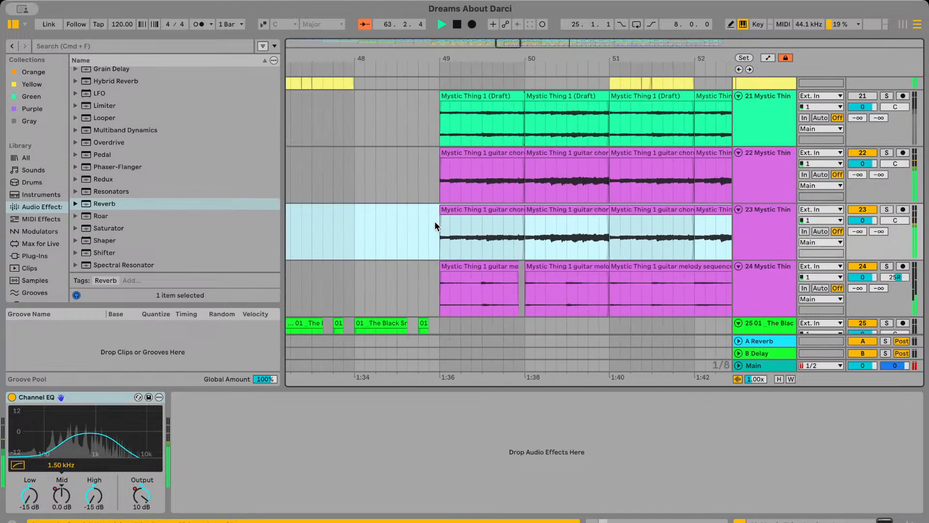
scroll(380, 204, up, 4)
drag(389, 208, 399, 211)
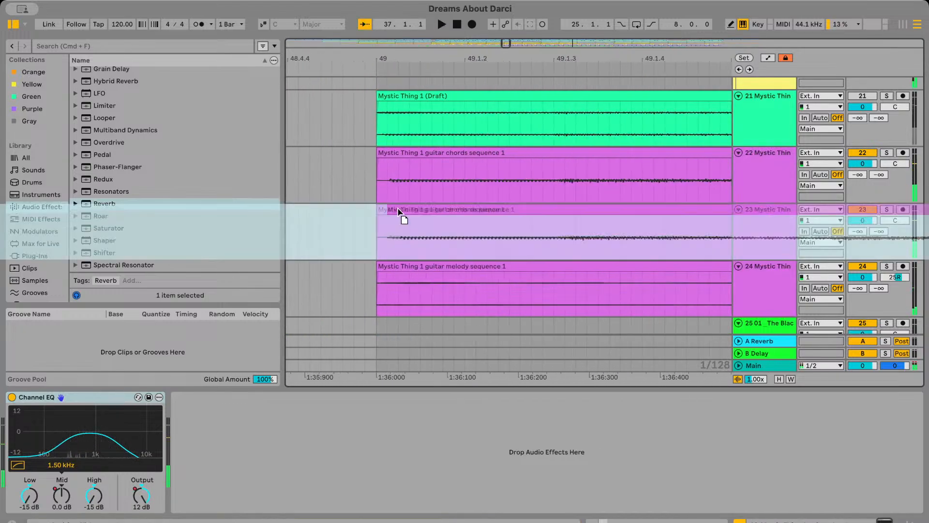
While playing from bar 49, pan chords track 22 to 50L and track 23 to 50R, with both volumes at -6.0
click(367, 182)
key(space)
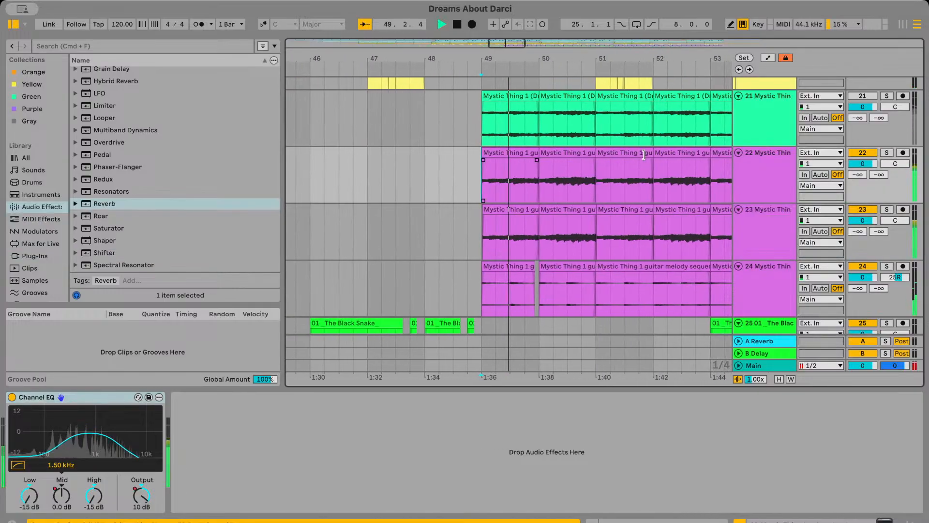
drag(903, 224, 902, 203)
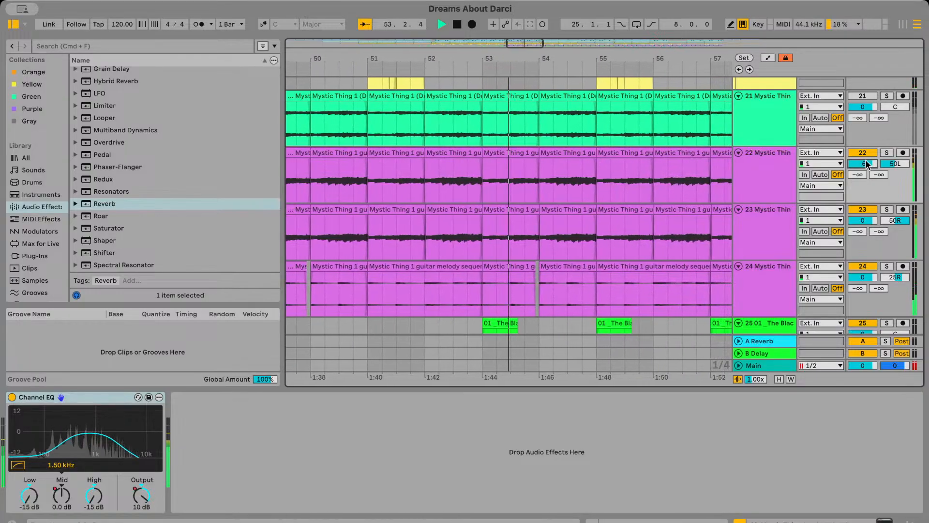
scroll(601, 181, down, 3)
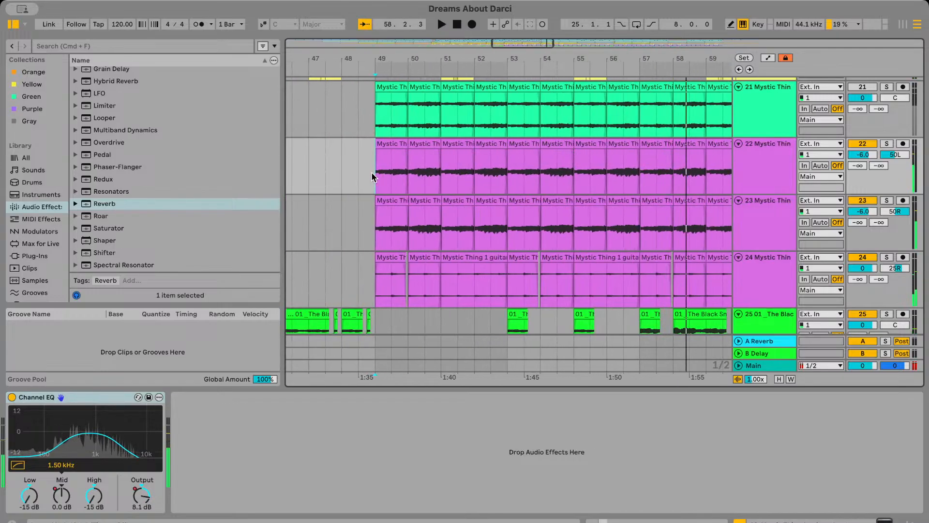
Try extending the start of the bar 51 chords clip on track 22 back into bar 50, checking it soloed and in the mix
key(space)
scroll(508, 178, up, 4)
scroll(508, 177, right, 3)
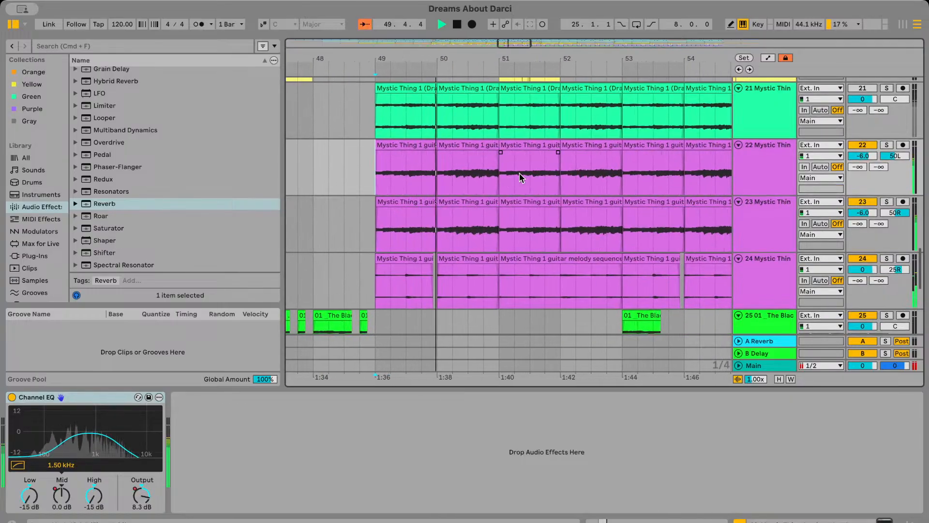
scroll(520, 177, up, 3)
scroll(493, 150, up, 3)
click(492, 147)
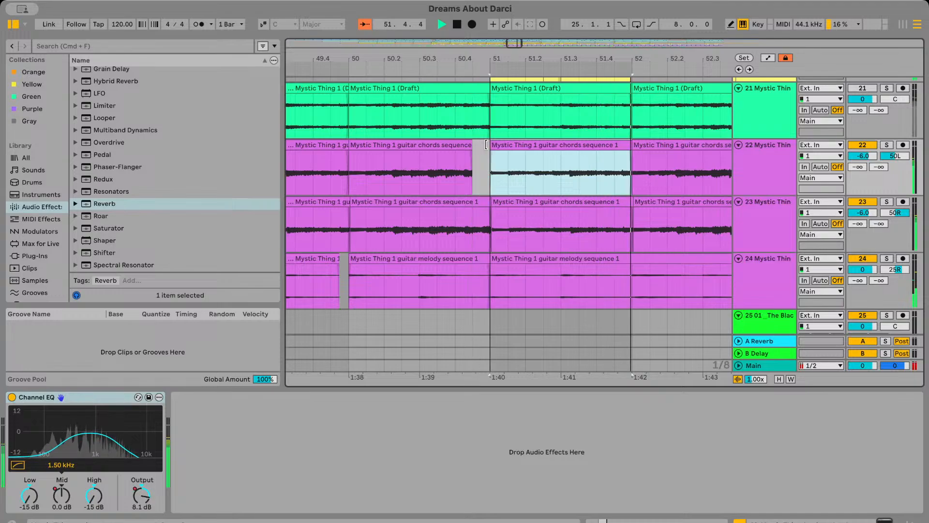
drag(473, 146, 402, 146)
click(888, 144)
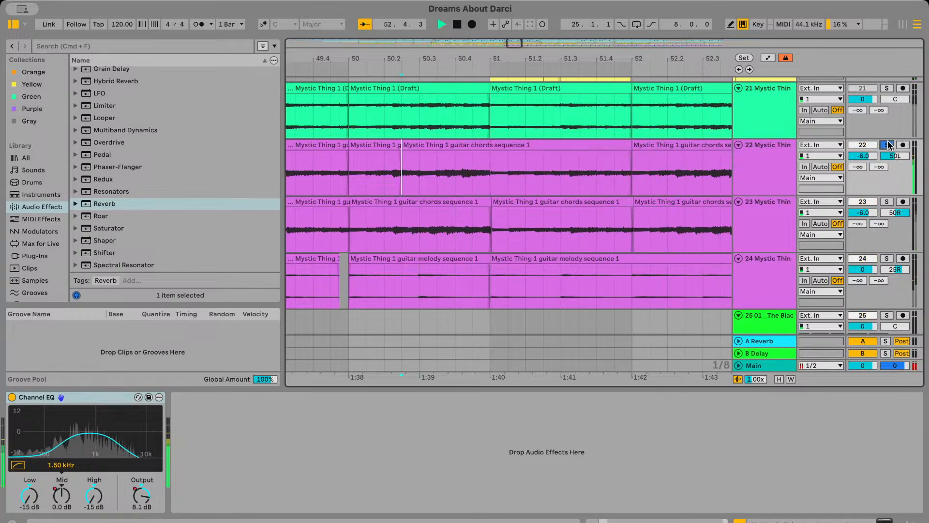
click(888, 144)
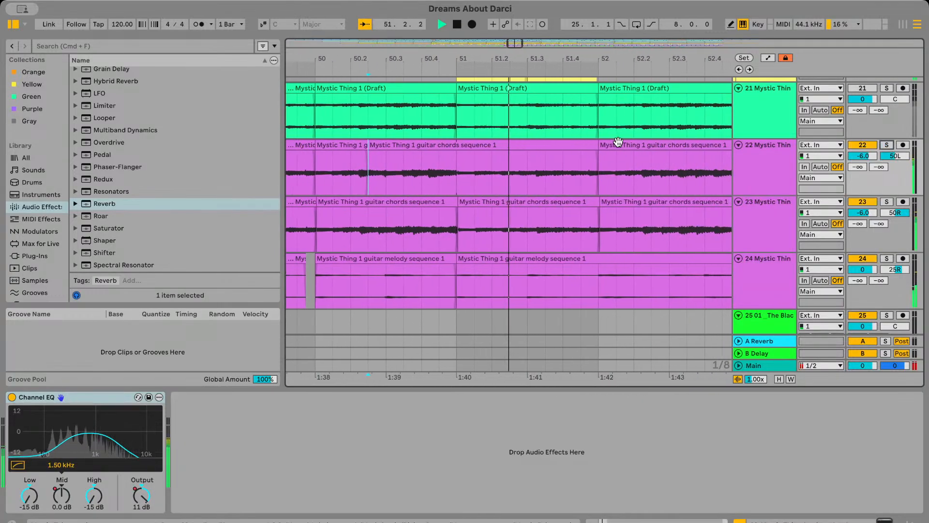
scroll(618, 142, down, 4)
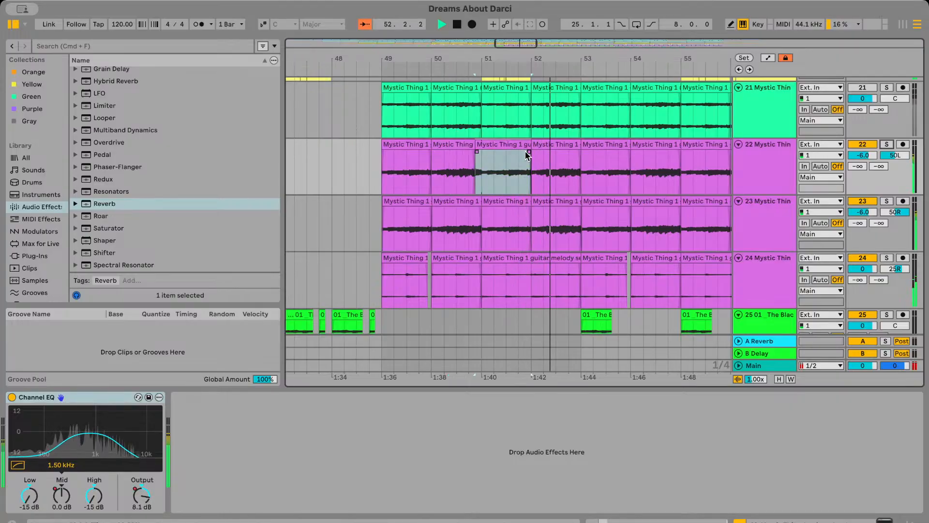
scroll(485, 158, up, 3)
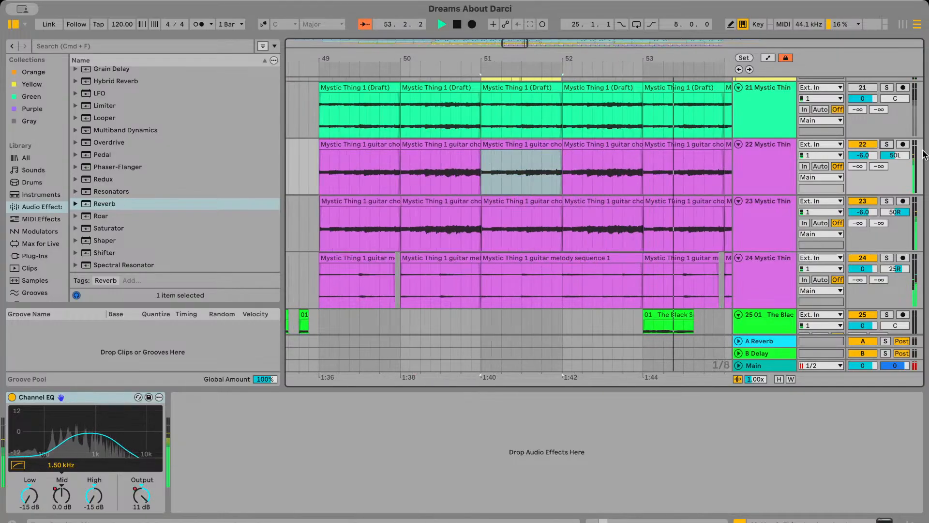
Solo track 22 and try extending the end of the bar 50 chords clip to bar 52 beat 2
click(887, 144)
drag(475, 144, 580, 144)
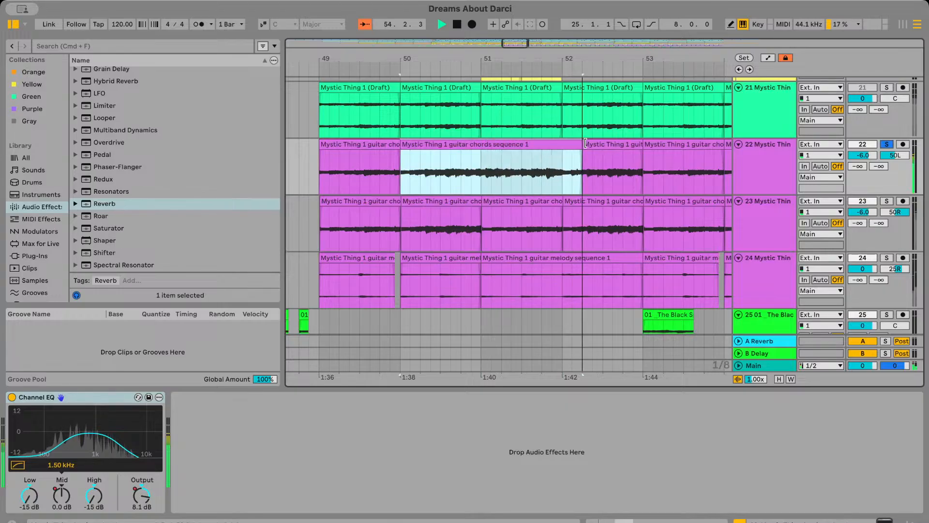
click(523, 169)
key(space)
key(space)
Split off the first beat of the bar 51 chords clip on track 22, listen from bar 49, and turn off the track's solo
click(513, 170)
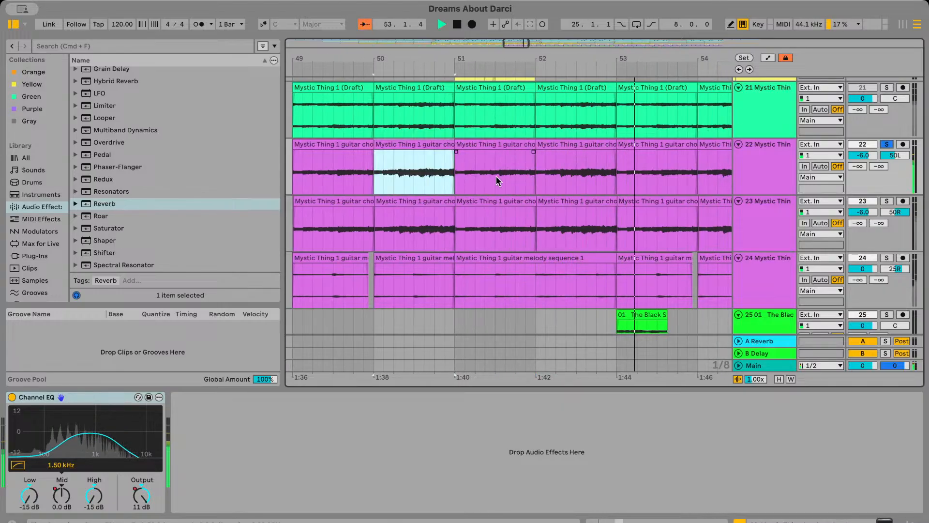
key(space)
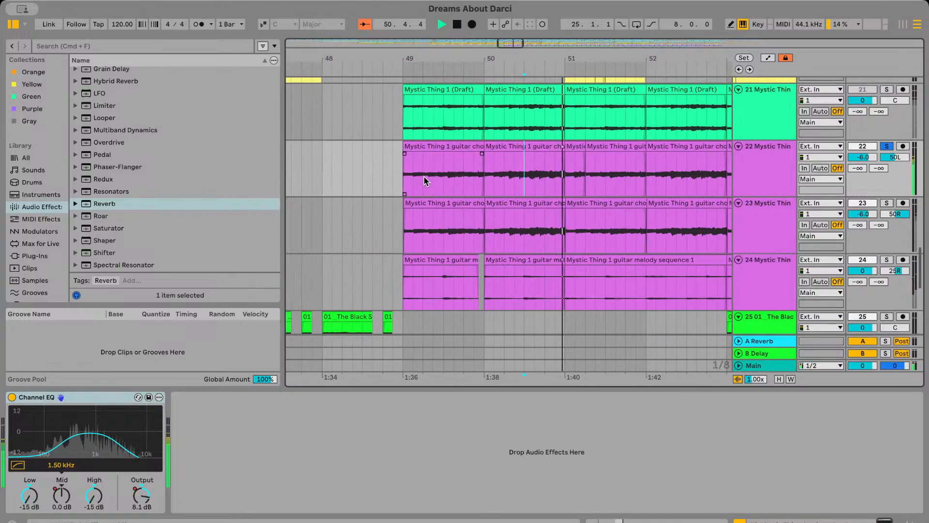
click(433, 174)
key(space)
key(space)
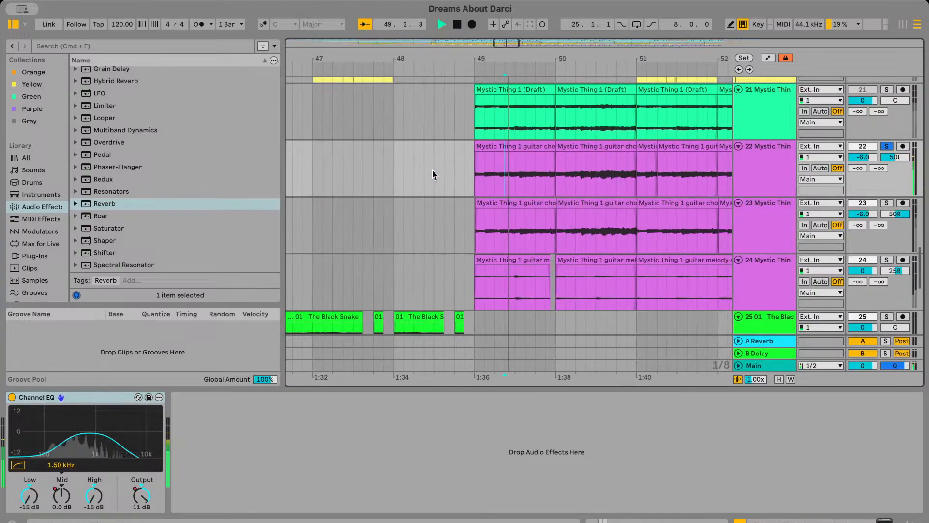
click(886, 146)
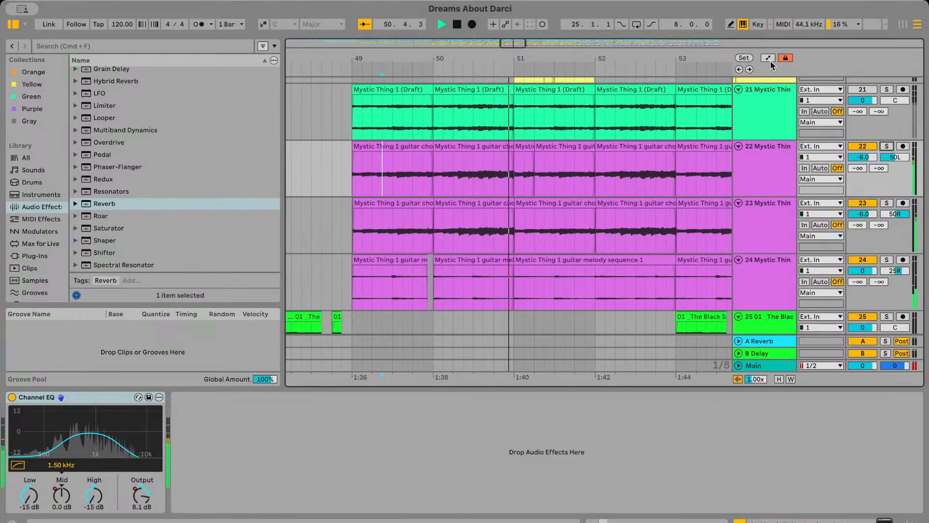
Compare playback around bar 51 with and without the separate first-beat chords clip on track 22, keeping the separate clip
click(499, 181)
key(space)
key(space)
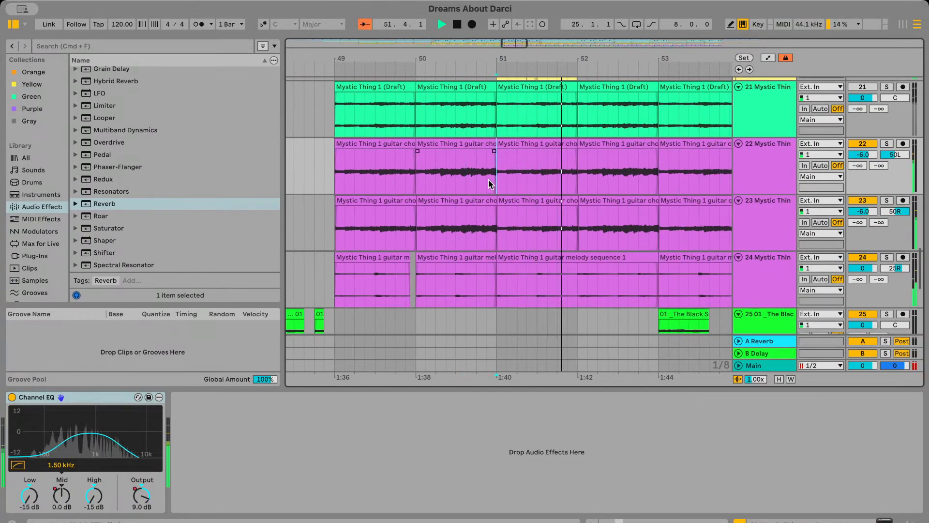
key(space)
key(space)
key(super+z)
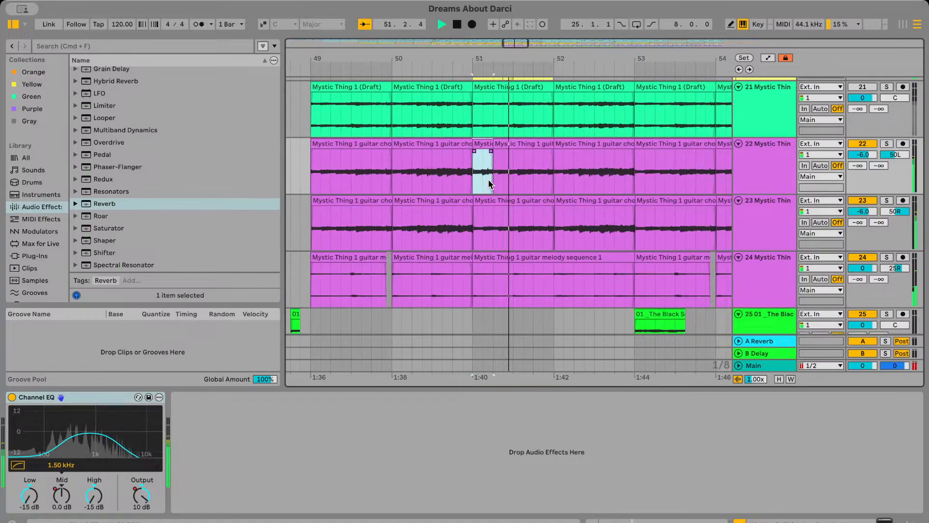
Split off the first beat of the bar 55 chords clip on track 22
click(556, 174)
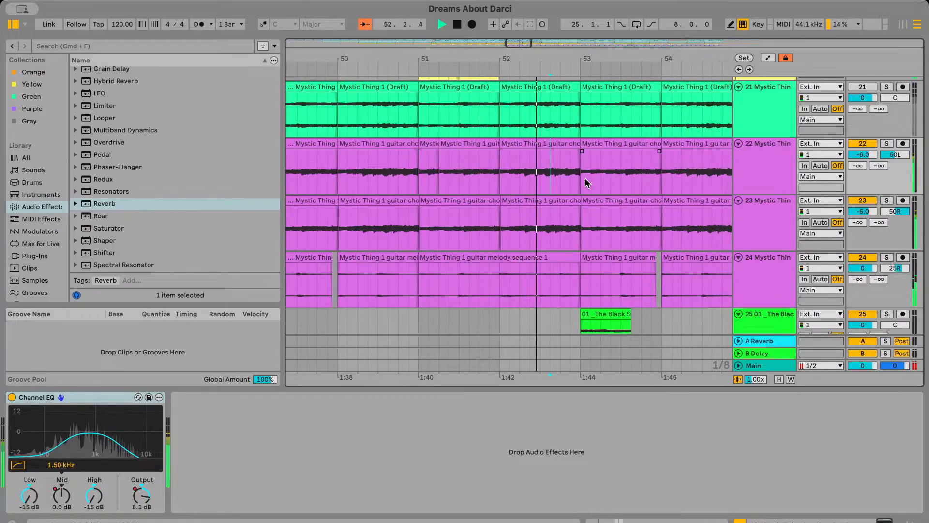
scroll(580, 183, down, 3)
scroll(605, 181, right, 2)
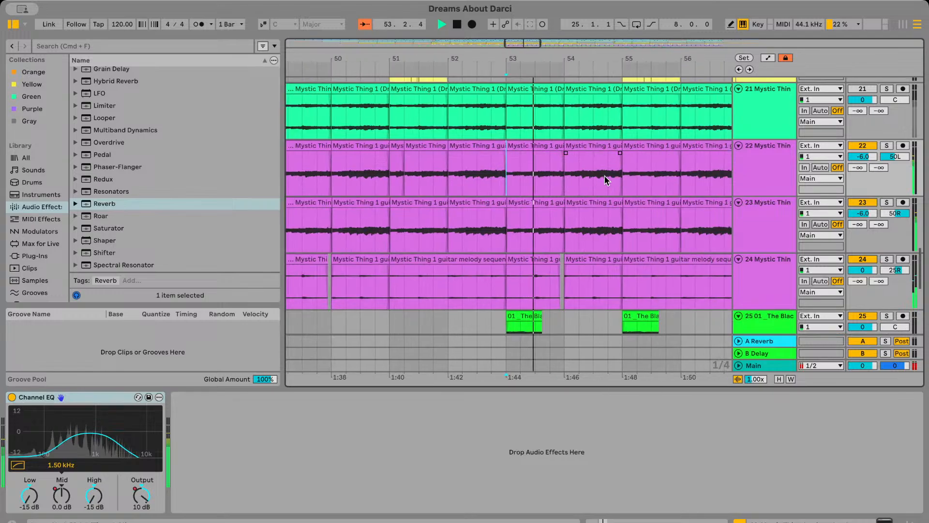
key(shift+Right)
key(super+e)
scroll(626, 176, right, 2)
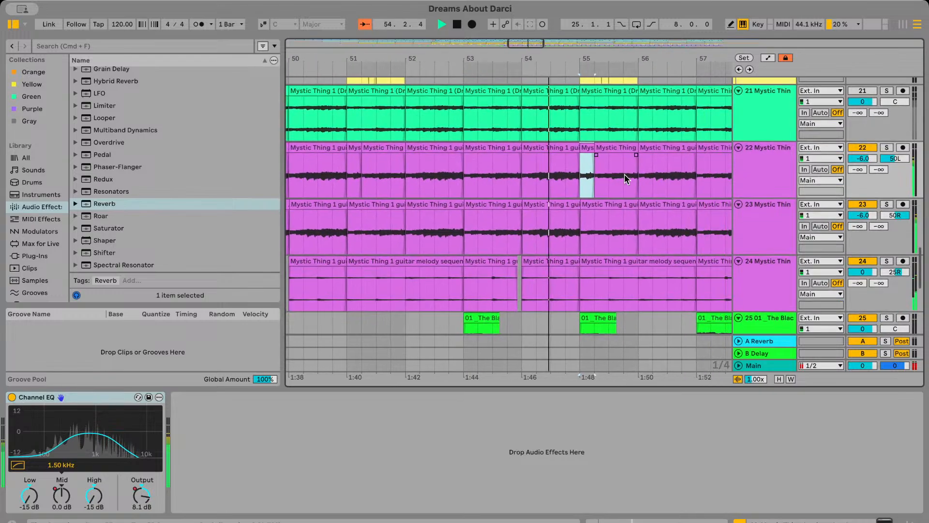
Split off the first beats of the bar 51 and bar 55 chords clips on track 23
scroll(626, 175, down, 3)
key(shift+Right)
key(super+e)
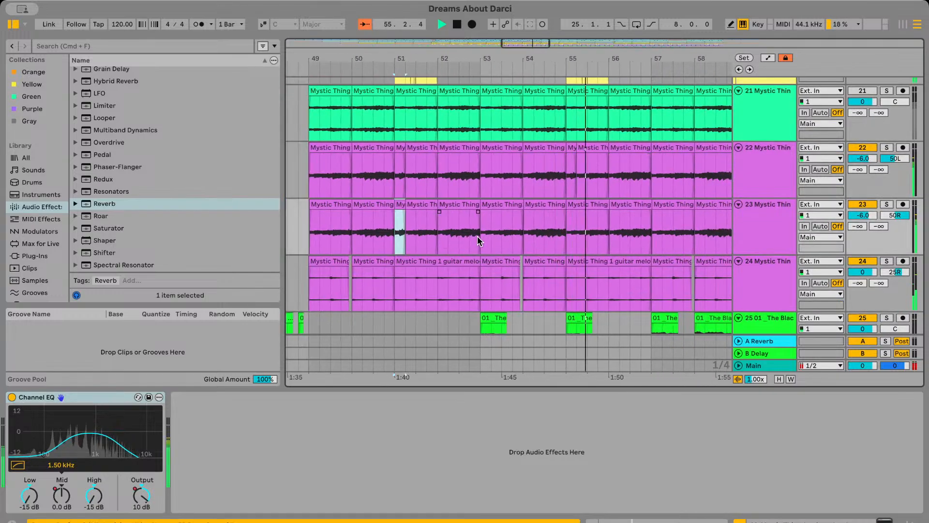
scroll(566, 215, right, 2)
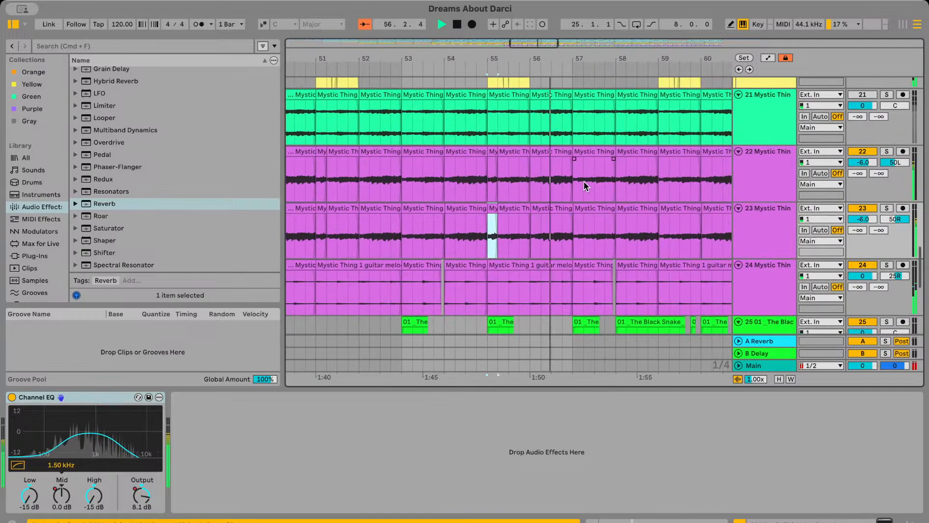
Split off the first beat of the bar 59 chords clips on tracks 22 and 23
click(575, 183)
scroll(575, 184, right, 2)
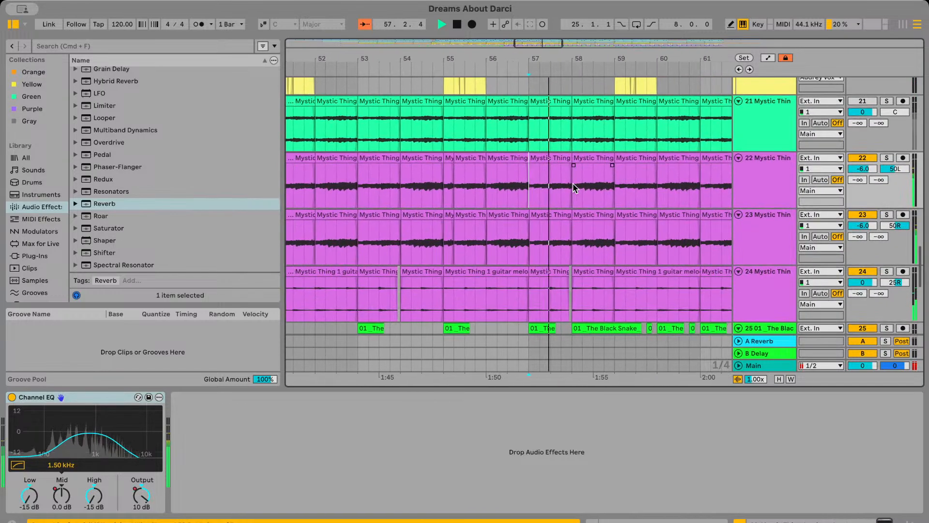
click(616, 223)
click(617, 192)
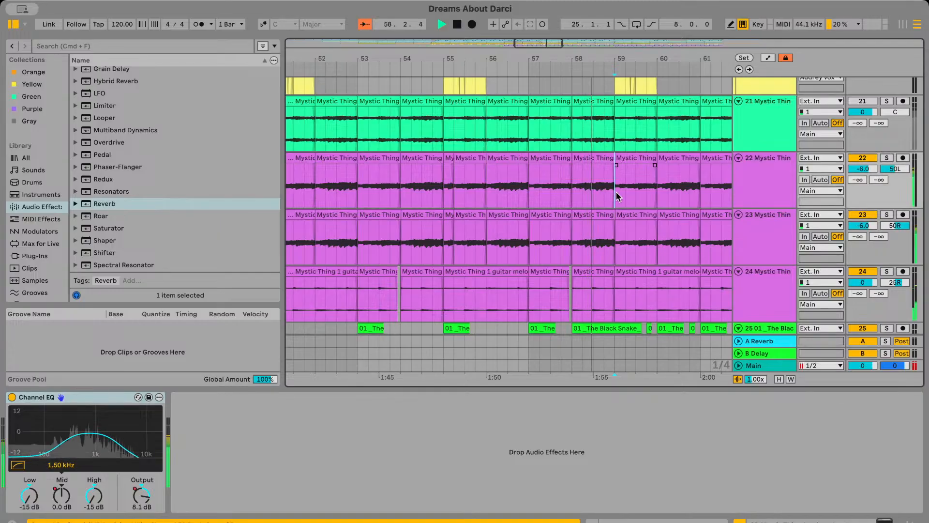
key(shift+Right)
key(super+e)
click(618, 226)
key(shift+Right)
key(super+e)
Copy the one-beat chords clips at bar 59 on tracks 22 and 23 and paste them at bars 63, 67 and 71
drag(620, 199, 626, 227)
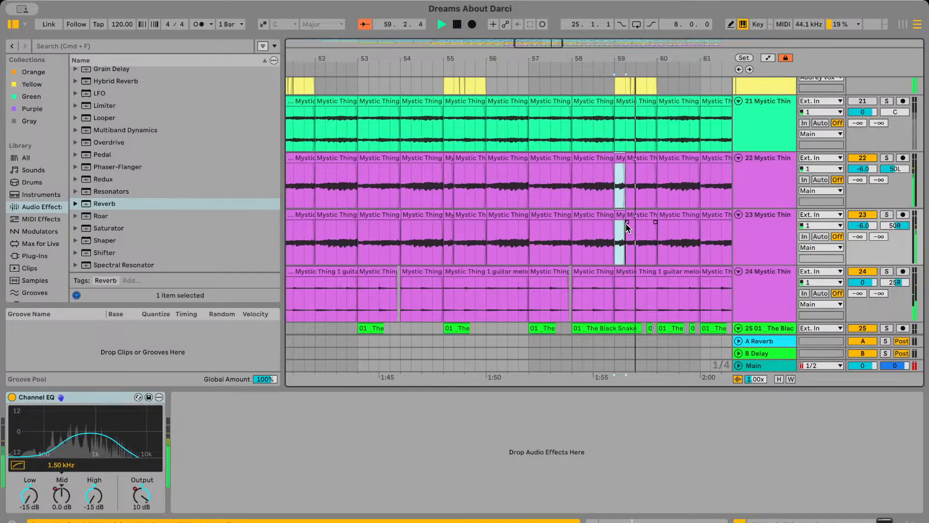
scroll(626, 223, right, 5)
click(575, 196)
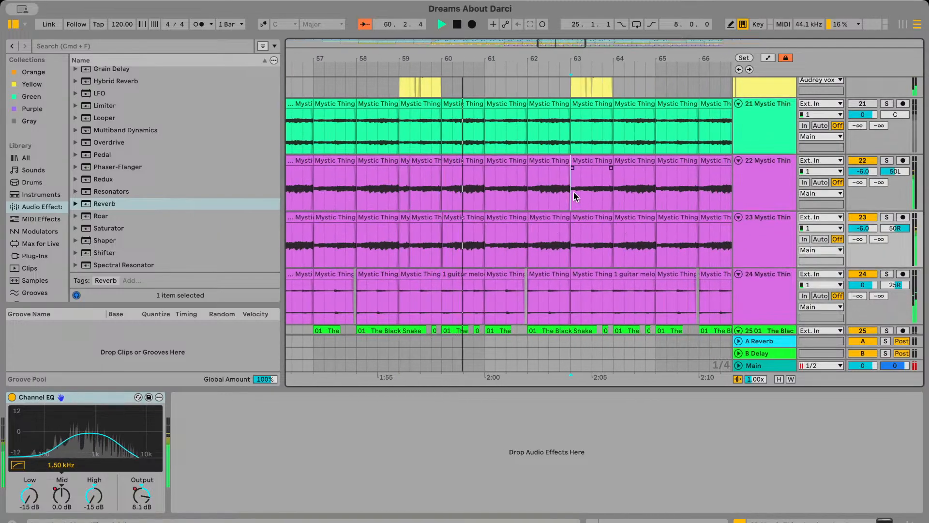
key(super+v)
scroll(575, 197, right, 3)
click(628, 194)
key(super+v)
scroll(627, 194, right, 1)
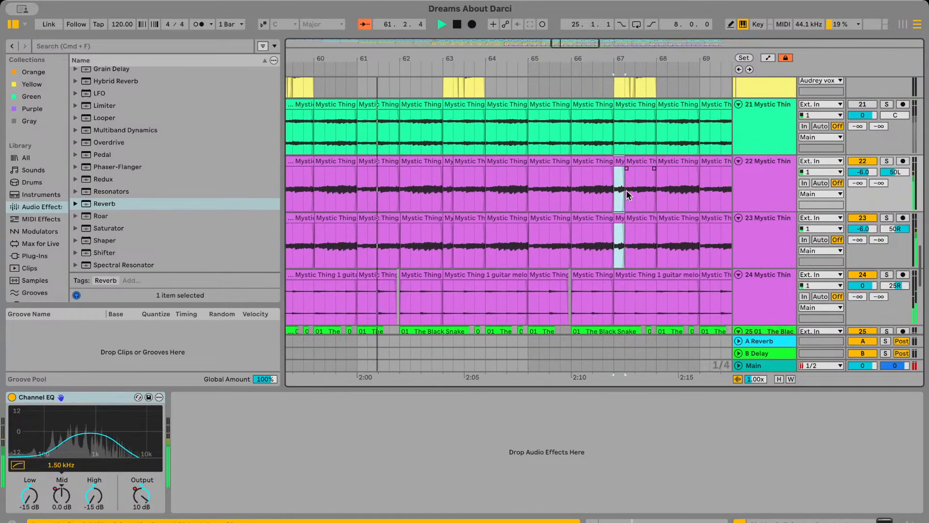
scroll(635, 195, right, 3)
click(651, 193)
key(super+v)
scroll(652, 191, right, 3)
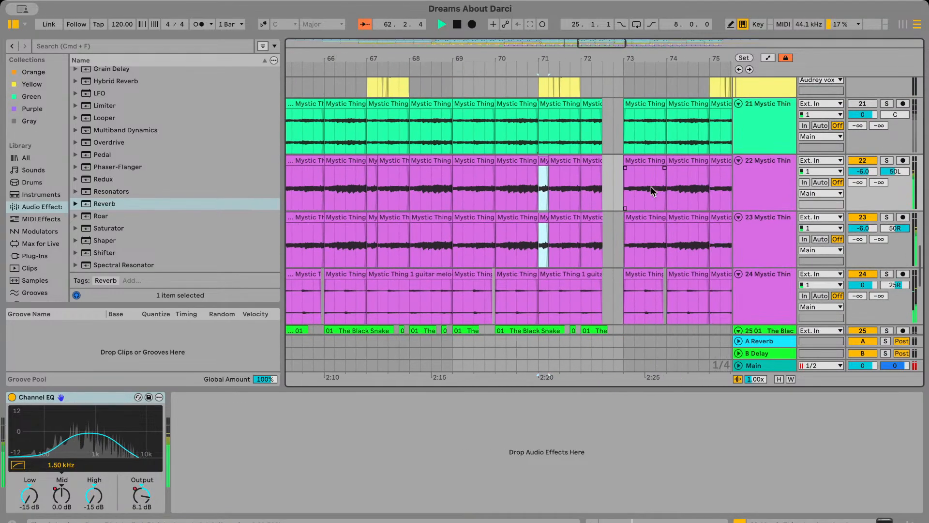
Reset the panning of guitar melody track 24 to centre
scroll(652, 190, right, 3)
scroll(652, 190, down, 5)
scroll(551, 196, up, 5)
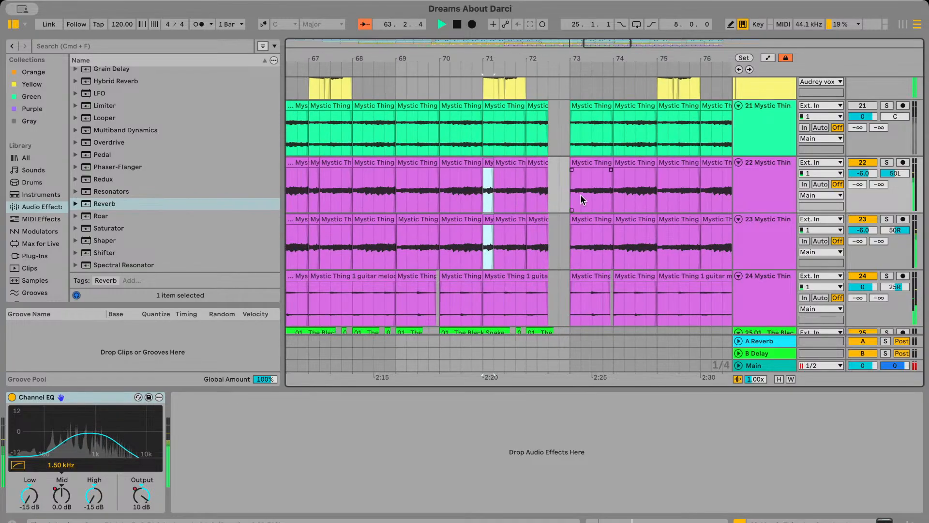
scroll(608, 201, right, 3)
scroll(640, 195, up, 2)
scroll(631, 198, down, 8)
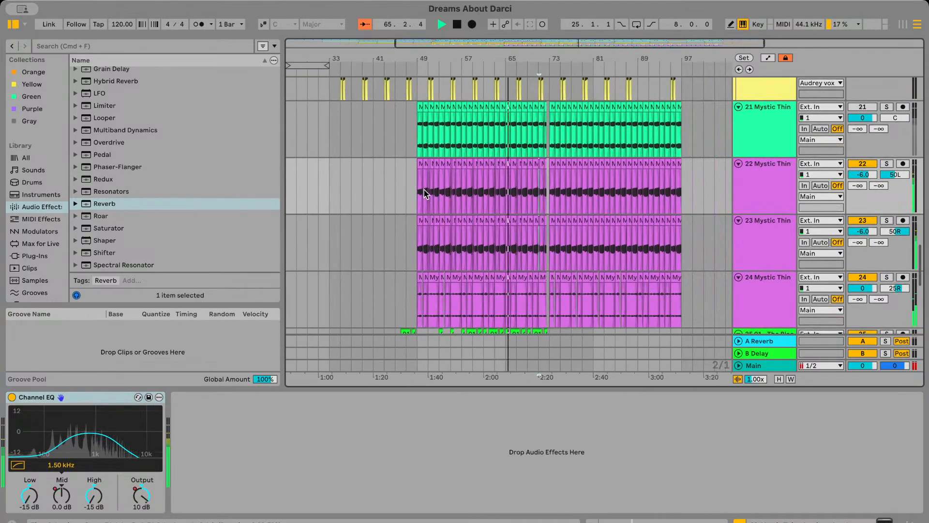
drag(425, 193, 527, 242)
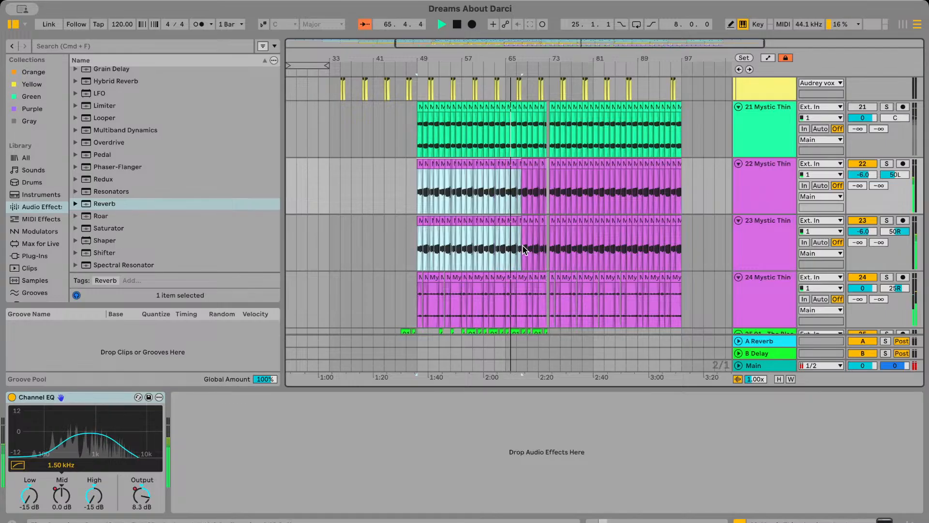
double_click(895, 289)
Duplicate the varied chords section spanning bars 49 to 73 on tracks 22 and 23 so the copy replaces bars 73 to 97
click(433, 211)
drag(416, 202, 549, 251)
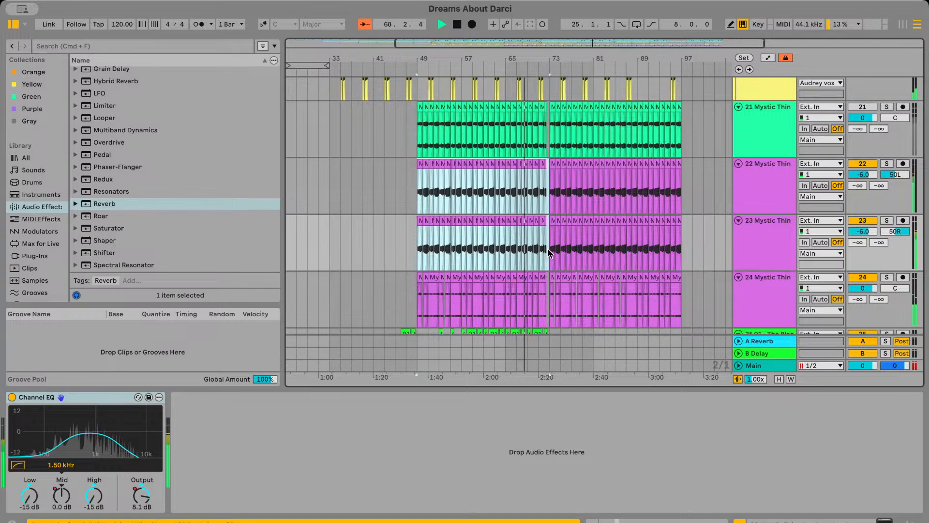
scroll(549, 253, up, 4)
scroll(556, 253, right, 2)
scroll(555, 253, down, 2)
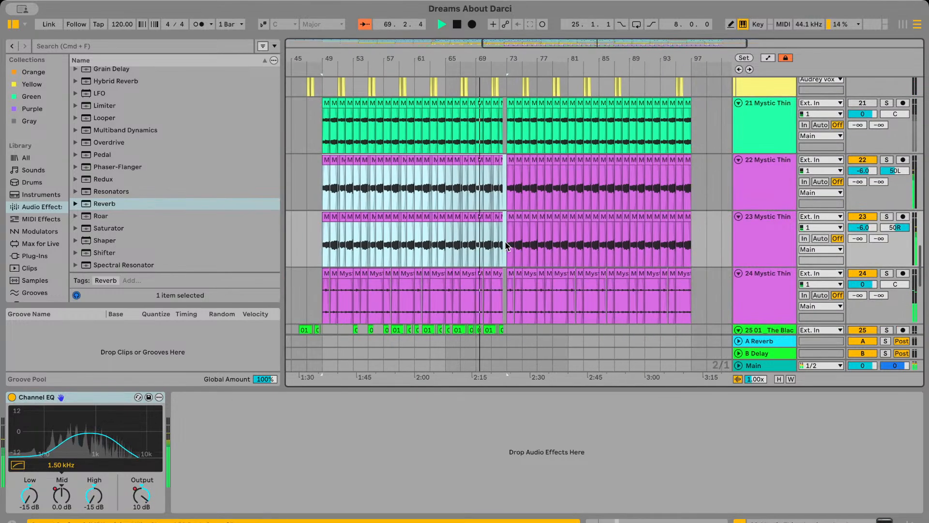
drag(507, 246, 698, 200)
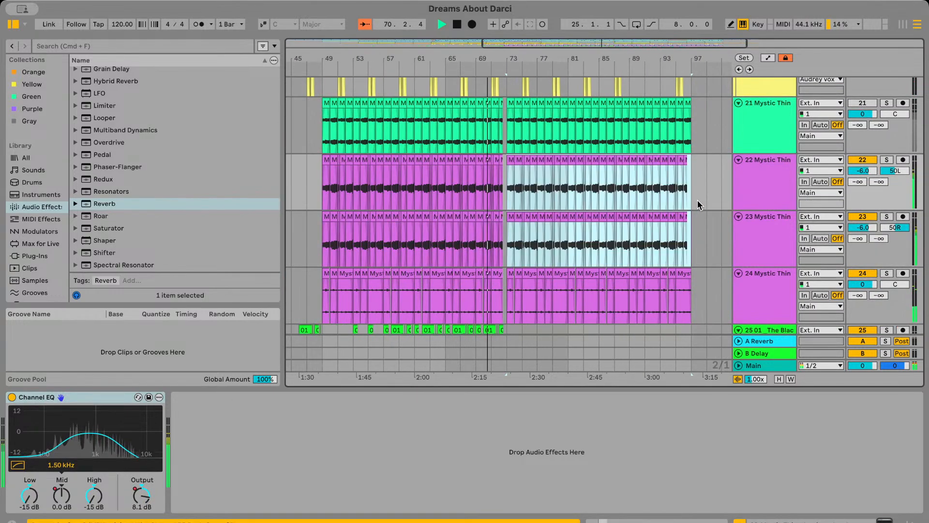
click(698, 200)
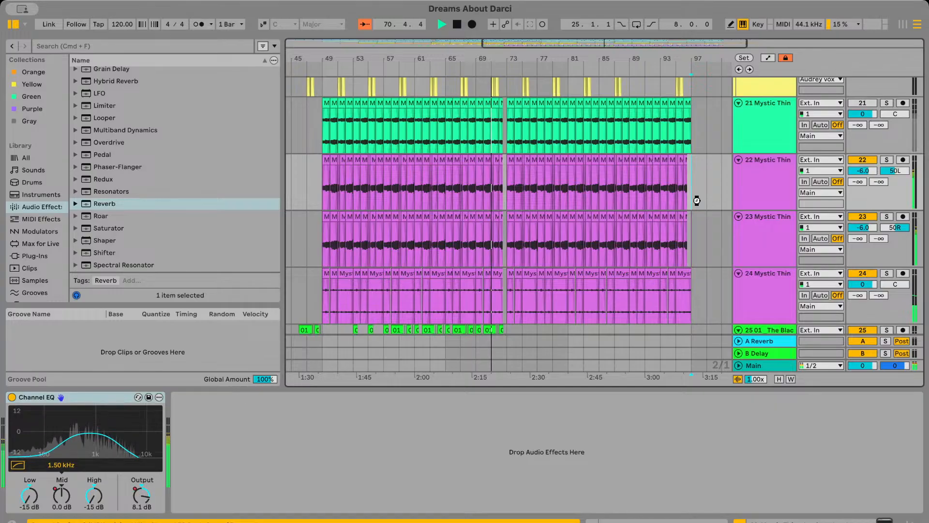
Collapse the device view to enlarge the arrangement and bring tracks 24 to 29 into view
drag(642, 388, 643, 471)
scroll(644, 419, down, 5)
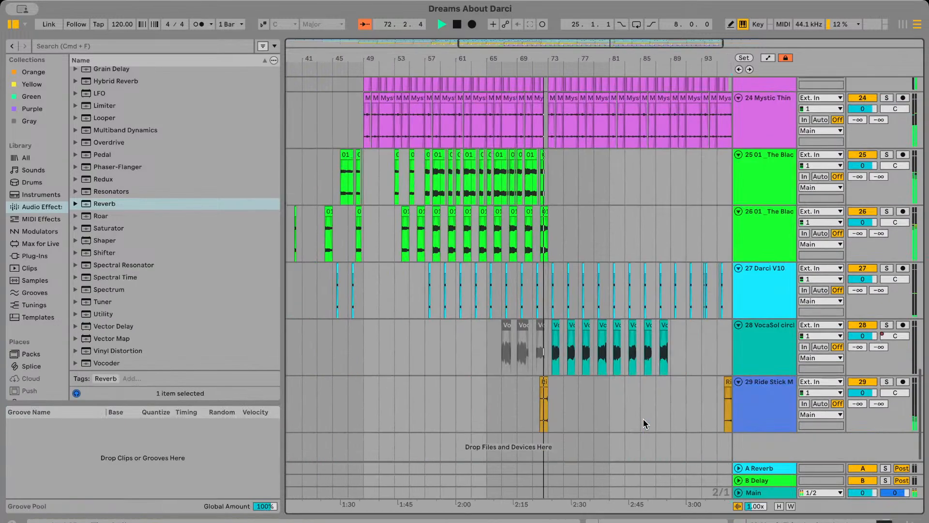
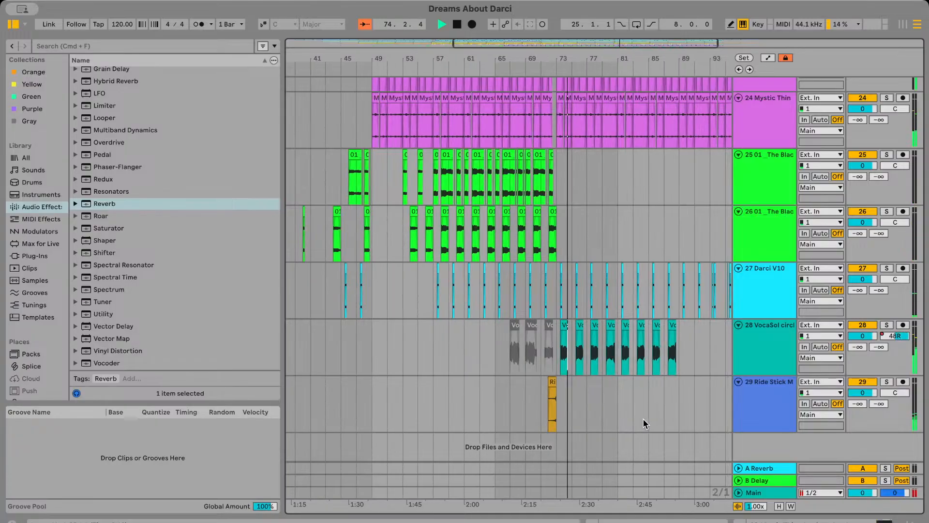
Show guitar melody track 24's devices and look through the arrangement's tracks, from Granulator II to the Ride Stick clips, during playback
scroll(685, 245, up, 2)
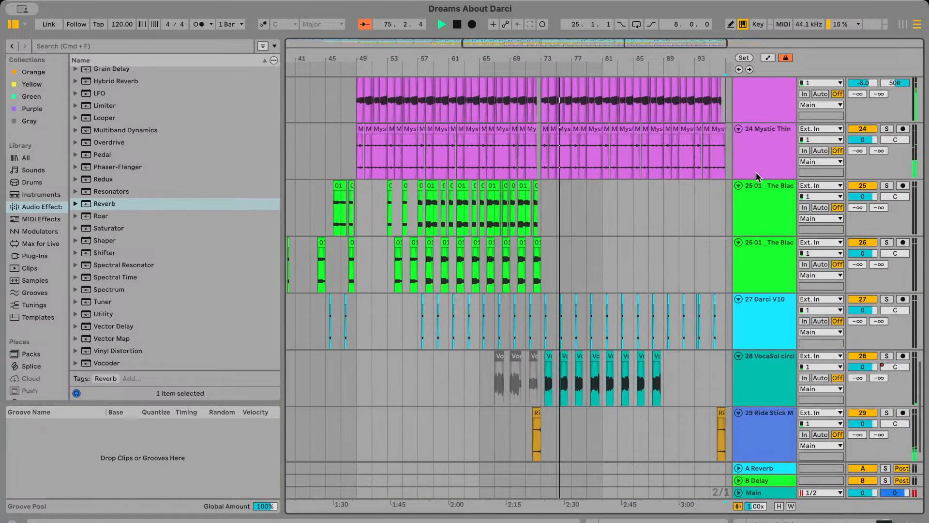
double_click(761, 168)
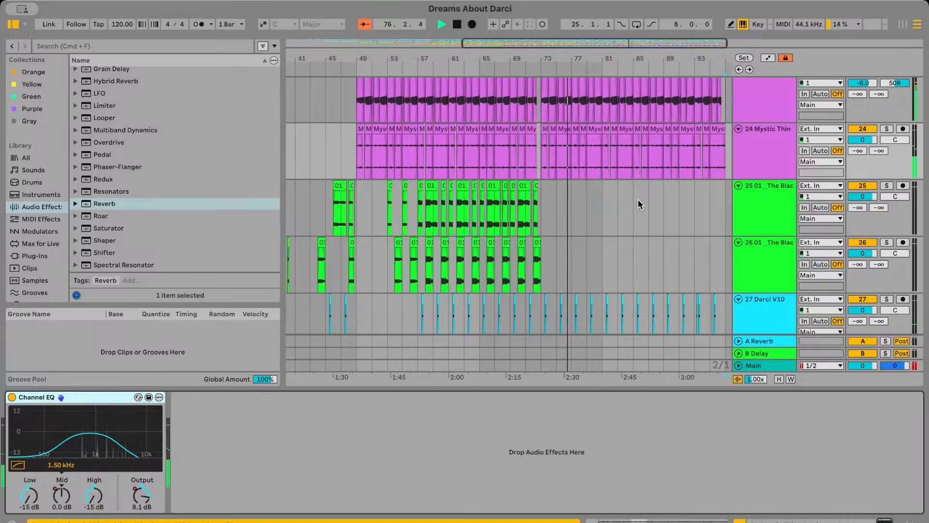
scroll(640, 204, up, 1)
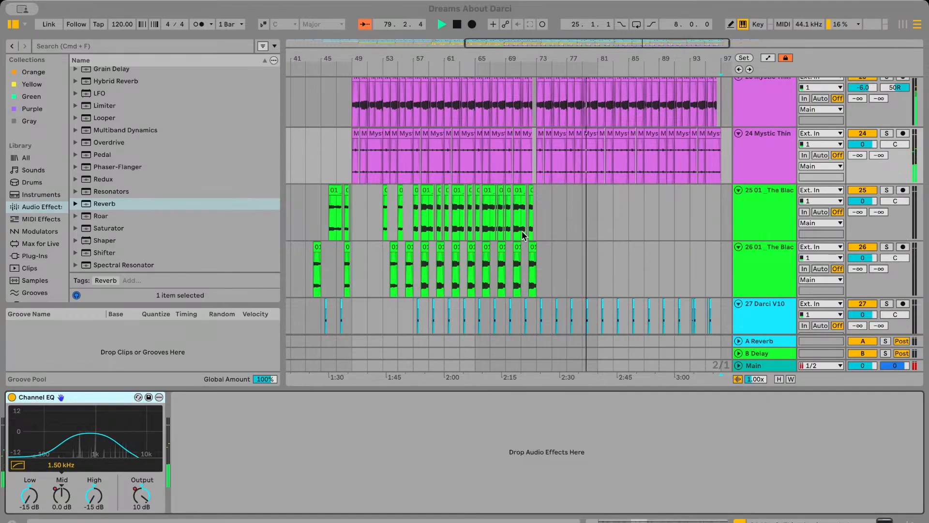
scroll(623, 211, down, 7)
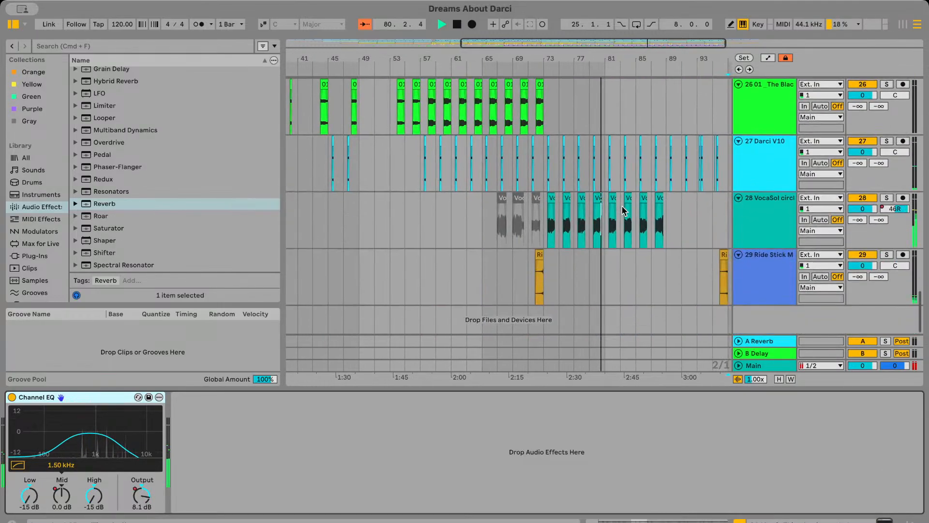
scroll(623, 210, right, 1)
scroll(614, 210, up, 6)
scroll(613, 211, right, 2)
scroll(613, 211, right, 3)
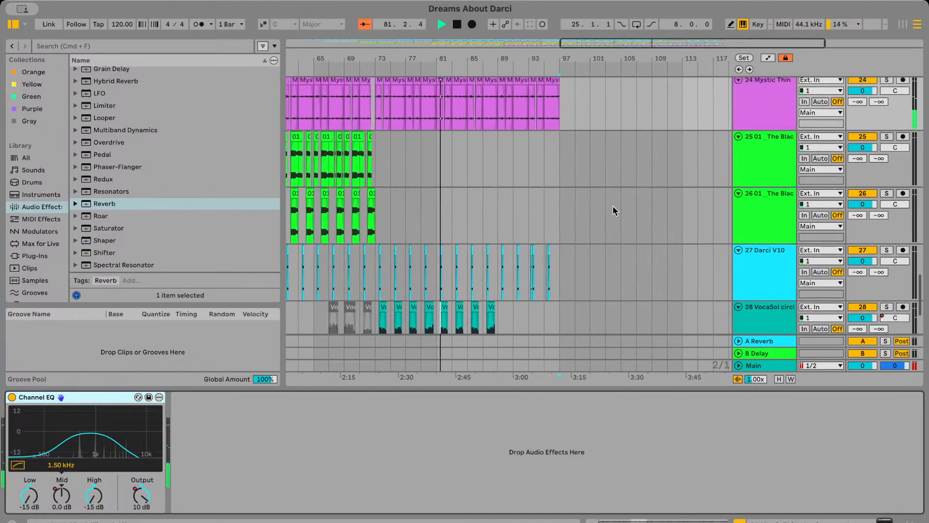
scroll(613, 210, up, 10)
scroll(614, 211, left, 6)
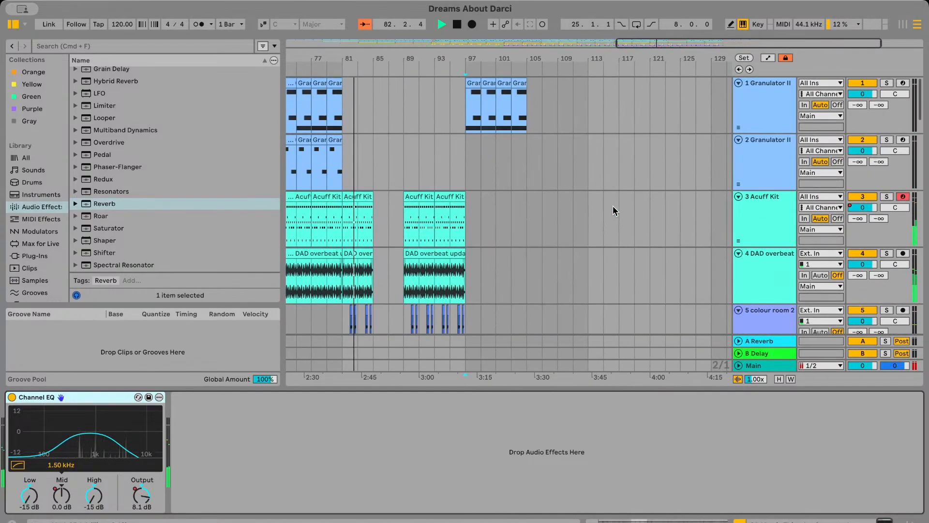
scroll(614, 210, down, 8)
scroll(613, 210, down, 2)
scroll(613, 210, left, 1)
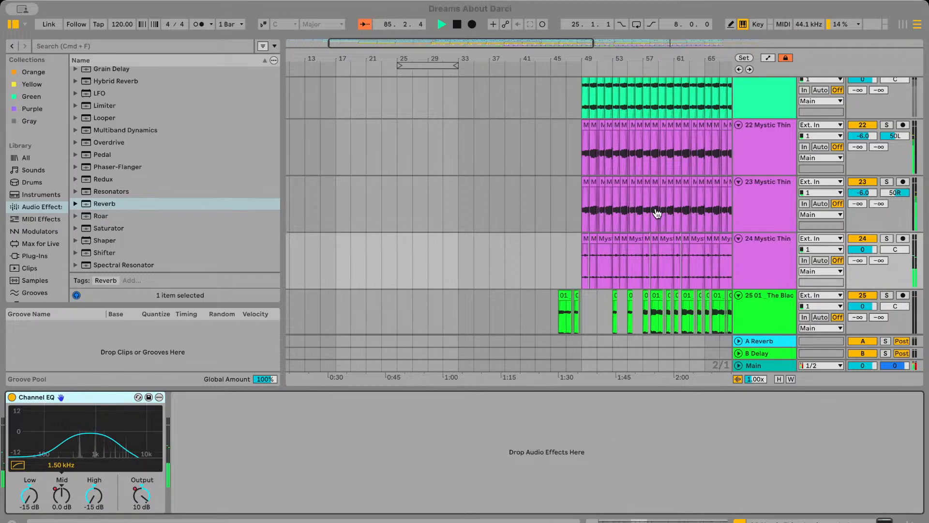
scroll(534, 254, down, 5)
scroll(534, 255, right, 4)
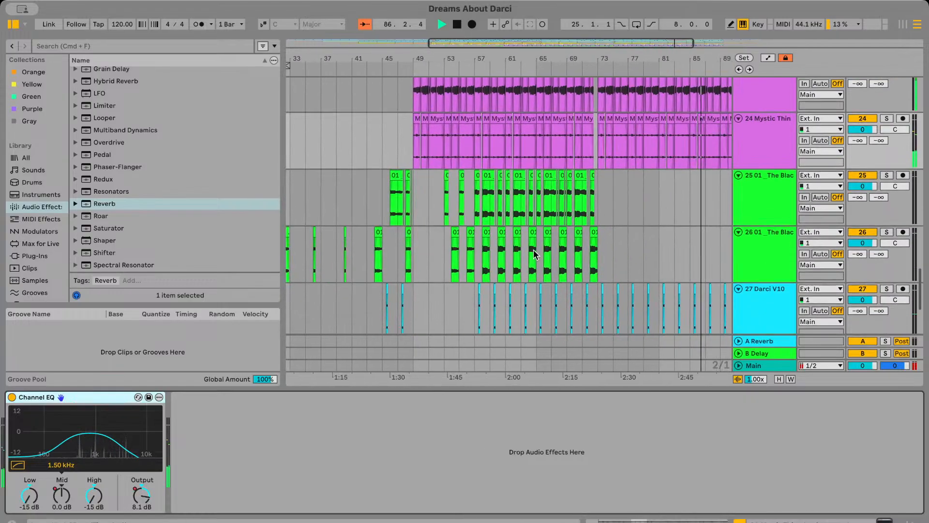
scroll(533, 254, up, 3)
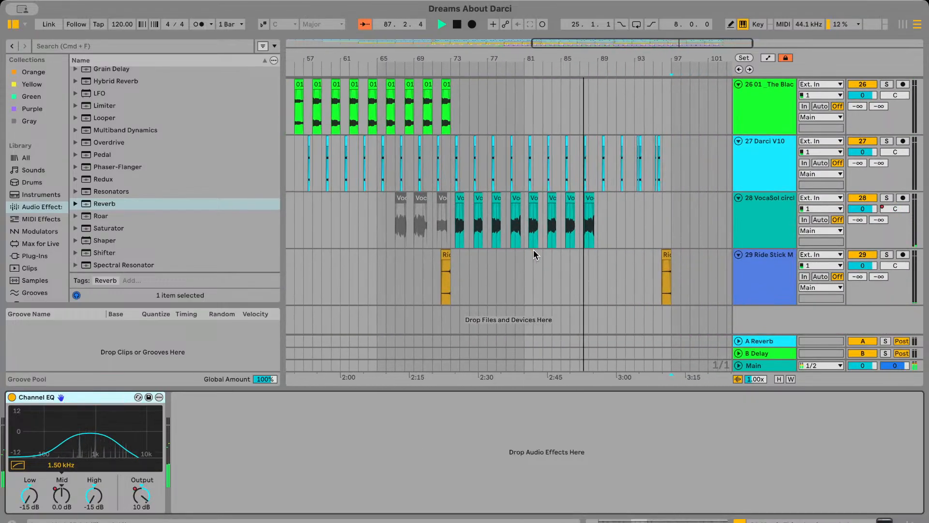
scroll(533, 250, down, 1)
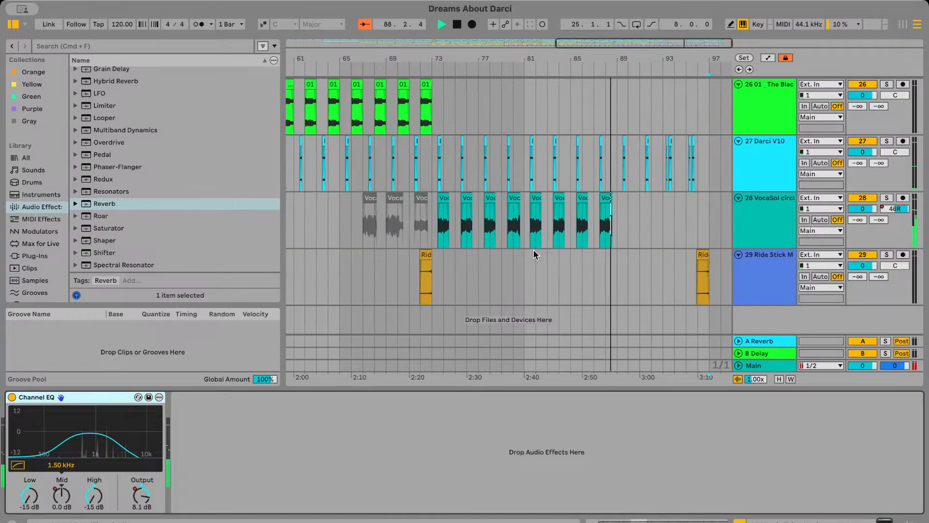
Play back the VocaSol clips on track 28 from the bar 75 clip and again from the bar 79 clip
click(434, 194)
scroll(434, 194, left, 2)
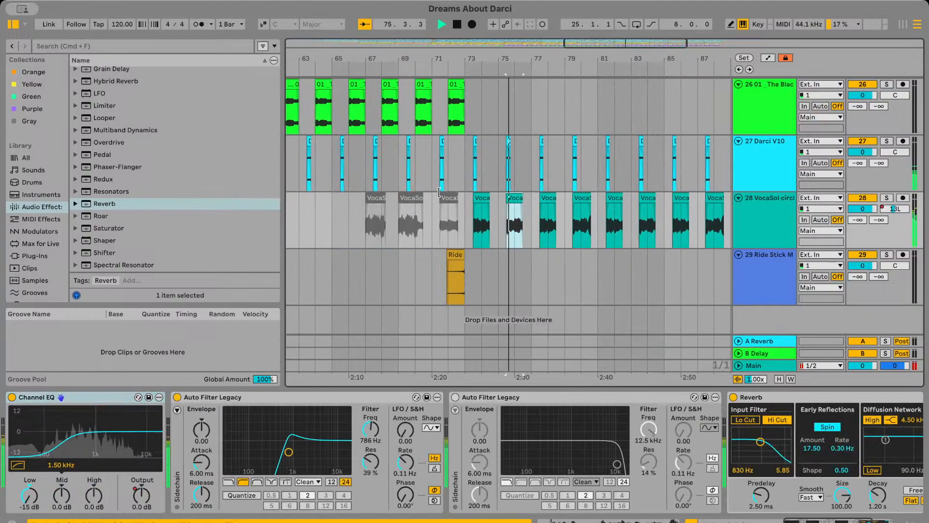
click(565, 230)
key(space)
key(space)
scroll(563, 232, up, 1)
scroll(564, 232, up, 2)
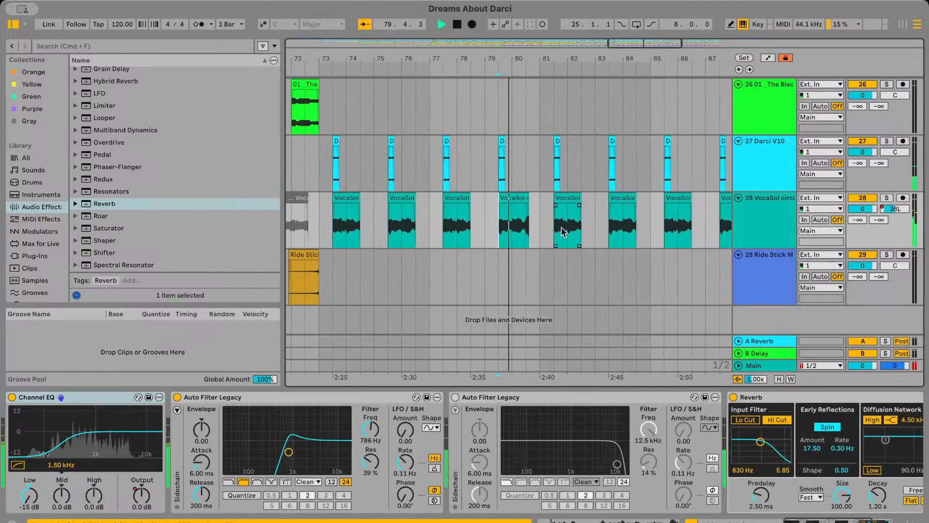
scroll(562, 232, down, 3)
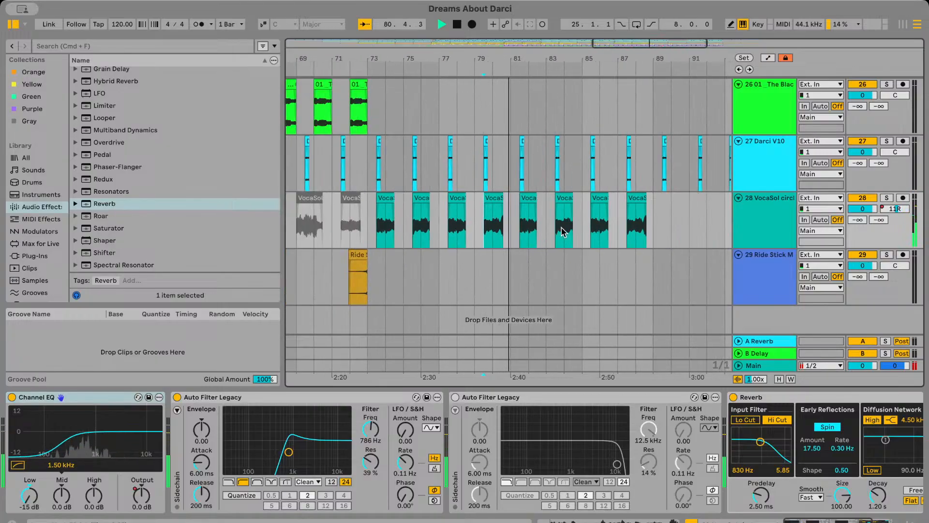
scroll(565, 204, up, 3)
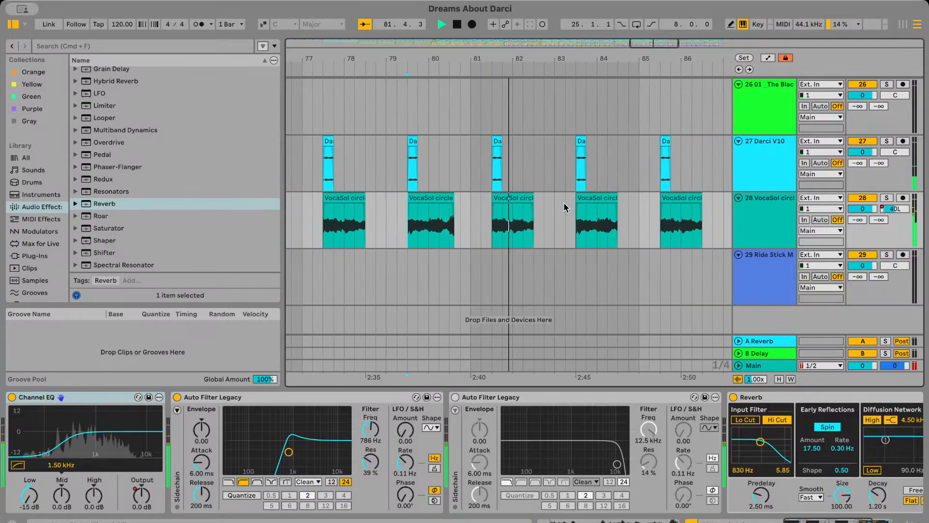
scroll(555, 182, down, 3)
scroll(556, 187, right, 3)
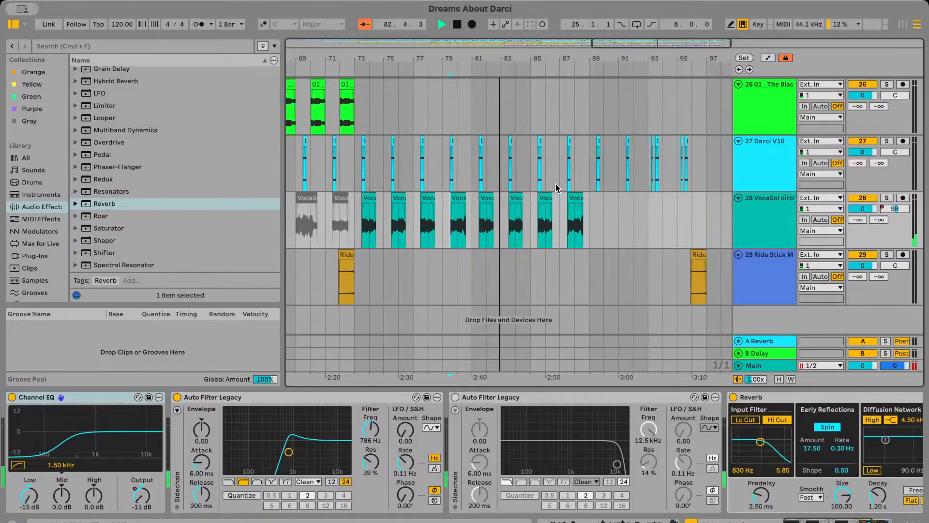
Play back the end of the section from about bars 95 and 94, checking where the clips end near bar 97
click(620, 212)
key(space)
key(space)
scroll(621, 212, up, 2)
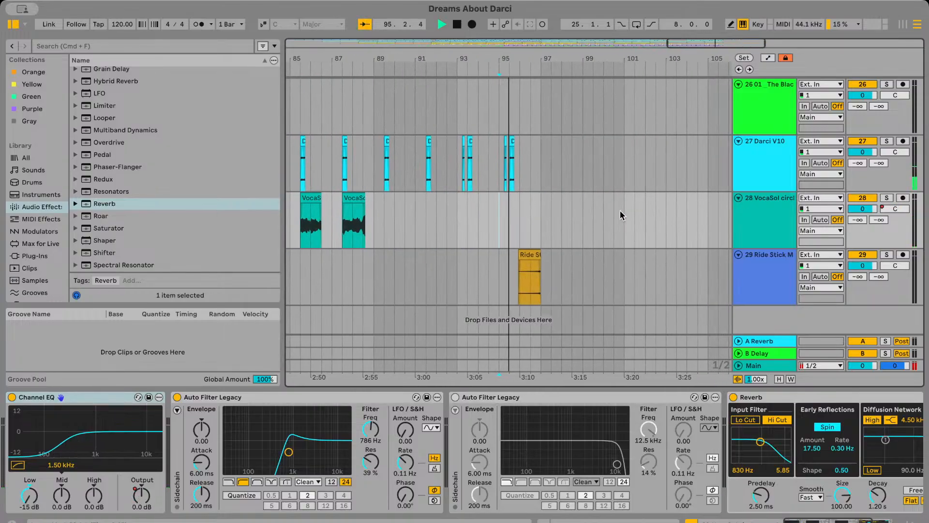
scroll(620, 210, up, 15)
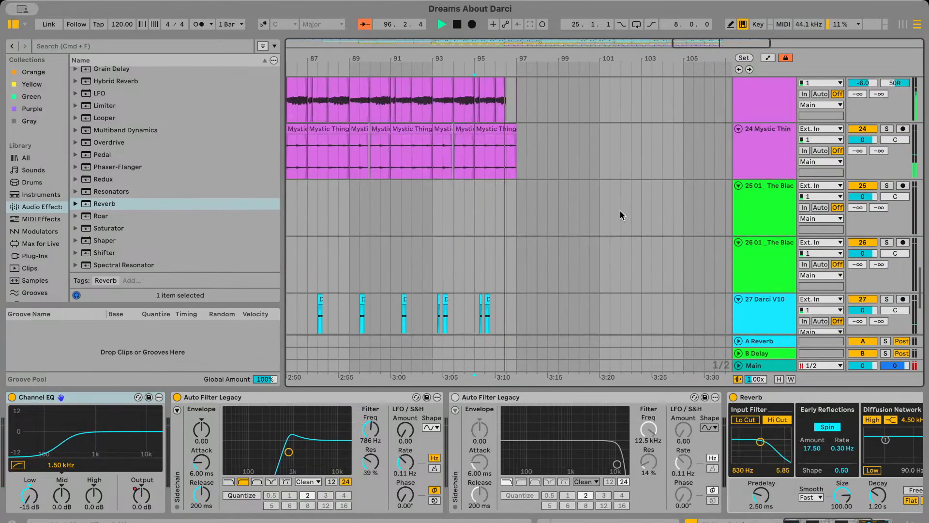
scroll(620, 210, down, 3)
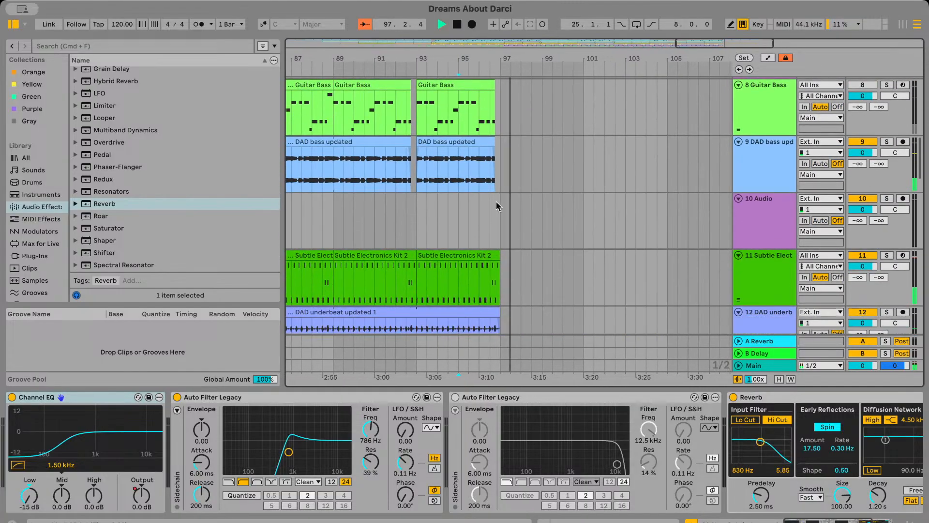
click(448, 158)
key(space)
key(space)
Extend the last guitar chords clips on tracks 22 and 23 so they end at bar 97
scroll(448, 159, down, 12)
scroll(531, 177, down, 2)
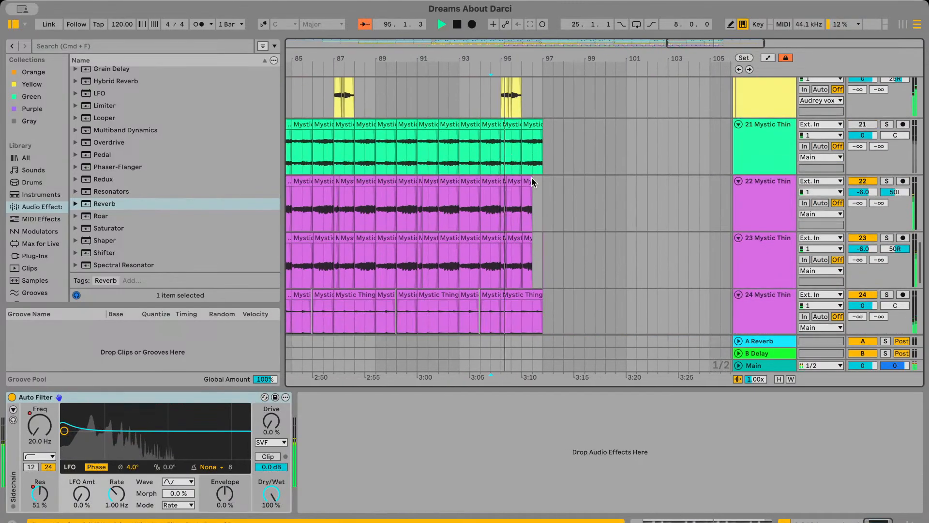
scroll(534, 193, up, 5)
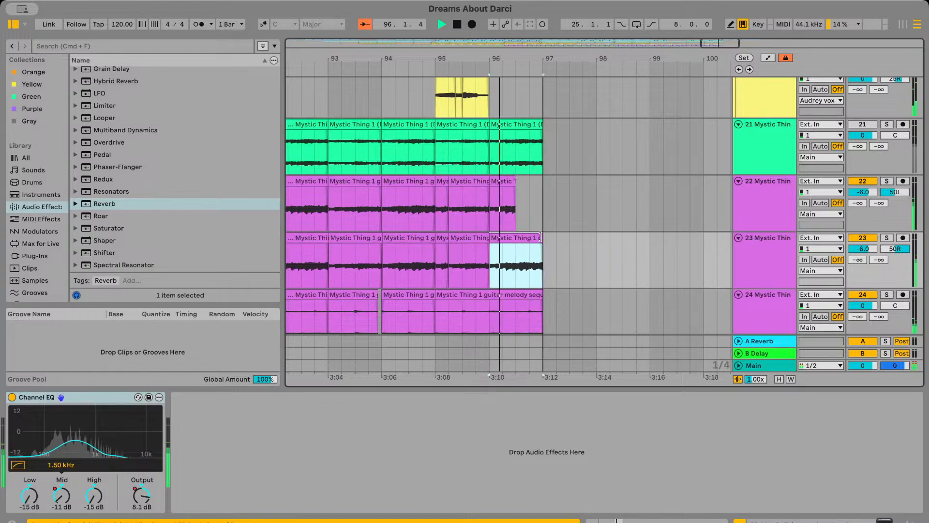
click(516, 180)
scroll(545, 226, up, 5)
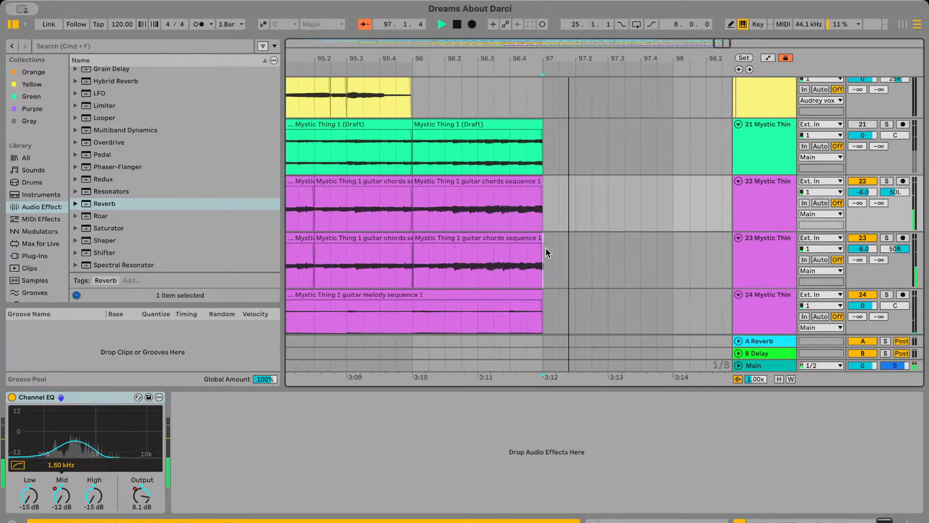
drag(547, 253, 623, 184)
Audition draft track 21 soloed from about bar 96, unsolo it and play the chords on track 22 from there
click(430, 144)
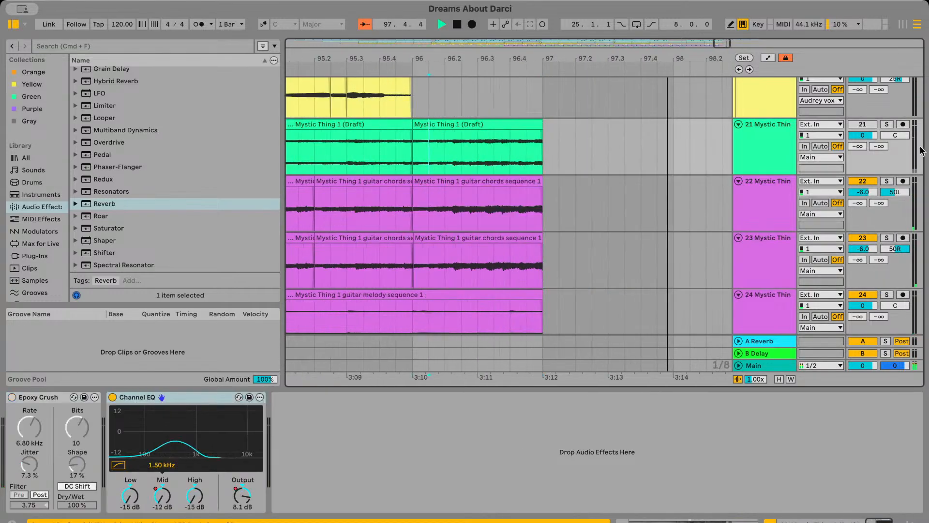
key(space)
click(885, 125)
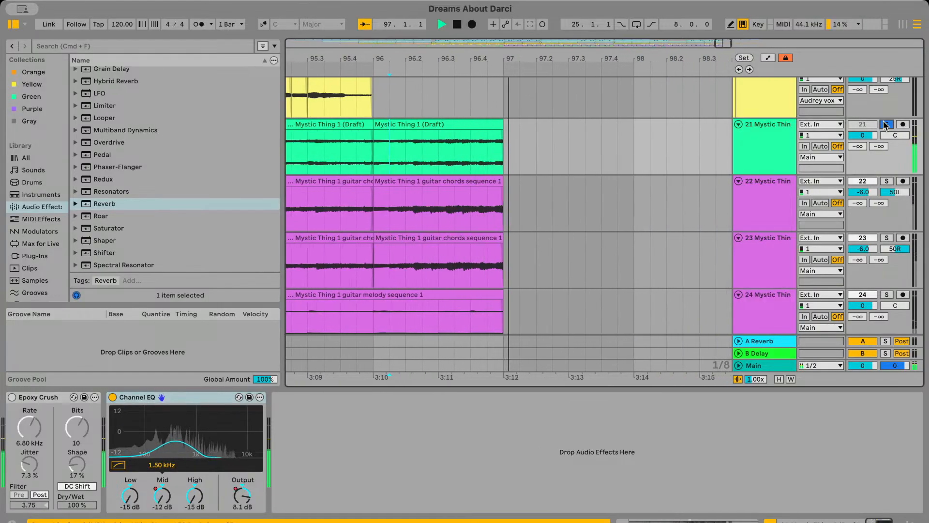
click(885, 125)
click(559, 199)
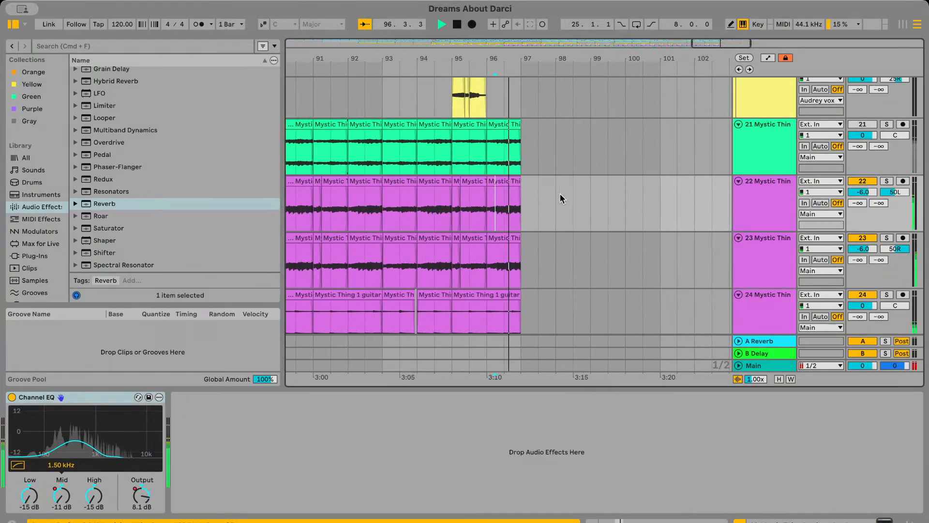
Play back the Mystic Thing tracks from about bar 94 through the end of the section at bar 97
click(467, 155)
key(space)
key(space)
scroll(467, 154, left, 4)
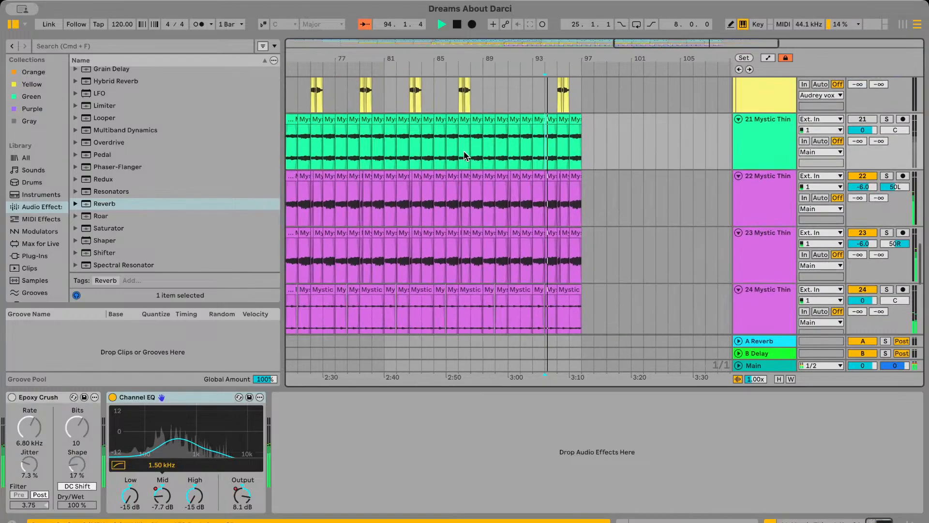
scroll(515, 210, up, 5)
scroll(514, 210, down, 5)
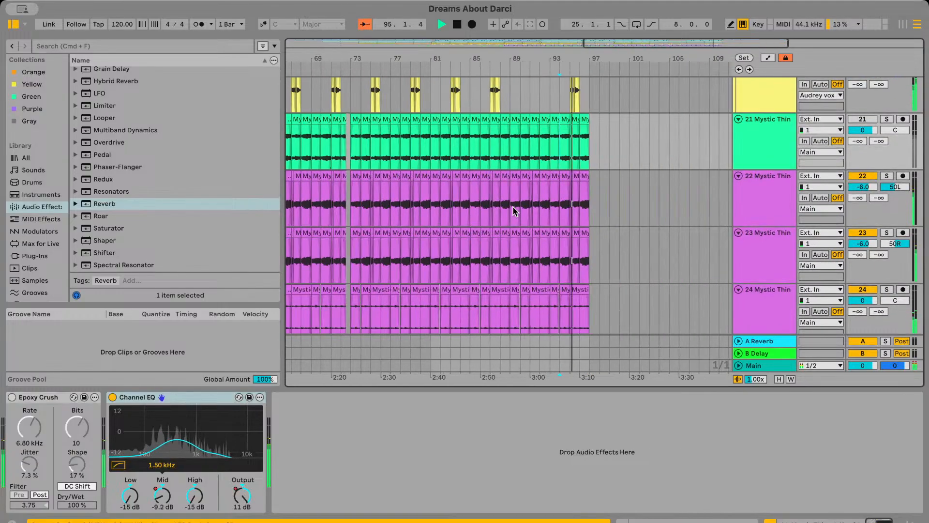
scroll(621, 226, left, 1)
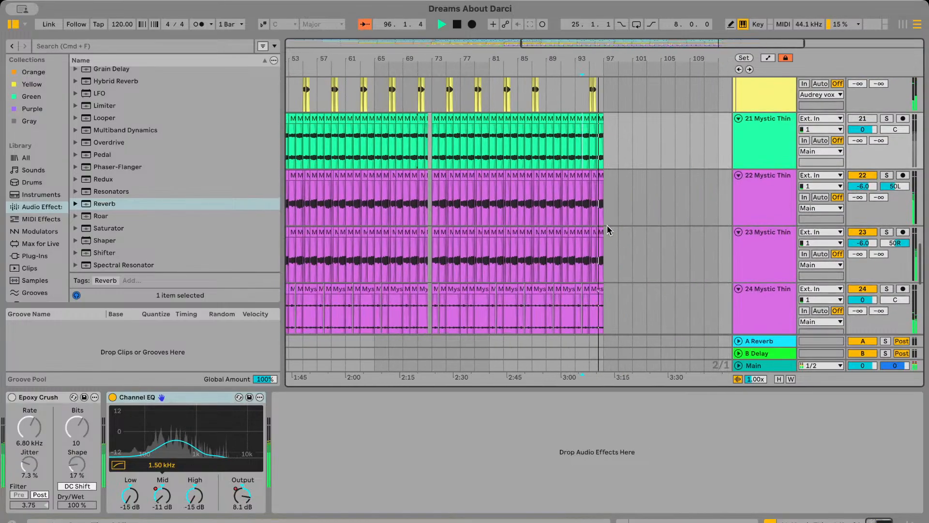
Check the devices on chords tracks 22 and 23, and replay the guitar tracks from about bar 92
click(777, 205)
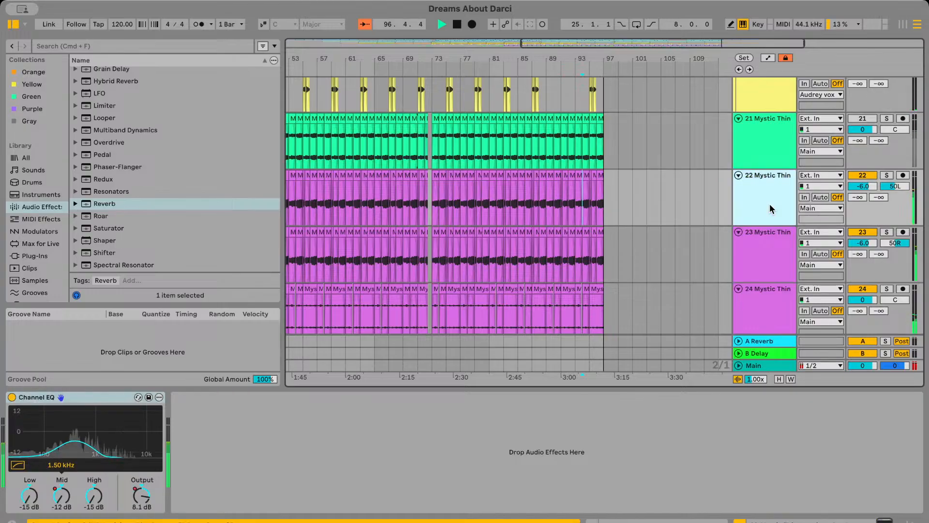
click(773, 251)
scroll(570, 193, up, 2)
click(571, 200)
key(space)
key(space)
scroll(573, 202, up, 3)
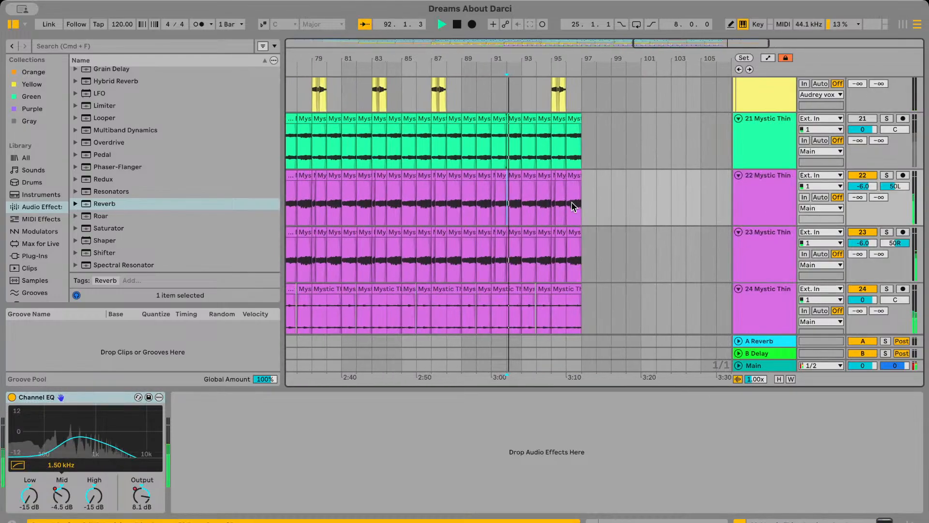
Show the automation and lower the Channel EQ gain at bar 97 to about -0.2 dB on track 22 and -0.5 dB on track 23
click(768, 59)
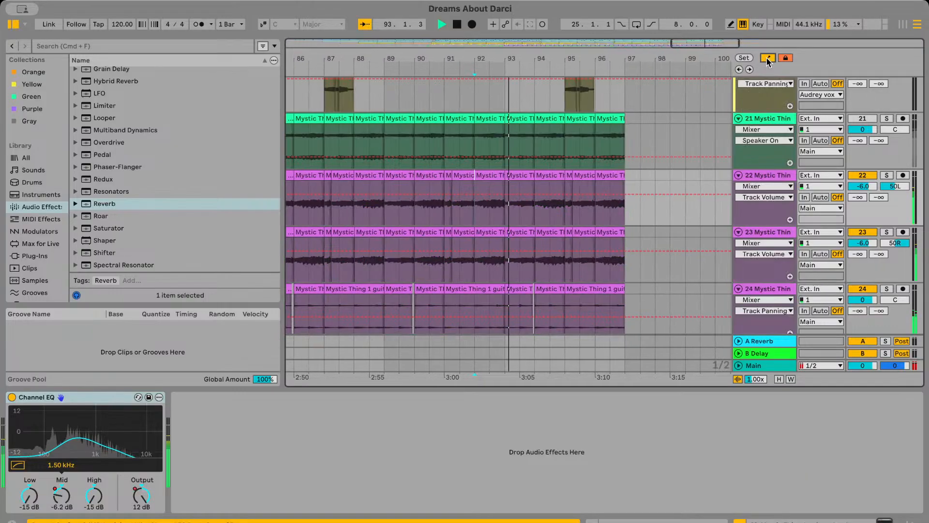
click(766, 213)
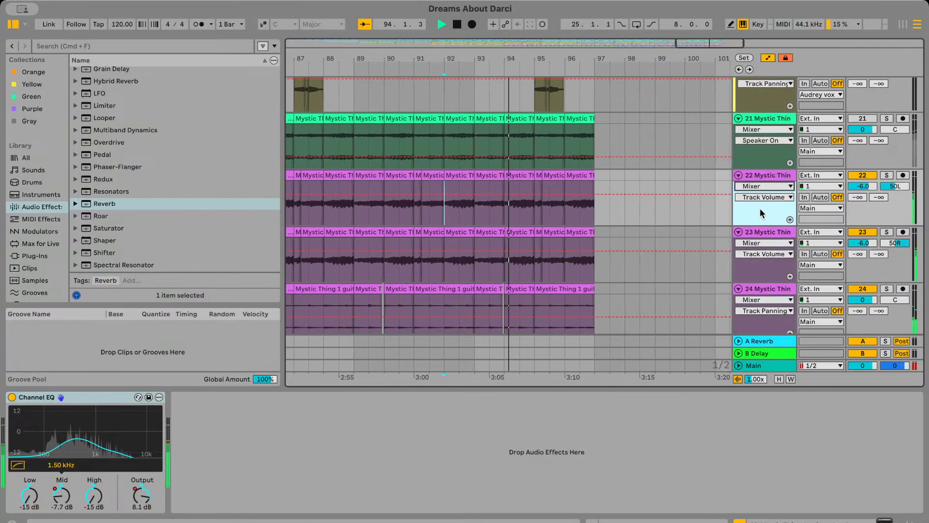
click(764, 185)
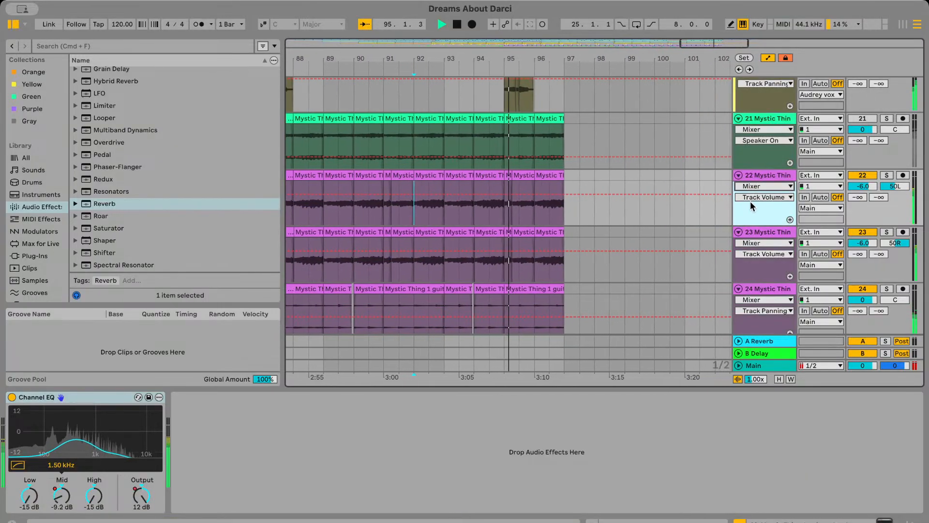
click(747, 205)
drag(535, 192, 537, 201)
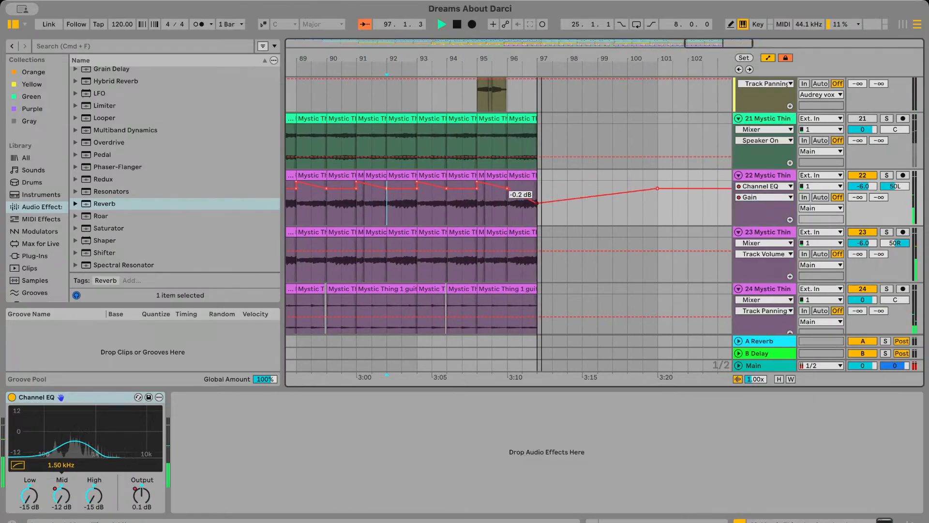
click(778, 248)
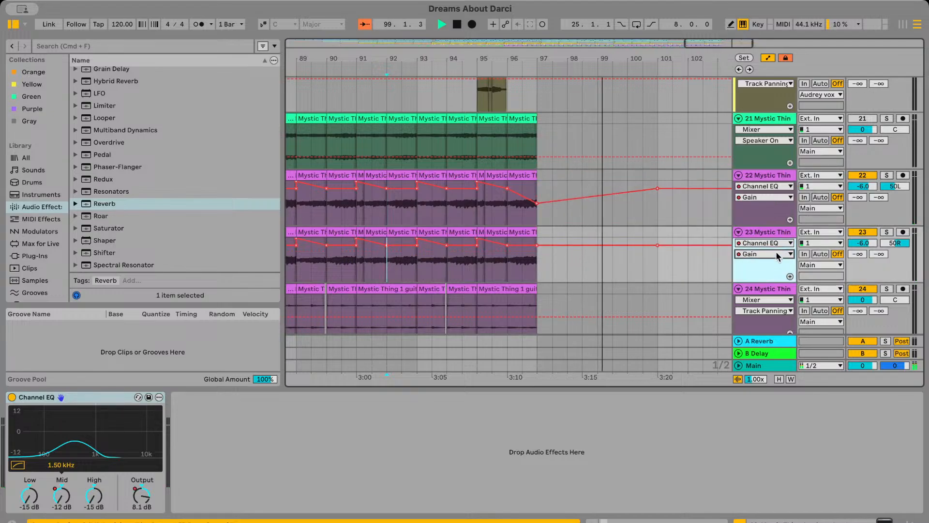
click(536, 204)
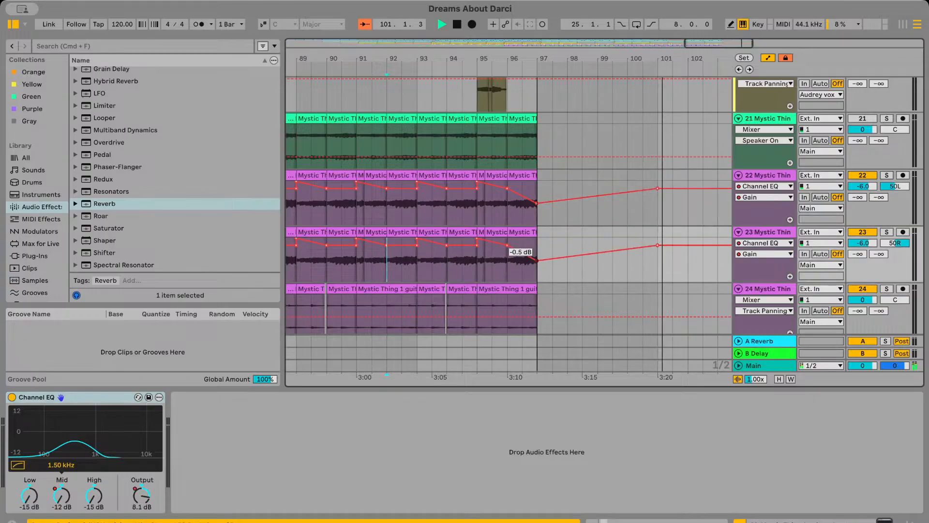
Audition the guitar ending and lower the Channel EQ gain at bar 97 to -12 dB on tracks 22 and 23
drag(536, 245, 538, 260)
key(space)
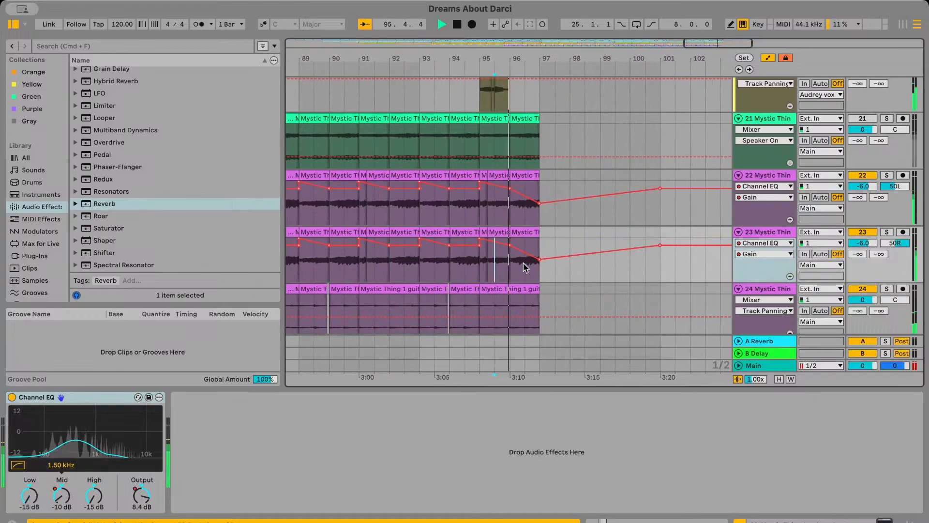
scroll(524, 266, up, 2)
scroll(527, 267, left, 1)
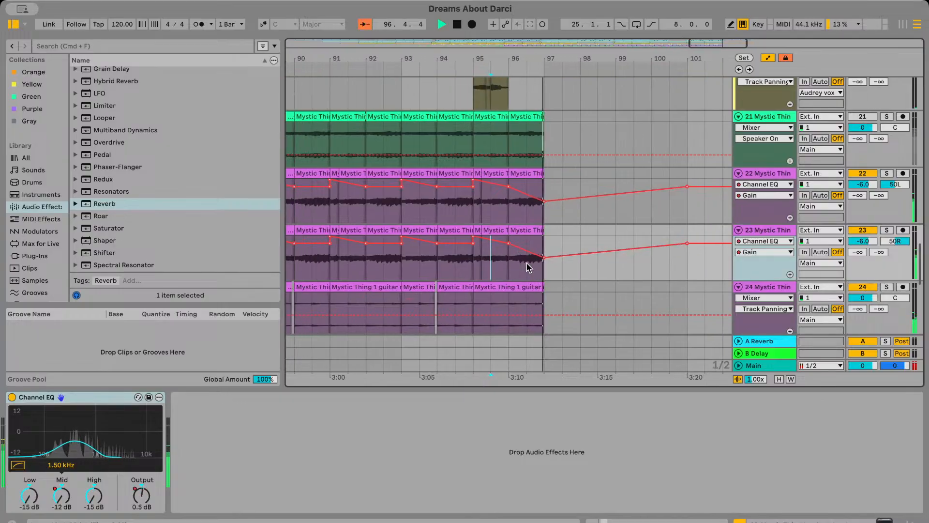
drag(548, 206, 546, 227)
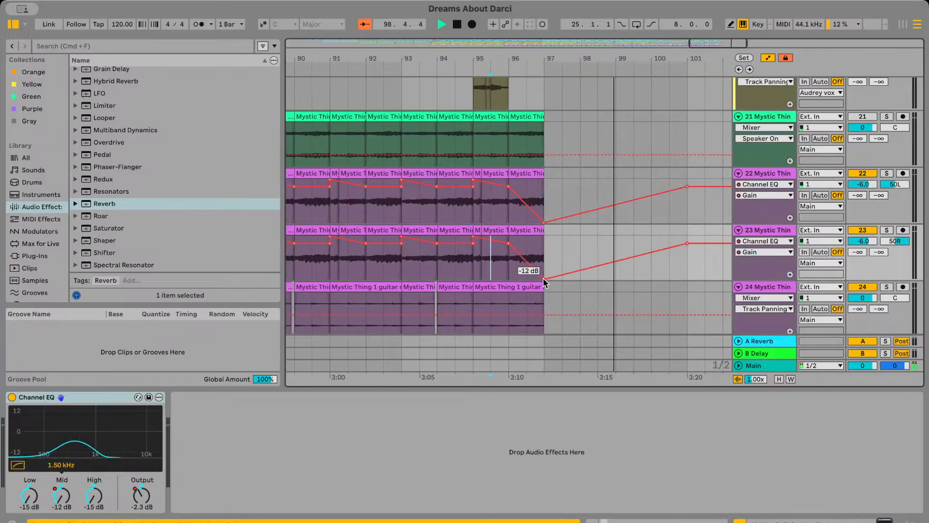
Delete the Channel EQ gain breakpoints at bar 96 on tracks 22 and 23, and turn off the automation view and envelope locking
key(space)
key(space)
scroll(537, 179, left, 1)
scroll(532, 181, right, 1)
click(523, 187)
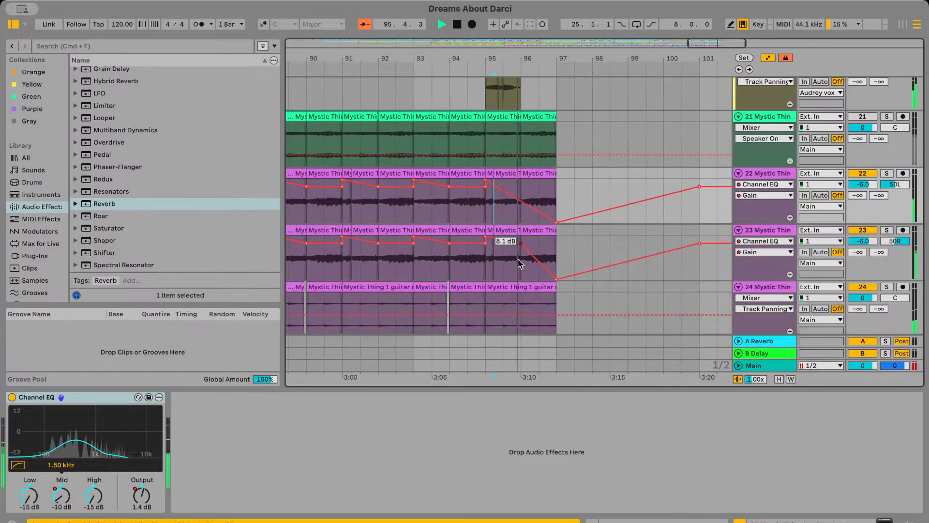
click(523, 242)
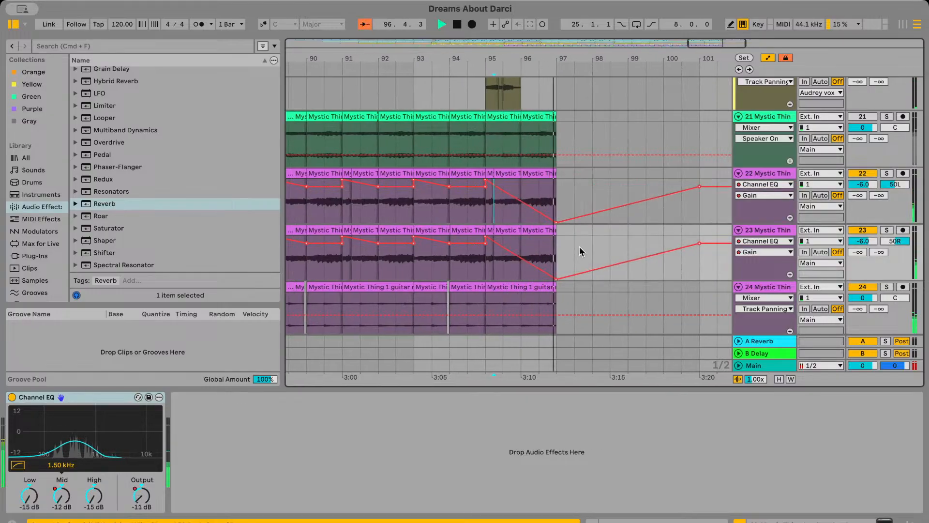
click(768, 59)
click(792, 59)
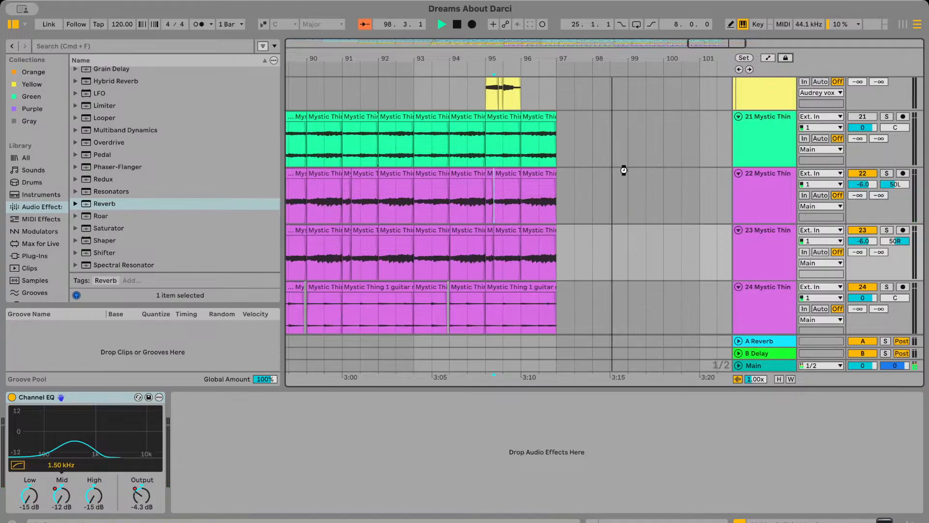
Play back the Black Snake clips on track 26 at bars 20 and 24
scroll(627, 175, down, 10)
scroll(627, 175, down, 7)
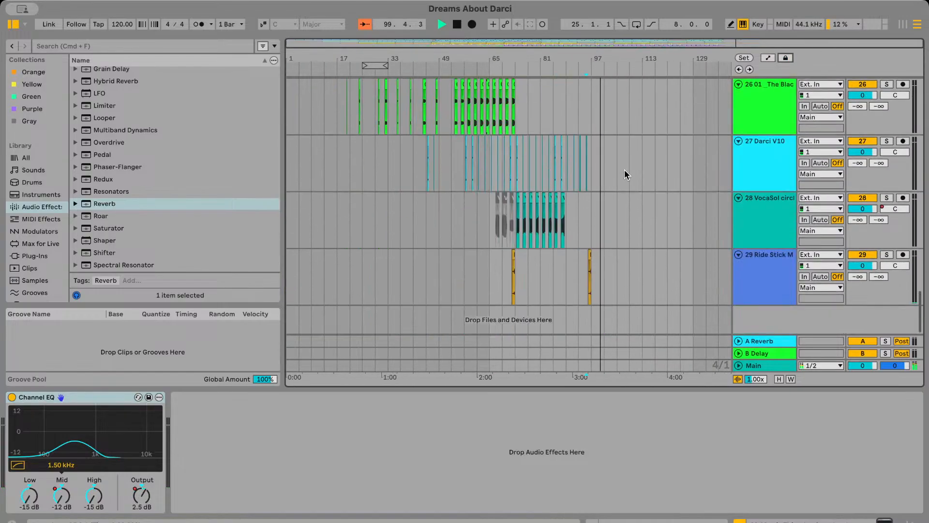
scroll(339, 129, up, 6)
click(341, 127)
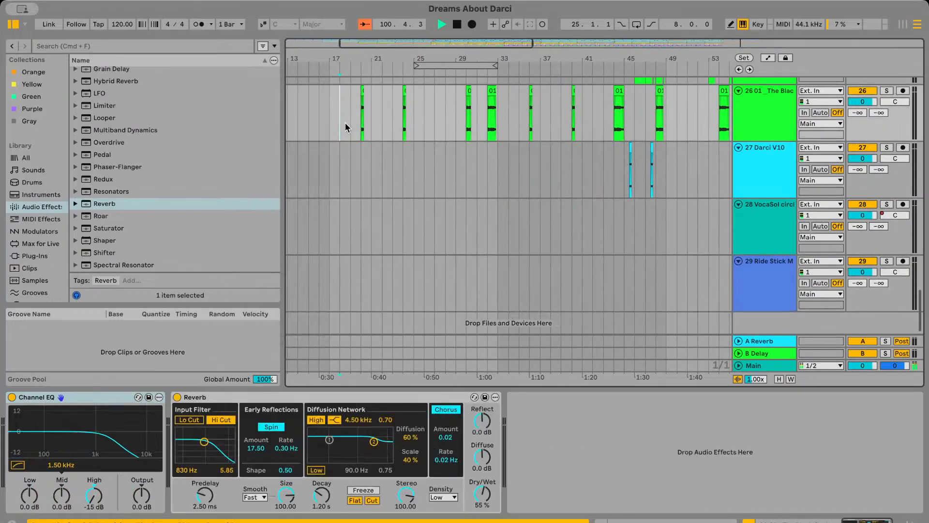
key(space)
scroll(555, 129, up, 5)
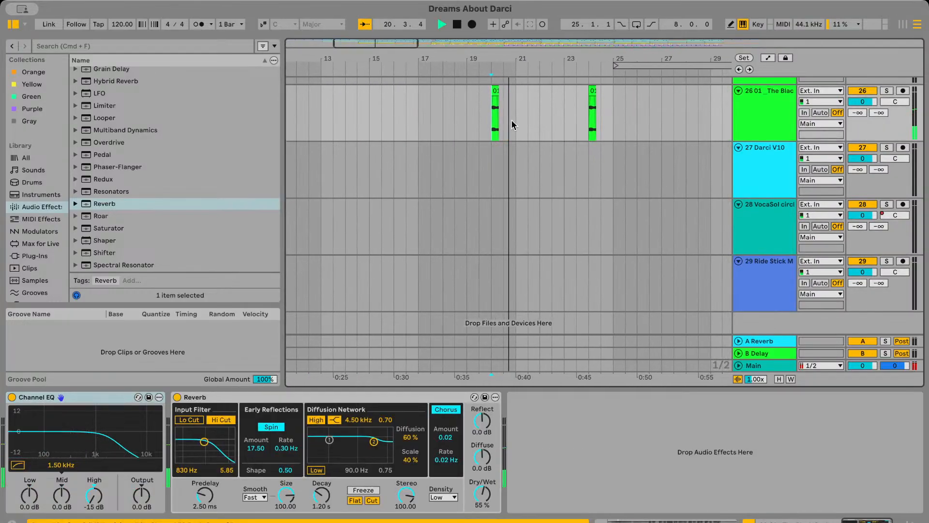
click(473, 119)
key(space)
key(space)
scroll(473, 120, right, 4)
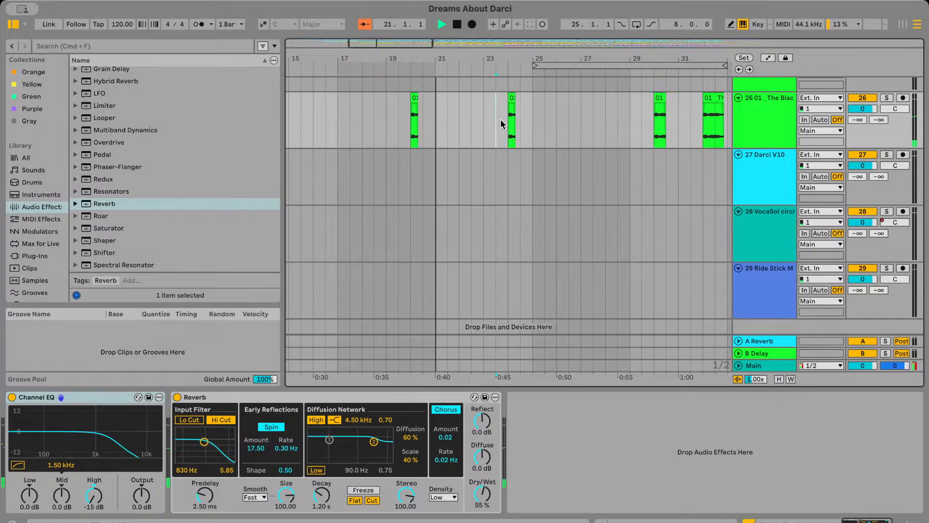
scroll(502, 124, up, 10)
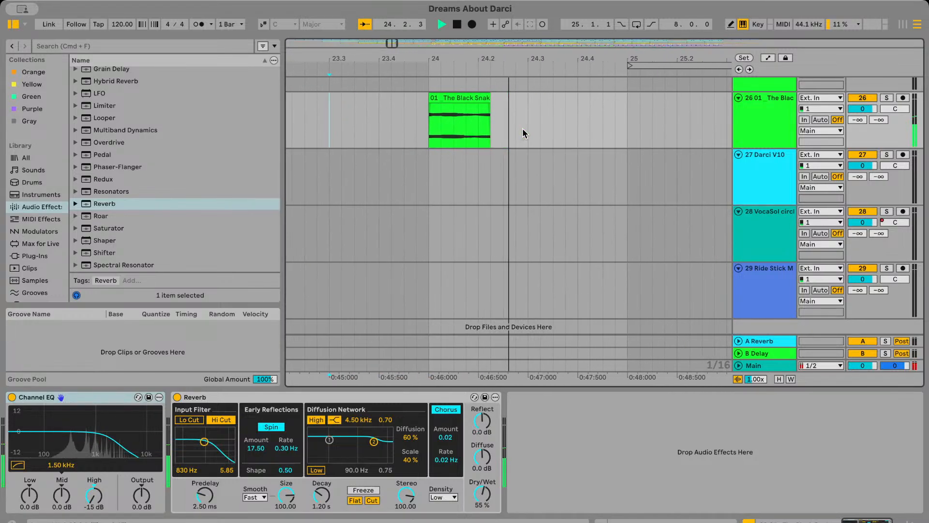
Listen to the Black Snake clips on track 26 from bar 30 through about bar 32
scroll(523, 134, down, 8)
scroll(524, 133, right, 4)
click(522, 139)
key(space)
key(space)
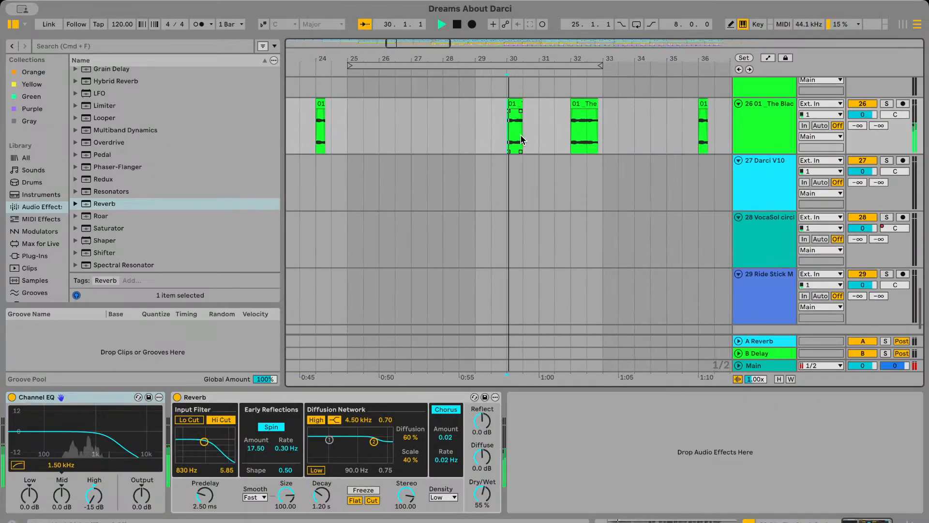
scroll(522, 139, right, 3)
scroll(522, 139, down, 1)
scroll(521, 139, right, 12)
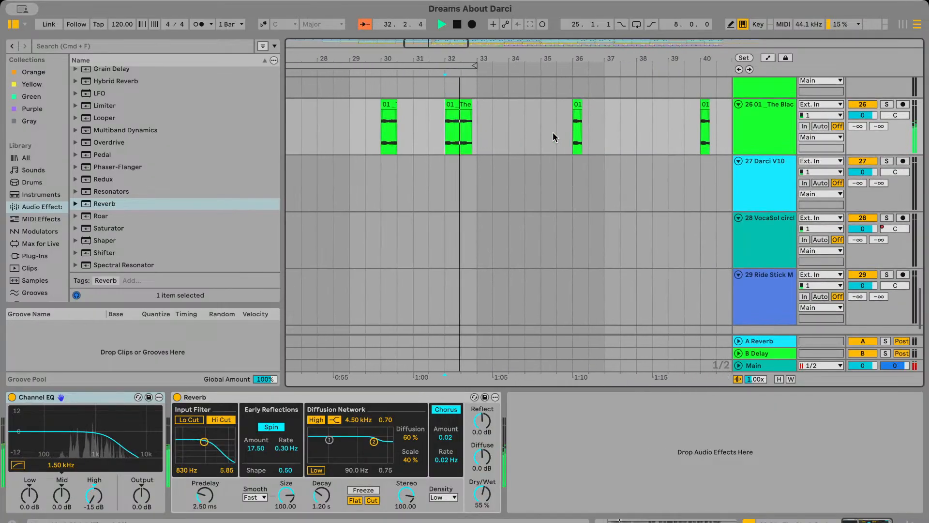
scroll(553, 139, up, 1)
scroll(527, 145, right, 2)
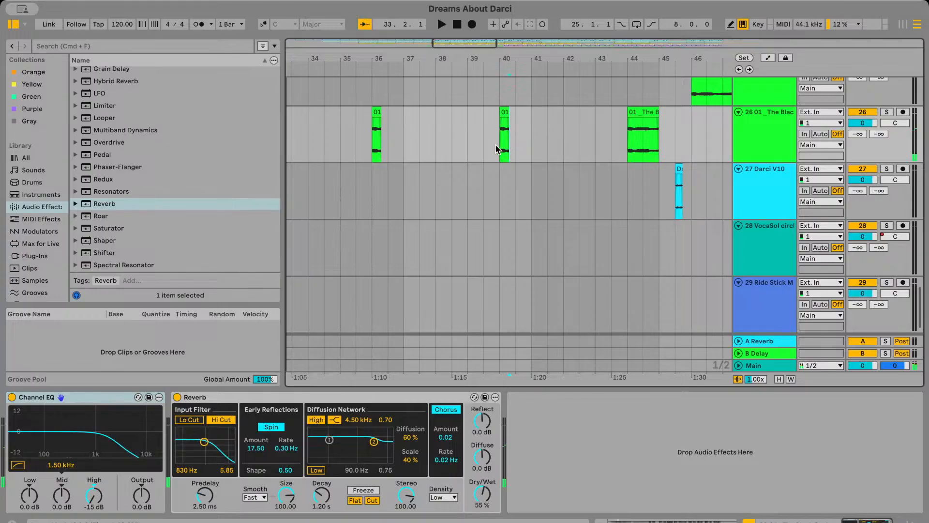
Play back the Black Snake clips on tracks 25 and 26 between about bars 44 and 54
scroll(496, 148, up, 1)
scroll(532, 149, right, 10)
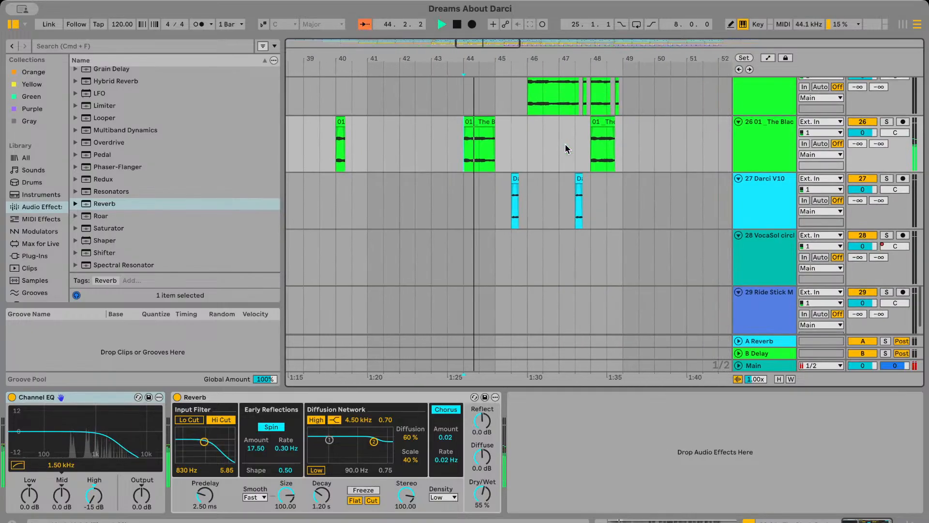
scroll(442, 129, up, 5)
scroll(438, 121, right, 3)
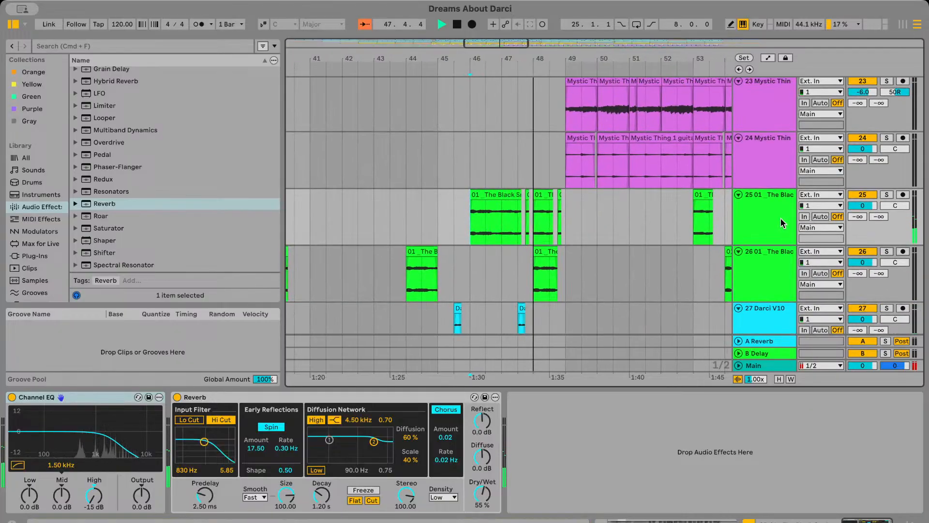
scroll(606, 245, right, 5)
scroll(607, 245, down, 1)
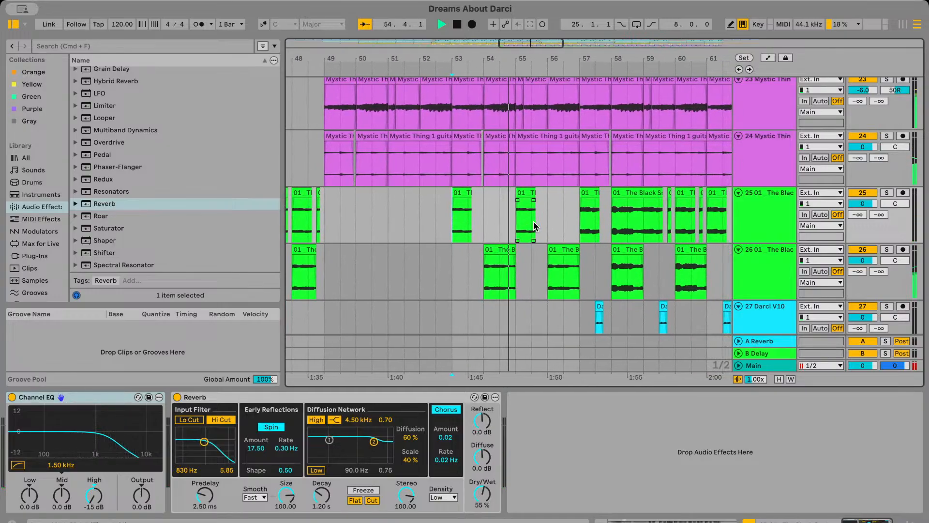
scroll(465, 229, left, 3)
scroll(436, 221, left, 2)
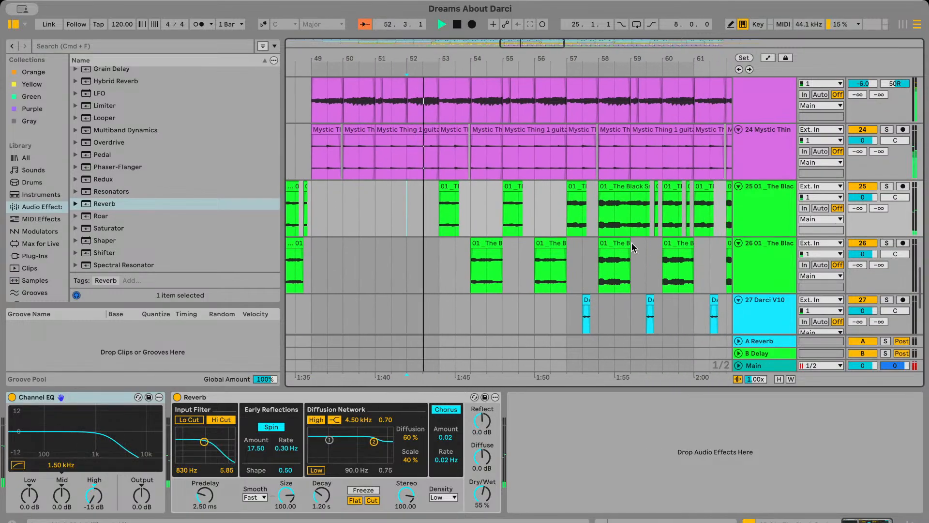
Compare the clip gain of the Black Snake clips at bars 58 and 54 on track 26
click(619, 241)
click(481, 240)
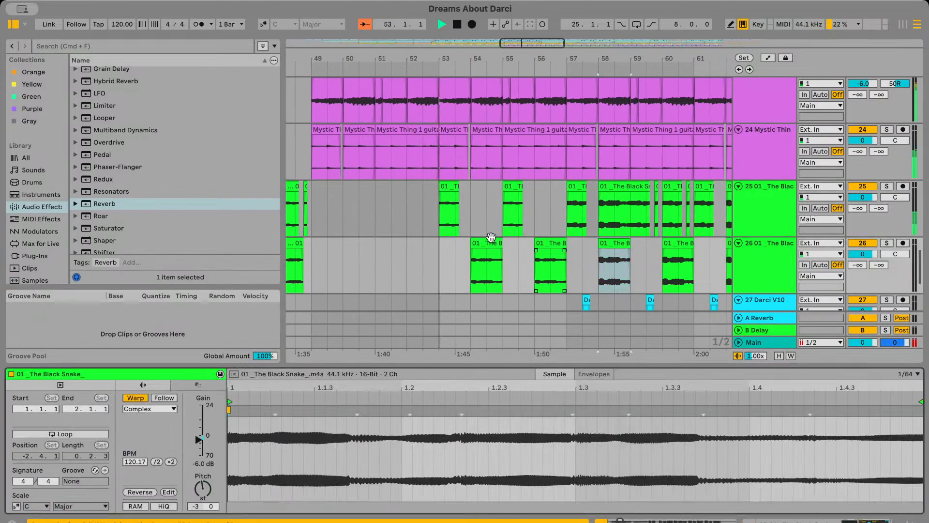
key(minus)
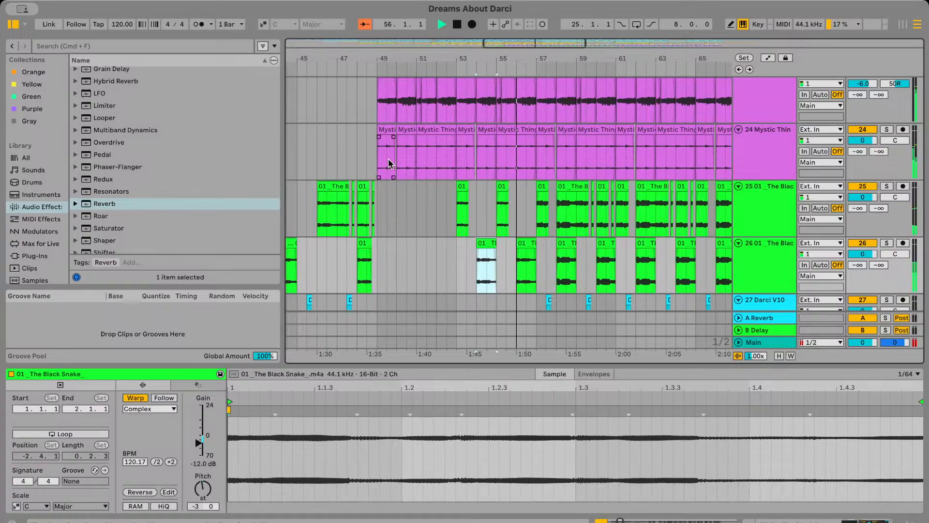
Look through the arrangement of tracks 21 to 29 between about bar 41 and the end of the guitars at bar 97
scroll(388, 160, down, 8)
scroll(388, 160, up, 6)
scroll(588, 172, up, 4)
scroll(588, 173, down, 3)
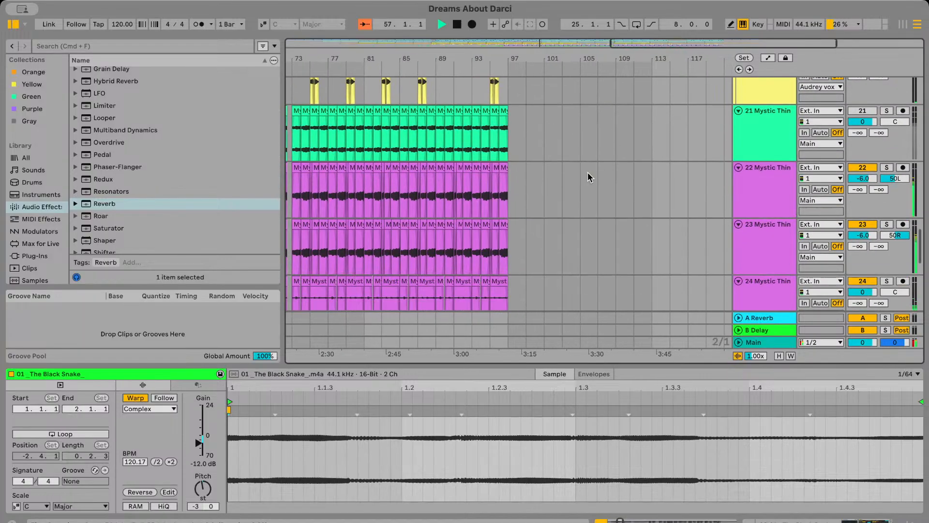
scroll(559, 182, up, 4)
scroll(560, 182, down, 5)
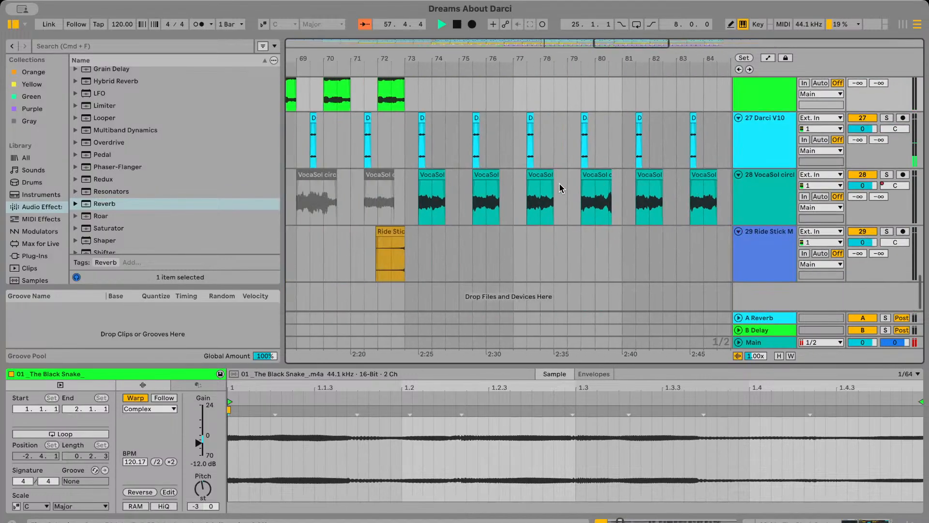
scroll(559, 182, up, 5)
scroll(559, 182, left, 10)
scroll(559, 182, down, 3)
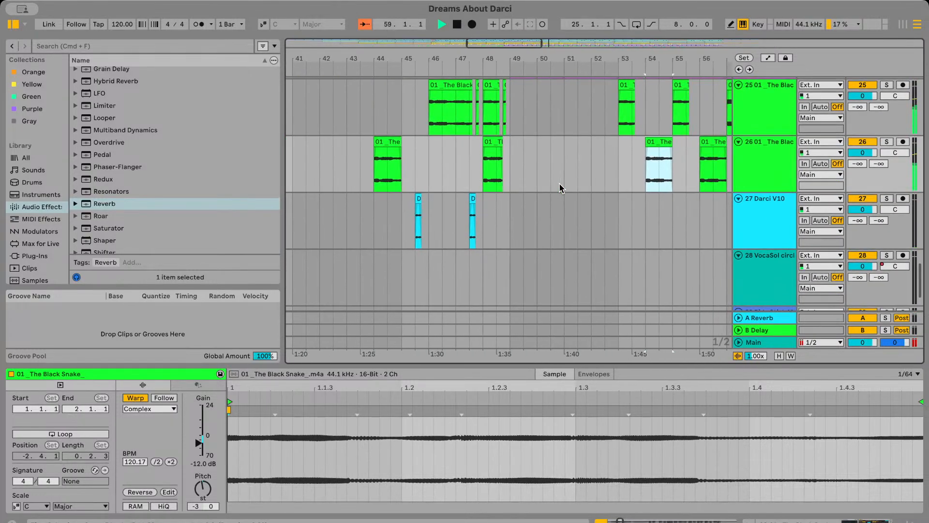
scroll(560, 183, up, 4)
scroll(559, 183, left, 3)
scroll(560, 183, down, 5)
scroll(559, 183, right, 4)
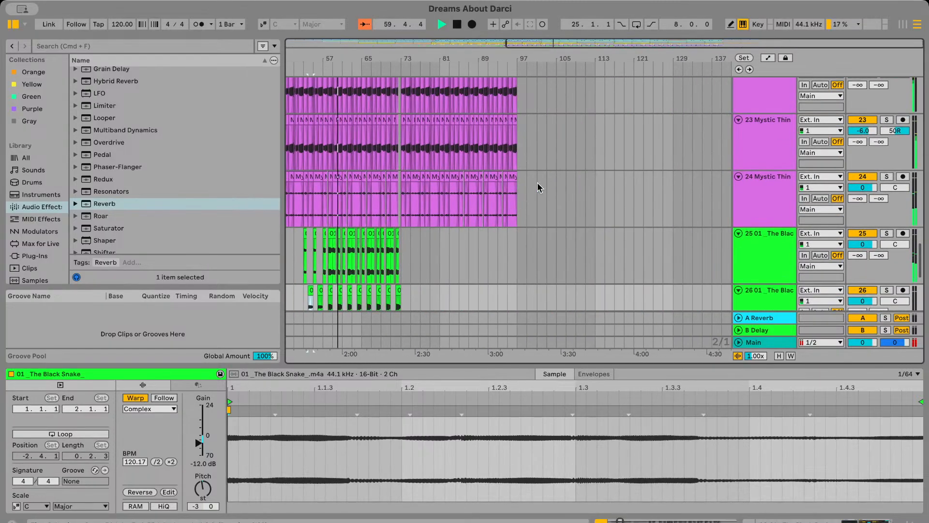
Check the Channel EQ gain automation on tracks 22 and 23 around bar 97 and hide it again
scroll(539, 188, up, 4)
scroll(785, 110, up, 2)
click(769, 58)
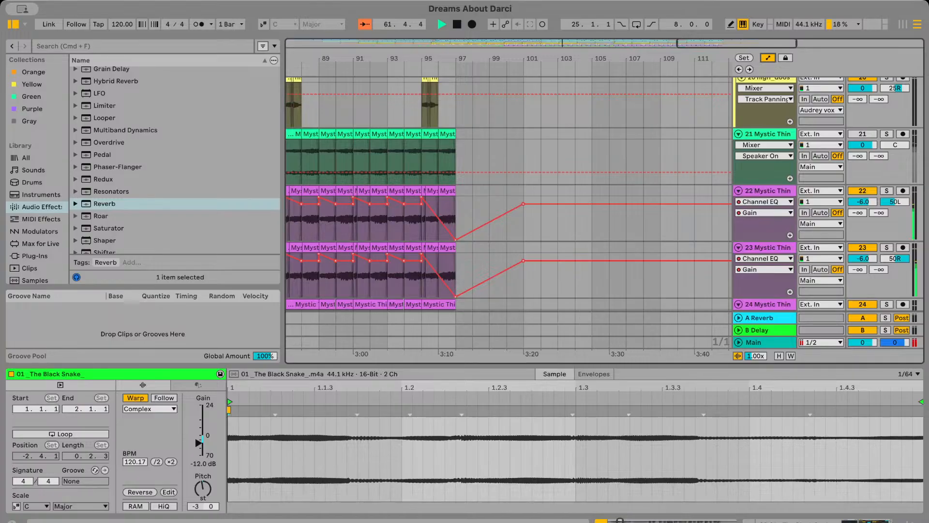
click(771, 58)
scroll(569, 208, down, 7)
scroll(569, 207, left, 10)
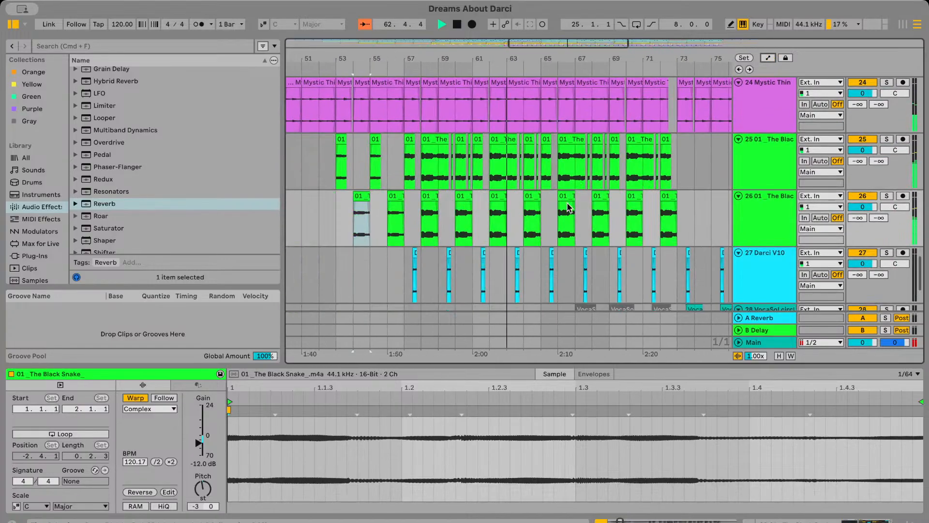
Play back the arrangement from about bar 51, leading into the Black Snake clips on tracks 25 and 26
scroll(569, 207, up, 2)
click(466, 178)
key(space)
key(space)
key(plus)
scroll(504, 159, right, 1)
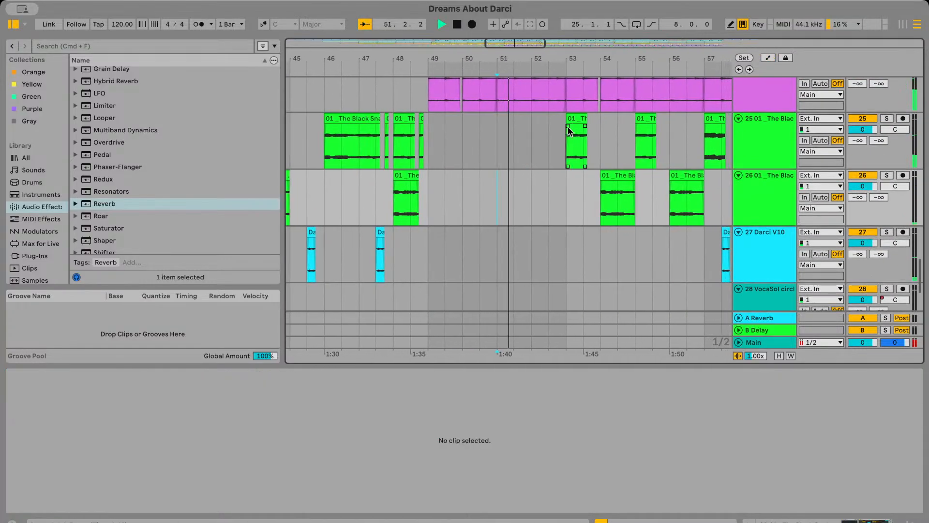
Set the gain of the Black Snake clips at bar 53 on track 25 and bar 54 on track 26 to -9 dB
click(572, 121)
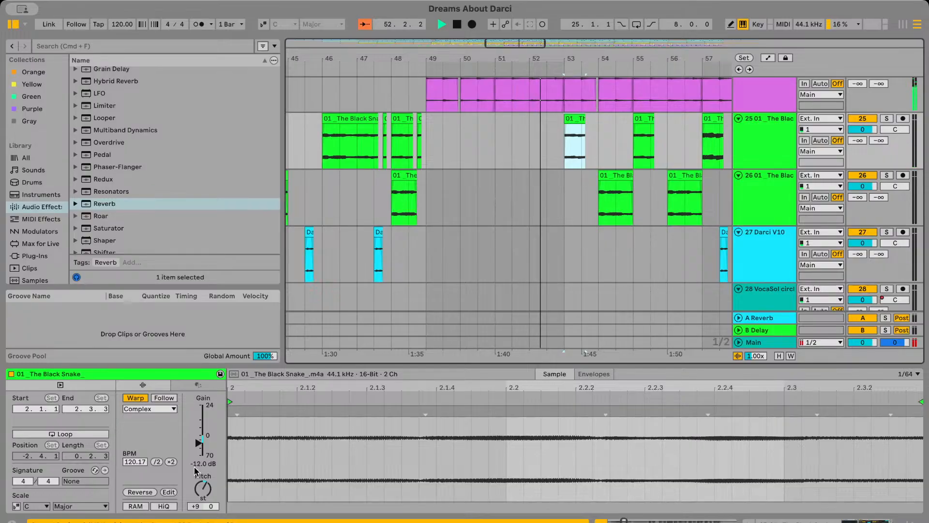
drag(200, 466, 199, 463)
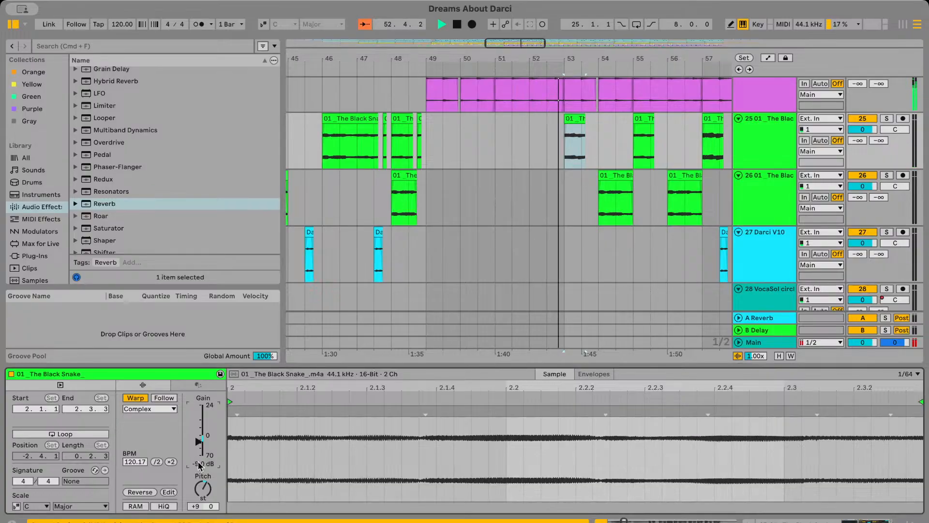
click(623, 178)
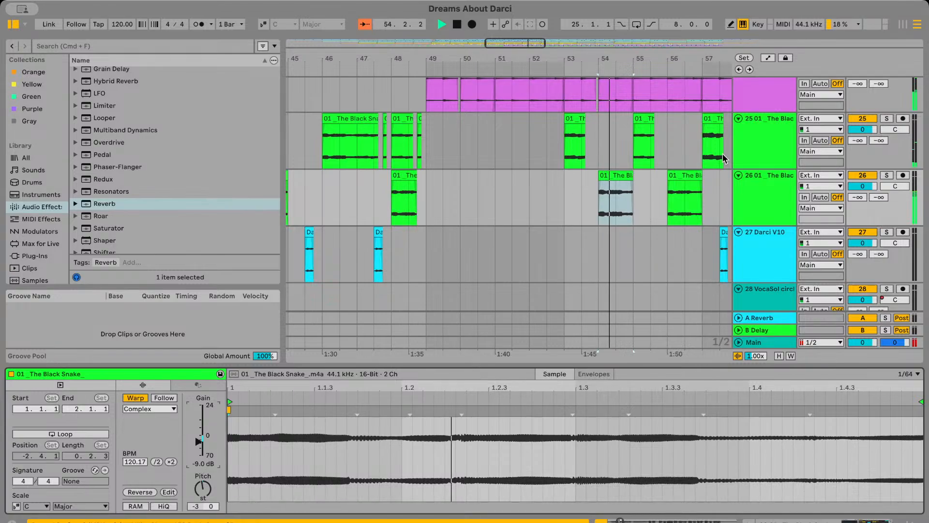
Set the gain of the Black Snake clip at bar 55 on track 25 to -9 dB
click(644, 146)
click(206, 465)
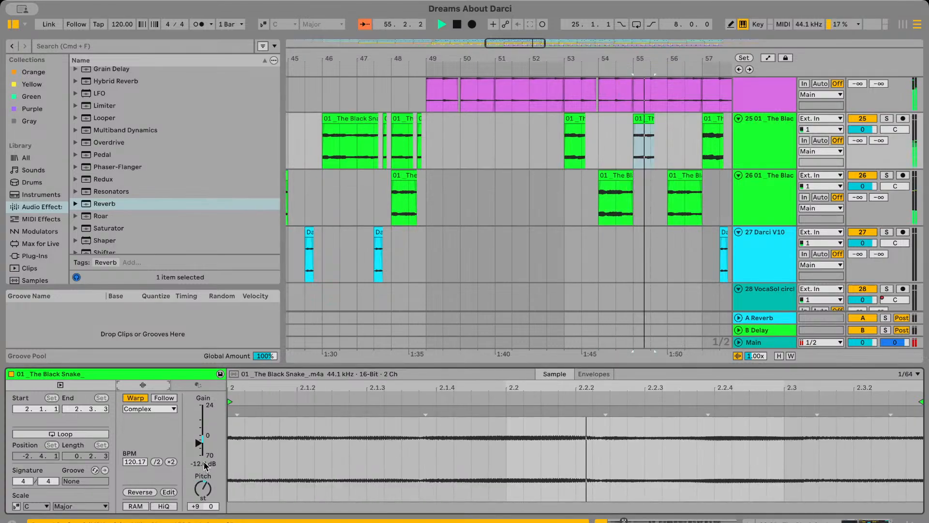
click(203, 455)
text(-9)
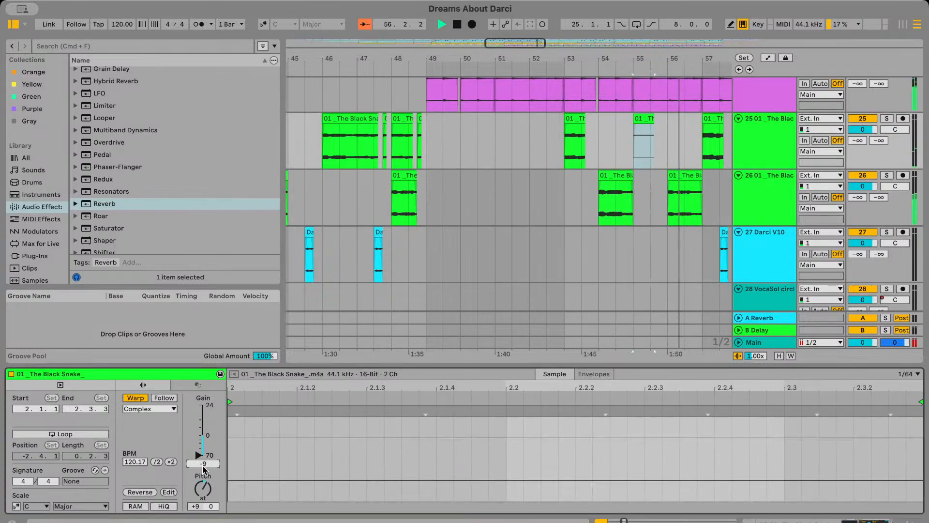
key(Return)
Set the gain of the Black Snake clip at bar 56 on track 26 to -6 dB
click(683, 178)
click(198, 465)
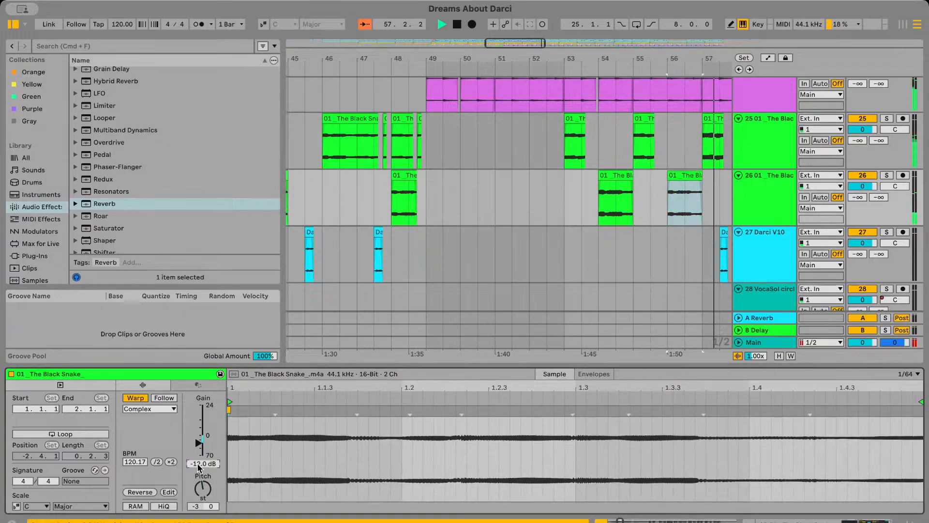
text(-6)
key(Return)
Play back the Black Snake clips on tracks 25 and 26 from bar 55 to about bar 57
click(634, 153)
key(space)
key(space)
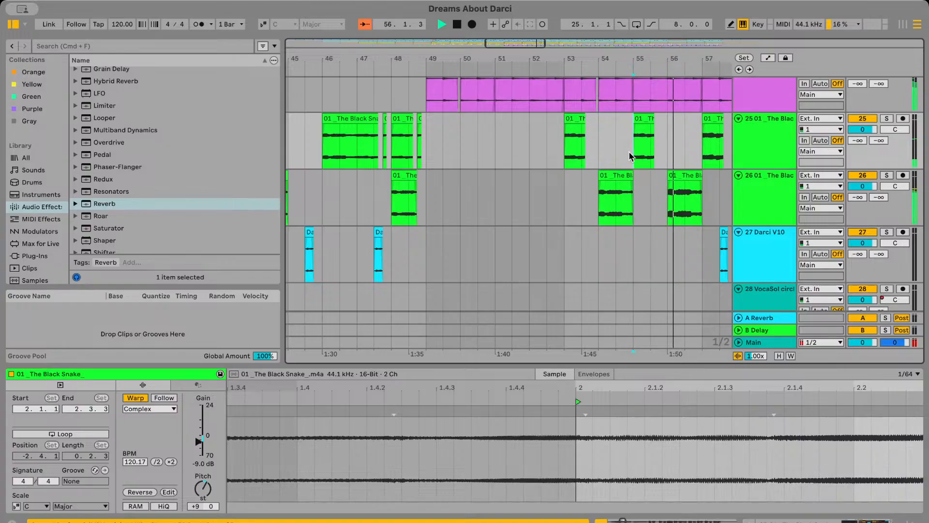
scroll(630, 157, right, 3)
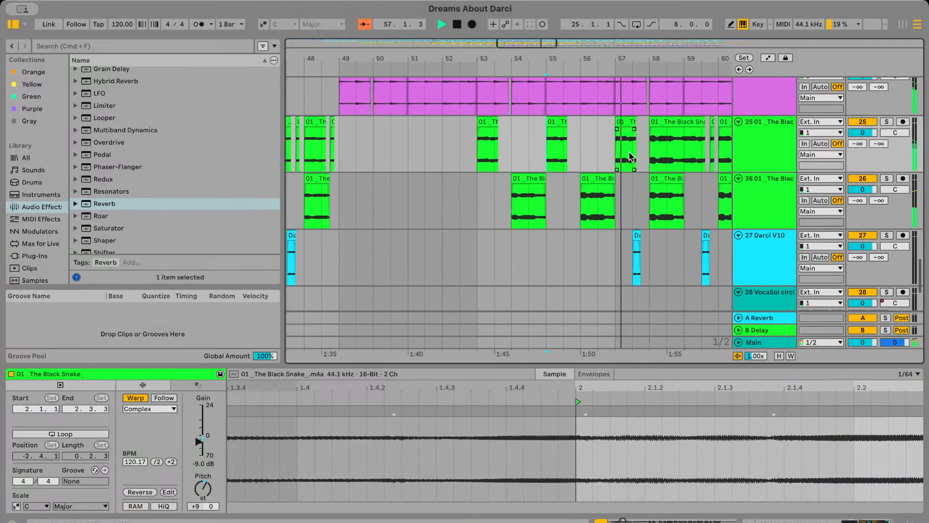
Play the arrangement from bar 57 to about bar 83, checking the Black Snake, Darci V10, VocaSol and Mystic Thing tracks
scroll(611, 174, right, 5)
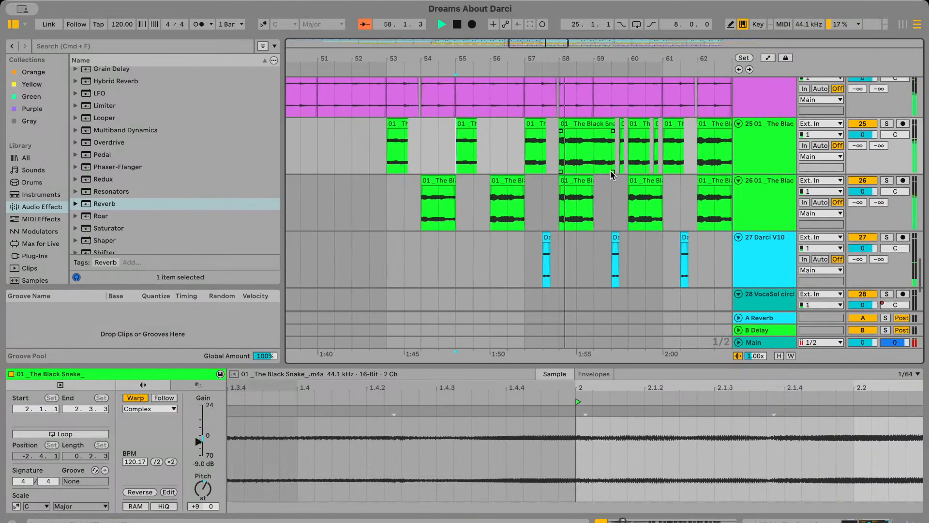
scroll(611, 174, right, 2)
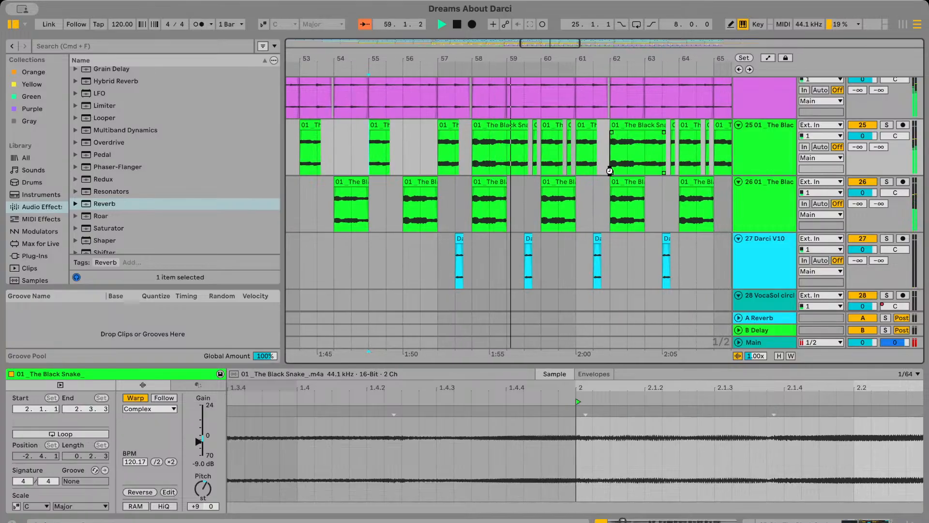
scroll(610, 175, right, 4)
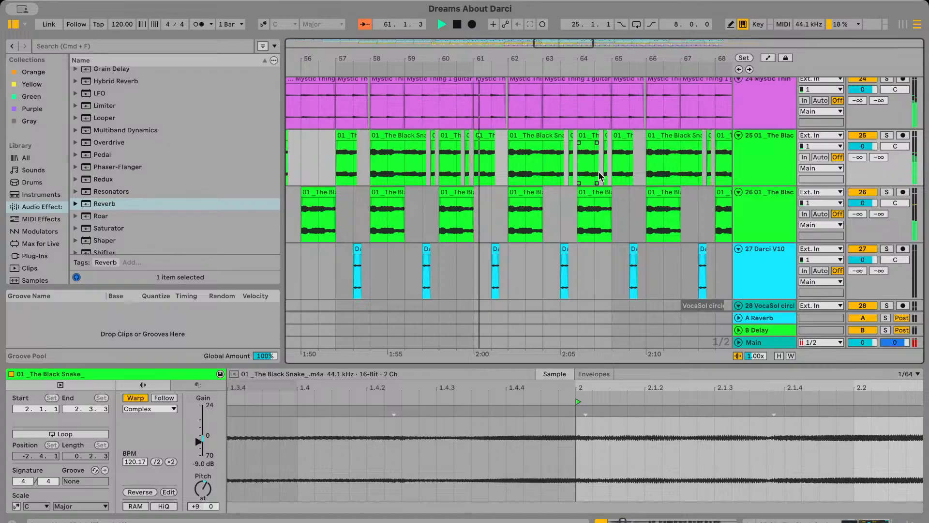
scroll(600, 175, right, 4)
drag(633, 375, 651, 393)
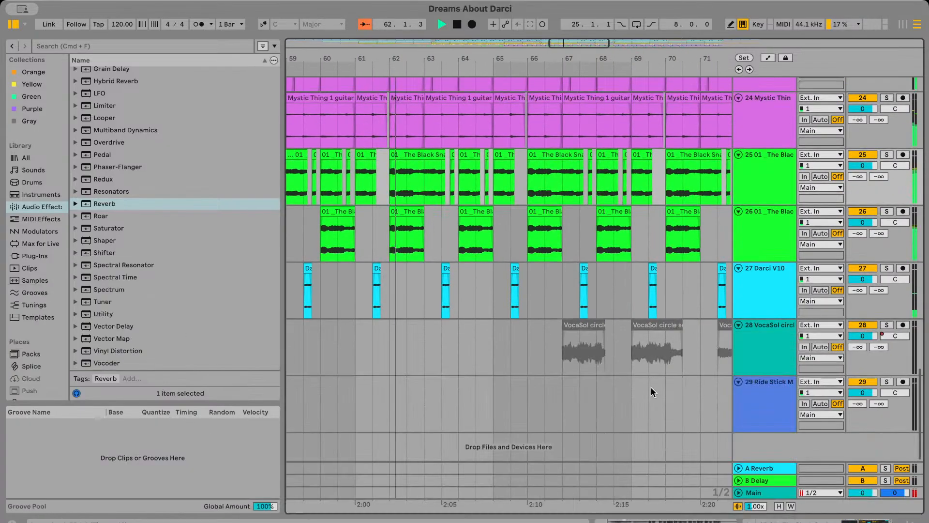
scroll(659, 368, down, 3)
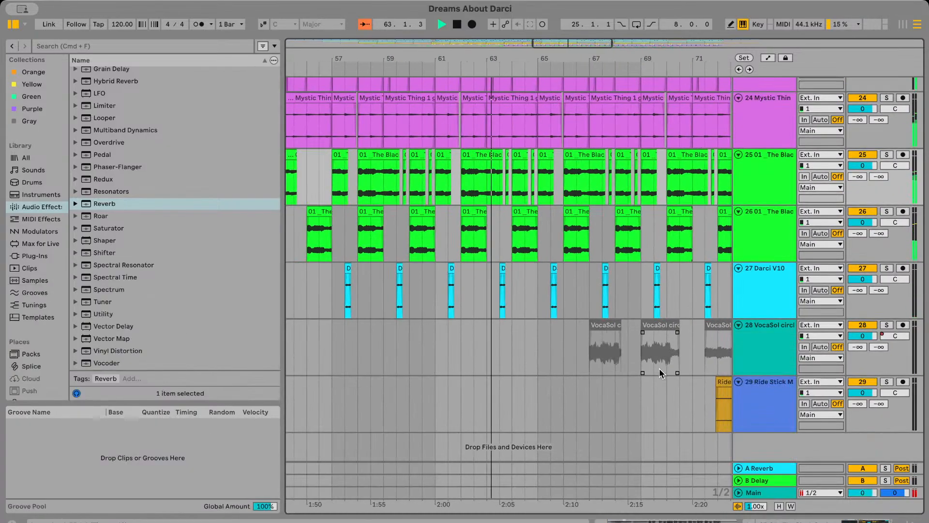
scroll(659, 368, down, 3)
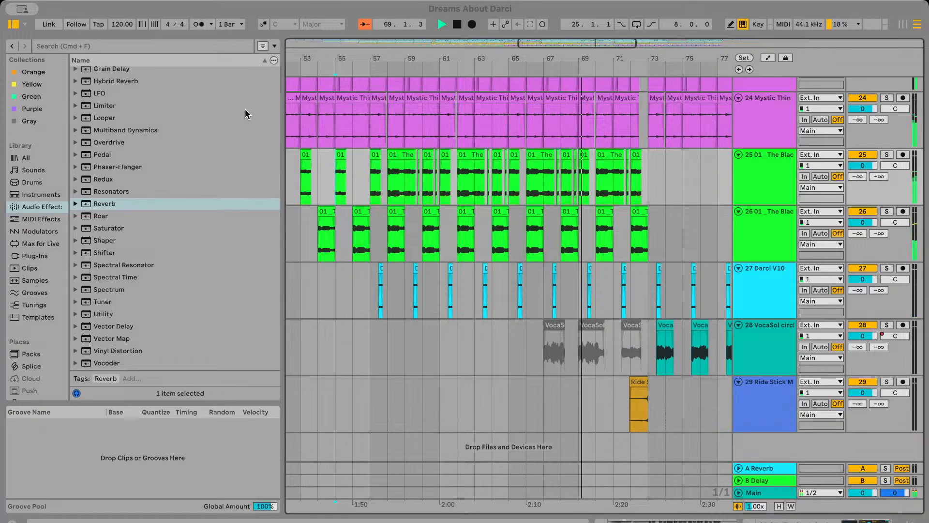
scroll(417, 357, right, 5)
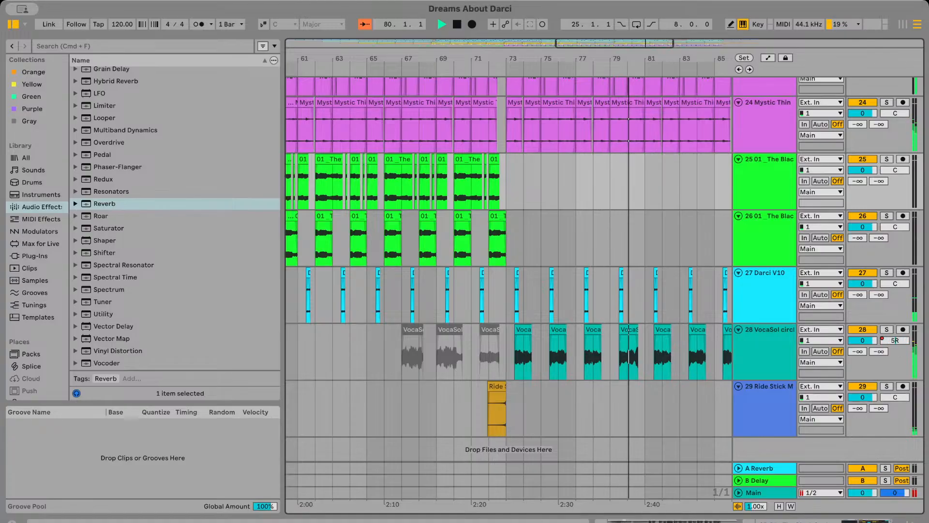
scroll(510, 362, right, 5)
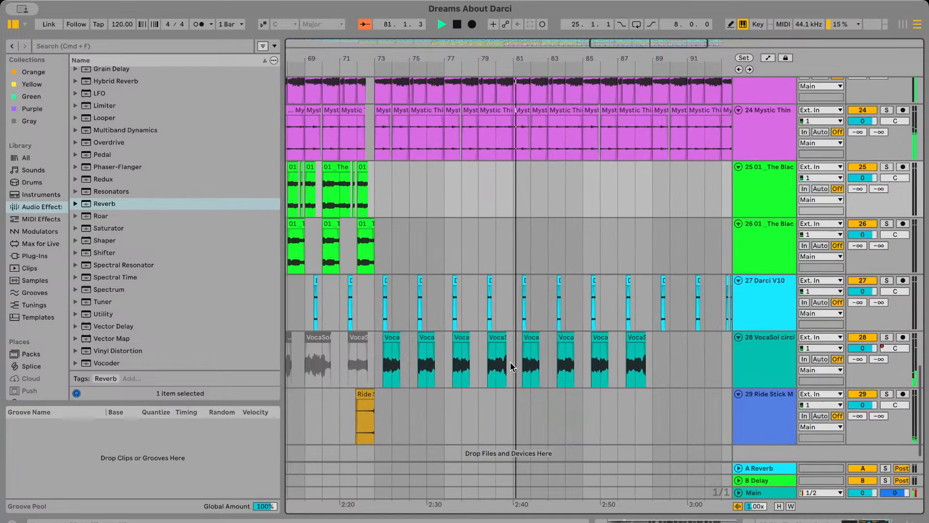
scroll(510, 361, up, 6)
scroll(510, 361, left, 3)
scroll(510, 361, down, 2)
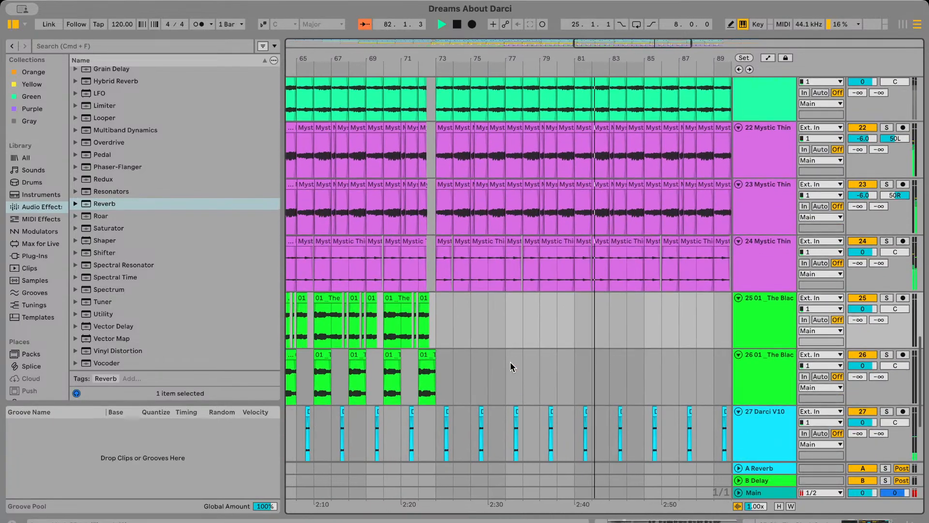
scroll(510, 361, up, 2)
scroll(510, 362, down, 2)
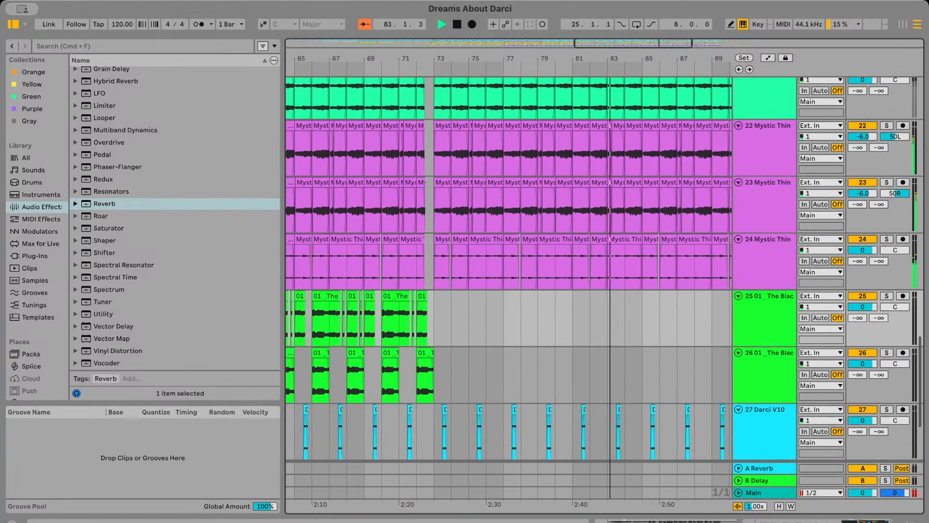
key(space)
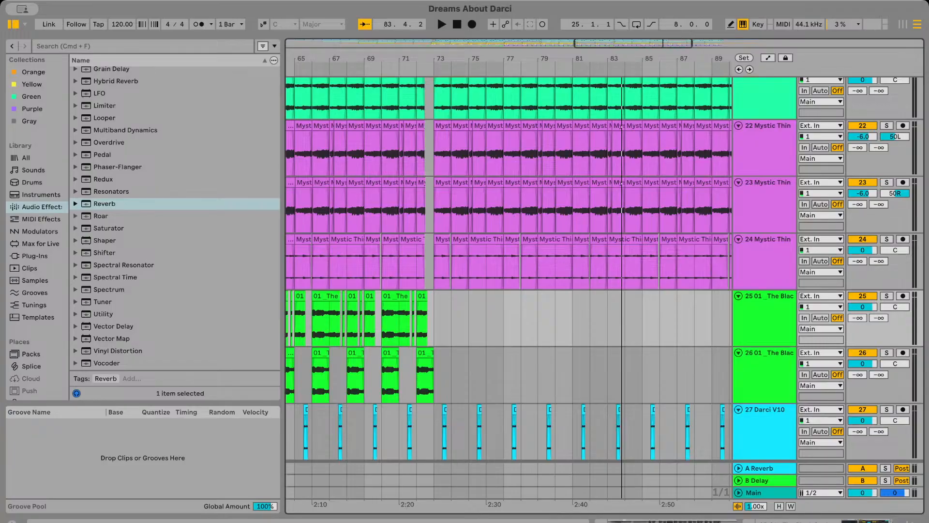
Add the DAD brass pad audio at bar 73 on a new track below Ride Stick and play it soloed
scroll(504, 378, down, 5)
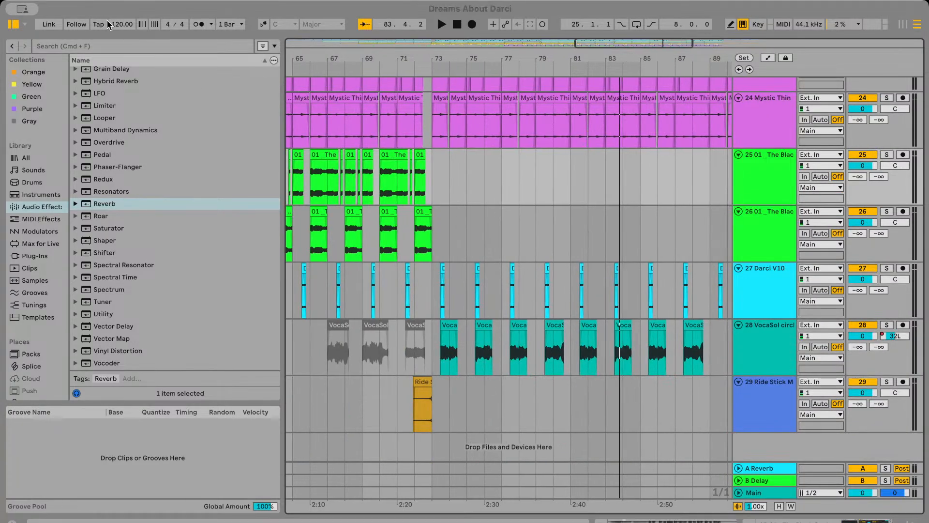
drag(550, 453, 436, 443)
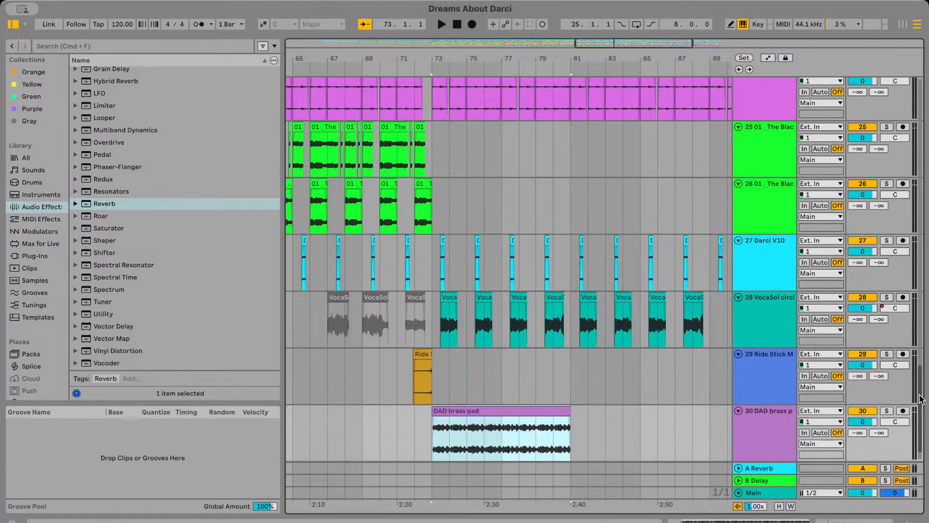
key(s)
key(space)
Set the DAD brass pad clip's gain to -9 dB and unsolo track 30
double_click(533, 407)
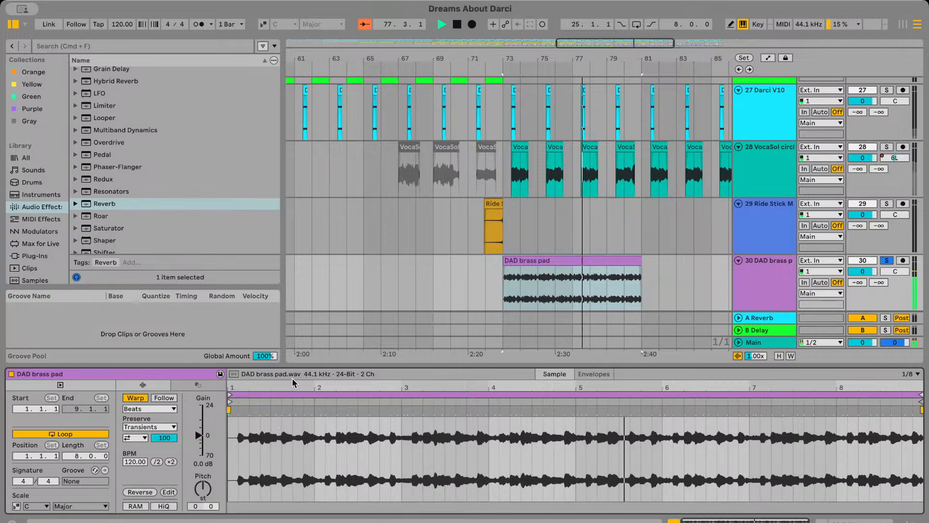
click(540, 263)
drag(198, 435, 199, 470)
click(887, 261)
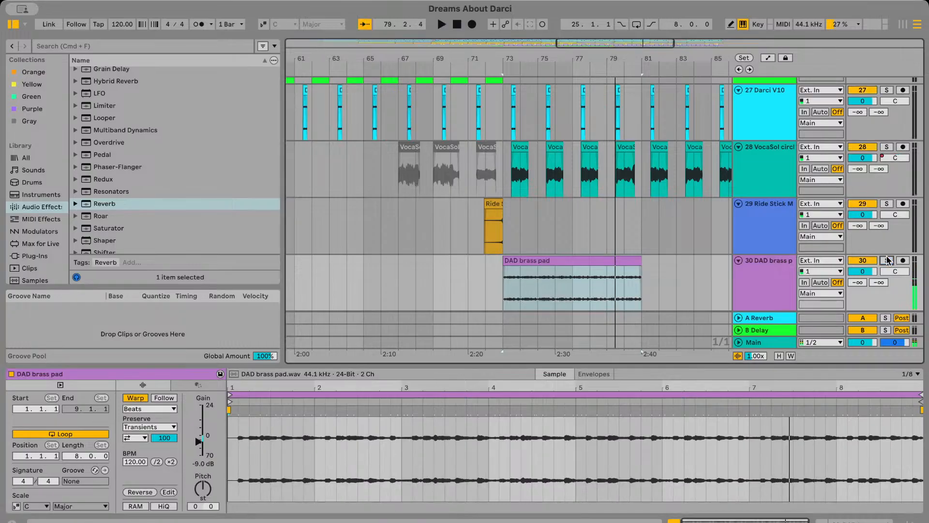
Play the mix from bar 72 and move the DAD brass pad clip on track 30 to bar 65
click(490, 282)
key(space)
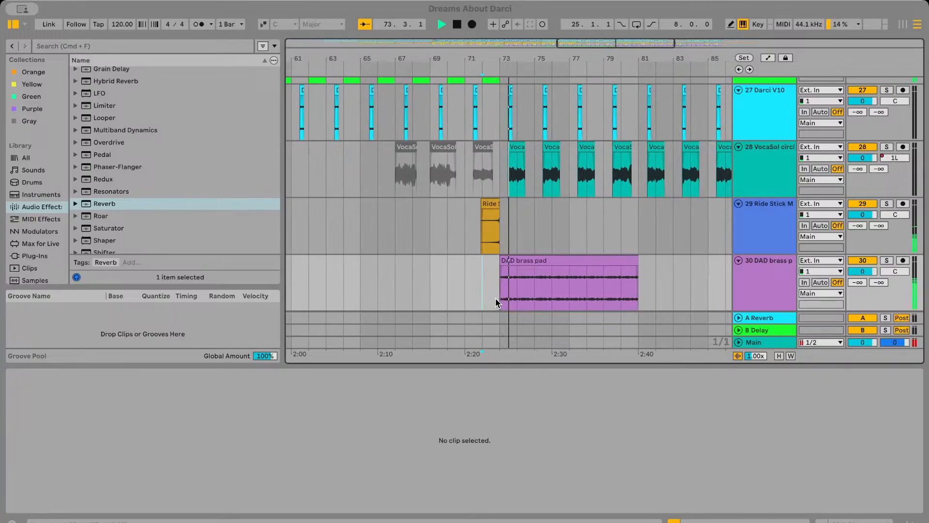
click(516, 258)
click(516, 259)
scroll(516, 259, down, 5)
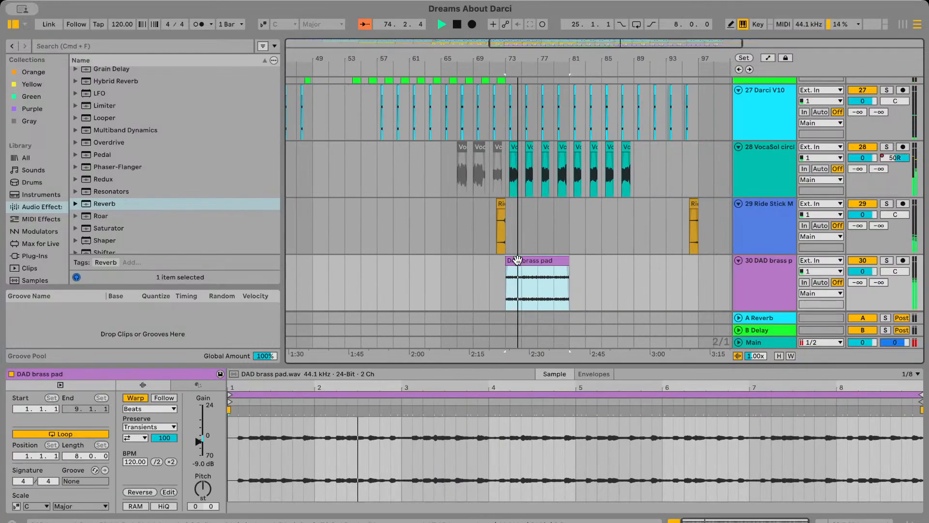
drag(517, 260, 435, 299)
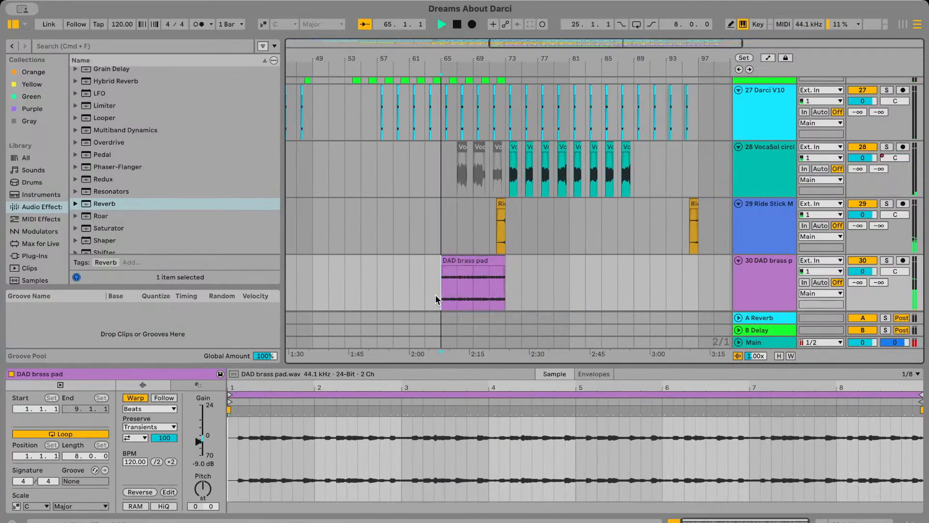
Delete the DAD brass pad clip at bar 65 on track 30 and undo the deletion
scroll(435, 296, up, 4)
scroll(492, 291, down, 4)
scroll(546, 263, left, 1)
scroll(546, 264, up, 1)
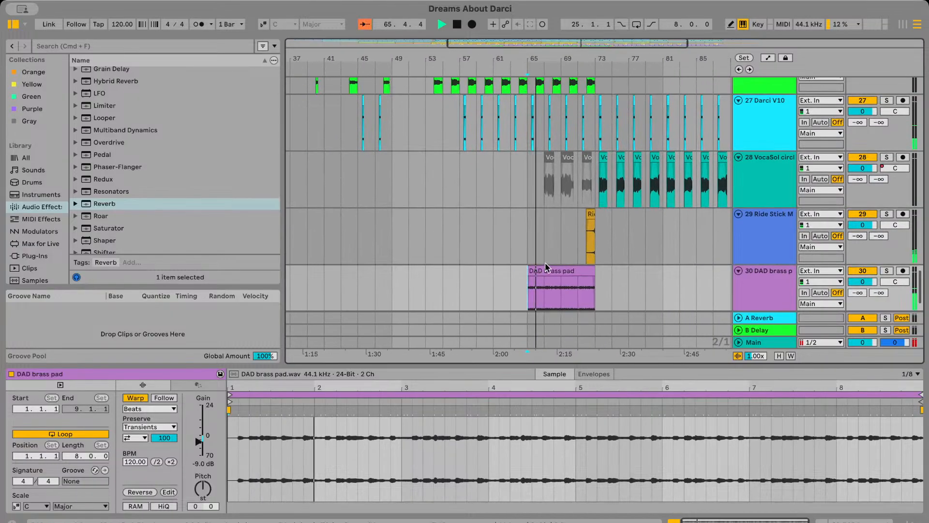
click(546, 271)
key(Delete)
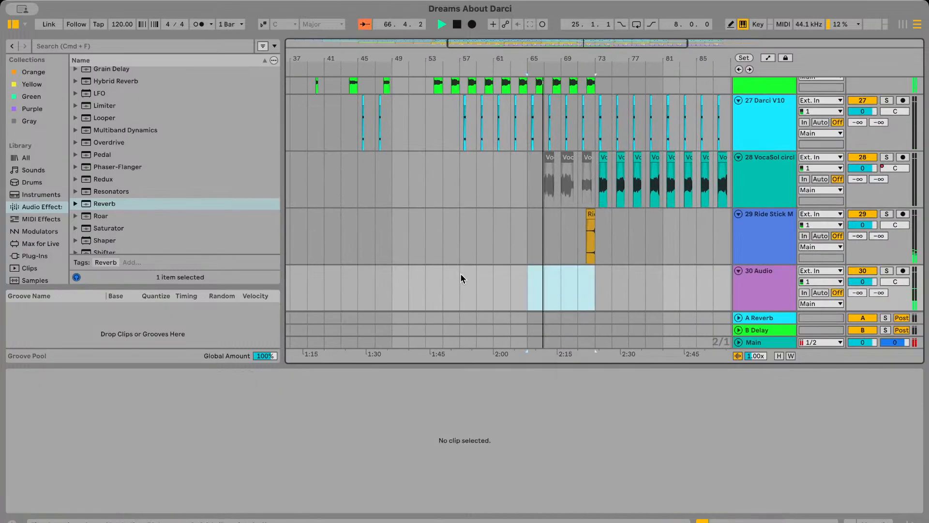
key(super+z)
Play the arrangement from bar 53 and again from around bar 61
scroll(461, 274, up, 2)
click(463, 248)
click(435, 249)
key(space)
key(space)
scroll(435, 249, up, 4)
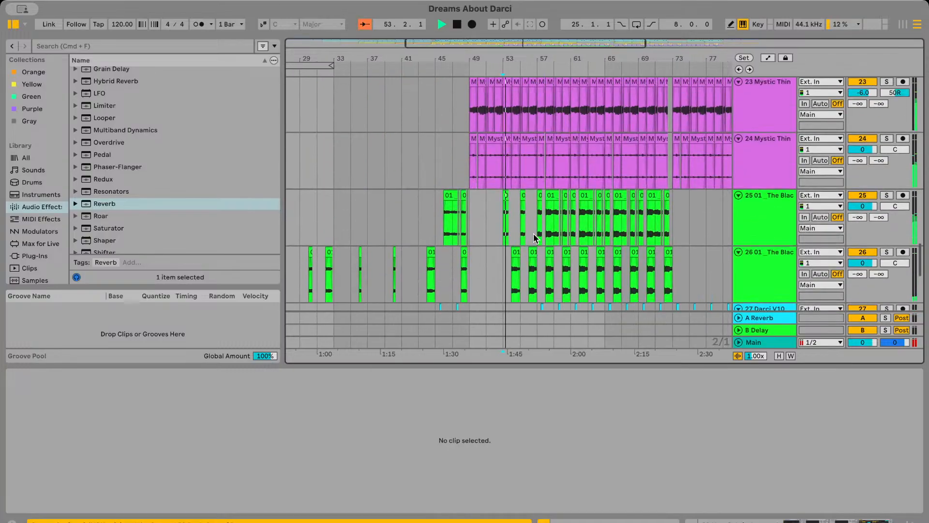
click(573, 228)
key(space)
key(space)
Paste a copy of the DAD brass pad clip at bar 81 on track 30
scroll(572, 228, down, 5)
click(572, 228)
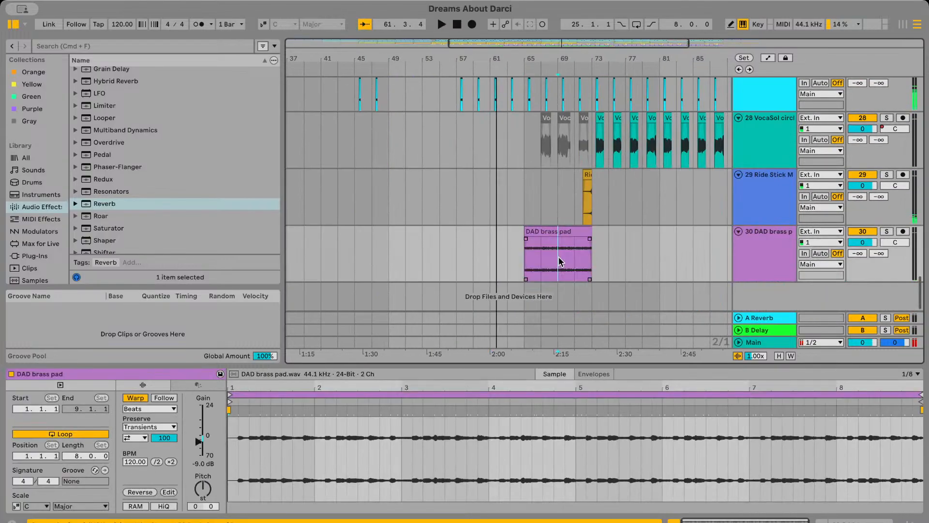
click(608, 262)
key(super+v)
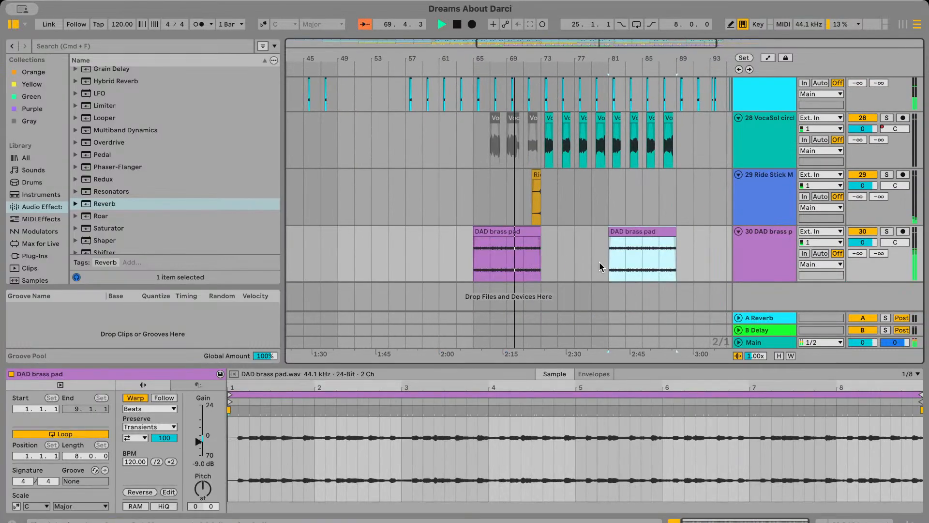
Play the mix from just before bar 81 and duplicate the DAD brass pad clip there to bar 89
click(600, 262)
key(space)
key(space)
scroll(577, 259, right, 1)
click(512, 232)
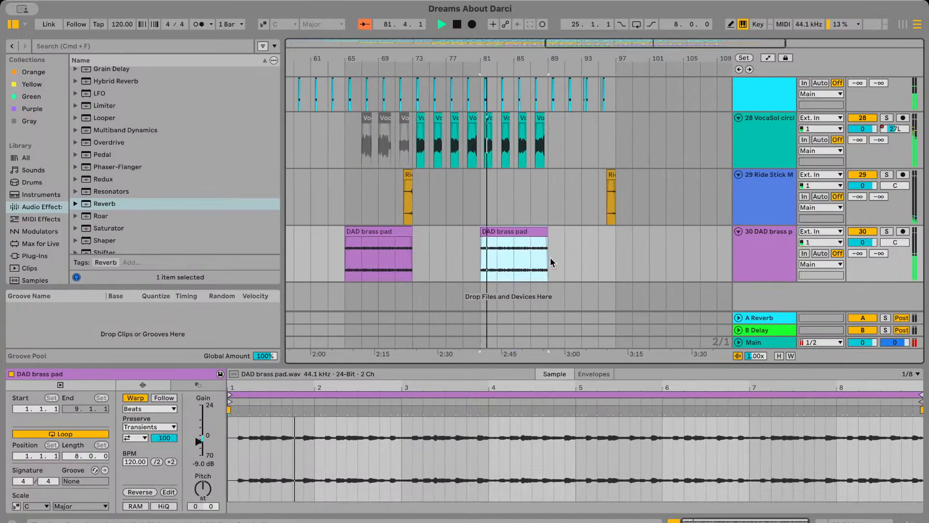
key(super+d)
Play the transition between the two adjoining DAD brass pad clips, starting at bar 87
click(531, 262)
key(space)
key(space)
key(plus)
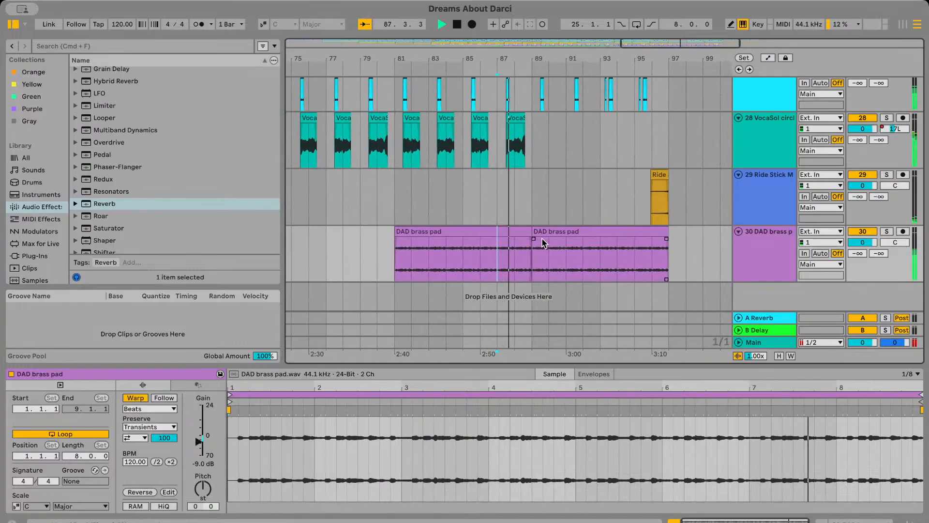
Try extending the end of the DAD brass pad clip that starts at bar 81 to bar 90
key(plus)
click(535, 233)
drag(530, 232, 560, 232)
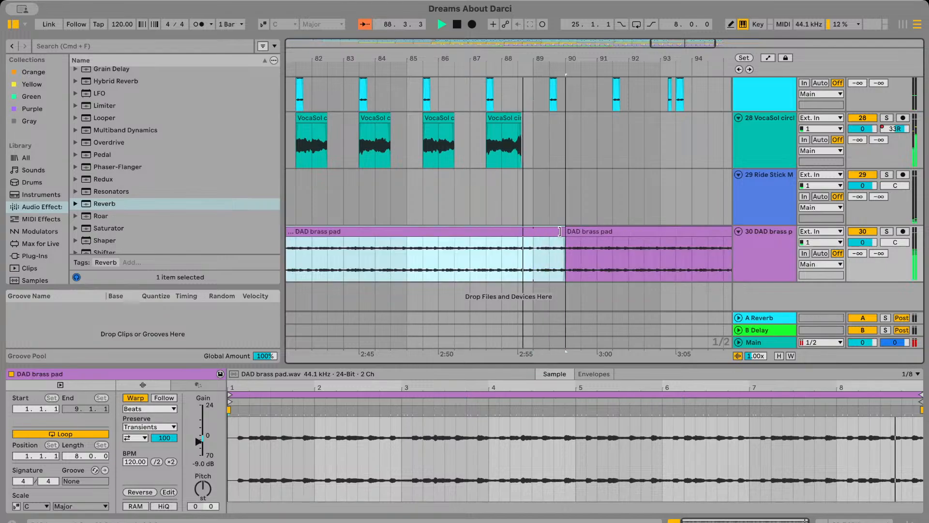
key(minus)
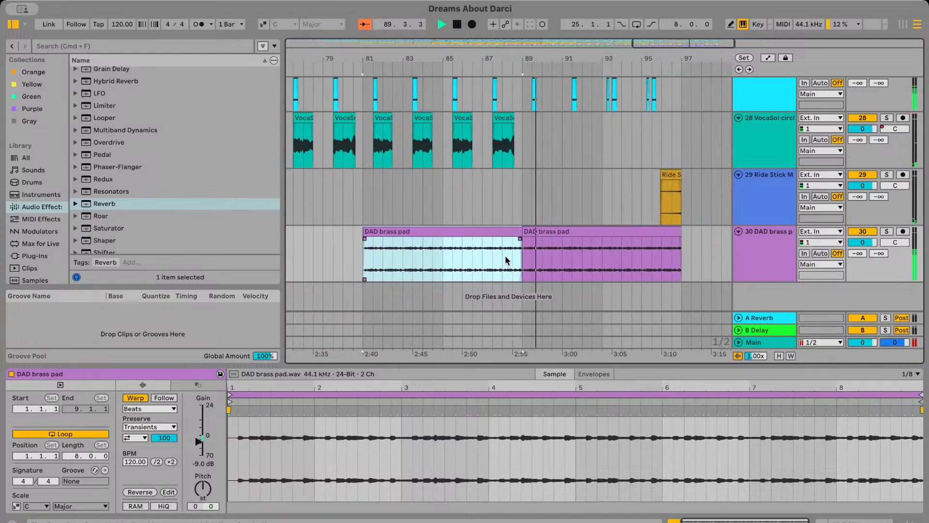
Copy the last four bars of the DAD brass pad clip that starts at bar 81 and paste them at bar 89
click(451, 254)
drag(455, 248, 515, 249)
key(super+c)
click(518, 259)
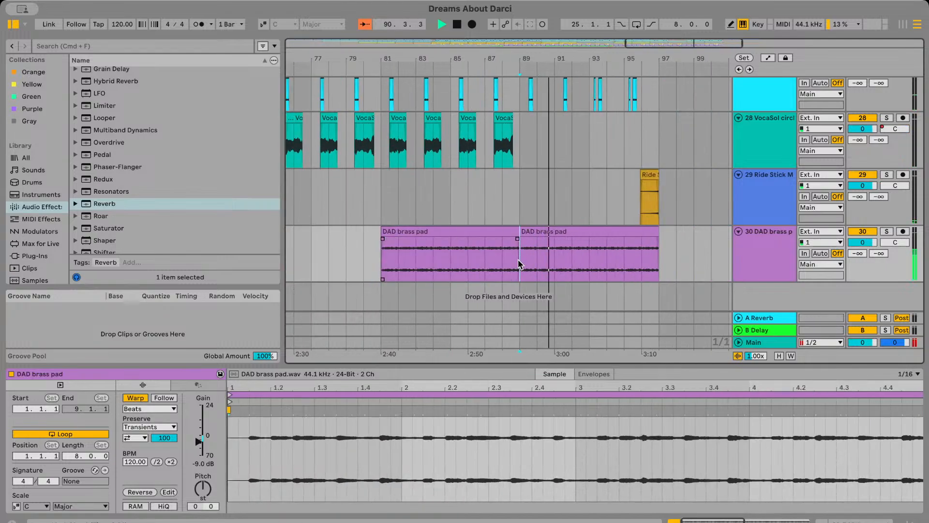
key(super+v)
Play the DAD brass pad transition at bar 89, starting from bar 88 and again from bar 87
click(503, 261)
key(space)
key(space)
key(plus)
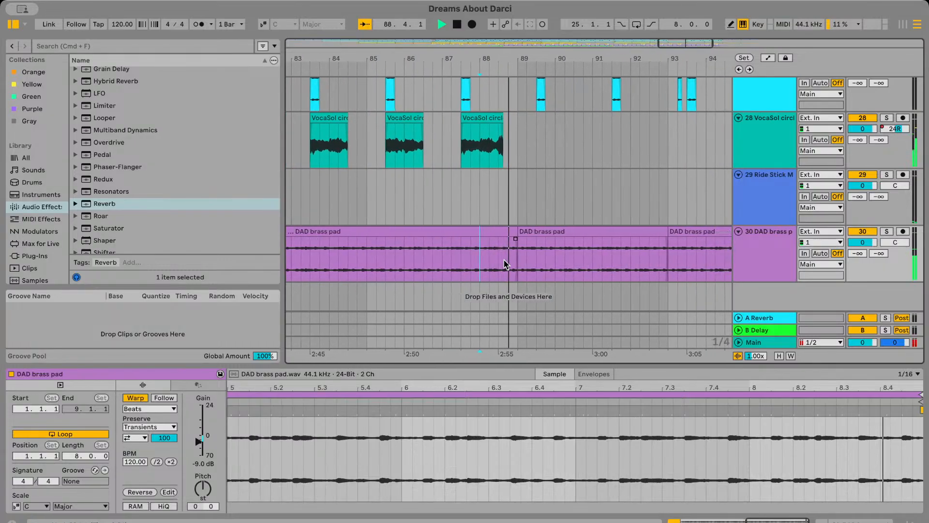
scroll(504, 260, down, 5)
click(458, 255)
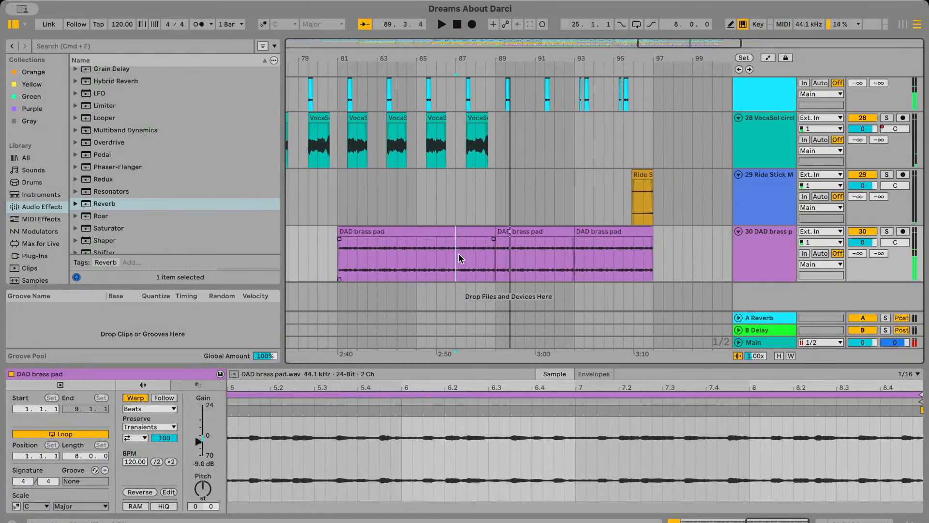
key(space)
key(space)
Trim the end of the DAD brass pad clip to just before bar 89 and undo the trim
scroll(458, 254, up, 5)
click(572, 244)
drag(575, 235, 574, 234)
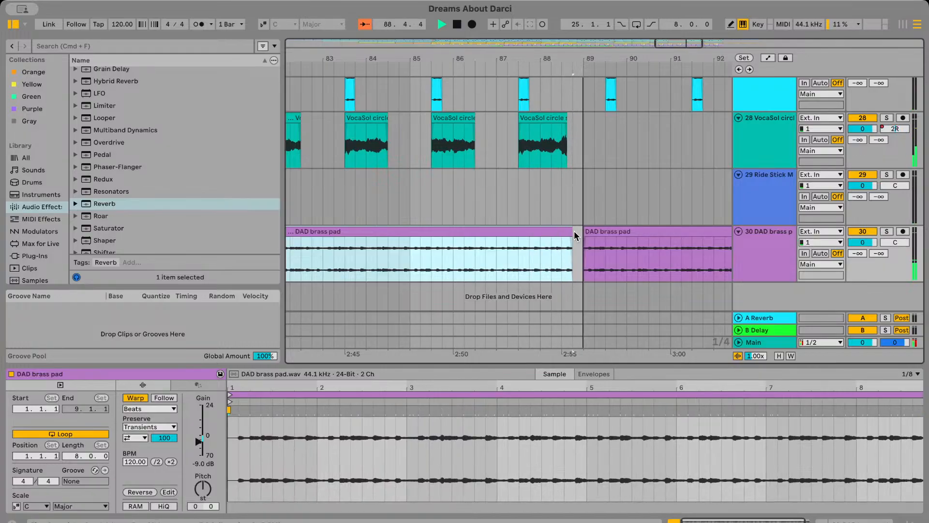
key(super+z)
Play the mix from around bar 86 while checking the Mystic Thing and high_doos tracks
scroll(530, 211, up, 10)
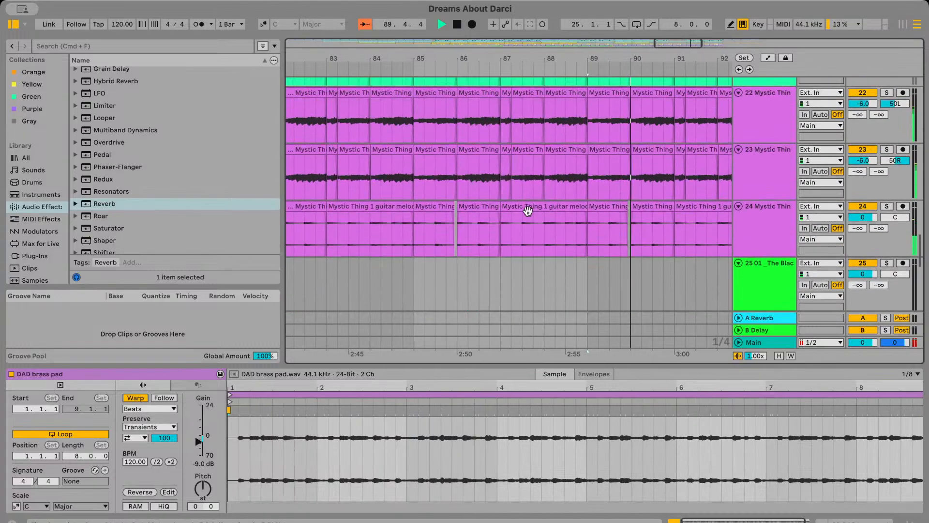
click(472, 188)
key(space)
key(space)
scroll(472, 188, up, 10)
scroll(472, 187, down, 10)
scroll(541, 175, up, 3)
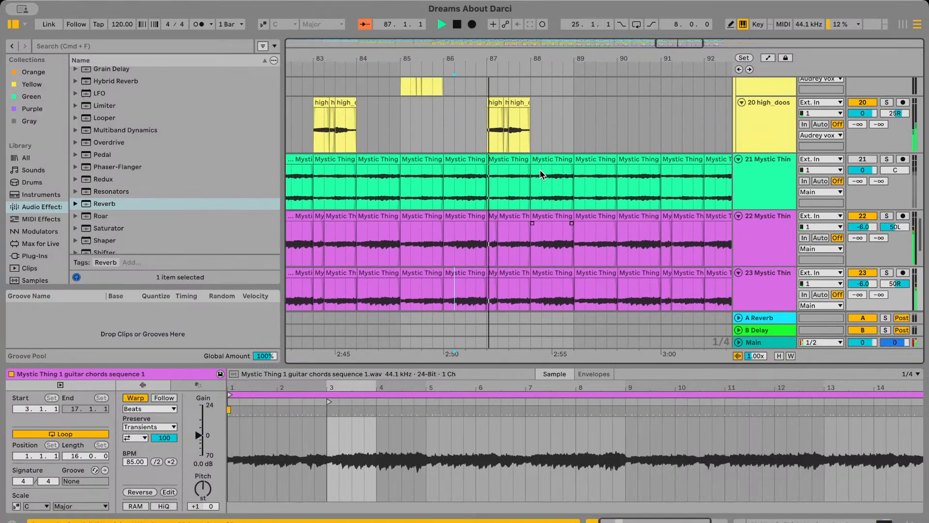
Delete the last beat of bar 88 from the DAD bass updated audio on track 9
scroll(543, 172, up, 15)
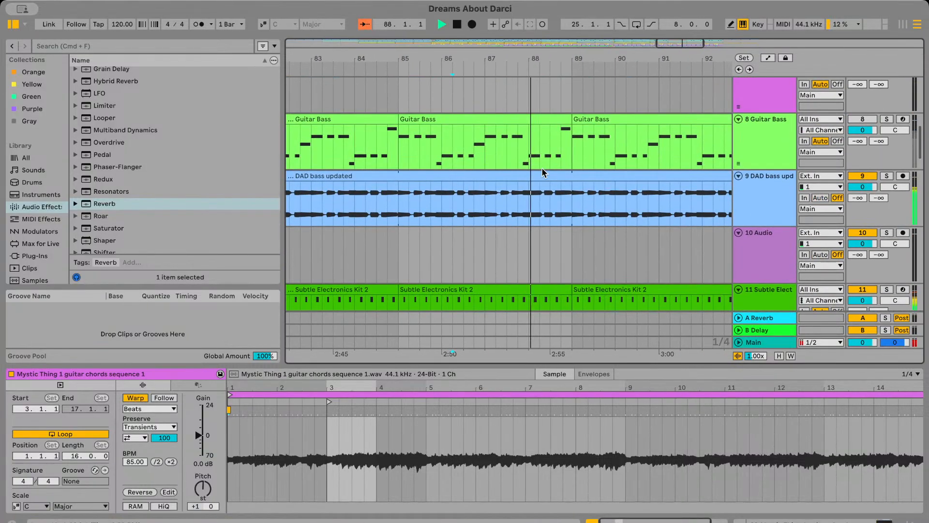
drag(573, 210, 564, 211)
key(Delete)
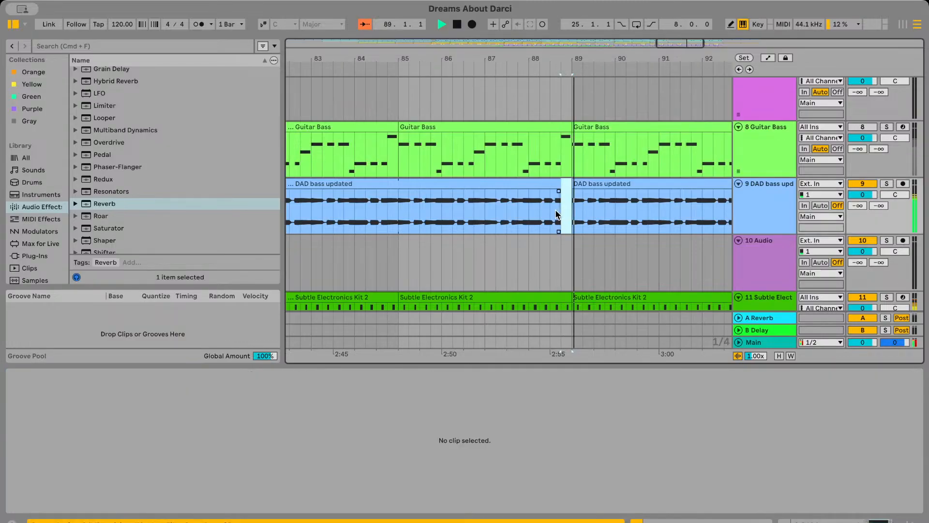
Play the DAD bass updated gap from bar 88 and undo the deletion of its last beat
click(536, 208)
key(space)
key(space)
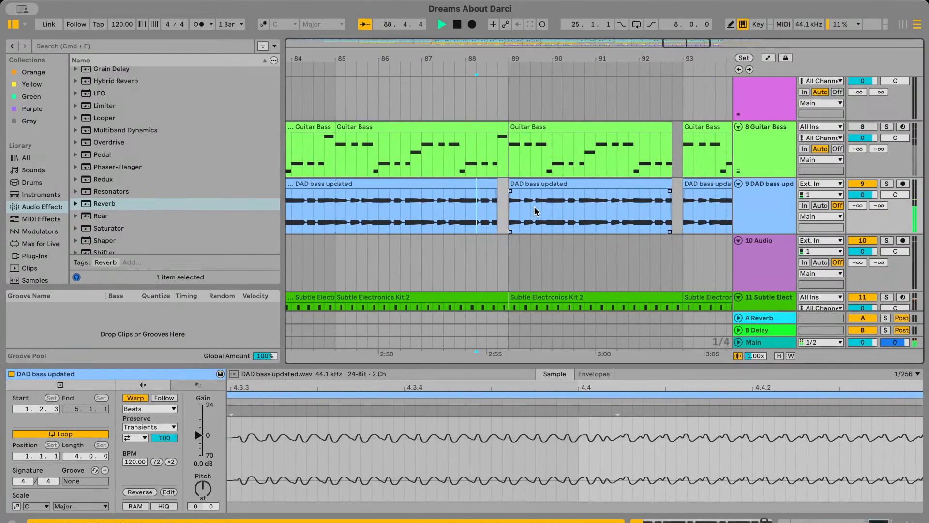
key(super+z)
scroll(535, 208, down, 5)
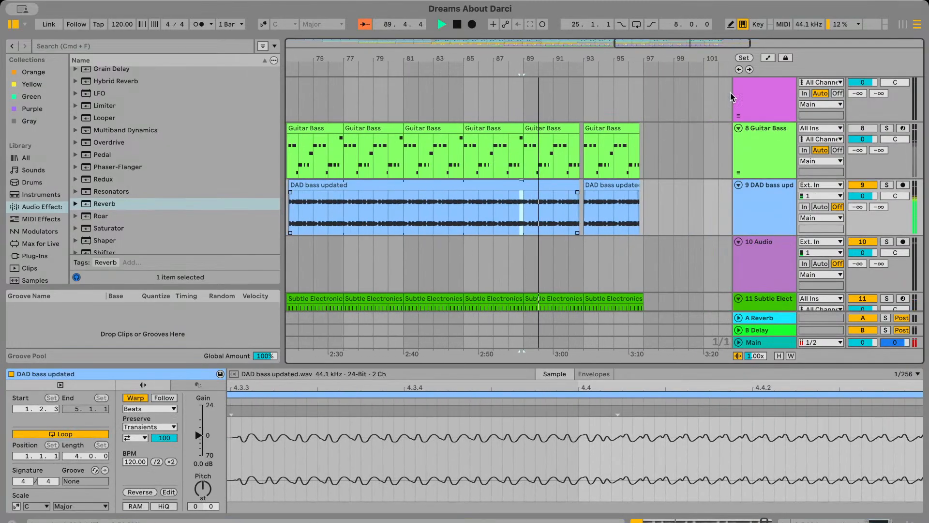
Show the Auto Filter Resonance automation on track 9 and drop it to 15 % from bar 74 onward
click(769, 58)
scroll(534, 210, left, 10)
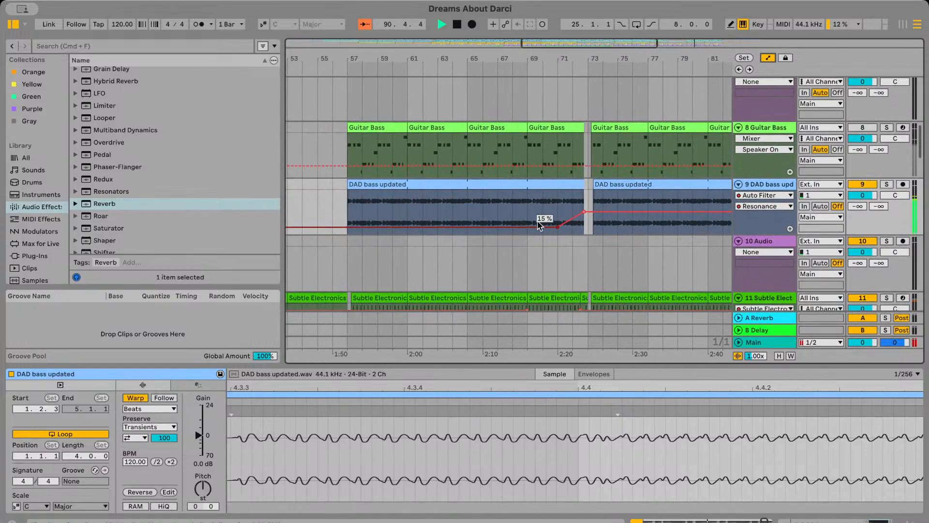
click(574, 203)
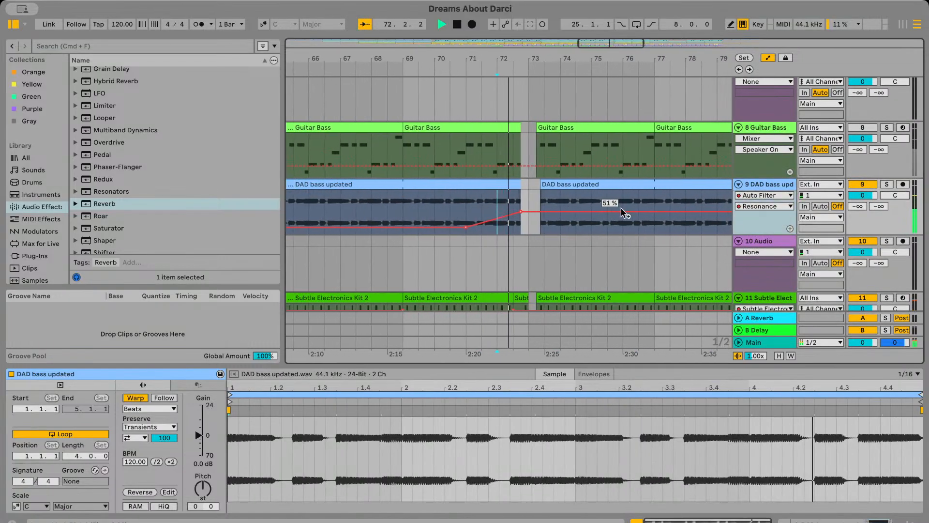
scroll(527, 220, up, 5)
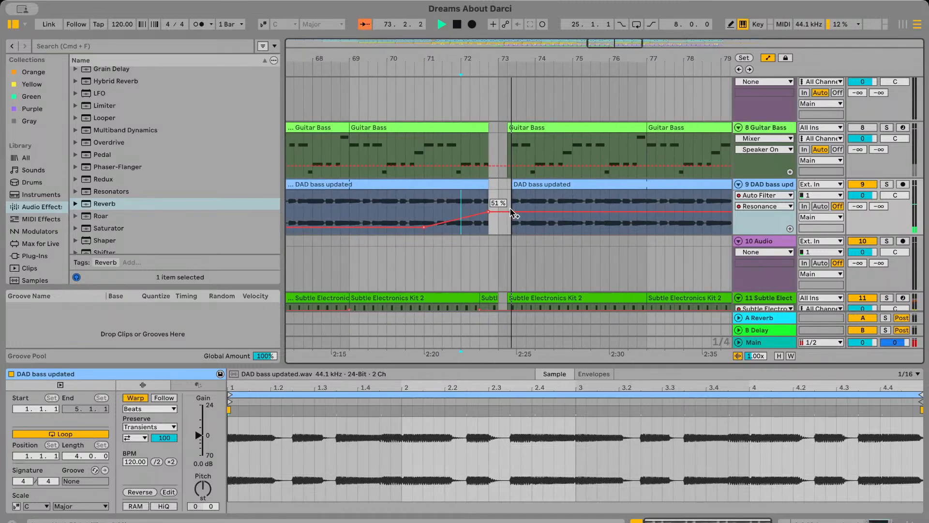
drag(425, 216, 415, 215)
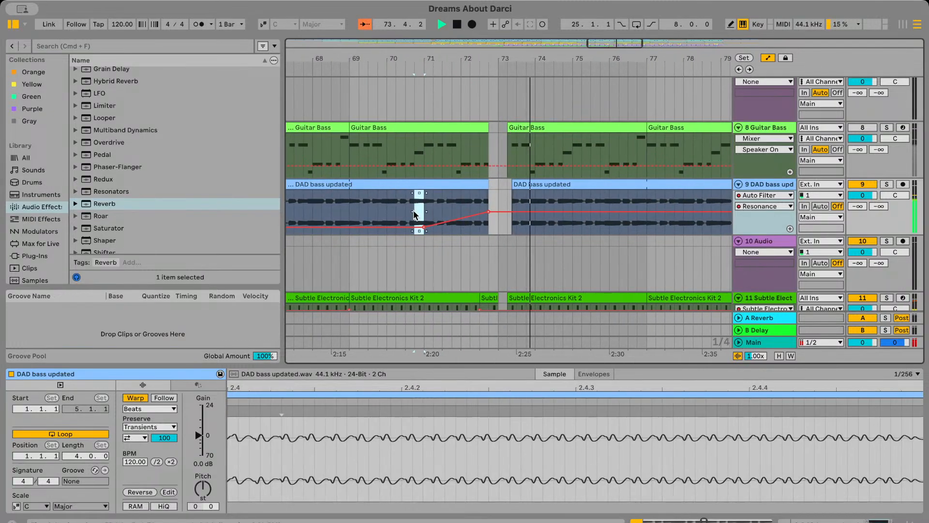
click(536, 194)
key(super+v)
click(523, 193)
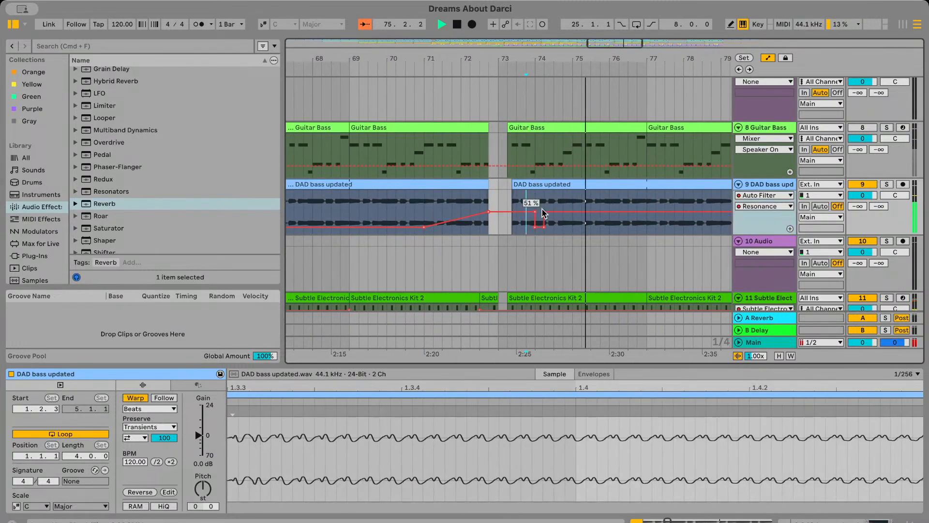
scroll(552, 228, down, 5)
scroll(567, 244, up, 4)
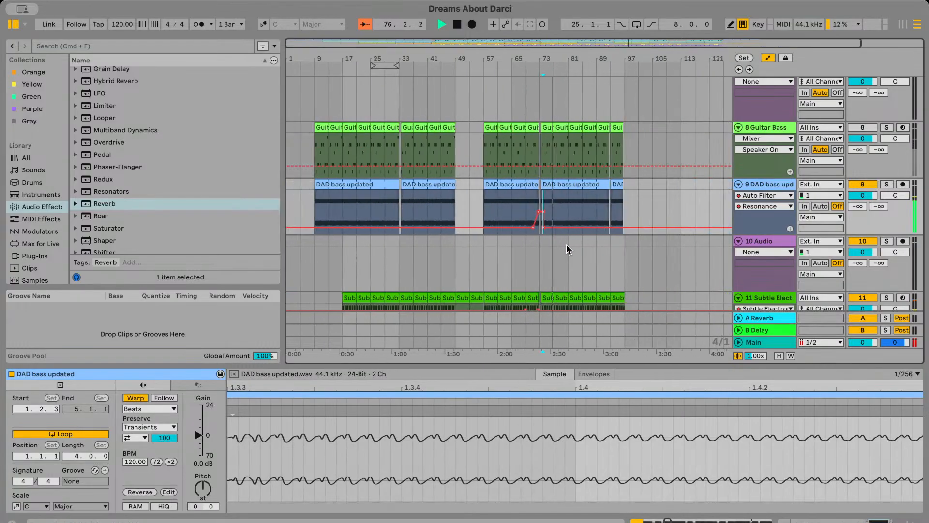
Try copying the Resonance rise around bar 73 to bar 89 of track 9 and play it from bar 91
click(544, 203)
drag(489, 203, 669, 194)
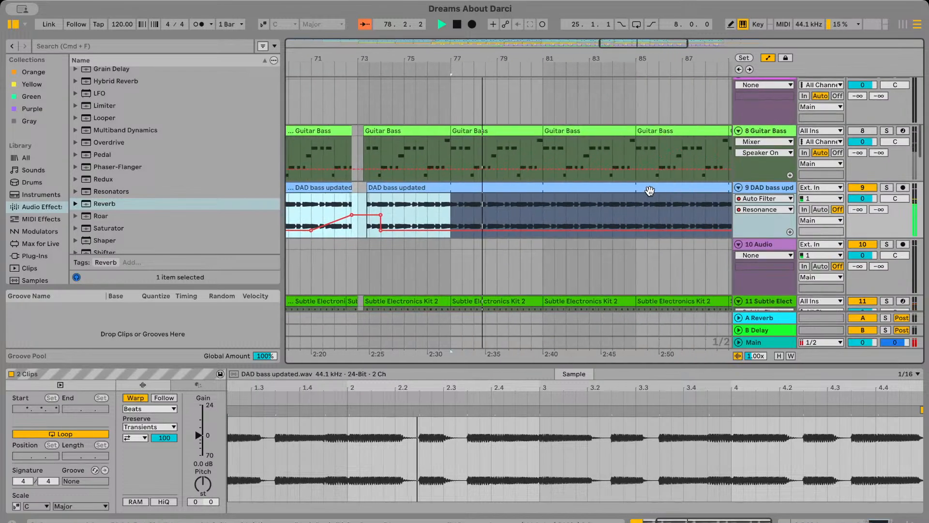
click(588, 207)
click(548, 214)
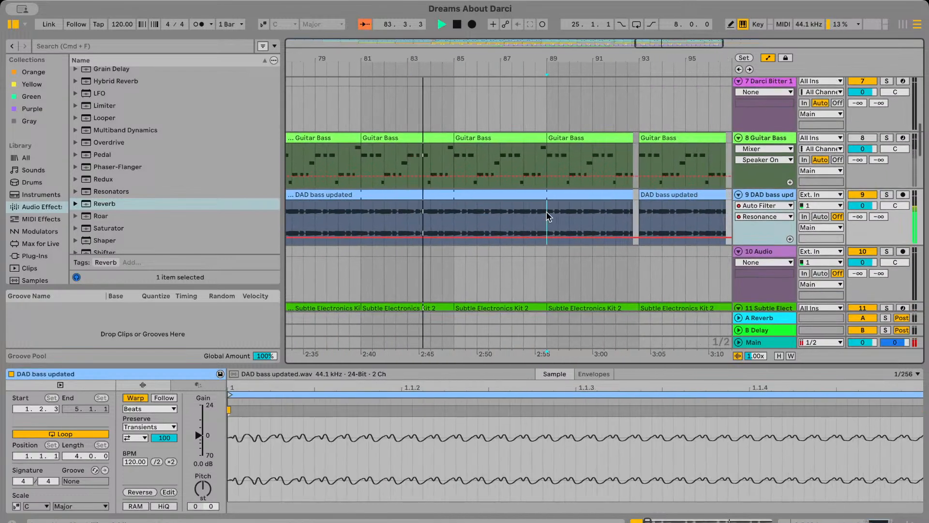
key(super+v)
click(591, 213)
key(space)
key(space)
scroll(588, 211, up, 1)
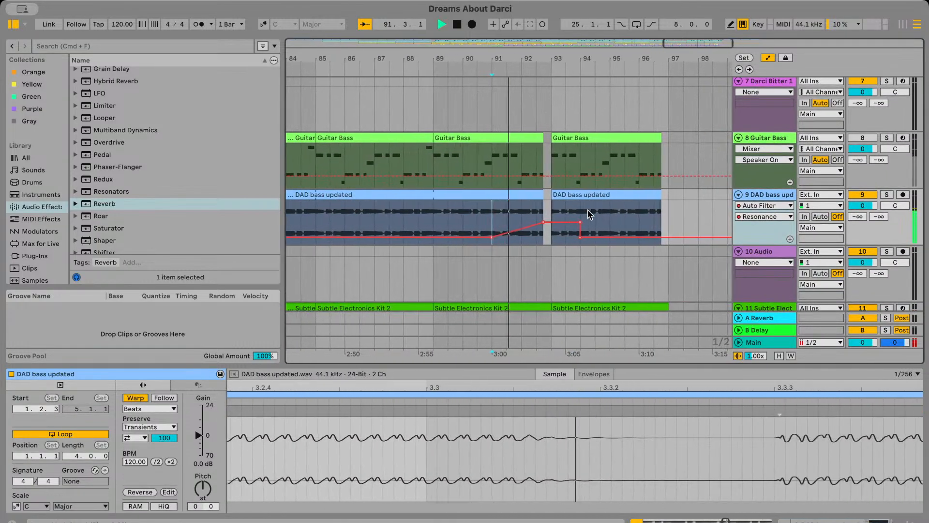
scroll(587, 211, down, 3)
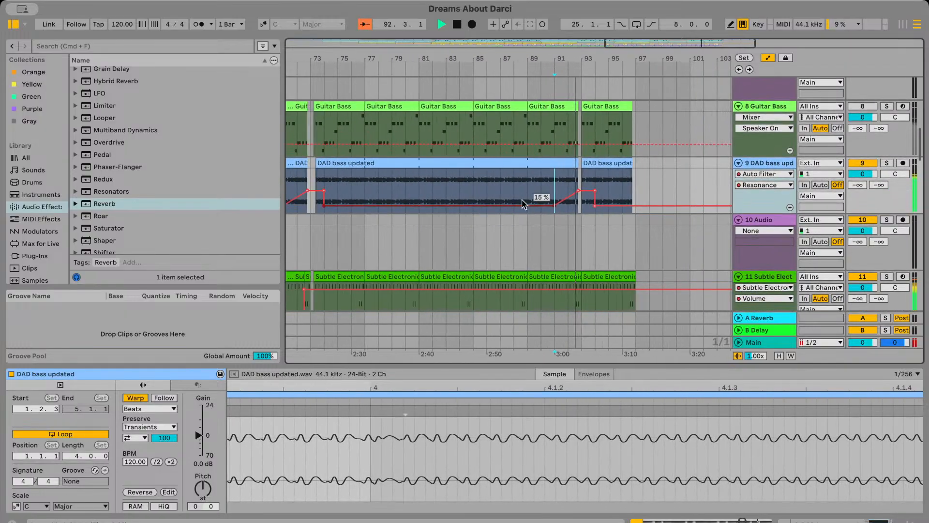
scroll(522, 199, down, 3)
Paste the copied Resonance automation at bar 85 on track 9 so its rise starts at bar 87
click(535, 161)
key(space)
key(space)
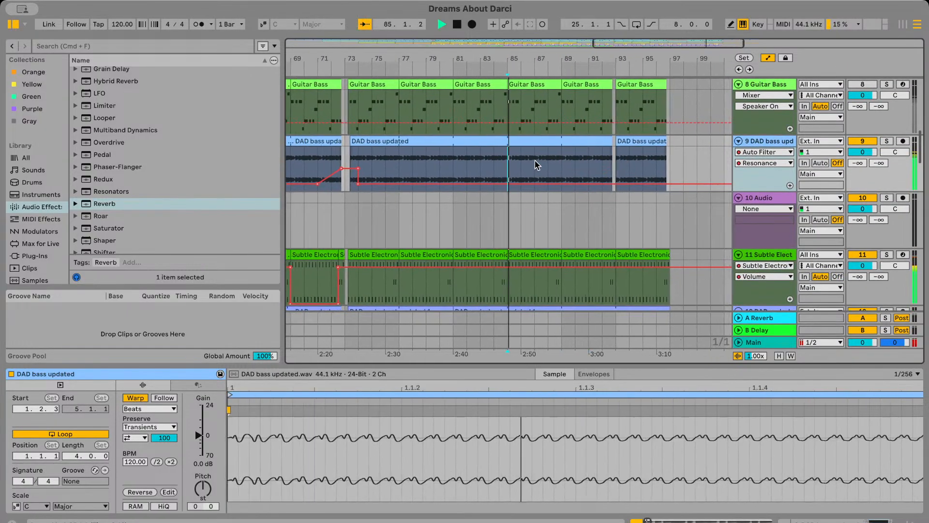
click(524, 159)
scroll(544, 163, up, 3)
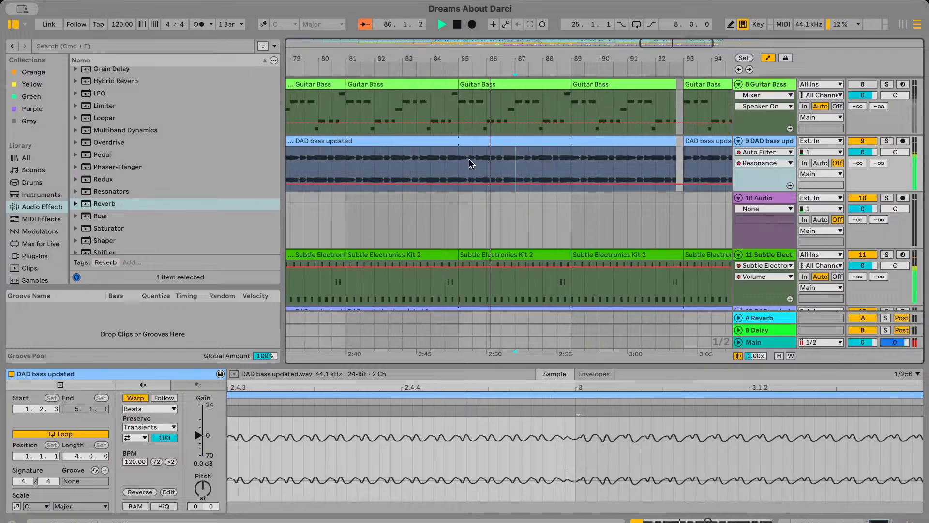
click(460, 163)
key(super+v)
click(594, 153)
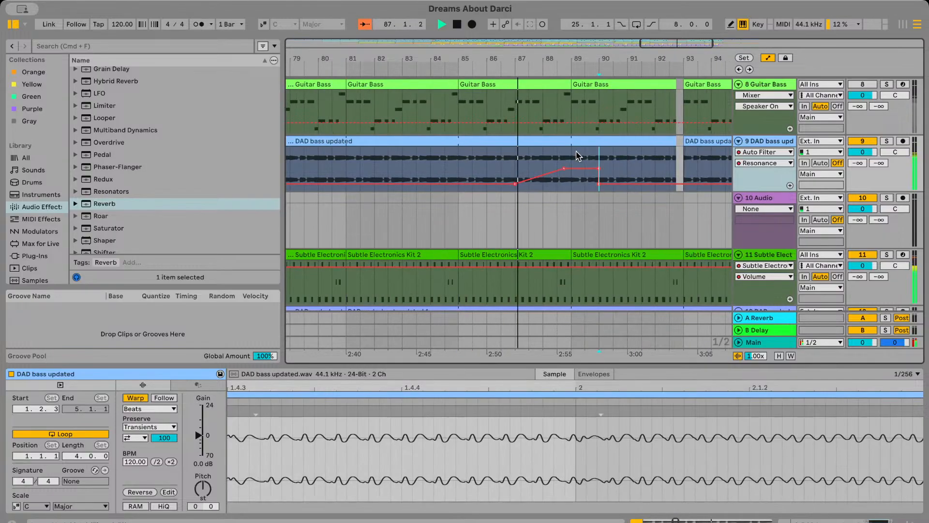
scroll(576, 154, up, 3)
mouse_move(608, 162)
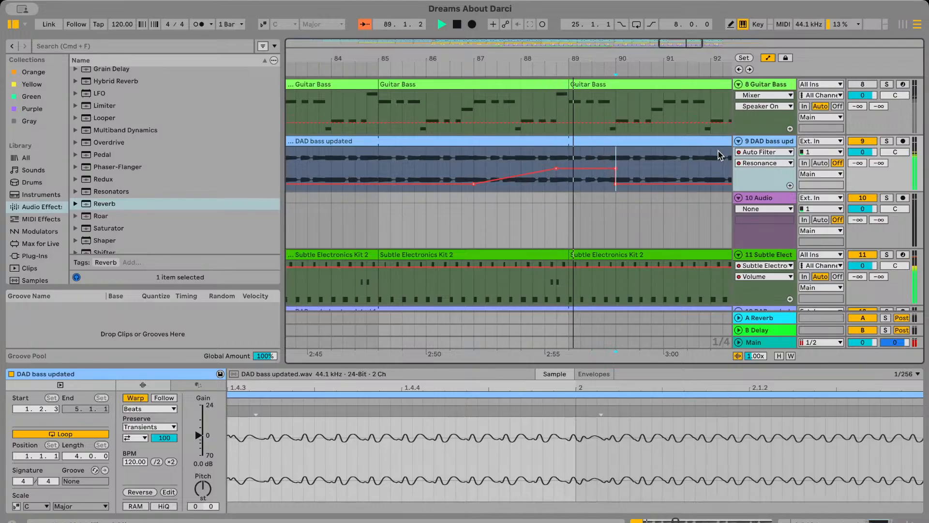
Show the Auto Filter Frequency automation on track 9 and copy its section from bar 69 to bar 75
click(752, 185)
scroll(577, 183, down, 5)
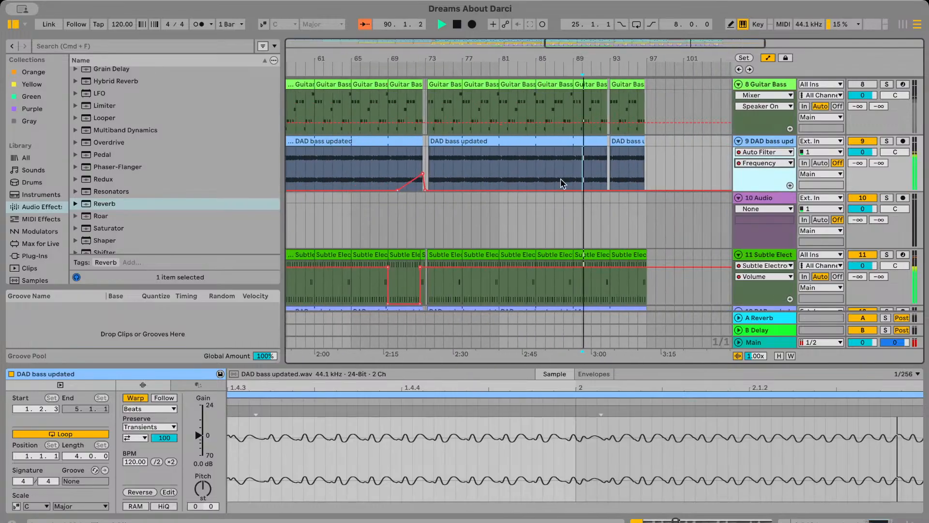
drag(398, 170, 470, 168)
scroll(379, 165, up, 4)
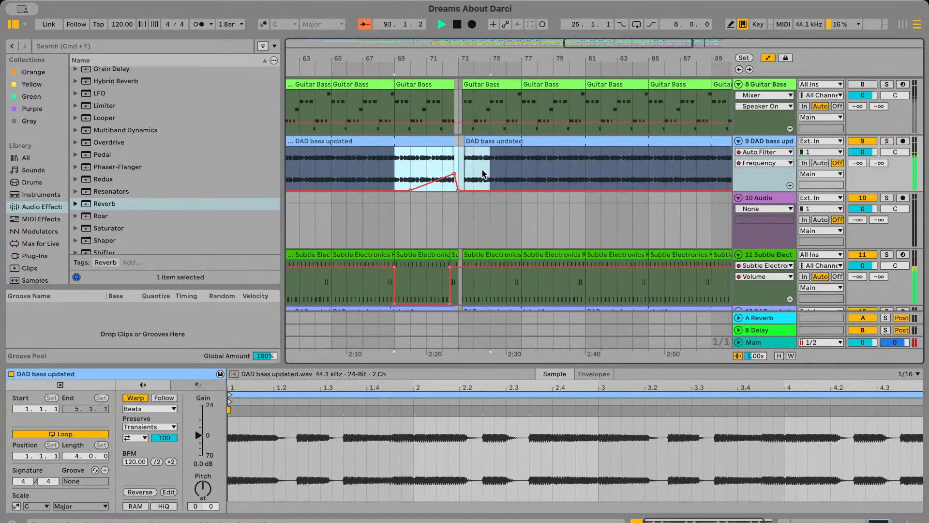
scroll(482, 170, right, 4)
Paste the copied Frequency automation at bar 85 on track 9 so its sweep leads into bar 89
click(534, 167)
key(space)
key(space)
scroll(551, 165, right, 1)
click(527, 163)
key(space)
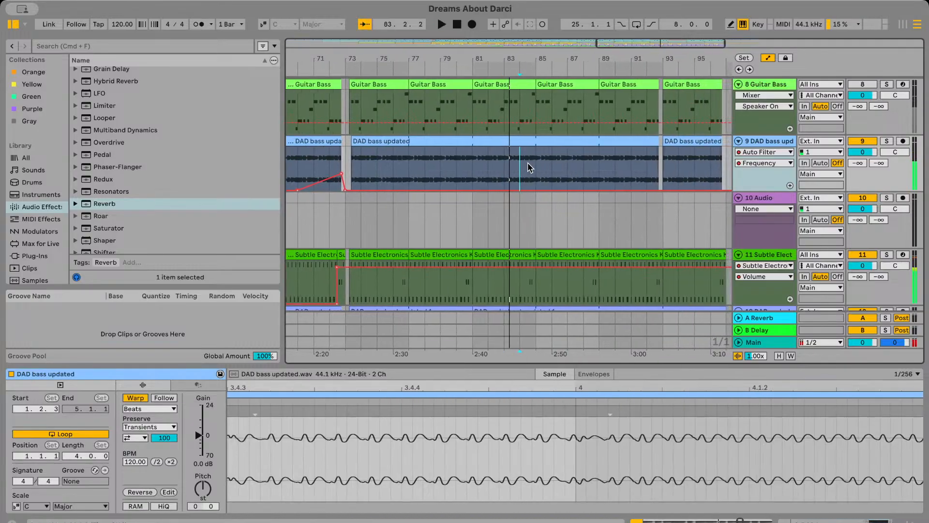
key(space)
scroll(525, 163, right, 1)
drag(526, 162, 602, 161)
key(super+v)
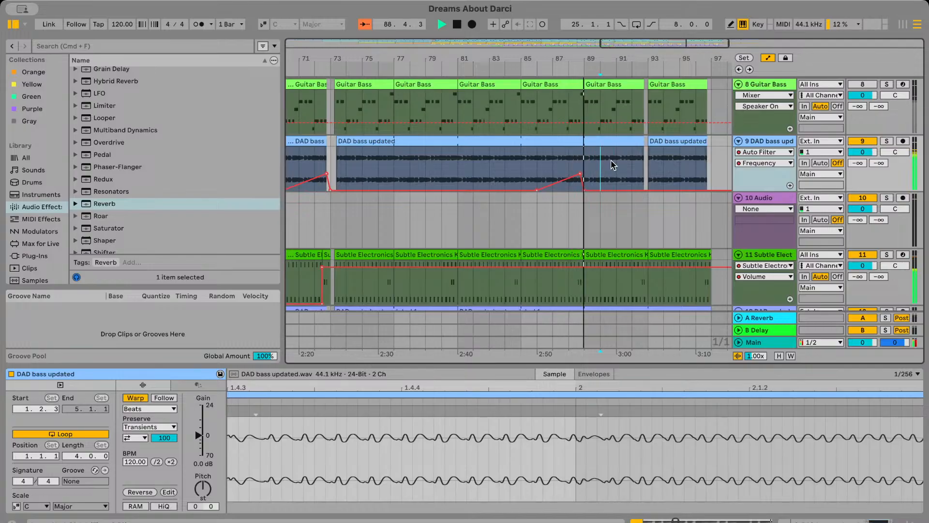
Hide the automation and cut the last beat of bar 88 out of the DAD bass updated clip
scroll(584, 160, up, 5)
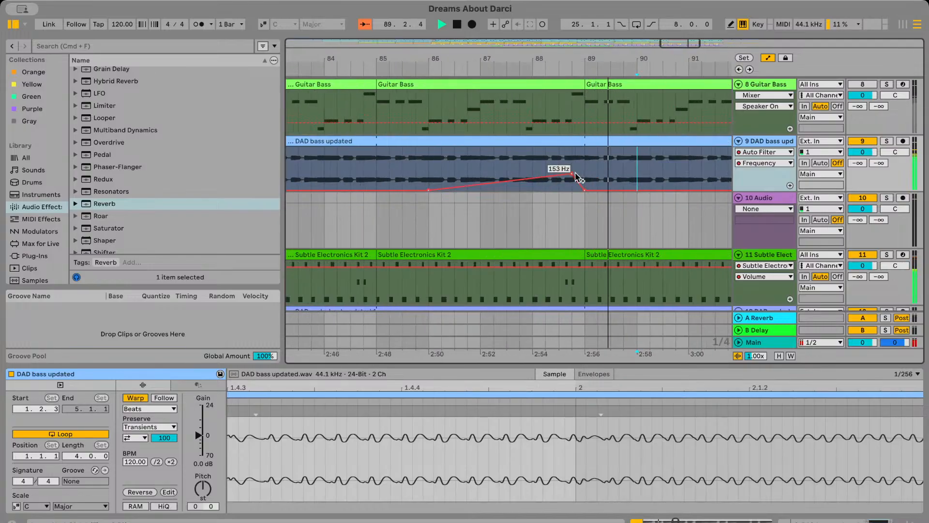
scroll(581, 142, up, 1)
click(580, 142)
drag(584, 167, 569, 161)
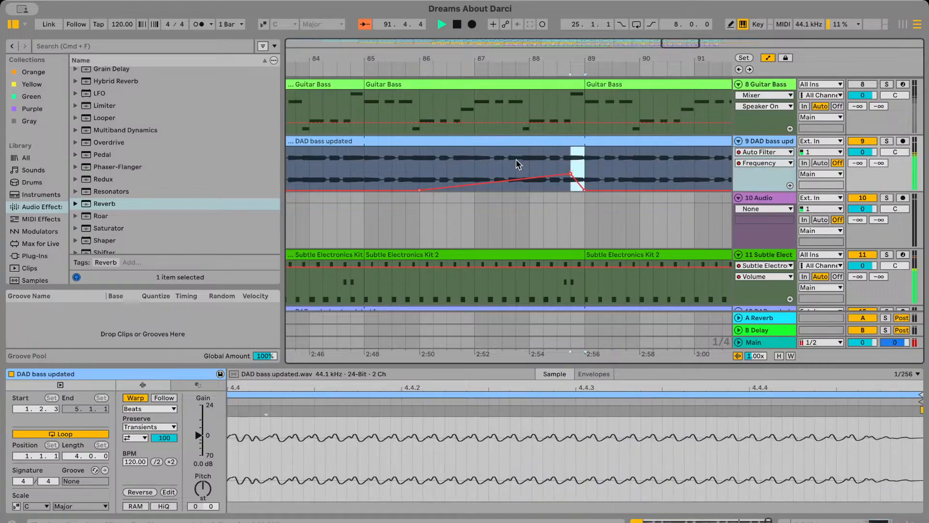
click(768, 58)
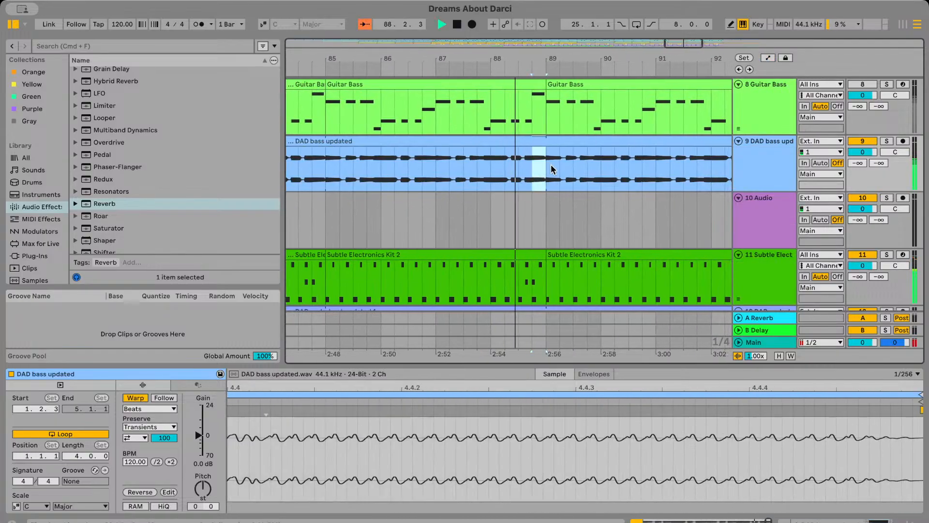
key(Delete)
click(478, 169)
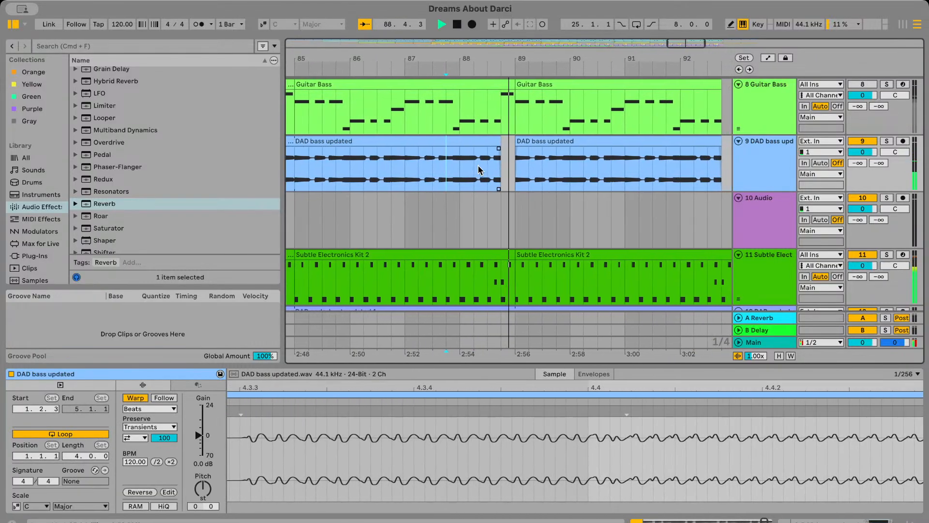
Show the automation again and play the Frequency sweep into bar 89 from bars 87 and 86
click(768, 58)
click(430, 151)
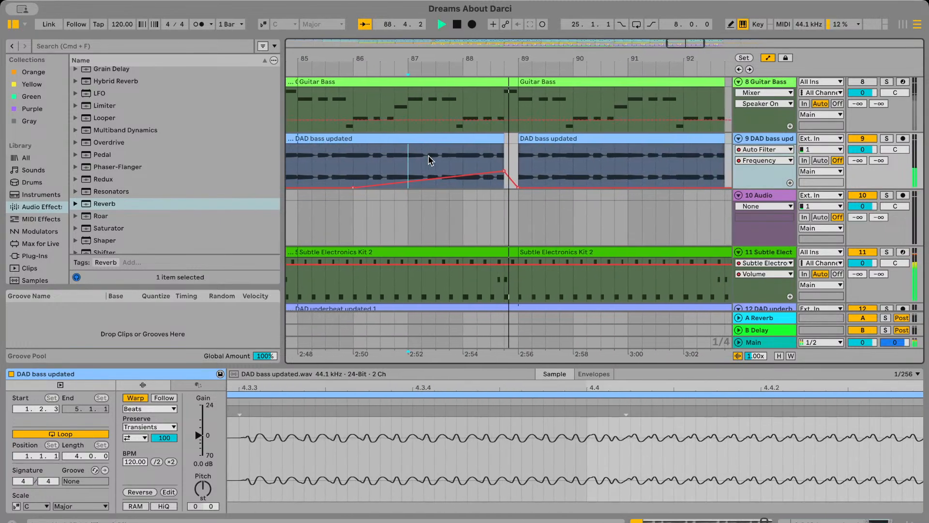
scroll(429, 161, down, 3)
scroll(429, 160, left, 2)
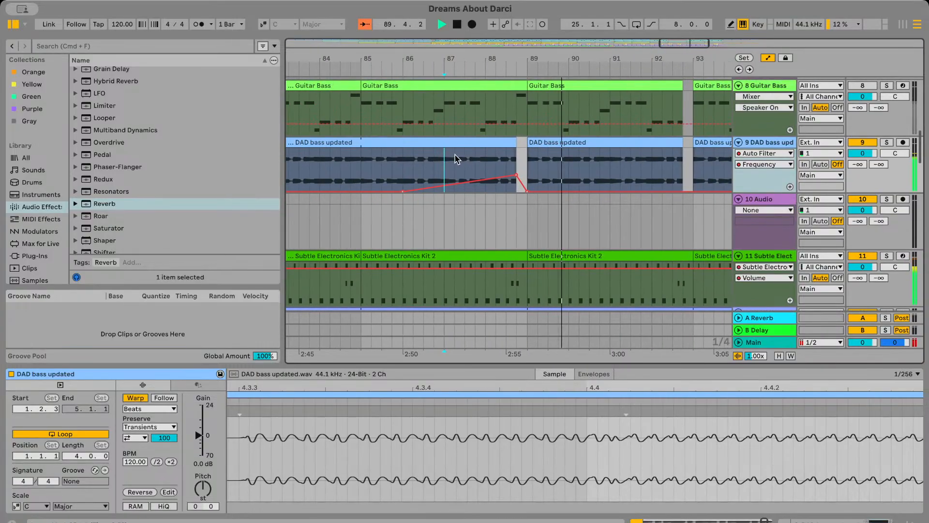
click(400, 164)
key(space)
key(space)
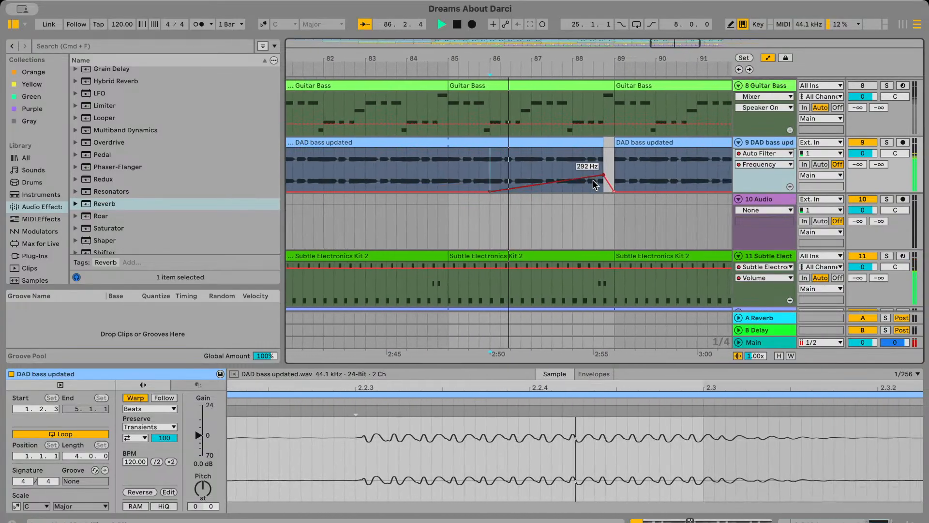
Raise the Frequency automation peak just before bar 89, switch track 9 to Resonance, and play from bar 87
click(592, 176)
click(744, 167)
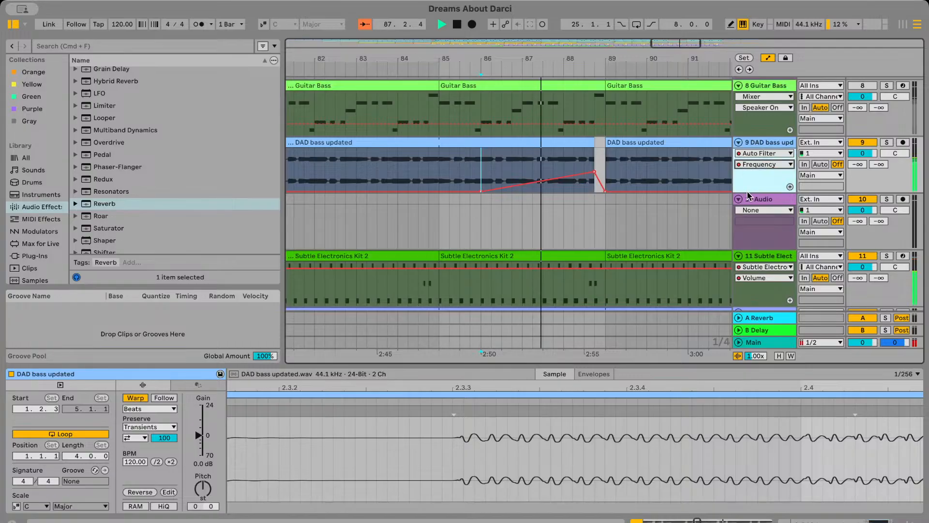
click(741, 197)
click(525, 166)
key(space)
key(space)
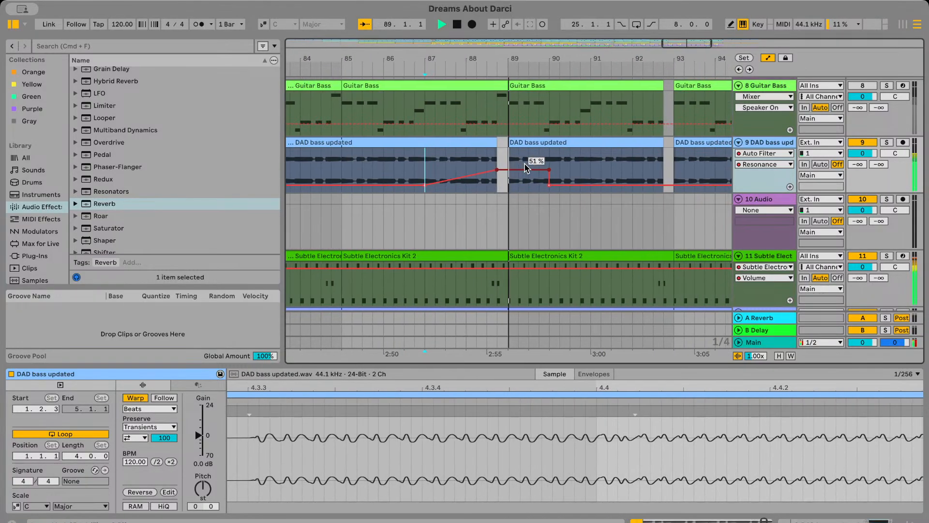
Remove the Resonance breakpoint before bar 89 so the rise runs straight from bar 87 to bar 90, and play it
scroll(525, 166, left, 1)
scroll(513, 172, left, 2)
click(515, 176)
key(space)
key(space)
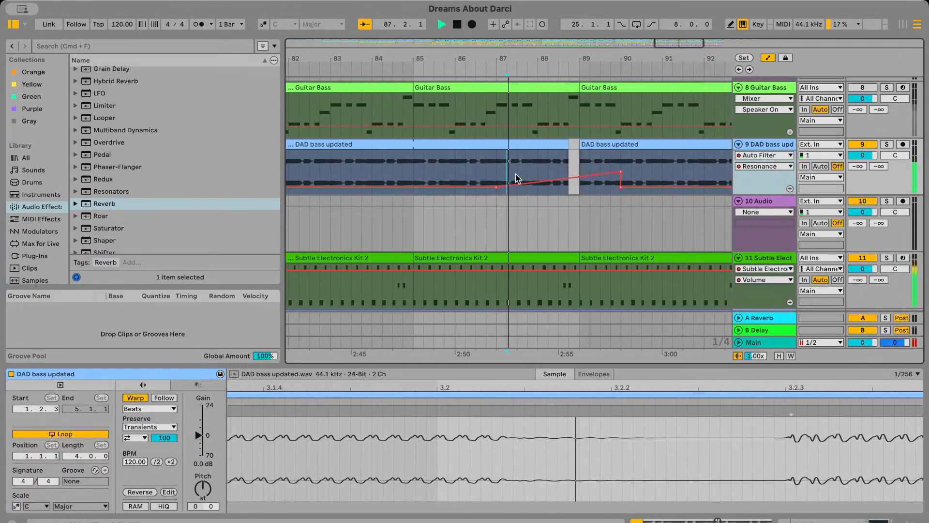
scroll(466, 185, right, 1)
mouse_move(462, 186)
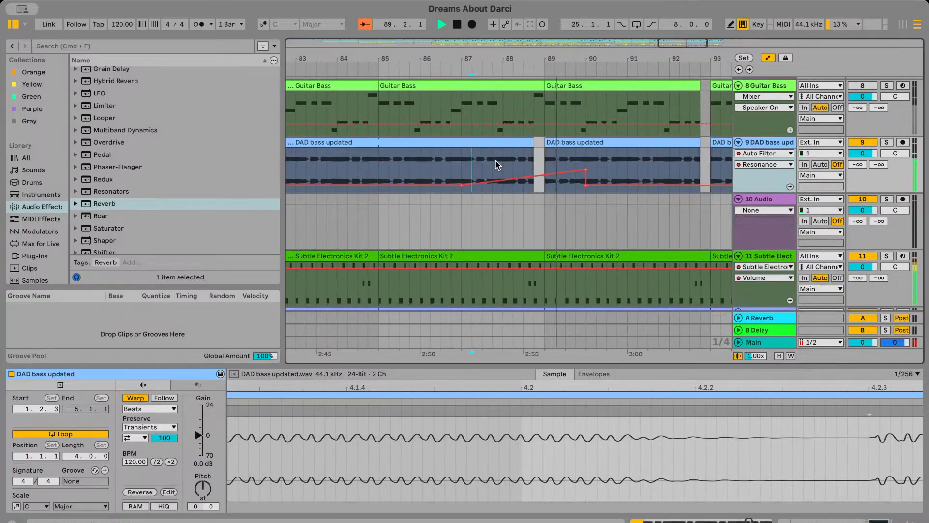
click(452, 169)
key(space)
key(space)
Hide the automation and delete the last beat of bar 88 from the Mystic Thing guitar chords on track 22
click(769, 60)
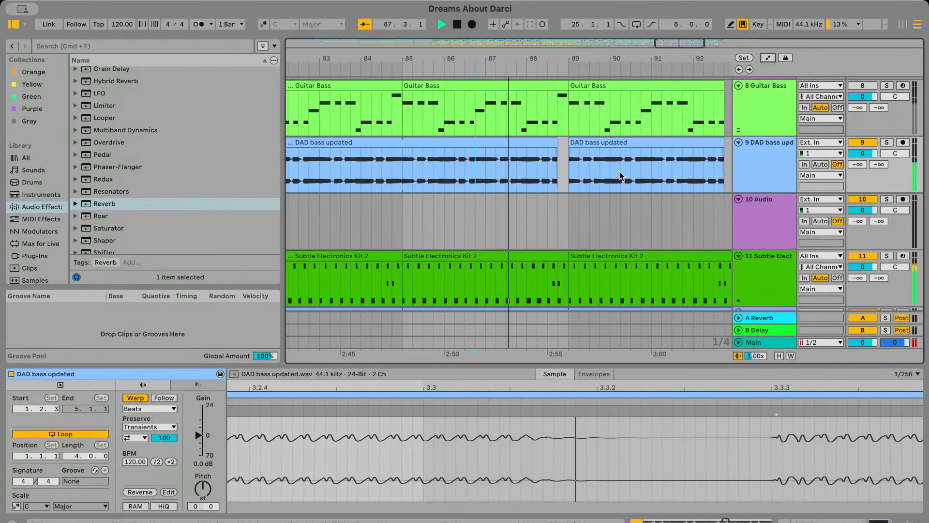
scroll(619, 229, down, 15)
scroll(614, 231, down, 2)
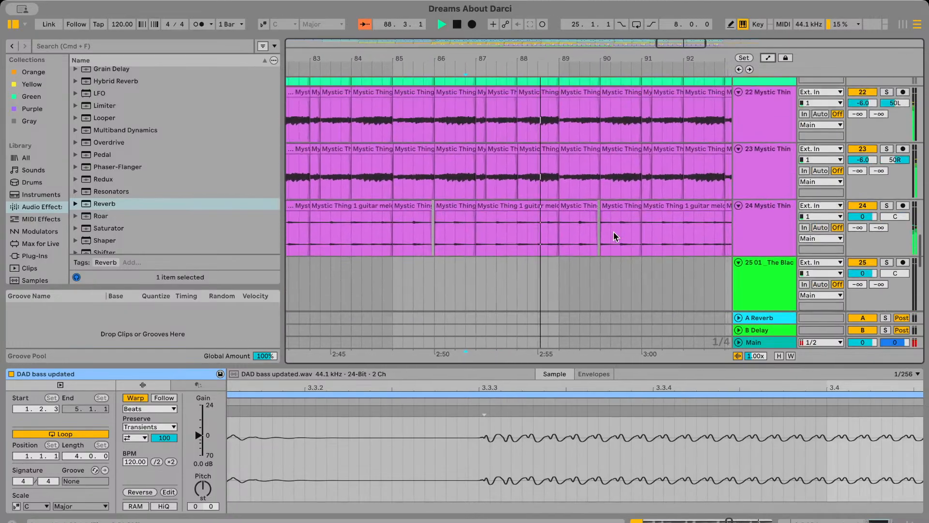
scroll(614, 231, up, 2)
click(550, 159)
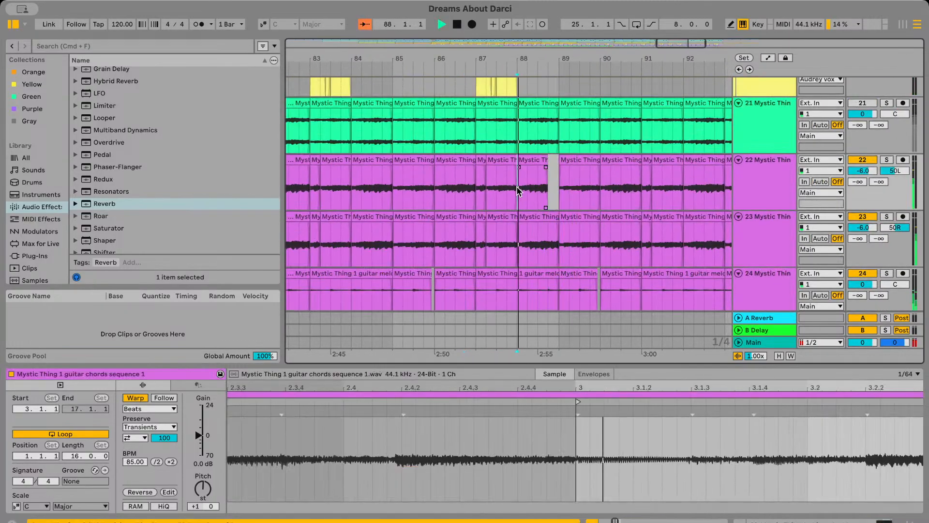
scroll(518, 190, up, 3)
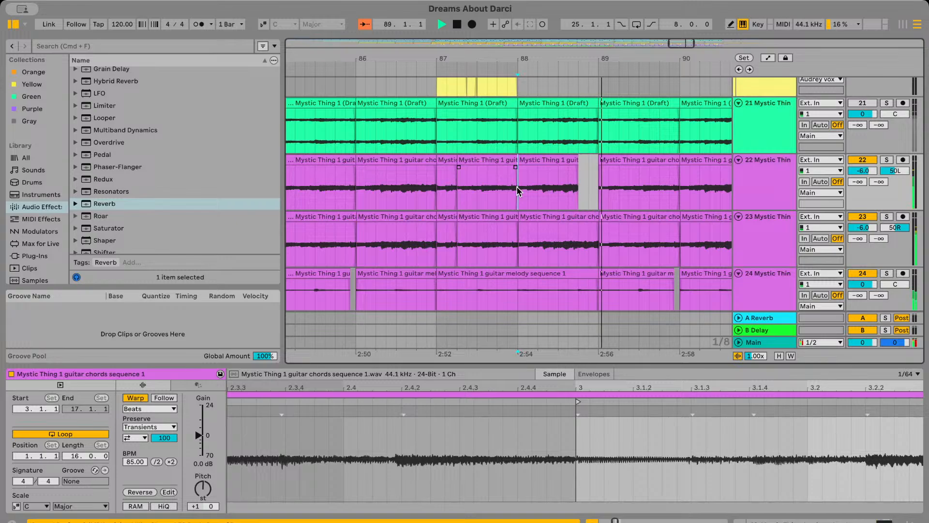
Try deleting the last beat of bar 88 from the track 23 guitar chords too, and play it from bar 87
scroll(518, 189, down, 5)
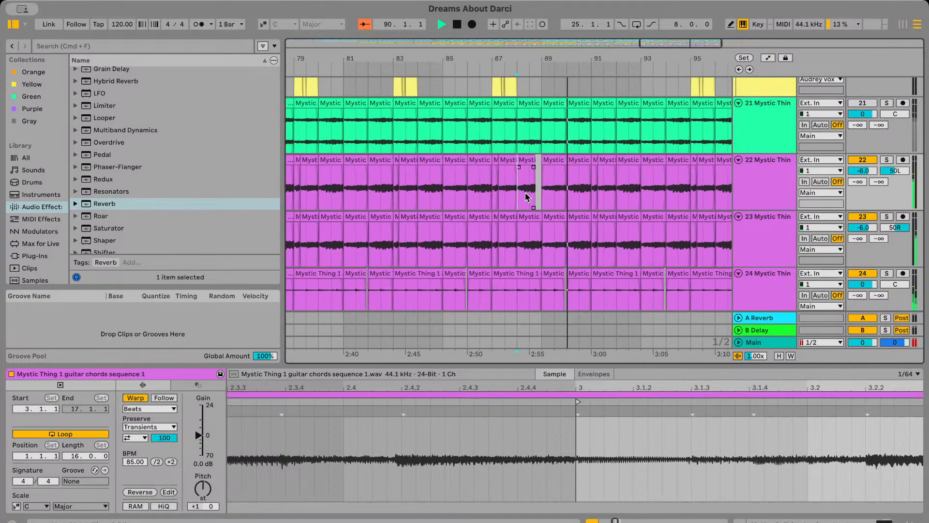
scroll(525, 192, up, 3)
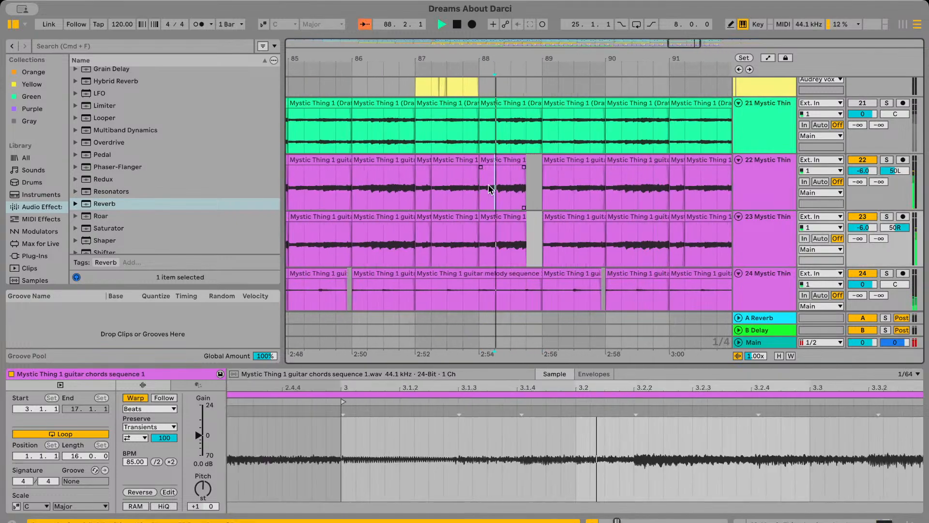
click(447, 191)
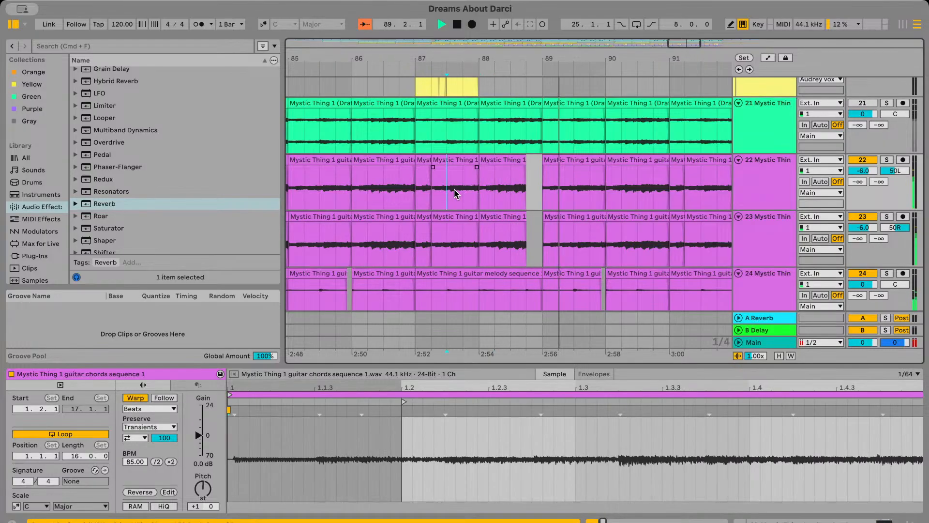
key(space)
key(space)
Undo the last-beat deletions in bar 88 on guitar chord tracks 23 and 22
key(super+z)
click(481, 190)
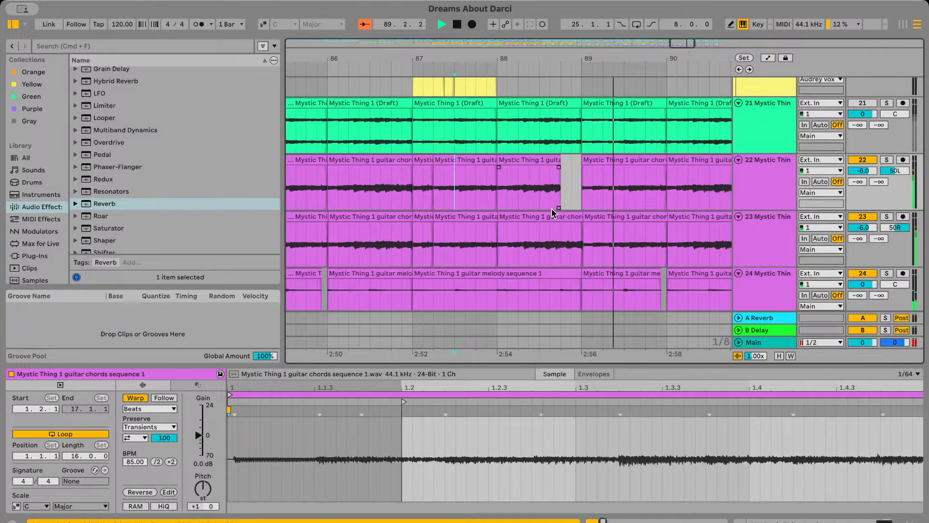
key(super+z)
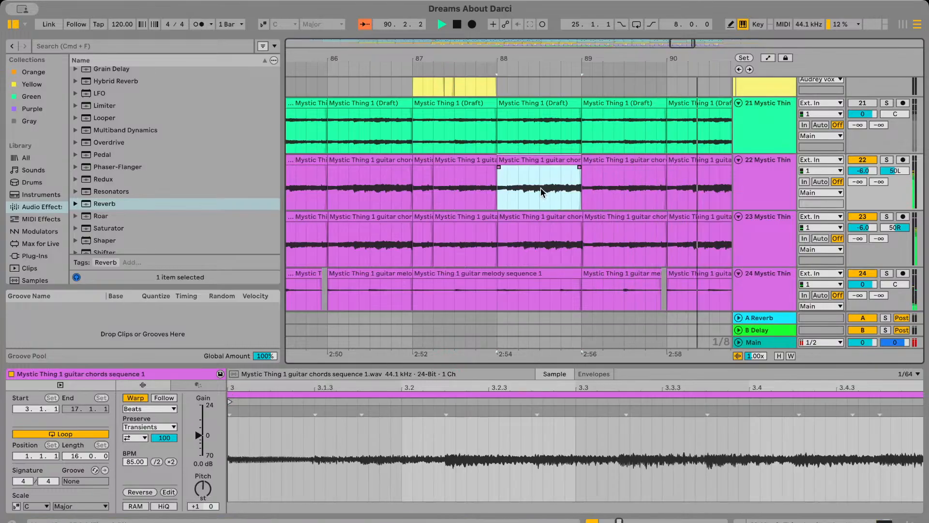
Shorten the bar 88 guitar chords clip on track 22 by one beat, leaving a gap before bar 89
click(561, 184)
drag(541, 188, 560, 188)
click(570, 173)
drag(581, 157, 563, 158)
Delete the third beat of bar 88 from the guitar chords on track 23 and play the staggered gaps from bar 87
click(543, 231)
drag(543, 234, 562, 235)
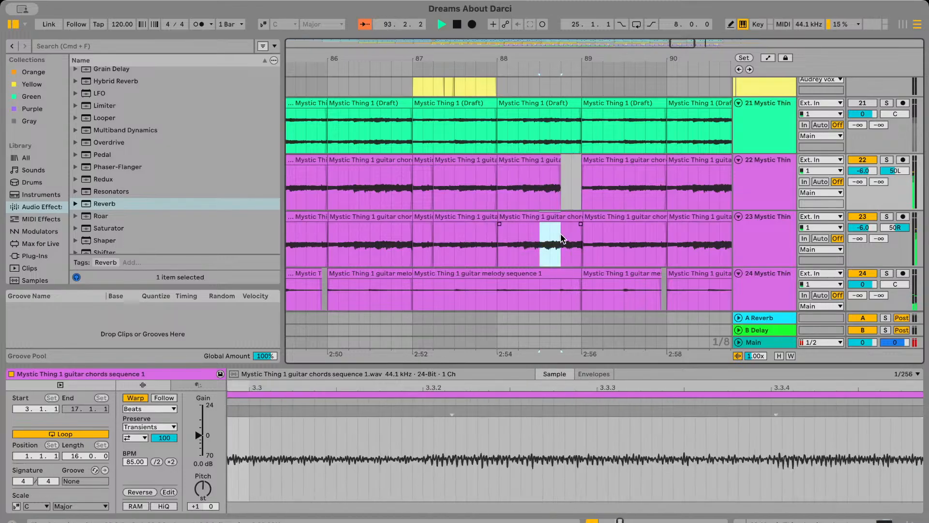
key(Delete)
click(476, 240)
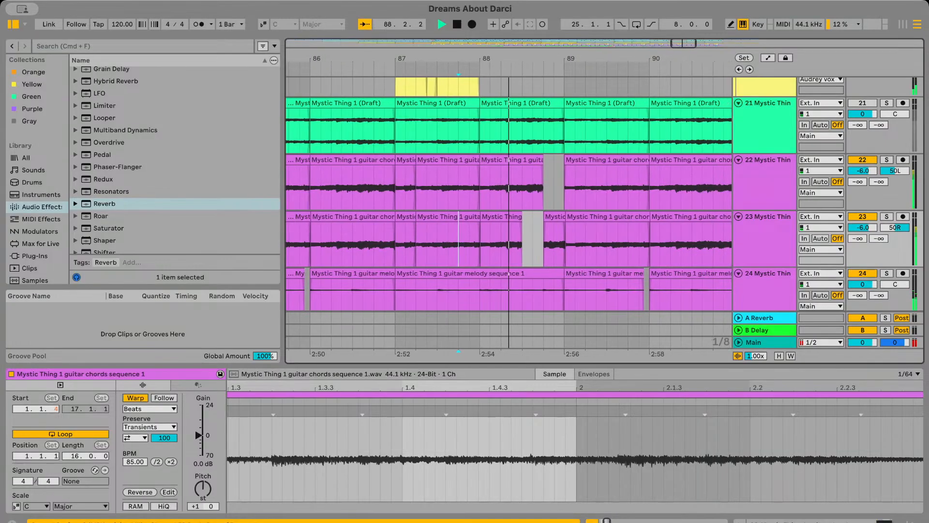
scroll(434, 183, left, 2)
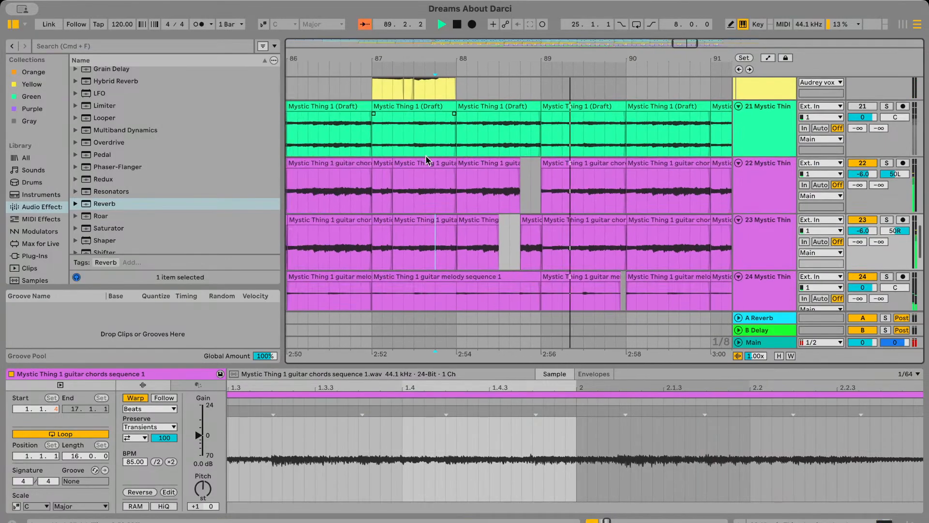
key(space)
click(412, 173)
key(space)
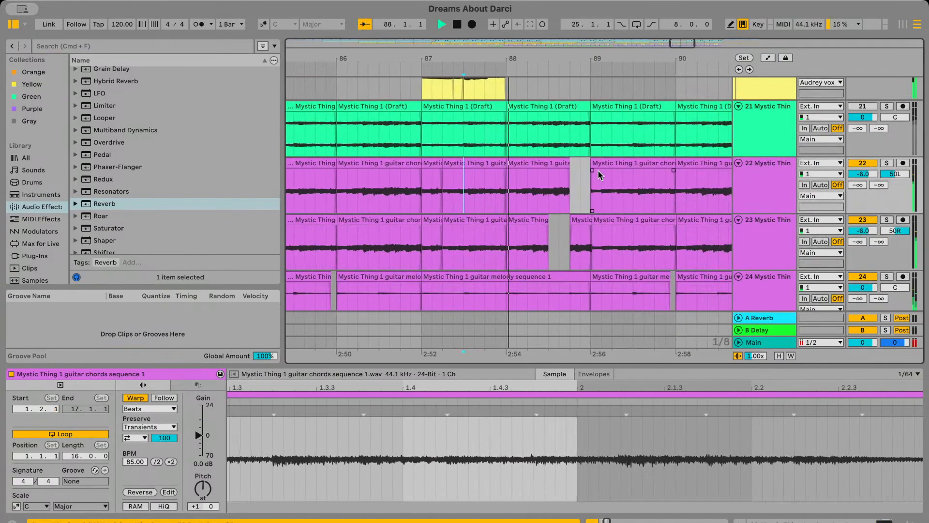
Trim the Subtle Electronics Kit 2 clip on track 11 half a beat before bar 89 and play it from beat 88.2
scroll(597, 170, up, 10)
scroll(552, 180, up, 3)
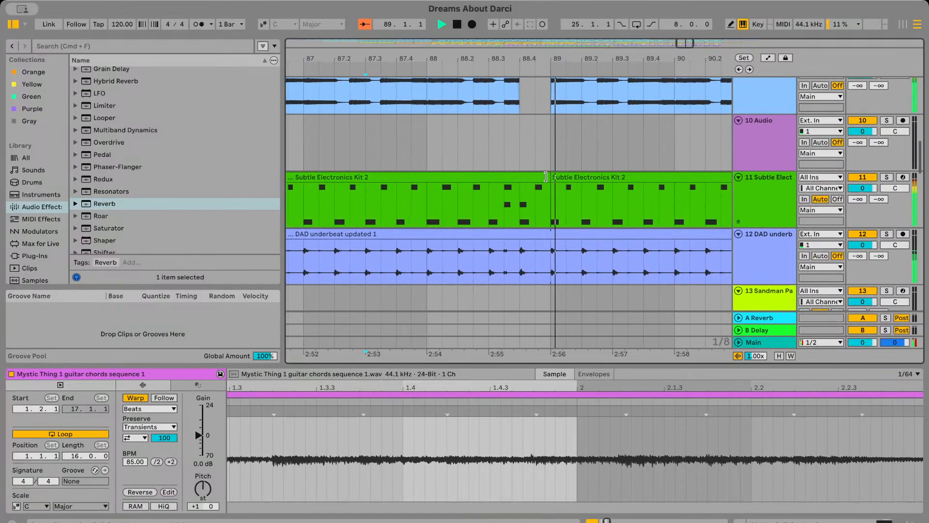
drag(550, 178, 536, 178)
click(451, 203)
key(space)
key(space)
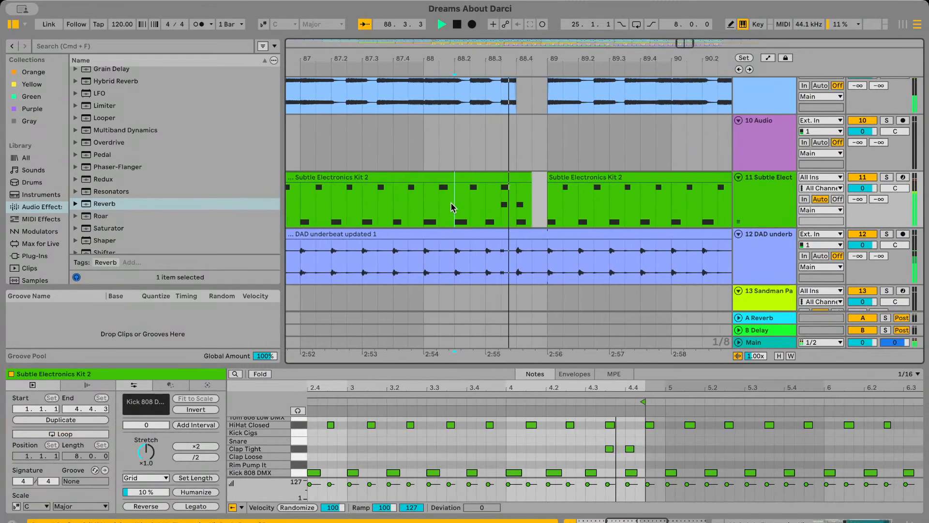
Play from bar 85 through the bar 89 transition, checking the bass automation and the gaps on the bass, drum and guitar tracks
scroll(451, 202, down, 5)
click(428, 145)
scroll(427, 147, up, 4)
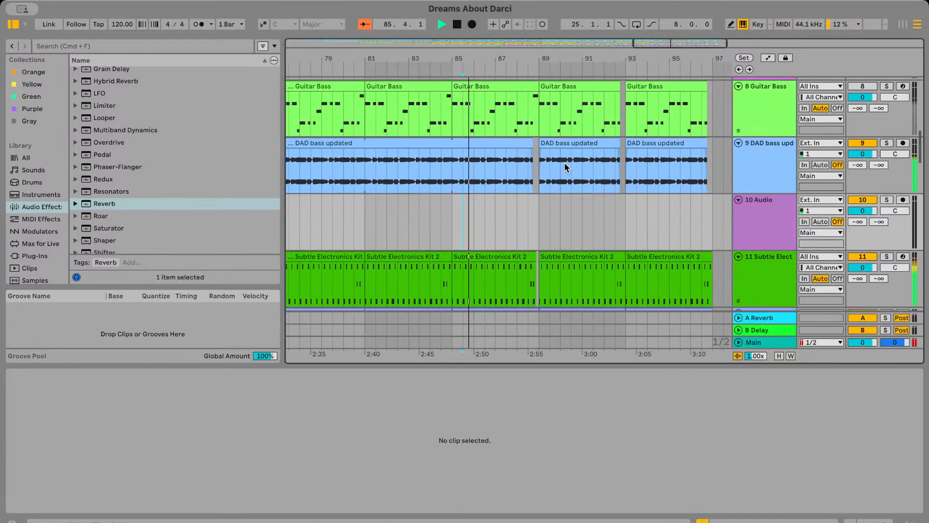
scroll(564, 166, up, 4)
key(a)
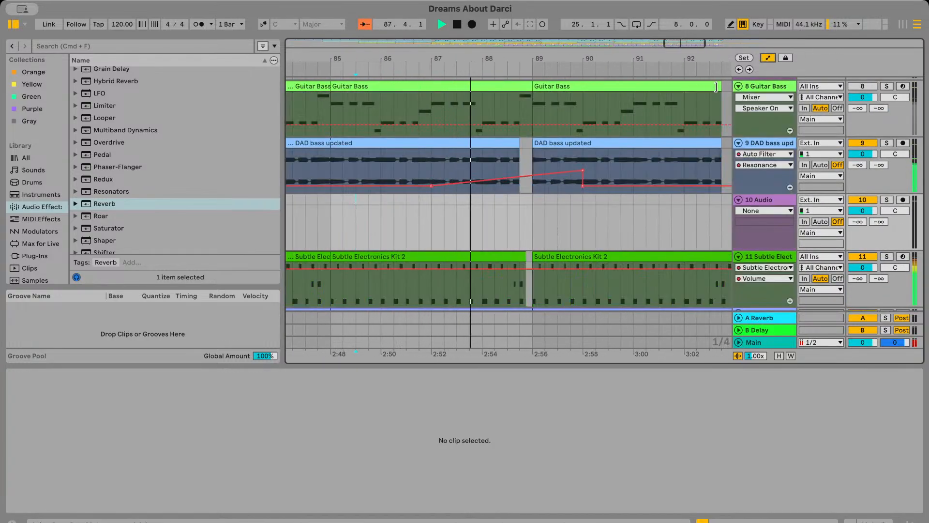
key(a)
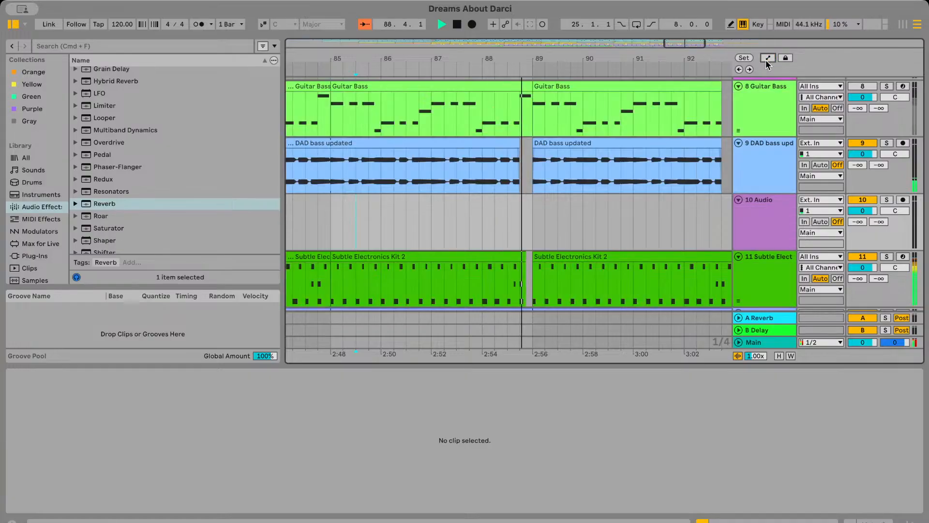
scroll(589, 236, down, 10)
scroll(589, 235, down, 6)
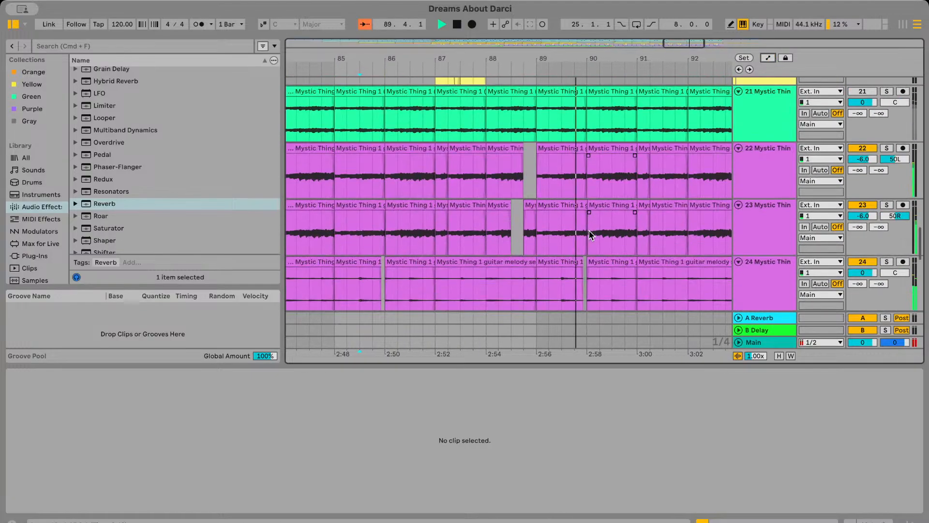
scroll(590, 235, up, 10)
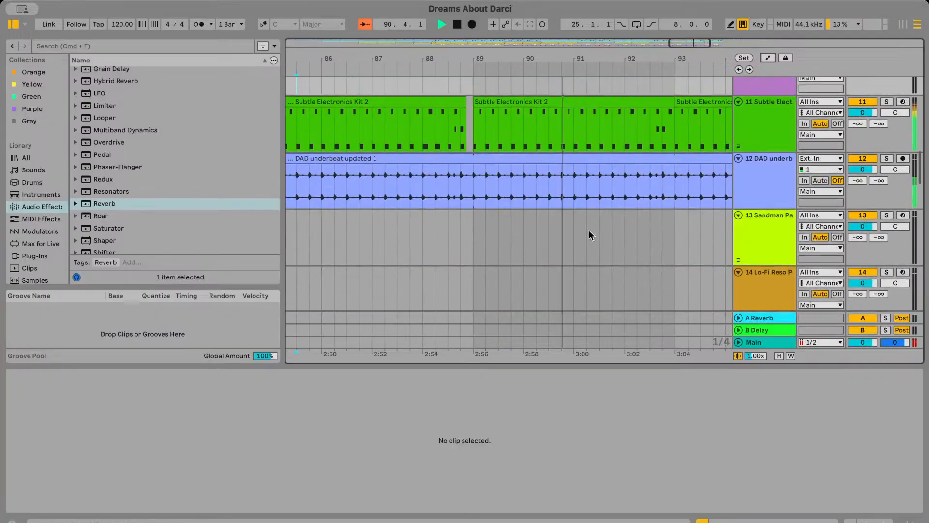
scroll(588, 230, up, 8)
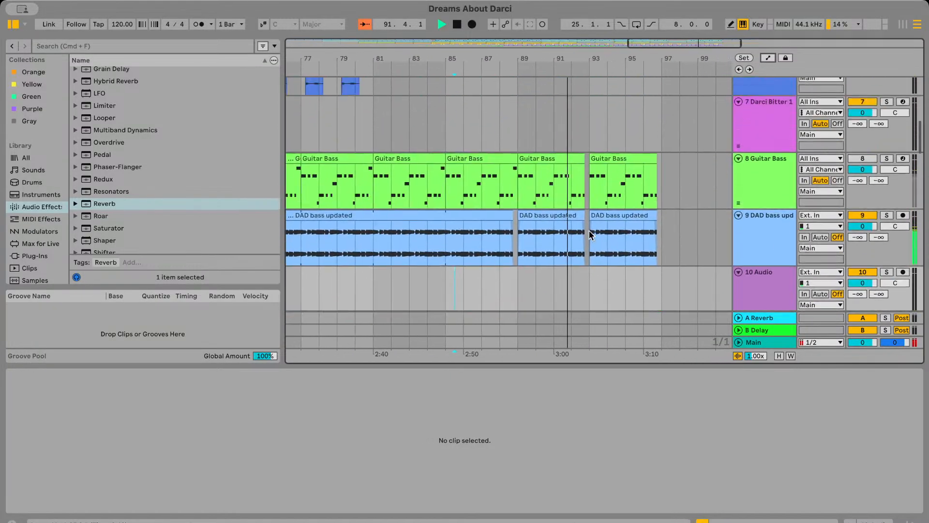
scroll(600, 223, right, 3)
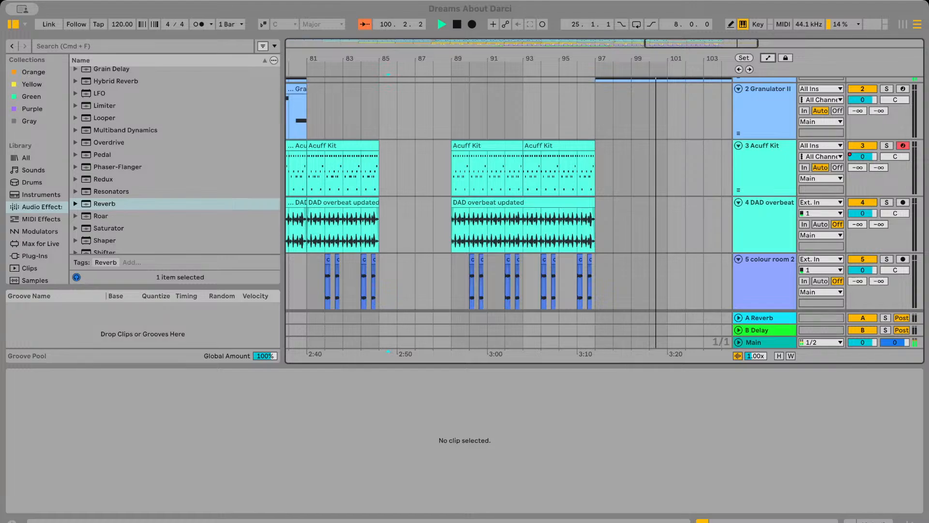
Collapse the clip details so the arrangement shows more tracks around the ending
scroll(633, 352, right, 5)
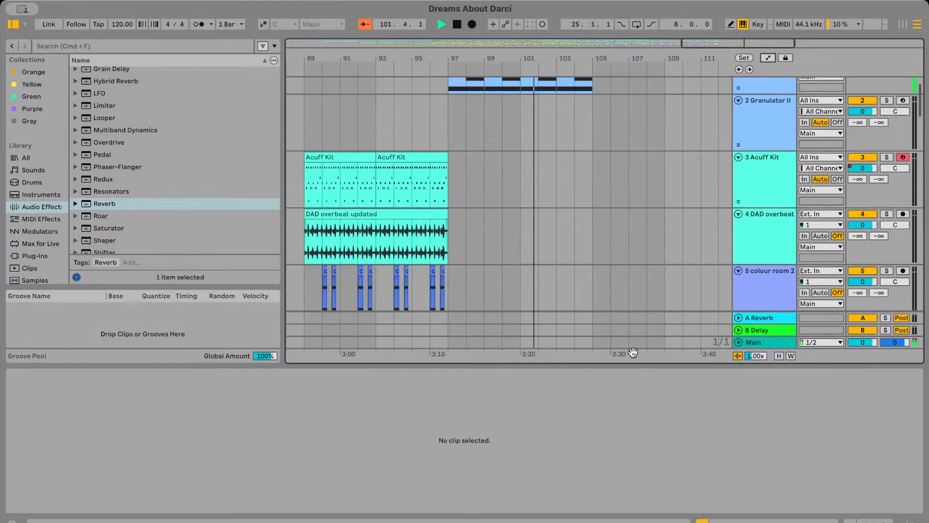
drag(636, 363, 636, 442)
scroll(637, 301, down, 4)
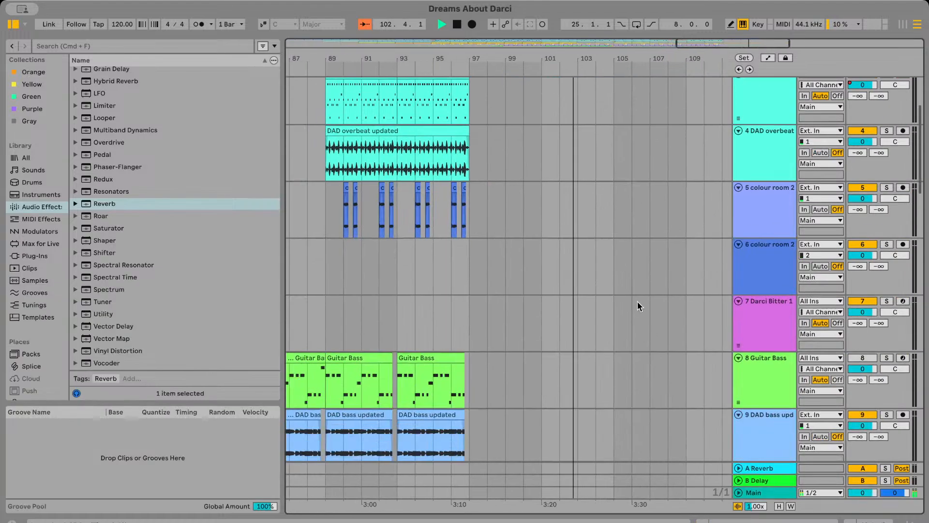
Examine all tracks after bar 97, from Granulator II down to DAD brass pad, while the ending plays
scroll(638, 301, down, 20)
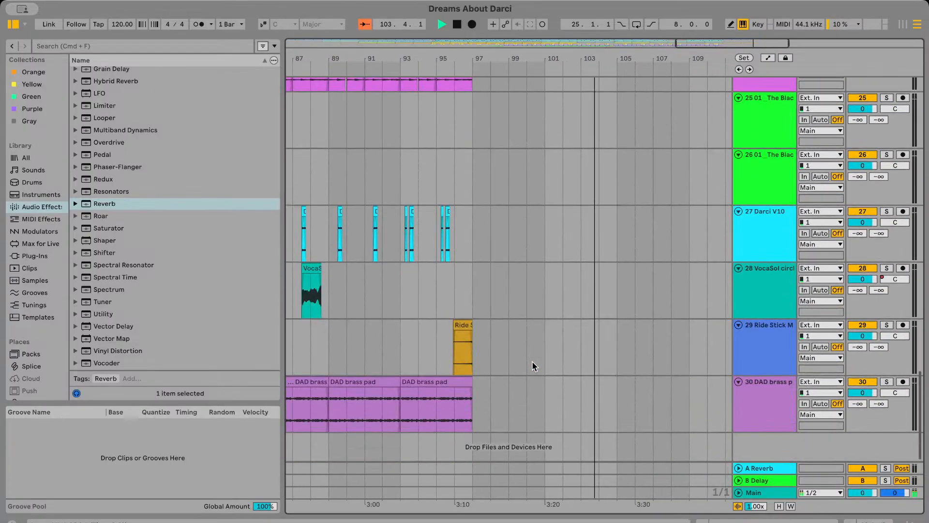
click(532, 362)
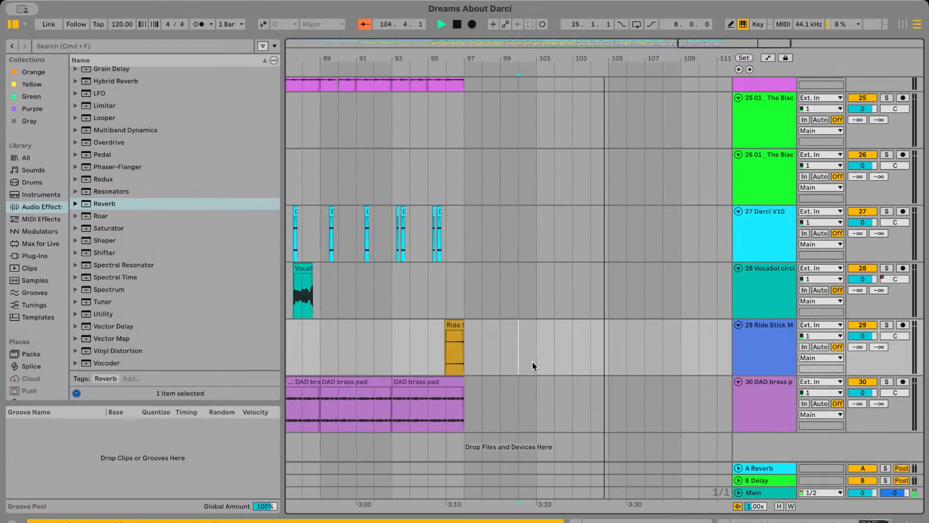
scroll(533, 366, up, 20)
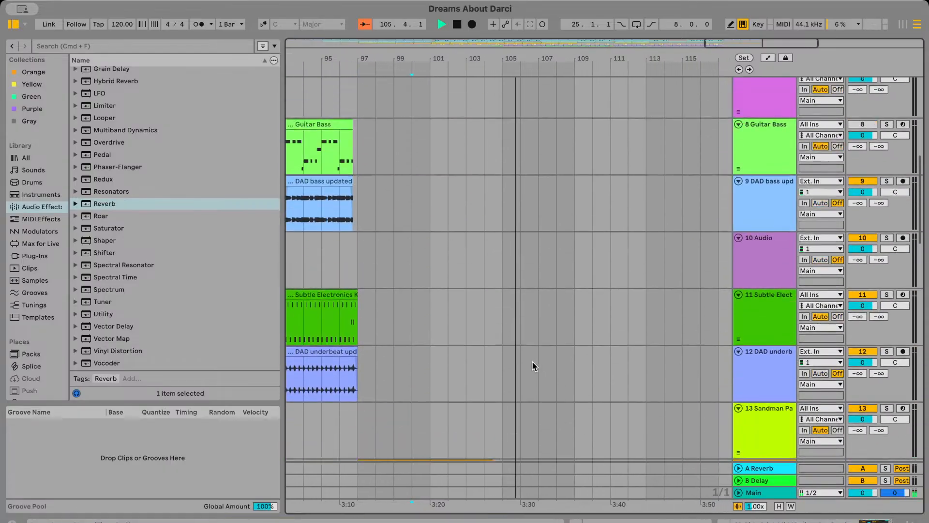
scroll(533, 361, up, 8)
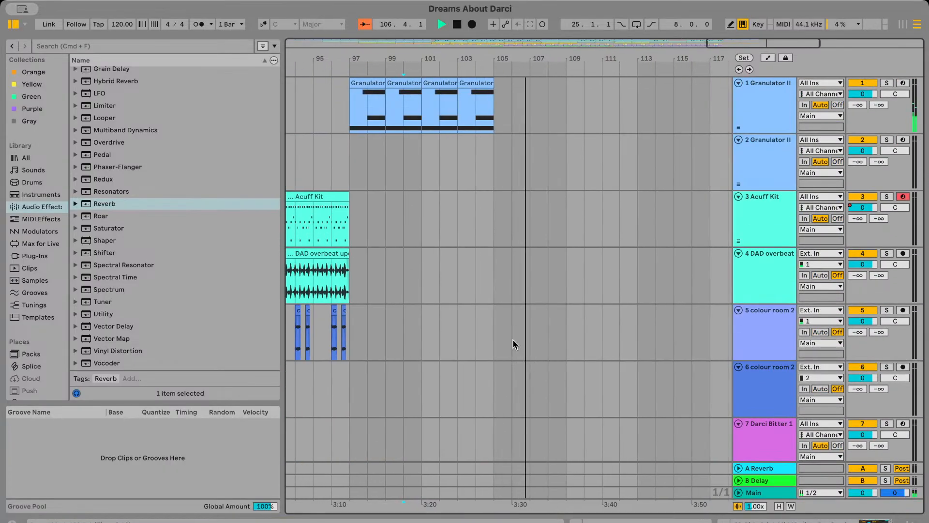
scroll(504, 308, down, 12)
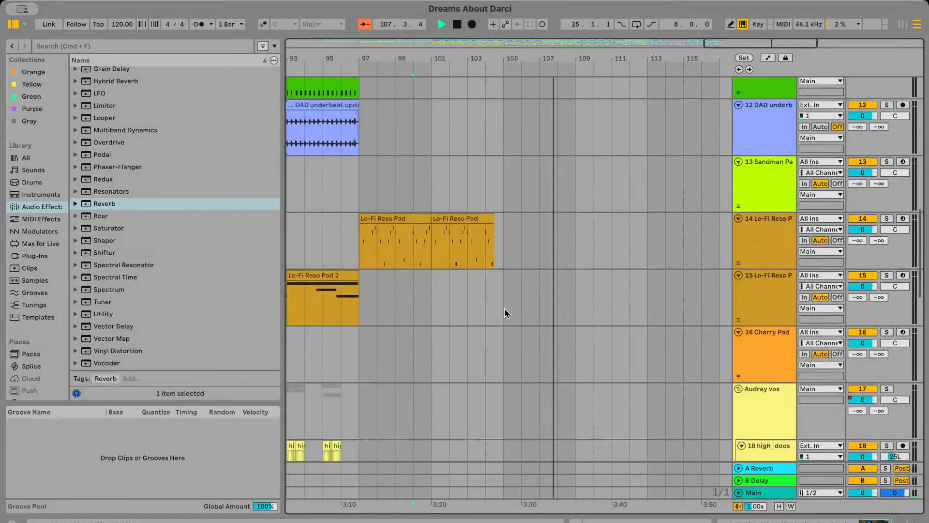
scroll(504, 307, down, 12)
scroll(504, 308, left, 5)
Play from just before bar 96 into the ending and check which tracks carry on past bar 97
key(space)
click(498, 400)
key(space)
scroll(498, 400, up, 4)
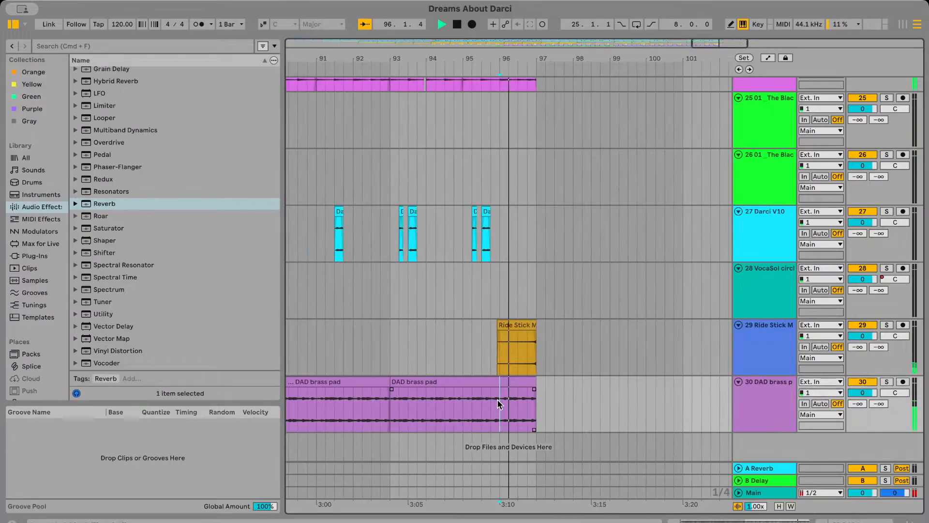
scroll(564, 407, up, 4)
scroll(564, 407, down, 1)
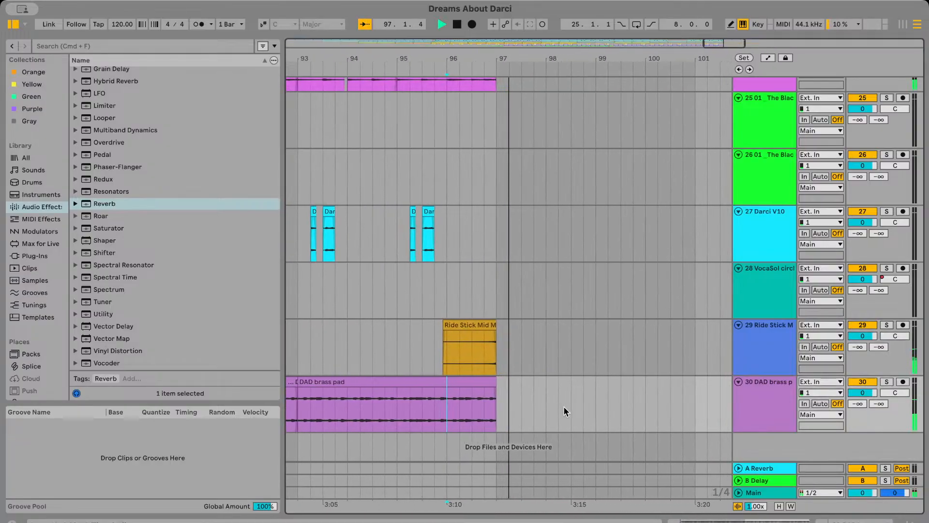
scroll(564, 407, down, 6)
scroll(564, 407, up, 10)
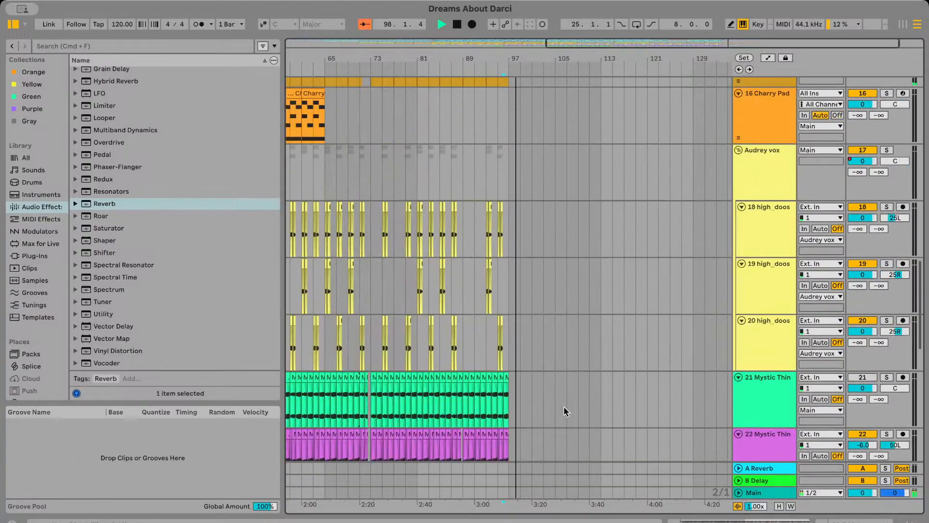
scroll(565, 407, up, 15)
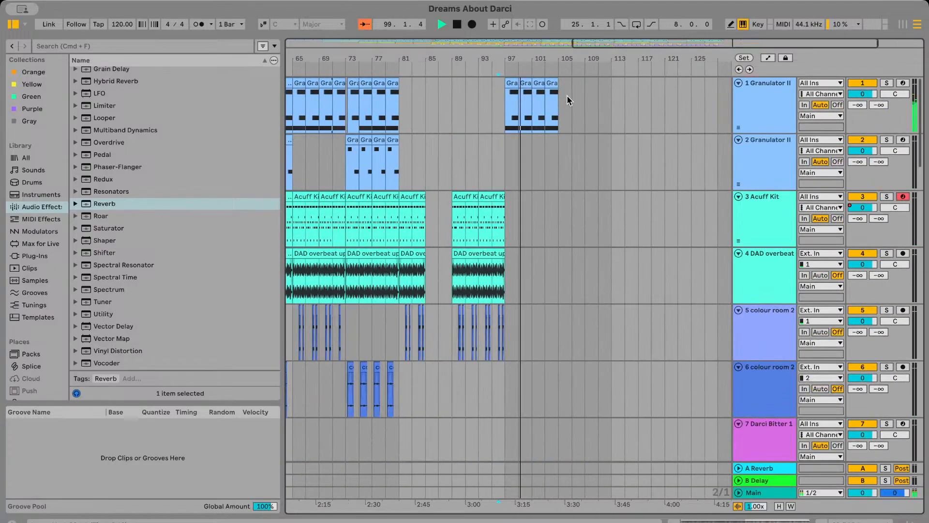
Compare the opening bars with the closing section while the final Granulator II clips play out past bar 105
scroll(567, 96, left, 10)
scroll(562, 417, down, 20)
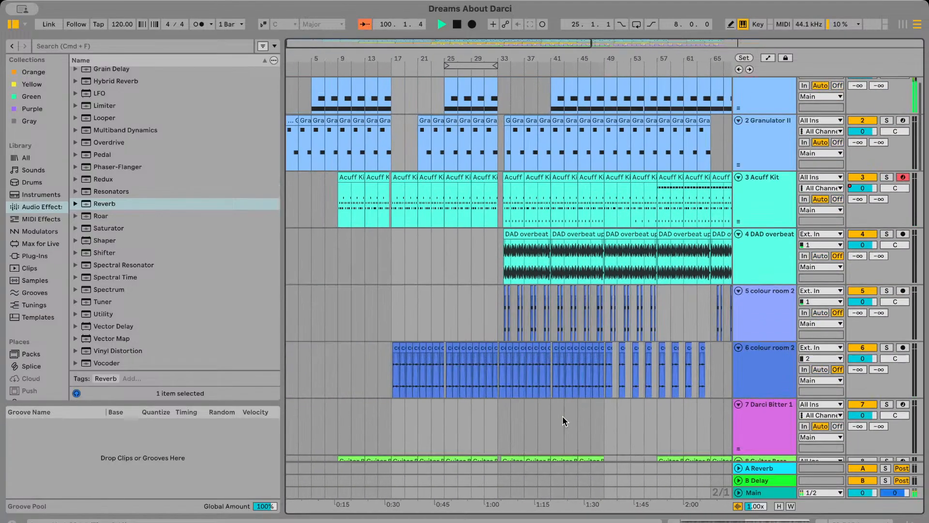
scroll(563, 417, right, 10)
scroll(552, 347, right, 10)
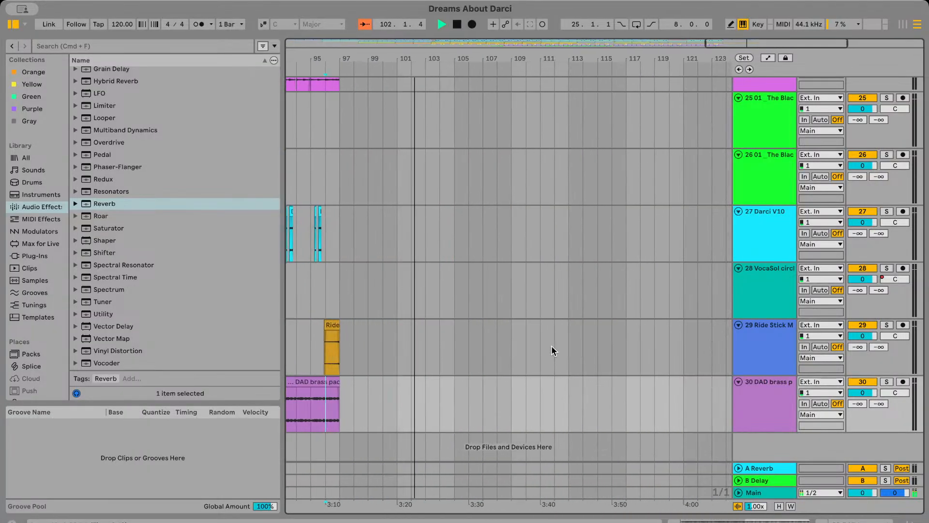
scroll(487, 246, up, 20)
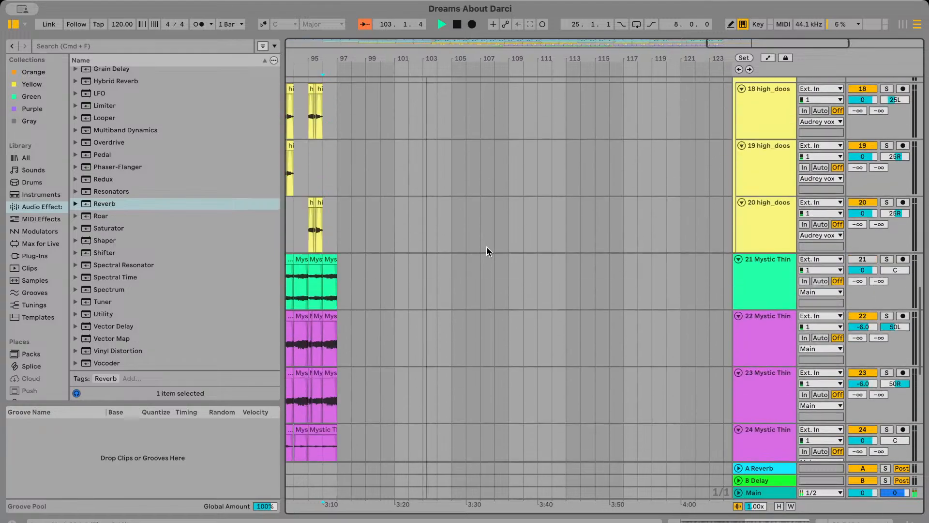
scroll(440, 173, up, 3)
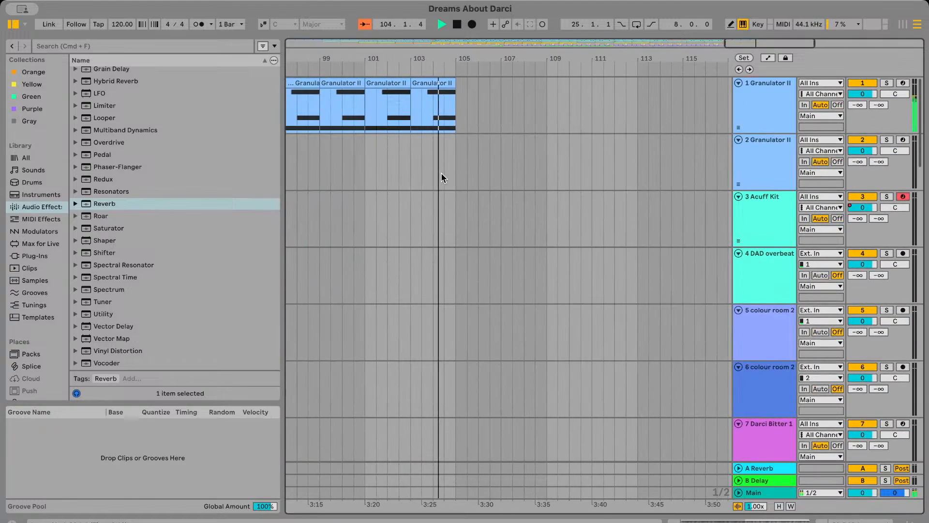
scroll(441, 172, left, 1)
scroll(441, 172, down, 1)
scroll(441, 173, up, 1)
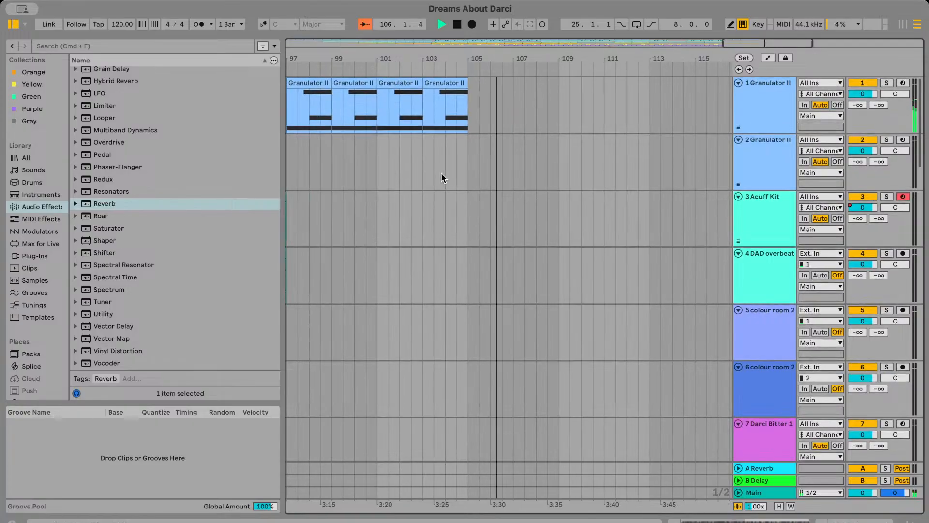
scroll(481, 140, up, 3)
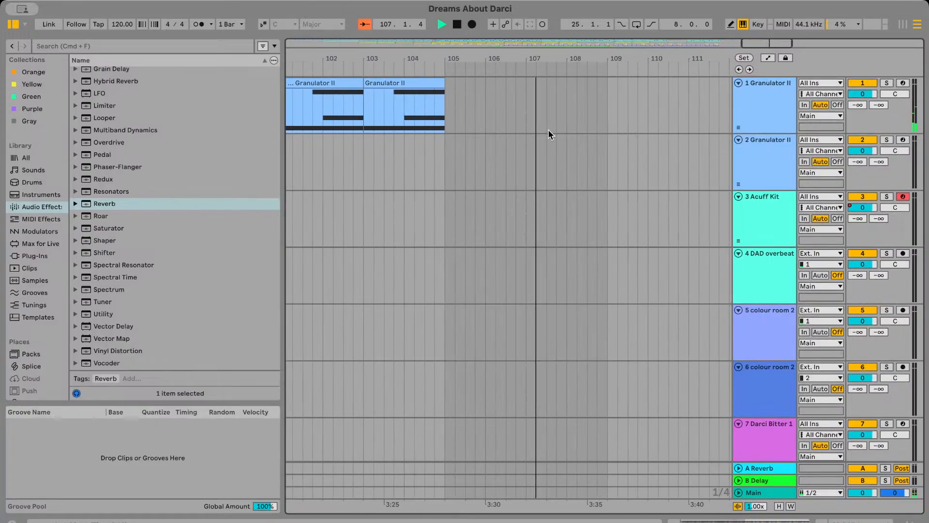
Stop playback, place the insert marker at bar 108 on track 1, and look over the arrangement back to its opening bars
key(space)
click(569, 109)
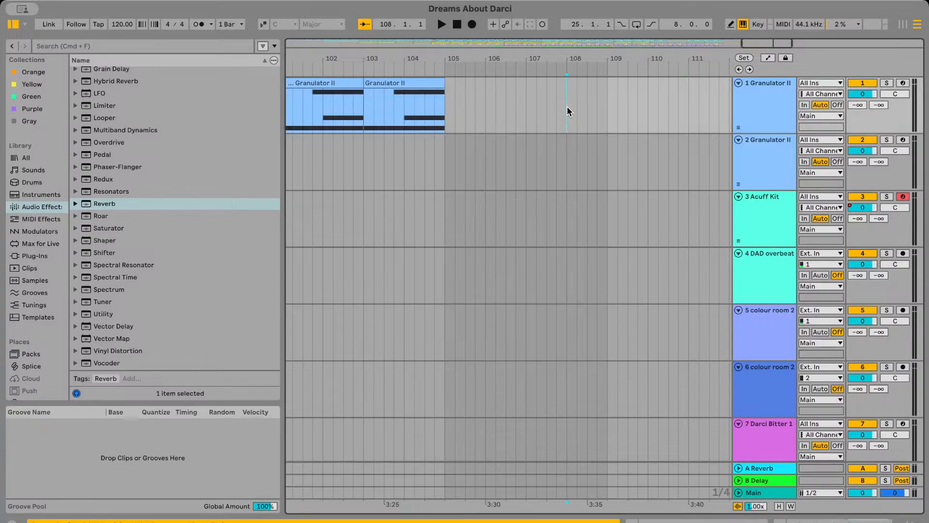
scroll(507, 190, down, 10)
scroll(507, 194, left, 1)
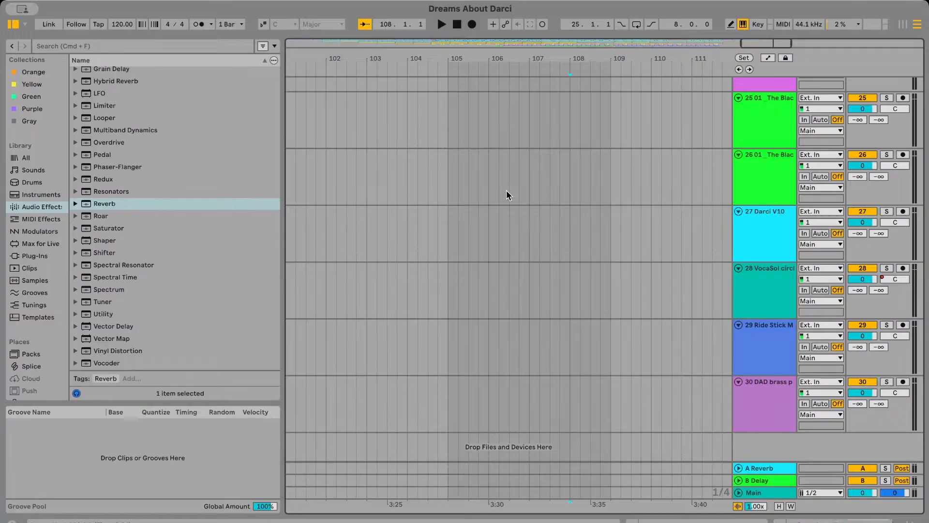
scroll(506, 194, right, 2)
scroll(506, 195, up, 10)
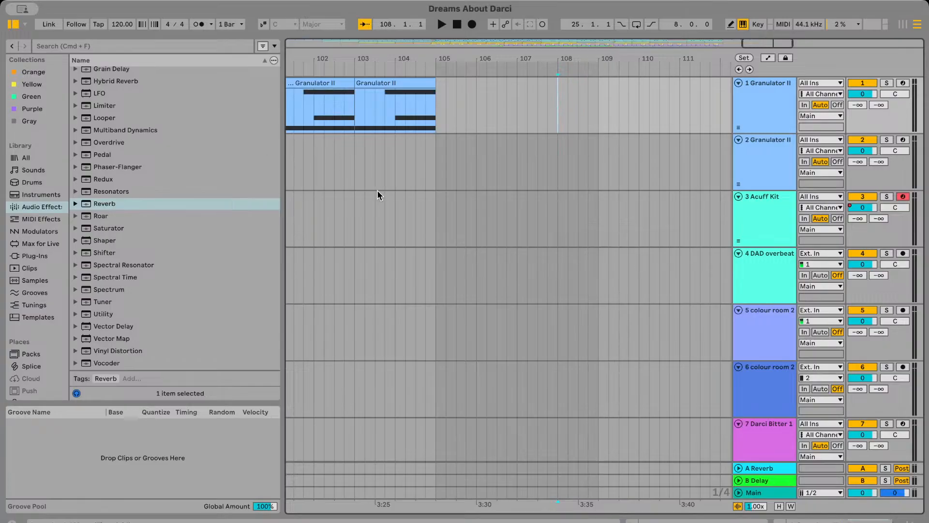
scroll(359, 213, down, 5)
scroll(361, 217, left, 15)
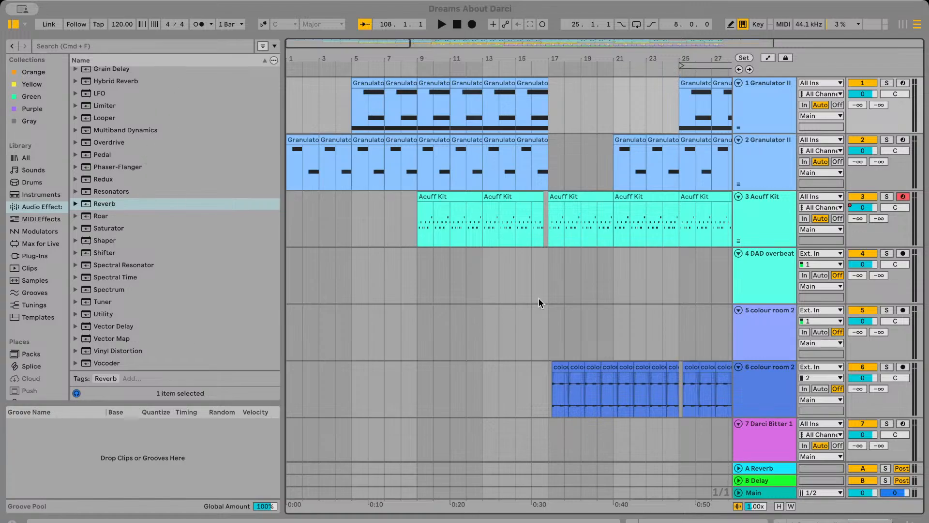
mouse_move(505, 237)
mouse_down()
mouse_move(577, 276)
mouse_move(572, 259)
mouse_up()
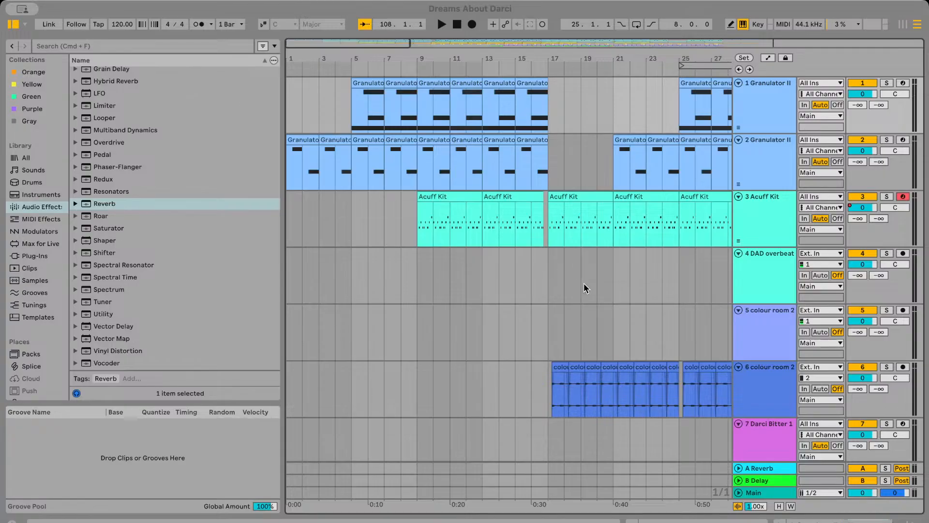